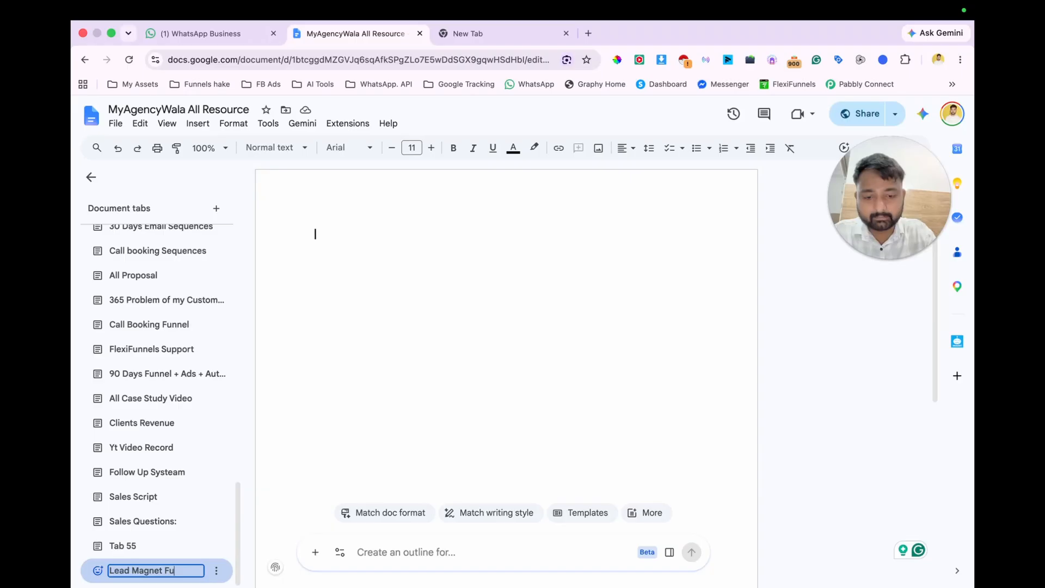
Step: Name the new document tab "Lead Magnet Funnel" and write "Lead magnet funnel" as the first line of its page
{"action": "type", "text": "nnel"}
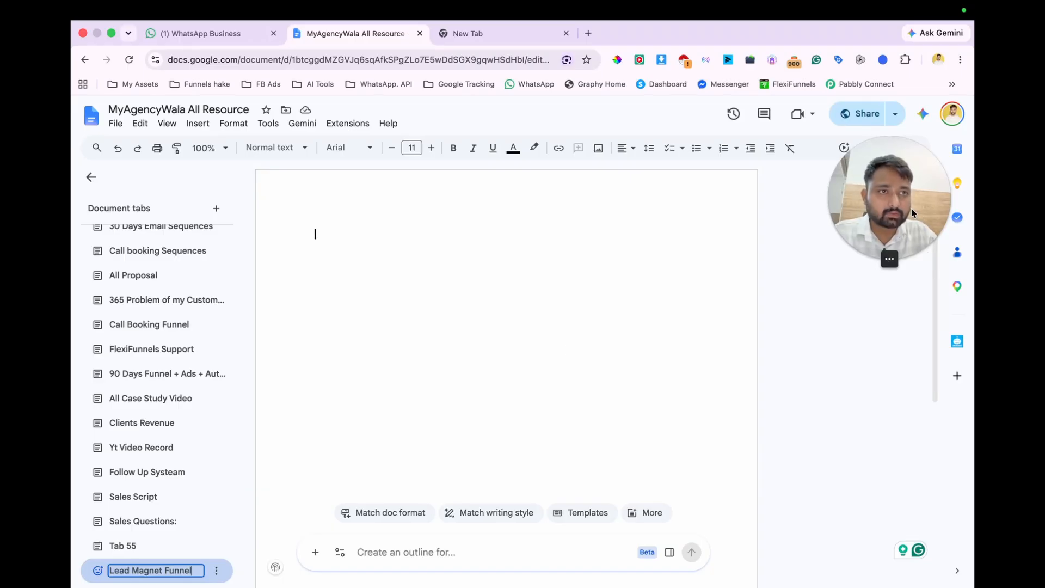
{"action": "left_click_drag", "start_coordinate": [913, 212], "coordinate": [893, 94]}
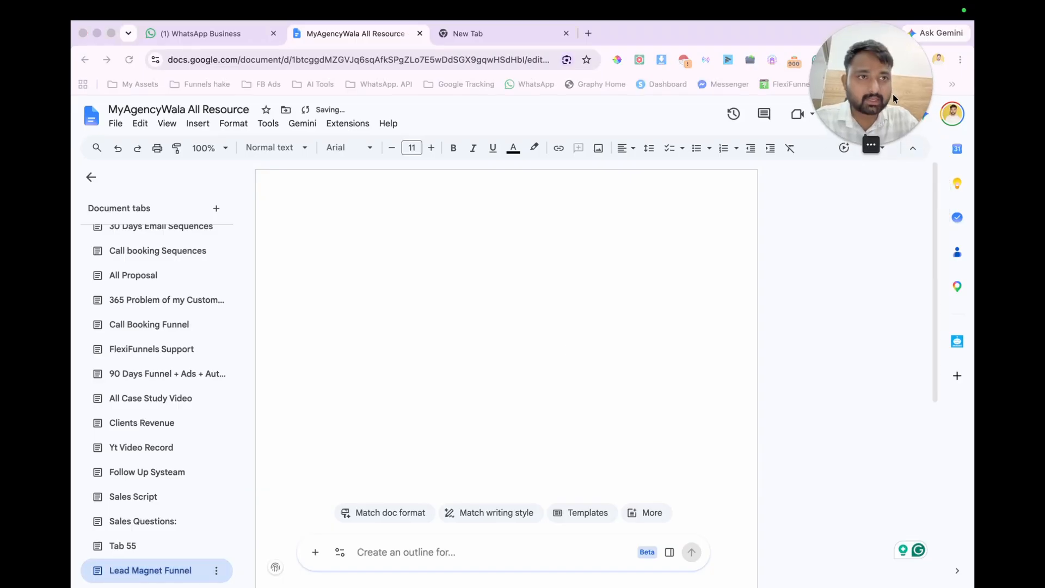
{"action": "left_click", "coordinate": [332, 244]}
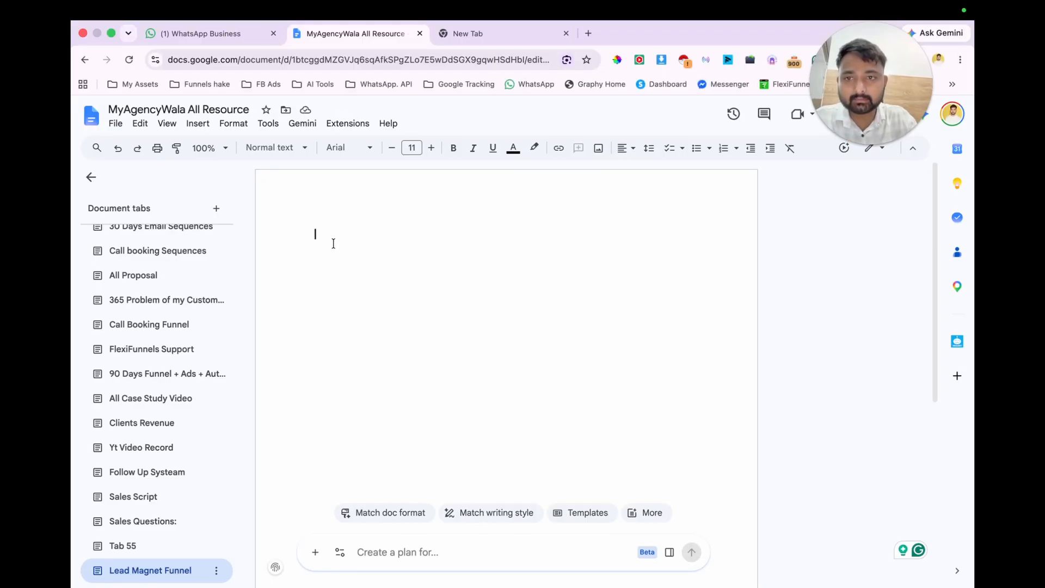
{"action": "type", "text": "Lead"}
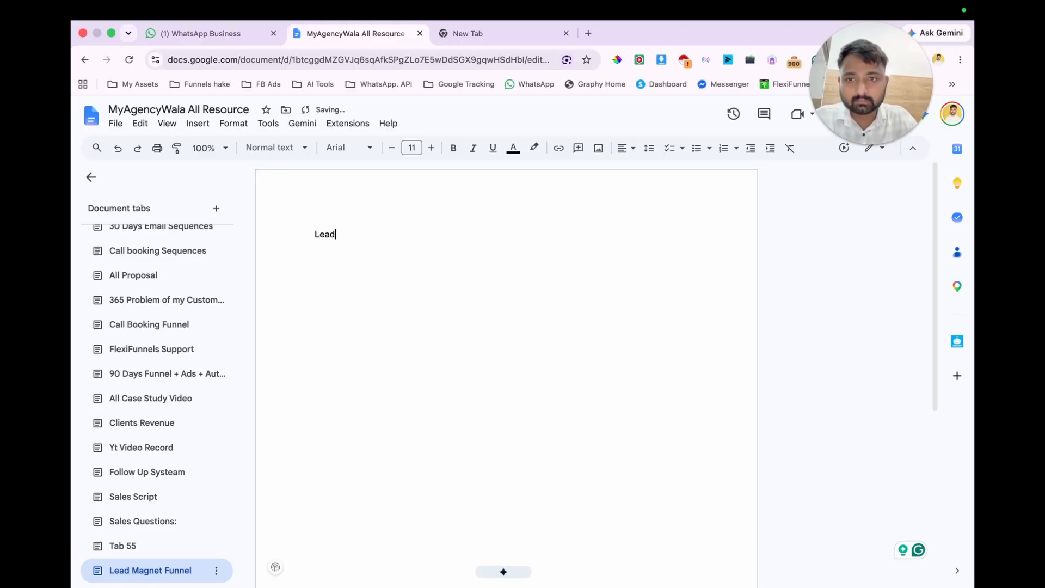
{"action": "type", "text": " magnet funnel"}
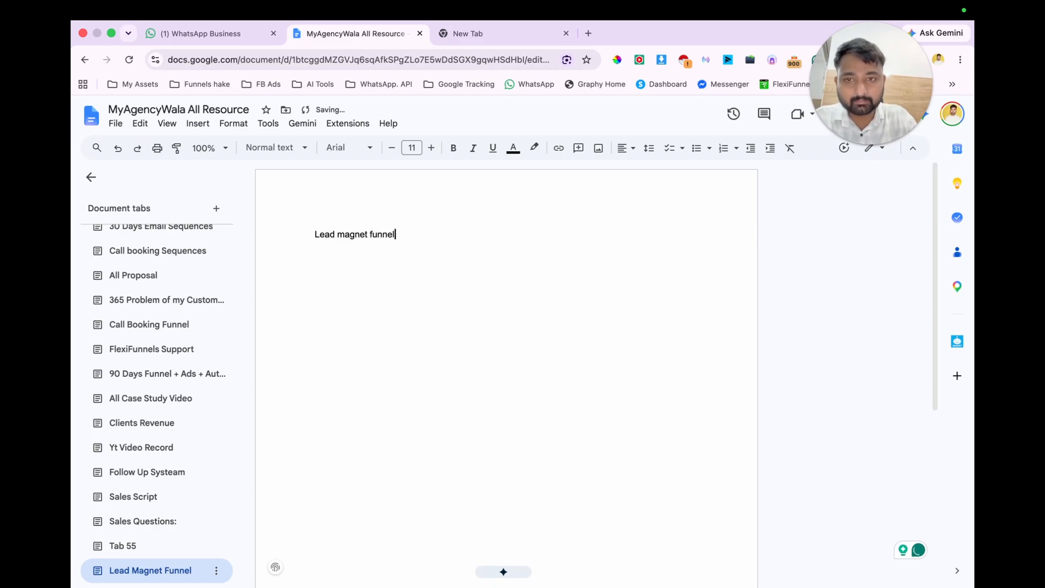
Step: Write the line "Flow: Ad - Optin - VSL - Booking -" one blank line below the title
{"action": "key", "text": "Return"}
{"action": "key", "text": "Return"}
{"action": "type", "text": "Flow: A"}
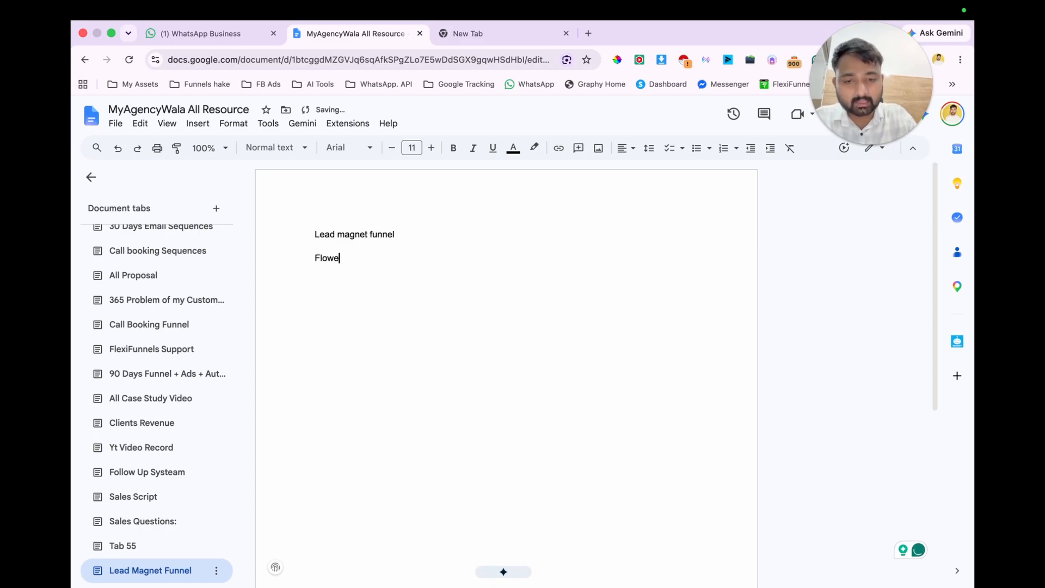
{"action": "type", "text": "d"}
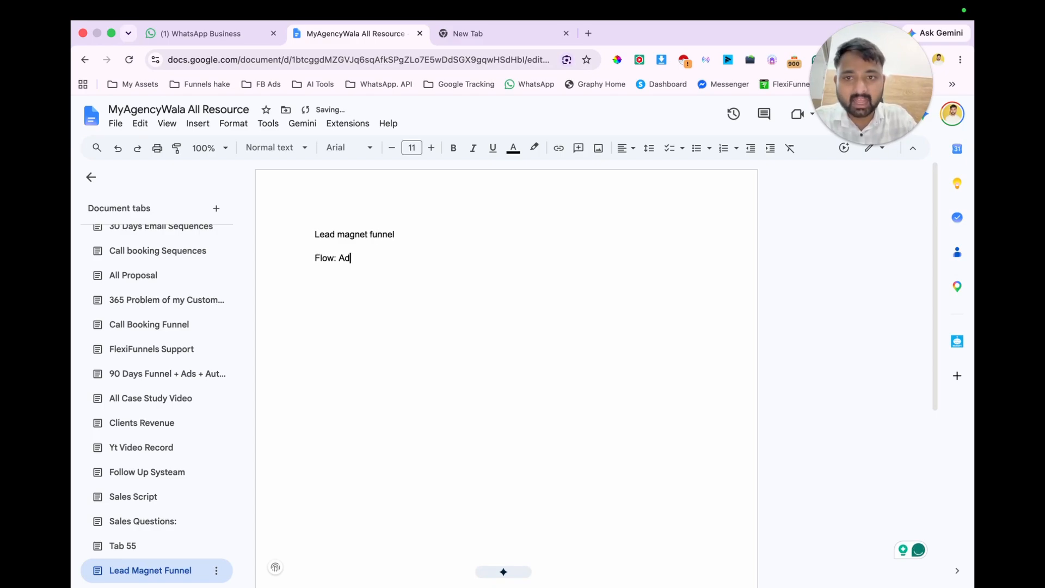
{"action": "type", "text": " - Optin"}
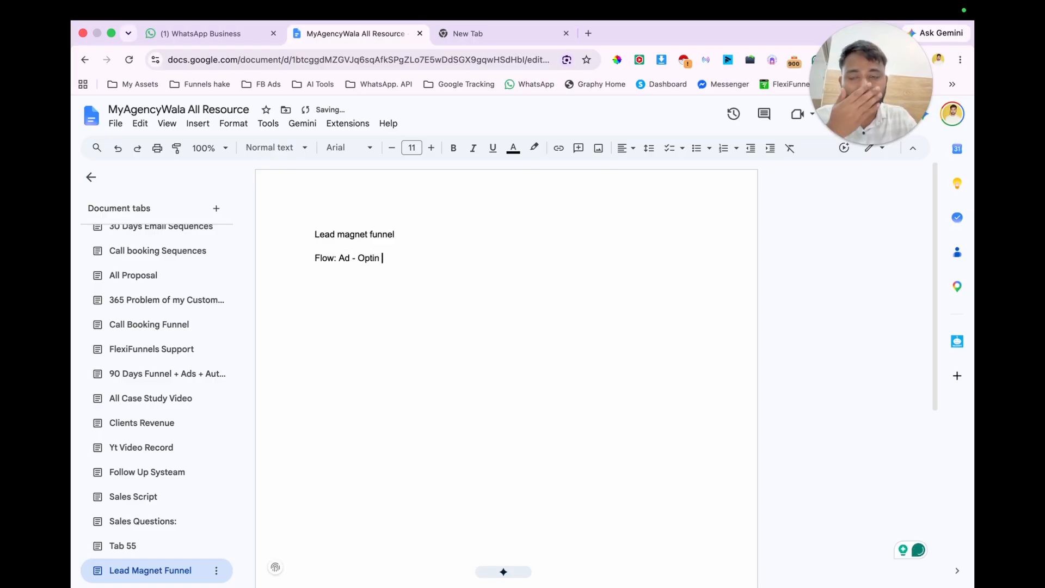
{"action": "type", "text": " -"}
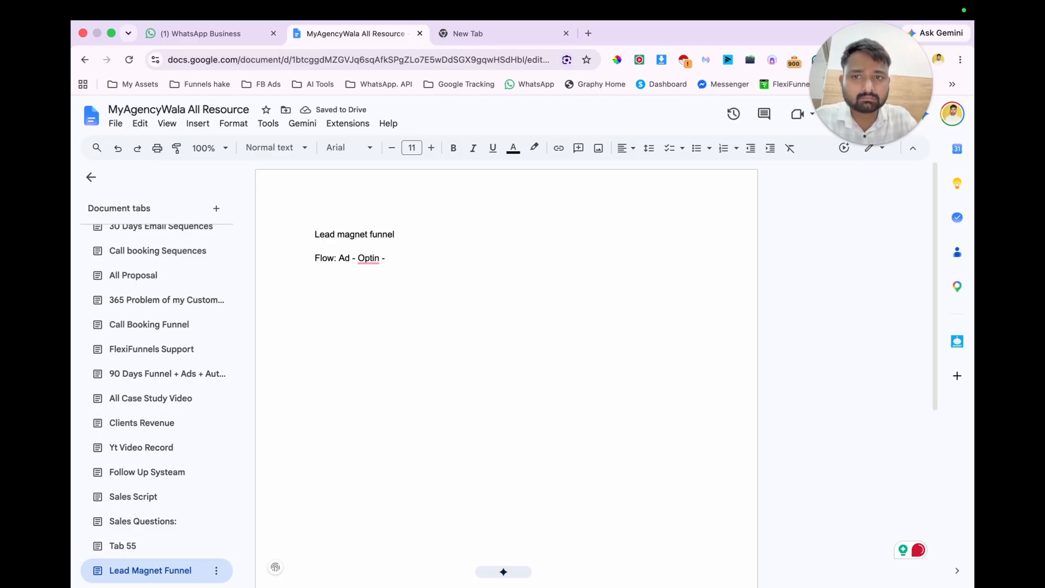
{"action": "type", "text": " VSL"}
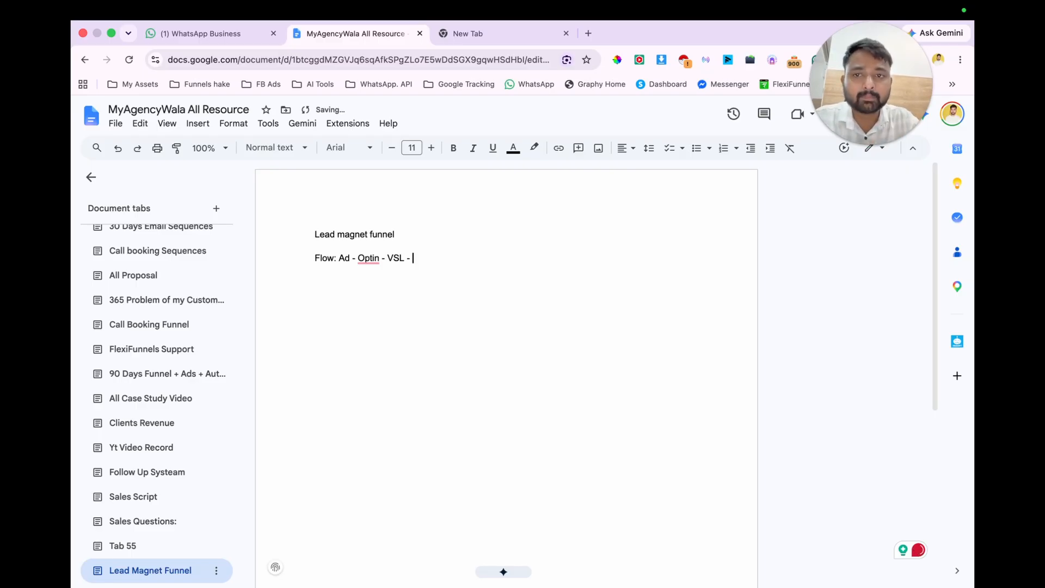
{"action": "type", "text": " - Boo"}
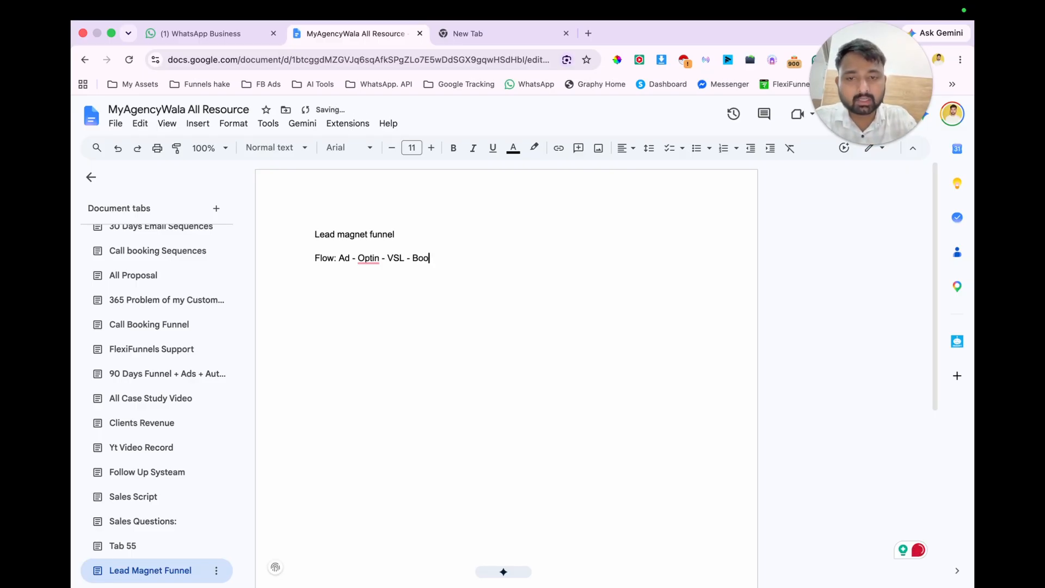
{"action": "type", "text": "king -"}
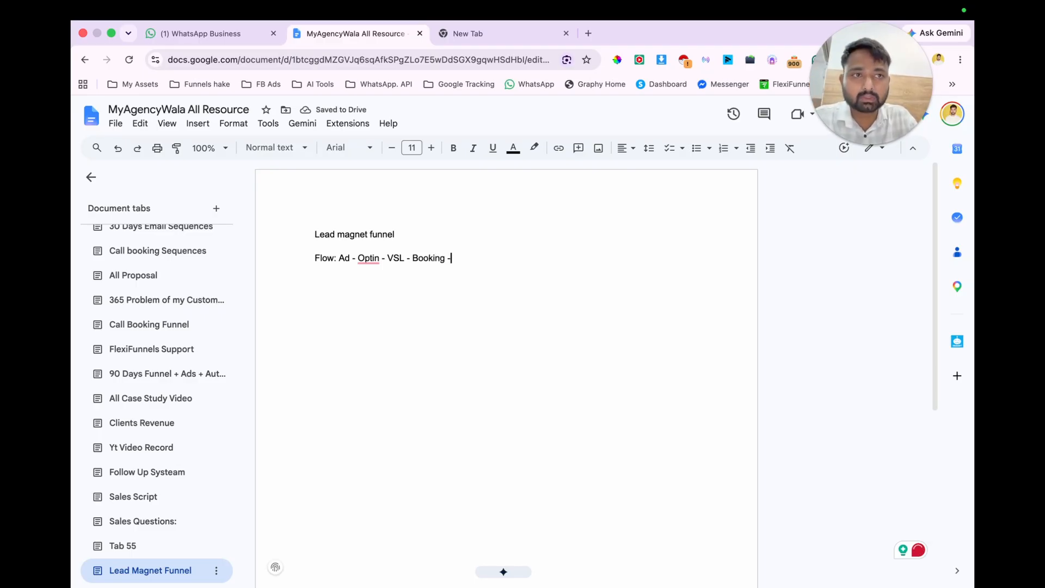
Step: Correct "Optin" to "Opt-in" in the flow line and extend the line with "Thank you page - Wp Group Link -"
{"action": "mouse_move", "coordinate": [368, 258]}
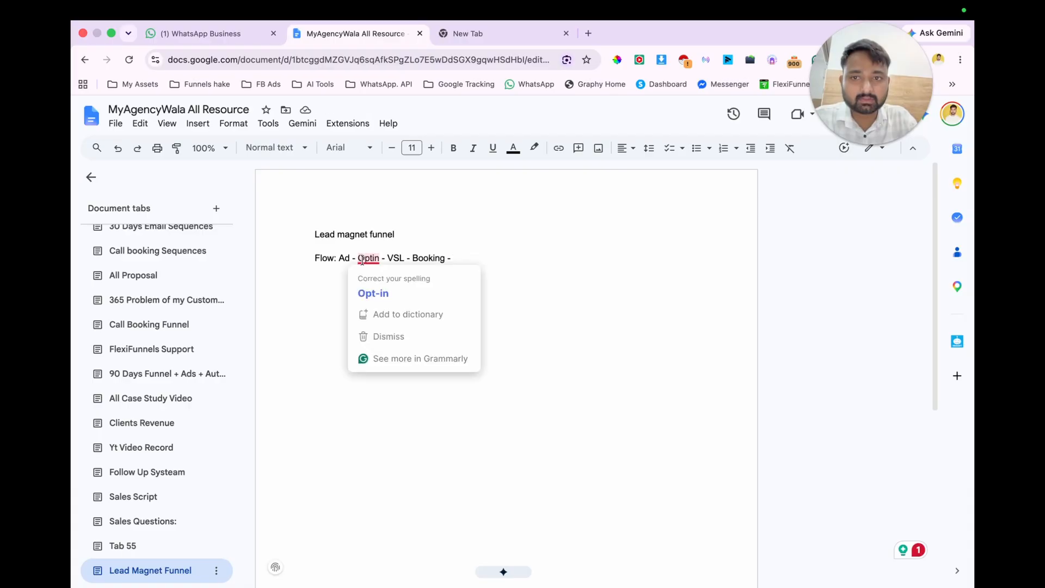
{"action": "left_click", "coordinate": [378, 278]}
{"action": "type", "text": "Thank you "}
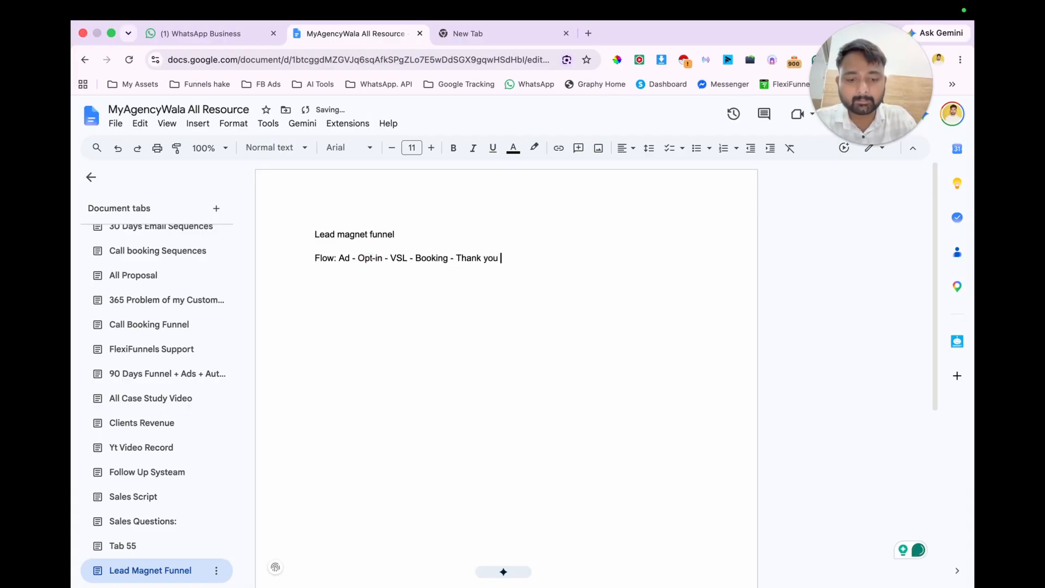
{"action": "type", "text": "page - Wp Group Link"}
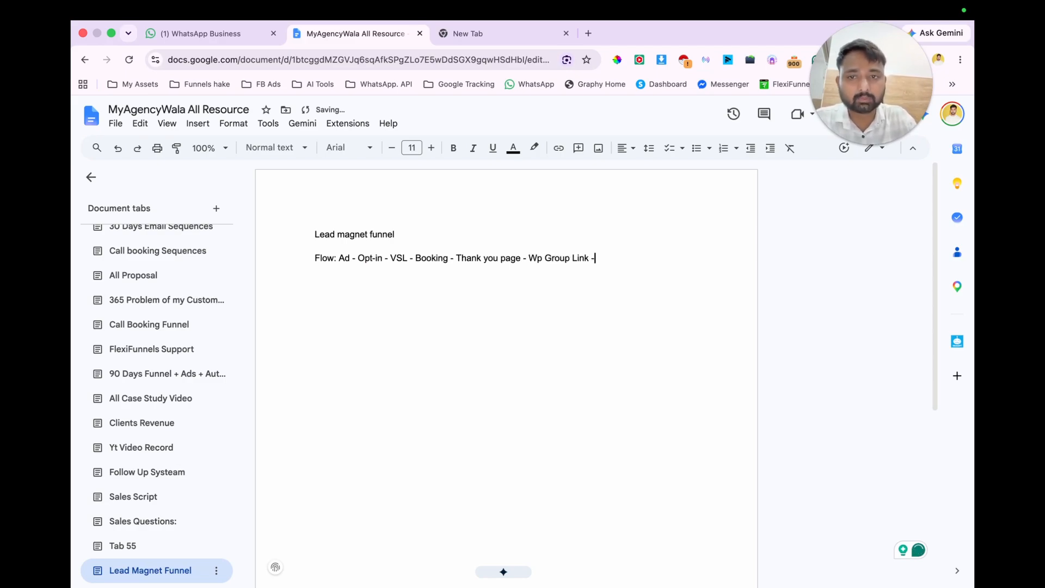
{"action": "type", "text": " -"}
Step: Add a "Funnels" line and, below it, "Opt-in Page - VSl Page - Booking Page - Thank You Page", using the suggested spelling of Opt-in
{"action": "key", "text": "Return"}
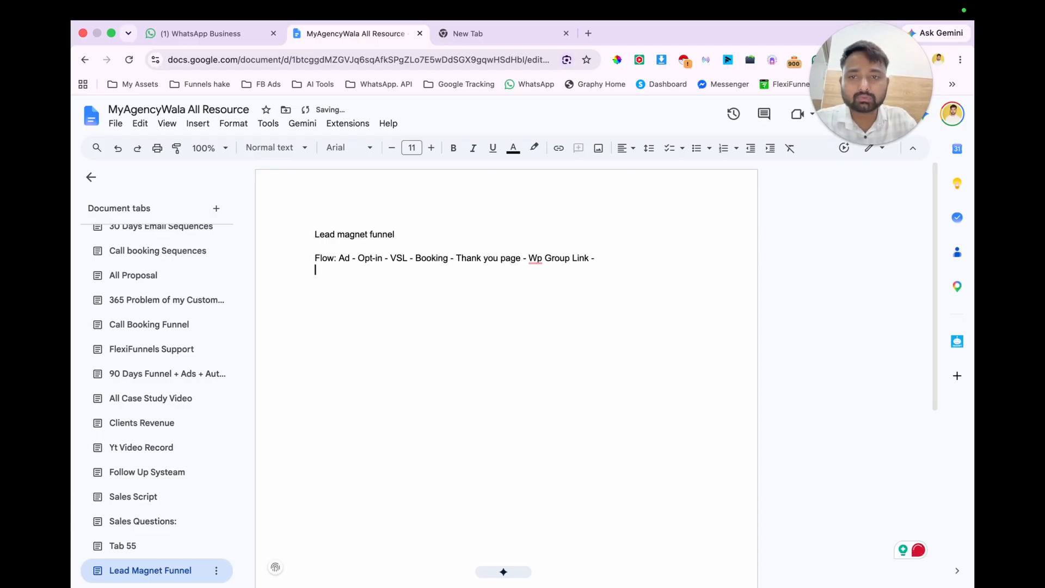
{"action": "type", "text": "Fun"}
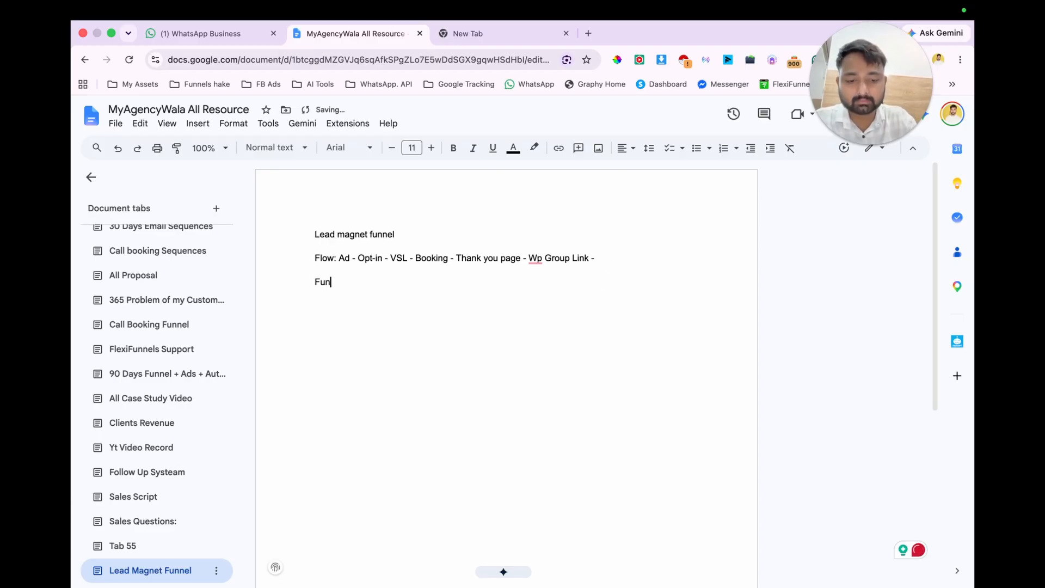
{"action": "type", "text": "elels"}
{"action": "key", "text": "Return"}
{"action": "type", "text": "Optin Page - VSl Page - Booking"}
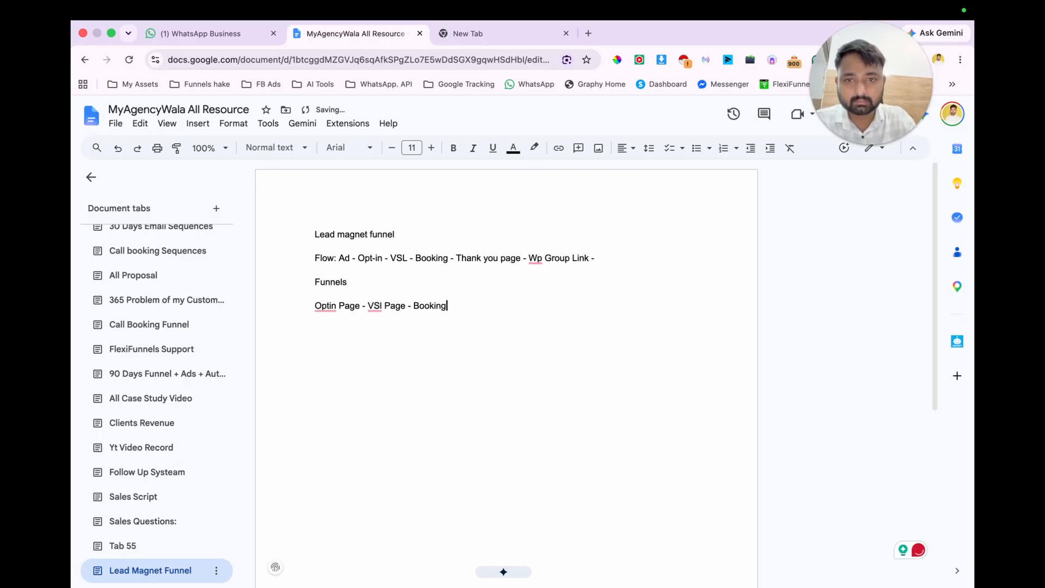
{"action": "type", "text": " Page - T"}
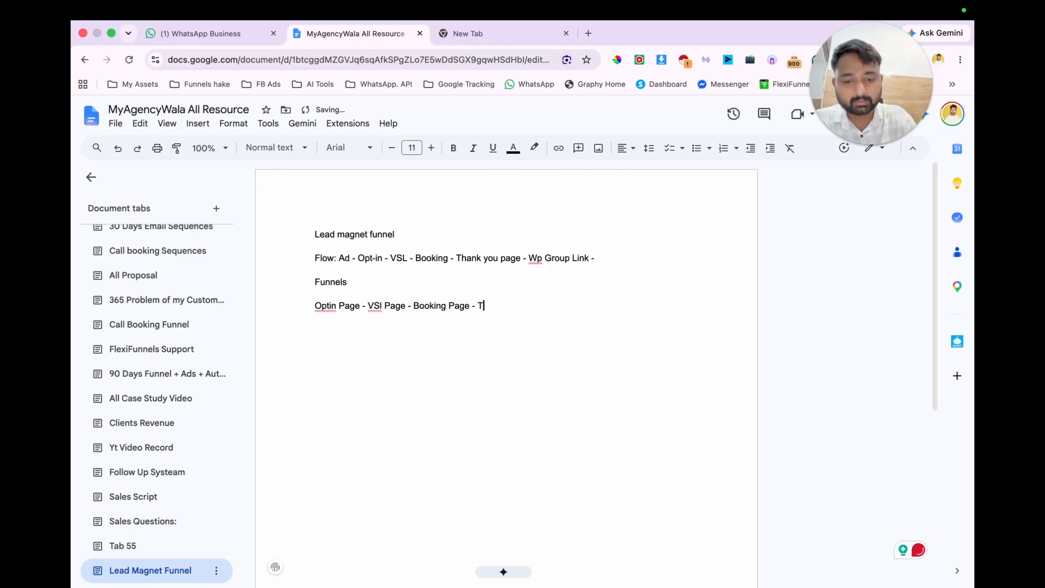
{"action": "type", "text": "hank You Page"}
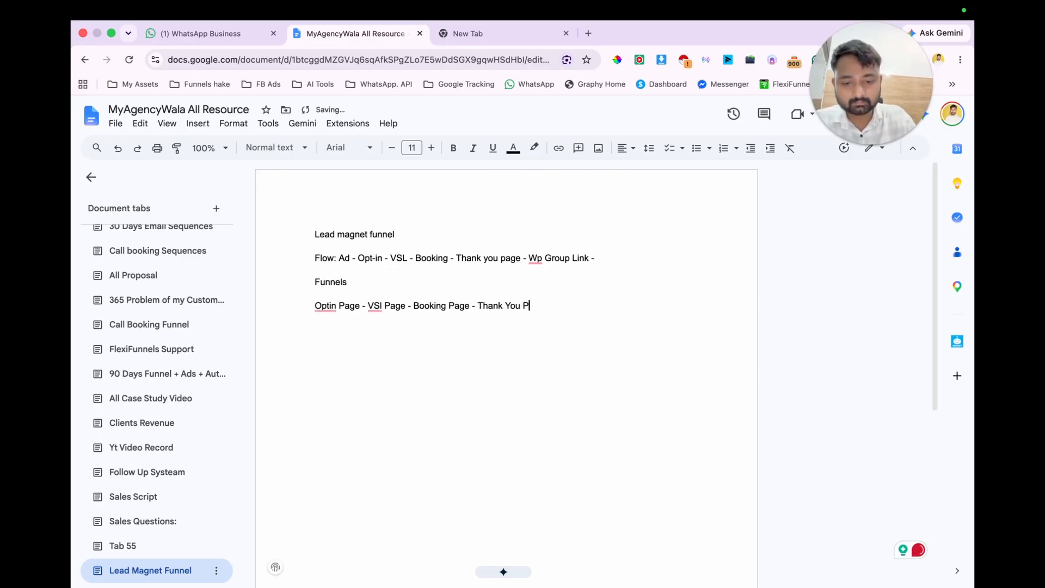
{"action": "left_click", "coordinate": [325, 306]}
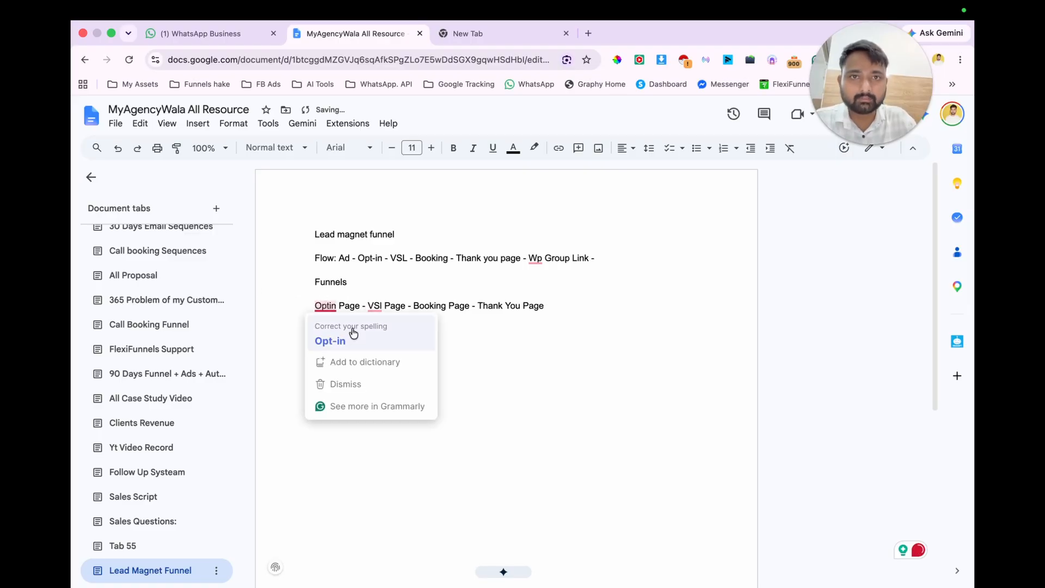
{"action": "left_click", "coordinate": [326, 340]}
Step: Switch to FlexiFunnels in the empty browser tab, log in with the saved e-mail and password, and hide the onboarding checklist until the next login
{"action": "left_click", "coordinate": [501, 41]}
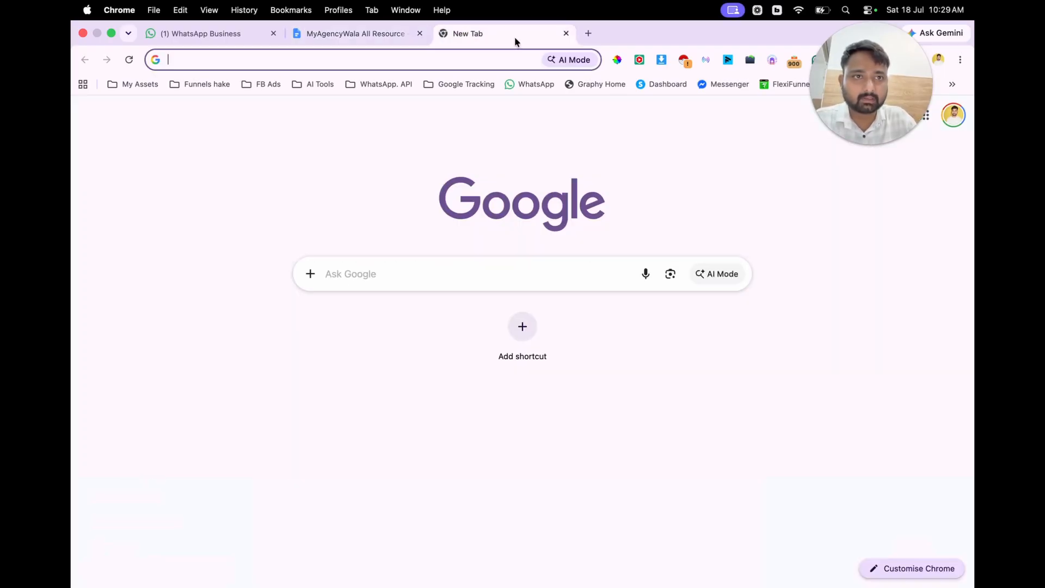
{"action": "left_click", "coordinate": [789, 84]}
{"action": "left_click", "coordinate": [604, 327]}
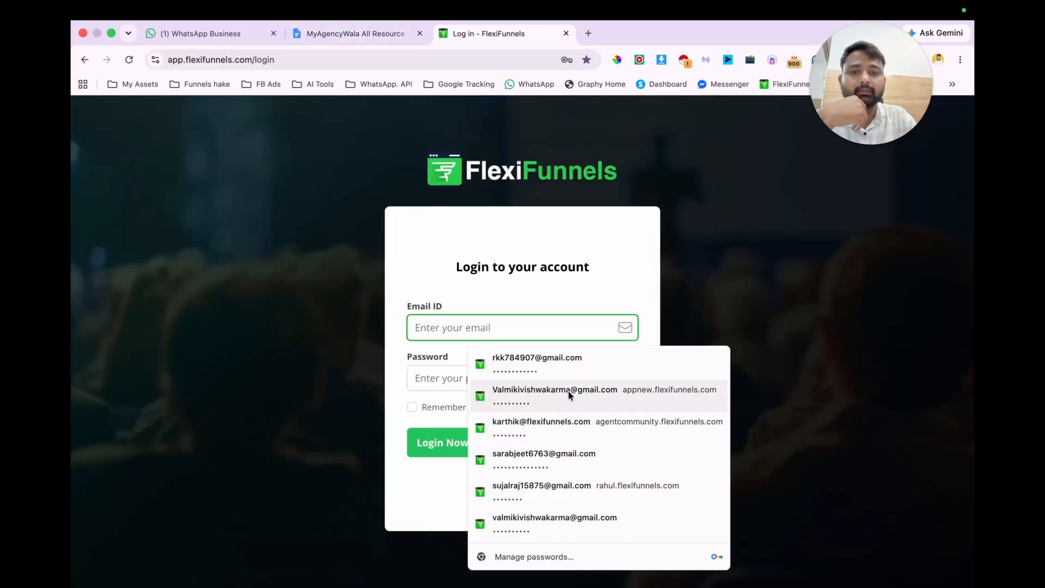
{"action": "left_click", "coordinate": [571, 361]}
{"action": "left_click", "coordinate": [488, 452]}
{"action": "scroll", "coordinate": [641, 437], "scroll_direction": "down", "scroll_amount": 3}
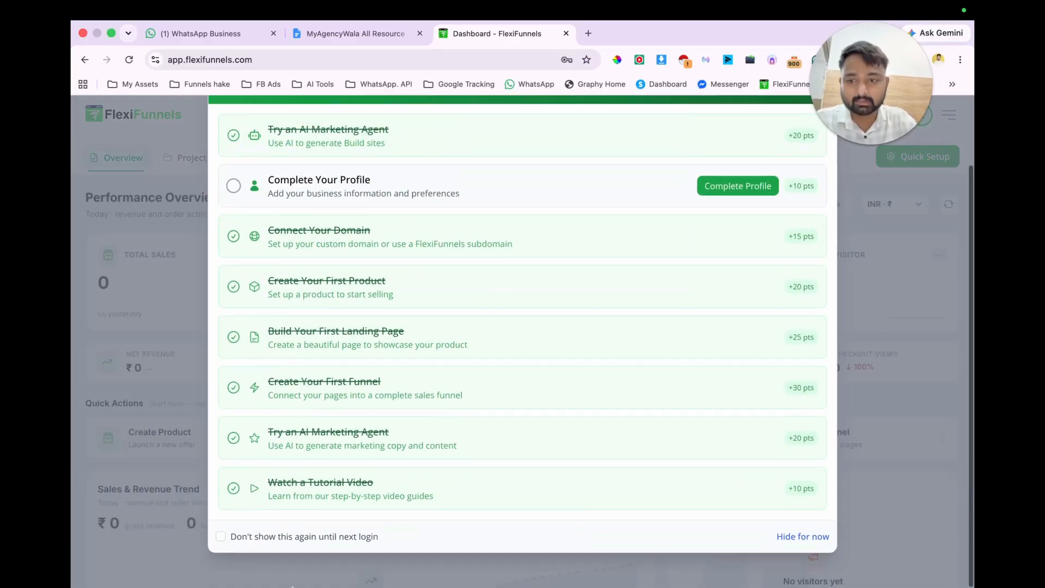
{"action": "left_click", "coordinate": [220, 553]}
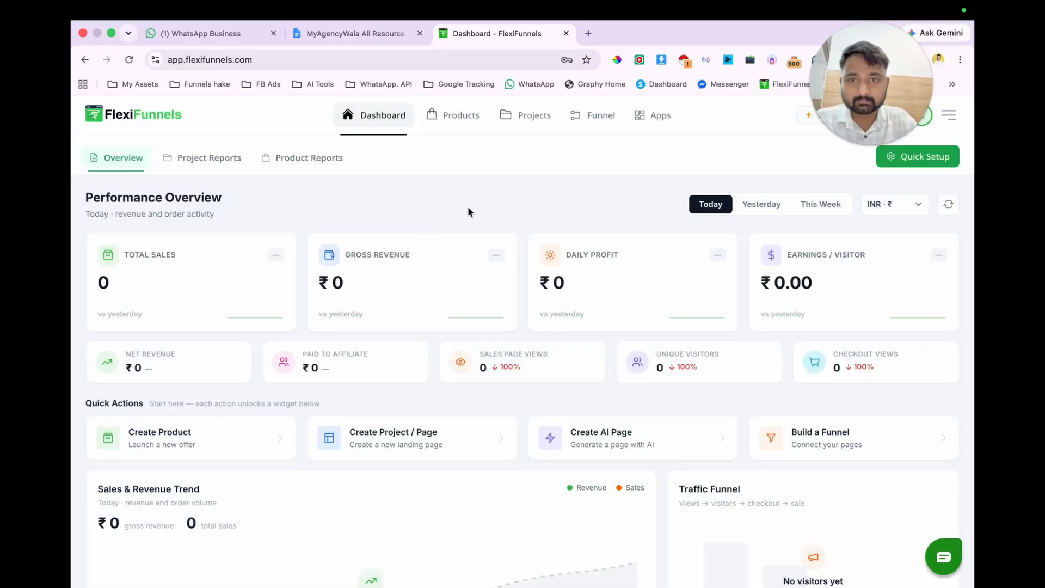
Step: Start a new project in the Projects area and name it "MAW Lead Magnet Funnel"
{"action": "left_click", "coordinate": [532, 113]}
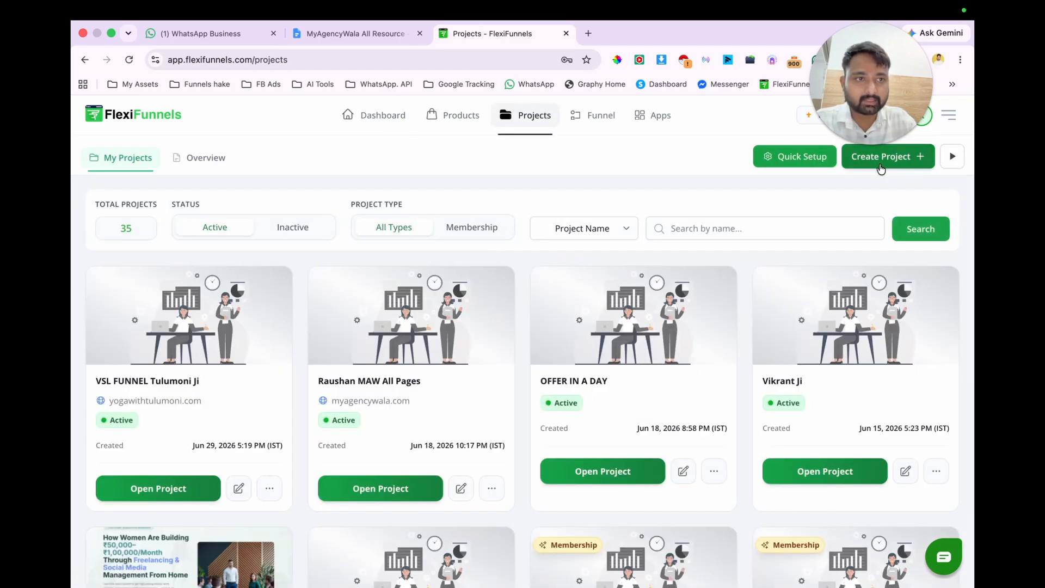
{"action": "left_click", "coordinate": [882, 157]}
{"action": "scroll", "coordinate": [371, 301], "scroll_direction": "down", "scroll_amount": 3}
{"action": "scroll", "coordinate": [372, 301], "scroll_direction": "up", "scroll_amount": 1}
{"action": "scroll", "coordinate": [371, 301], "scroll_direction": "down", "scroll_amount": 1}
{"action": "scroll", "coordinate": [415, 306], "scroll_direction": "up", "scroll_amount": 3}
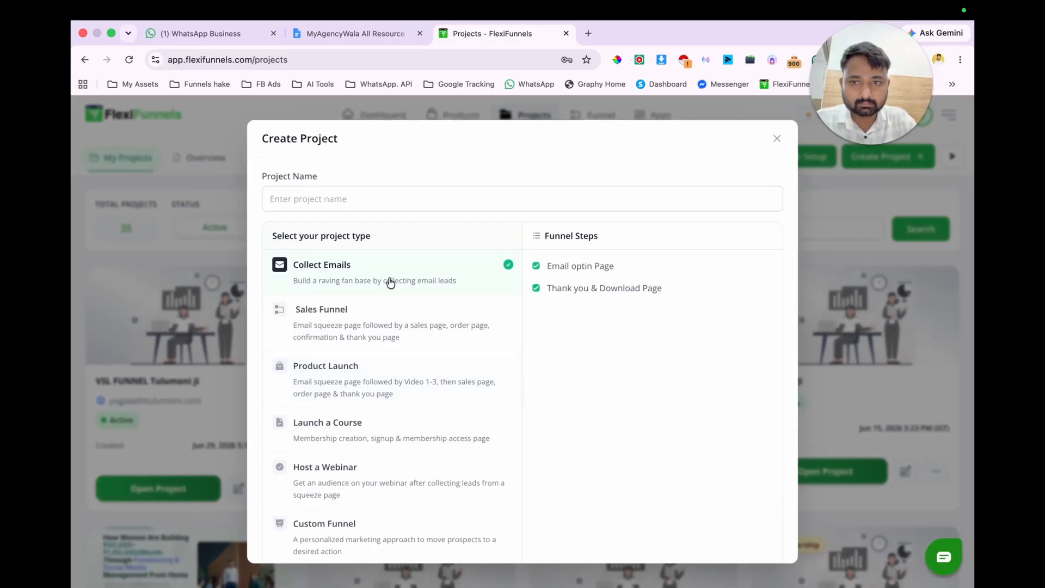
{"action": "left_click", "coordinate": [338, 200]}
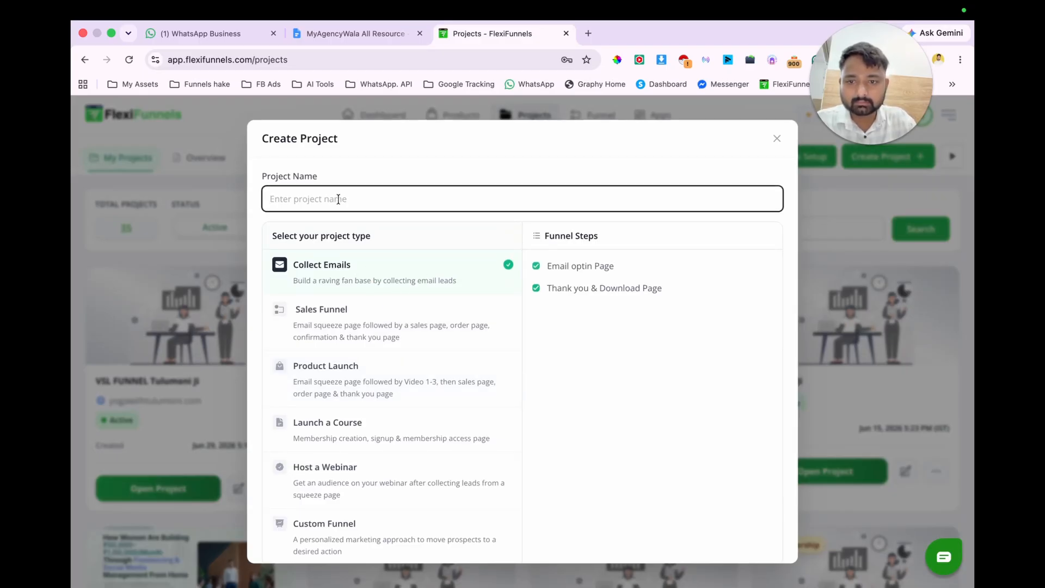
{"action": "type", "text": "Lead M"}
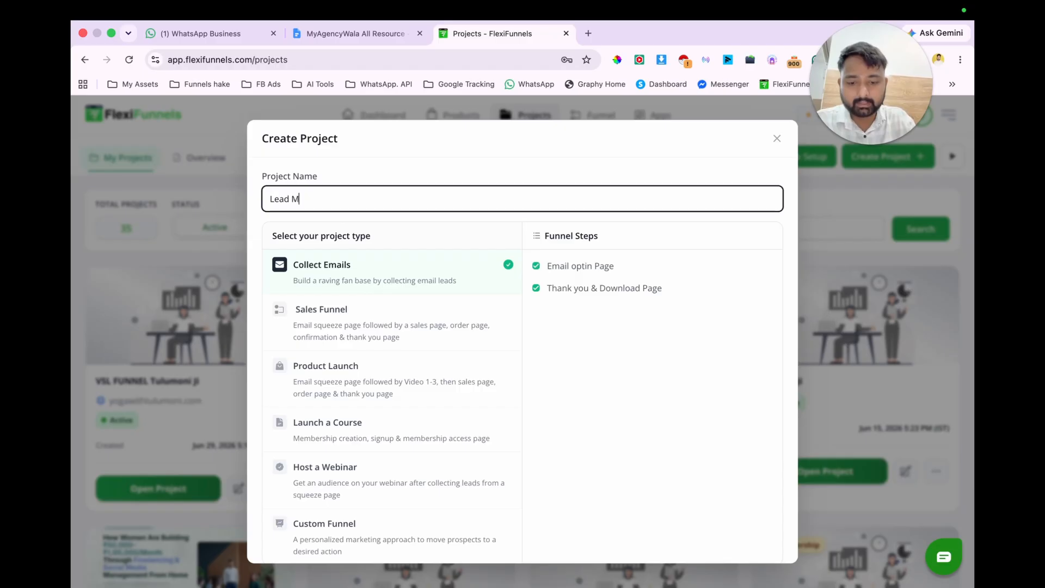
{"action": "type", "text": "agnet Funnel"}
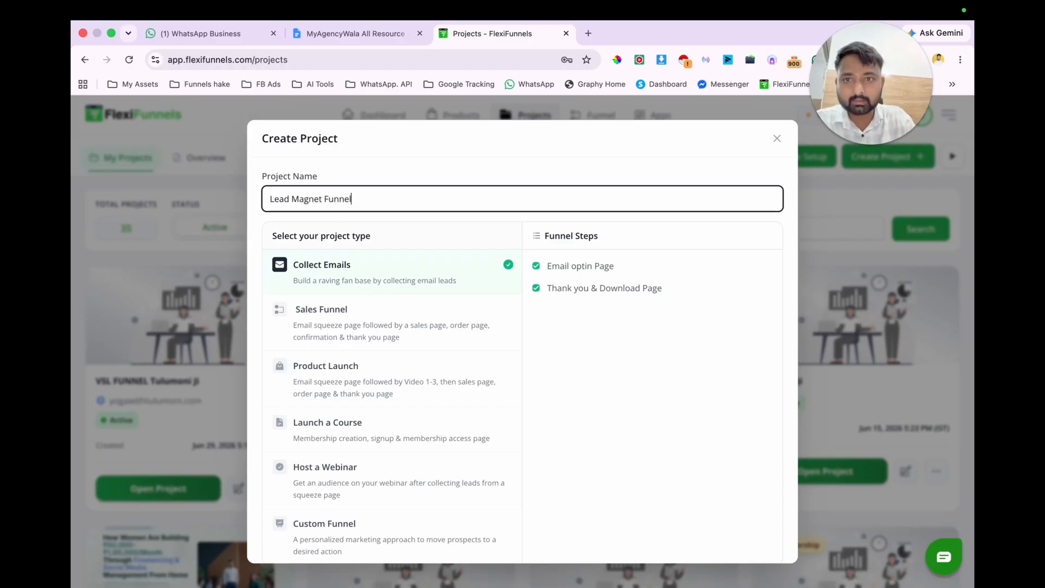
{"action": "left_click", "coordinate": [269, 199]}
{"action": "type", "text": "MAW"}
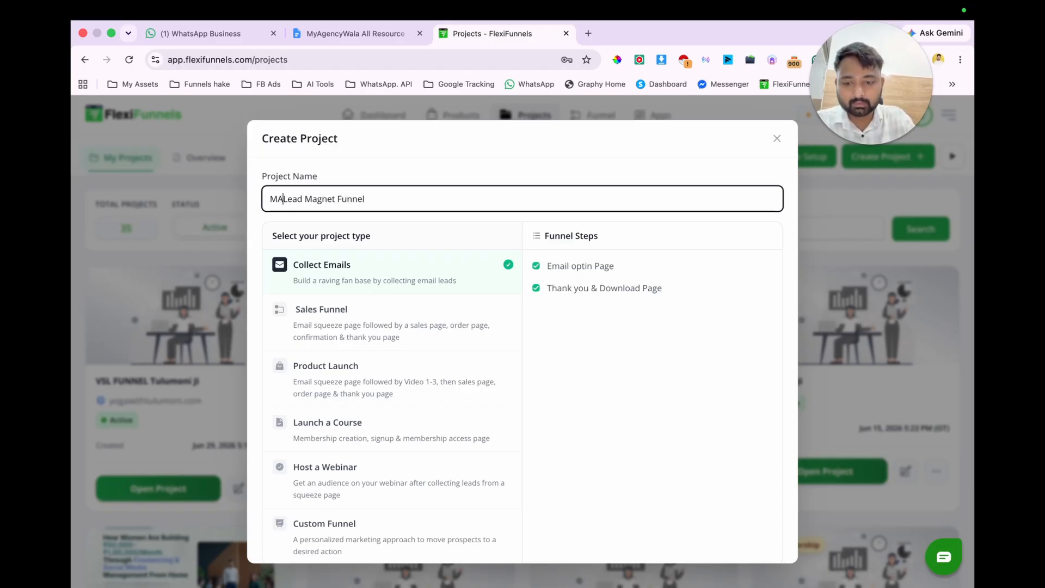
Step: Create the project with the Collect Emails project type, and close the WhatsApp Business browser tab
{"action": "scroll", "coordinate": [370, 454], "scroll_direction": "down", "scroll_amount": 2}
{"action": "scroll", "coordinate": [471, 374], "scroll_direction": "up", "scroll_amount": 2}
{"action": "scroll", "coordinate": [471, 374], "scroll_direction": "down", "scroll_amount": 2}
{"action": "scroll", "coordinate": [471, 374], "scroll_direction": "up", "scroll_amount": 1}
{"action": "scroll", "coordinate": [472, 373], "scroll_direction": "down", "scroll_amount": 1}
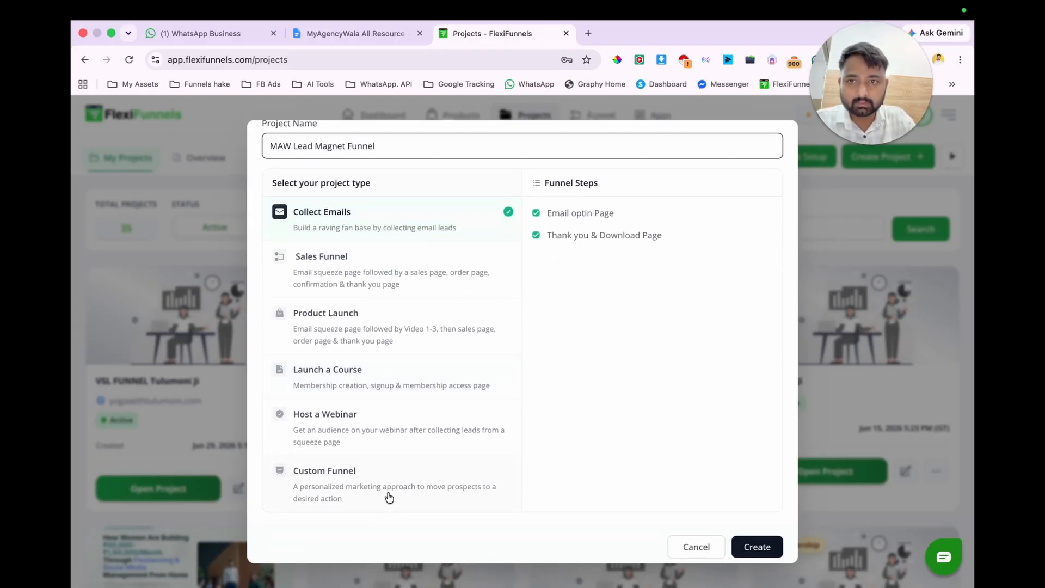
{"action": "left_click", "coordinate": [389, 497]}
{"action": "left_click", "coordinate": [415, 218]}
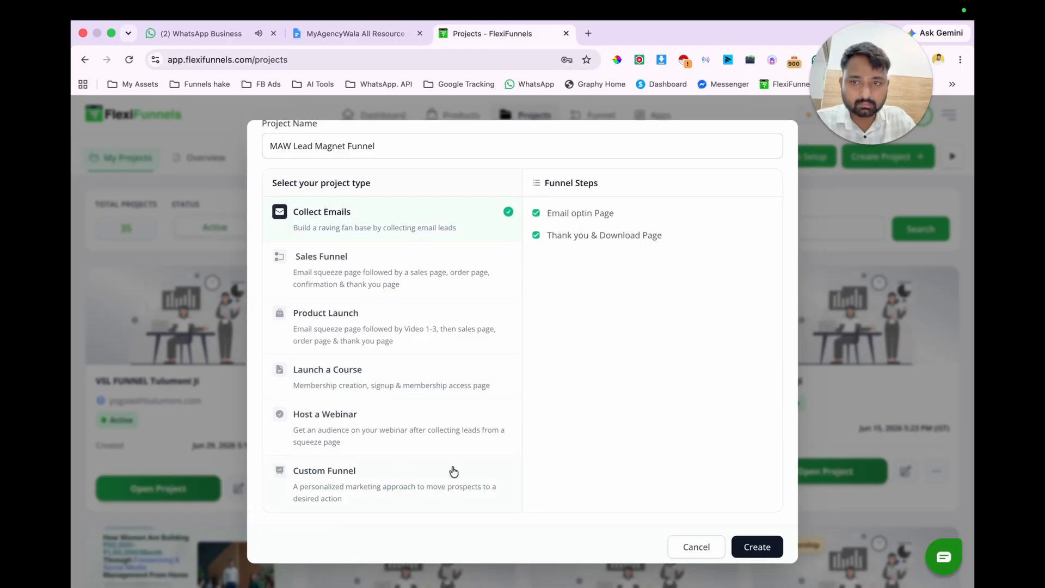
{"action": "left_click", "coordinate": [758, 547]}
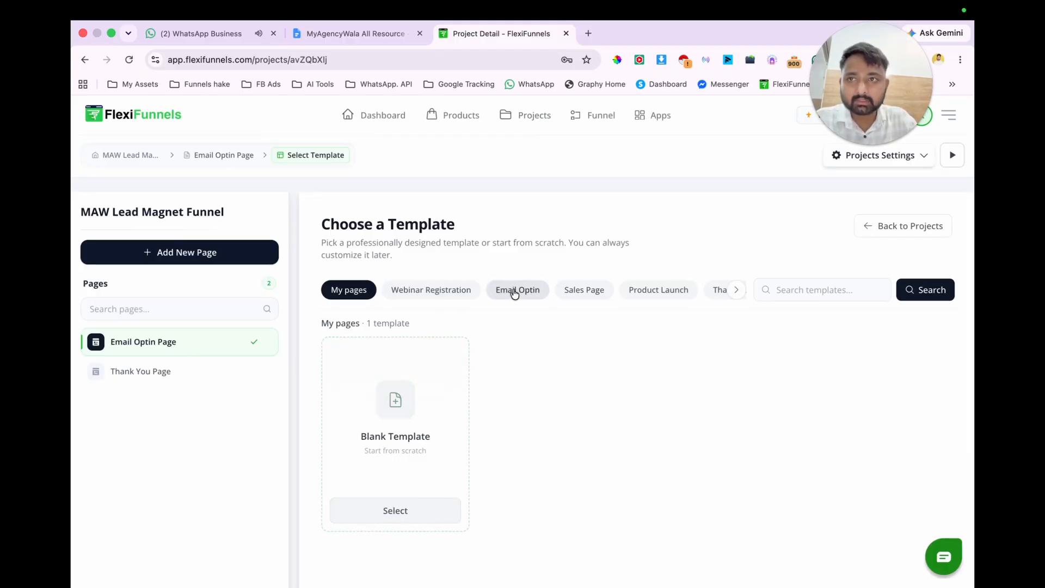
{"action": "left_click", "coordinate": [273, 33]}
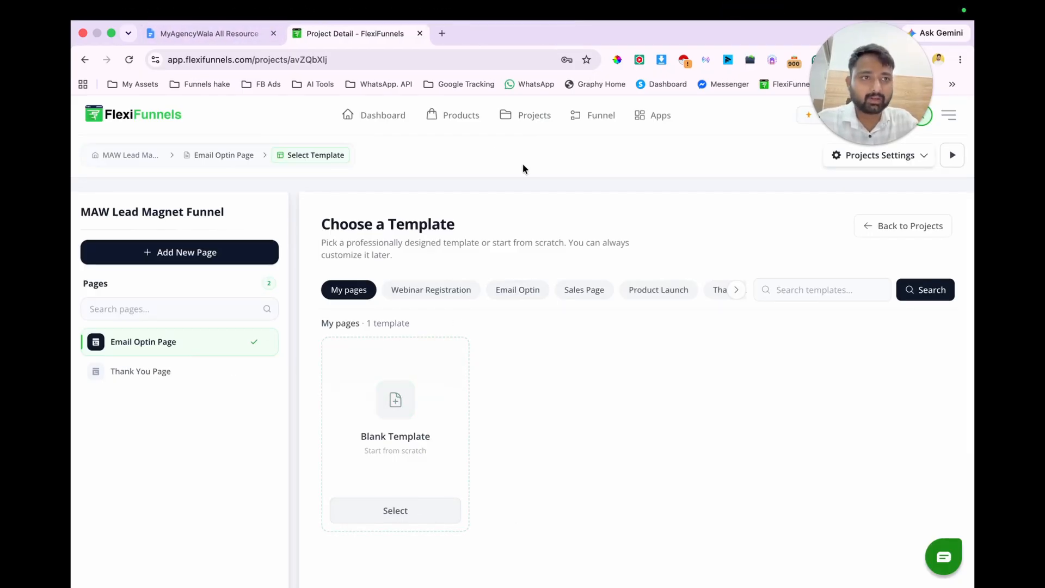
Step: Show the Email Optin templates for the Email Optin Page and look through them
{"action": "left_click", "coordinate": [514, 291]}
{"action": "scroll", "coordinate": [576, 403], "scroll_direction": "down", "scroll_amount": 1}
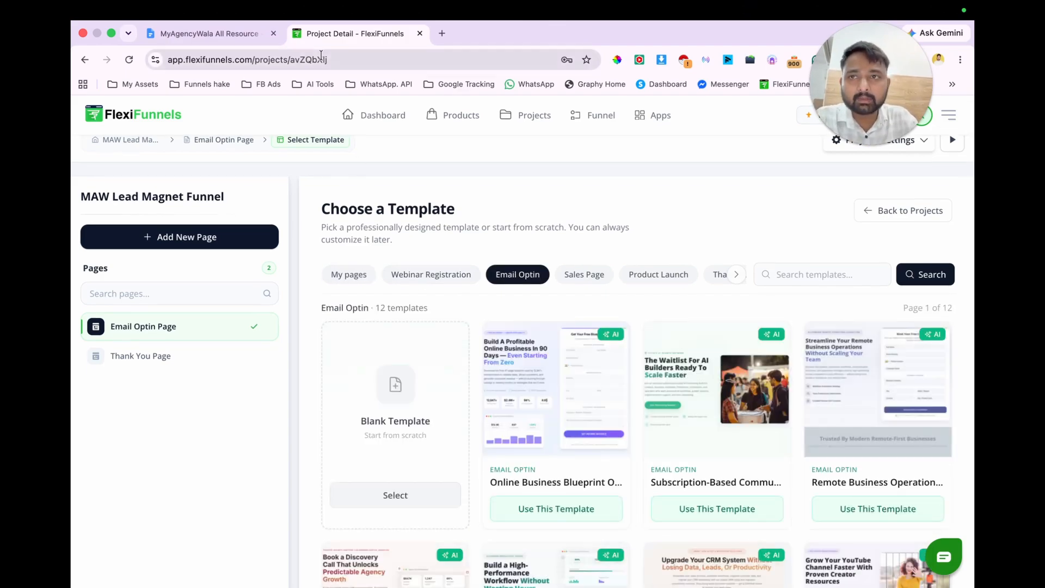
Step: Switch to the Google Docs outline and add a "Webinar launch checklist" line below the list of funnel pages
{"action": "left_click", "coordinate": [175, 34]}
{"action": "key", "text": "Return"}
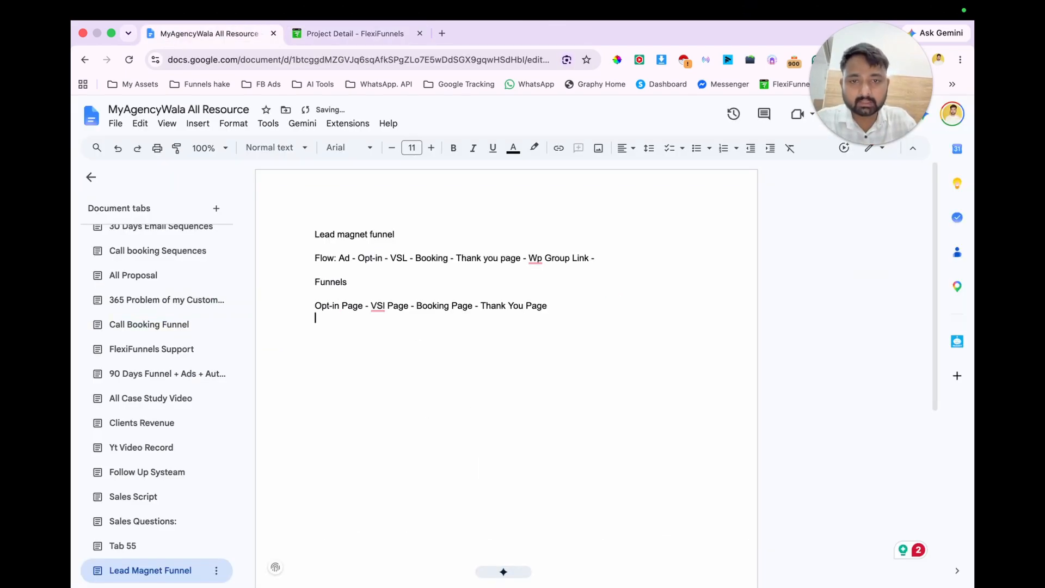
{"action": "type", "text": "Webinar launch checklist"}
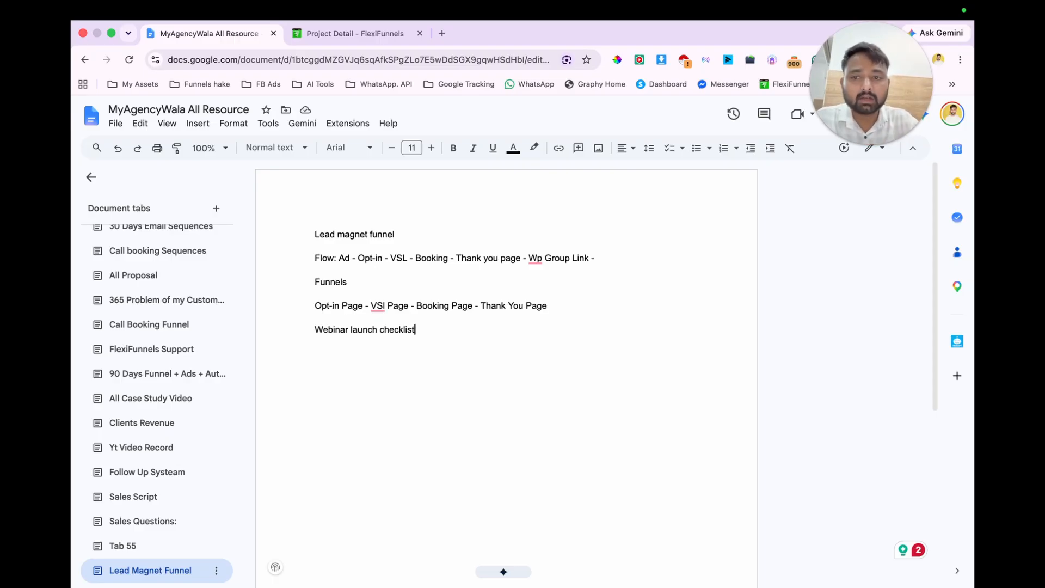
Step: Copy the "Webinar launch checklist" line and open chatgpt.com in a new browser tab
{"action": "left_click_drag", "start_coordinate": [313, 329], "coordinate": [418, 331]}
{"action": "key", "text": "super+c"}
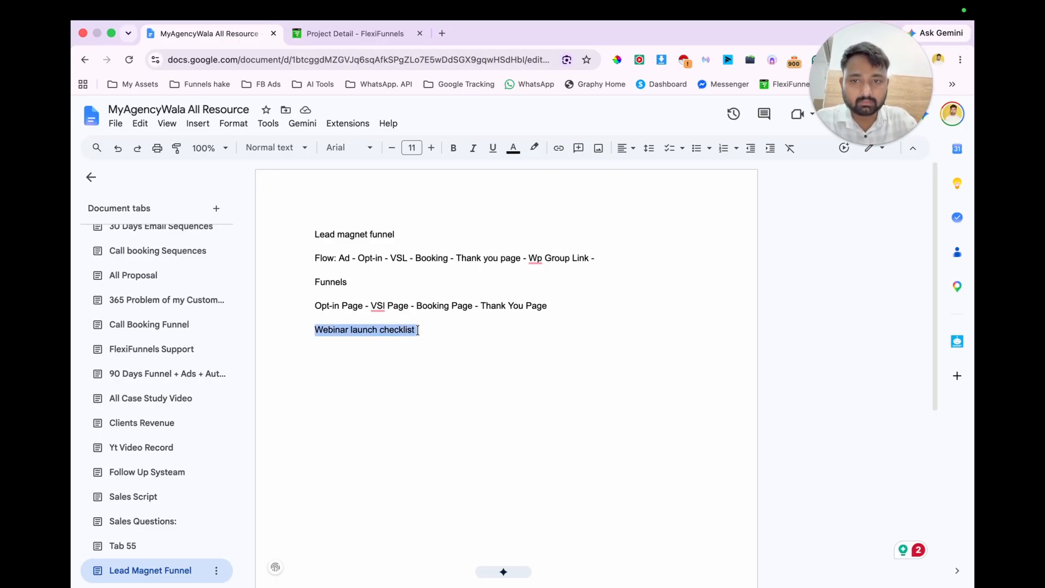
{"action": "key", "text": "super+t"}
{"action": "type", "text": "chatgpt.com"}
{"action": "key", "text": "Return"}
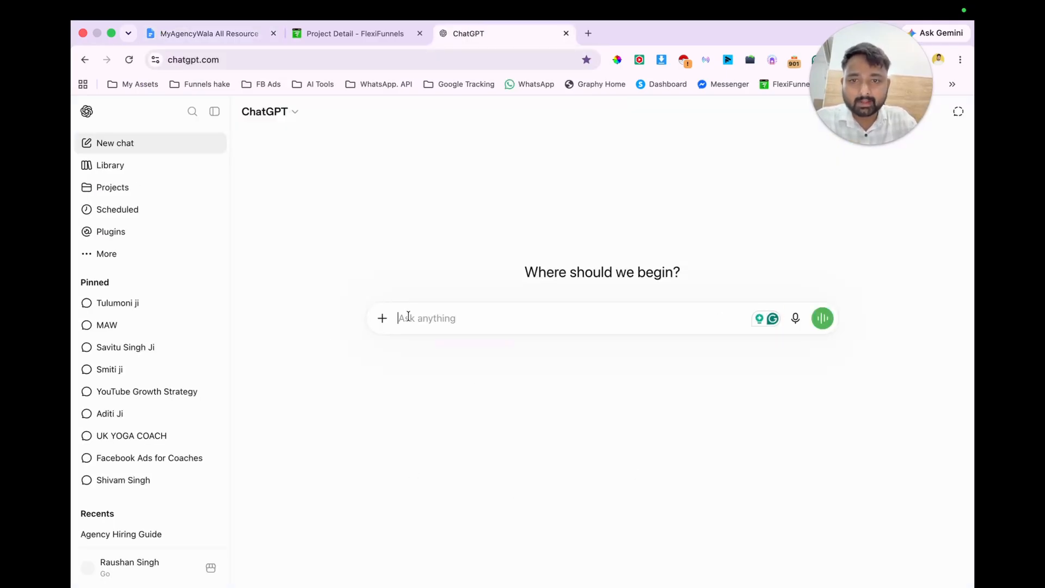
Step: Send ChatGPT the prompt "I want to launch a Webinar launch checklist for getting good leads I am using Lead magnet funnel"
{"action": "type", "text": "I want to"}
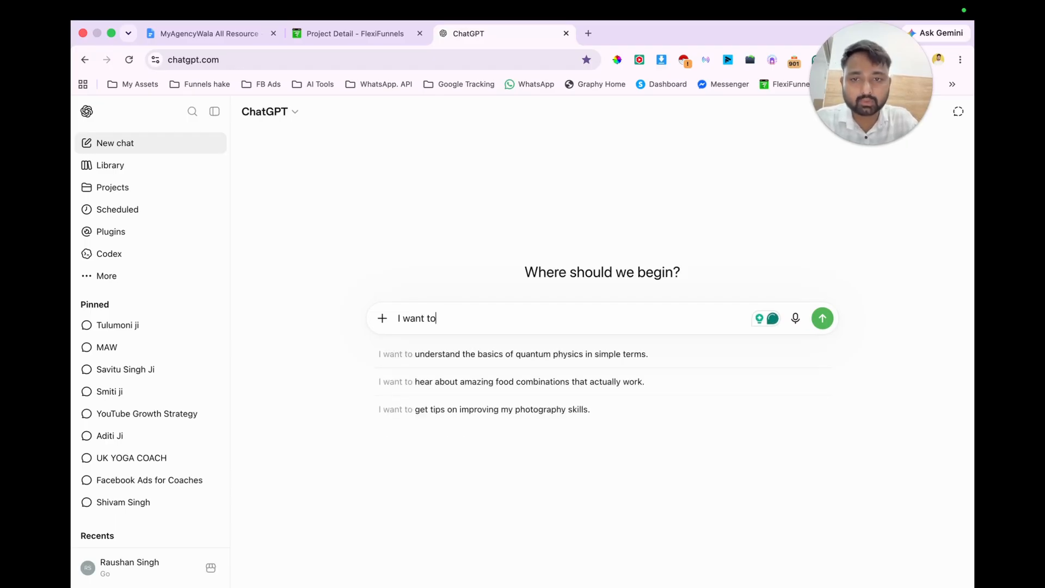
{"action": "type", "text": "launch a"}
{"action": "key", "text": "super+v"}
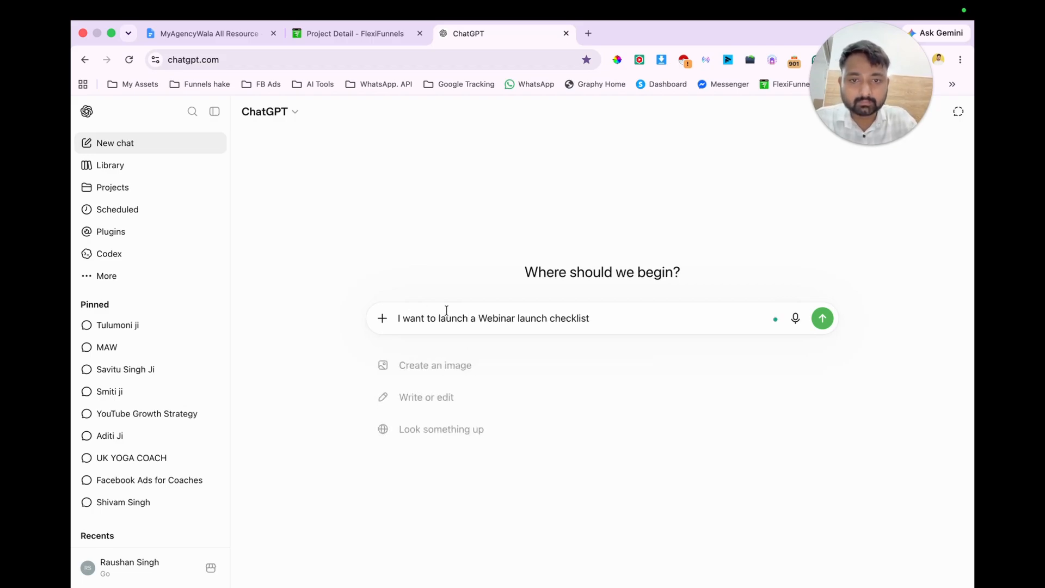
{"action": "type", "text": "for"}
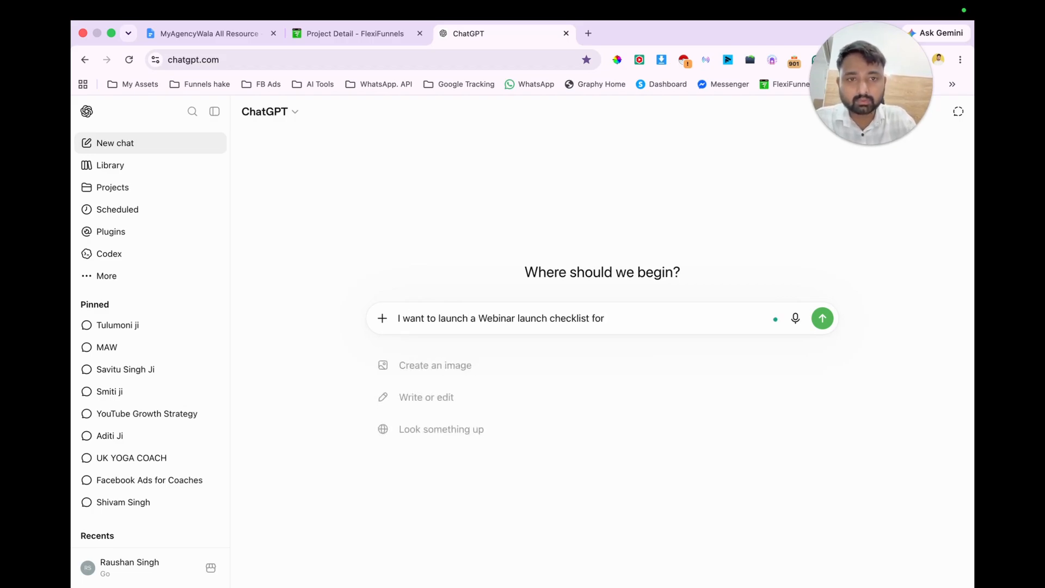
{"action": "type", "text": " se"}
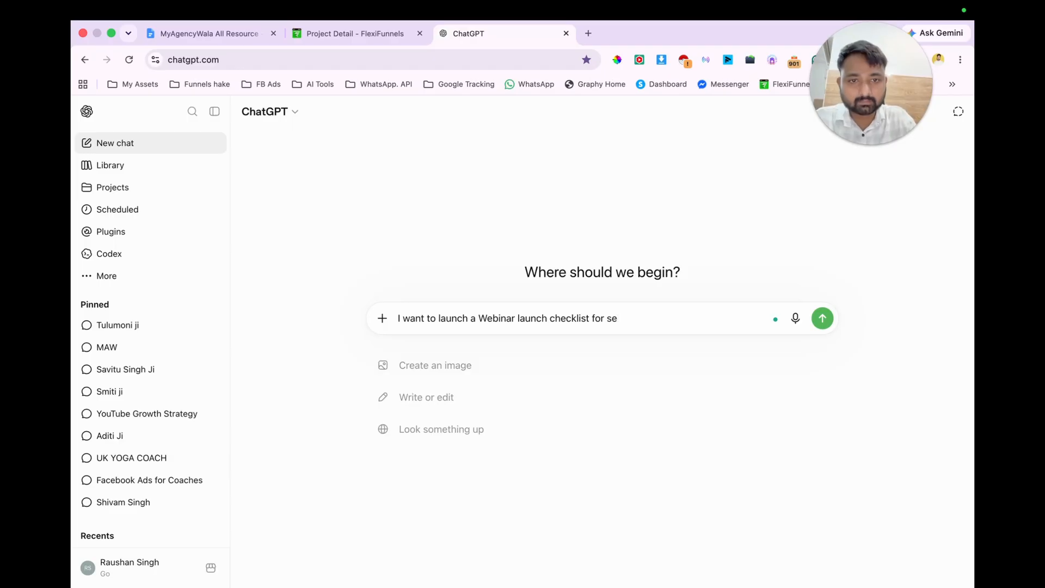
{"action": "key", "text": "BackSpace"}
{"action": "key", "text": "BackSpace"}
{"action": "type", "text": "getting good leads I am using"}
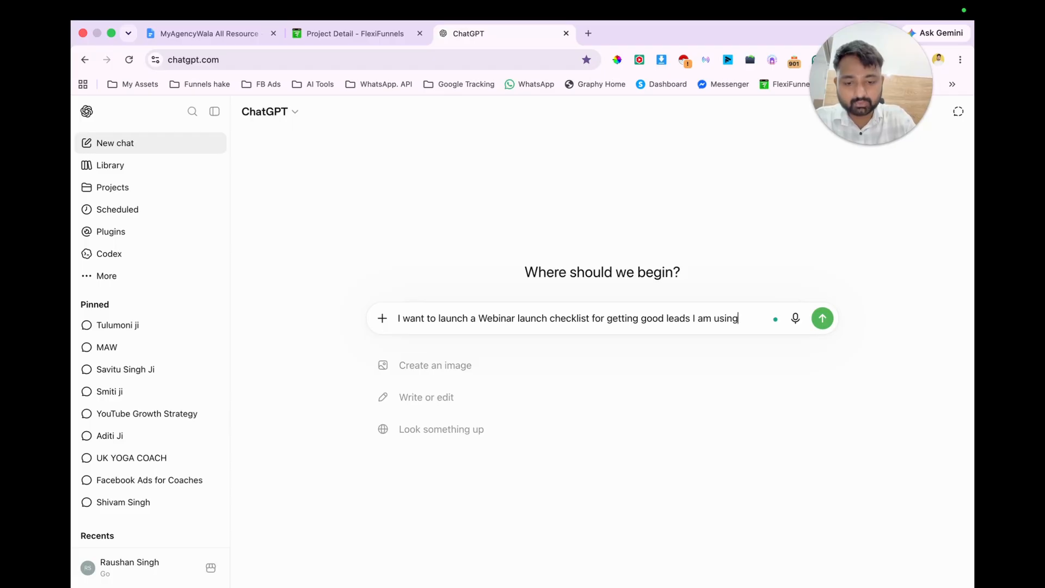
{"action": "type", "text": " Lead"}
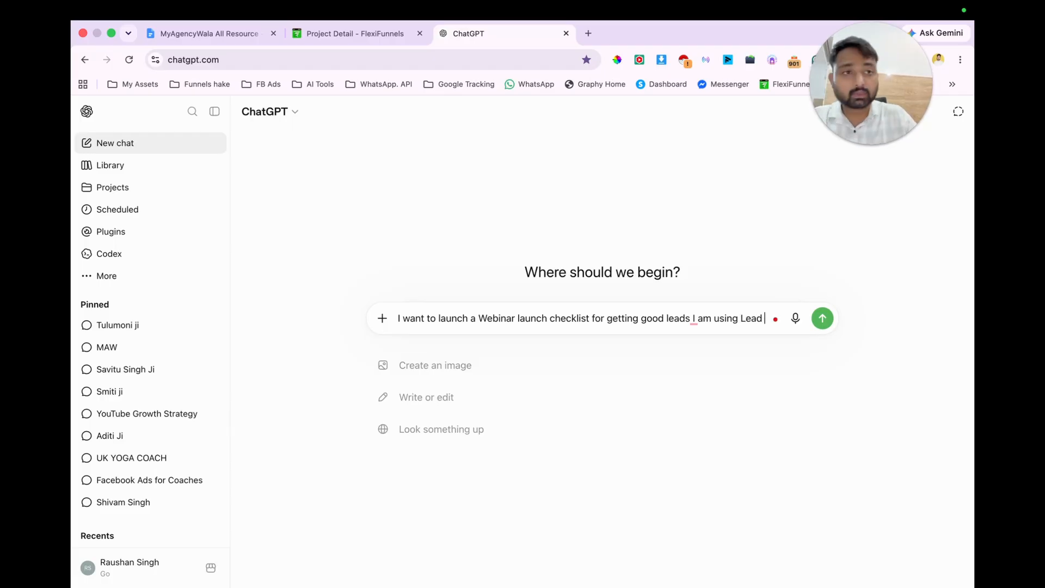
{"action": "type", "text": " magnet f"}
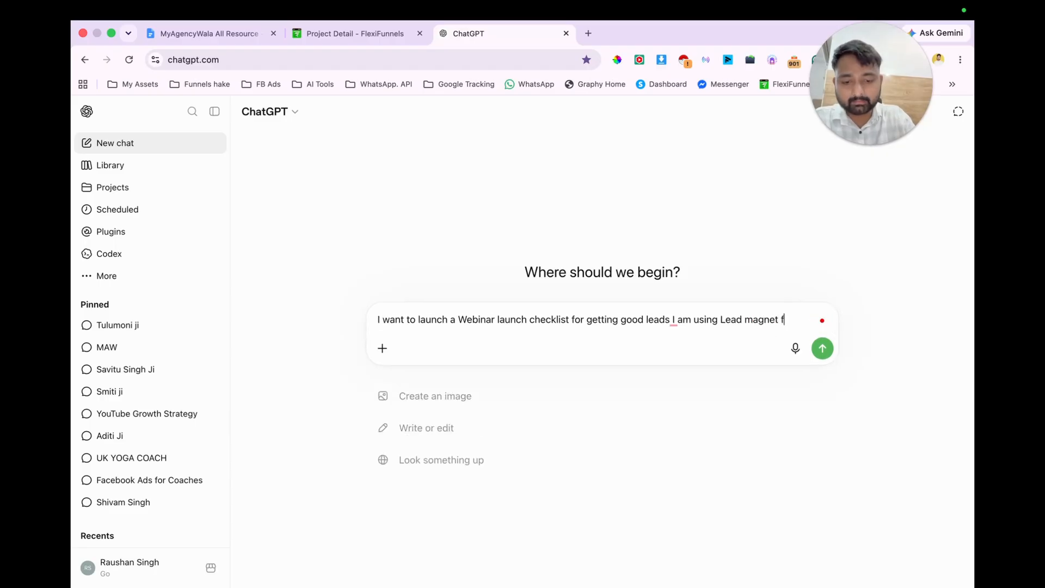
{"action": "type", "text": "unnel"}
{"action": "key", "text": "Return"}
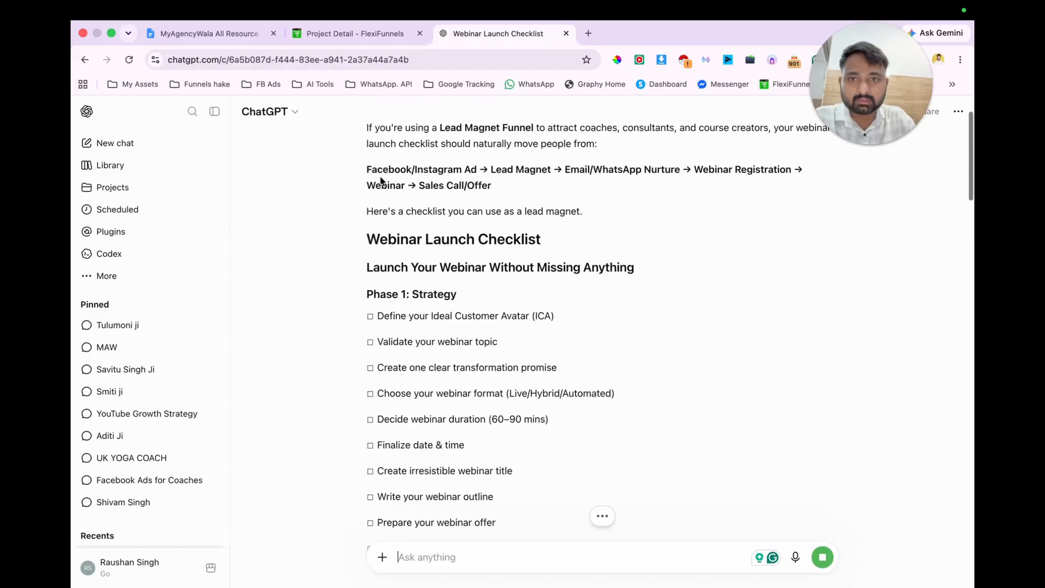
Step: Copy the funnel flow from "Facebook/Instagram Ad" to "Sales Call/Offer" into the Google Docs outline below the page list, followed by a blank line
{"action": "scroll", "coordinate": [594, 192], "scroll_direction": "up", "scroll_amount": 1}
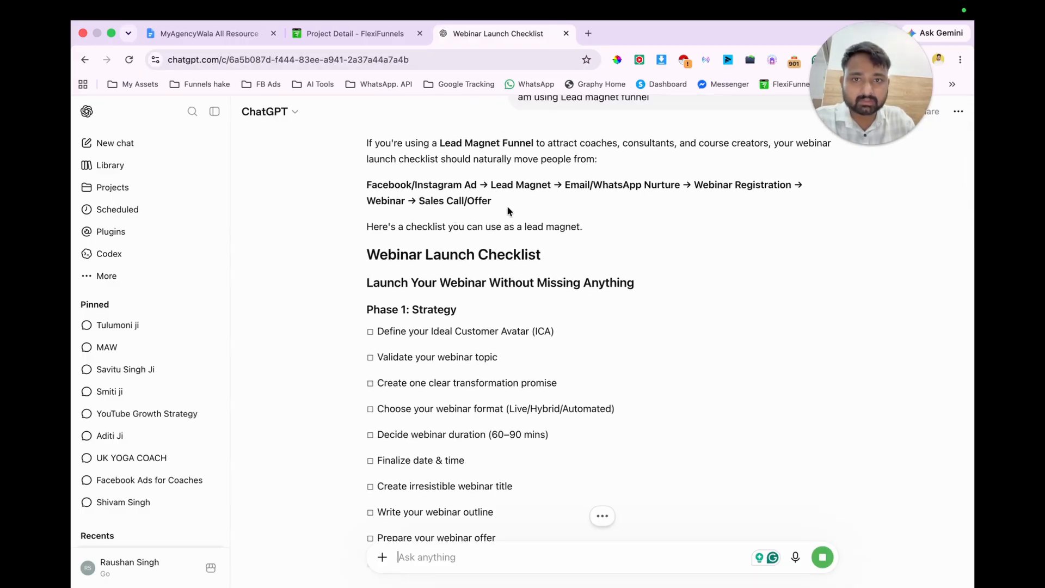
{"action": "scroll", "coordinate": [651, 234], "scroll_direction": "up", "scroll_amount": 1}
{"action": "scroll", "coordinate": [651, 236], "scroll_direction": "down", "scroll_amount": 1}
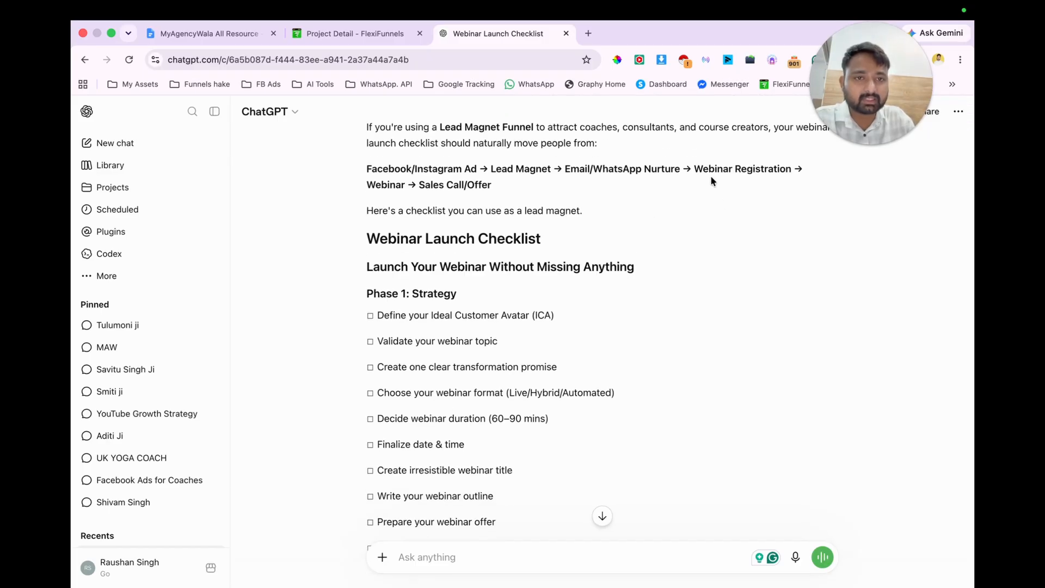
{"action": "left_click_drag", "start_coordinate": [364, 169], "coordinate": [493, 188]}
{"action": "key", "text": "super+c"}
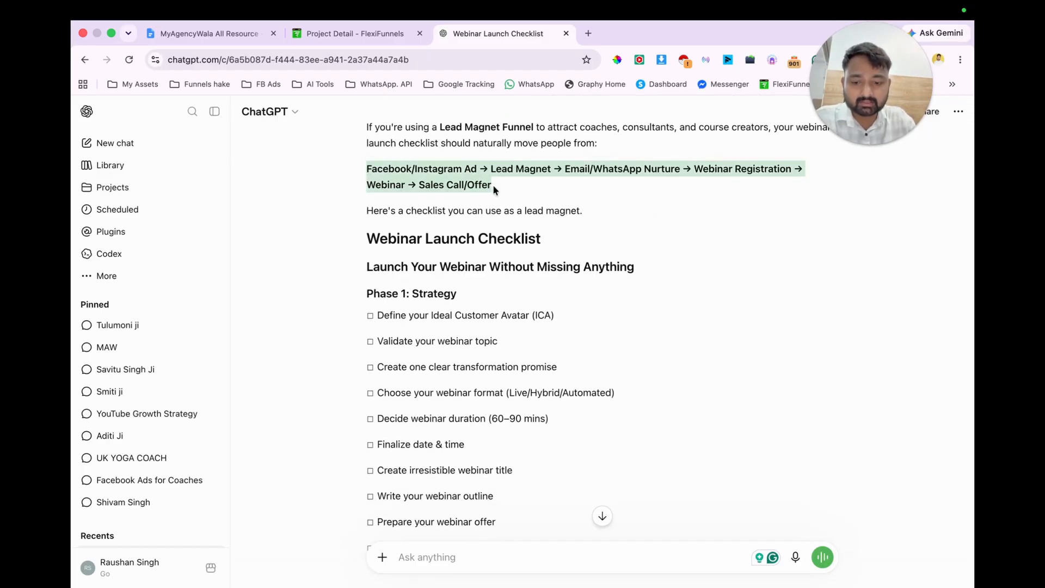
{"action": "left_click", "coordinate": [209, 33]}
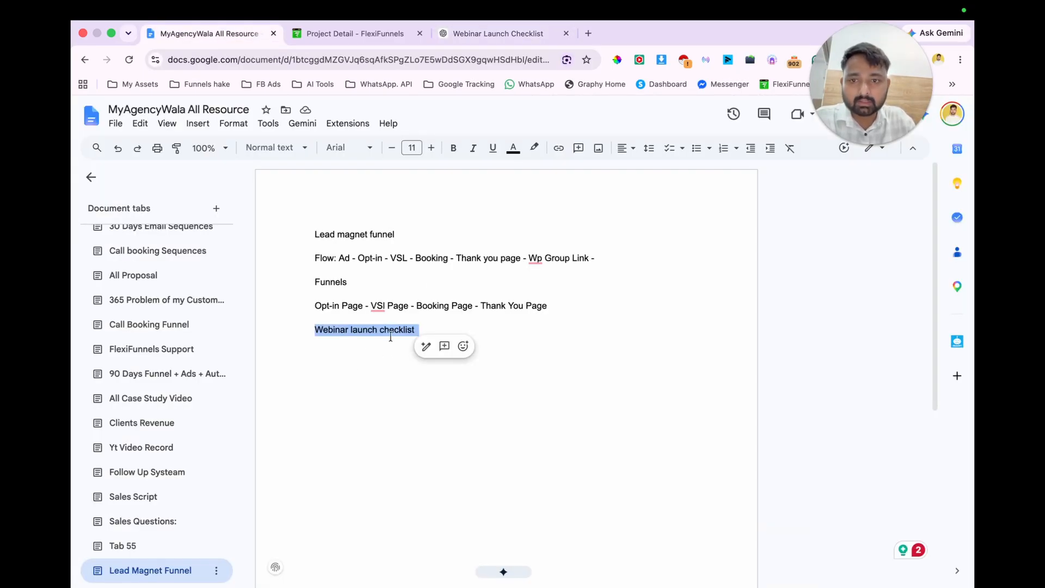
{"action": "left_click", "coordinate": [556, 304]}
{"action": "key", "text": "Return"}
{"action": "key", "text": "super+v"}
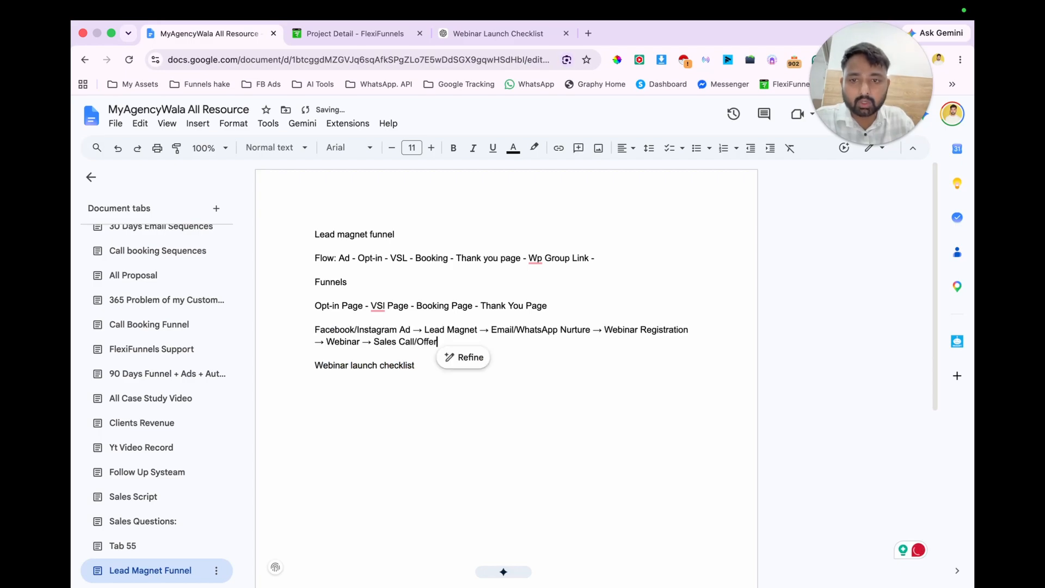
{"action": "key", "text": "Return"}
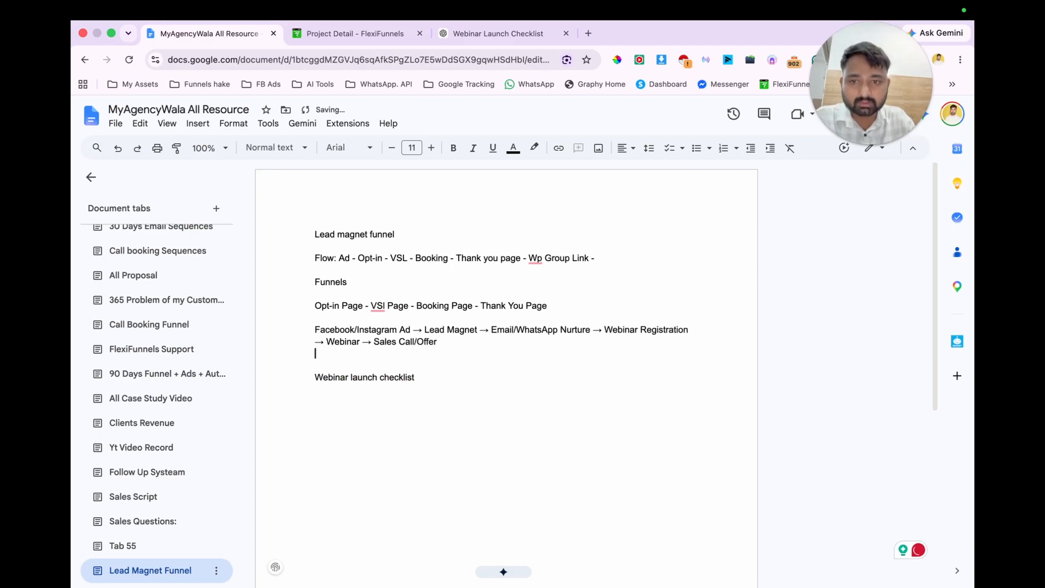
{"action": "double_click", "coordinate": [619, 328]}
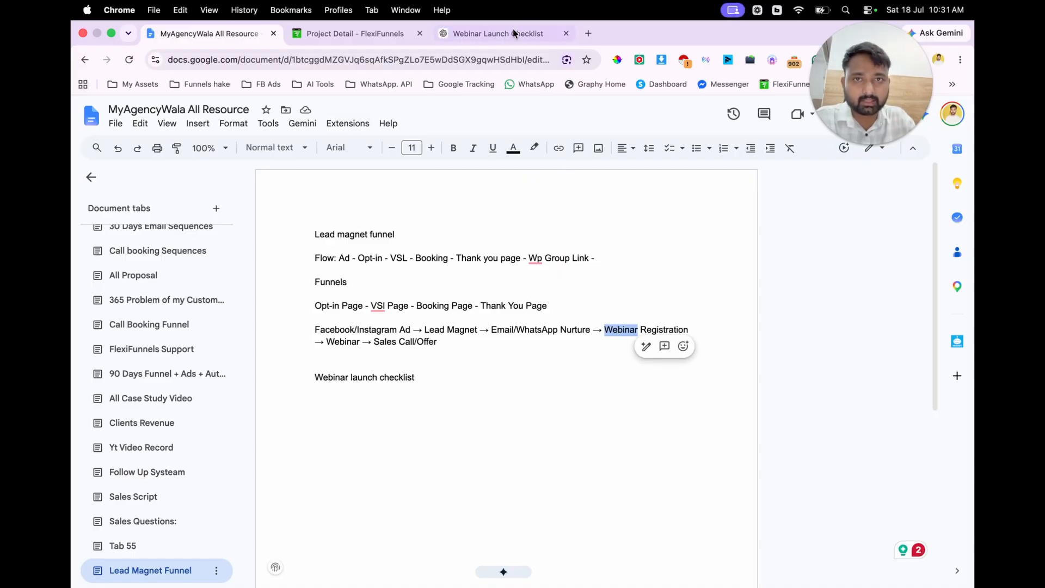
Step: Return to ChatGPT and read through the rest of the webinar launch checklist reply to its end
{"action": "left_click", "coordinate": [484, 32]}
{"action": "scroll", "coordinate": [506, 384], "scroll_direction": "down", "scroll_amount": 7}
{"action": "scroll", "coordinate": [506, 387], "scroll_direction": "down", "scroll_amount": 20}
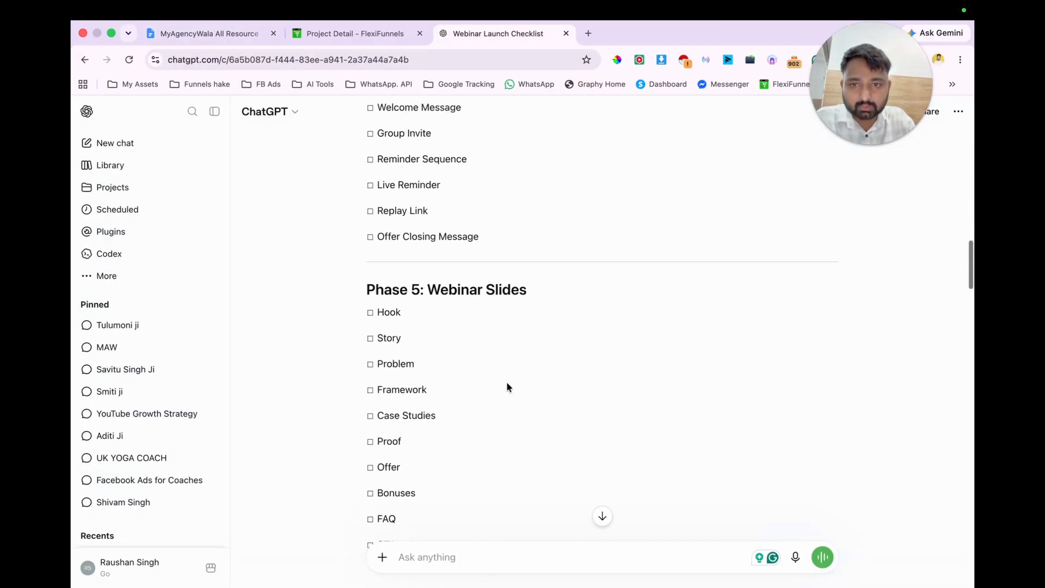
{"action": "scroll", "coordinate": [507, 385], "scroll_direction": "down", "scroll_amount": 20}
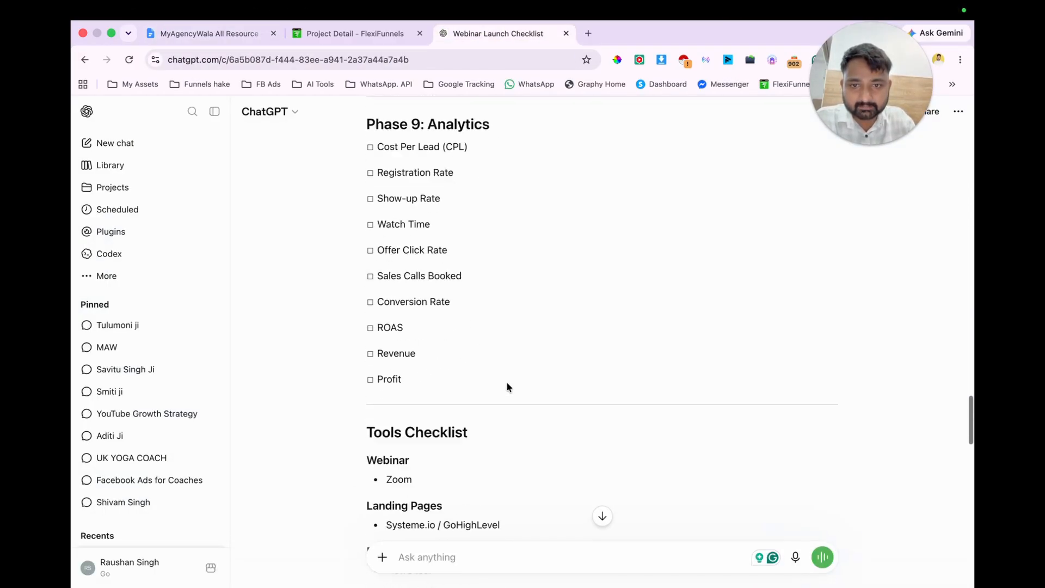
{"action": "scroll", "coordinate": [506, 386], "scroll_direction": "down", "scroll_amount": 20}
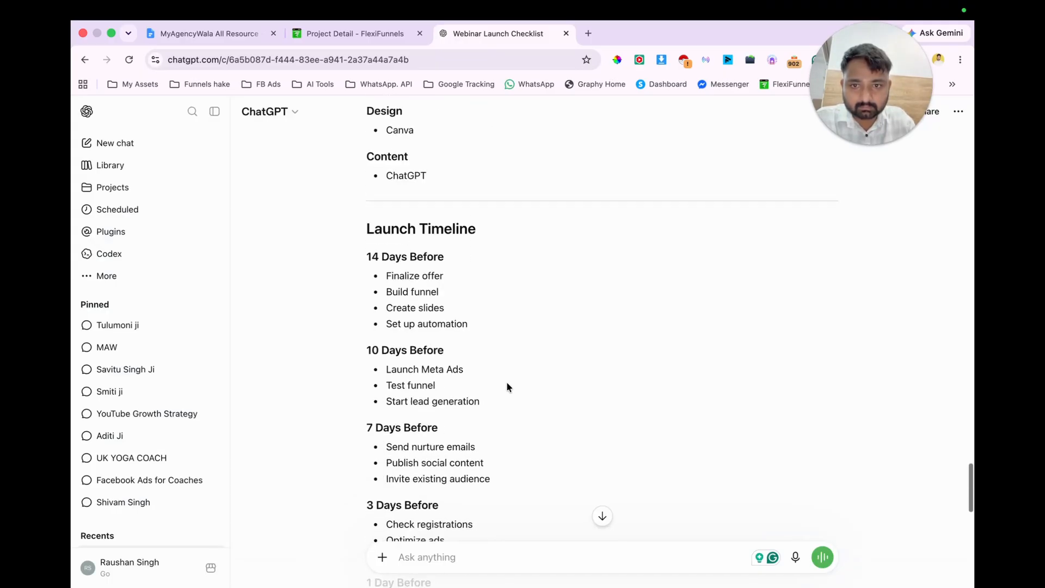
{"action": "scroll", "coordinate": [506, 386], "scroll_direction": "down", "scroll_amount": 3}
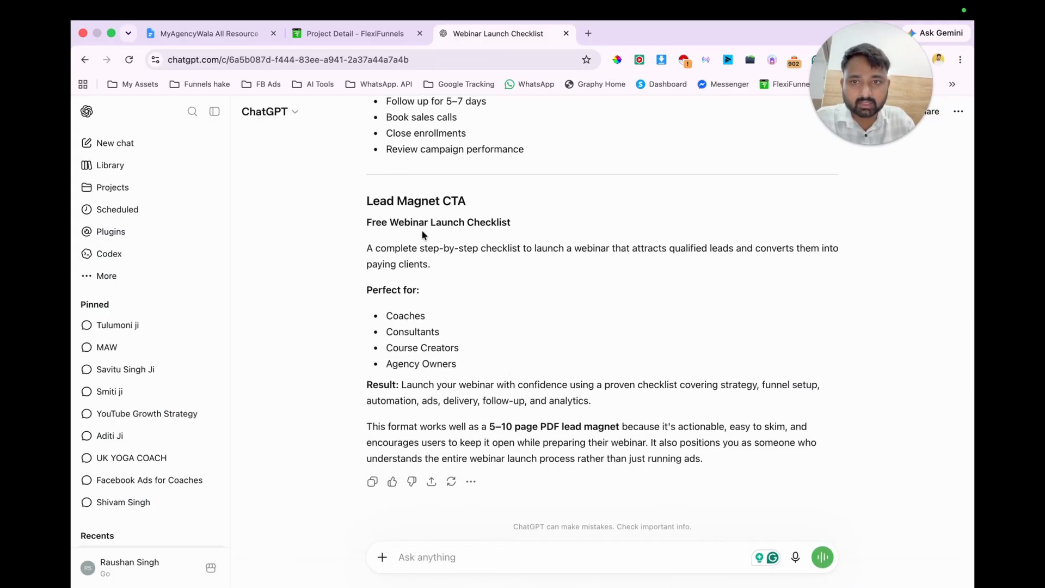
Step: Send ChatGPT the two-paragraph request "give me funnel content" and "for optin page and thank you page"
{"action": "left_click", "coordinate": [432, 552]}
{"action": "type", "text": "give me fun"}
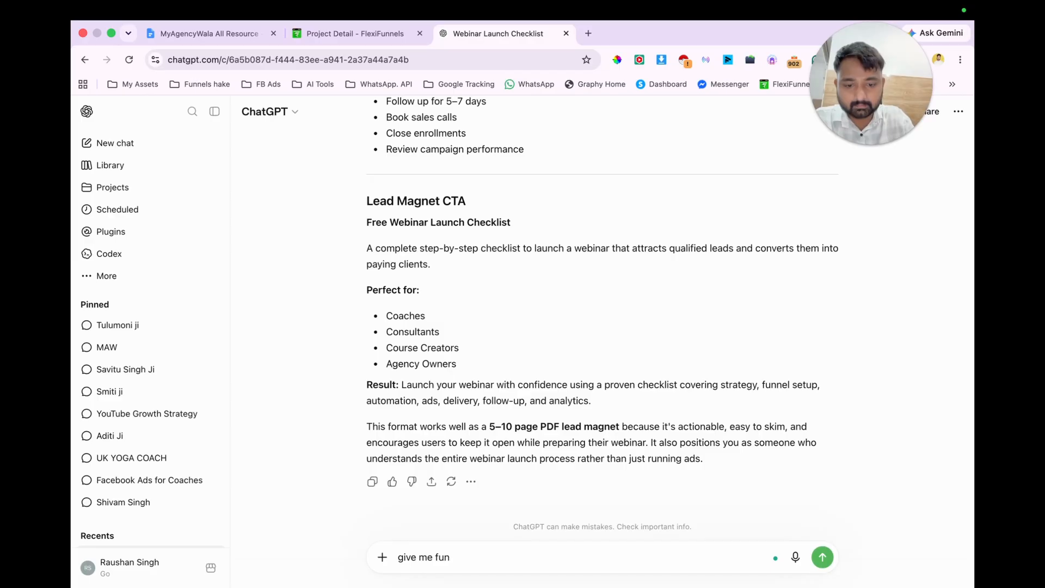
{"action": "type", "text": "eel content"}
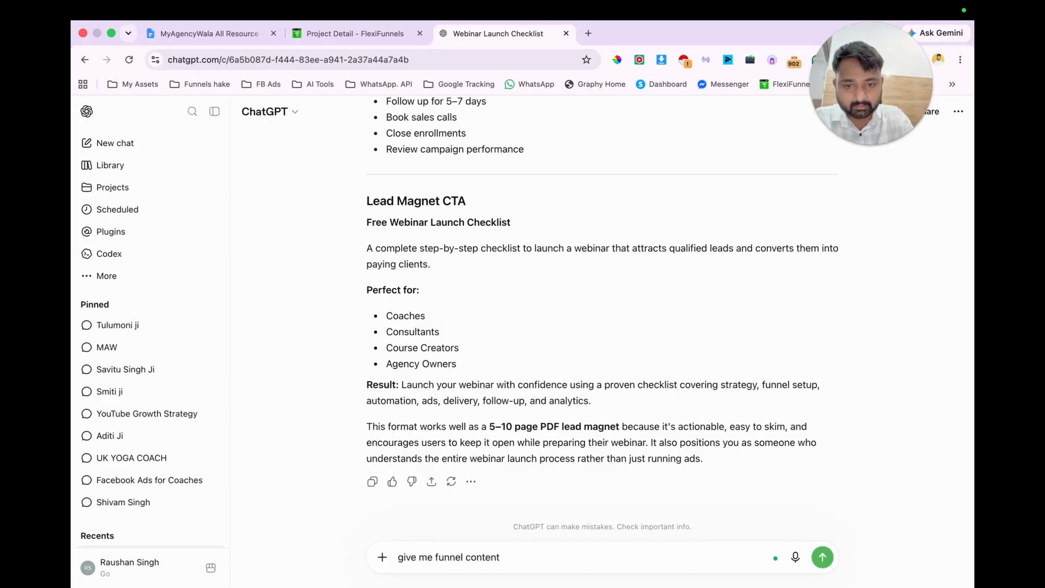
{"action": "key", "text": "shift+Return"}
{"action": "key", "text": "shift+Return"}
{"action": "type", "text": "f"}
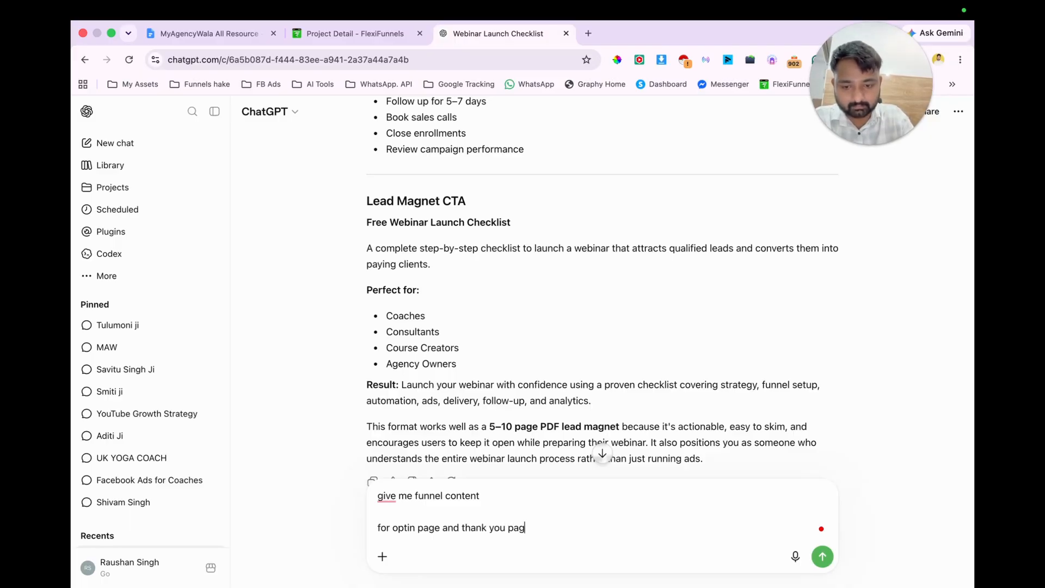
{"action": "key", "text": "Return"}
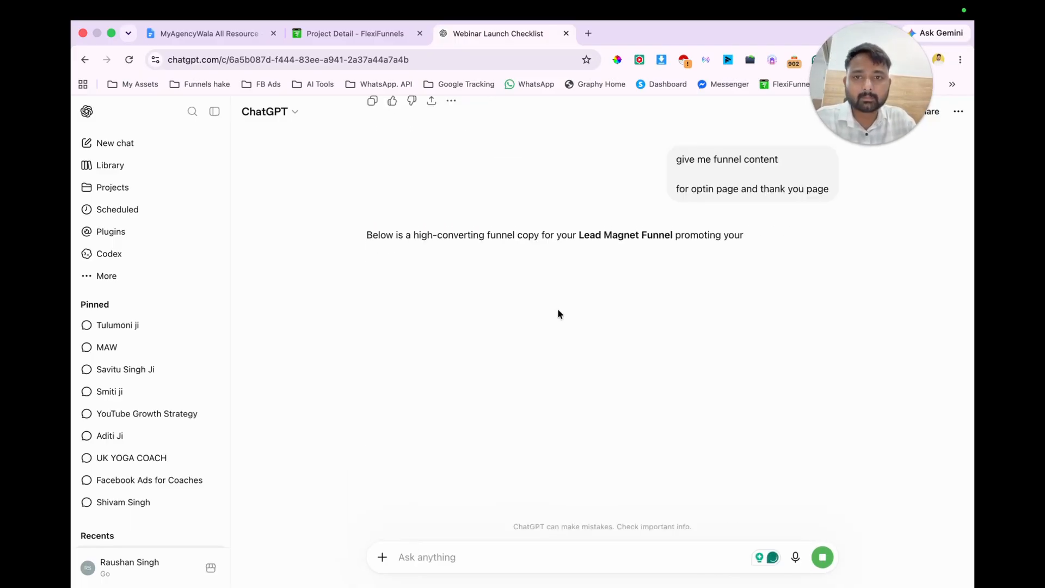
Step: Read the funnel copy reply, then send ChatGPT the request "give me a best prompt to create launch webinar checklist using Flow"
{"action": "scroll", "coordinate": [656, 332], "scroll_direction": "down", "scroll_amount": 3}
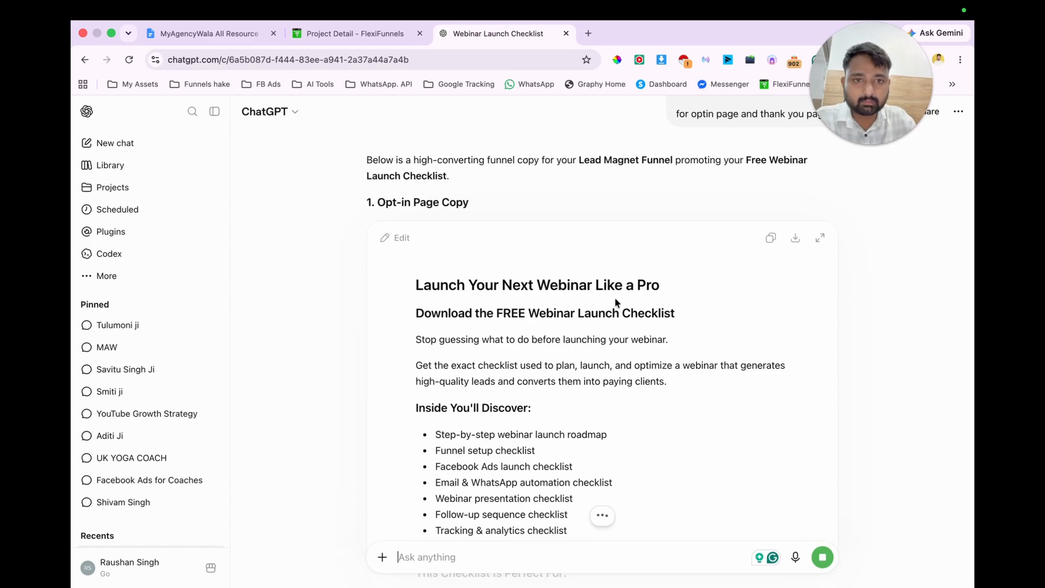
{"action": "scroll", "coordinate": [615, 297], "scroll_direction": "down", "scroll_amount": 1}
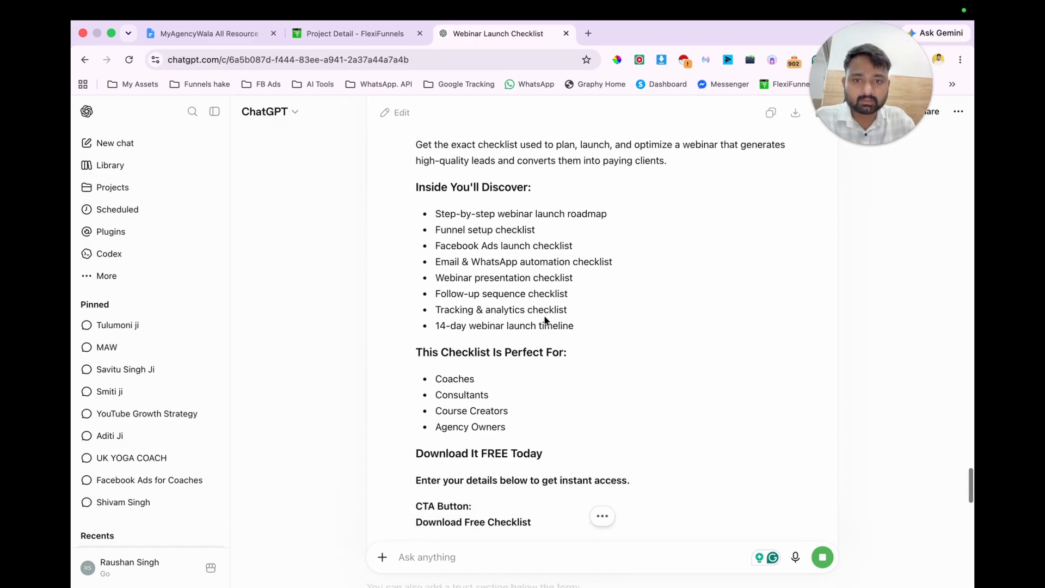
{"action": "scroll", "coordinate": [545, 320], "scroll_direction": "up", "scroll_amount": 5}
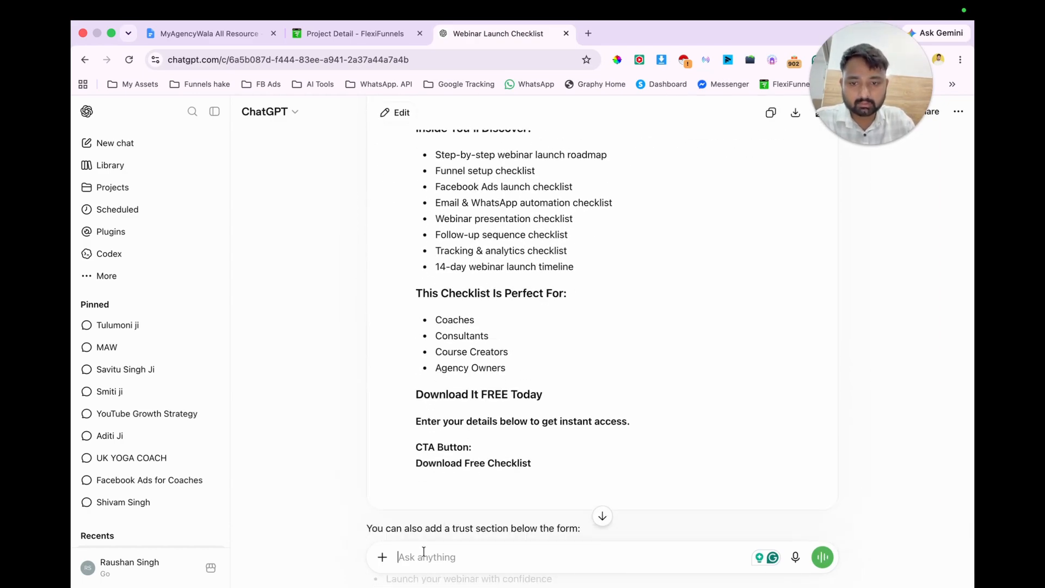
{"action": "type", "text": "give "}
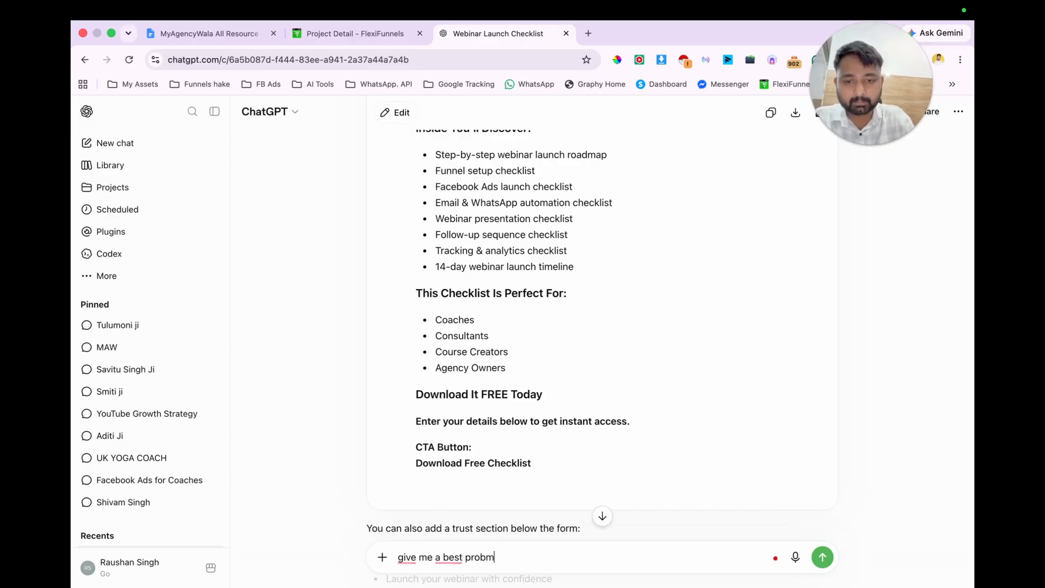
{"action": "type", "text": "me a best promp"}
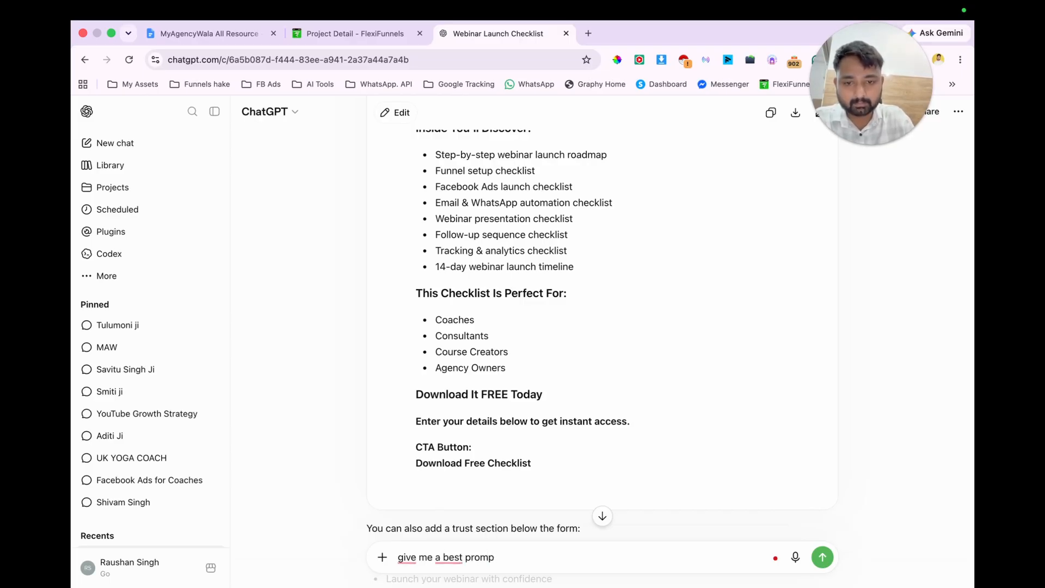
{"action": "type", "text": "t to create webinar"}
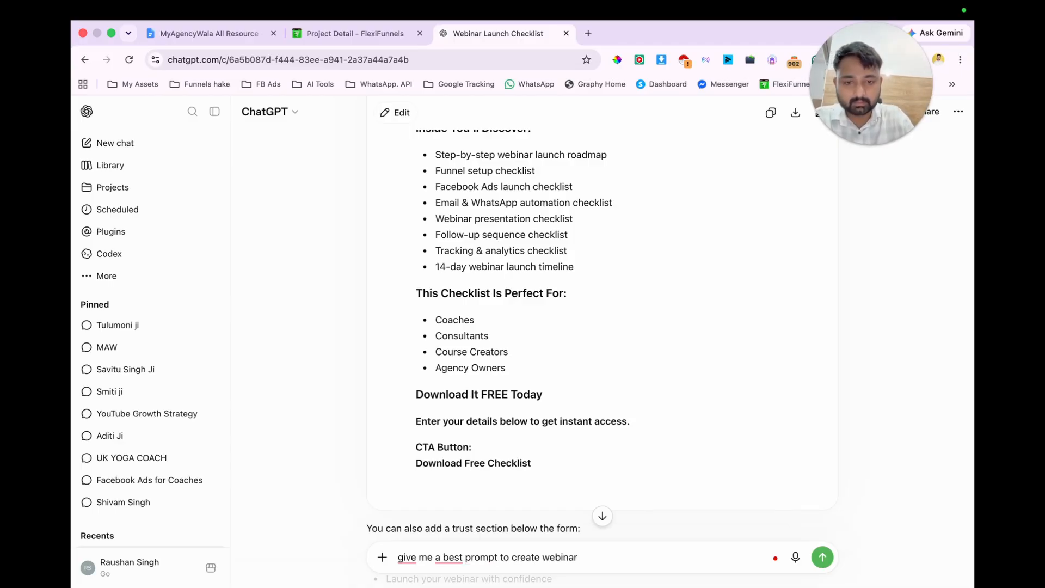
{"action": "type", "text": " lau"}
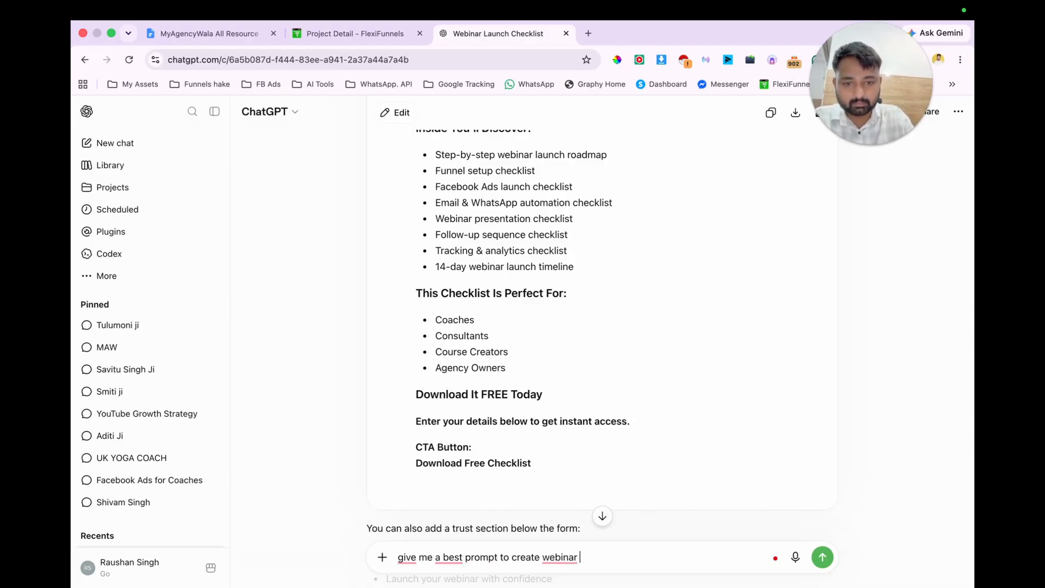
{"action": "type", "text": "launch "}
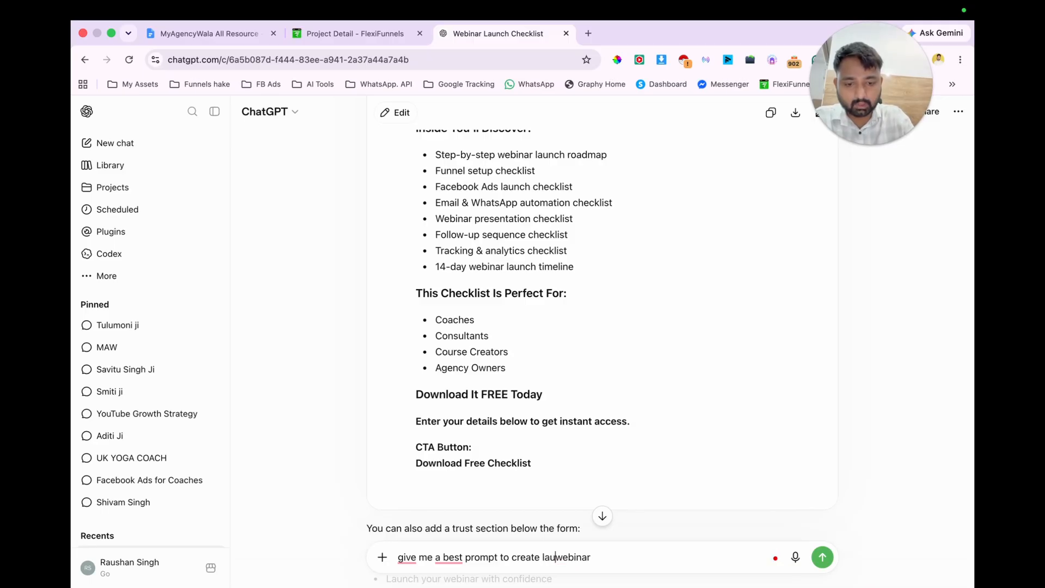
{"action": "type", "text": "checklist"}
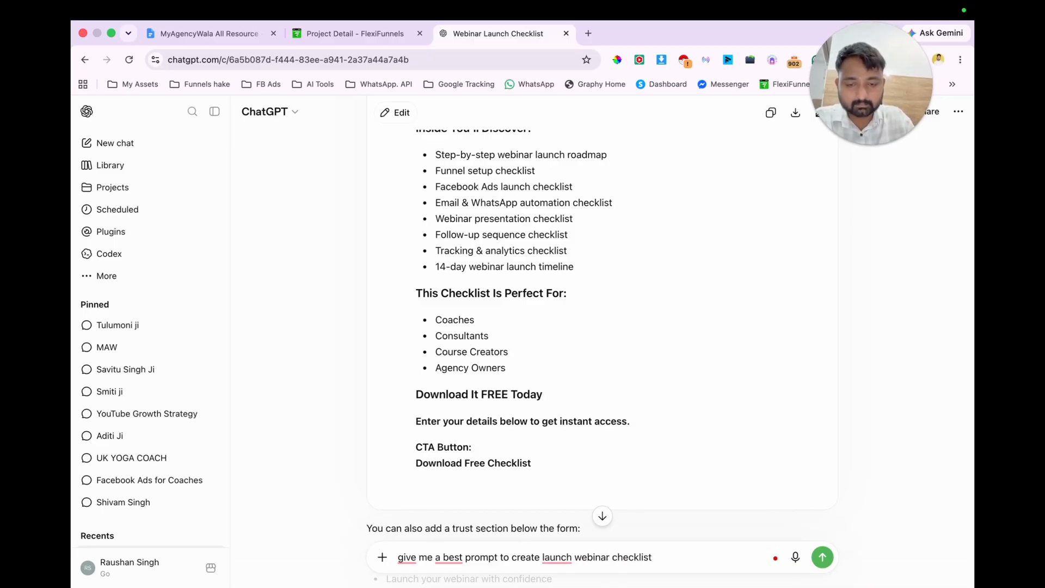
{"action": "type", "text": "using Flow"}
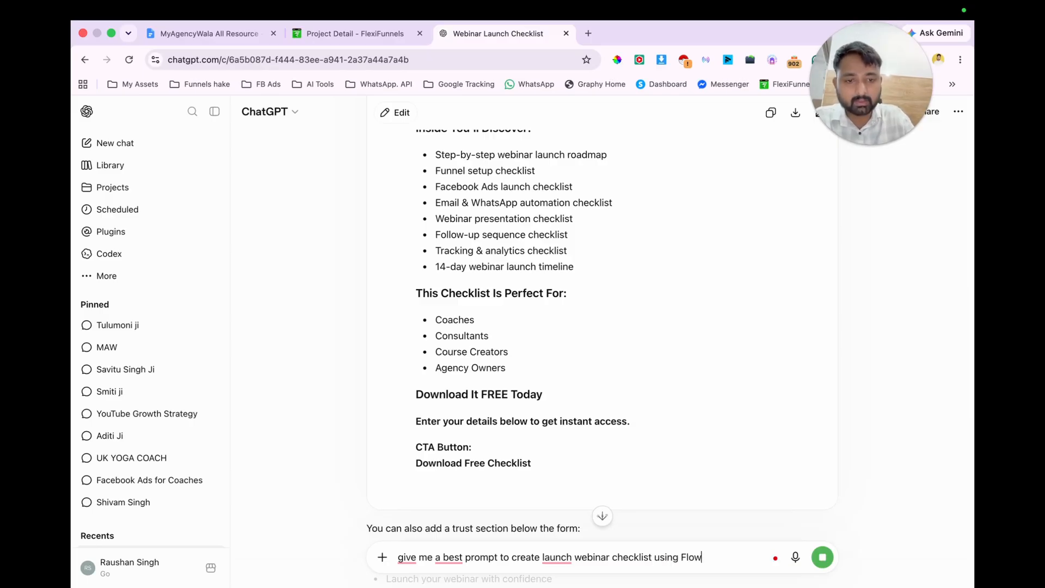
{"action": "key", "text": "Return"}
Step: Open Google Flow in a new browser tab and create a new project
{"action": "key", "text": "super+t"}
{"action": "type", "text": "flo"}
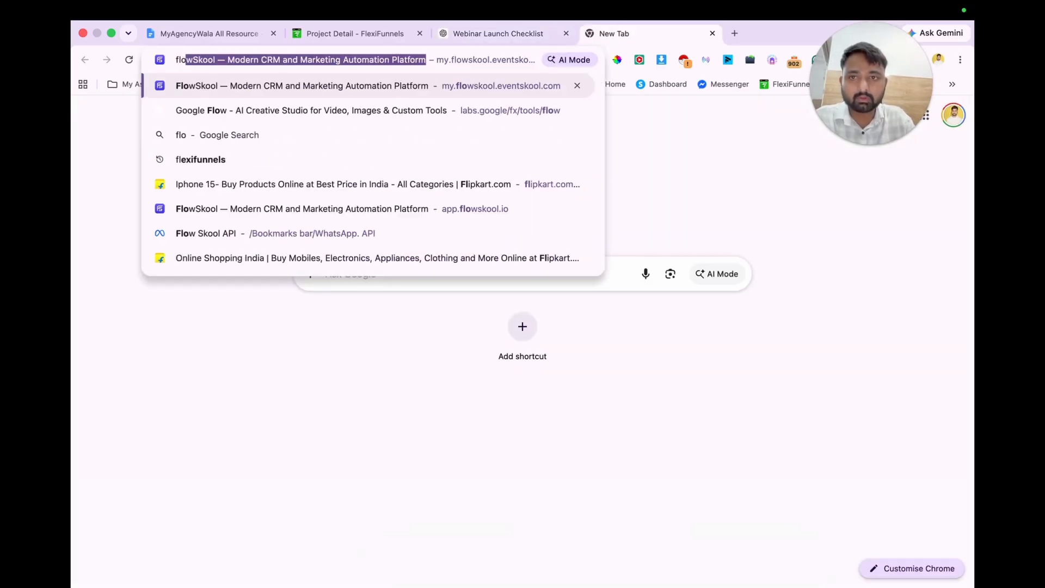
{"action": "key", "text": "Down"}
{"action": "key", "text": "Return"}
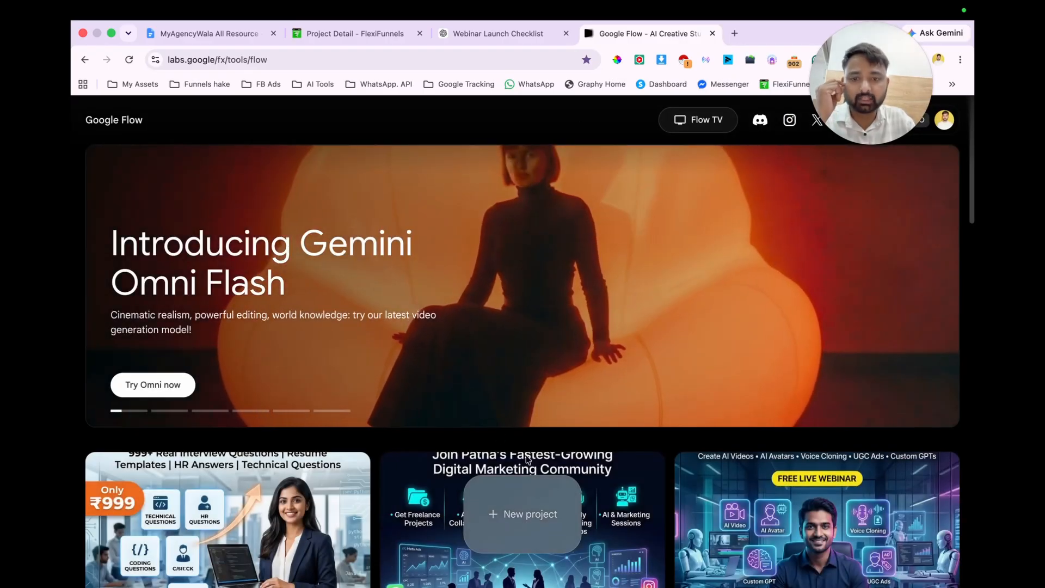
{"action": "left_click", "coordinate": [506, 513]}
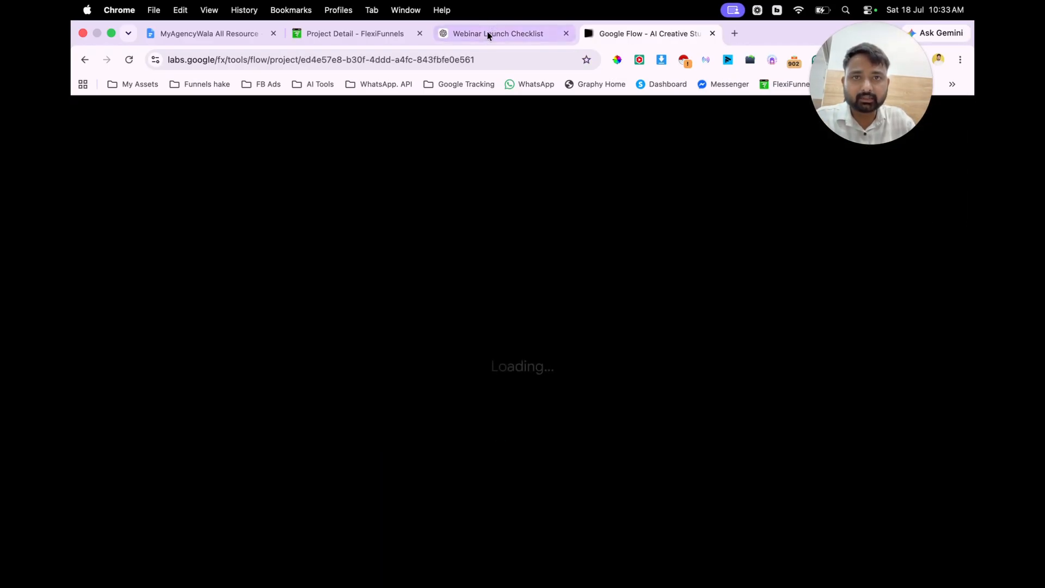
Step: Copy the "Webinar Launch Checklist" lead magnet prompt from ChatGPT and paste it into the prompt of the new Google Flow project
{"action": "left_click", "coordinate": [484, 34]}
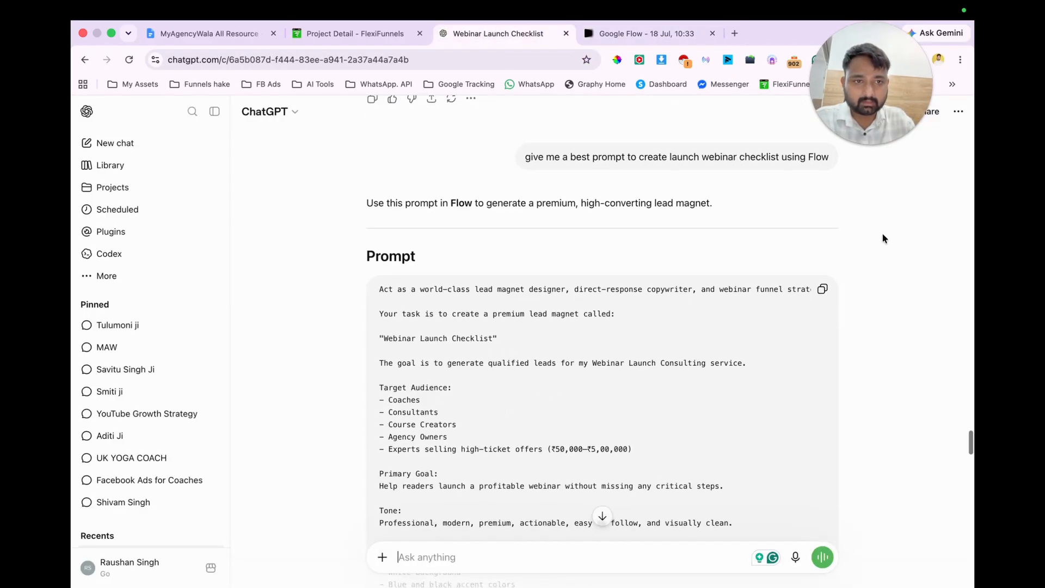
{"action": "left_click", "coordinate": [822, 289]}
{"action": "left_click", "coordinate": [642, 33]}
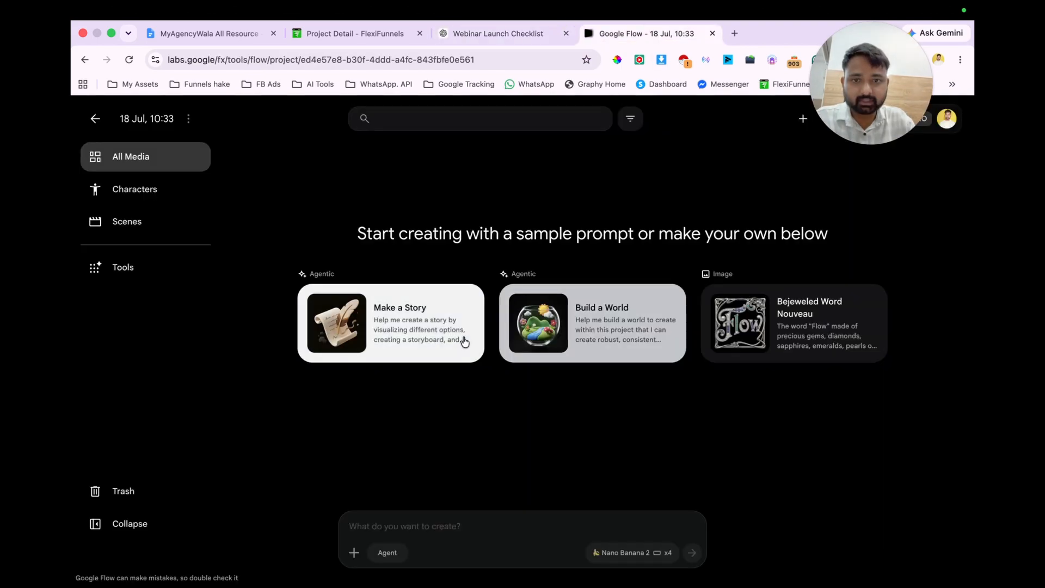
{"action": "key", "text": "super+v"}
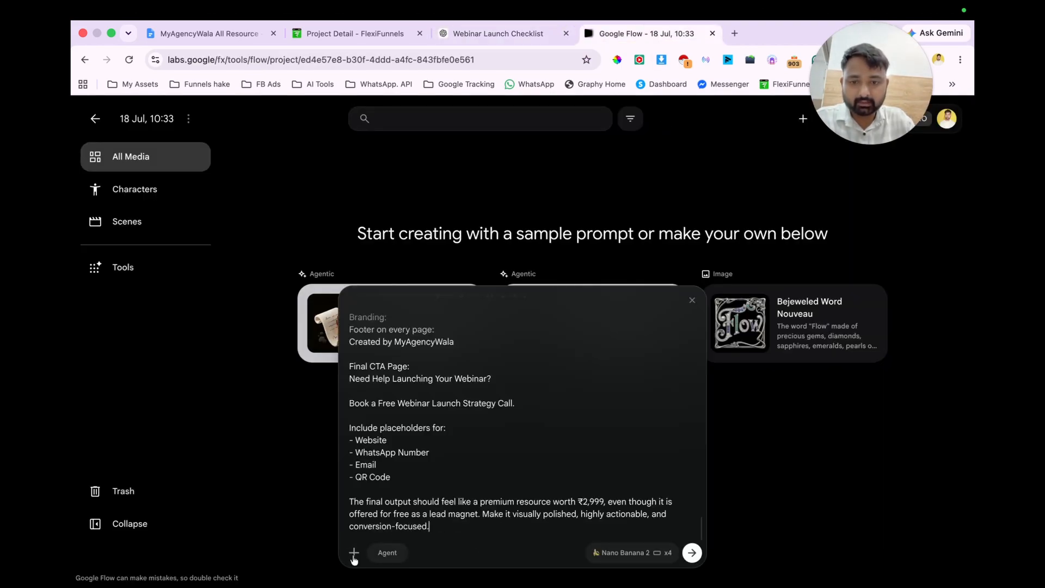
Step: Set the image aspect ratio to 1:1 and generate the checklist images from the pasted prompt
{"action": "left_click", "coordinate": [626, 553]}
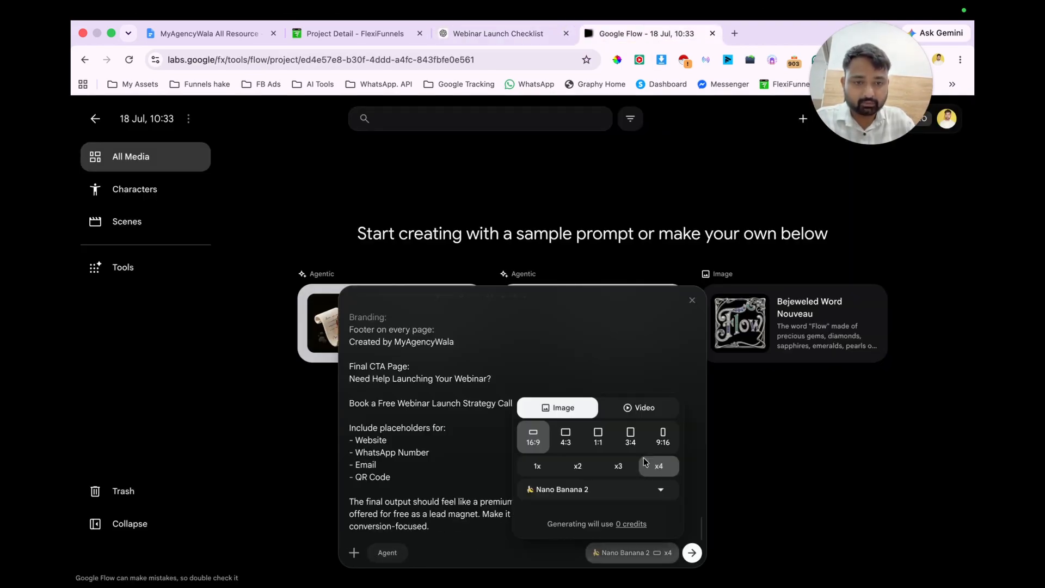
{"action": "left_click", "coordinate": [599, 437]}
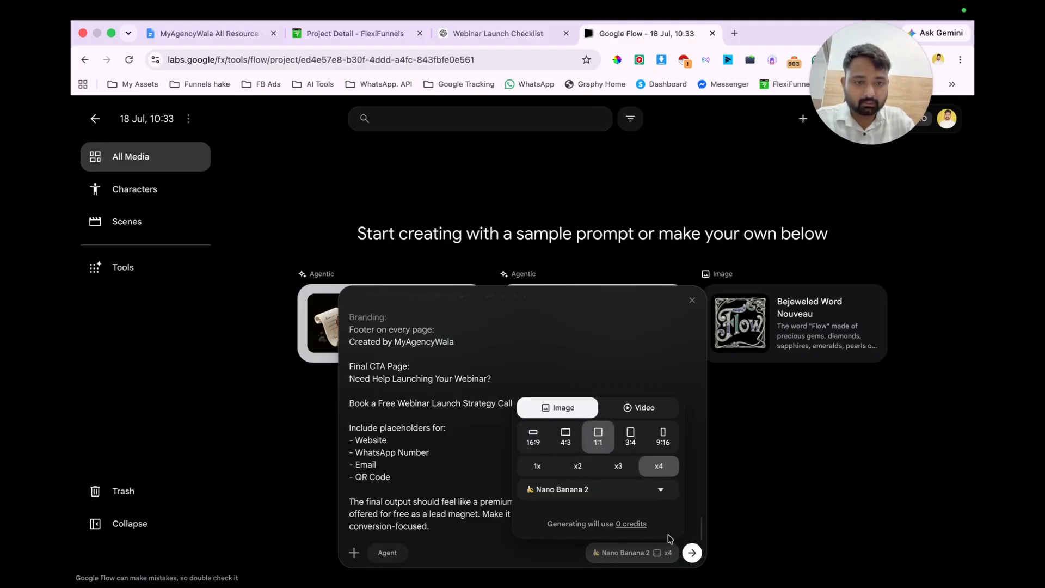
{"action": "left_click", "coordinate": [692, 552]}
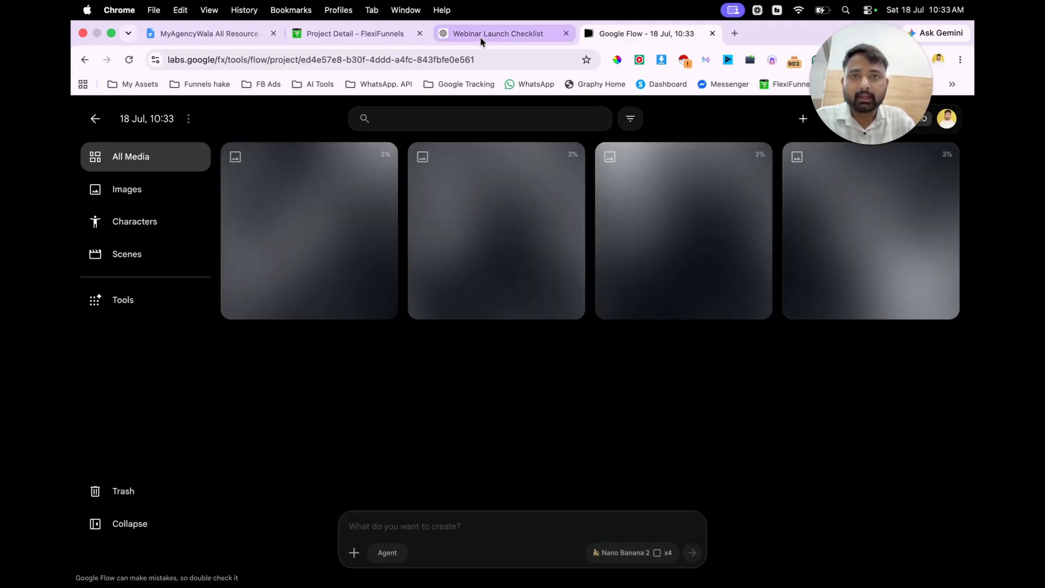
Step: Switch to FlexiFunnels, apply the Email Optin template for AI Tools & Automation to the Email Optin Page, and open that page in the editor
{"action": "left_click", "coordinate": [480, 36]}
{"action": "scroll", "coordinate": [567, 245], "scroll_direction": "up", "scroll_amount": 15}
{"action": "scroll", "coordinate": [567, 325], "scroll_direction": "down", "scroll_amount": 1}
{"action": "left_click", "coordinate": [349, 31]}
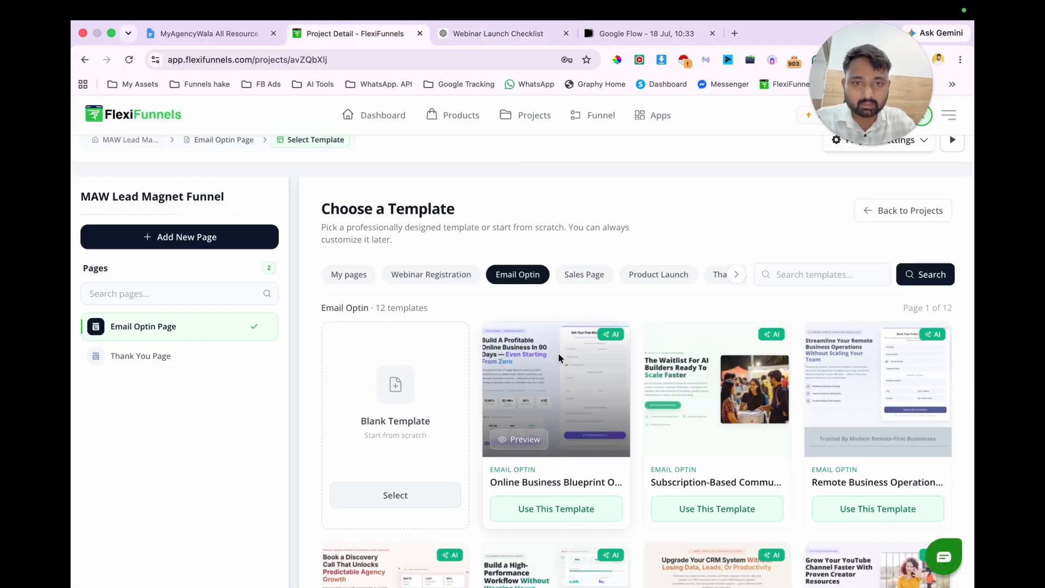
{"action": "scroll", "coordinate": [557, 348], "scroll_direction": "down", "scroll_amount": 4}
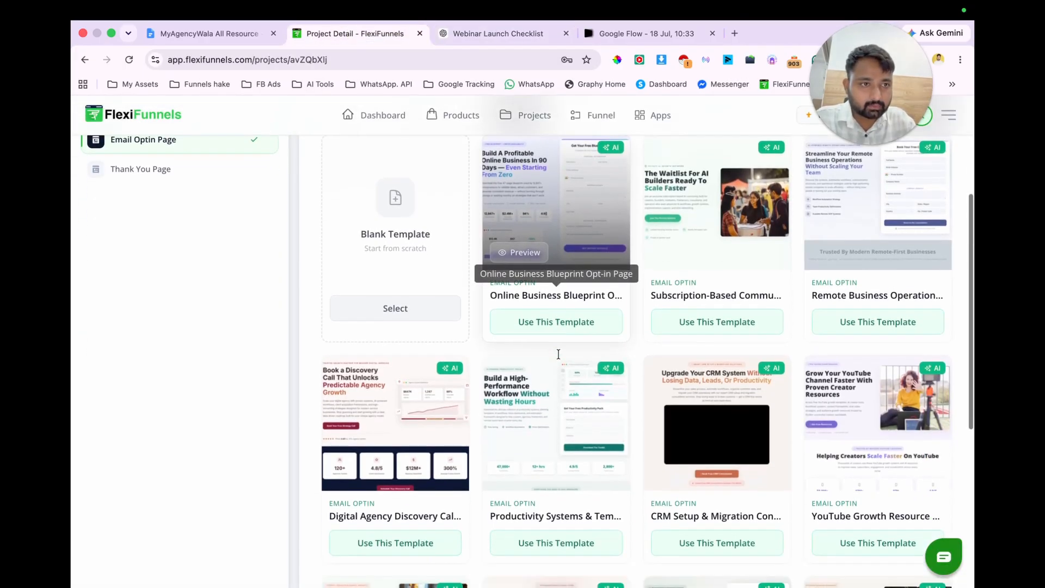
{"action": "scroll", "coordinate": [558, 353], "scroll_direction": "down", "scroll_amount": 5}
{"action": "scroll", "coordinate": [587, 363], "scroll_direction": "up", "scroll_amount": 2}
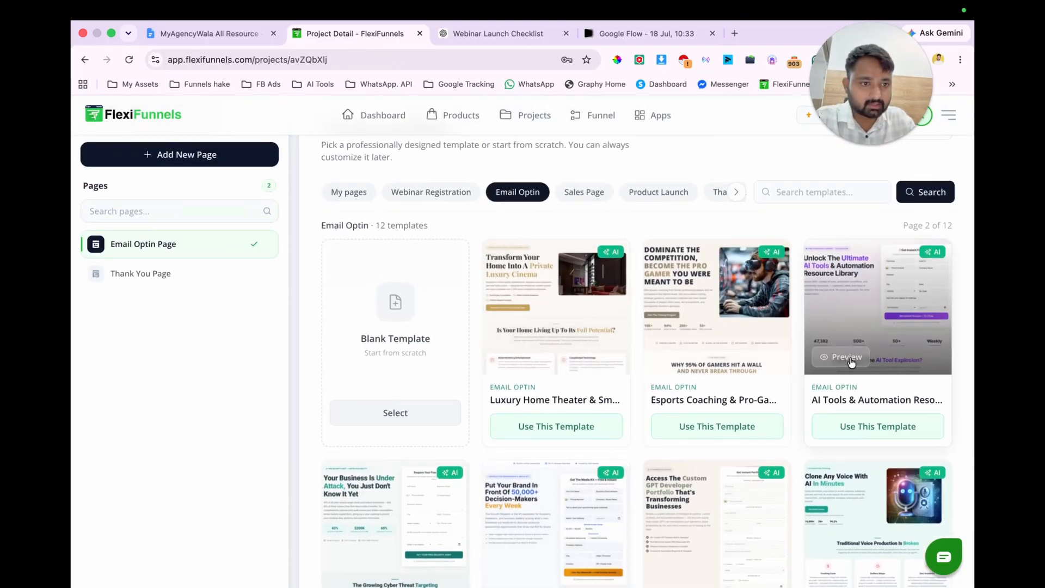
{"action": "left_click", "coordinate": [846, 432]}
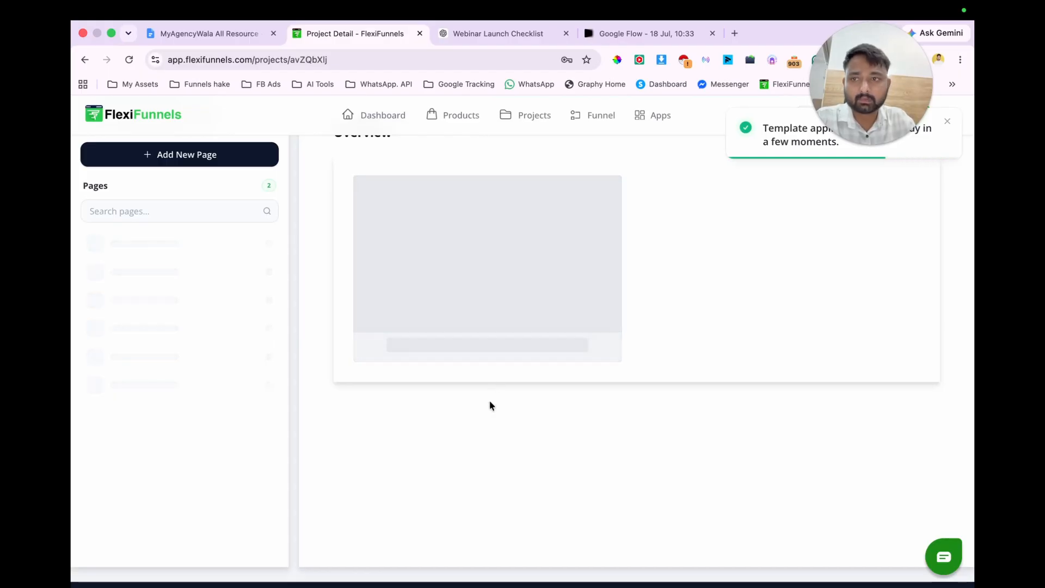
{"action": "left_click", "coordinate": [614, 330]}
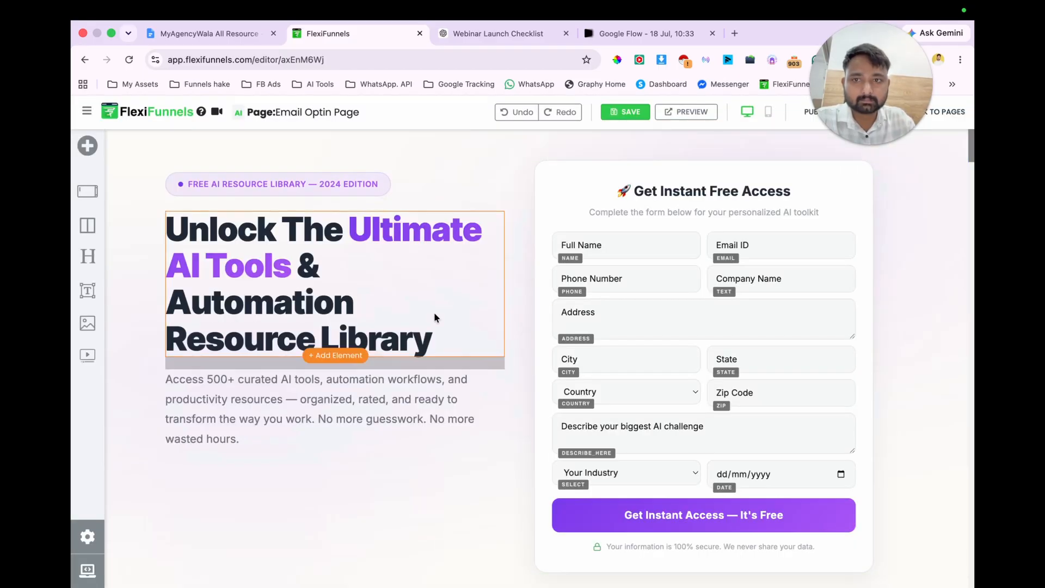
Step: Look through the whole opt-in page and delete the "Your Competitors Are Already Using AI Are You?" section with its signup form
{"action": "scroll", "coordinate": [328, 376], "scroll_direction": "down", "scroll_amount": 3}
{"action": "scroll", "coordinate": [360, 397], "scroll_direction": "down", "scroll_amount": 20}
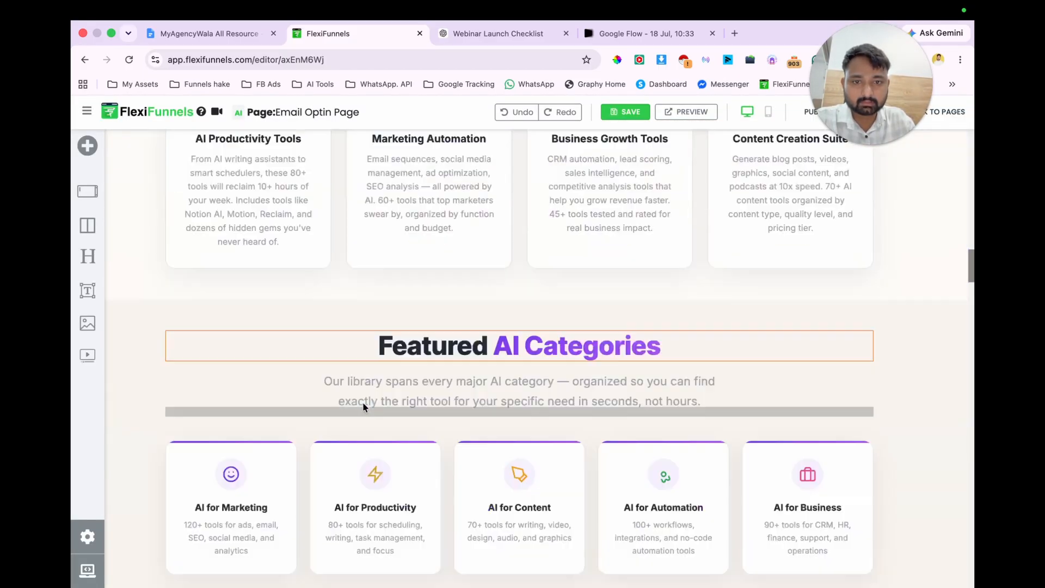
{"action": "scroll", "coordinate": [364, 407], "scroll_direction": "down", "scroll_amount": 10}
{"action": "scroll", "coordinate": [363, 407], "scroll_direction": "up", "scroll_amount": 10}
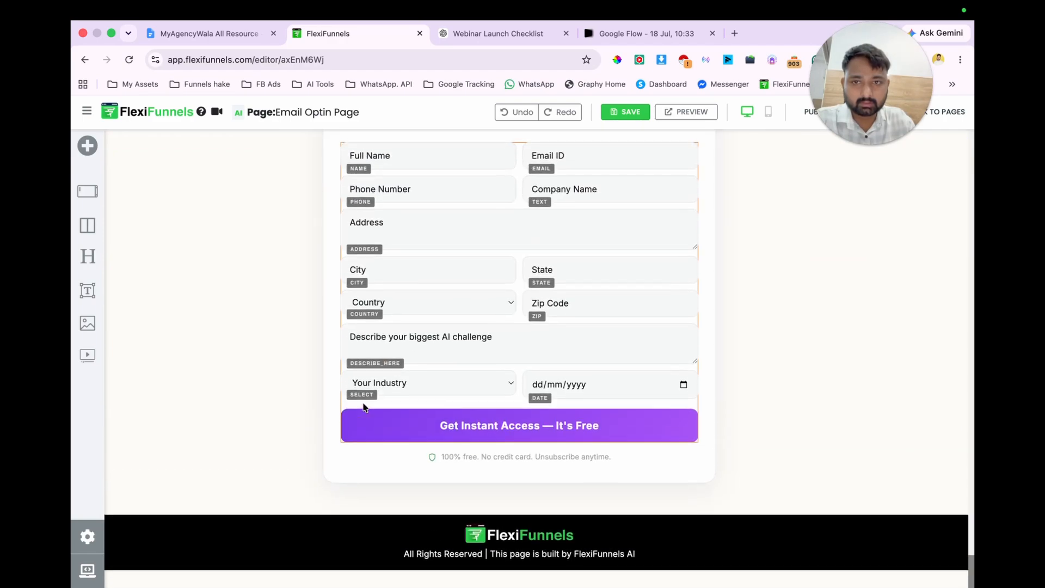
{"action": "scroll", "coordinate": [364, 407], "scroll_direction": "up", "scroll_amount": 1}
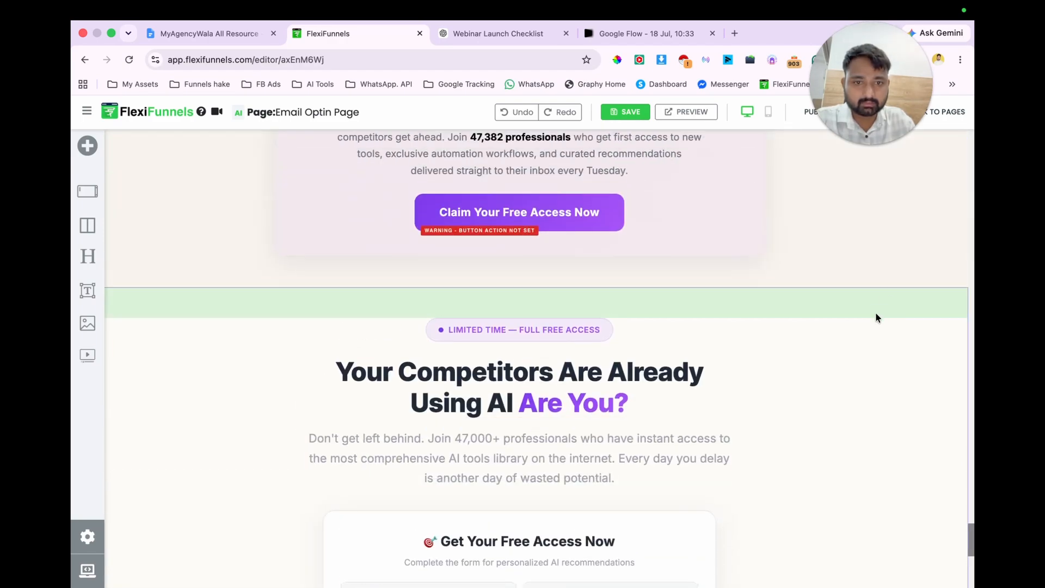
{"action": "mouse_move", "coordinate": [875, 315]}
{"action": "left_click", "coordinate": [931, 283]}
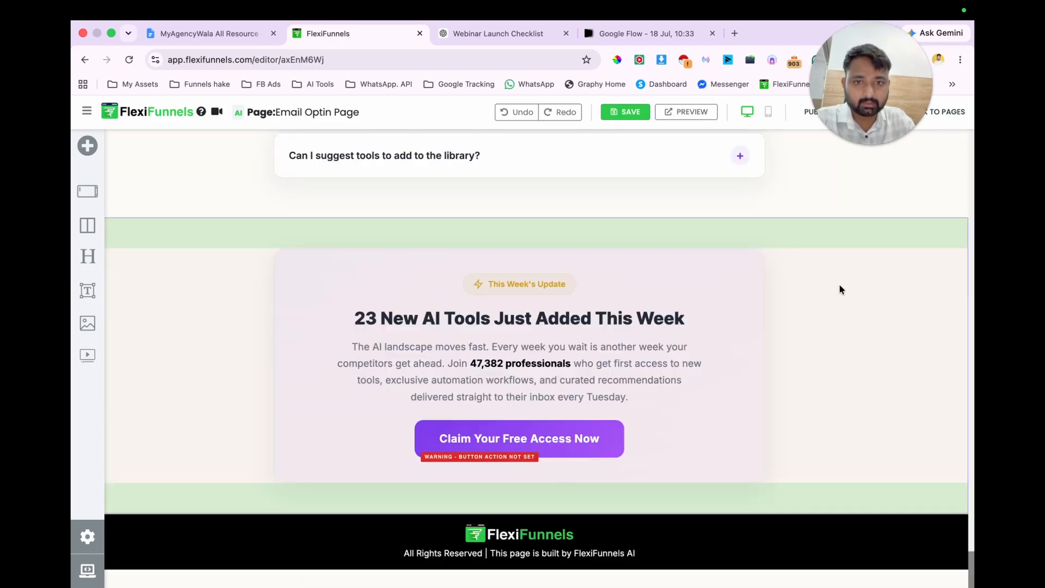
Step: Delete the "Our Zero-Risk Promise" section from the opt-in page
{"action": "mouse_move", "coordinate": [907, 236]}
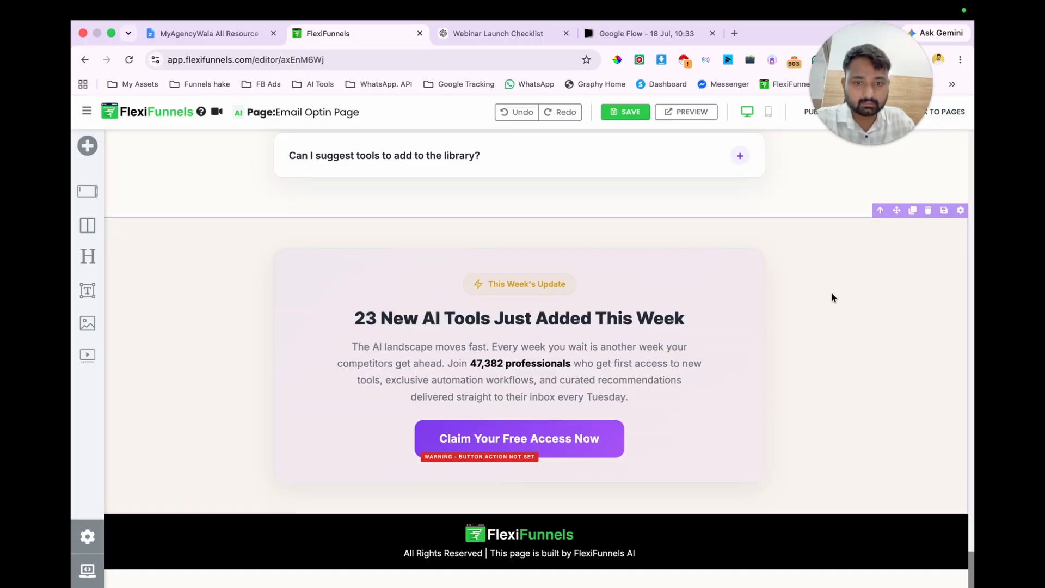
{"action": "scroll", "coordinate": [831, 297], "scroll_direction": "up", "scroll_amount": 9}
{"action": "scroll", "coordinate": [831, 293], "scroll_direction": "up", "scroll_amount": 6}
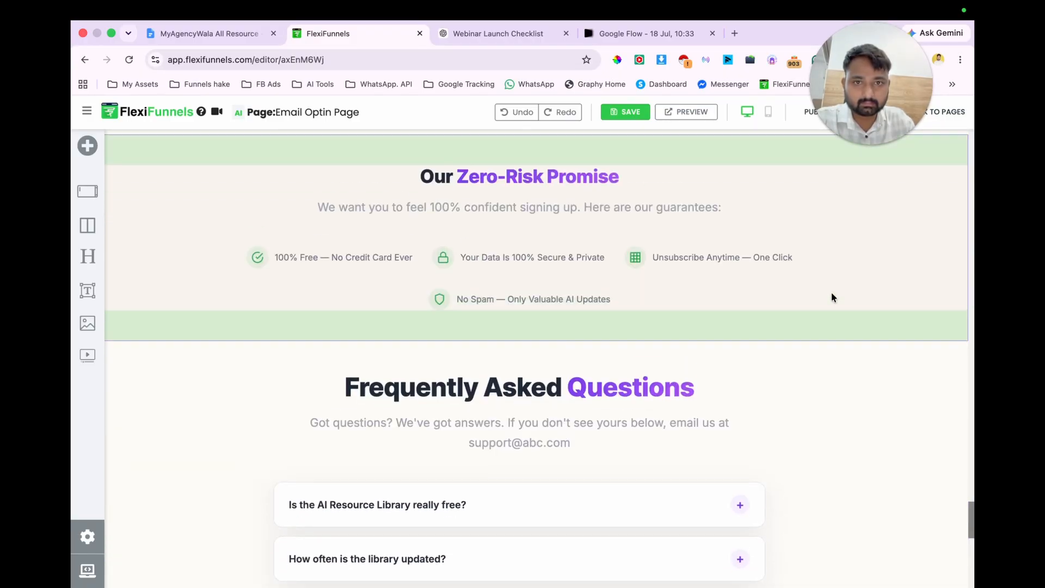
{"action": "mouse_move", "coordinate": [856, 360]}
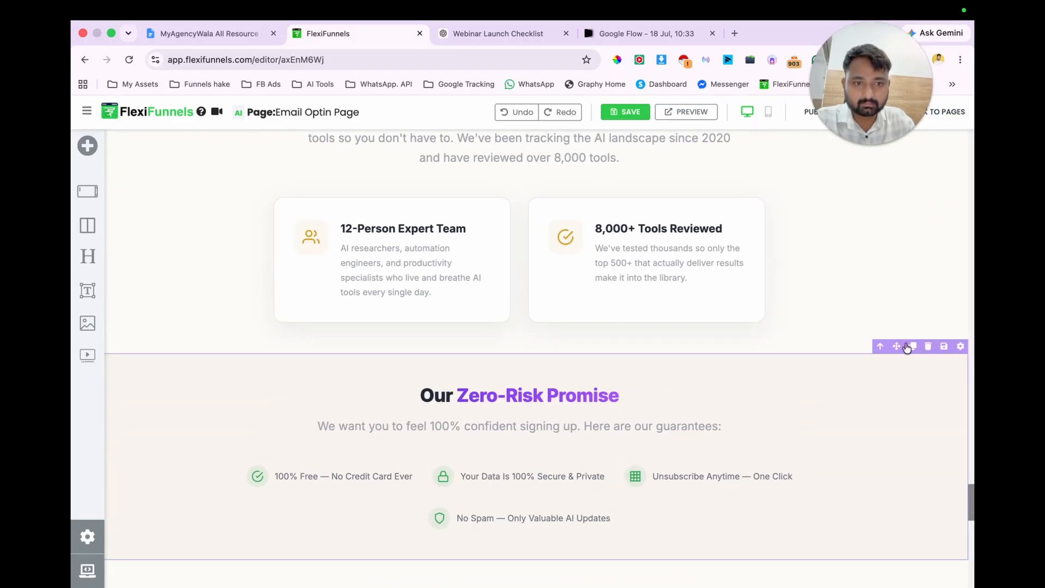
{"action": "left_click", "coordinate": [925, 349]}
{"action": "scroll", "coordinate": [787, 299], "scroll_direction": "up", "scroll_amount": 7}
{"action": "scroll", "coordinate": [787, 298], "scroll_direction": "down", "scroll_amount": 2}
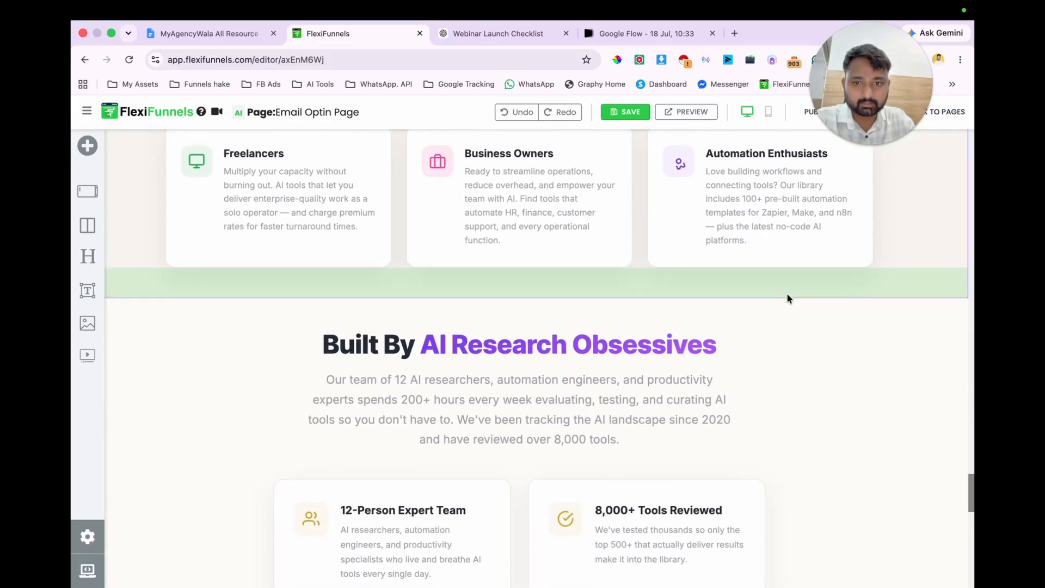
Step: Check the hero and signup form of the opt-in page in mobile view and return to desktop view
{"action": "left_click", "coordinate": [768, 111]}
{"action": "scroll", "coordinate": [460, 390], "scroll_direction": "down", "scroll_amount": 5}
{"action": "scroll", "coordinate": [460, 391], "scroll_direction": "down", "scroll_amount": 7}
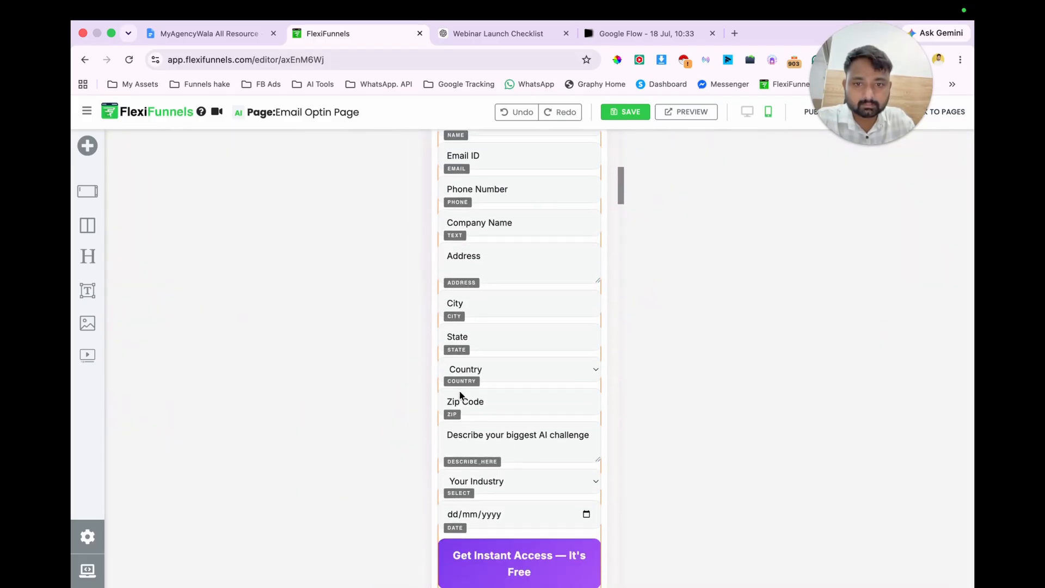
{"action": "scroll", "coordinate": [486, 253], "scroll_direction": "up", "scroll_amount": 15}
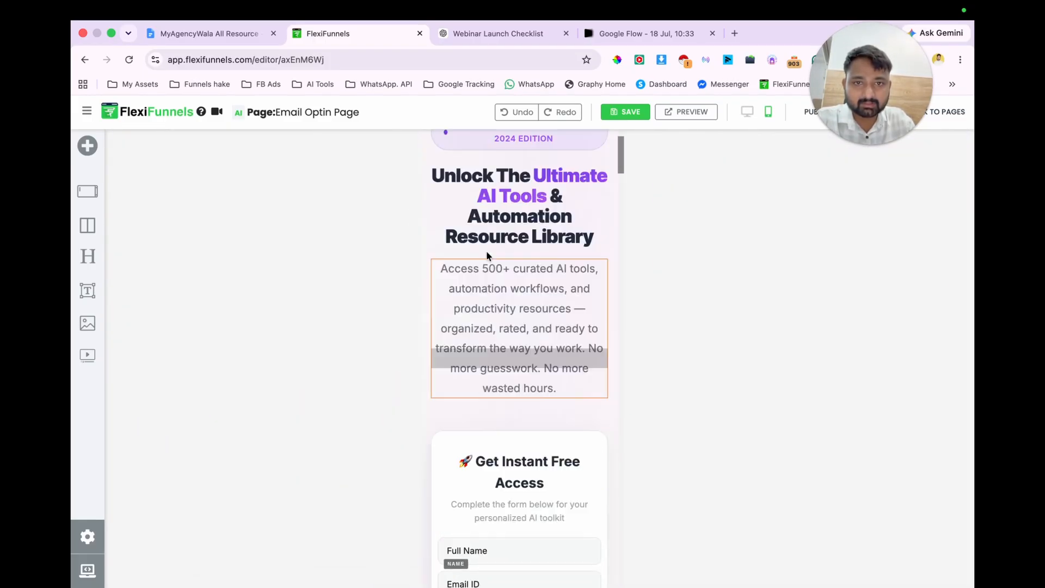
{"action": "left_click", "coordinate": [748, 112]}
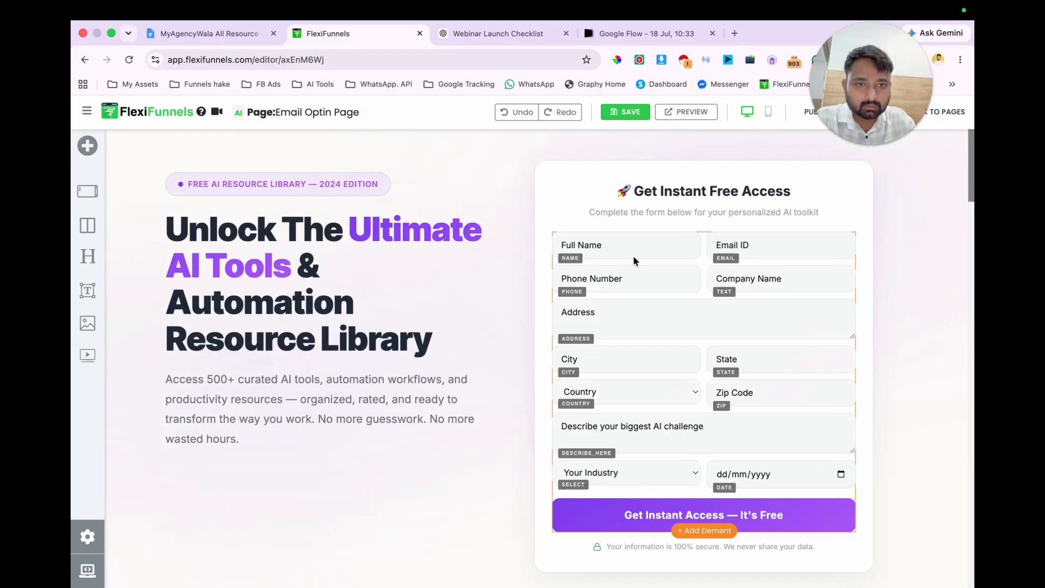
{"action": "scroll", "coordinate": [681, 361], "scroll_direction": "down", "scroll_amount": 1}
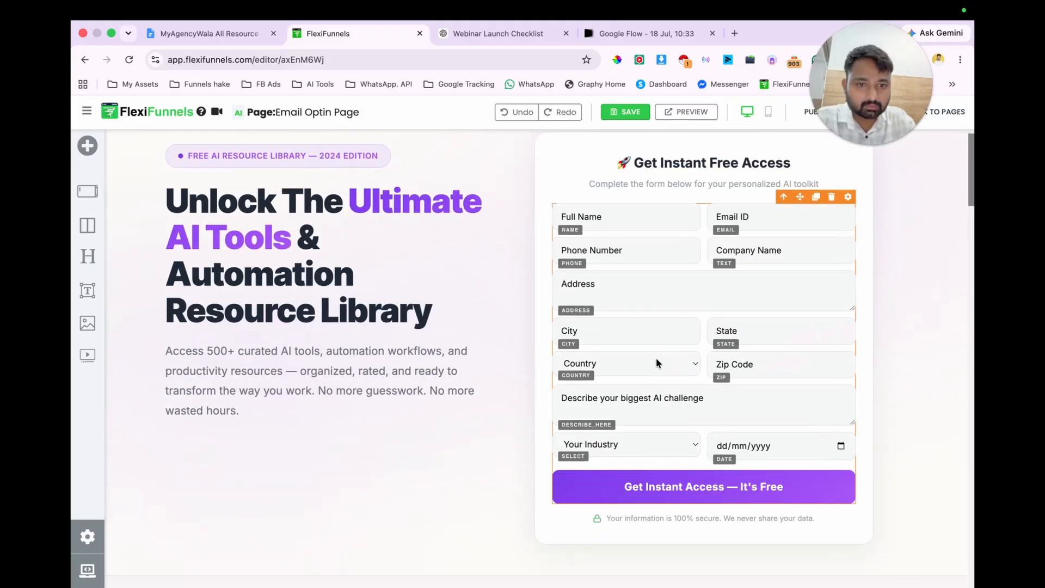
{"action": "left_click", "coordinate": [831, 199]}
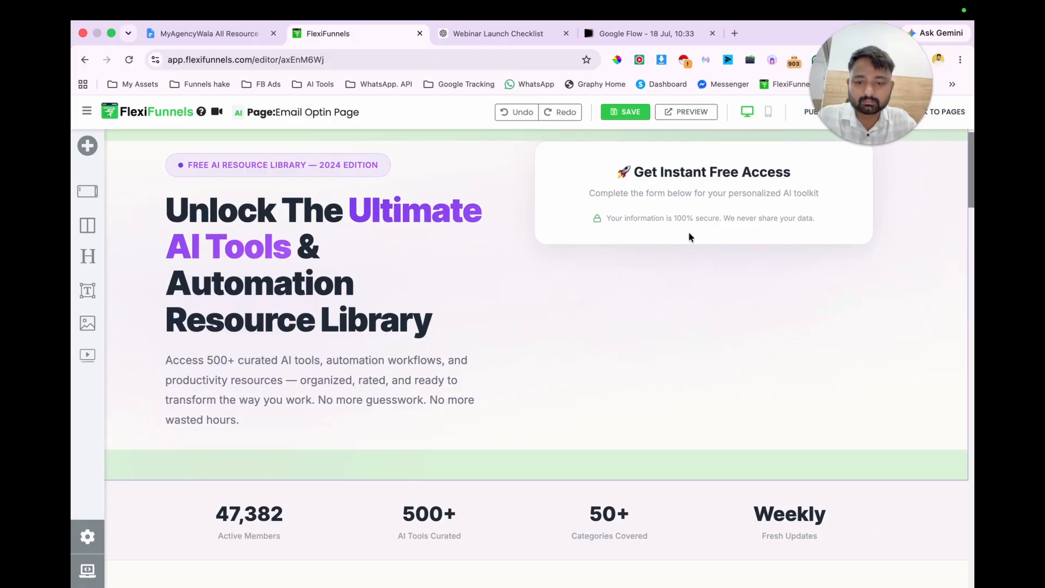
{"action": "key", "text": "super+z"}
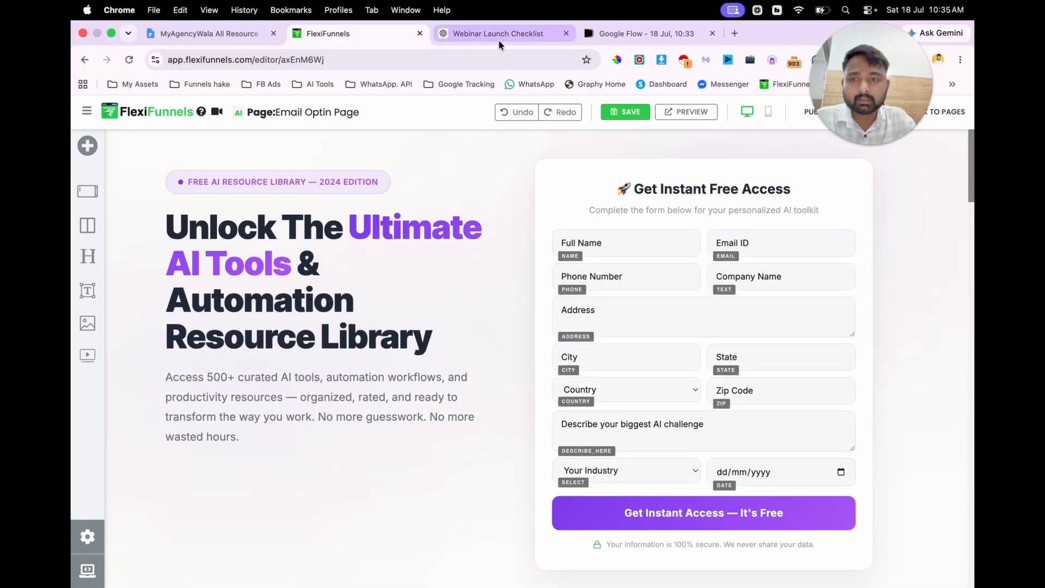
Step: Switch to ChatGPT, find the main headline in the opt-in page copy, and return to the FlexiFunnels page editor
{"action": "left_click", "coordinate": [499, 37]}
{"action": "scroll", "coordinate": [522, 305], "scroll_direction": "down", "scroll_amount": 1}
{"action": "scroll", "coordinate": [514, 356], "scroll_direction": "up", "scroll_amount": 3}
{"action": "scroll", "coordinate": [512, 352], "scroll_direction": "up", "scroll_amount": 10}
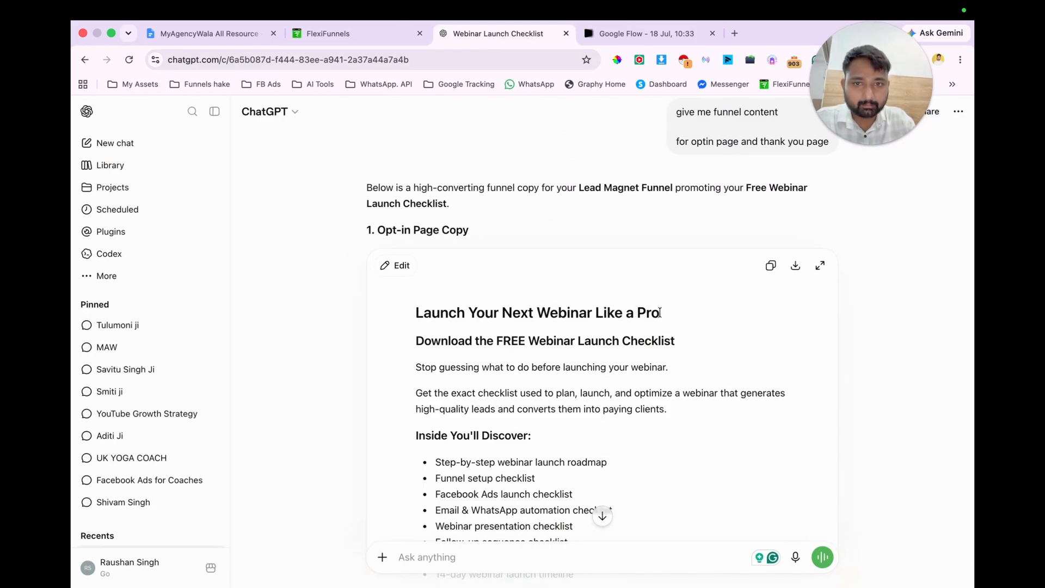
{"action": "key", "text": "ctrl+shift+Tab"}
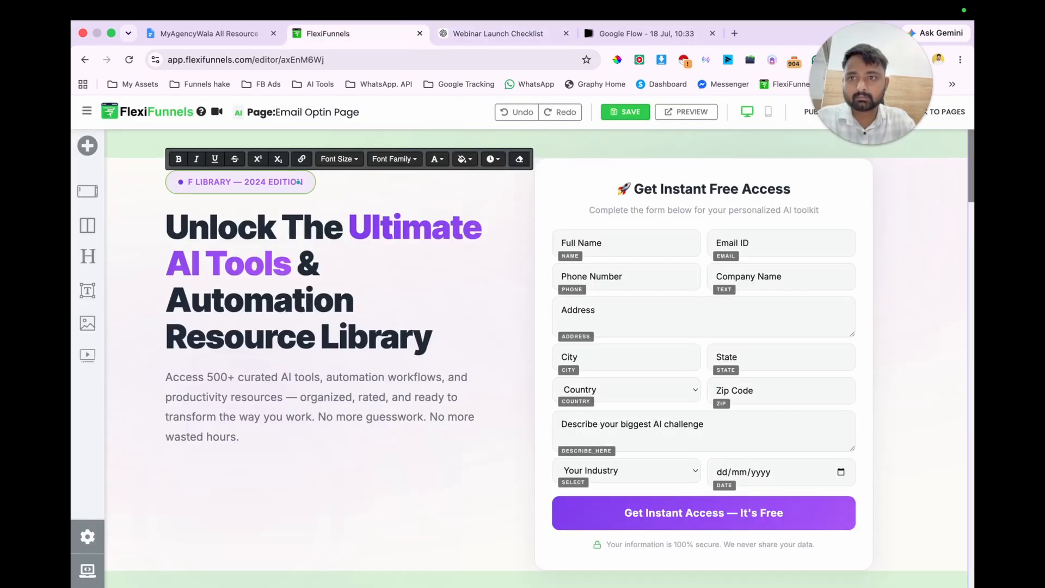
Step: Enter "LAUNCH YOUR NEXT WEBINAR LIKE A PRO" in the badge above the hero headline, following the ChatGPT copy
{"action": "left_click", "coordinate": [477, 32]}
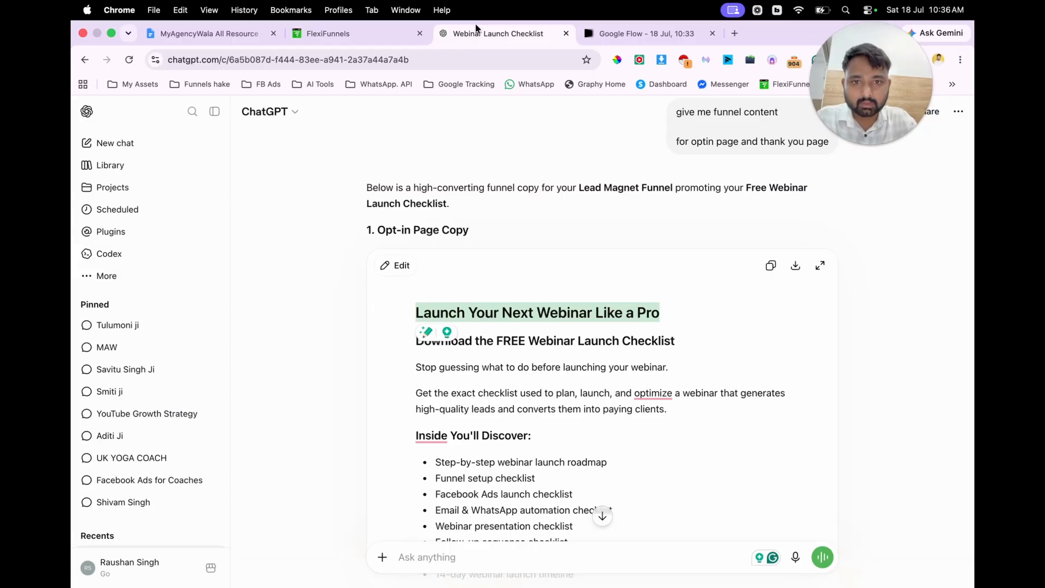
{"action": "left_click", "coordinate": [337, 32]}
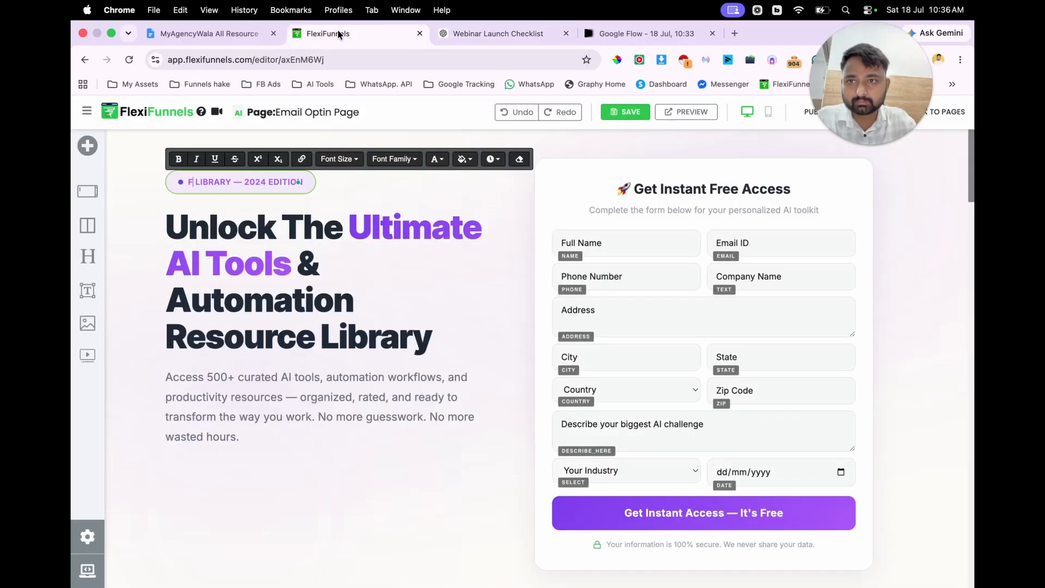
{"action": "key", "text": "BackSpace"}
{"action": "type", "text": "LAUNCH"}
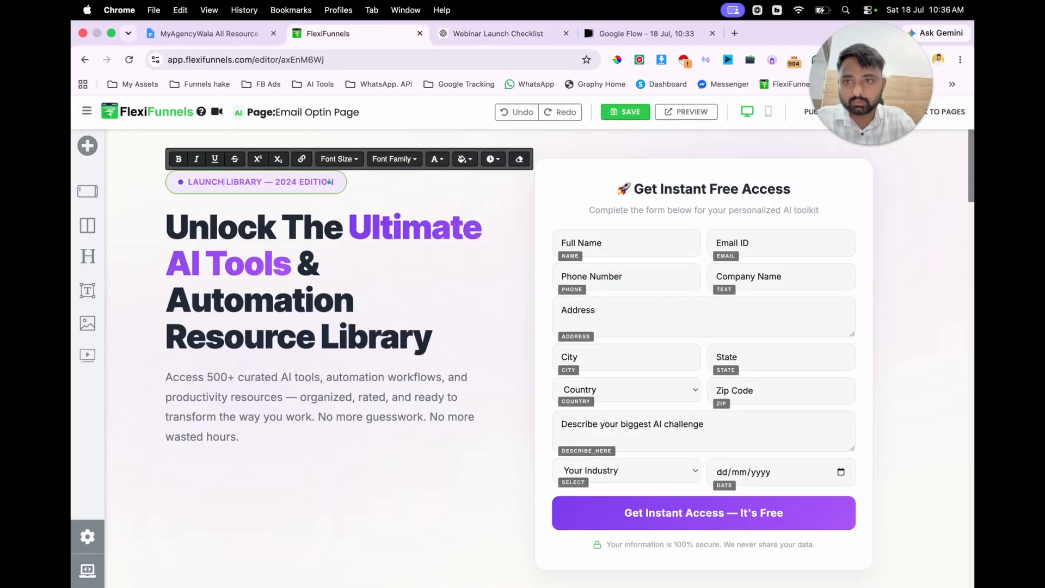
{"action": "type", "text": " YOUR"}
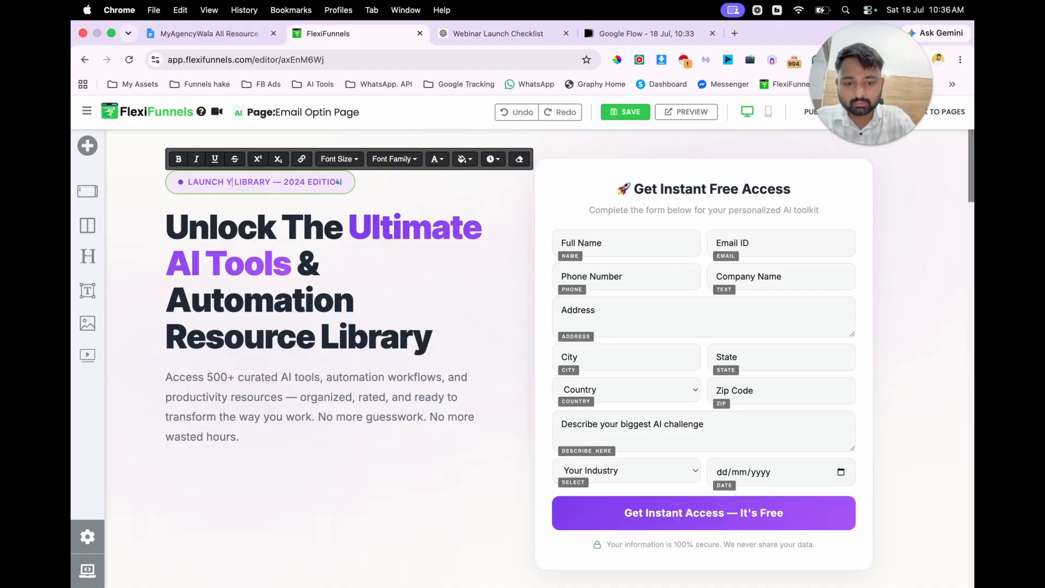
{"action": "type", "text": " NEXT"}
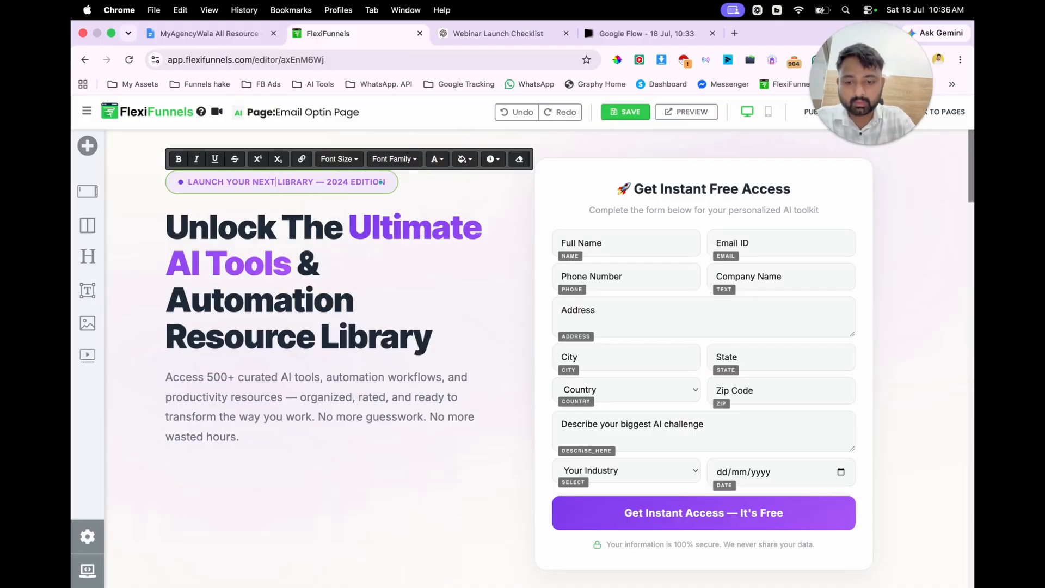
{"action": "type", "text": " WEBINAR LIKE A "}
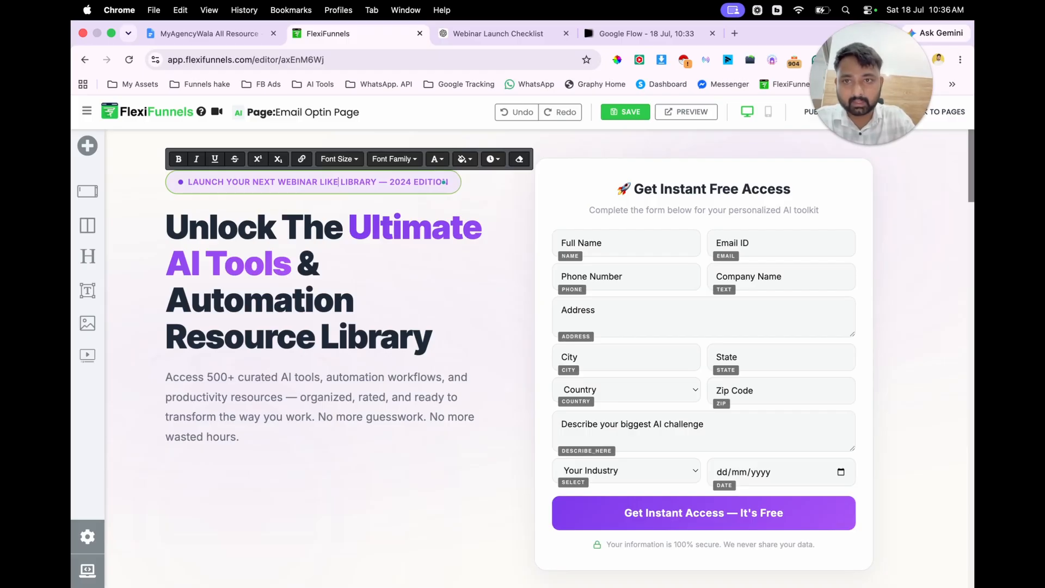
{"action": "type", "text": "PRO"}
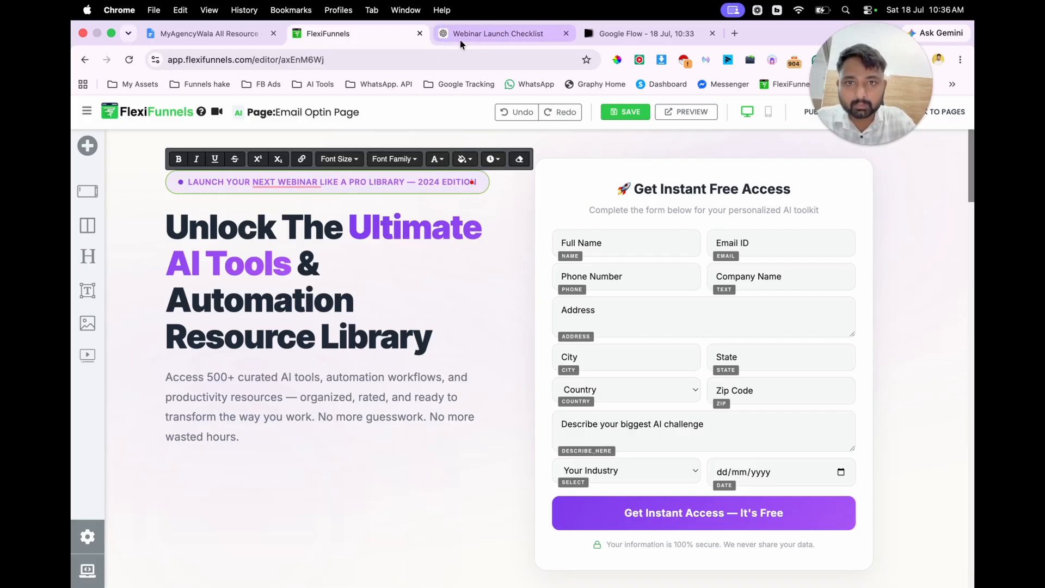
Step: Delete the leftover "LIBRARY — 2024 EDITION" text from the hero badge
{"action": "key", "text": "BackSpace"}
{"action": "key", "text": "BackSpace"}
{"action": "key", "text": "BackSpace"}
{"action": "key", "text": "BackSpace"}
{"action": "key", "text": "BackSpace"}
{"action": "key", "text": "BackSpace"}
{"action": "key", "text": "BackSpace"}
{"action": "key", "text": "BackSpace"}
{"action": "key", "text": "BackSpace"}
{"action": "key", "text": "BackSpace"}
{"action": "key", "text": "BackSpace"}
{"action": "key", "text": "BackSpace"}
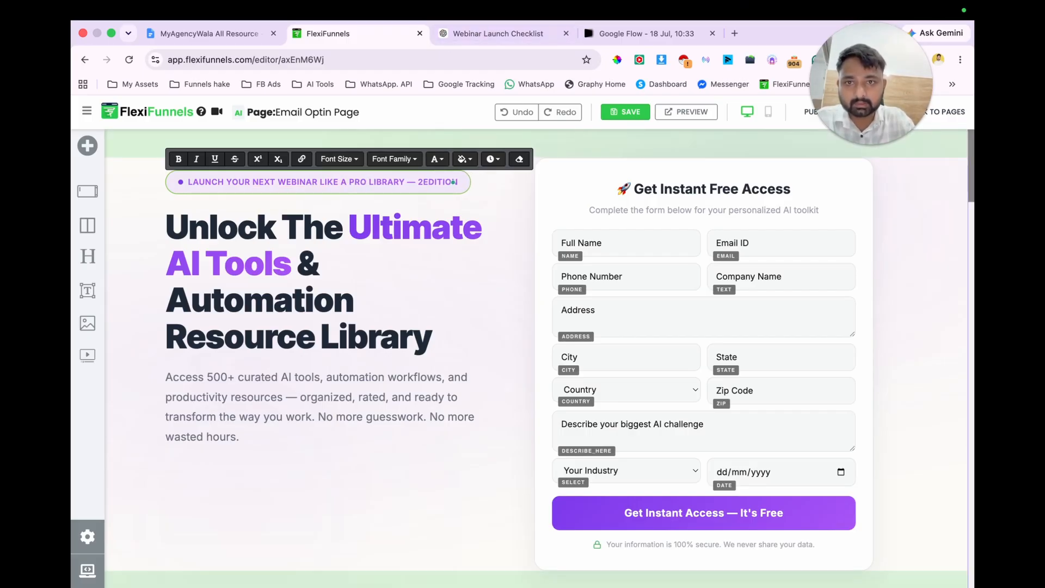
{"action": "key", "text": "BackSpace"}
{"action": "key", "text": "BackSpace"}
{"action": "key", "text": "BackSpace"}
{"action": "key", "text": "BackSpace"}
{"action": "key", "text": "BackSpace"}
{"action": "key", "text": "BackSpace"}
{"action": "key", "text": "BackSpace"}
{"action": "key", "text": "BackSpace"}
{"action": "key", "text": "BackSpace"}
{"action": "key", "text": "BackSpace"}
{"action": "key", "text": "BackSpace"}
{"action": "key", "text": "BackSpace"}
{"action": "key", "text": "BackSpace"}
{"action": "key", "text": "BackSpace"}
{"action": "key", "text": "BackSpace"}
{"action": "key", "text": "BackSpace"}
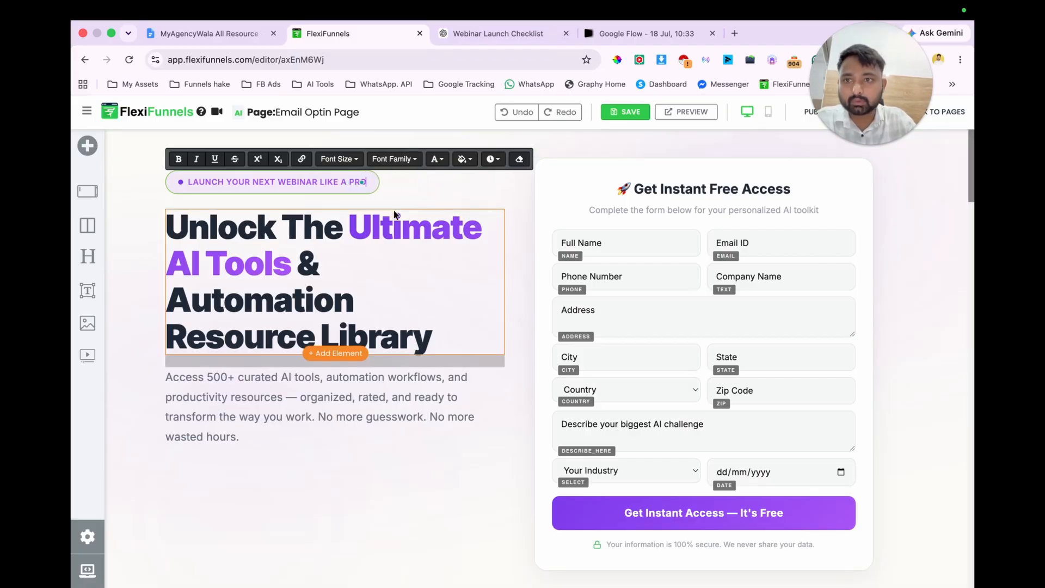
Step: Replace the hero headline with "Download The FREE Webinar Launch Checklist" from the ChatGPT opt-in copy
{"action": "left_click", "coordinate": [527, 37]}
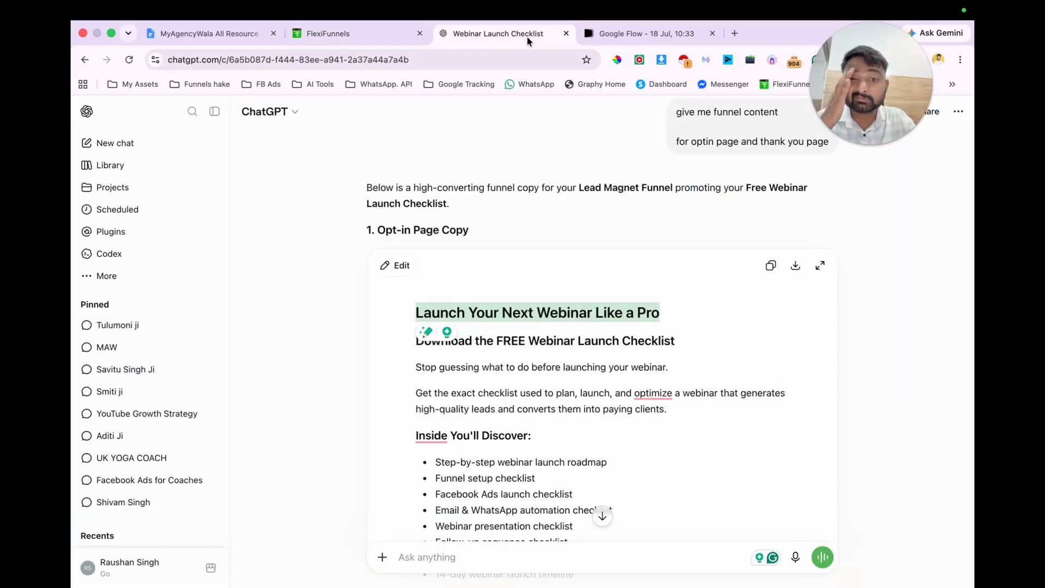
{"action": "left_click", "coordinate": [354, 27]}
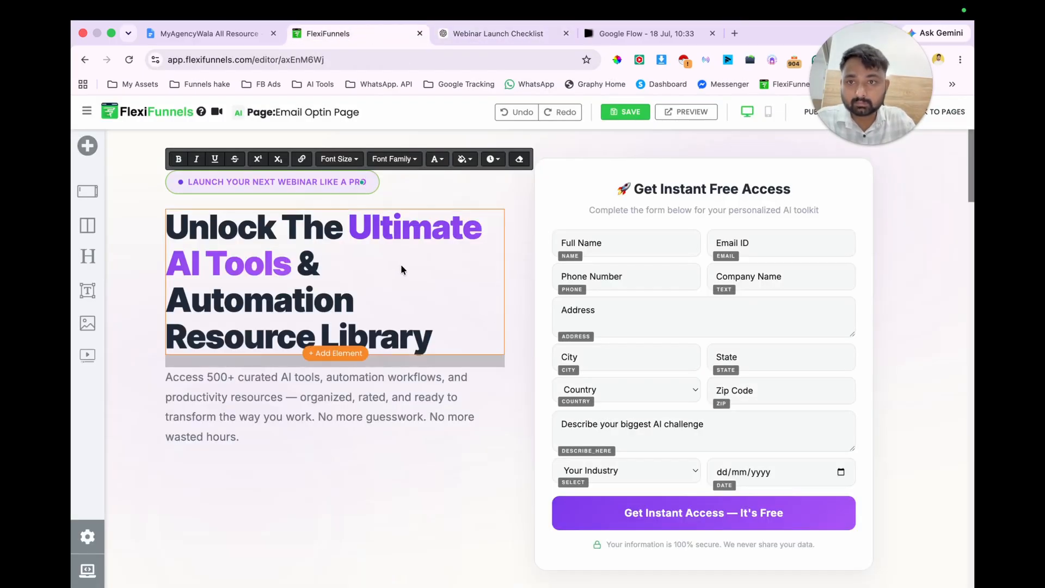
{"action": "left_click", "coordinate": [498, 33]}
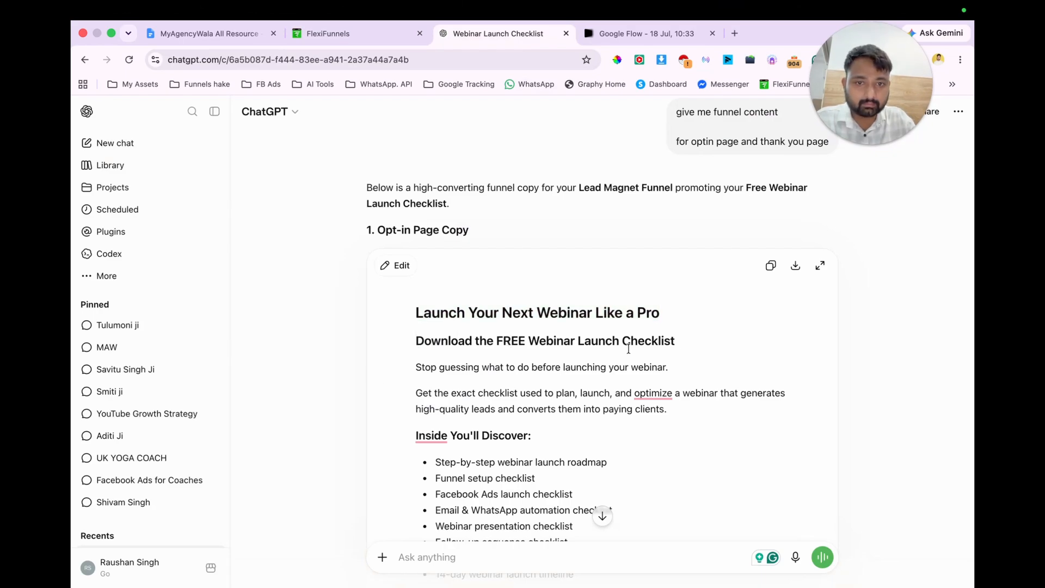
{"action": "left_click_drag", "start_coordinate": [415, 342], "coordinate": [651, 350]}
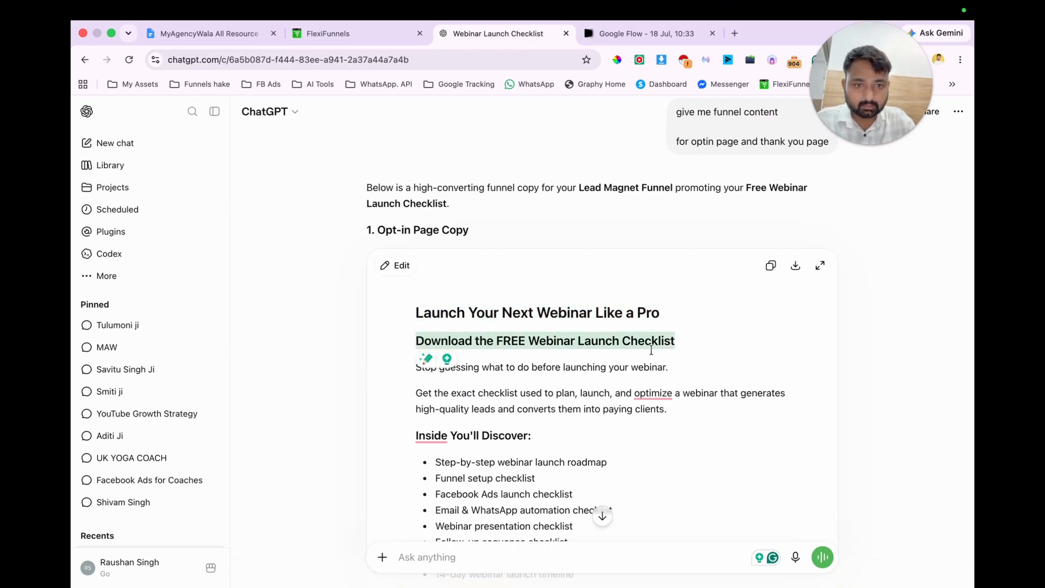
{"action": "left_click", "coordinate": [368, 27]}
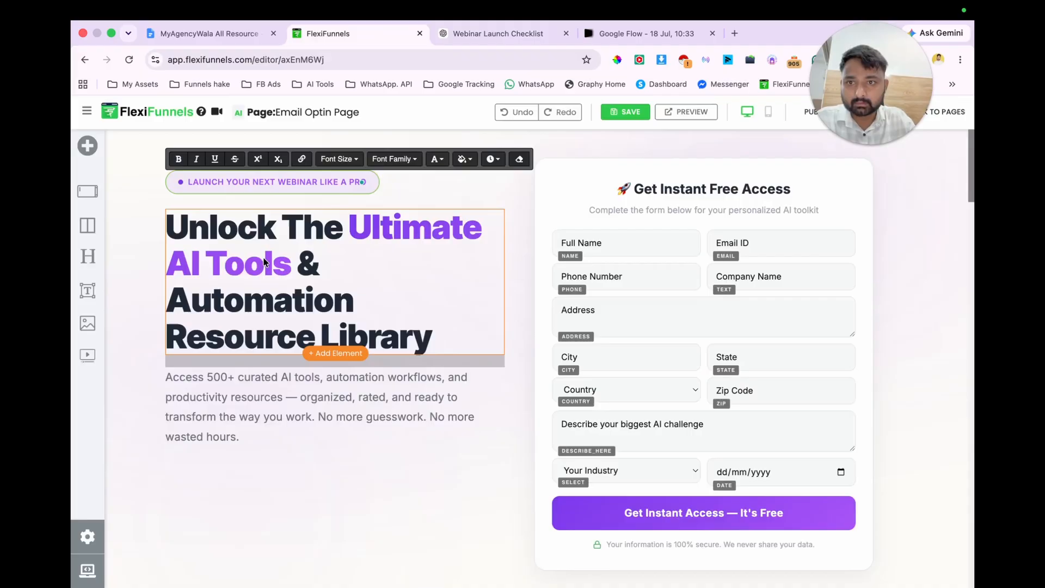
{"action": "left_click", "coordinate": [263, 258]}
{"action": "key", "text": "super+a"}
{"action": "type", "text": "Download The FREE Webinar Launch Checklist"}
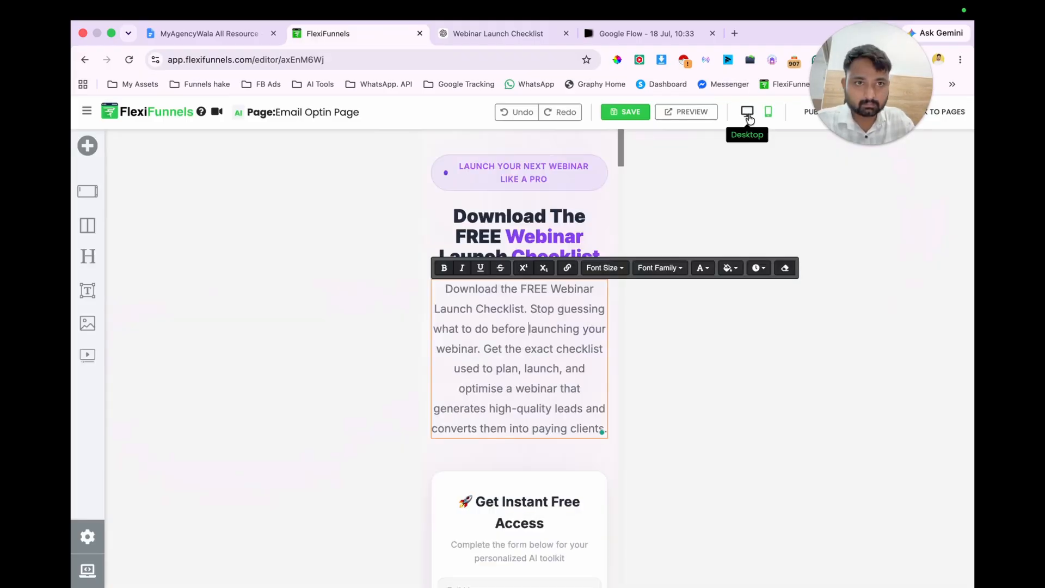
{"action": "left_click", "coordinate": [747, 113]}
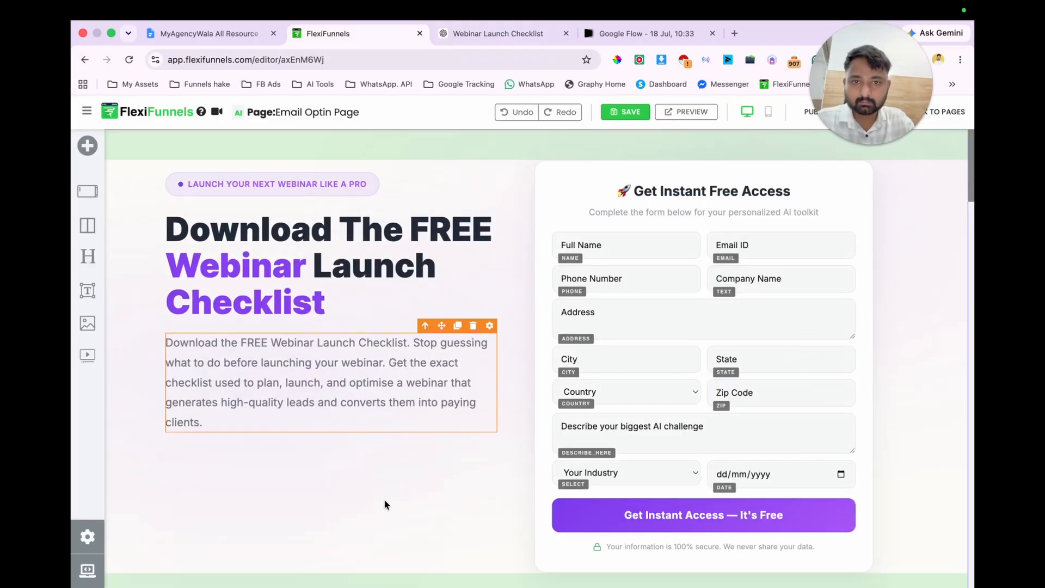
Step: Check the generated checklist images in Google Flow, then copy the original Flow prompt from the ChatGPT conversation
{"action": "scroll", "coordinate": [385, 501], "scroll_direction": "down", "scroll_amount": 1}
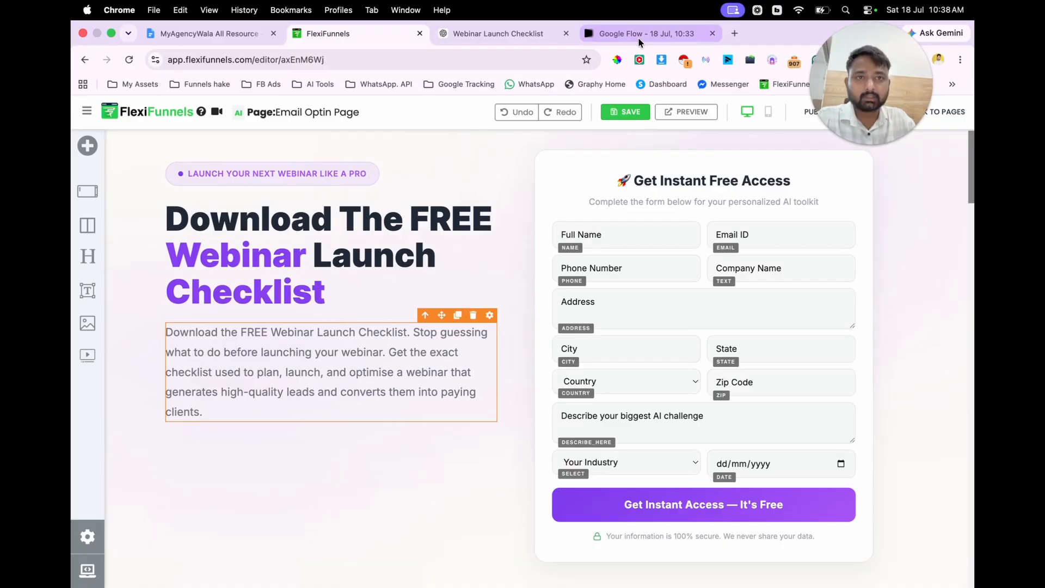
{"action": "left_click", "coordinate": [639, 39]}
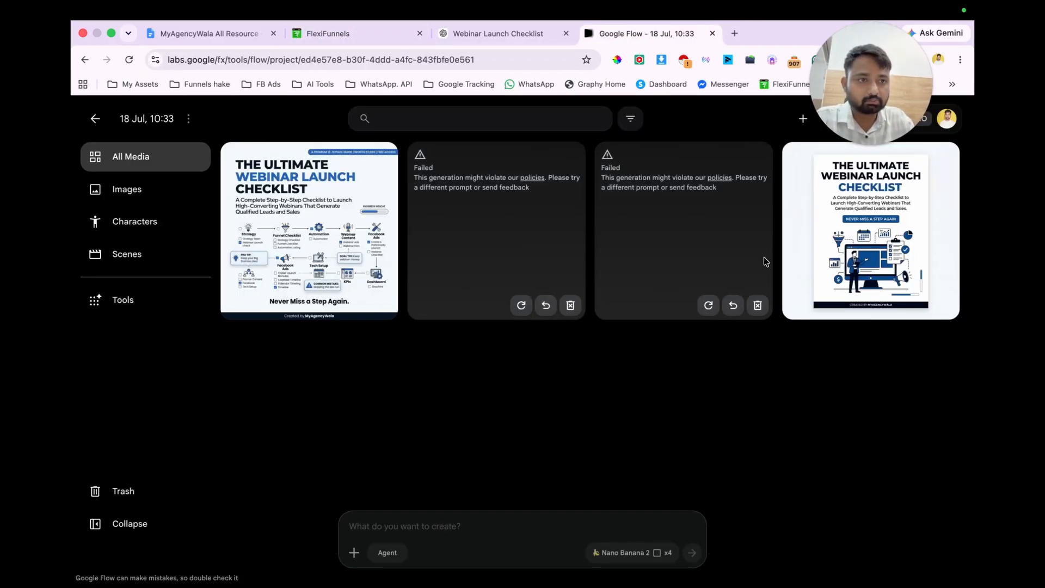
{"action": "left_click", "coordinate": [525, 36]}
{"action": "scroll", "coordinate": [524, 445], "scroll_direction": "down", "scroll_amount": 12}
{"action": "scroll", "coordinate": [526, 446], "scroll_direction": "up", "scroll_amount": 12}
{"action": "scroll", "coordinate": [539, 479], "scroll_direction": "down", "scroll_amount": 6}
{"action": "scroll", "coordinate": [538, 479], "scroll_direction": "up", "scroll_amount": 10}
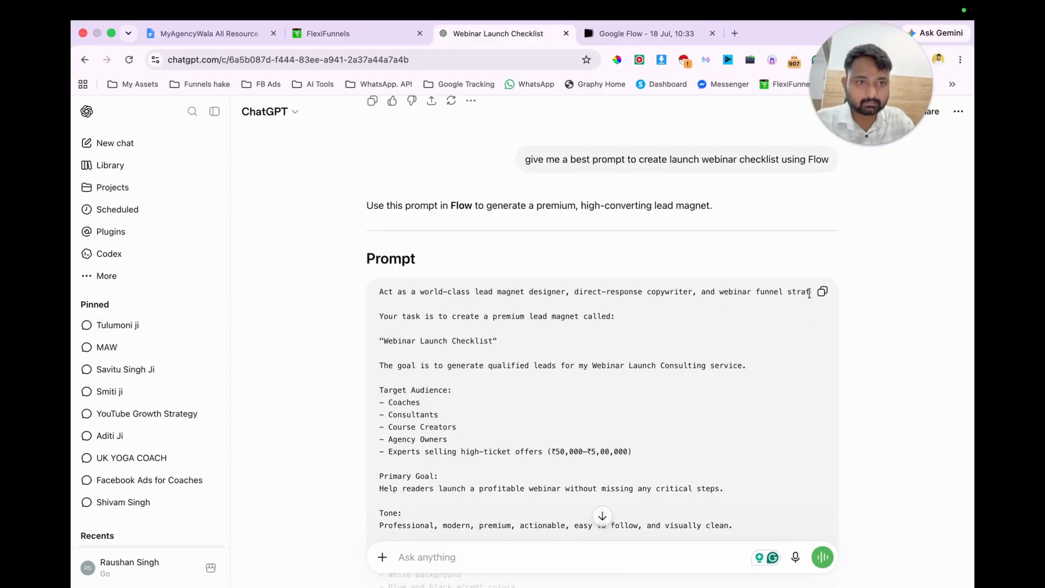
{"action": "left_click", "coordinate": [814, 295]}
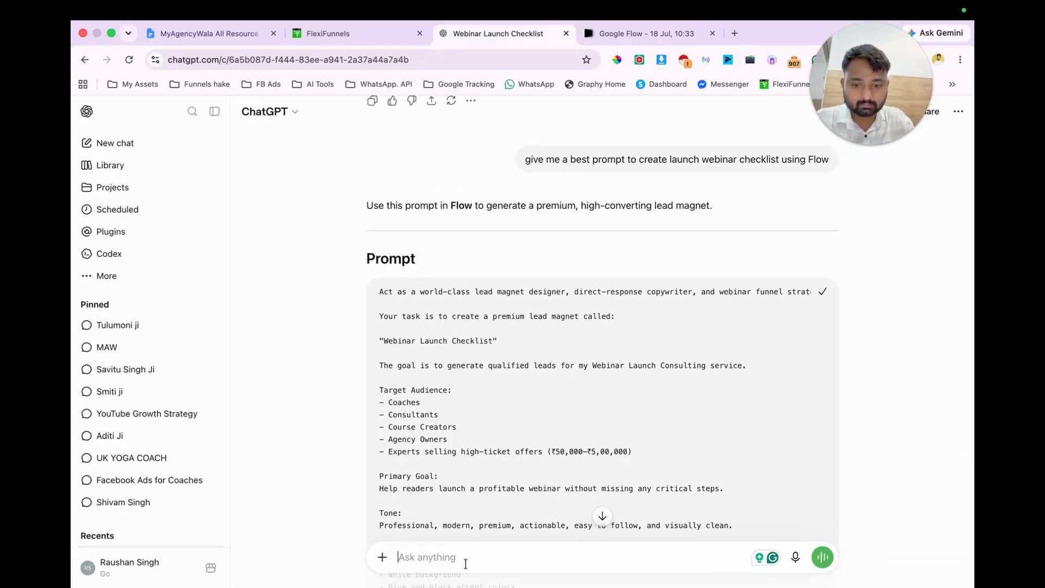
Step: Send the copied prompt back to ChatGPT, saying it is not liked and asking for another that is detailed but simple
{"action": "key", "text": "super+v"}
{"action": "key", "text": "shift+Return"}
{"action": "key", "text": "shift+Return"}
{"action": "type", "text": "i"}
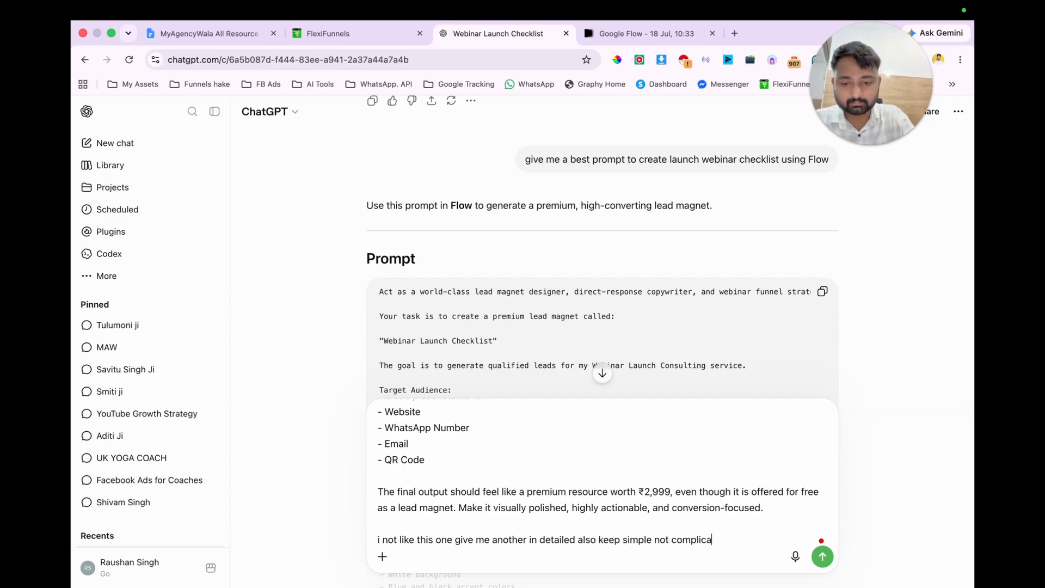
{"action": "key", "text": "Return"}
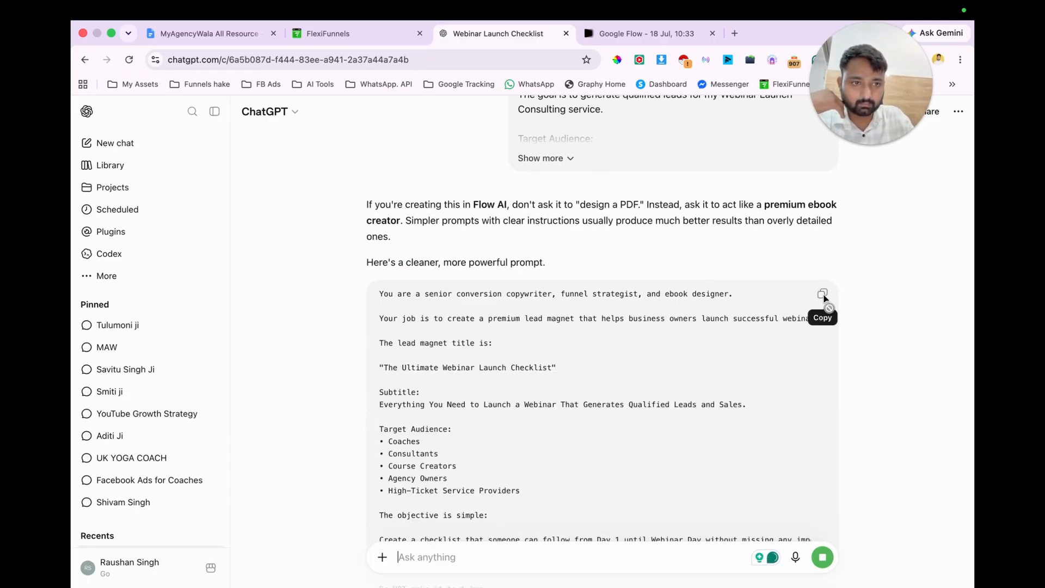
Step: Look through ChatGPT's new prompt for "The Ultimate Webinar Launch Checklist" and copy it
{"action": "scroll", "coordinate": [642, 434], "scroll_direction": "down", "scroll_amount": 20}
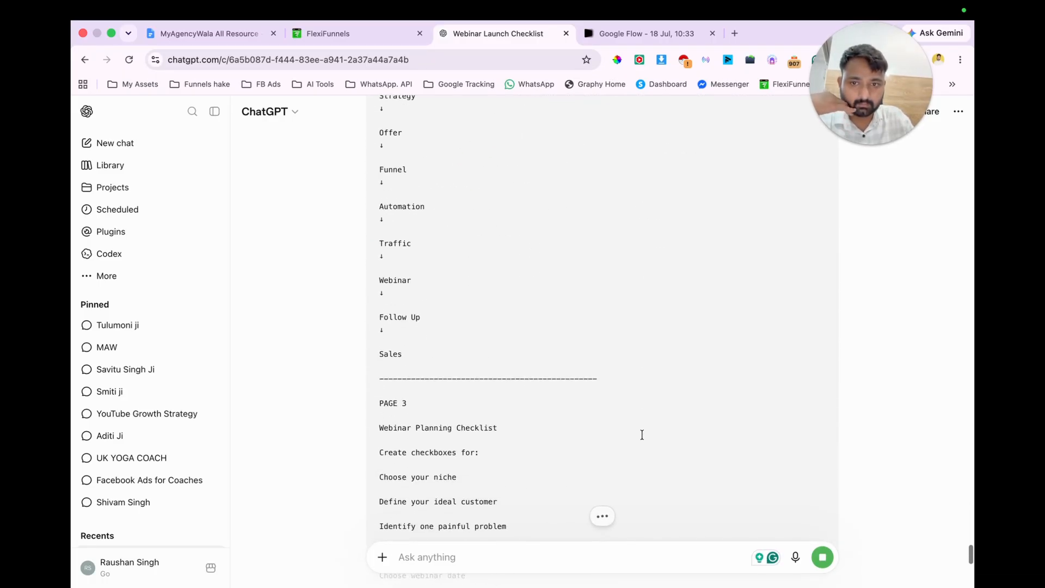
{"action": "scroll", "coordinate": [642, 434], "scroll_direction": "down", "scroll_amount": 10}
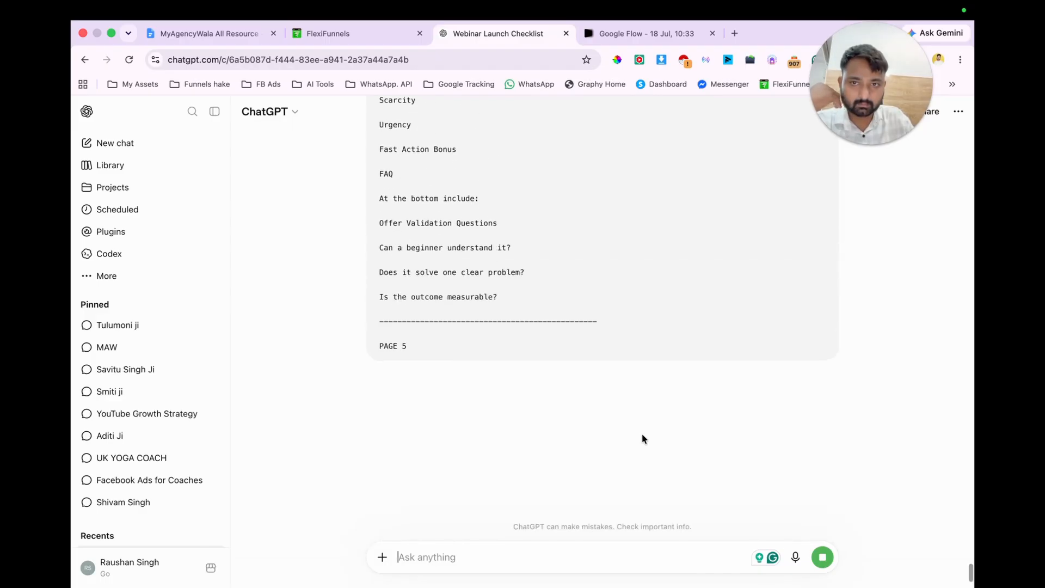
{"action": "scroll", "coordinate": [602, 390], "scroll_direction": "up", "scroll_amount": 5}
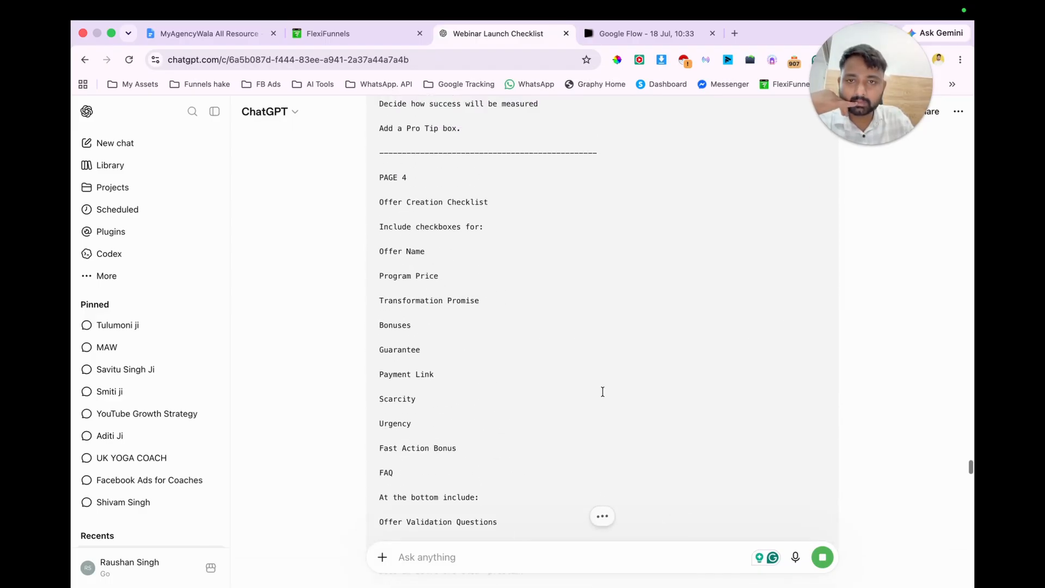
{"action": "scroll", "coordinate": [602, 392], "scroll_direction": "up", "scroll_amount": 15}
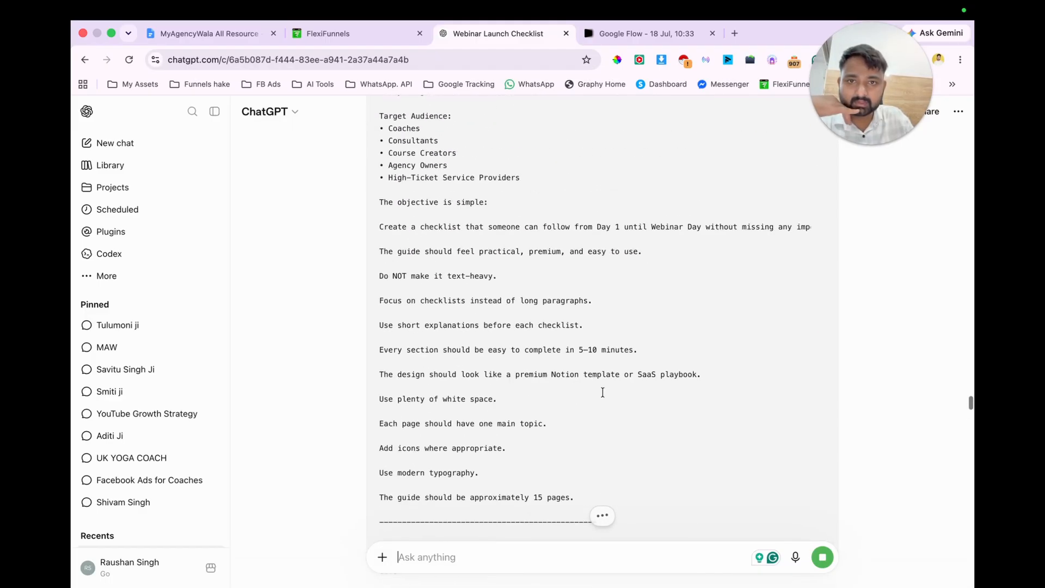
{"action": "left_click", "coordinate": [821, 242]}
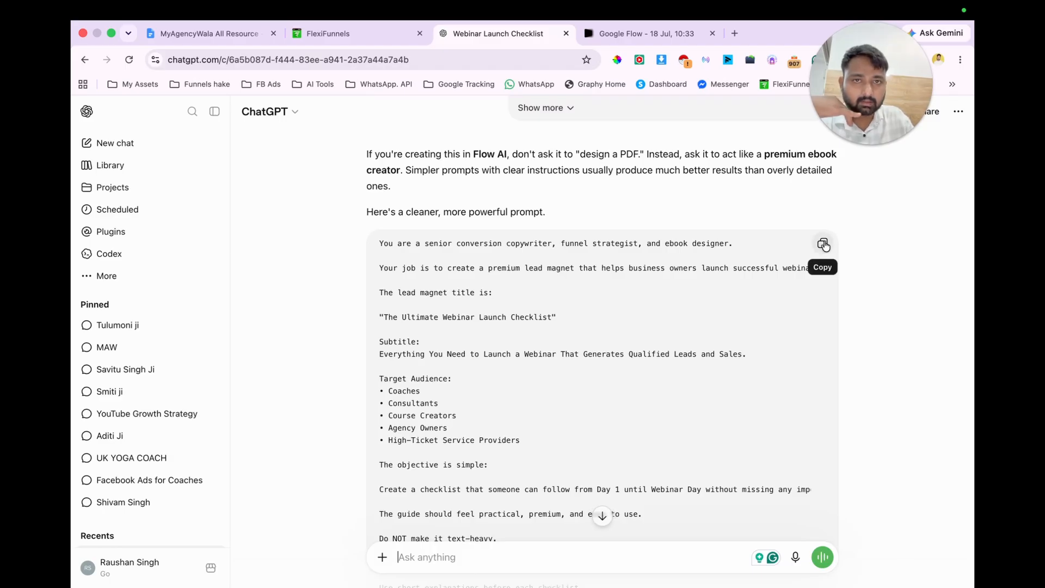
Step: Switch to Google Flow and generate four images with Nano Banana 2 from the copied checklist prompt
{"action": "left_click", "coordinate": [626, 33]}
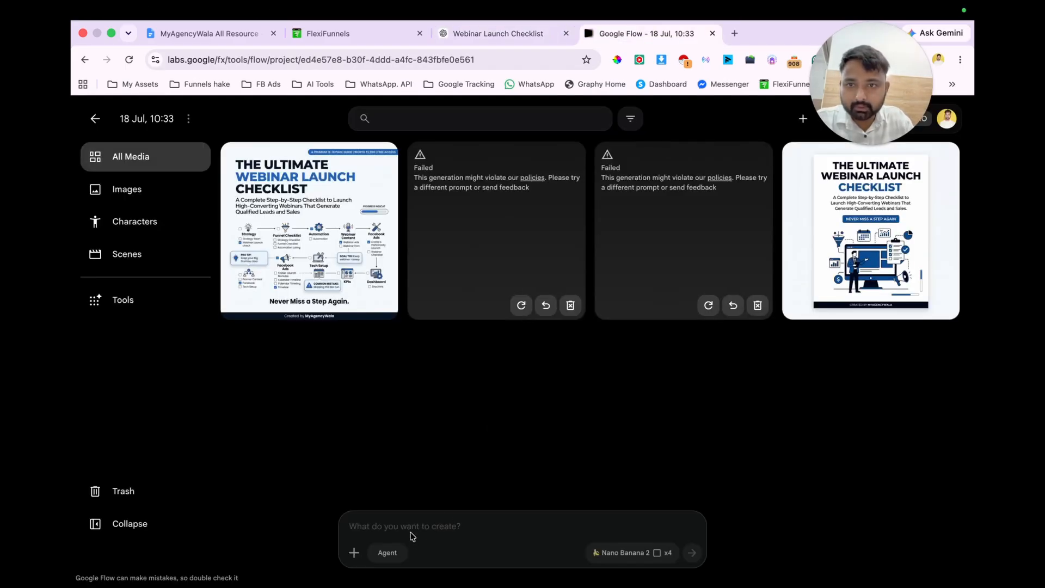
{"action": "key", "text": "super+v"}
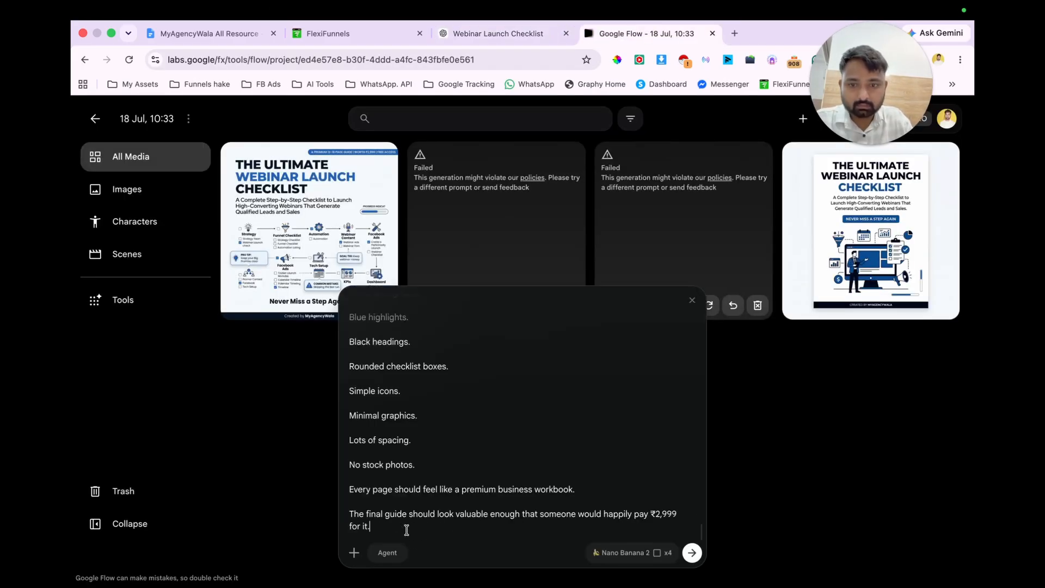
{"action": "left_click", "coordinate": [692, 552]}
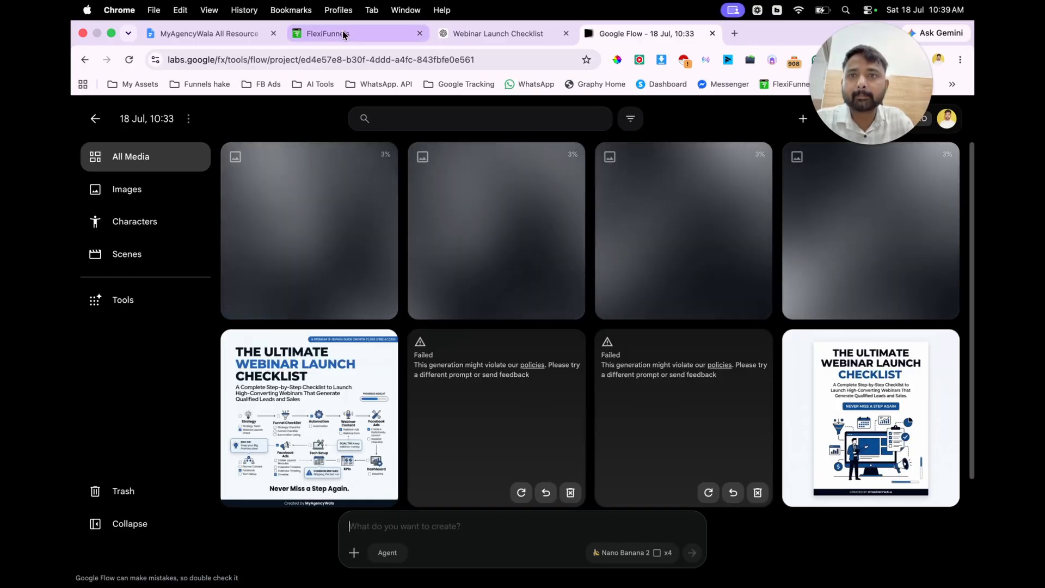
Step: Switch to the Email Optin Page open in the FlexiFunnels editor
{"action": "left_click", "coordinate": [346, 33]}
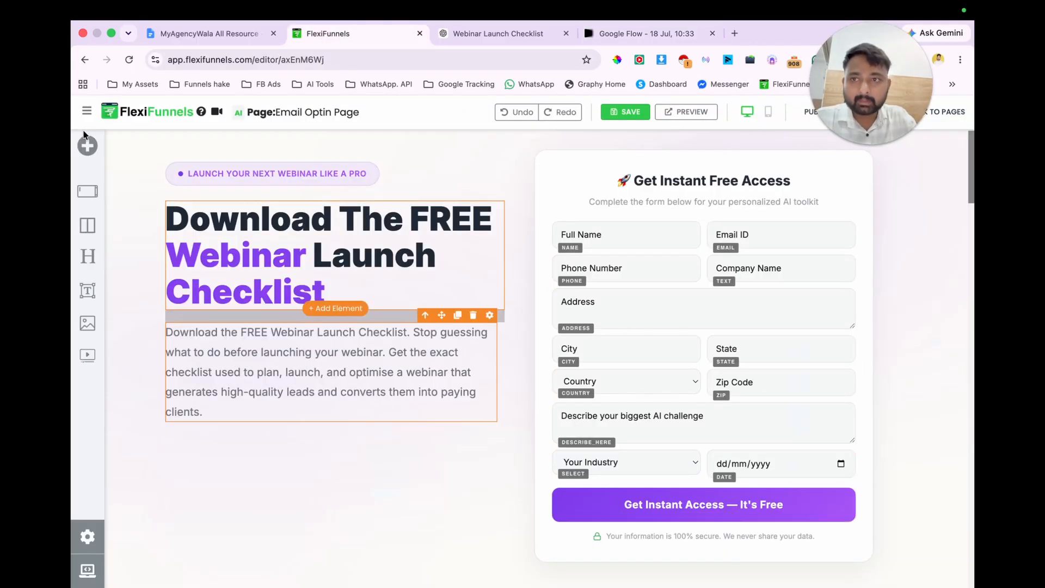
{"action": "key", "text": "super+Tab"}
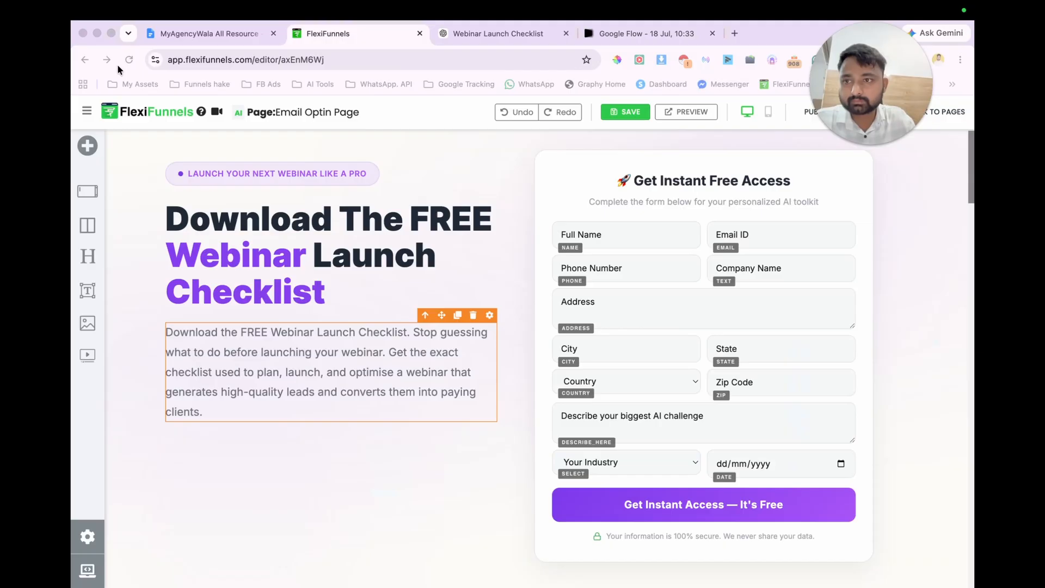
{"action": "left_click", "coordinate": [92, 149]}
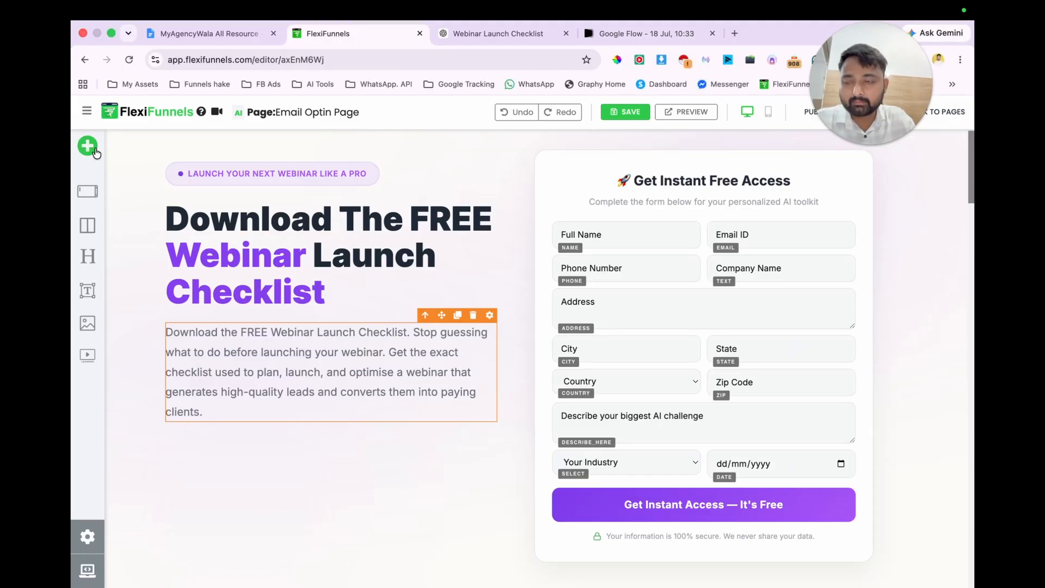
{"action": "left_click", "coordinate": [95, 152]}
{"action": "left_click", "coordinate": [242, 147]}
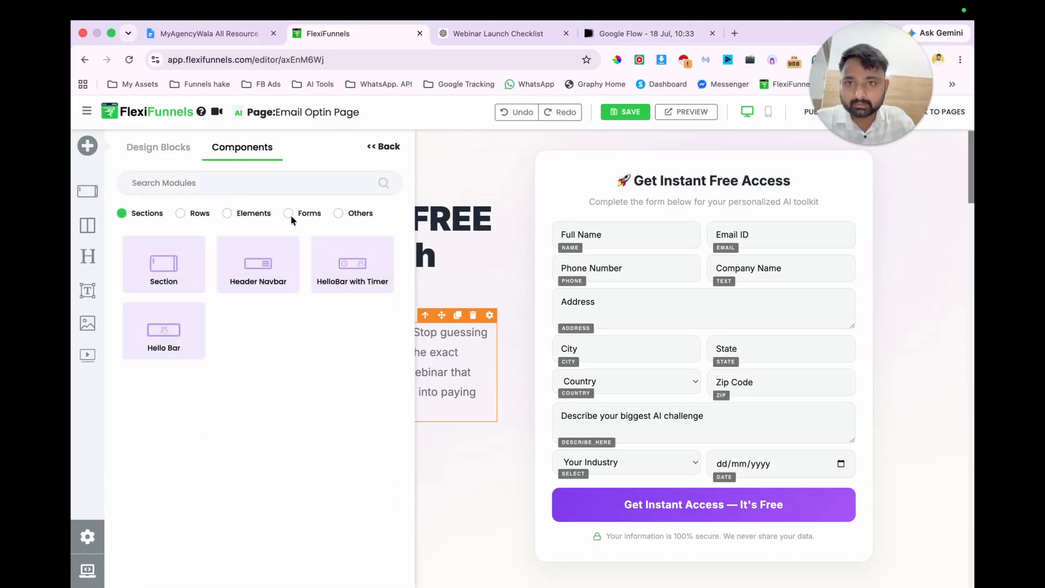
{"action": "left_click", "coordinate": [288, 212]}
{"action": "left_click_drag", "start_coordinate": [260, 267], "coordinate": [658, 223]}
{"action": "key", "text": "super+z"}
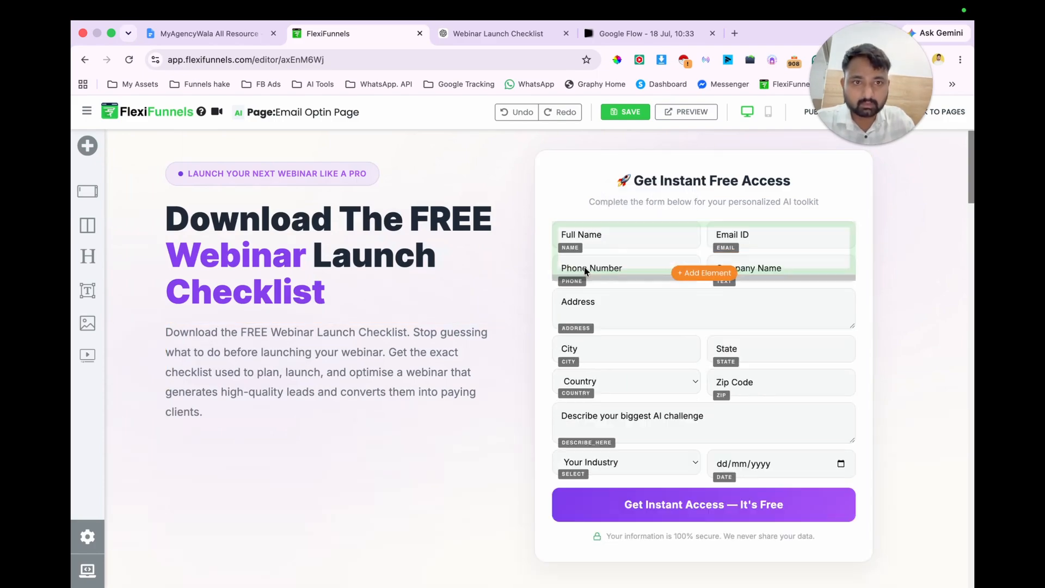
Step: Add a new form with first name and email fields above the existing form in the "Get Instant Free Access" card
{"action": "left_click", "coordinate": [90, 147]}
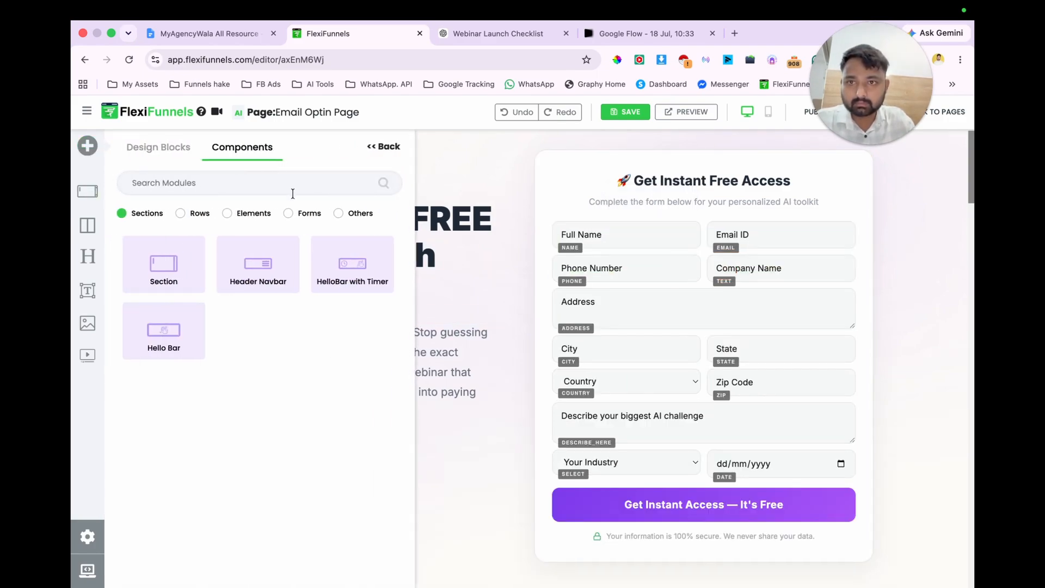
{"action": "left_click", "coordinate": [288, 213]}
{"action": "left_click_drag", "start_coordinate": [164, 264], "coordinate": [681, 254]}
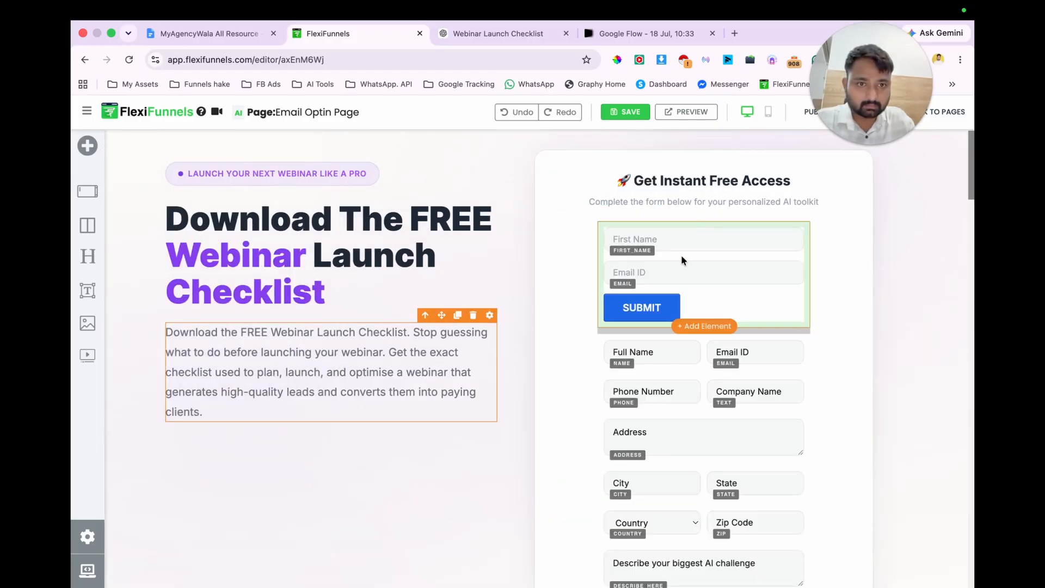
Step: Add a phone input to the new form and make it a required field
{"action": "left_click", "coordinate": [802, 214]}
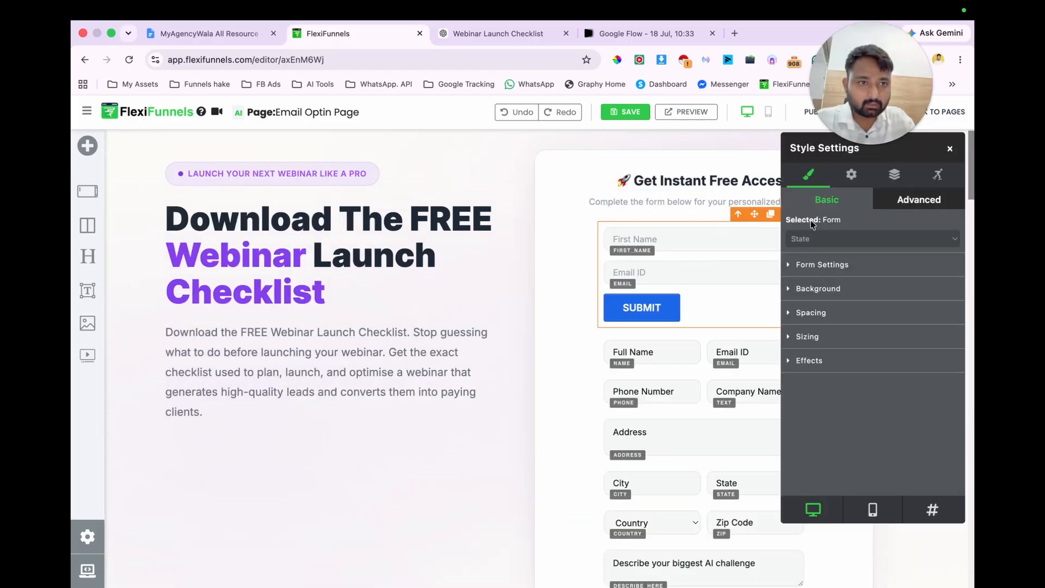
{"action": "left_click", "coordinate": [835, 183]}
{"action": "scroll", "coordinate": [878, 368], "scroll_direction": "down", "scroll_amount": 2}
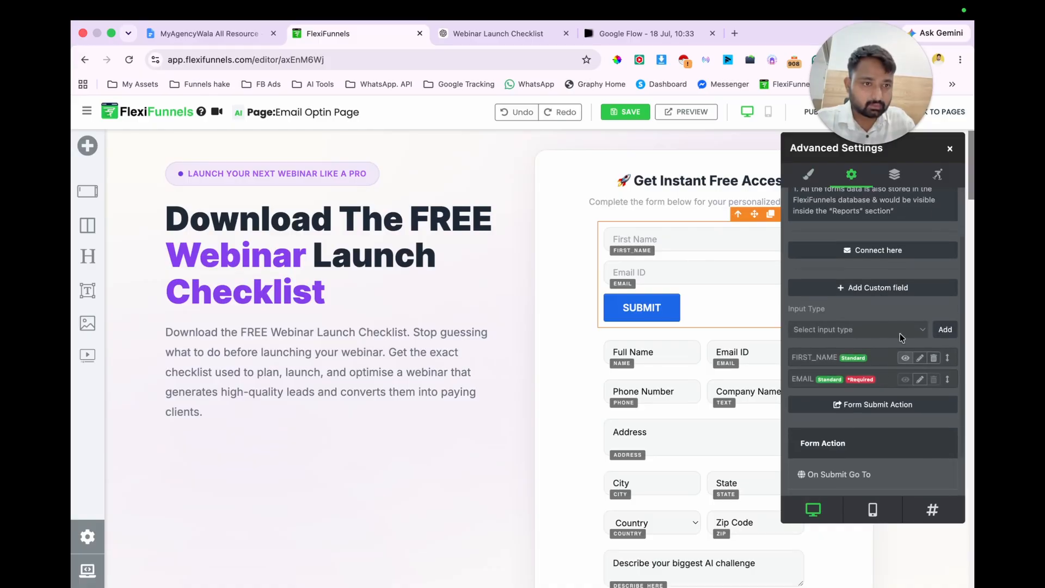
{"action": "left_click", "coordinate": [892, 299]}
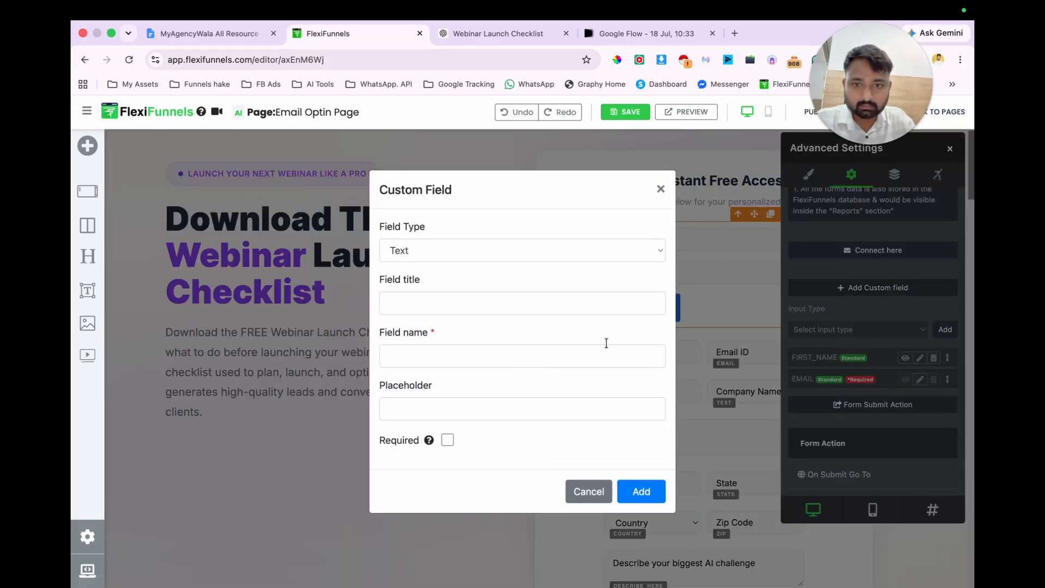
{"action": "left_click", "coordinate": [661, 190]}
{"action": "scroll", "coordinate": [886, 369], "scroll_direction": "down", "scroll_amount": 1}
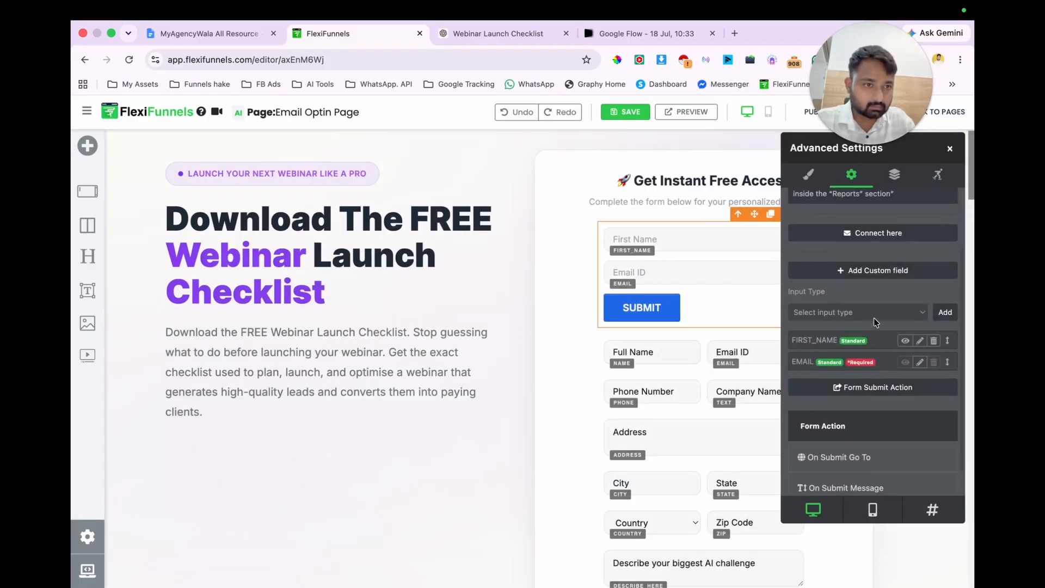
{"action": "left_click", "coordinate": [873, 316]}
{"action": "left_click", "coordinate": [847, 359]}
{"action": "left_click", "coordinate": [945, 312]}
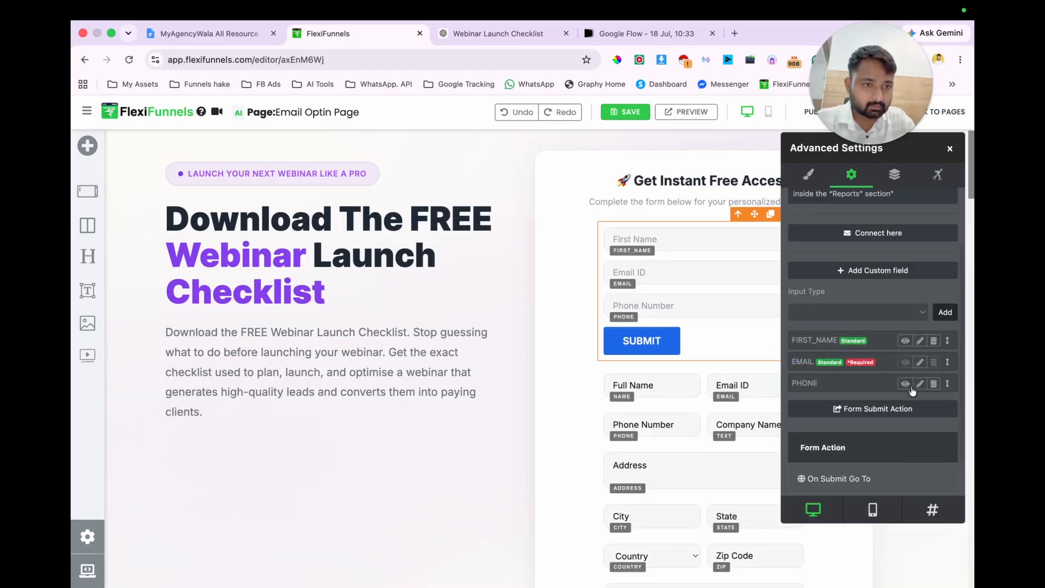
{"action": "left_click", "coordinate": [919, 383]}
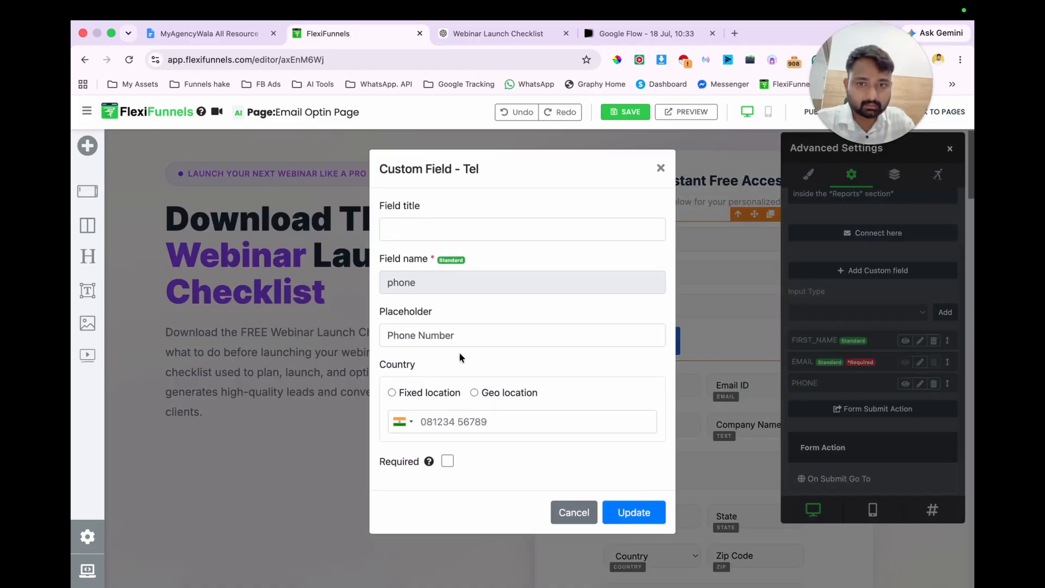
{"action": "left_click", "coordinate": [448, 461]}
{"action": "left_click", "coordinate": [632, 512]}
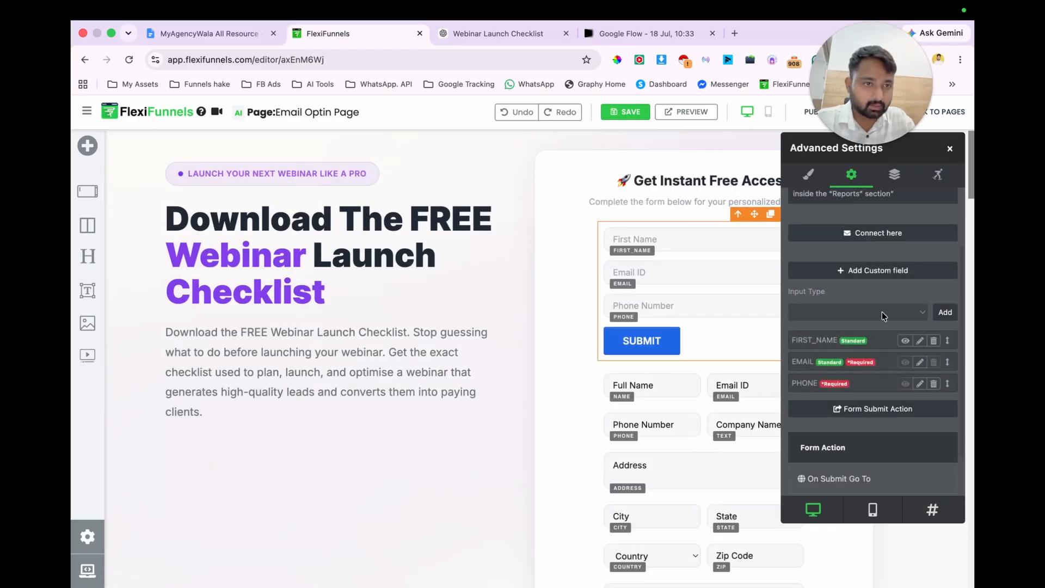
Step: Add a required custom text field to the form, using "Website or Social Handle" as both its title and name
{"action": "left_click", "coordinate": [879, 274]}
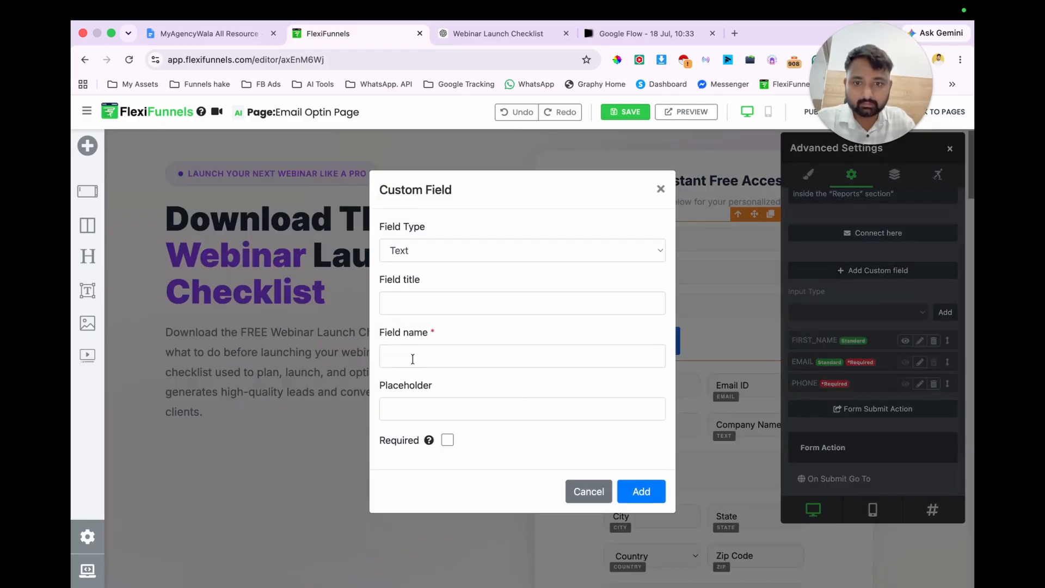
{"action": "left_click", "coordinate": [448, 440]}
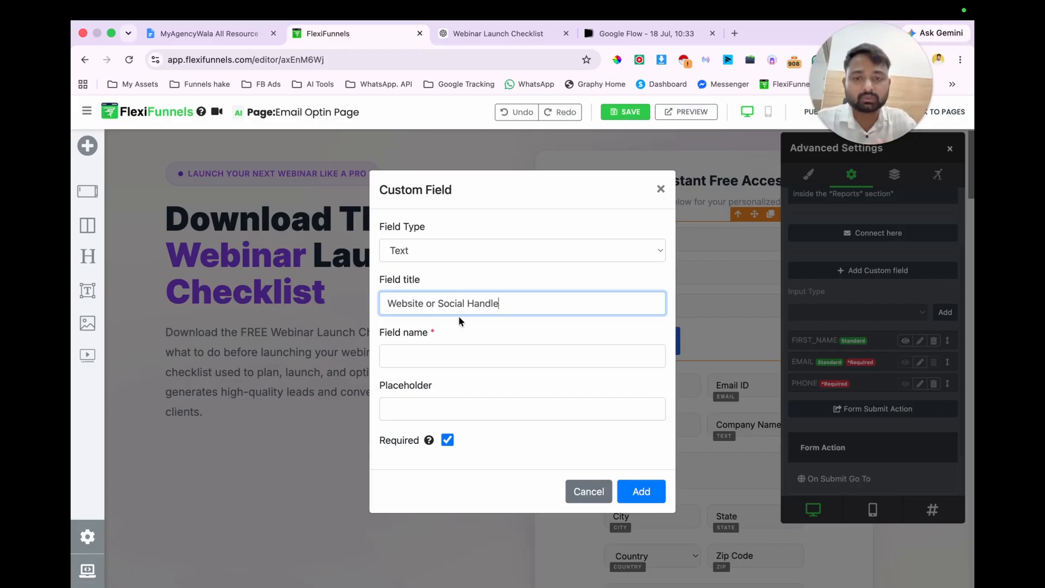
{"action": "key", "text": "ctrl+a"}
{"action": "key", "text": "ctrl+c"}
{"action": "left_click", "coordinate": [437, 361]}
{"action": "key", "text": "ctrl+v"}
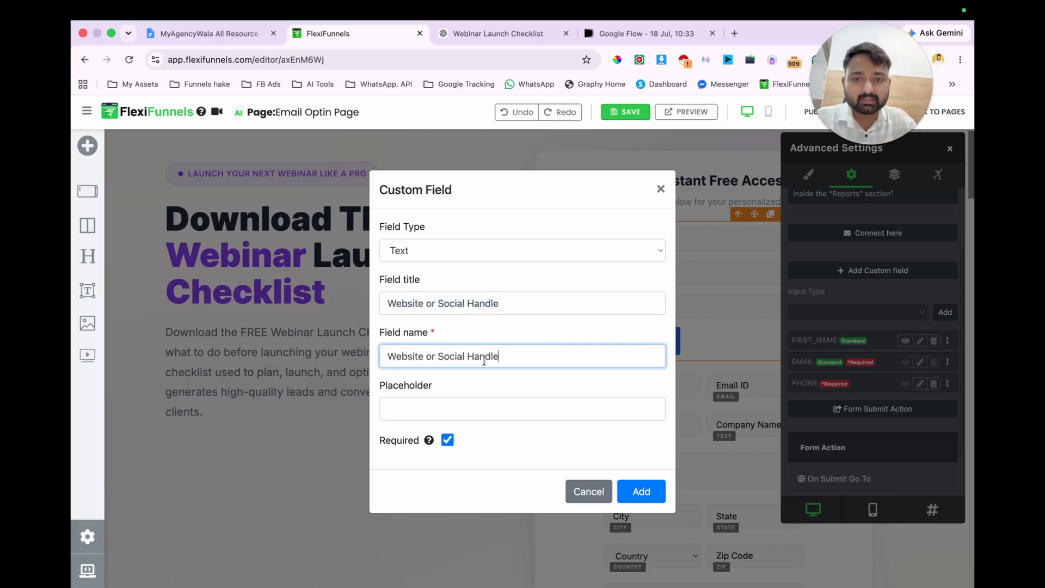
{"action": "left_click", "coordinate": [640, 493]}
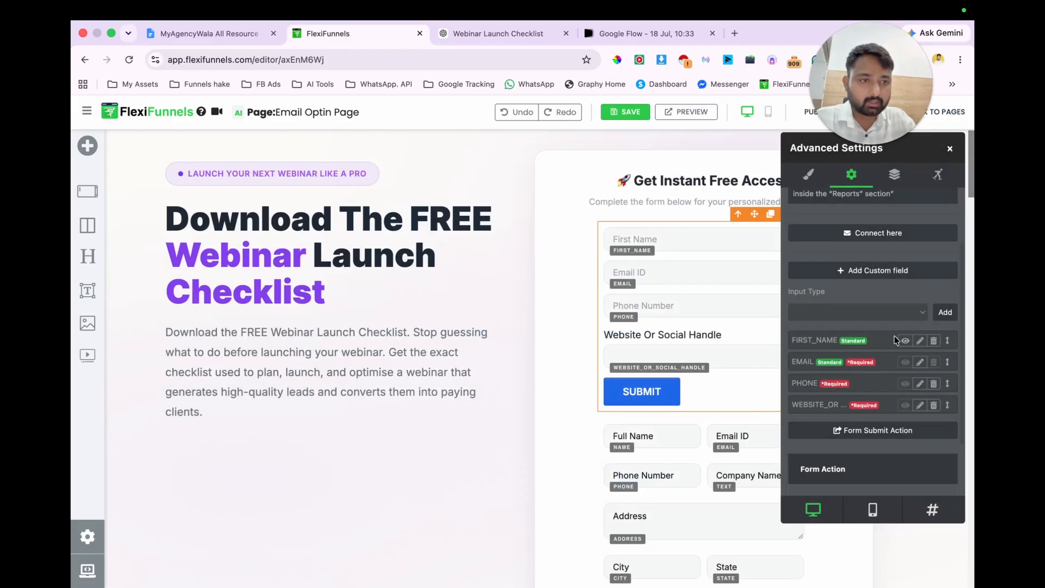
Step: Set the custom field's placeholder to "Website or Social Handle" and clear its field title
{"action": "left_click", "coordinate": [919, 407]}
{"action": "left_click", "coordinate": [429, 382]}
{"action": "key", "text": "ctrl+v"}
{"action": "left_click", "coordinate": [427, 277]}
{"action": "key", "text": "ctrl+a"}
{"action": "key", "text": "BackSpace"}
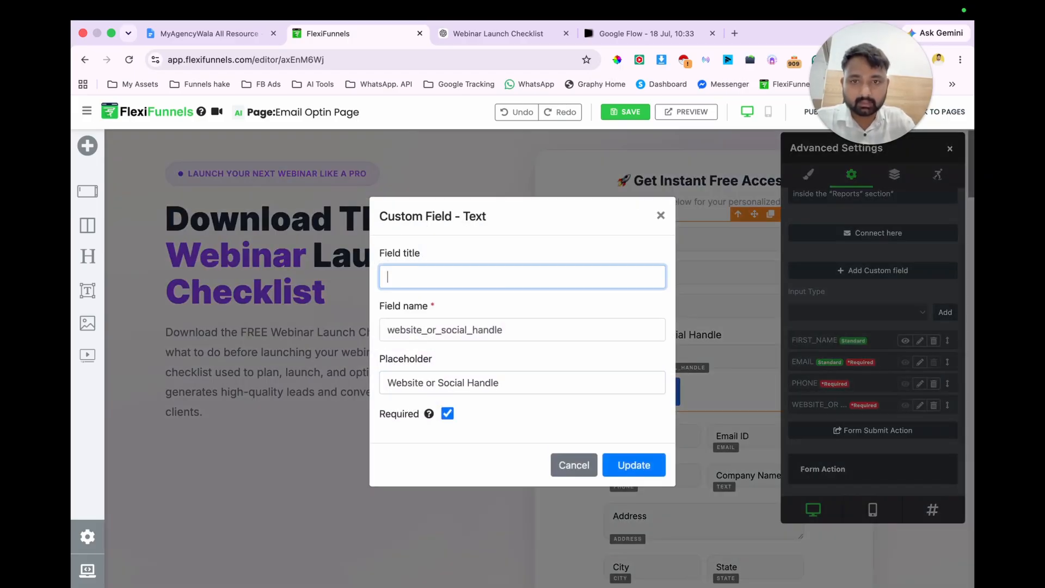
{"action": "left_click", "coordinate": [641, 469]}
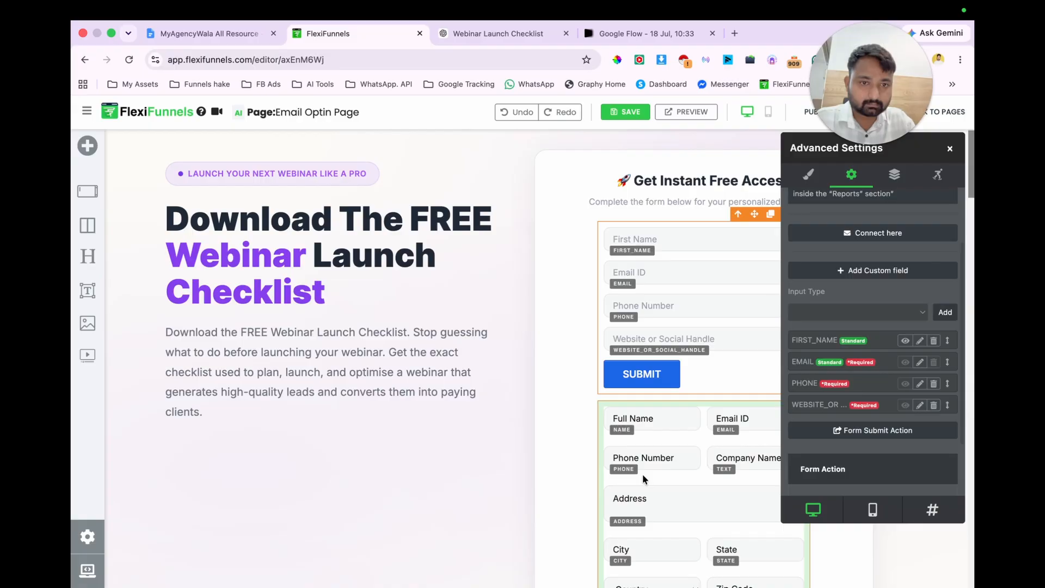
Step: Delete the original multi-field form below the new one, including its address, city and country inputs
{"action": "scroll", "coordinate": [691, 365], "scroll_direction": "down", "scroll_amount": 1}
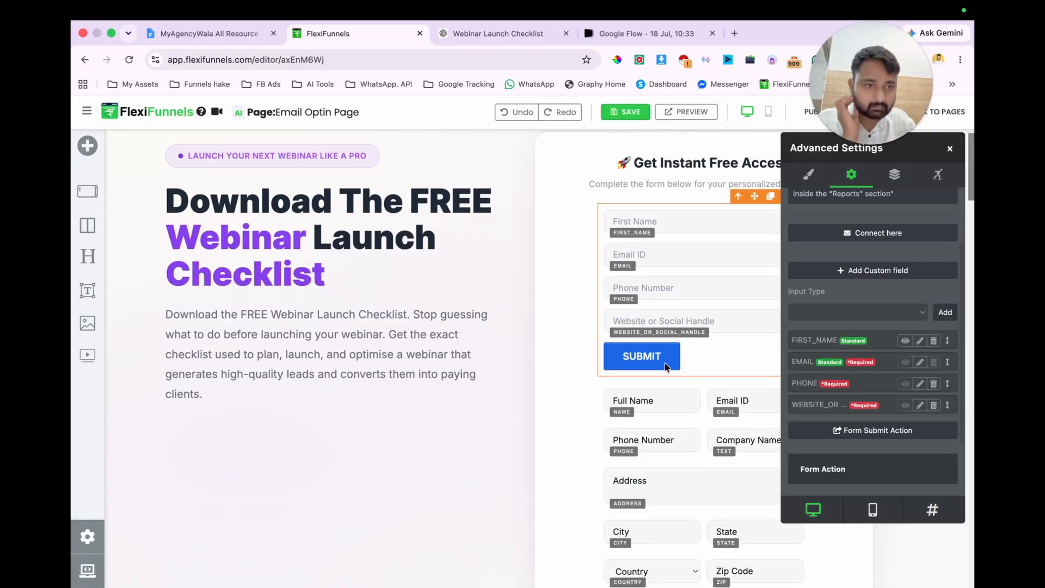
{"action": "scroll", "coordinate": [881, 379], "scroll_direction": "down", "scroll_amount": 2}
{"action": "scroll", "coordinate": [881, 380], "scroll_direction": "up", "scroll_amount": 5}
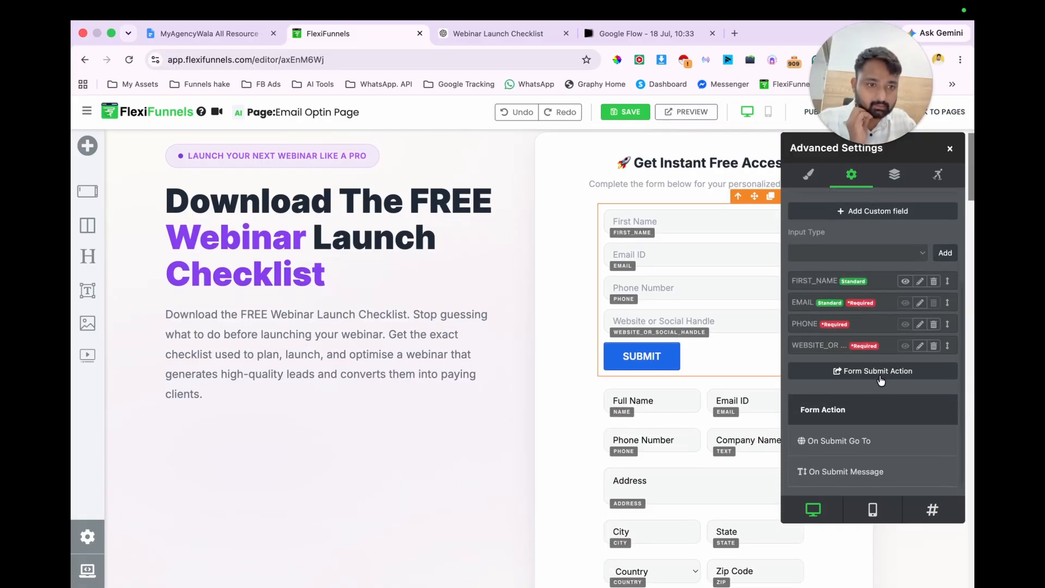
{"action": "left_click", "coordinate": [662, 423]}
{"action": "left_click", "coordinate": [949, 148]}
{"action": "left_click", "coordinate": [786, 375]}
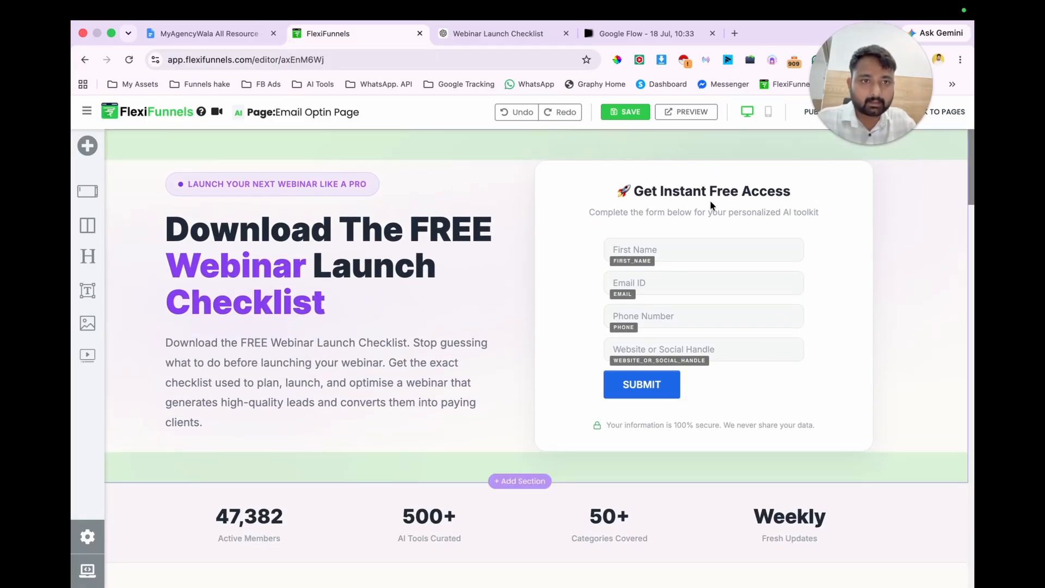
Step: Delete the member statistics row and the "Ready To Stop Guessing And Start Winning With AI?" section
{"action": "scroll", "coordinate": [494, 285], "scroll_direction": "down", "scroll_amount": 4}
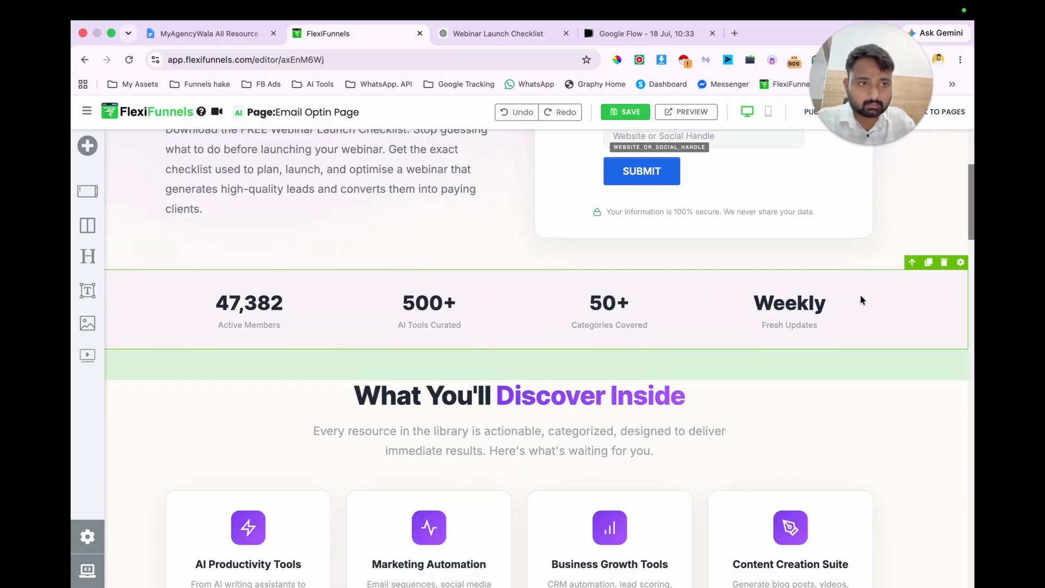
{"action": "left_click", "coordinate": [944, 262]}
{"action": "scroll", "coordinate": [656, 404], "scroll_direction": "down", "scroll_amount": 1}
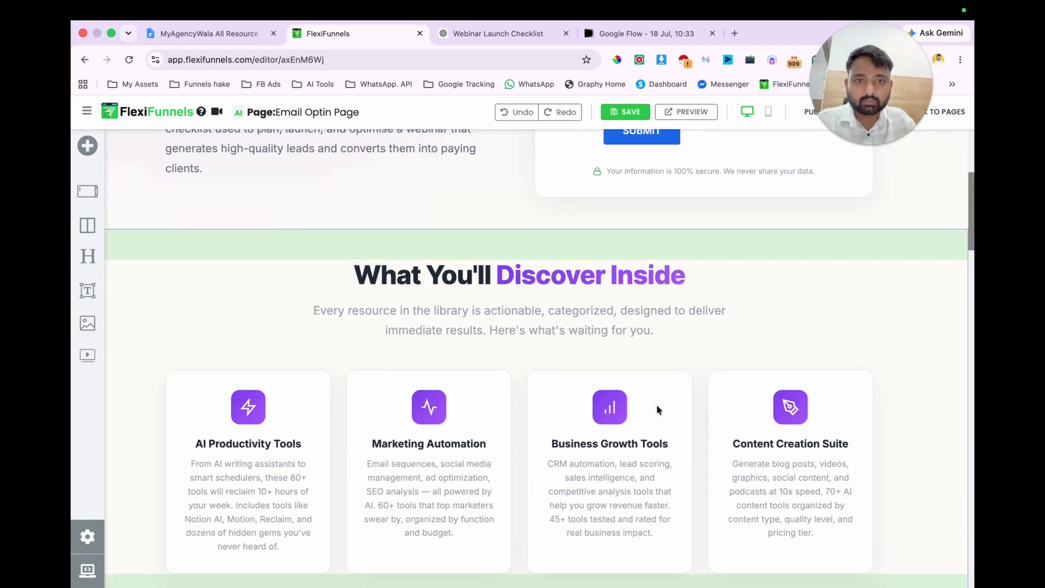
{"action": "scroll", "coordinate": [657, 407], "scroll_direction": "down", "scroll_amount": 1}
{"action": "scroll", "coordinate": [657, 407], "scroll_direction": "down", "scroll_amount": 10}
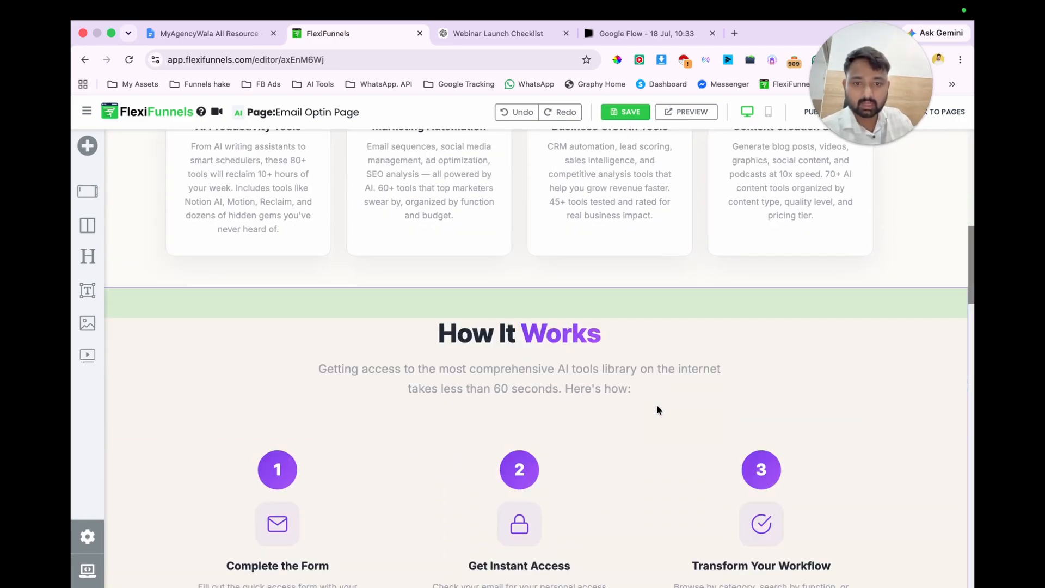
{"action": "scroll", "coordinate": [658, 407], "scroll_direction": "down", "scroll_amount": 3}
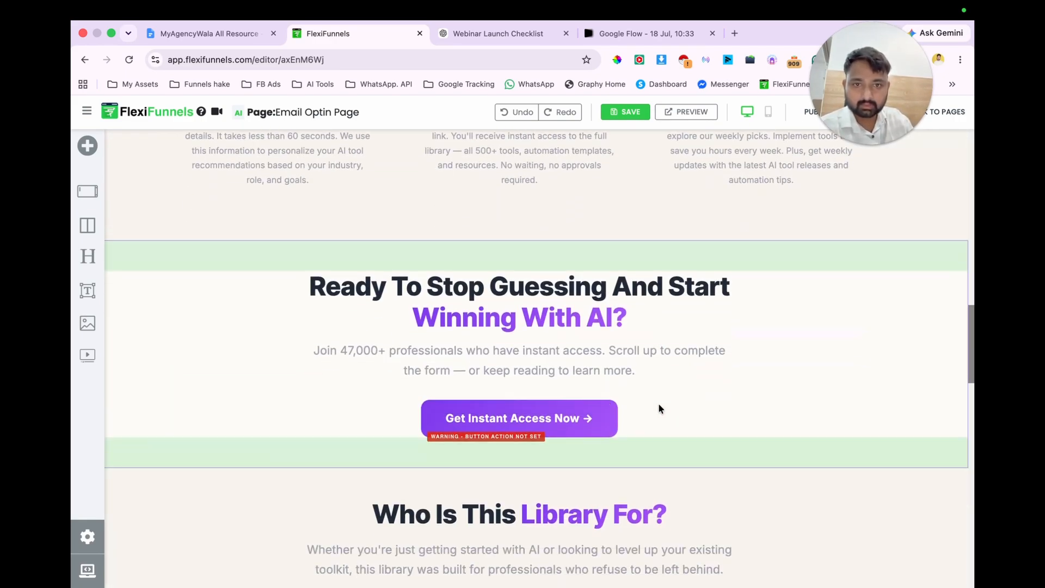
{"action": "scroll", "coordinate": [841, 397], "scroll_direction": "down", "scroll_amount": 2}
{"action": "left_click", "coordinate": [909, 272]}
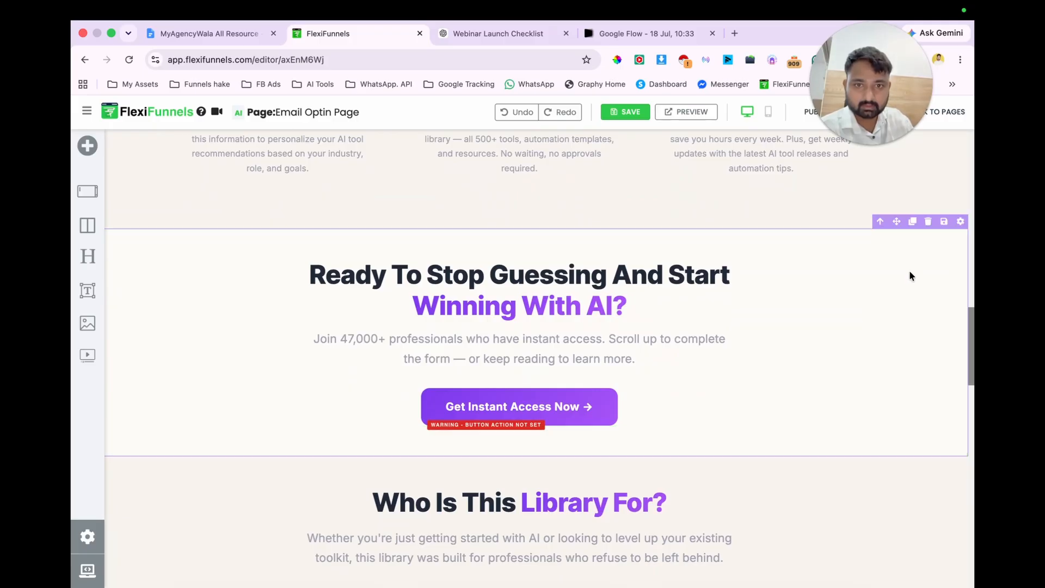
{"action": "left_click", "coordinate": [927, 223]}
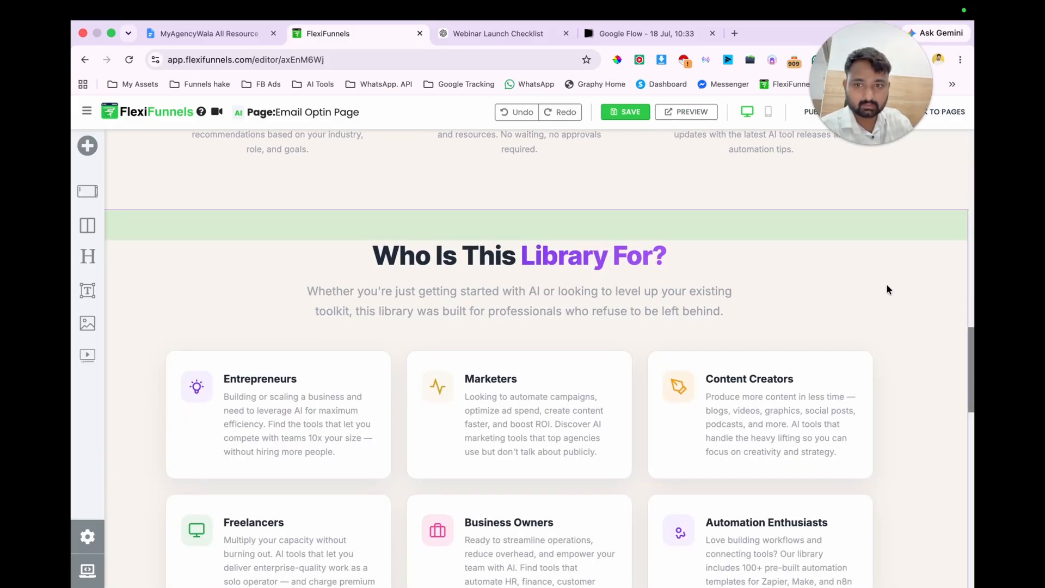
Step: Delete the "23 New AI Tools Just Added This Week" section between the FAQ and the footer
{"action": "scroll", "coordinate": [886, 288], "scroll_direction": "down", "scroll_amount": 2}
{"action": "scroll", "coordinate": [886, 289], "scroll_direction": "down", "scroll_amount": 10}
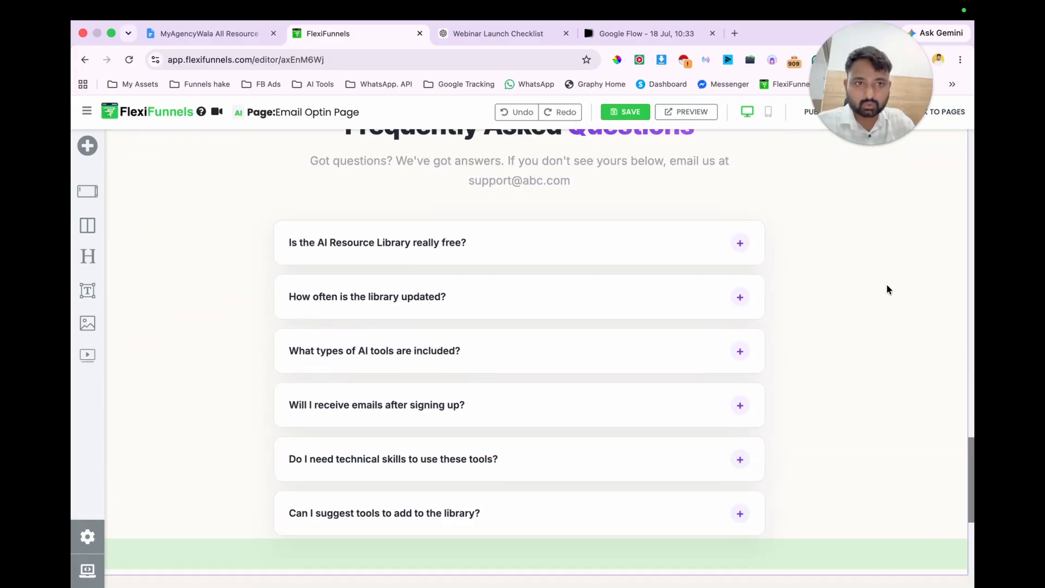
{"action": "scroll", "coordinate": [886, 283], "scroll_direction": "down", "scroll_amount": 5}
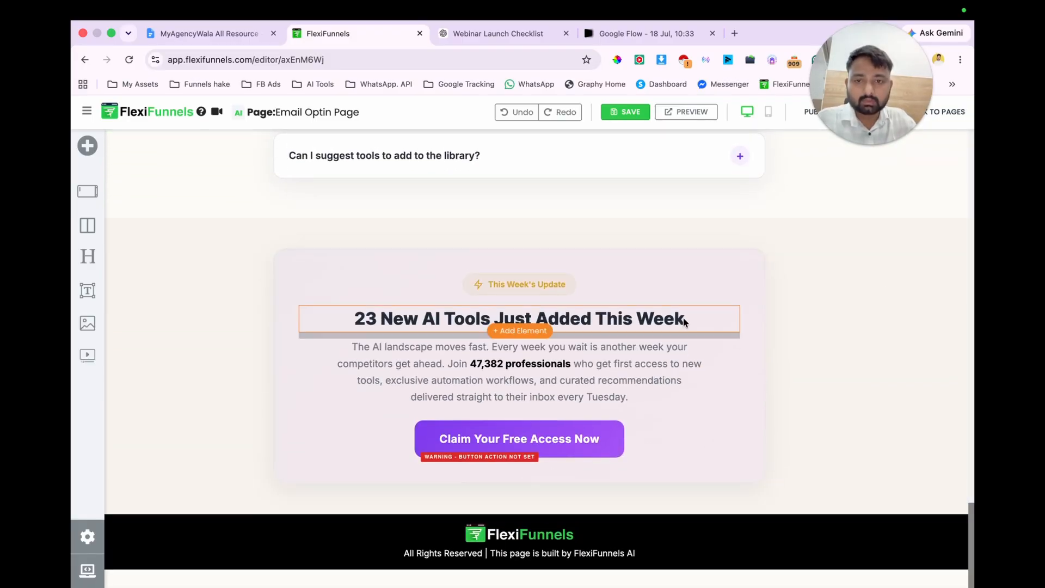
{"action": "left_click", "coordinate": [845, 263]}
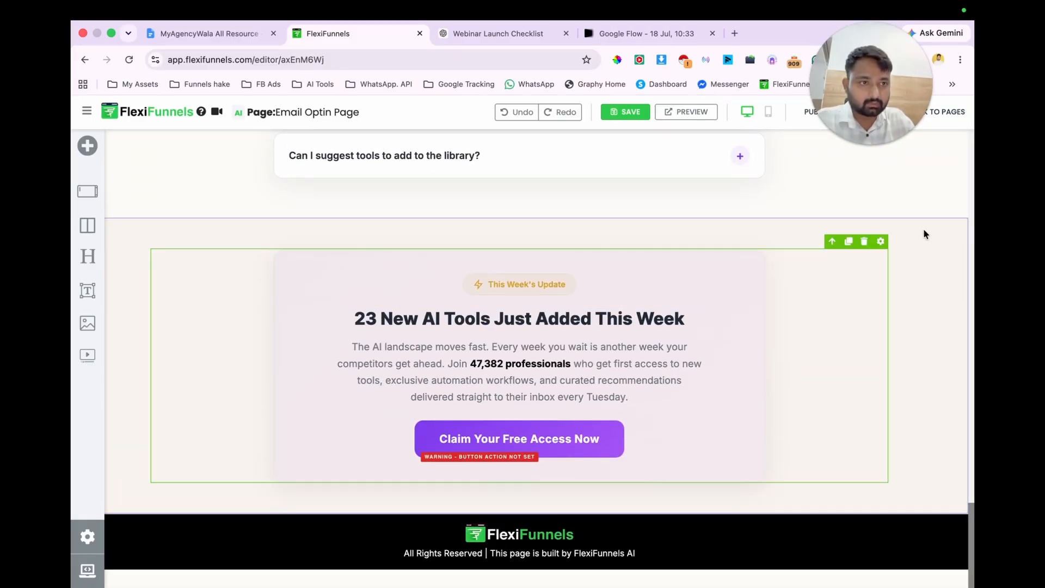
{"action": "left_click", "coordinate": [923, 228]}
{"action": "left_click", "coordinate": [924, 210]}
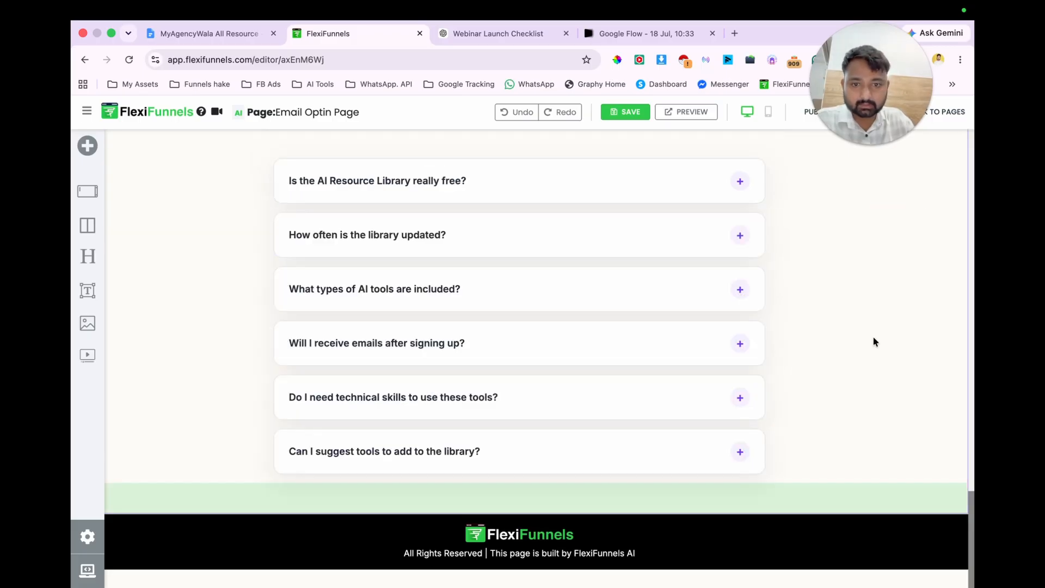
{"action": "left_click", "coordinate": [537, 542]}
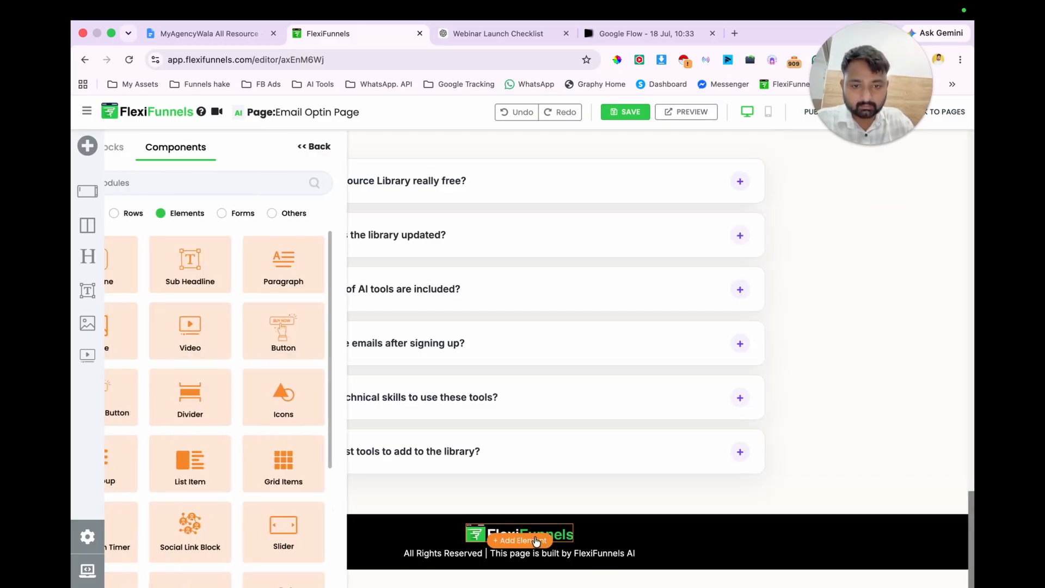
{"action": "left_click", "coordinate": [389, 147]}
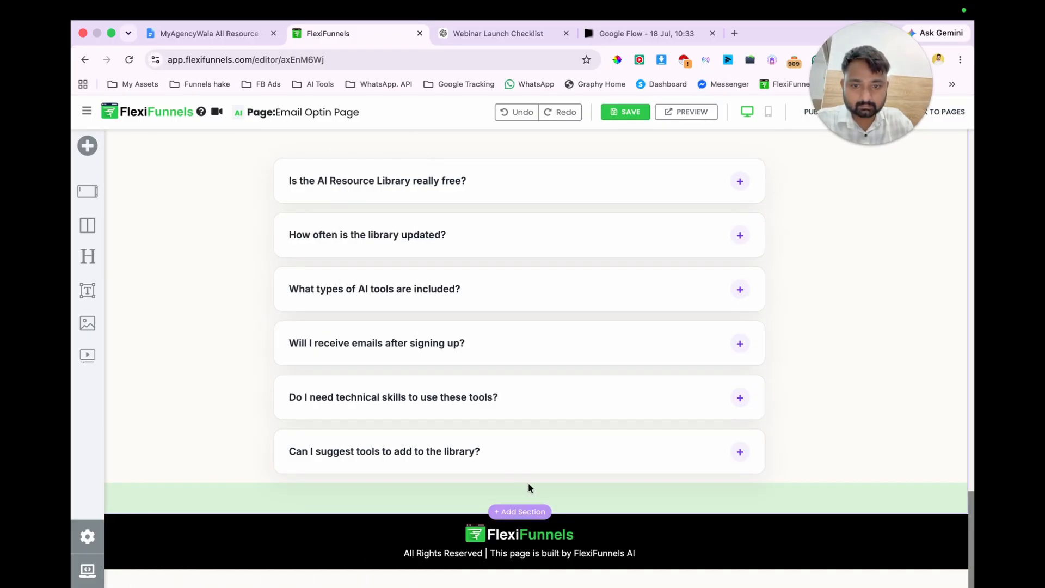
Step: Delete the footer logo and change the footer text to "All Rights Reserved by Myagencywala.com", removing the page-builder credit
{"action": "left_click", "coordinate": [558, 537]}
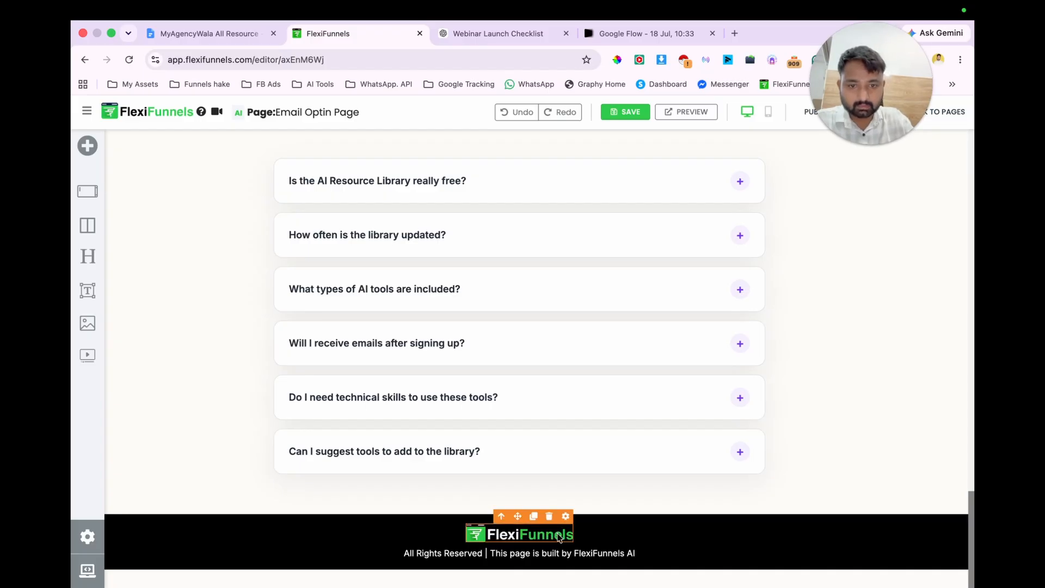
{"action": "left_click", "coordinate": [548, 516]}
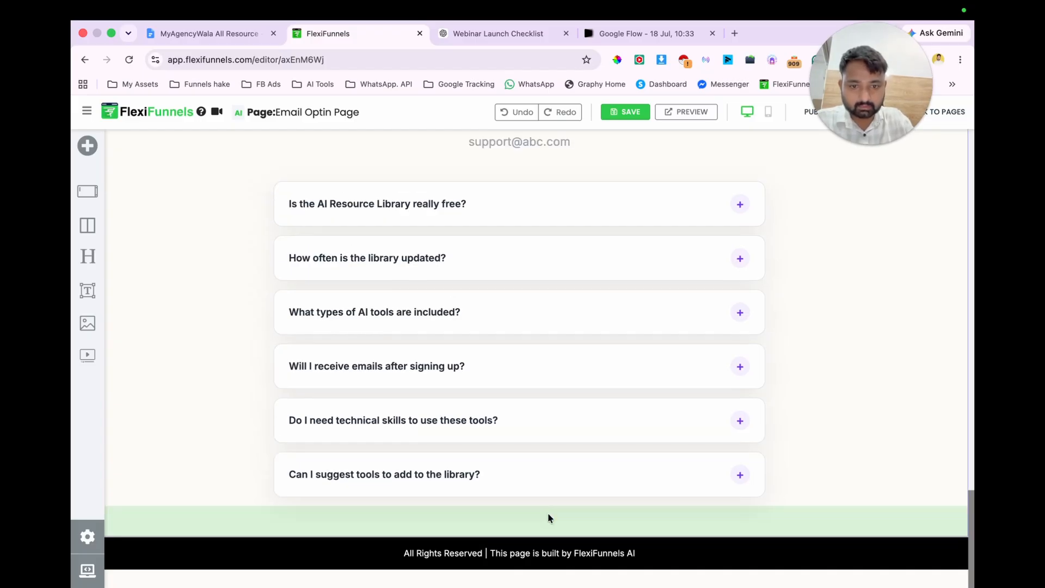
{"action": "left_click", "coordinate": [429, 553]}
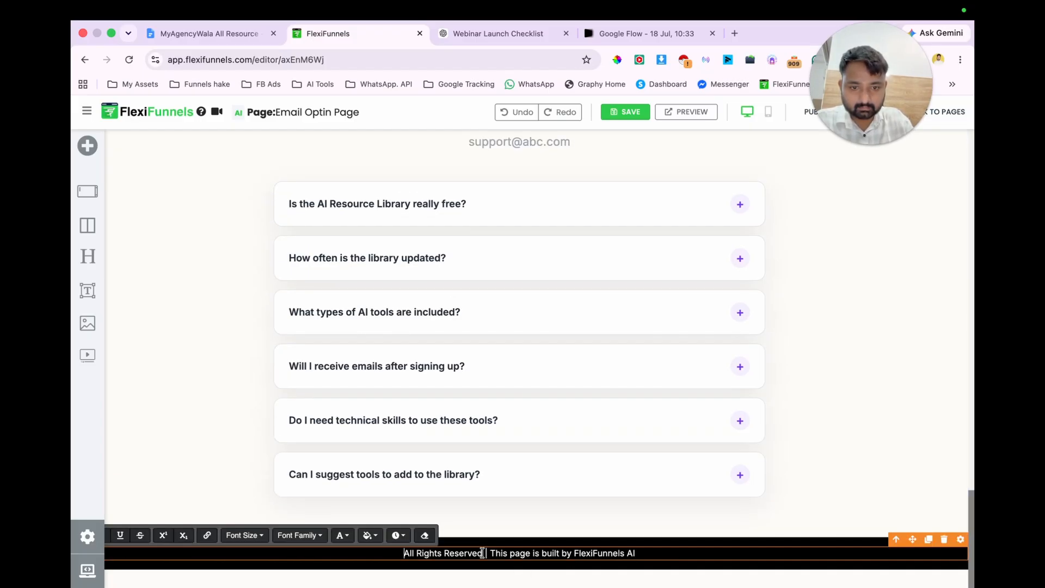
{"action": "type", "text": "by Myagency"}
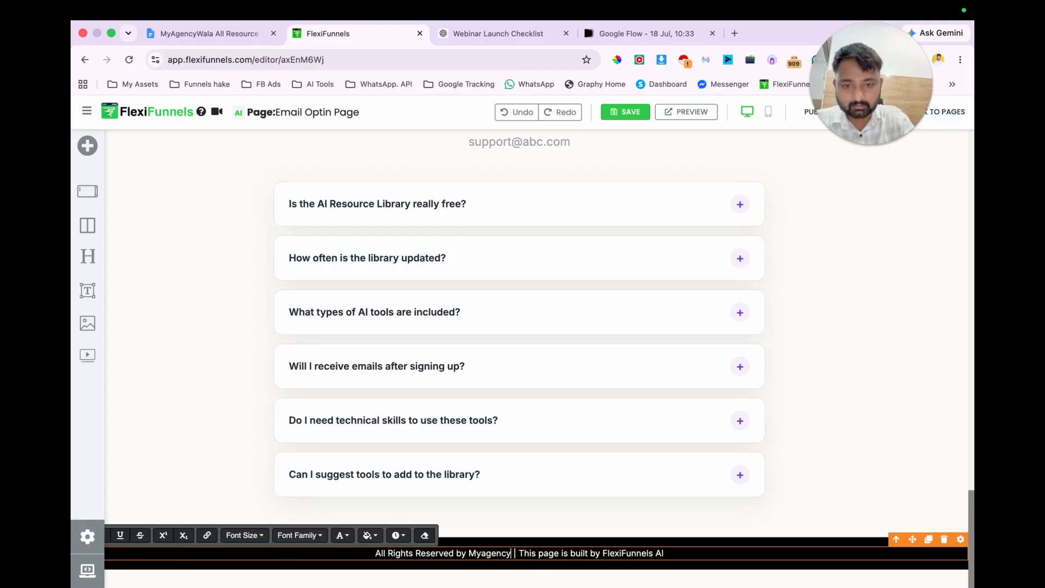
{"action": "type", "text": "wala.com"}
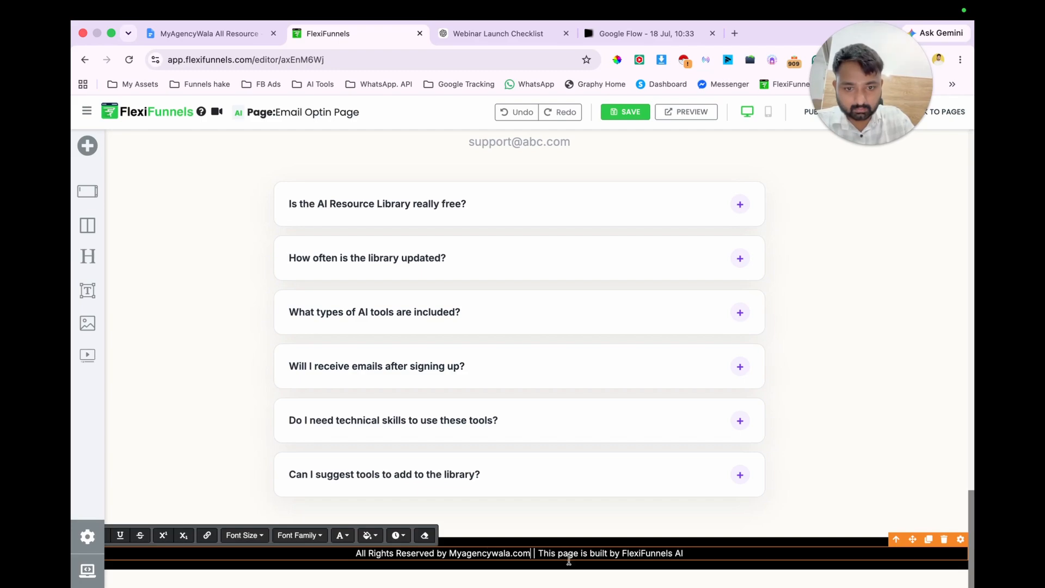
{"action": "left_click_drag", "start_coordinate": [533, 553], "coordinate": [713, 551]}
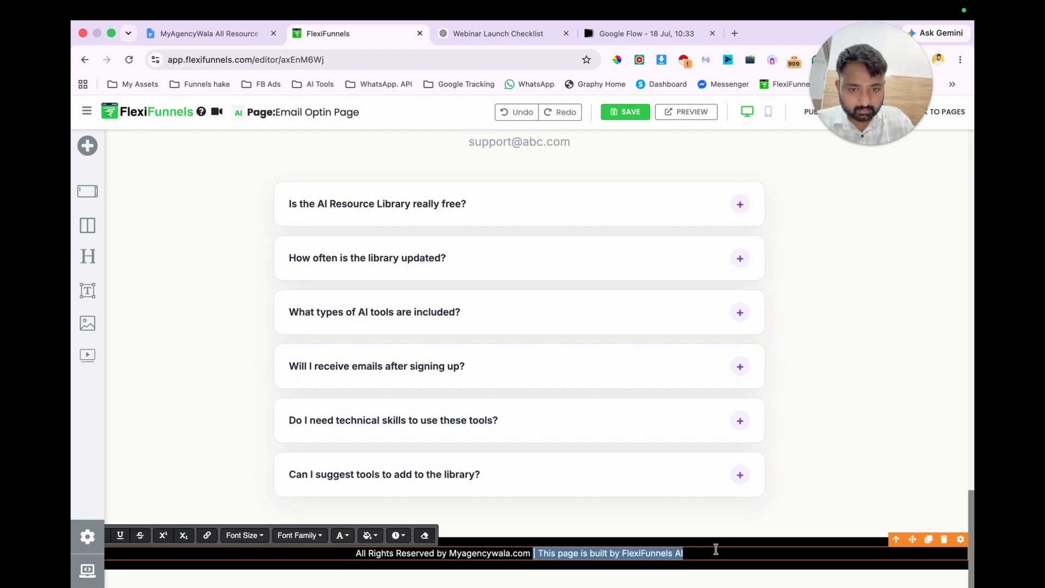
{"action": "key", "text": "BackSpace"}
Step: Delete the "How It Works" section with its three numbered steps from the opt-in page
{"action": "scroll", "coordinate": [851, 337], "scroll_direction": "up", "scroll_amount": 10}
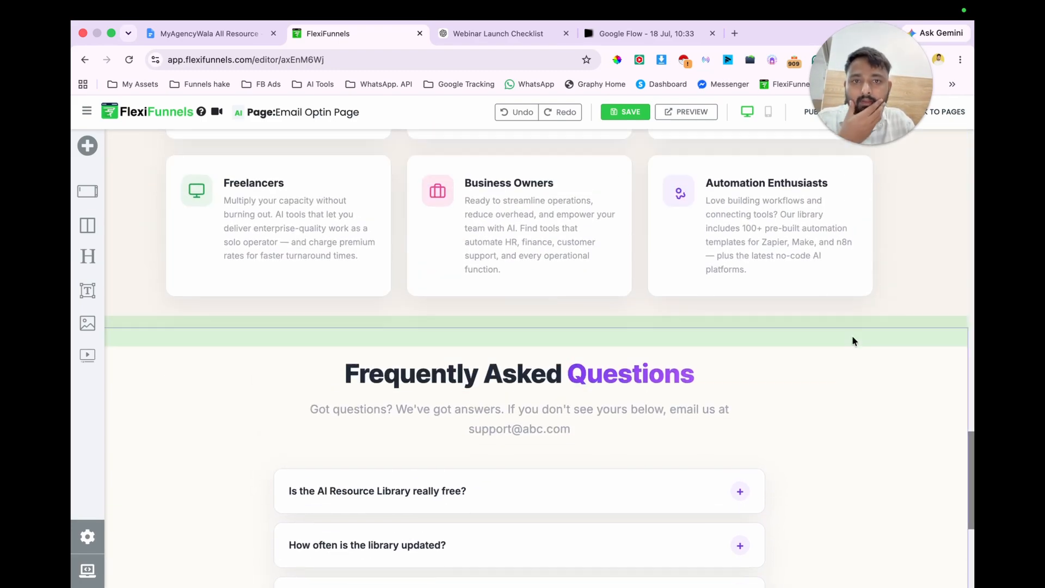
{"action": "scroll", "coordinate": [851, 339], "scroll_direction": "up", "scroll_amount": 15}
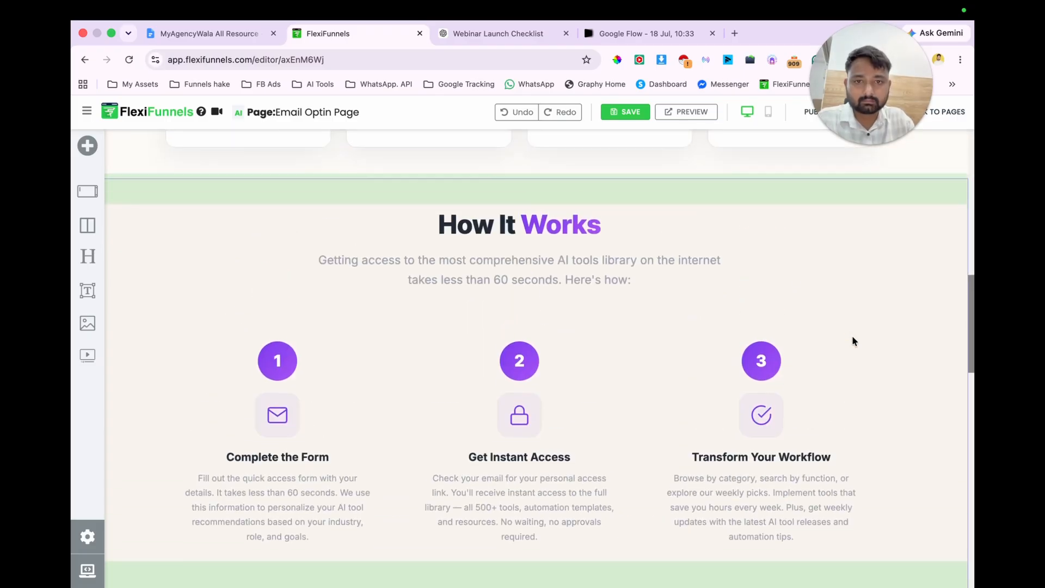
{"action": "scroll", "coordinate": [851, 338], "scroll_direction": "down", "scroll_amount": 2}
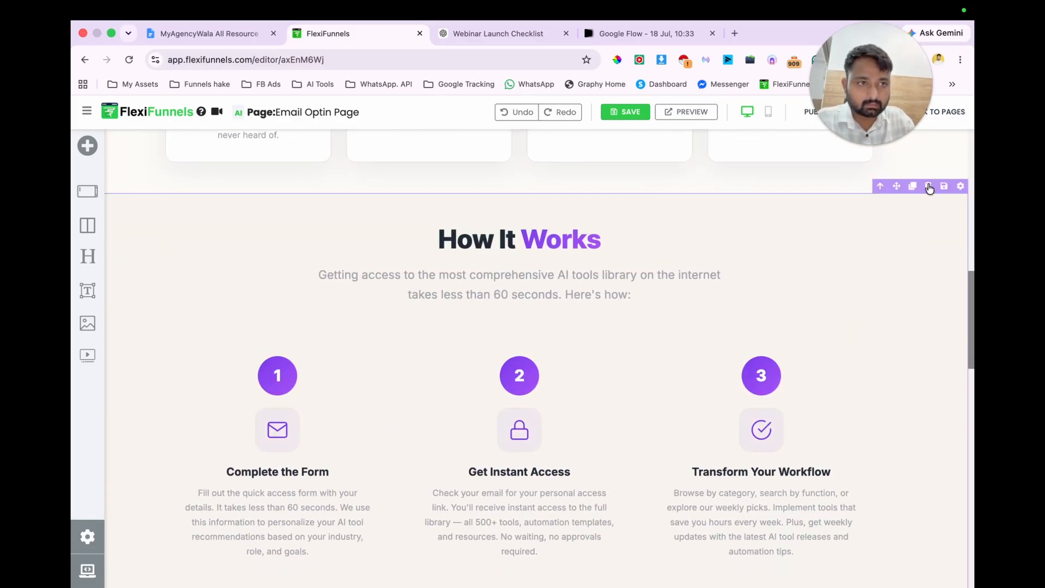
{"action": "left_click", "coordinate": [929, 189]}
{"action": "scroll", "coordinate": [749, 292], "scroll_direction": "up", "scroll_amount": 3}
{"action": "scroll", "coordinate": [749, 292], "scroll_direction": "up", "scroll_amount": 8}
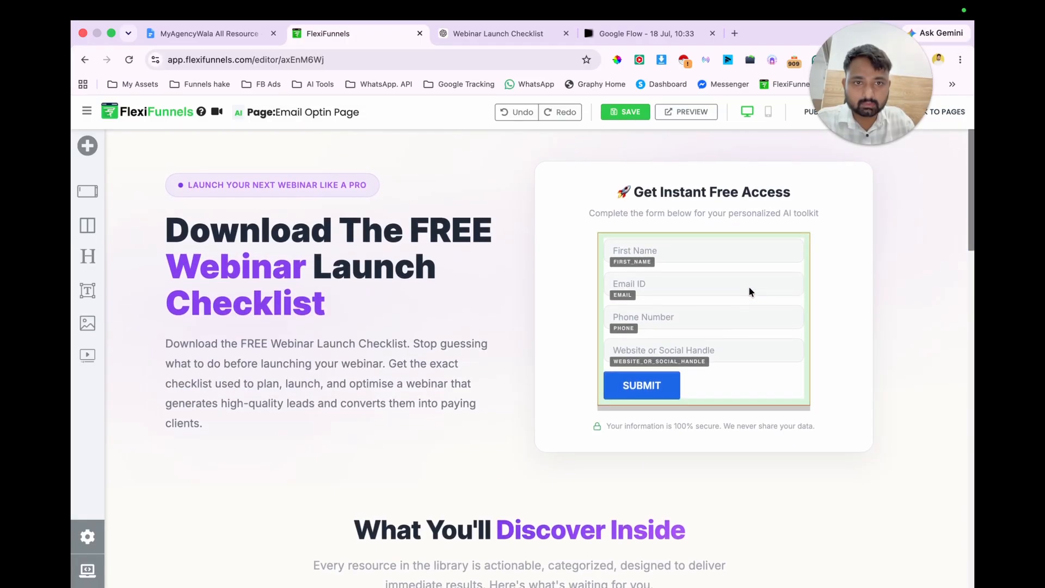
{"action": "scroll", "coordinate": [341, 380], "scroll_direction": "up", "scroll_amount": 2}
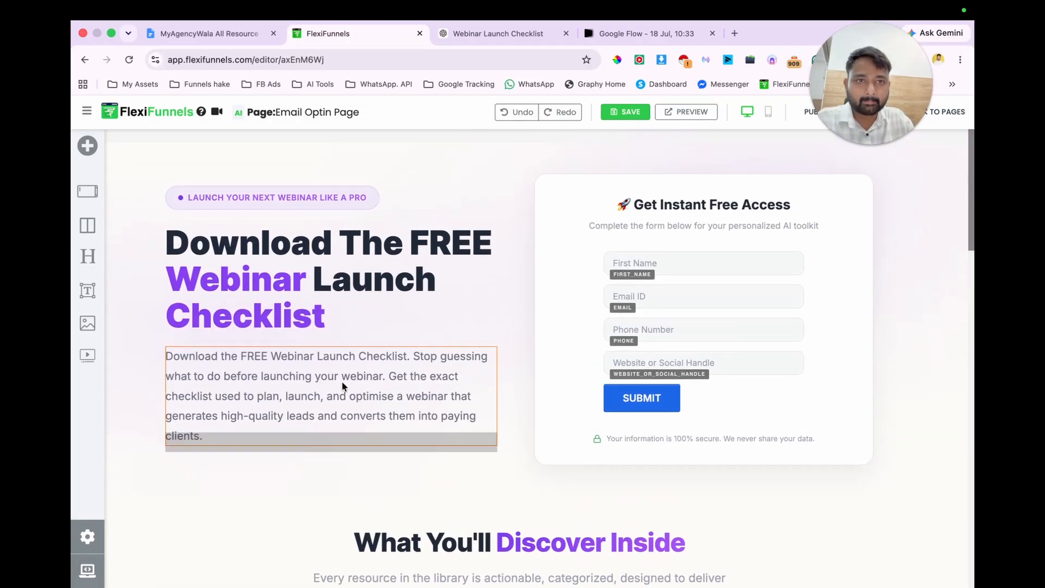
Step: Switch to Google Flow and download the multi-page Webinar Launch Checklist Guide image at 1K original size
{"action": "left_click", "coordinate": [623, 31]}
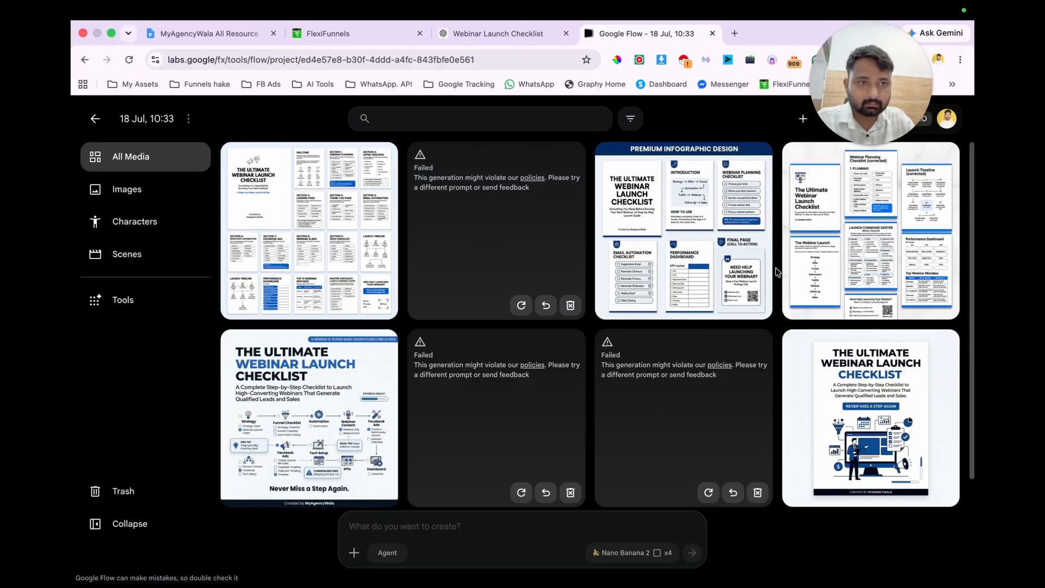
{"action": "left_click", "coordinate": [823, 245]}
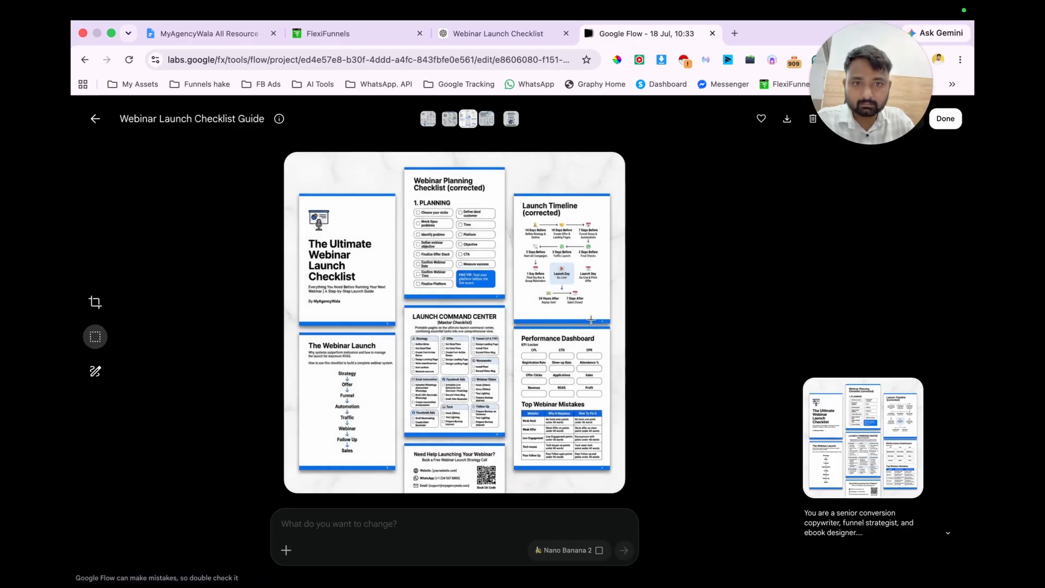
{"action": "right_click", "coordinate": [392, 282]}
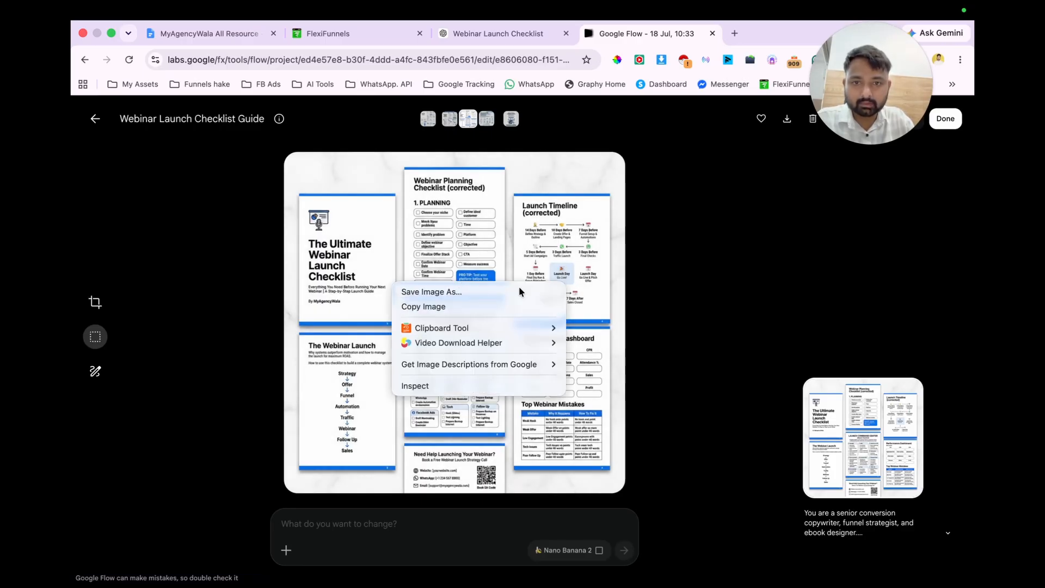
{"action": "left_click", "coordinate": [785, 119]}
{"action": "left_click", "coordinate": [784, 120]}
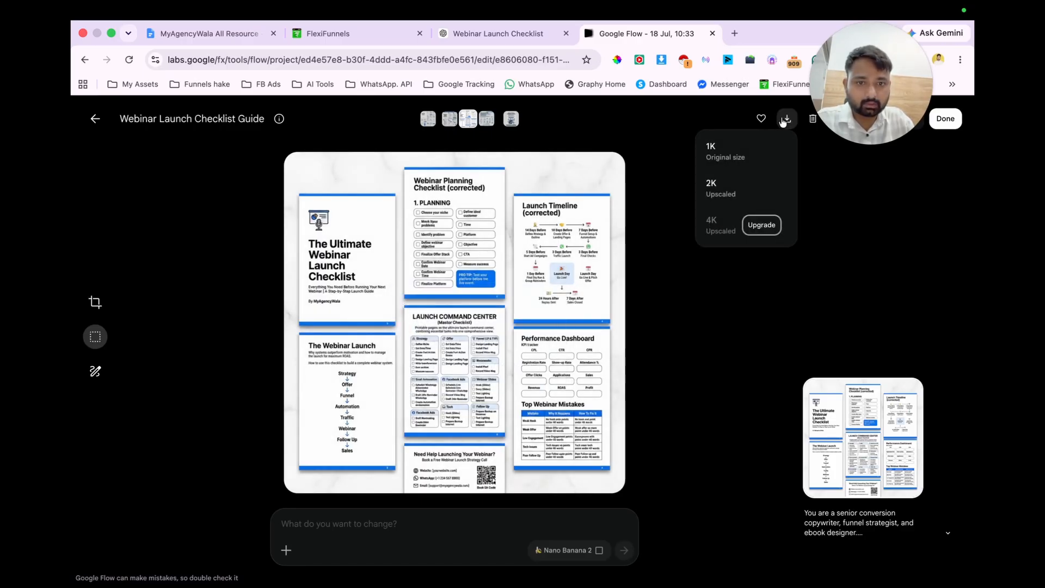
{"action": "left_click", "coordinate": [732, 155]}
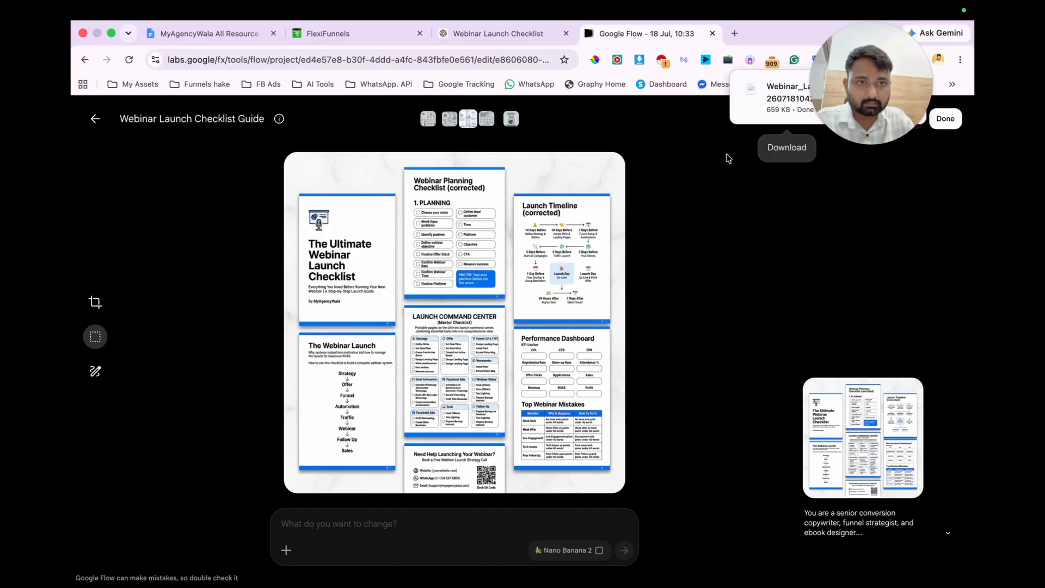
Step: Return to FlexiFunnels, show the opt-in page in mobile view, and examine its hero text and form layout
{"action": "left_click", "coordinate": [361, 39]}
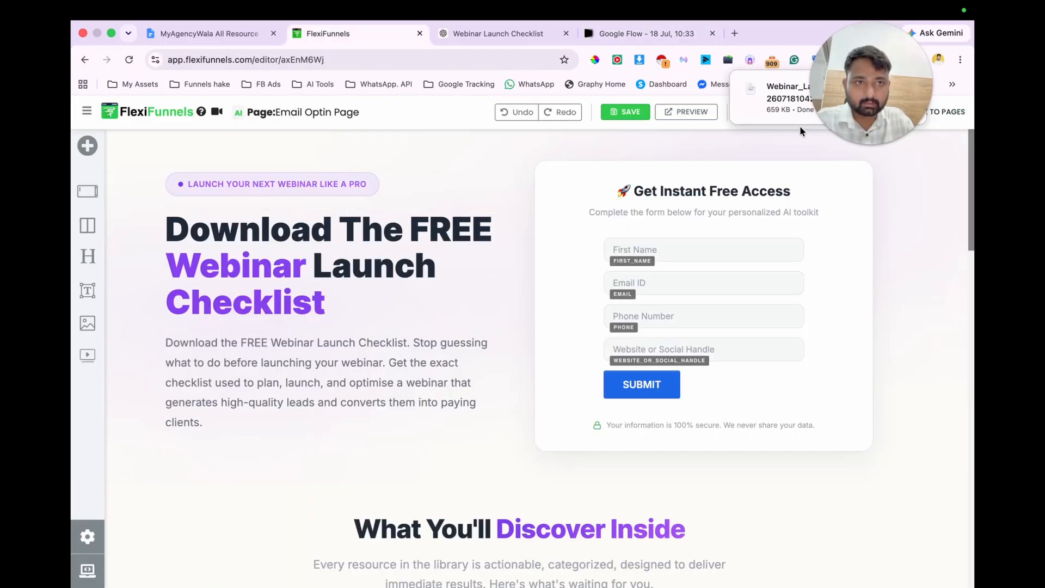
{"action": "left_click", "coordinate": [782, 88]}
{"action": "key", "text": "ctrl+Right"}
{"action": "left_click", "coordinate": [768, 111]}
{"action": "scroll", "coordinate": [502, 377], "scroll_direction": "down", "scroll_amount": 4}
{"action": "scroll", "coordinate": [504, 380], "scroll_direction": "up", "scroll_amount": 4}
{"action": "scroll", "coordinate": [504, 383], "scroll_direction": "down", "scroll_amount": 2}
{"action": "scroll", "coordinate": [504, 381], "scroll_direction": "down", "scroll_amount": 3}
{"action": "scroll", "coordinate": [523, 359], "scroll_direction": "up", "scroll_amount": 5}
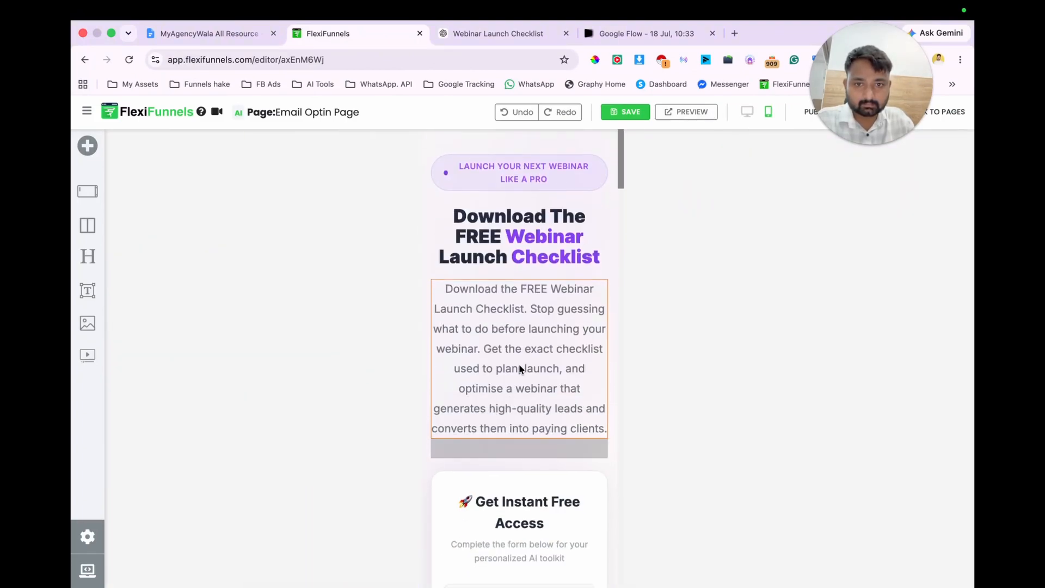
{"action": "scroll", "coordinate": [564, 385], "scroll_direction": "down", "scroll_amount": 2}
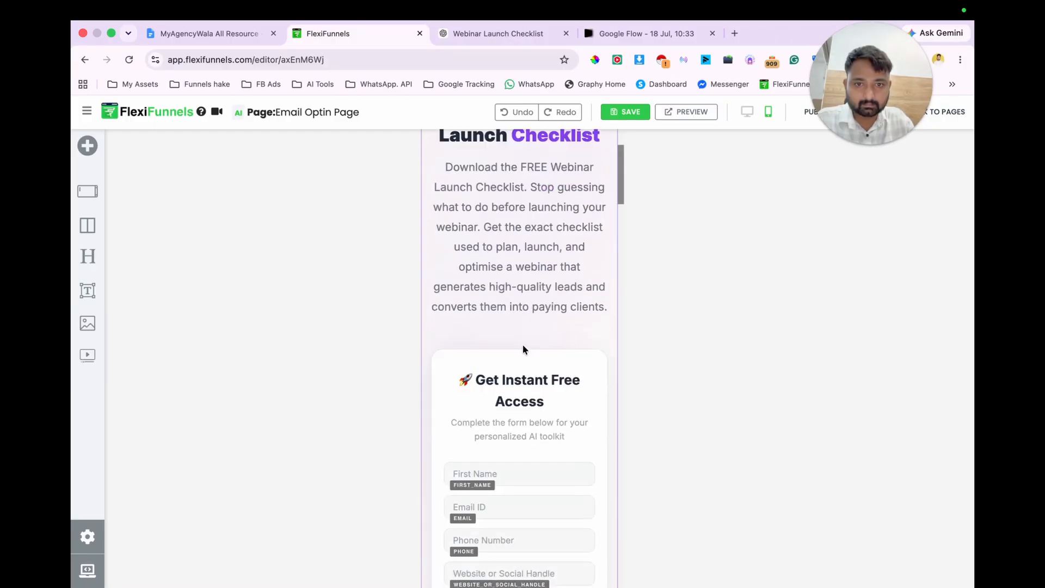
{"action": "scroll", "coordinate": [523, 344], "scroll_direction": "up", "scroll_amount": 2}
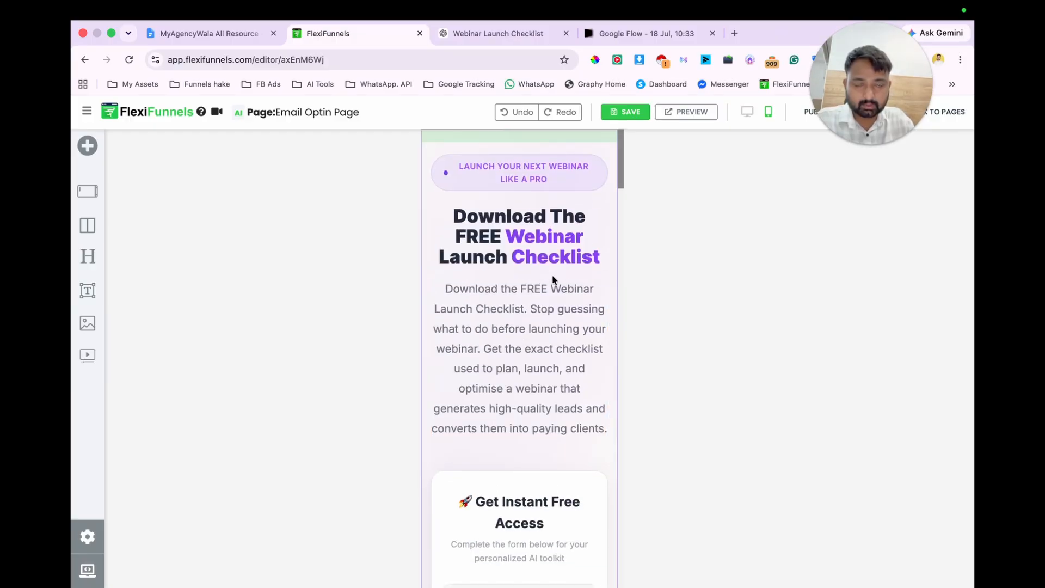
Step: Add an image element between the hero headline and its description paragraph
{"action": "left_click", "coordinate": [87, 145]}
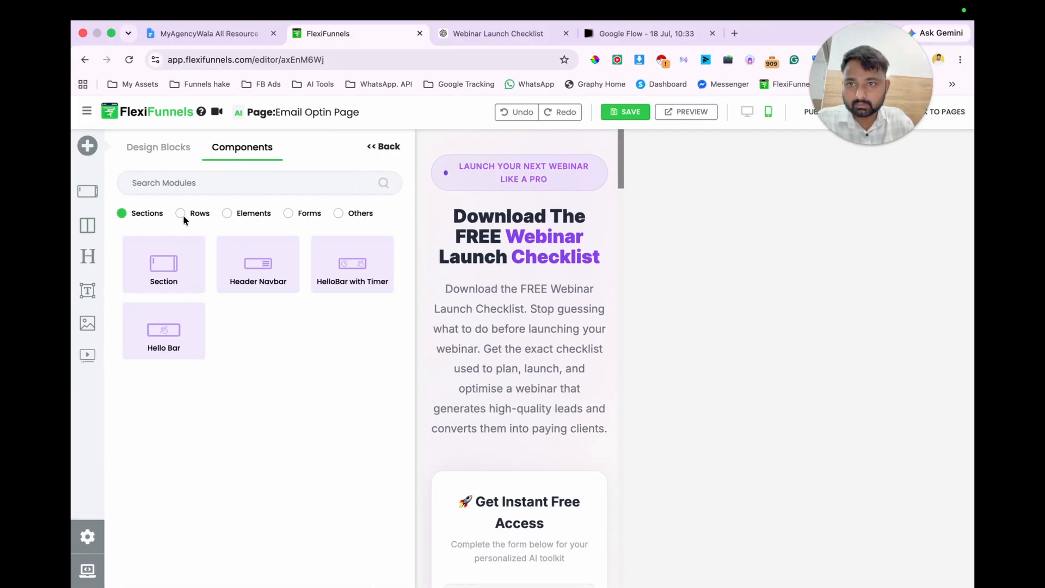
{"action": "left_click", "coordinate": [180, 213]}
{"action": "left_click", "coordinate": [228, 212]}
{"action": "left_click_drag", "start_coordinate": [176, 318], "coordinate": [533, 274]}
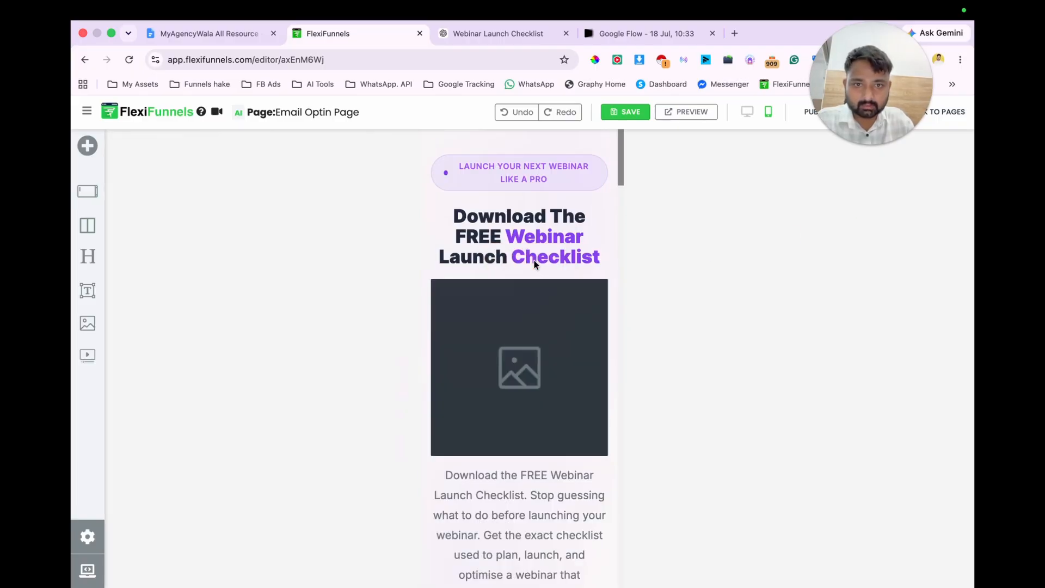
Step: Upload the downloaded Webinar Launch Checklist JPEG to the image gallery and insert it into the hero's image element
{"action": "left_click", "coordinate": [515, 342]}
{"action": "left_click", "coordinate": [847, 201]}
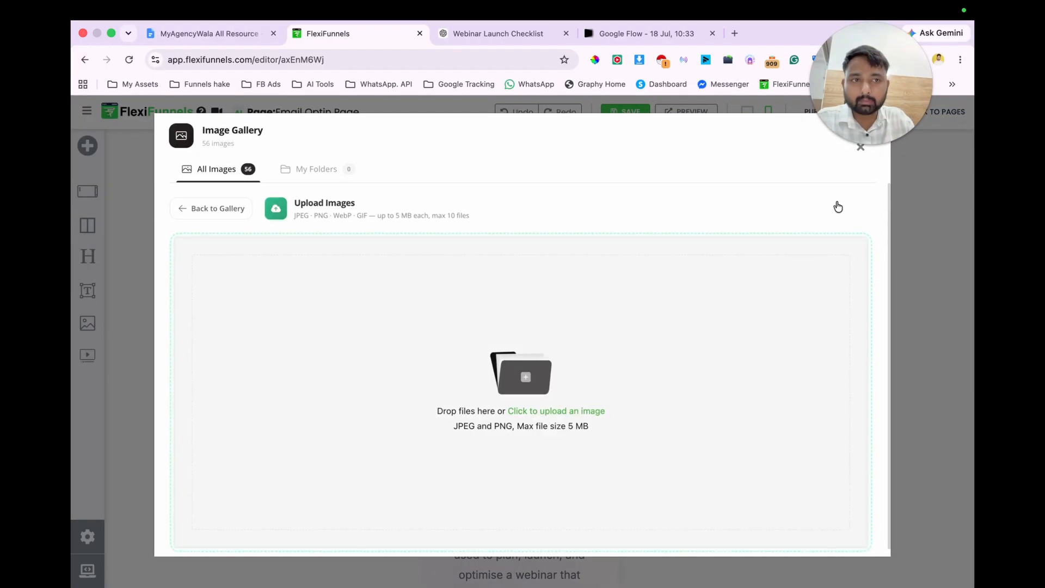
{"action": "left_click", "coordinate": [531, 411]}
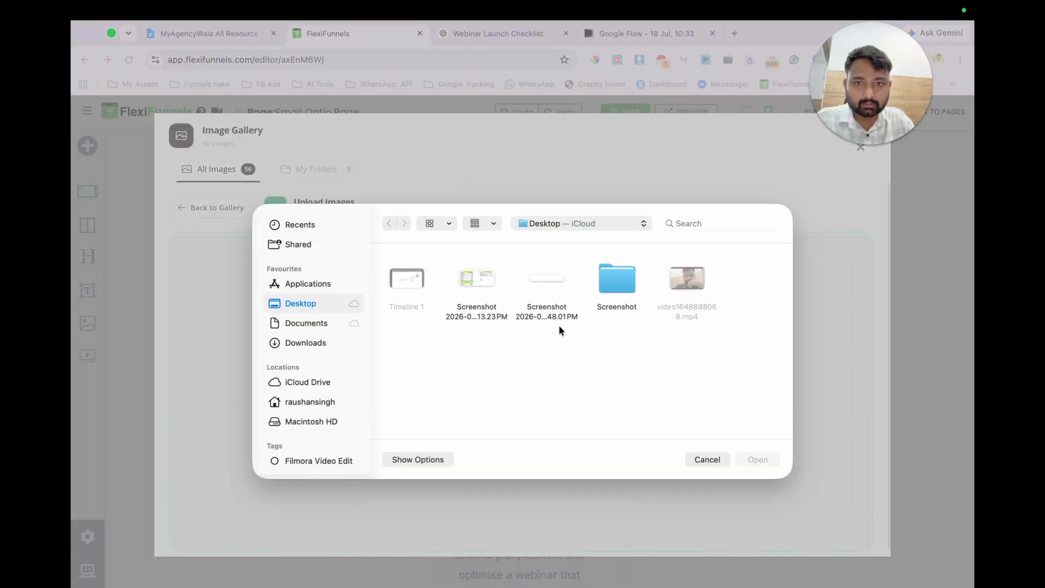
{"action": "scroll", "coordinate": [633, 378], "scroll_direction": "down", "scroll_amount": 10}
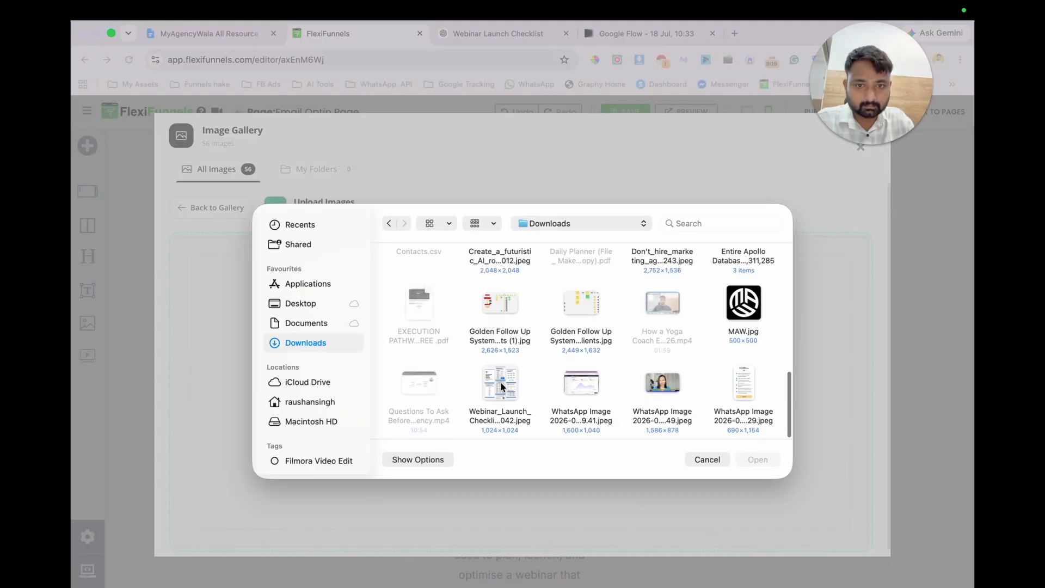
{"action": "double_click", "coordinate": [500, 382]}
{"action": "left_click", "coordinate": [234, 515]}
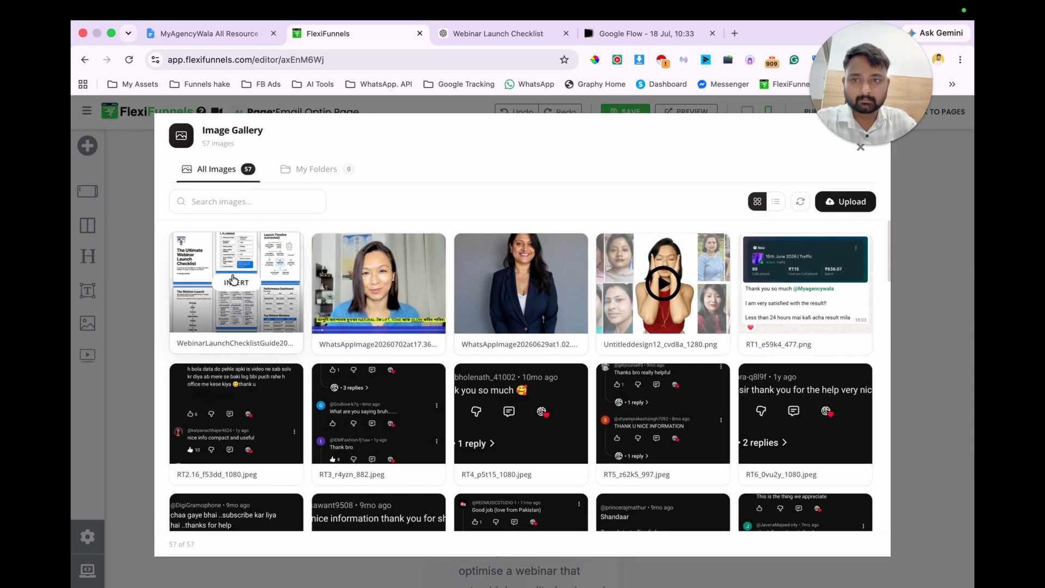
{"action": "left_click", "coordinate": [234, 280]}
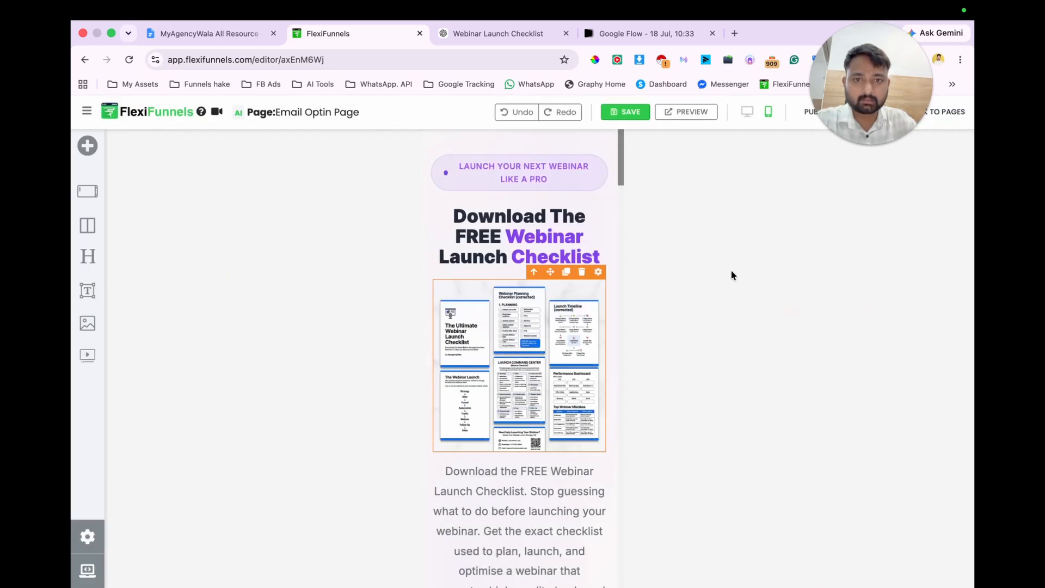
{"action": "left_click", "coordinate": [599, 195]}
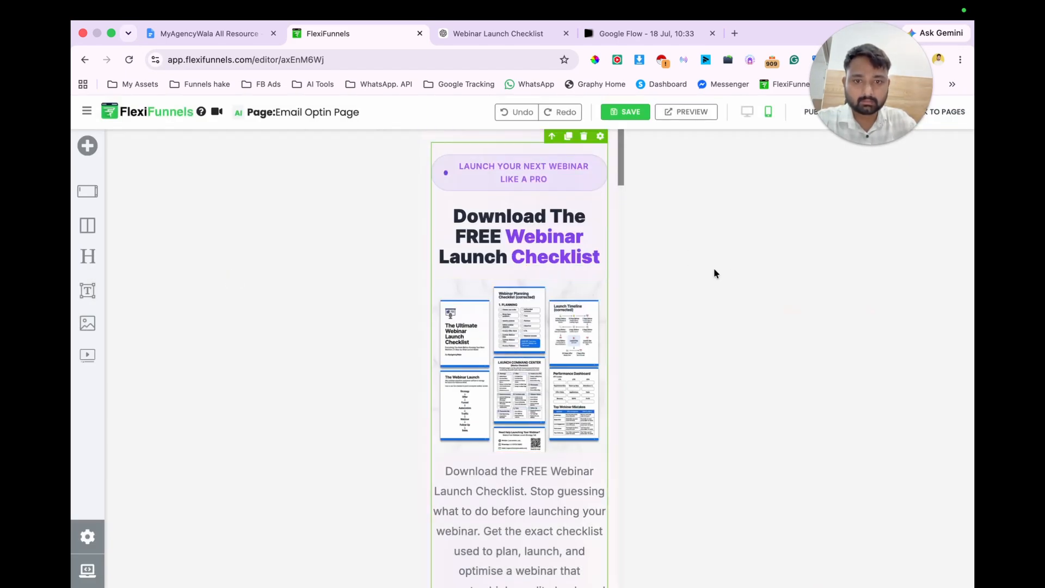
Step: Delete the "Complete the form below for your personalized AI toolkit" text under the "Get Instant Free Access" heading
{"action": "scroll", "coordinate": [564, 479], "scroll_direction": "down", "scroll_amount": 5}
{"action": "scroll", "coordinate": [564, 479], "scroll_direction": "up", "scroll_amount": 5}
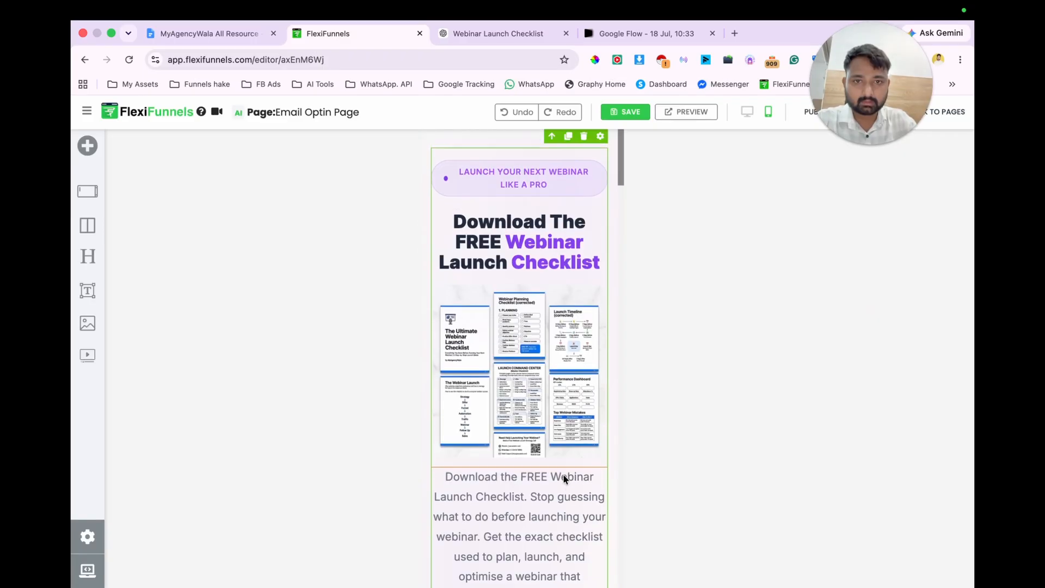
{"action": "scroll", "coordinate": [564, 461], "scroll_direction": "down", "scroll_amount": 2}
{"action": "scroll", "coordinate": [565, 462], "scroll_direction": "down", "scroll_amount": 6}
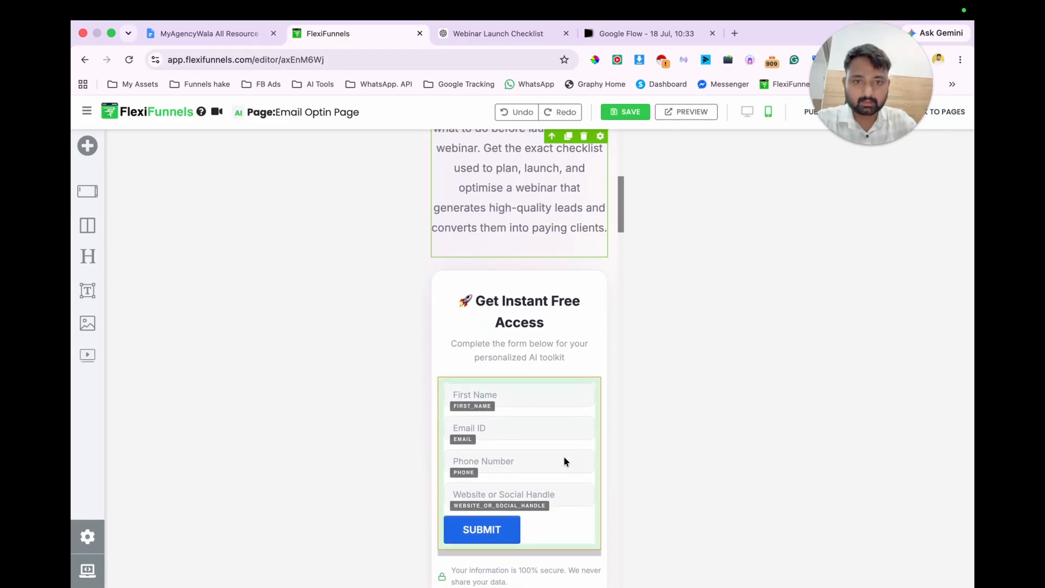
{"action": "scroll", "coordinate": [563, 461], "scroll_direction": "down", "scroll_amount": 1}
{"action": "left_click", "coordinate": [521, 326]}
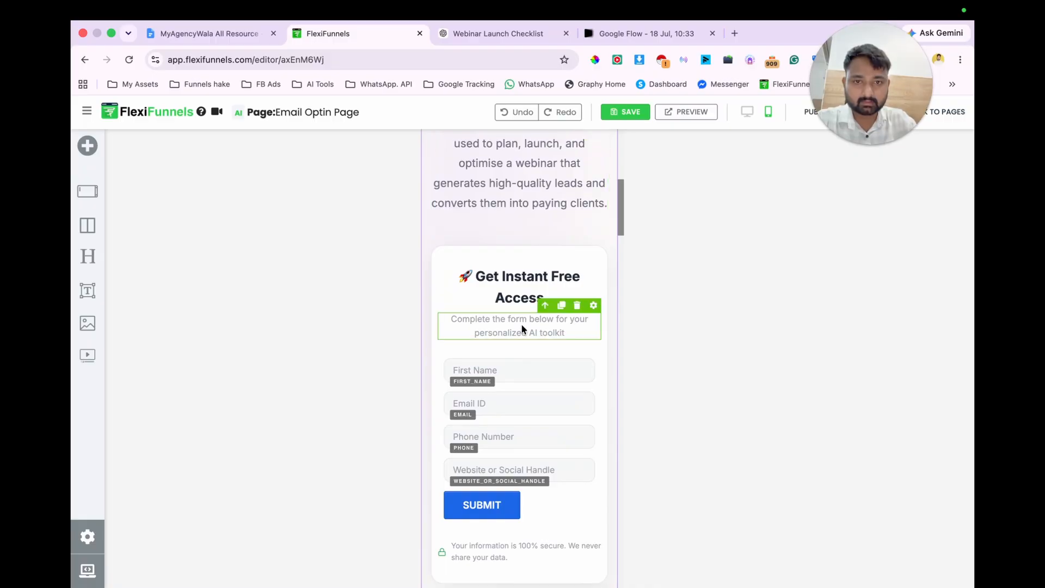
{"action": "left_click", "coordinate": [577, 305]}
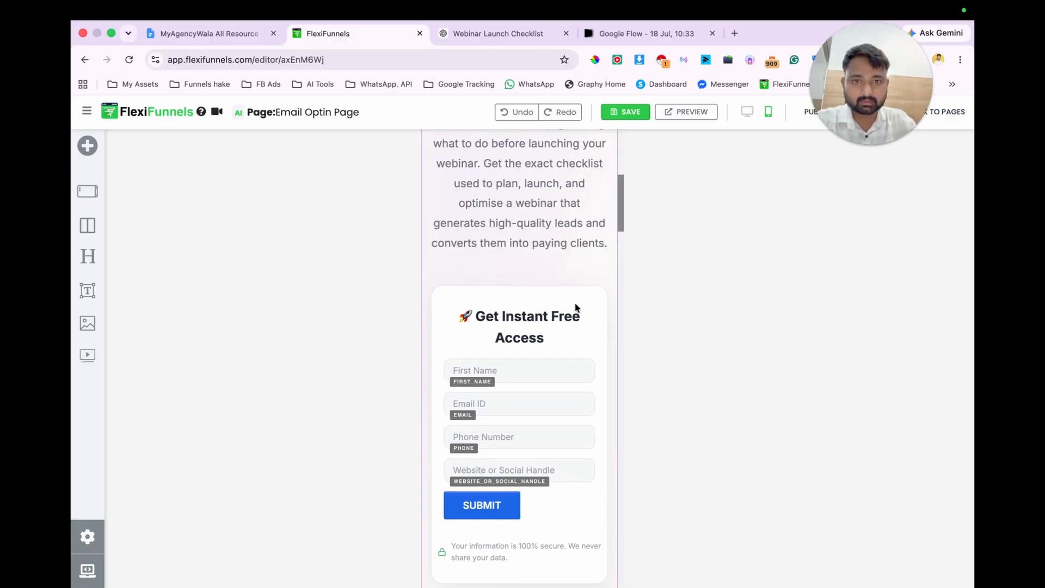
Step: Review the mobile layout of the sections below the opt-in form, down to the FAQ
{"action": "scroll", "coordinate": [609, 341], "scroll_direction": "down", "scroll_amount": 5}
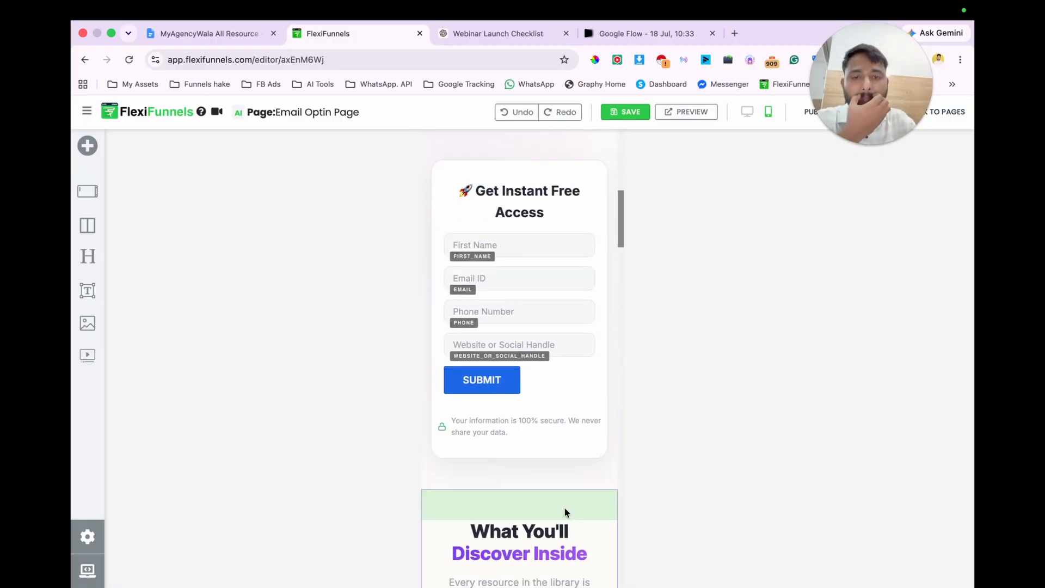
{"action": "scroll", "coordinate": [565, 508], "scroll_direction": "down", "scroll_amount": 2}
{"action": "scroll", "coordinate": [564, 509], "scroll_direction": "down", "scroll_amount": 20}
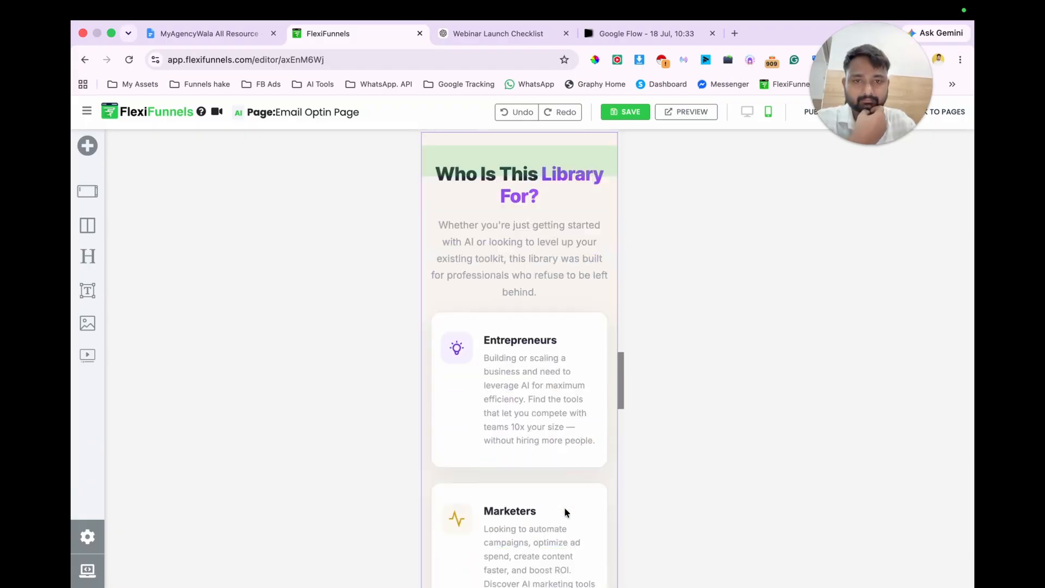
{"action": "scroll", "coordinate": [564, 507], "scroll_direction": "down", "scroll_amount": 10}
{"action": "scroll", "coordinate": [564, 507], "scroll_direction": "up", "scroll_amount": 6}
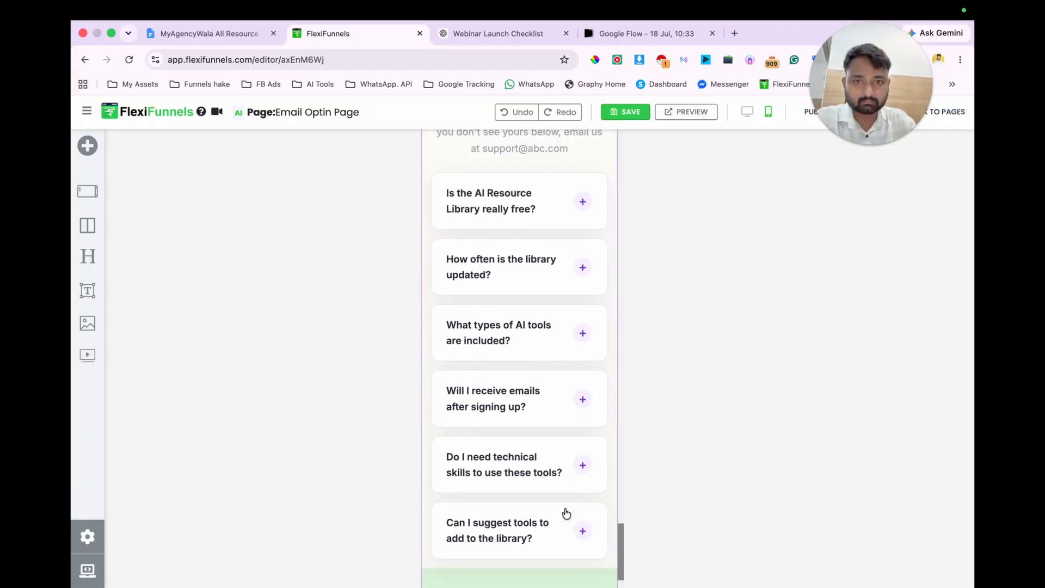
Step: Delete the Automation Enthusiasts card from the "Who Is This Library For?" section in the mobile layout
{"action": "scroll", "coordinate": [564, 507], "scroll_direction": "up", "scroll_amount": 10}
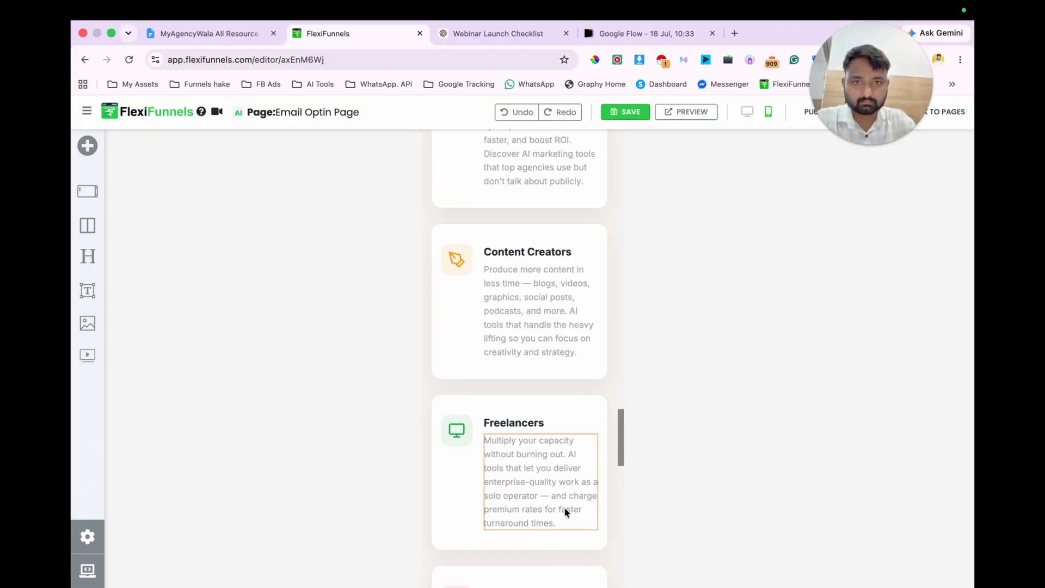
{"action": "scroll", "coordinate": [563, 507], "scroll_direction": "down", "scroll_amount": 8}
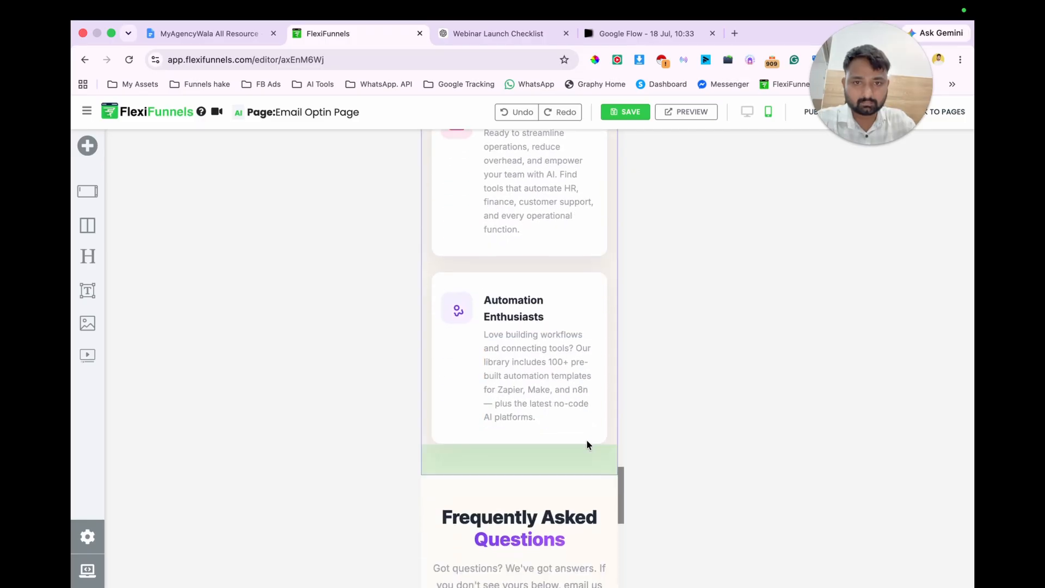
{"action": "left_click", "coordinate": [580, 267]}
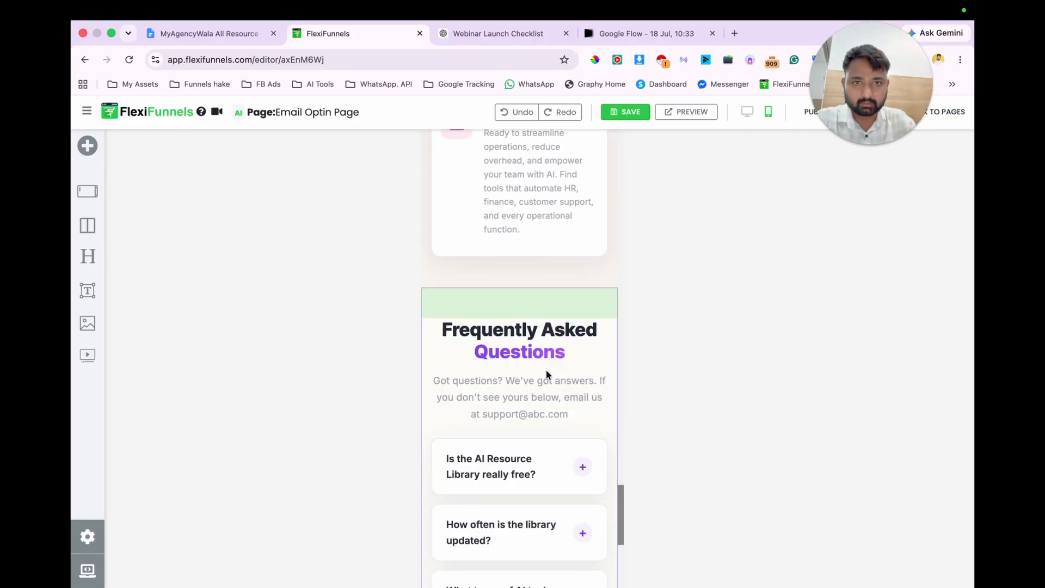
Step: Remove the word "Library" from the audience section's heading so it reads "Who Is This For?"
{"action": "scroll", "coordinate": [546, 374], "scroll_direction": "up", "scroll_amount": 8}
{"action": "scroll", "coordinate": [547, 375], "scroll_direction": "up", "scroll_amount": 7}
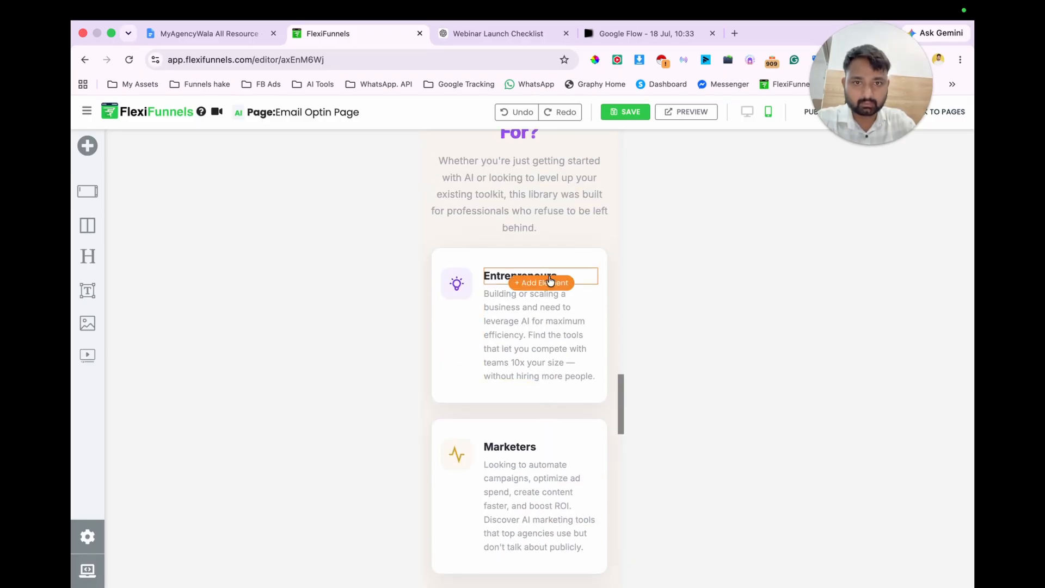
{"action": "scroll", "coordinate": [469, 356], "scroll_direction": "down", "scroll_amount": 12}
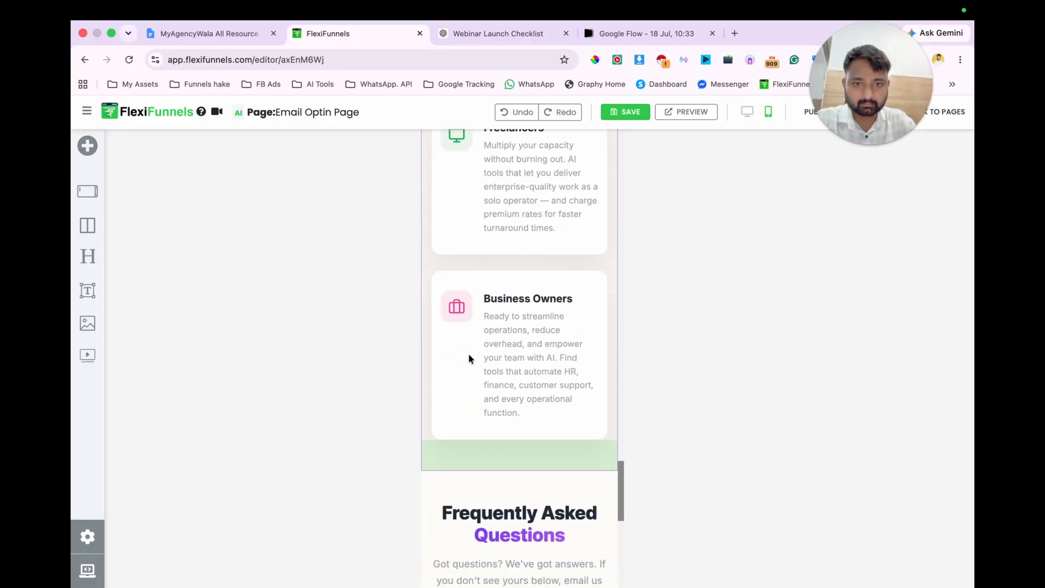
{"action": "scroll", "coordinate": [469, 358], "scroll_direction": "up", "scroll_amount": 15}
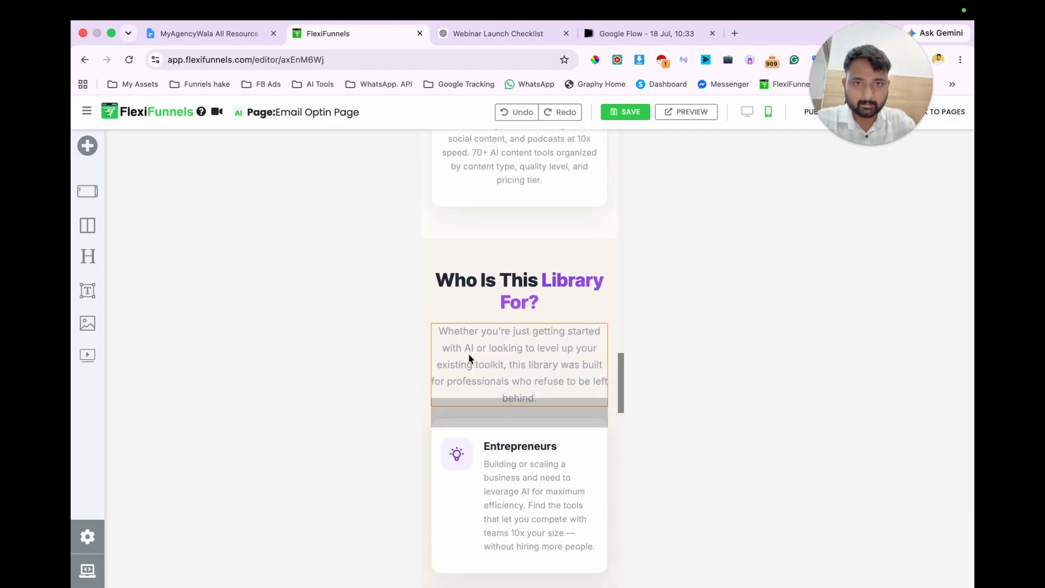
{"action": "scroll", "coordinate": [468, 357], "scroll_direction": "down", "scroll_amount": 1}
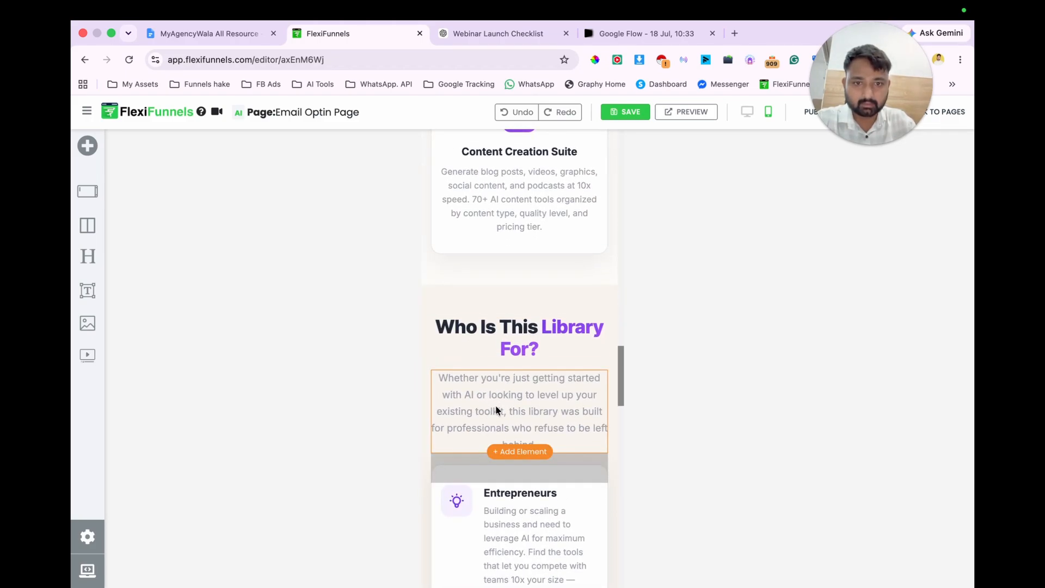
{"action": "scroll", "coordinate": [515, 401], "scroll_direction": "down", "scroll_amount": 1}
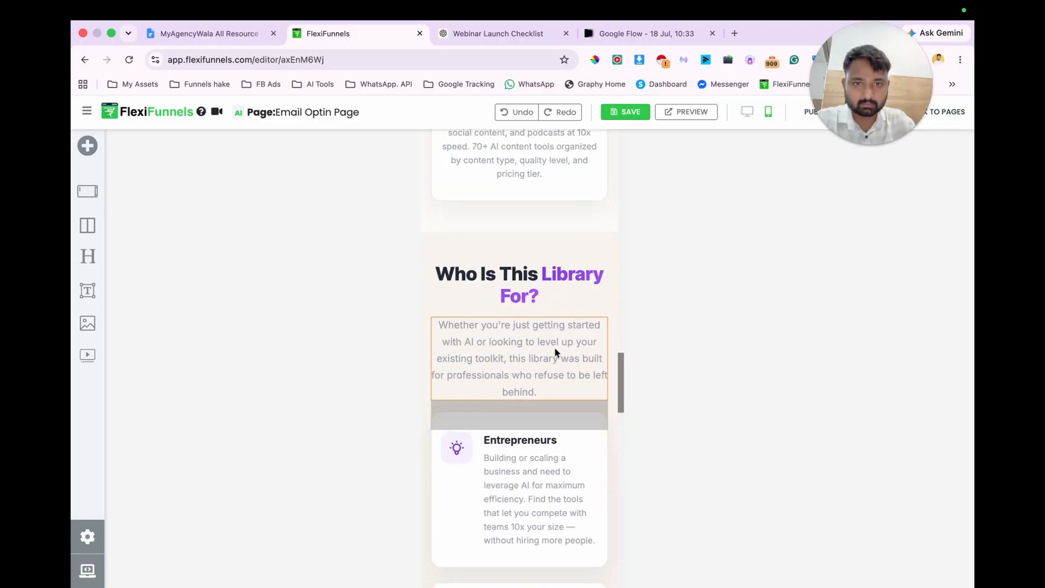
{"action": "left_click", "coordinate": [567, 274]}
{"action": "double_click", "coordinate": [568, 273]}
{"action": "key", "text": "BackSpace"}
{"action": "left_click", "coordinate": [527, 320]}
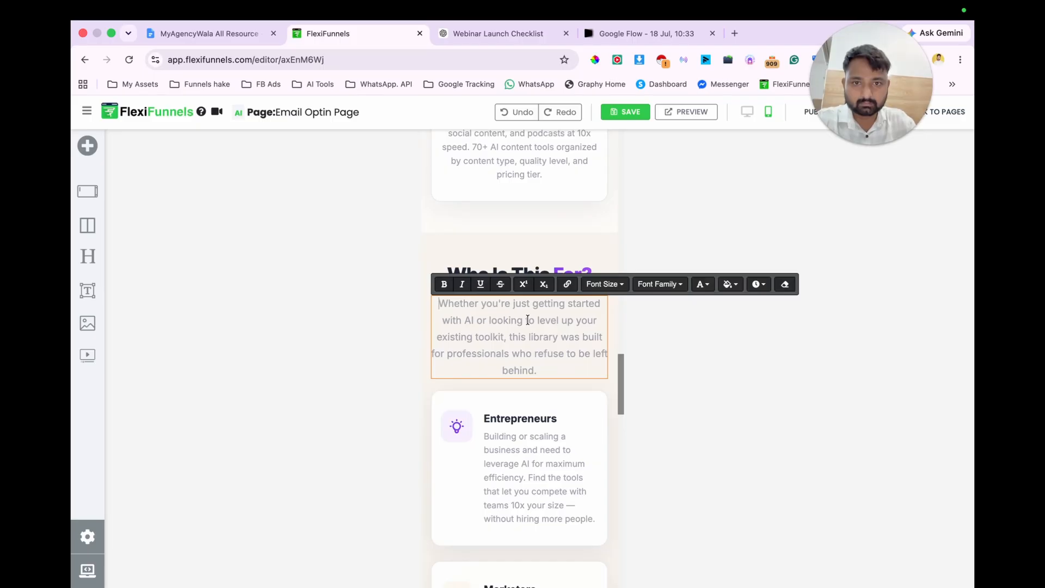
Step: Copy the "Who Is This For?" heading and ask ChatGPT "give me answere of this - Who Is This For?"
{"action": "scroll", "coordinate": [528, 320], "scroll_direction": "down", "scroll_amount": 1}
{"action": "left_click", "coordinate": [514, 252]}
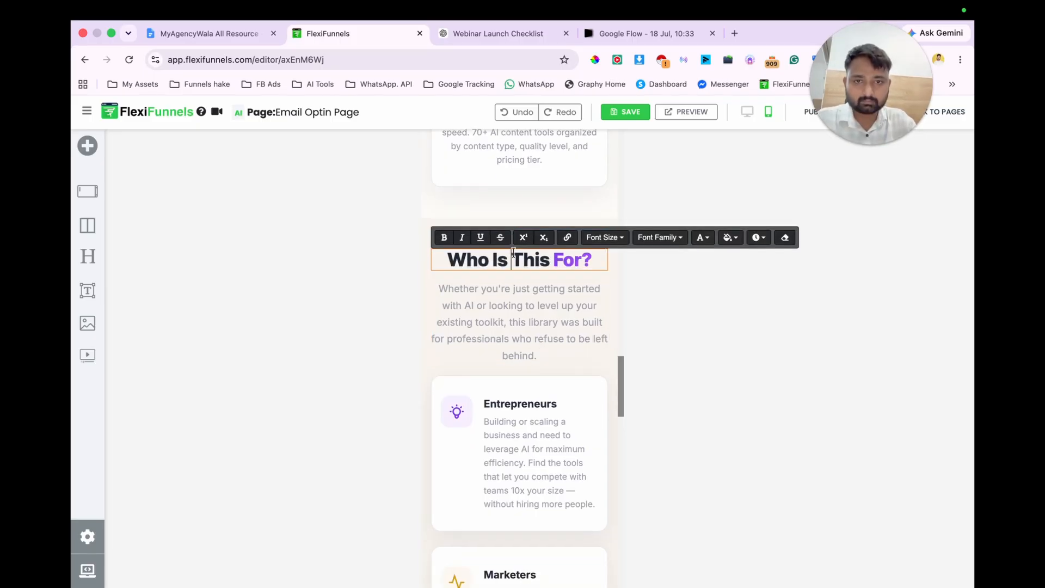
{"action": "triple_click", "coordinate": [514, 252]}
{"action": "left_click", "coordinate": [494, 32]}
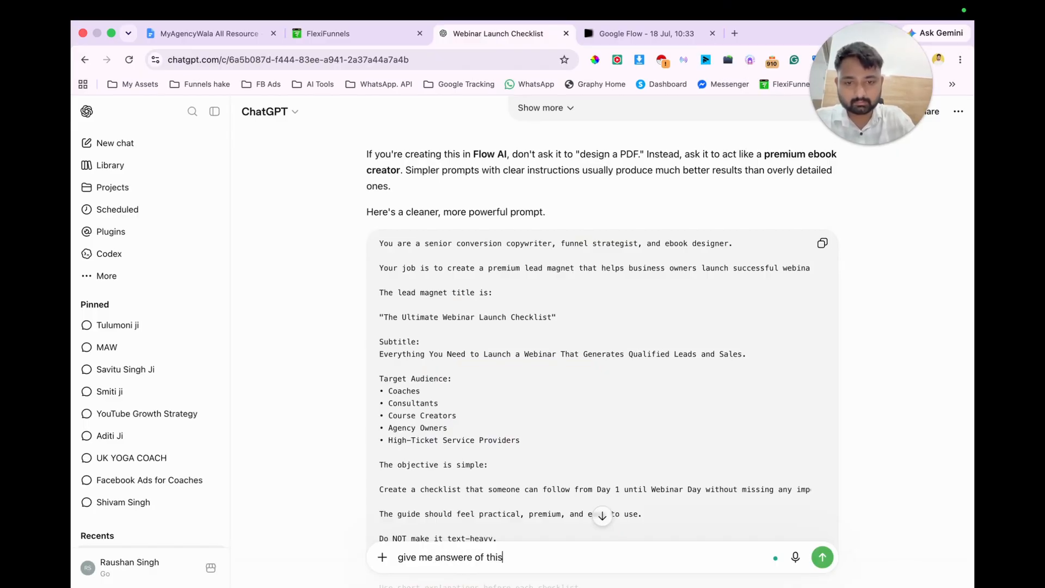
{"action": "key", "text": "Return"}
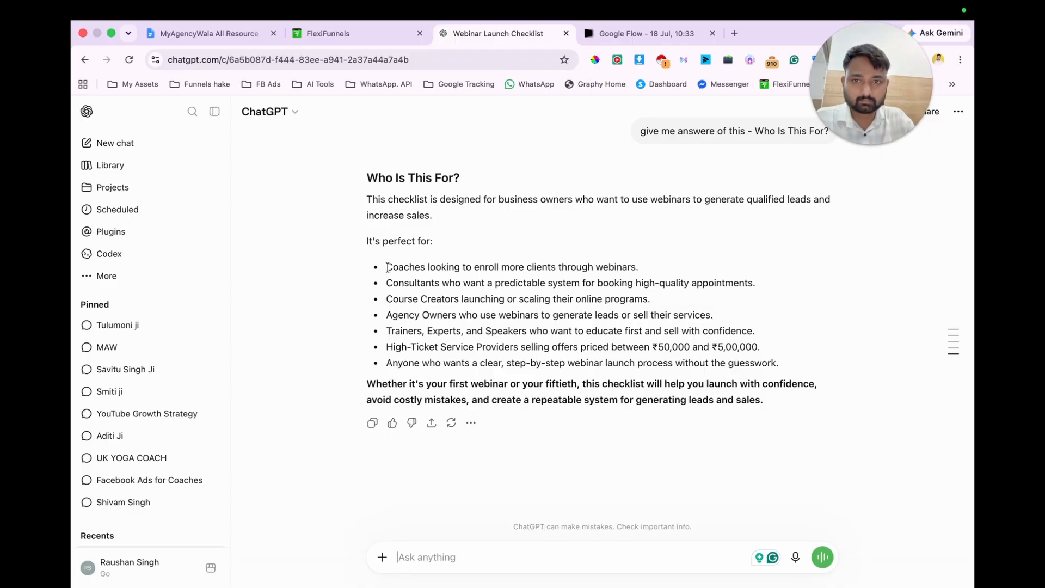
Step: Replace the paragraph under the FlexiFunnels page's "Who Is This For?" heading with ChatGPT's opening sentence, "This checklist is designed for business owners..."
{"action": "left_click_drag", "start_coordinate": [363, 197], "coordinate": [434, 220]}
{"action": "key", "text": "super+c"}
{"action": "left_click", "coordinate": [358, 34]}
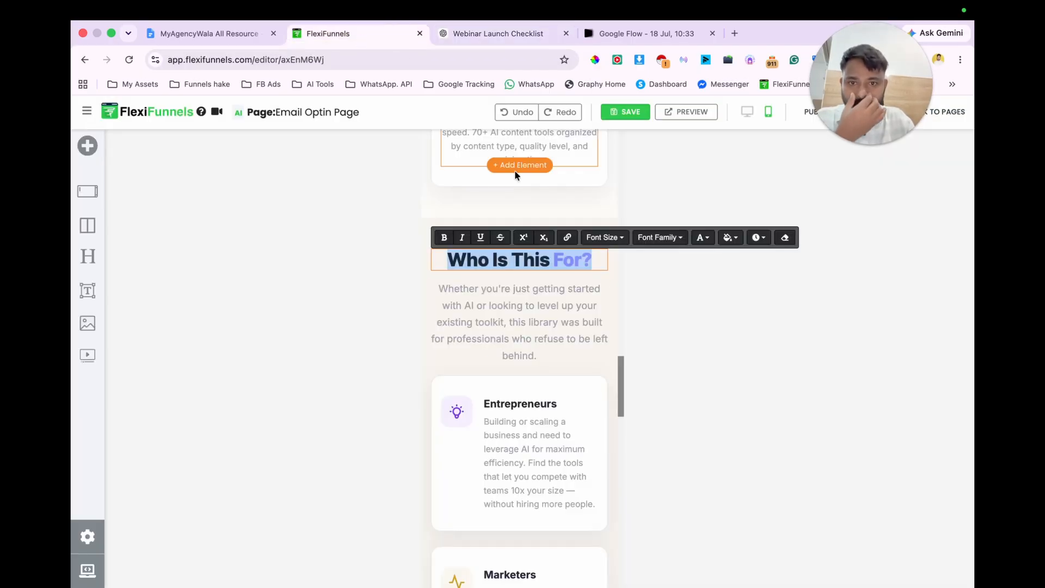
{"action": "triple_click", "coordinate": [548, 309]}
{"action": "key", "text": "super+v"}
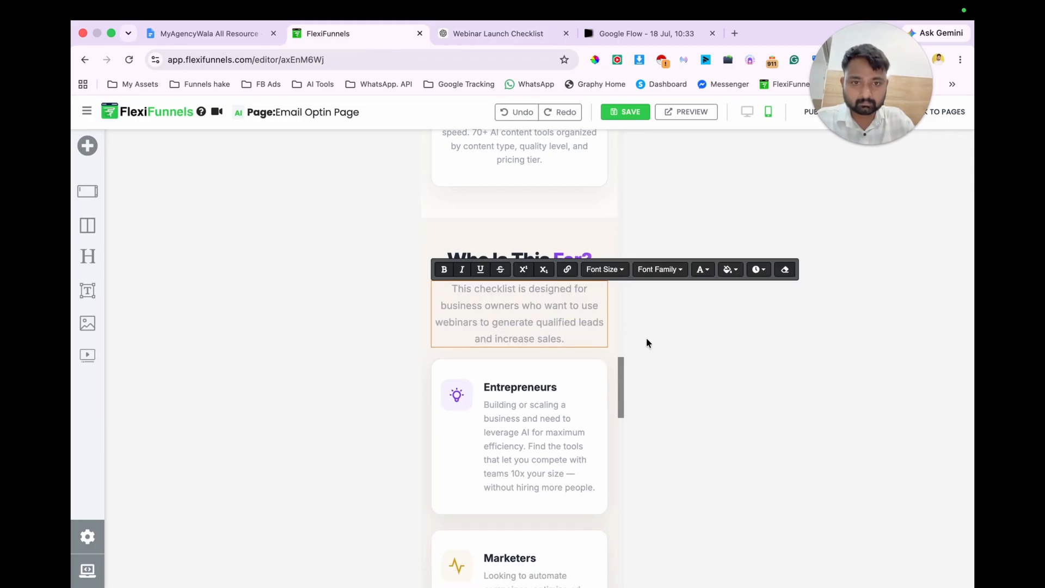
{"action": "left_click", "coordinate": [689, 321]}
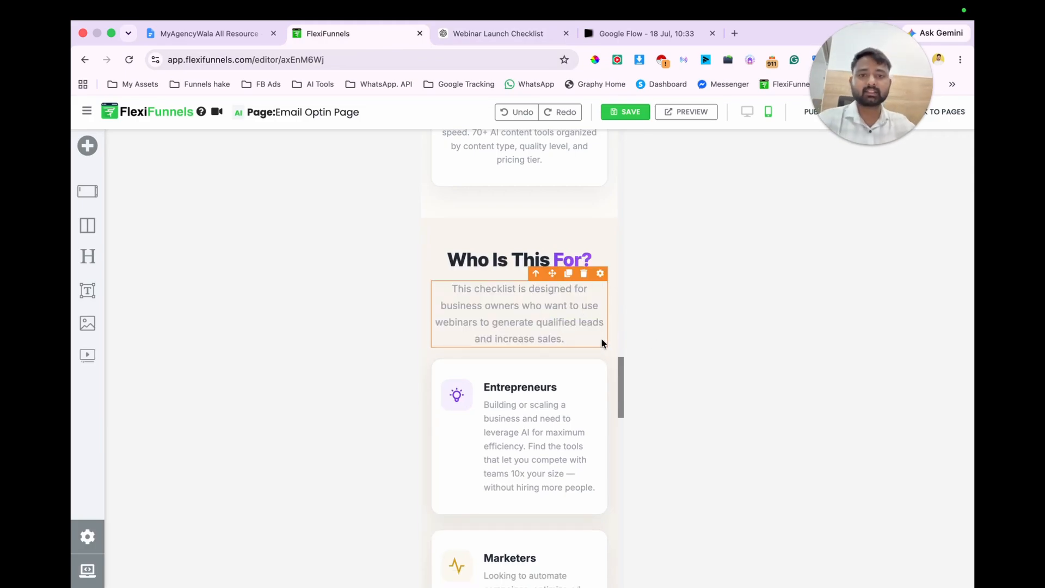
Step: Paste ChatGPT's "It's perfect for" list back into the chat, request "give me headline and sub headline", and review the suggested options
{"action": "scroll", "coordinate": [578, 430], "scroll_direction": "down", "scroll_amount": 3}
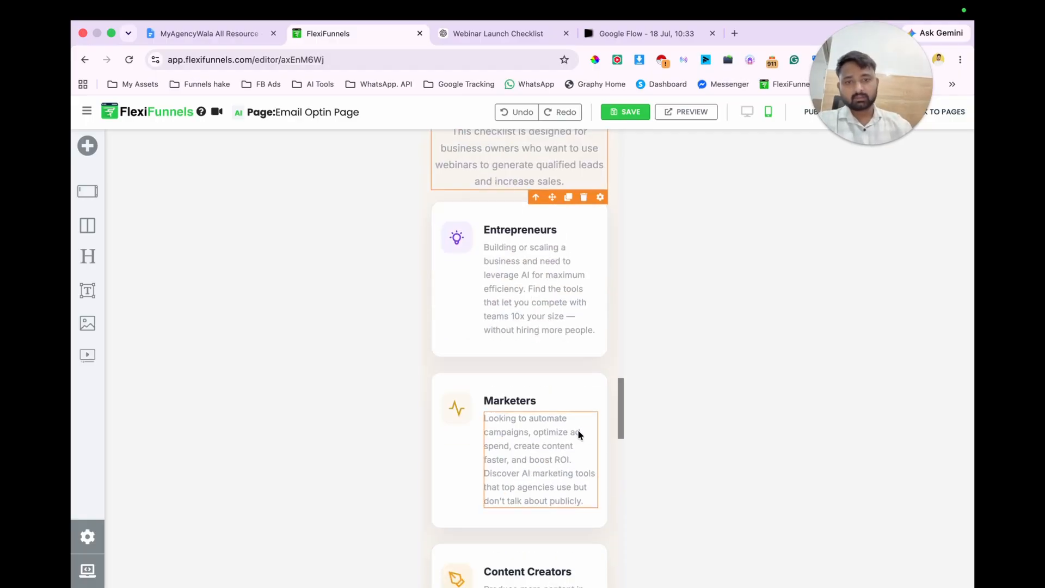
{"action": "scroll", "coordinate": [577, 429], "scroll_direction": "down", "scroll_amount": 4}
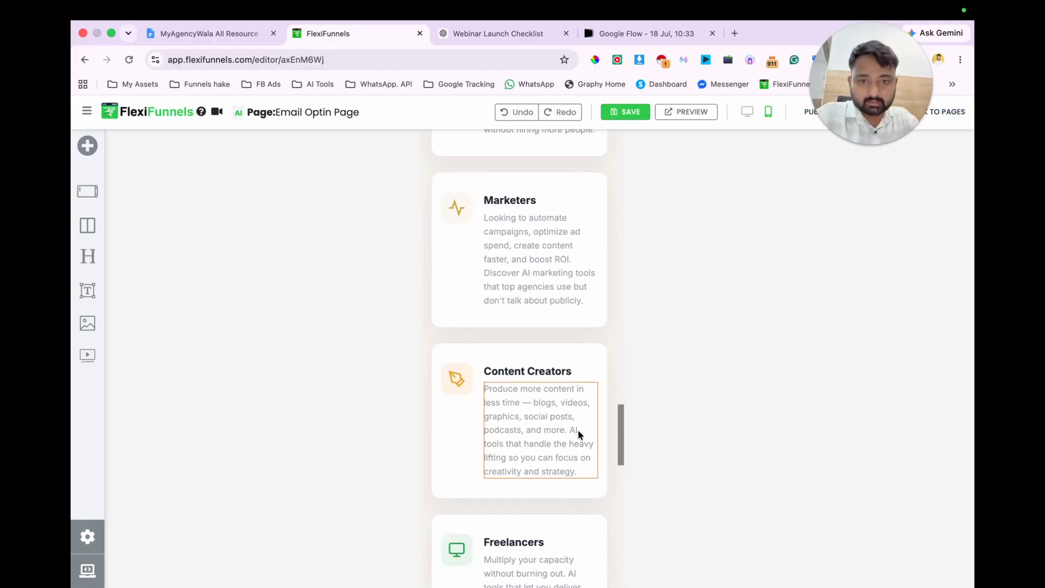
{"action": "left_click", "coordinate": [549, 34]}
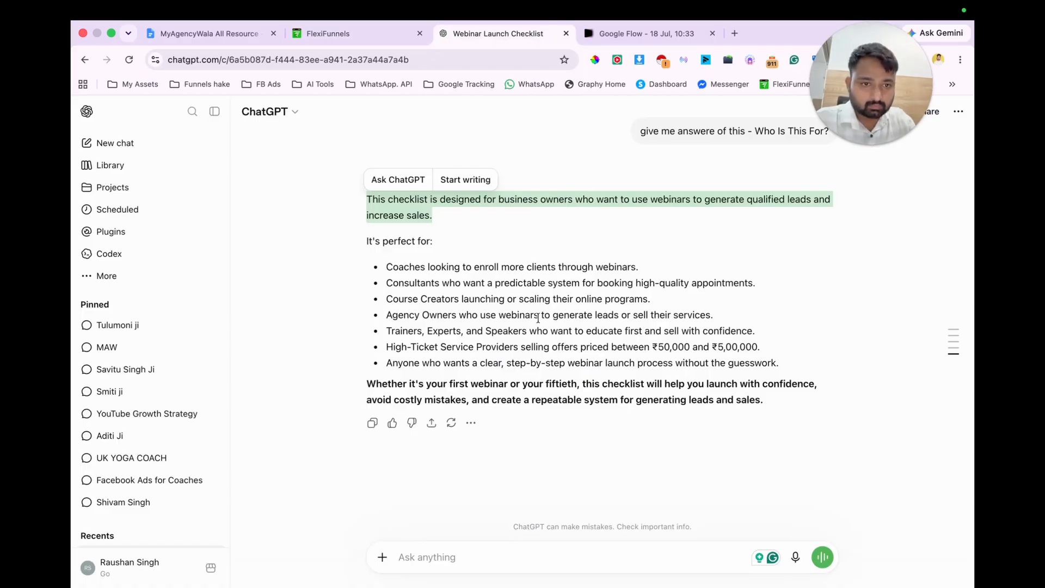
{"action": "left_click_drag", "start_coordinate": [362, 243], "coordinate": [790, 359]}
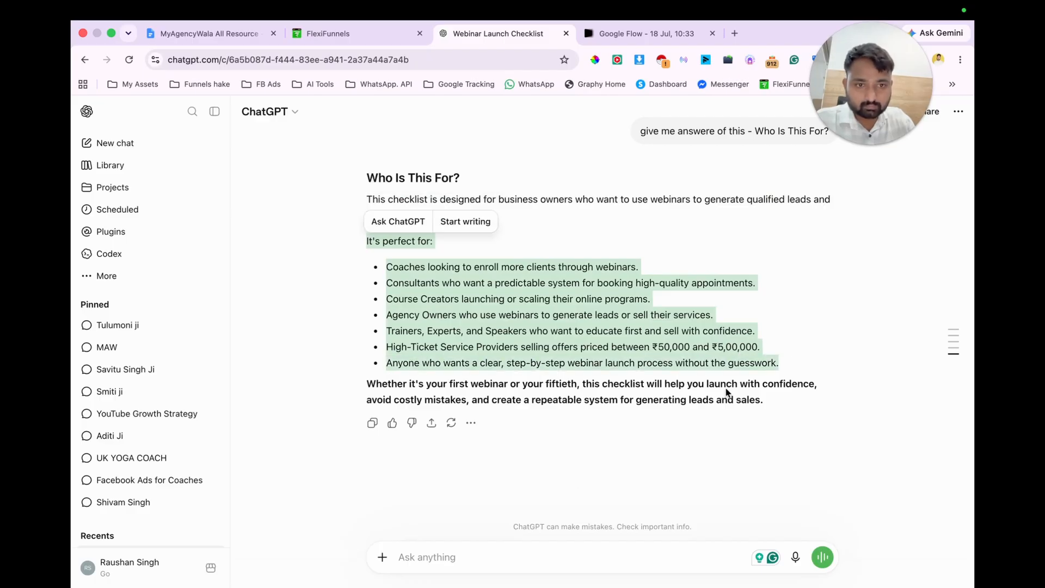
{"action": "key", "text": "ctrl+c"}
{"action": "left_click", "coordinate": [495, 556]}
{"action": "key", "text": "ctrl+v"}
{"action": "type", "text": "gi"}
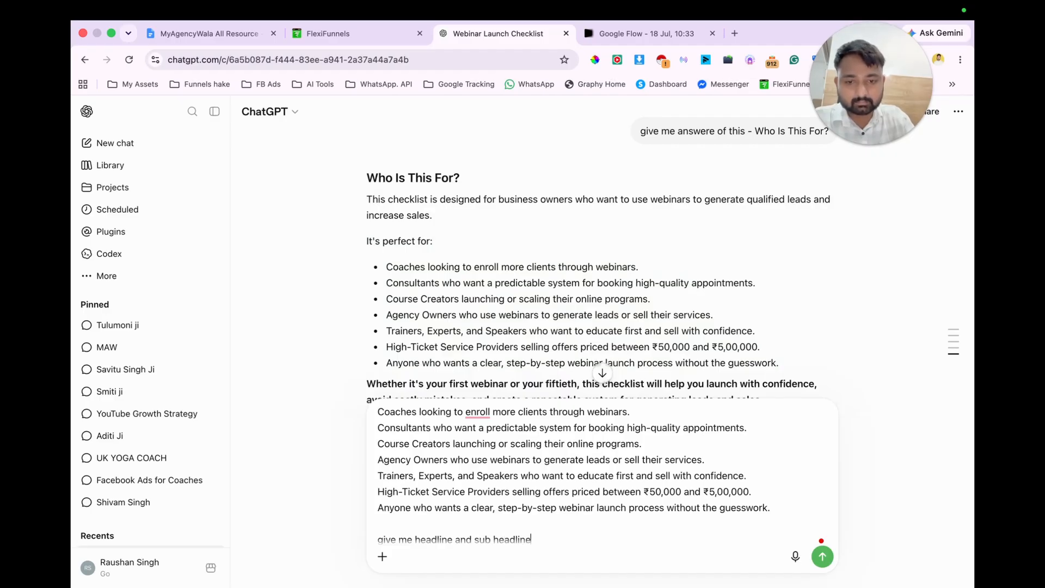
{"action": "key", "text": "Return"}
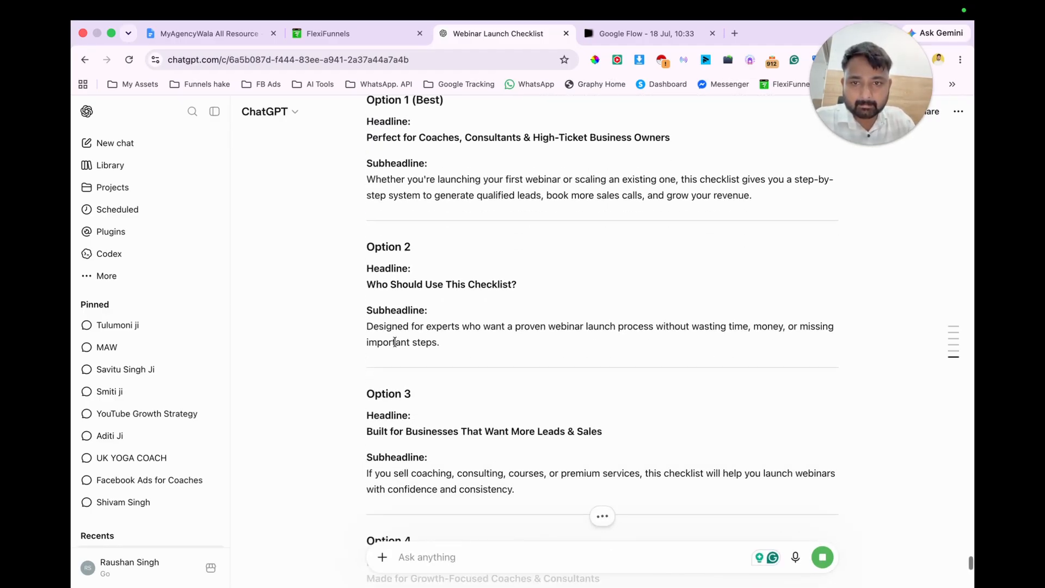
{"action": "scroll", "coordinate": [395, 341], "scroll_direction": "down", "scroll_amount": 2}
{"action": "scroll", "coordinate": [396, 344], "scroll_direction": "down", "scroll_amount": 5}
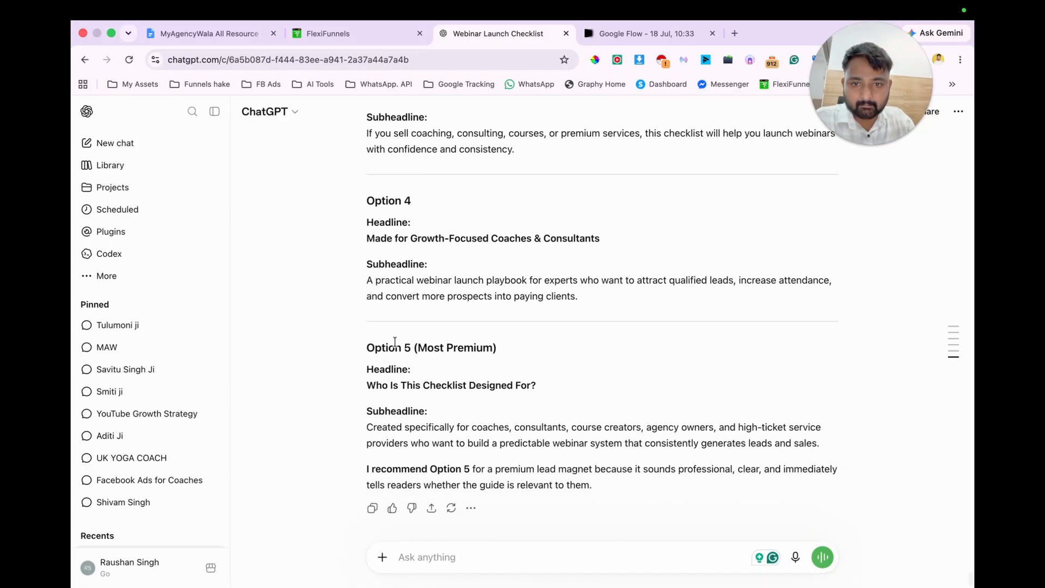
{"action": "scroll", "coordinate": [394, 342], "scroll_direction": "up", "scroll_amount": 20}
{"action": "scroll", "coordinate": [439, 332], "scroll_direction": "down", "scroll_amount": 14}
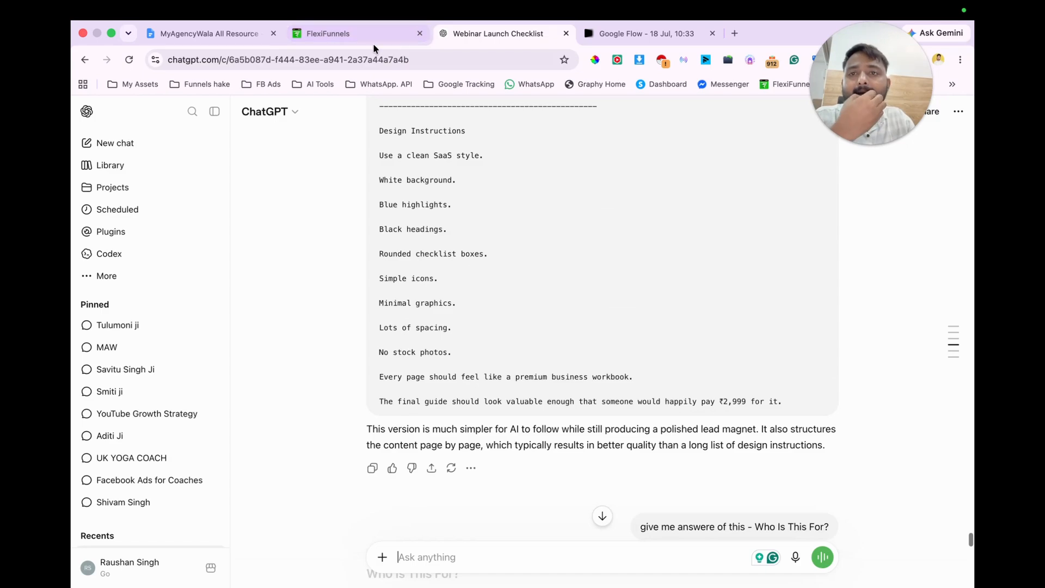
Step: Switch back to FlexiFunnels and review the opt-in page from hero to footer in the desktop layout
{"action": "left_click", "coordinate": [355, 33]}
{"action": "scroll", "coordinate": [501, 384], "scroll_direction": "down", "scroll_amount": 15}
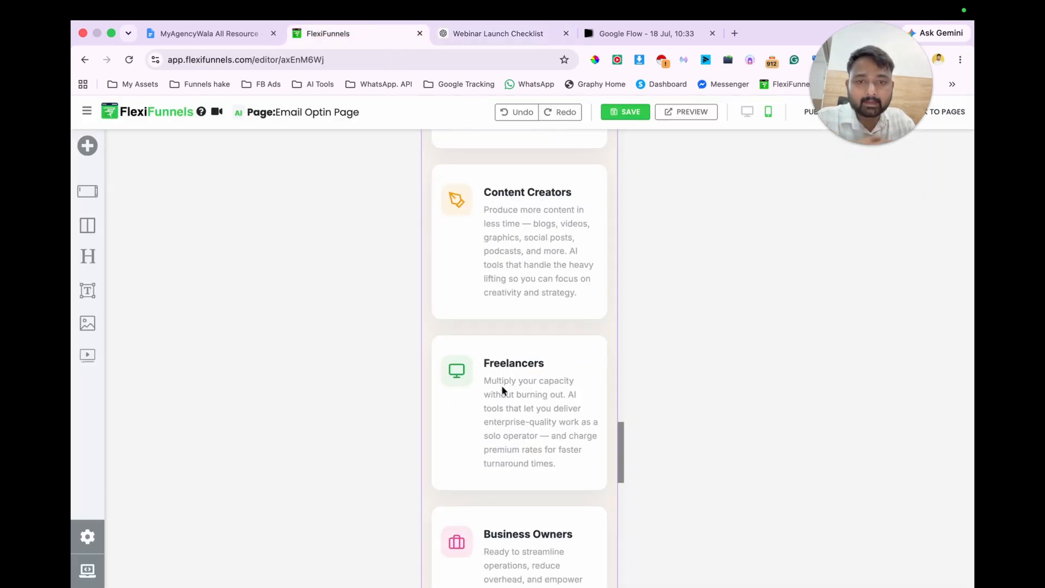
{"action": "left_click", "coordinate": [746, 111]}
{"action": "scroll", "coordinate": [514, 360], "scroll_direction": "up", "scroll_amount": 20}
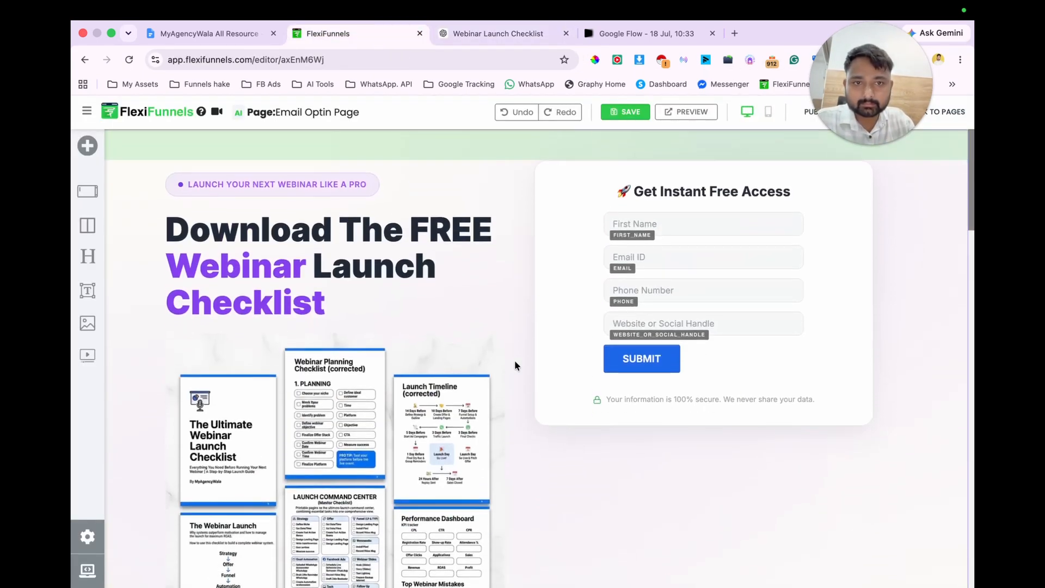
{"action": "scroll", "coordinate": [515, 361], "scroll_direction": "down", "scroll_amount": 6}
{"action": "scroll", "coordinate": [514, 360], "scroll_direction": "up", "scroll_amount": 6}
{"action": "scroll", "coordinate": [514, 361], "scroll_direction": "down", "scroll_amount": 2}
{"action": "scroll", "coordinate": [514, 360], "scroll_direction": "up", "scroll_amount": 2}
Step: In the mobile layout, set the font size of the "Your information is 100% secure" text below the form to 8 px
{"action": "left_click", "coordinate": [768, 112]}
{"action": "scroll", "coordinate": [491, 340], "scroll_direction": "down", "scroll_amount": 8}
{"action": "left_click", "coordinate": [507, 276]}
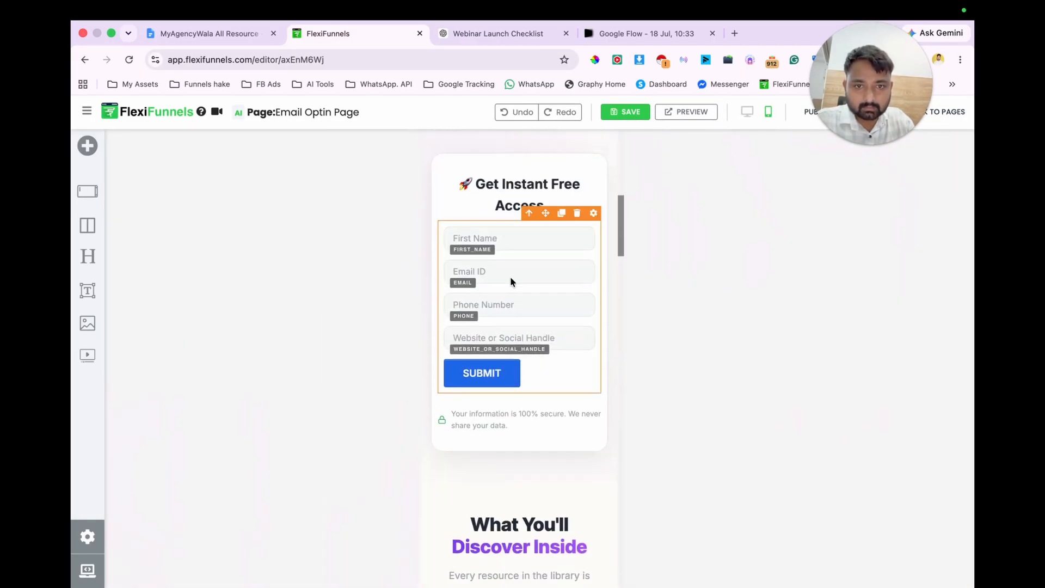
{"action": "left_click", "coordinate": [594, 217]}
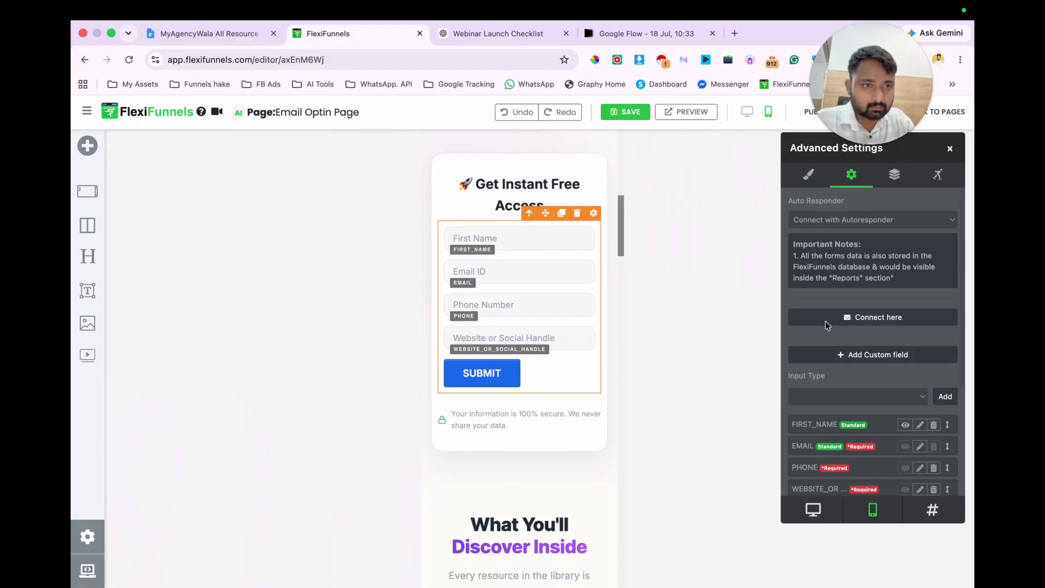
{"action": "left_click", "coordinate": [805, 187]}
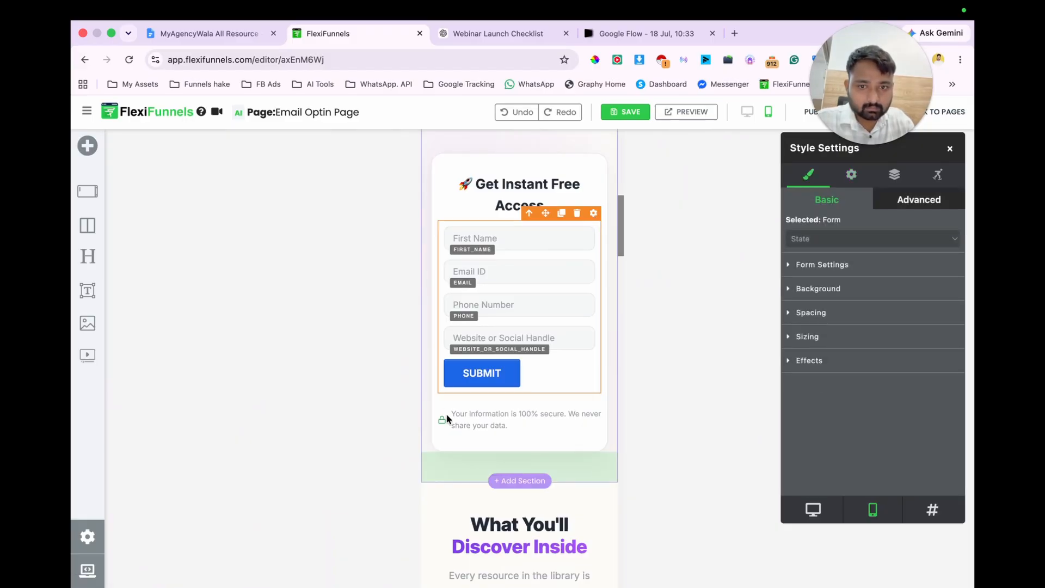
{"action": "left_click", "coordinate": [477, 413]}
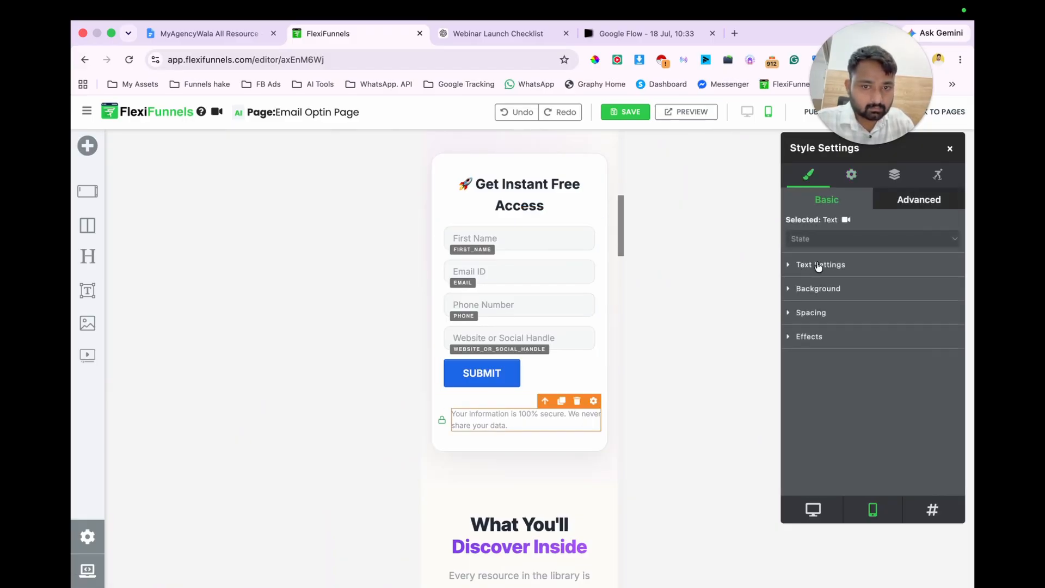
{"action": "left_click", "coordinate": [819, 265]}
{"action": "left_click", "coordinate": [953, 406]}
{"action": "left_click", "coordinate": [953, 405]}
{"action": "left_click", "coordinate": [953, 405]}
{"action": "left_click", "coordinate": [953, 406]}
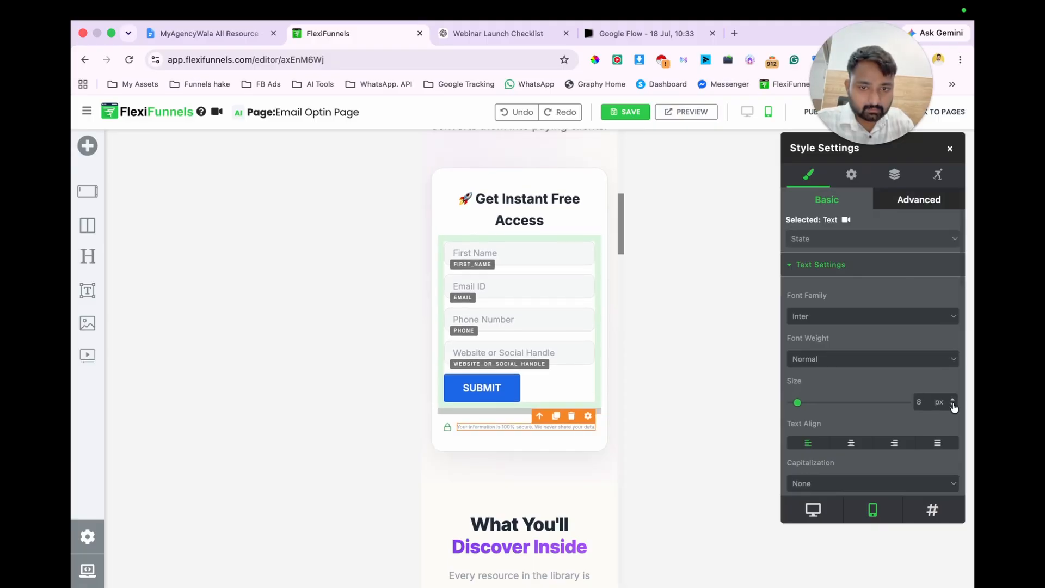
Step: Set the opt-in form's width to 100% in the mobile layout
{"action": "left_click", "coordinate": [567, 322]}
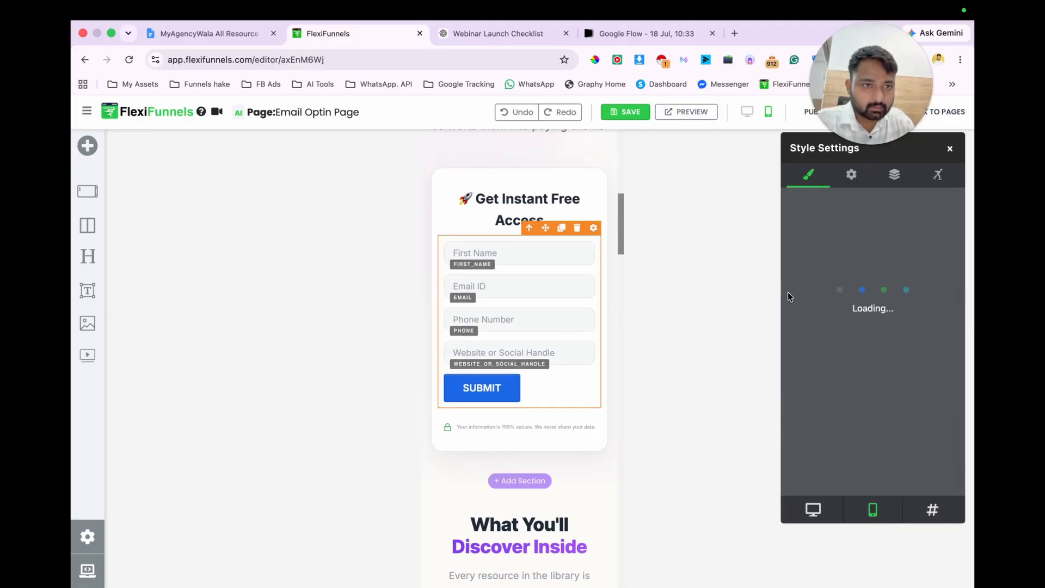
{"action": "left_click", "coordinate": [829, 338]}
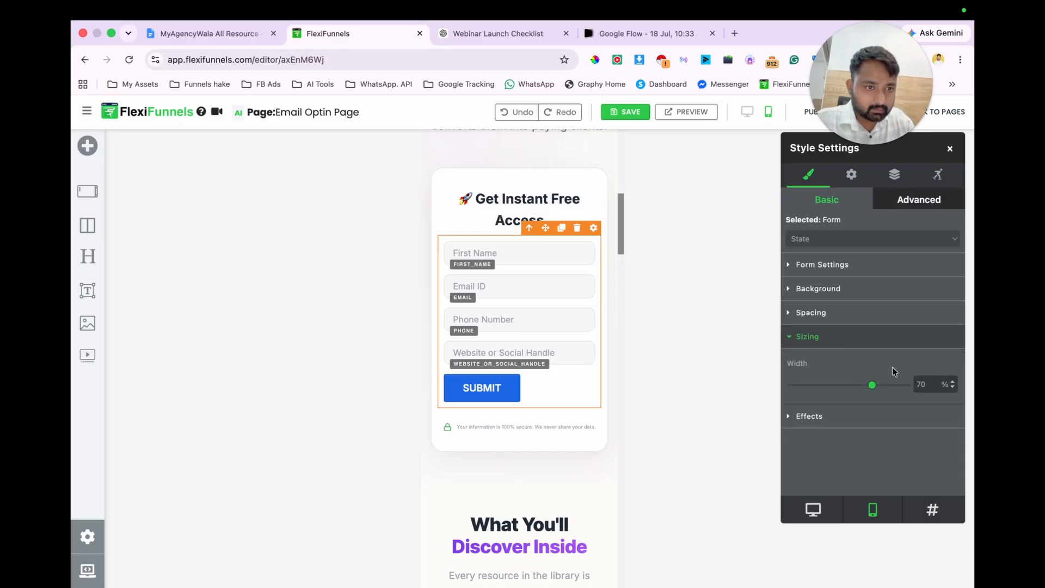
{"action": "left_click_drag", "start_coordinate": [875, 388], "coordinate": [958, 386]}
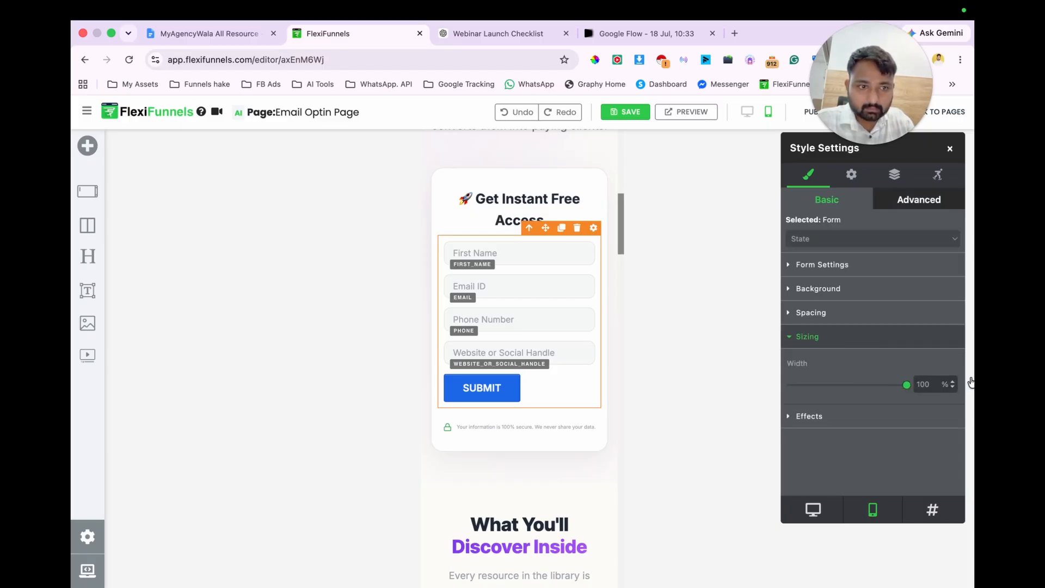
Step: Switch to the ChatGPT conversation, find the funnel copy reply, and copy its "Opt-in Page Copy" block
{"action": "left_click", "coordinate": [489, 33]}
{"action": "scroll", "coordinate": [488, 407], "scroll_direction": "down", "scroll_amount": 9}
{"action": "scroll", "coordinate": [488, 407], "scroll_direction": "up", "scroll_amount": 18}
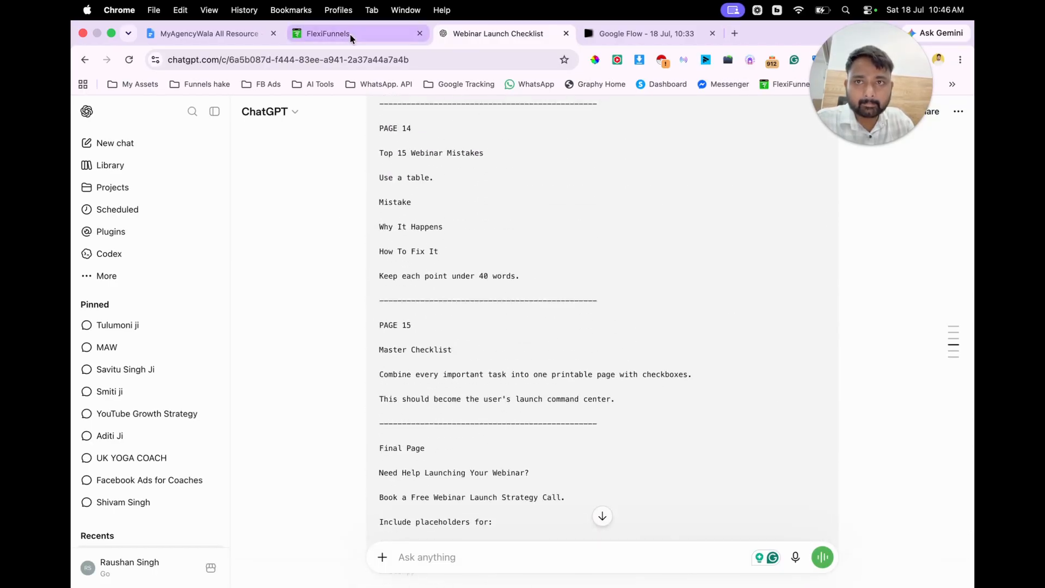
{"action": "scroll", "coordinate": [532, 255], "scroll_direction": "up", "scroll_amount": 10}
{"action": "scroll", "coordinate": [532, 255], "scroll_direction": "up", "scroll_amount": 20}
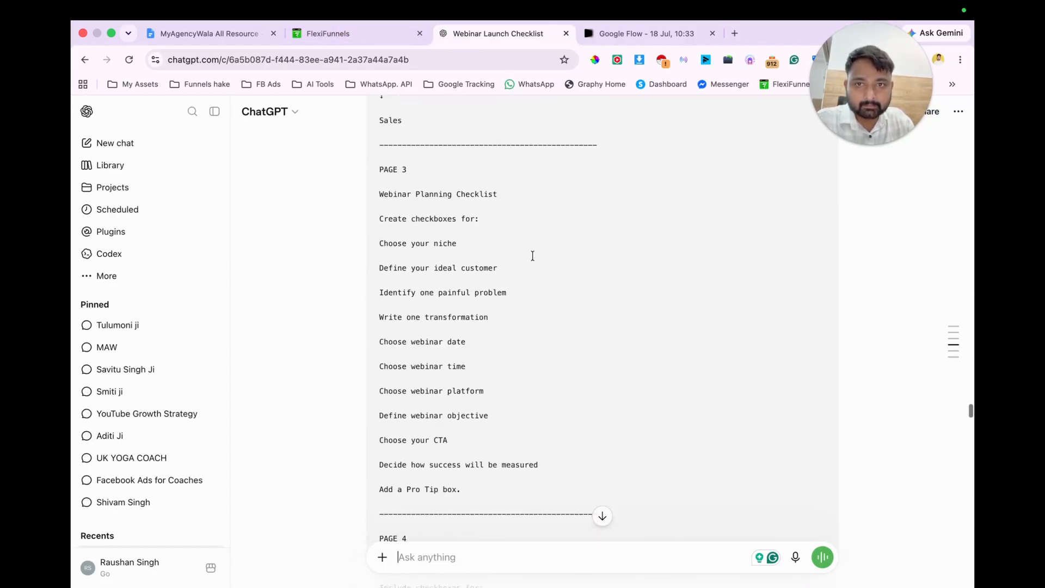
{"action": "scroll", "coordinate": [532, 255], "scroll_direction": "up", "scroll_amount": 20}
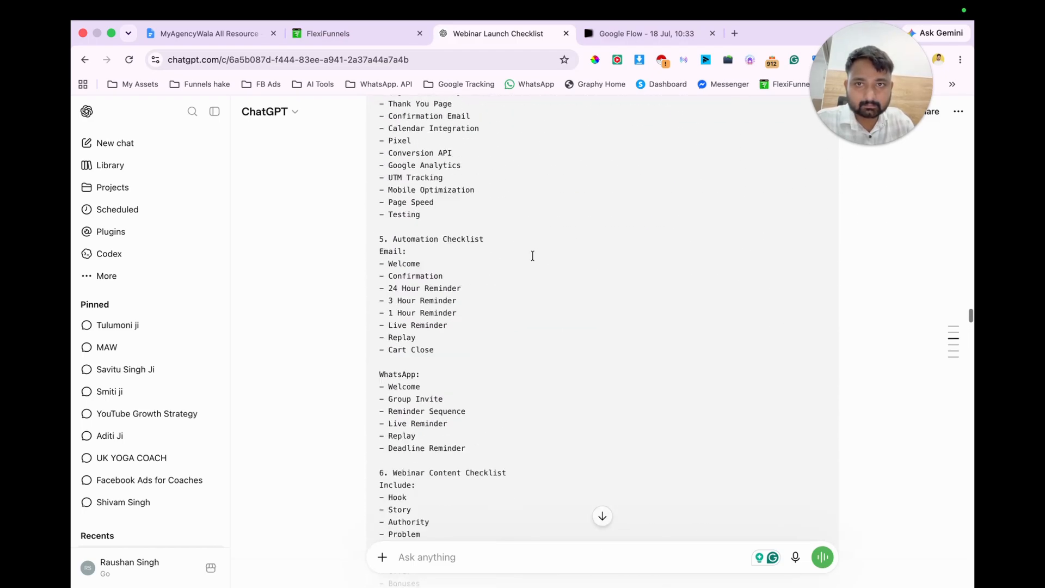
{"action": "scroll", "coordinate": [532, 255], "scroll_direction": "up", "scroll_amount": 15}
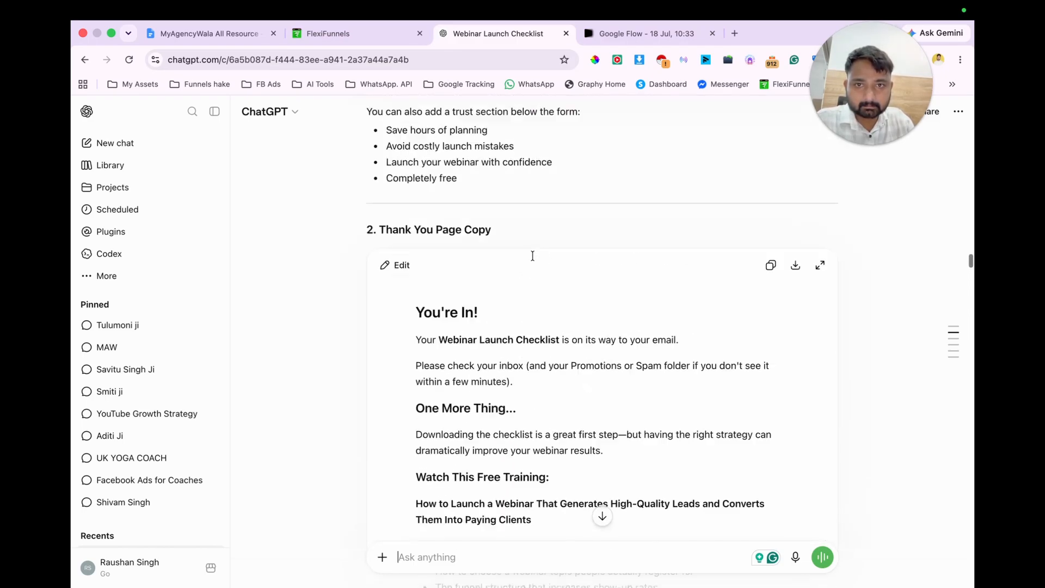
{"action": "scroll", "coordinate": [646, 275], "scroll_direction": "up", "scroll_amount": 1}
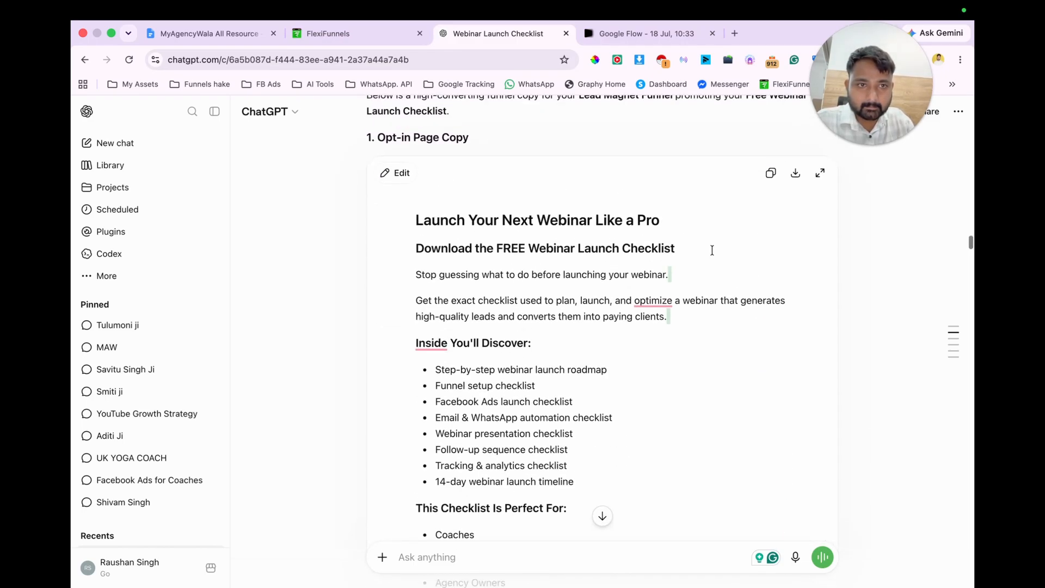
Step: Switch to the Google Docs resource document and paste the opt-in page copy below the "Webinar launch checklist" line
{"action": "left_click", "coordinate": [214, 38]}
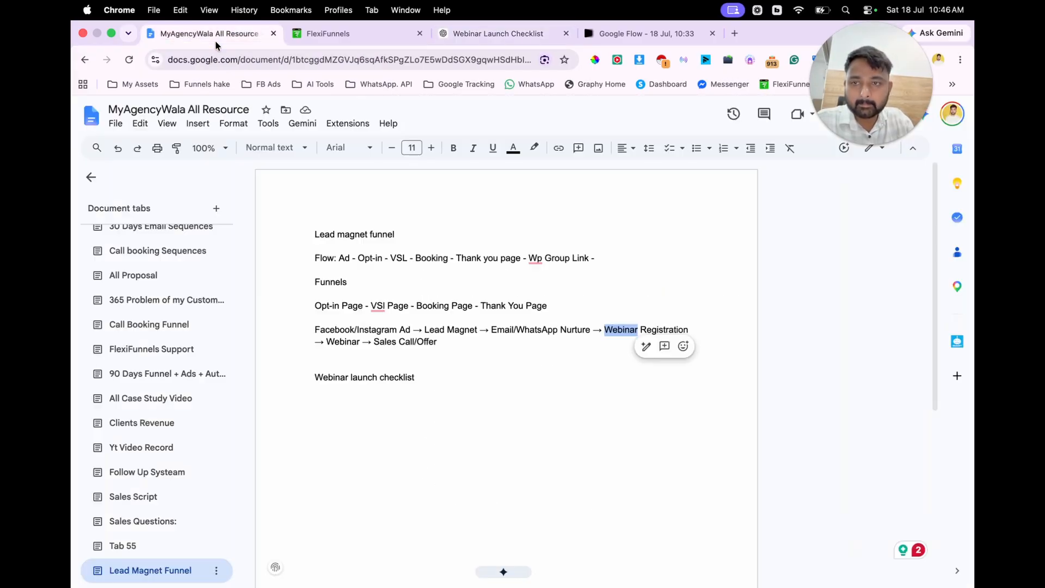
{"action": "left_click", "coordinate": [91, 180]}
{"action": "left_click", "coordinate": [415, 376]}
{"action": "key", "text": "Return"}
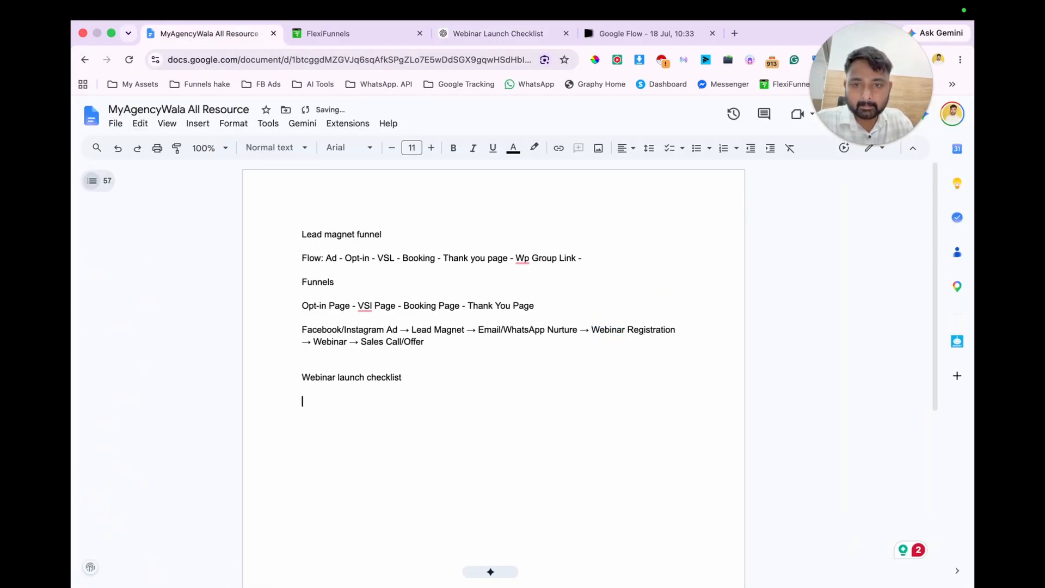
{"action": "key", "text": "Return"}
{"action": "key", "text": "super+v"}
{"action": "scroll", "coordinate": [504, 283], "scroll_direction": "up", "scroll_amount": 4}
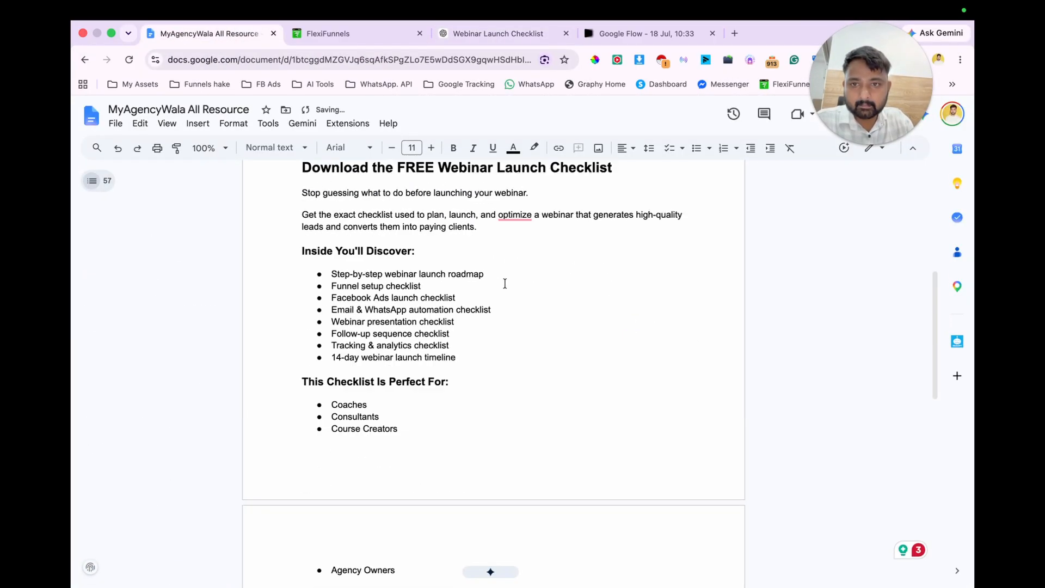
Step: Copy "Download It FREE Today" from the document and, back in FlexiFunnels, replace the opt-in form's button text with it
{"action": "scroll", "coordinate": [504, 283], "scroll_direction": "down", "scroll_amount": 5}
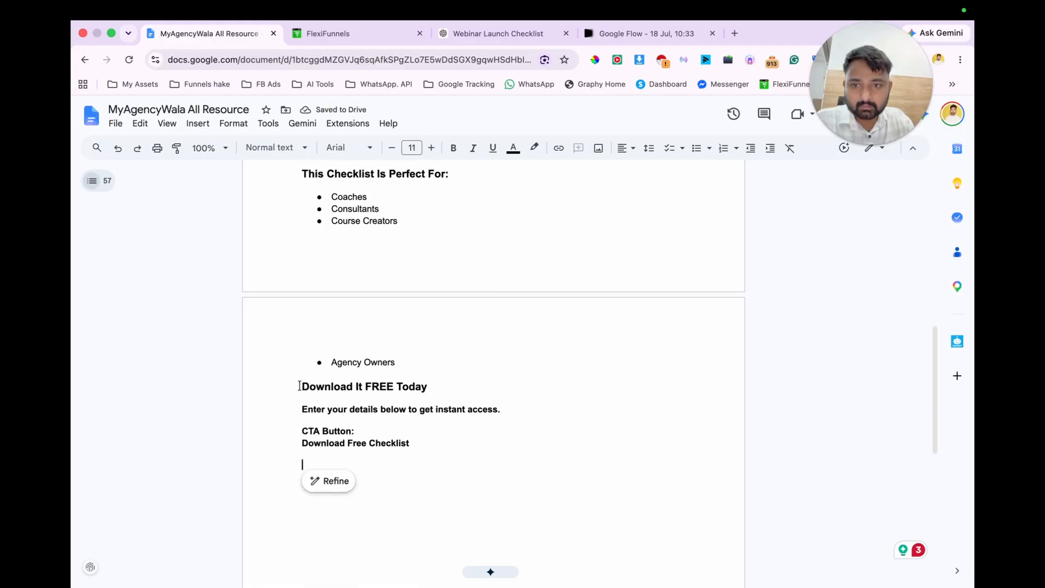
{"action": "left_click_drag", "start_coordinate": [300, 385], "coordinate": [421, 384]}
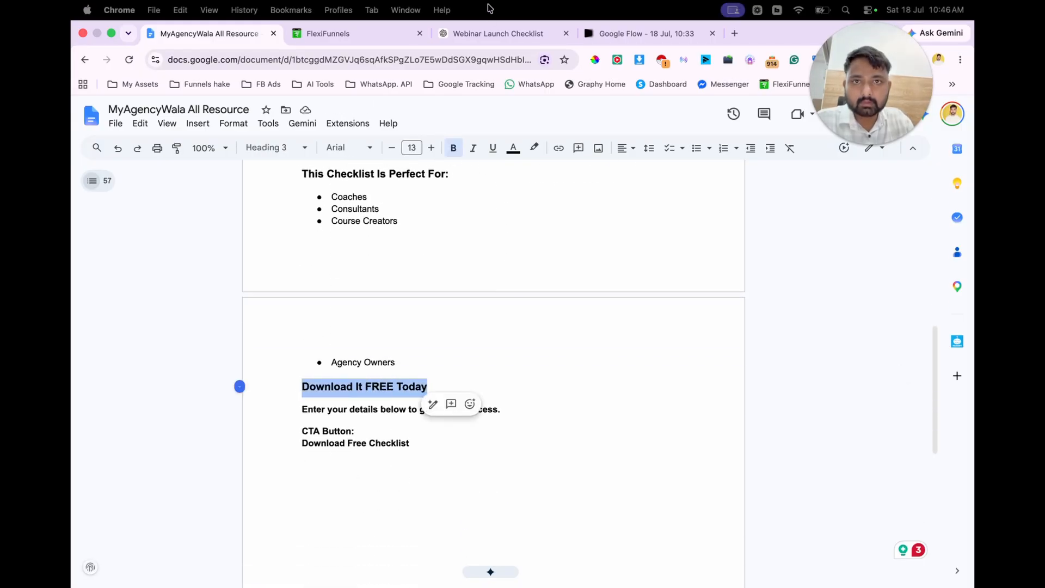
{"action": "left_click", "coordinate": [345, 34]}
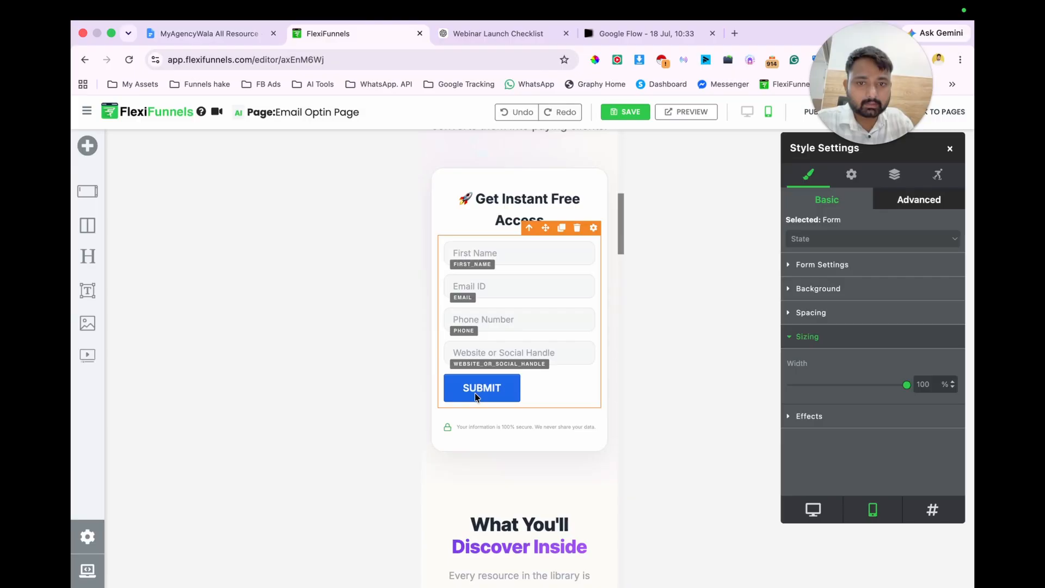
{"action": "left_click", "coordinate": [851, 174]}
{"action": "scroll", "coordinate": [859, 384], "scroll_direction": "down", "scroll_amount": 3}
{"action": "scroll", "coordinate": [859, 384], "scroll_direction": "up", "scroll_amount": 3}
{"action": "left_click", "coordinate": [808, 174]}
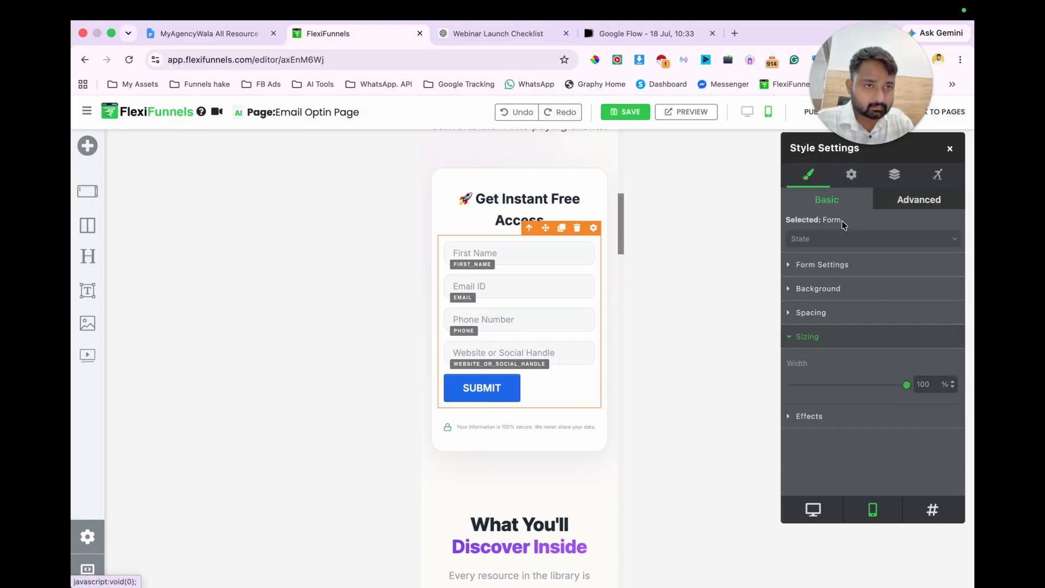
{"action": "left_click", "coordinate": [855, 265]}
{"action": "left_click", "coordinate": [926, 291]}
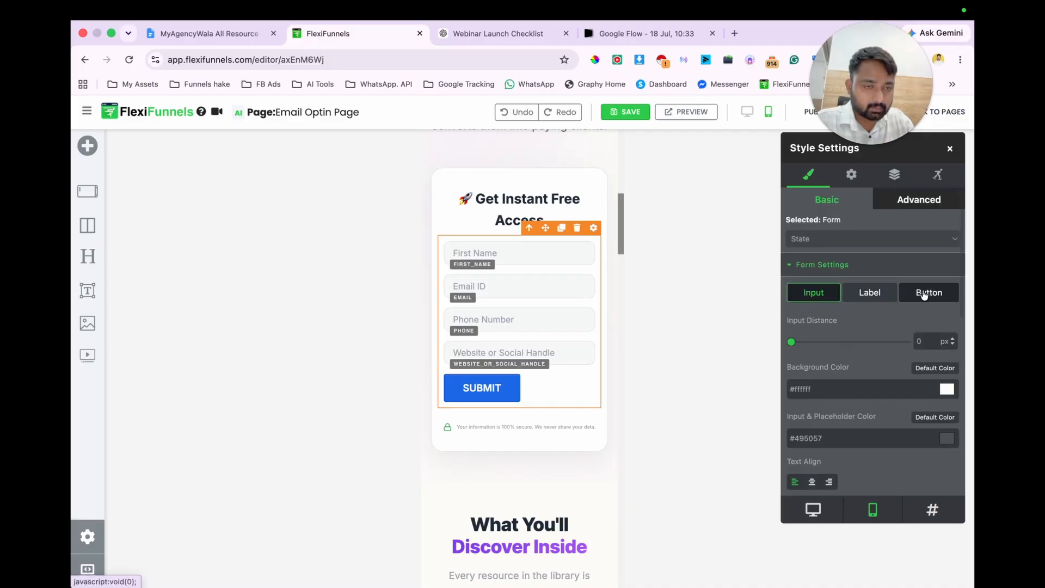
{"action": "scroll", "coordinate": [845, 373], "scroll_direction": "down", "scroll_amount": 2}
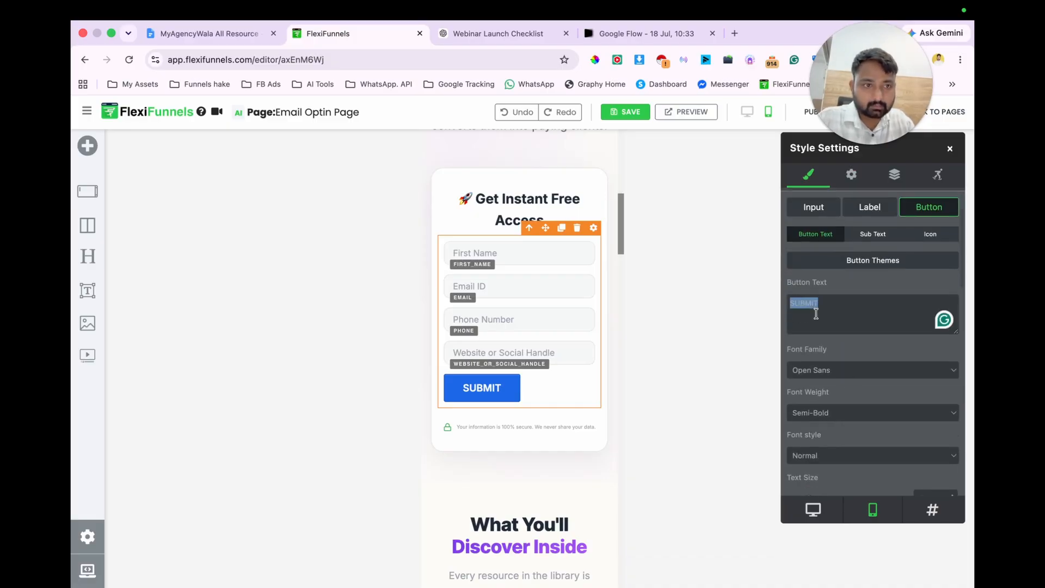
{"action": "type", "text": "Download It FREE Today"}
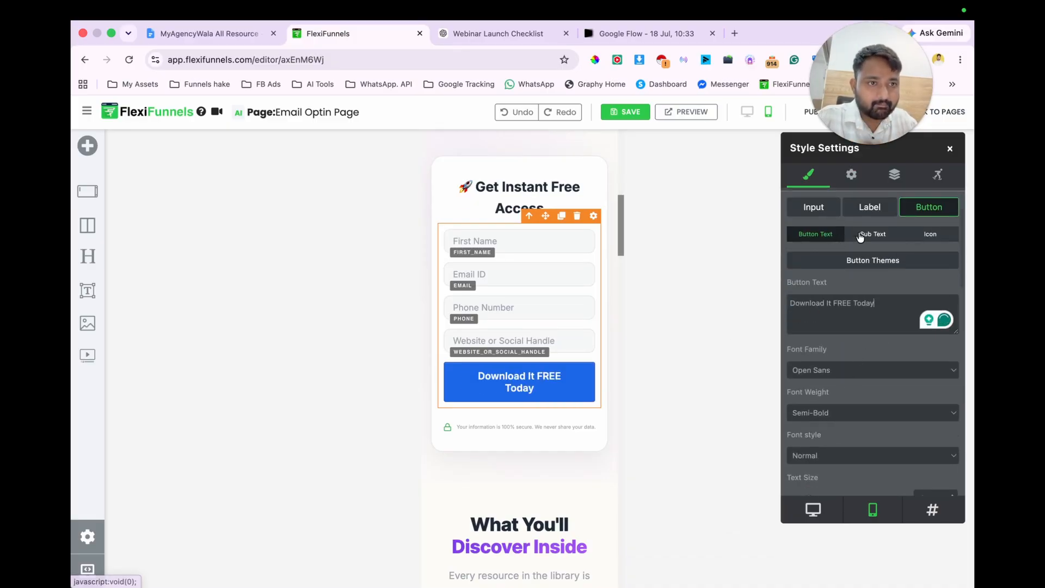
Step: Set the opt-in form button's text size to 15 px in the mobile layout
{"action": "scroll", "coordinate": [873, 327], "scroll_direction": "down", "scroll_amount": 2}
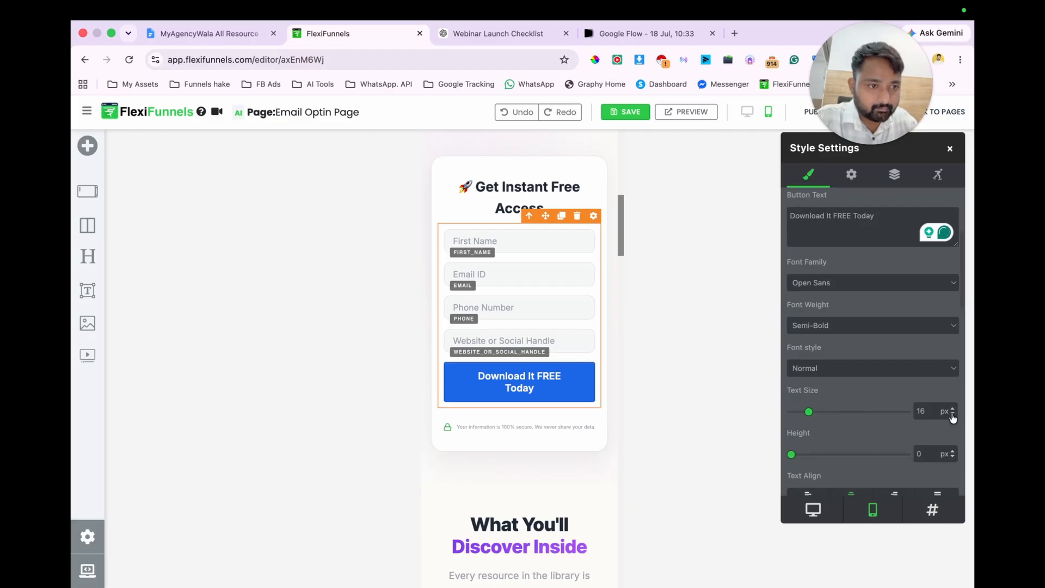
{"action": "left_click", "coordinate": [952, 415]}
{"action": "scroll", "coordinate": [577, 326], "scroll_direction": "up", "scroll_amount": 10}
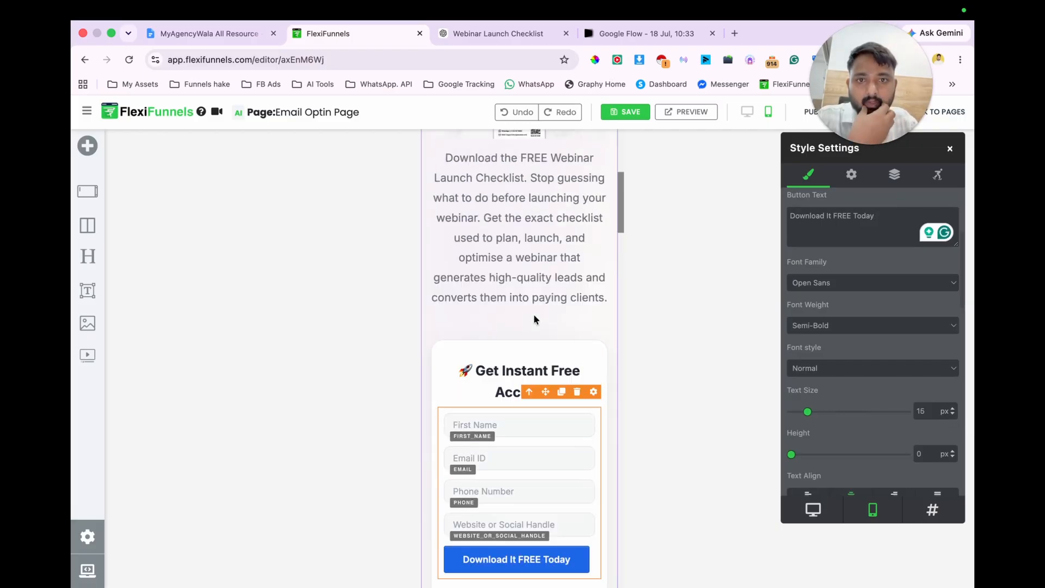
{"action": "scroll", "coordinate": [543, 237], "scroll_direction": "down", "scroll_amount": 10}
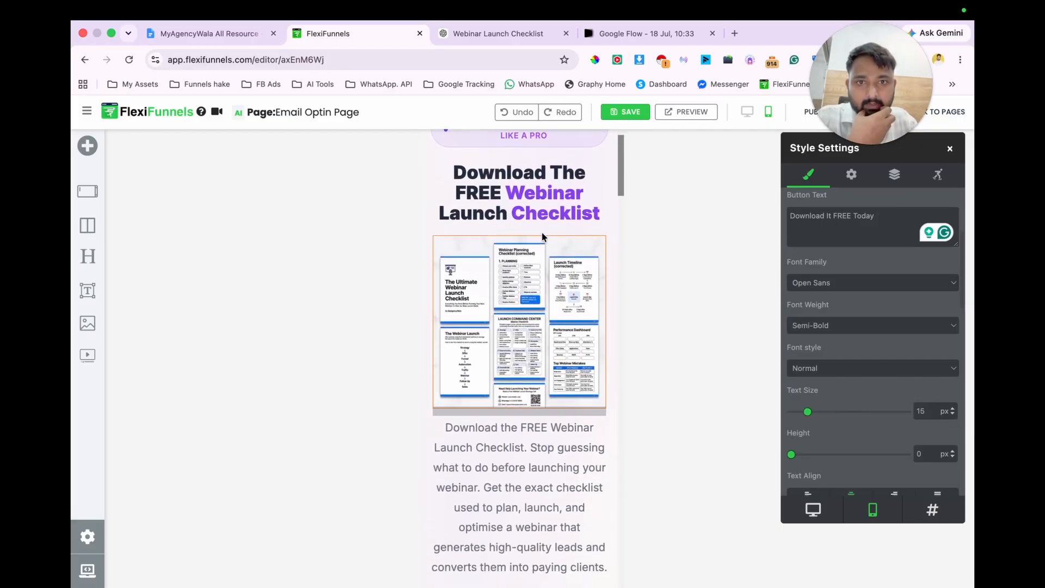
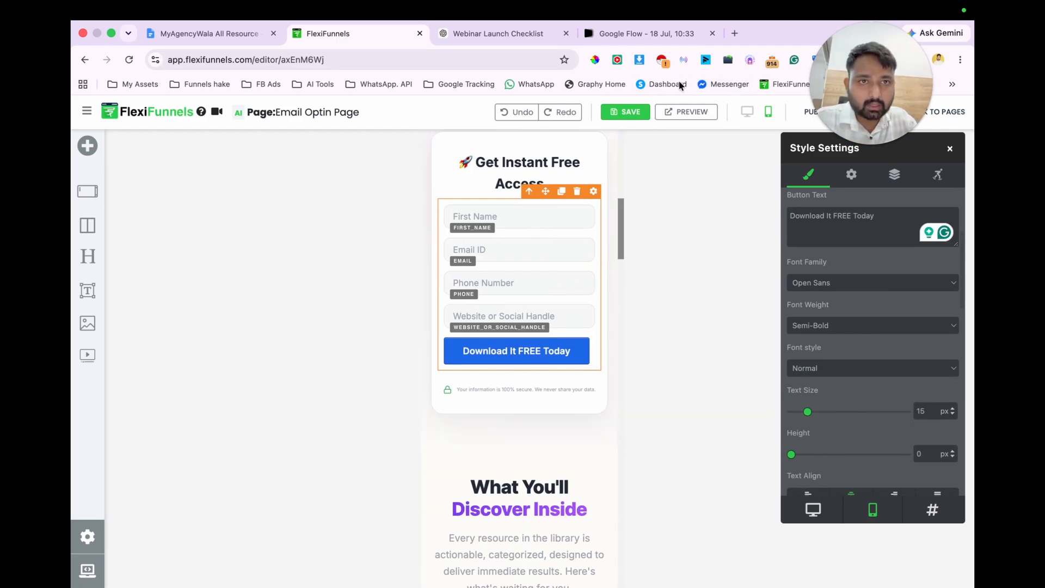
Step: Switch the opt-in page editor to the desktop layout
{"action": "left_click", "coordinate": [744, 114]}
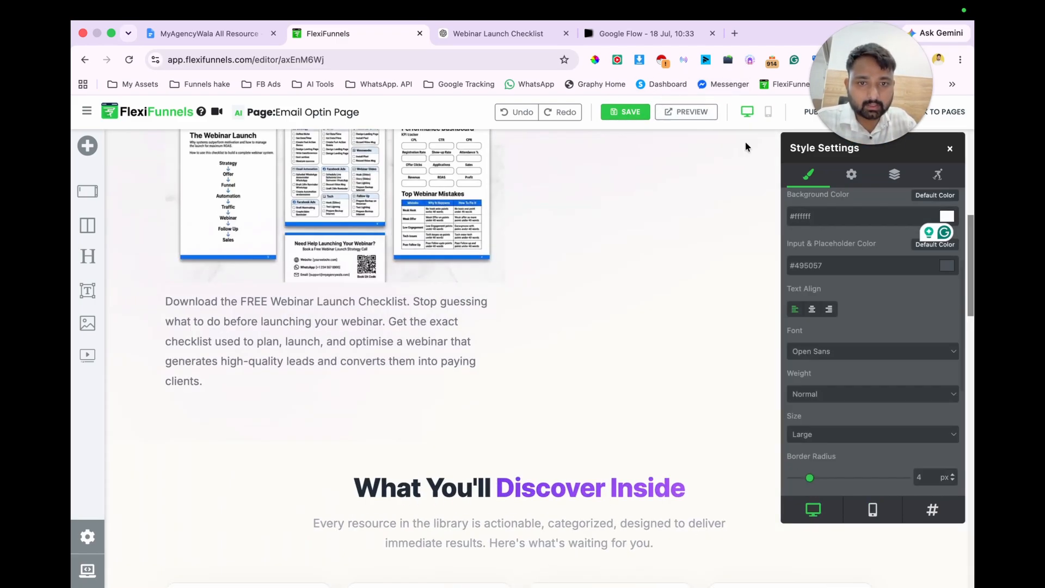
{"action": "left_click", "coordinate": [596, 61]}
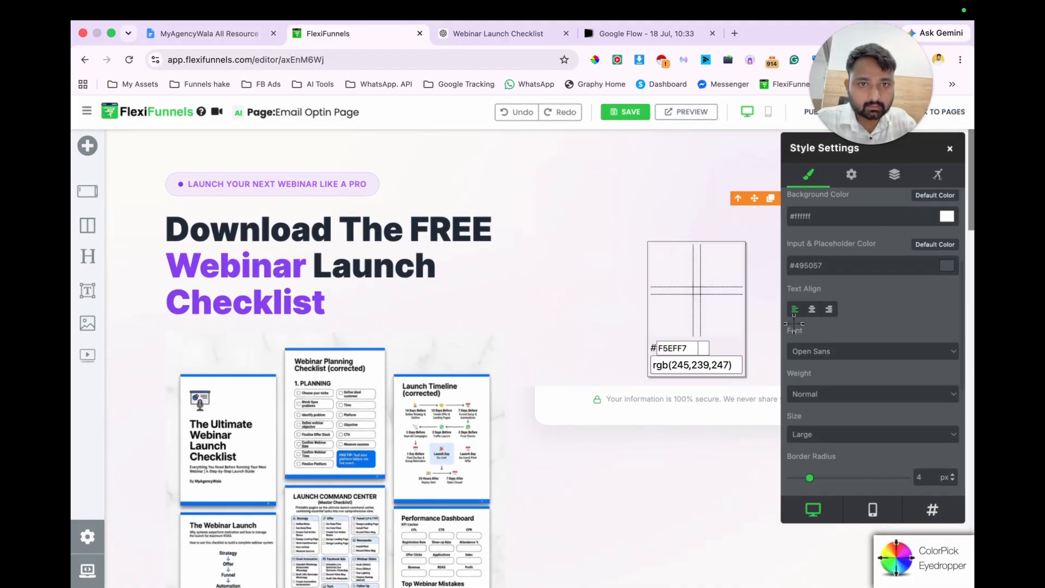
{"action": "left_click", "coordinate": [595, 303]}
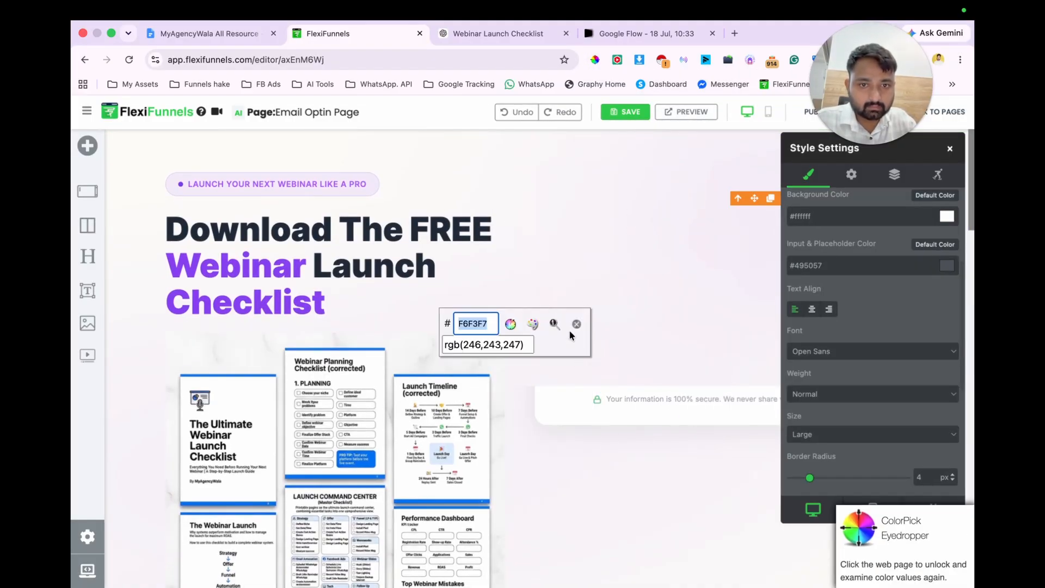
{"action": "left_click", "coordinate": [573, 326]}
{"action": "scroll", "coordinate": [593, 373], "scroll_direction": "down", "scroll_amount": 5}
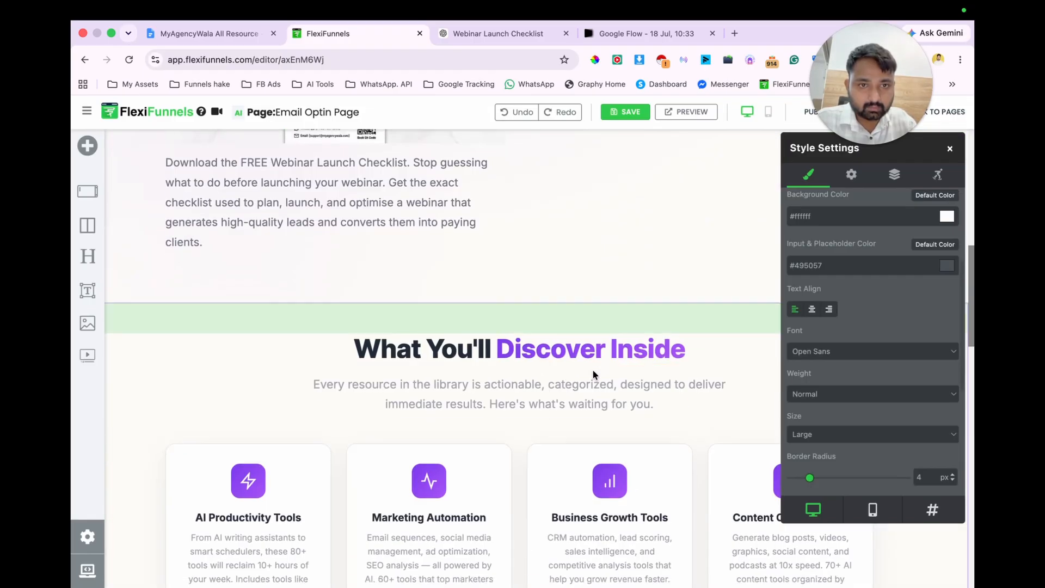
{"action": "scroll", "coordinate": [593, 373], "scroll_direction": "up", "scroll_amount": 15}
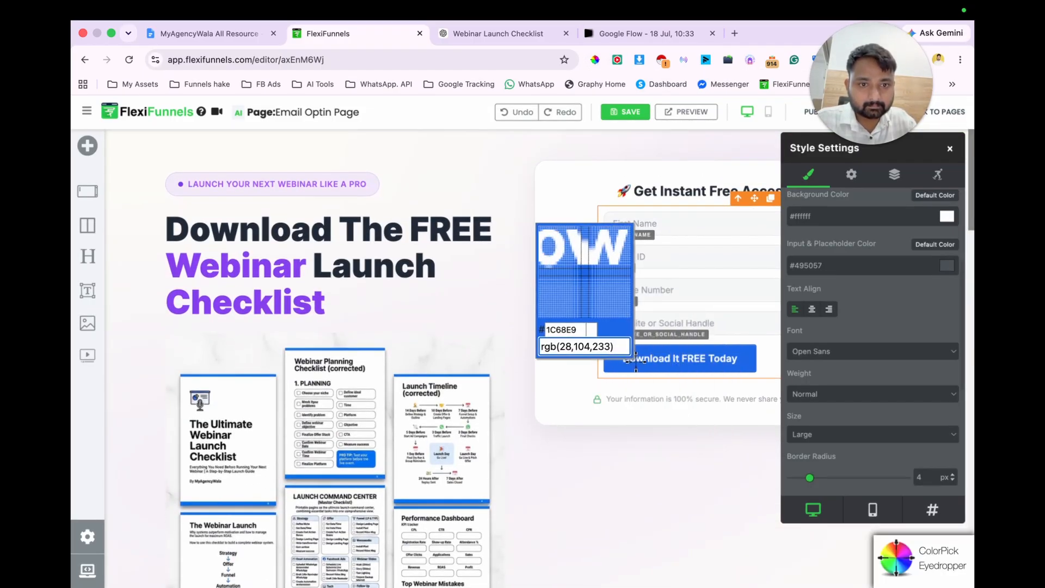
Step: Sample the blue #1C68E9 of the "Download It FREE Today" button with the ColorPick Eyedropper, then close the eyedropper
{"action": "left_click", "coordinate": [616, 366]}
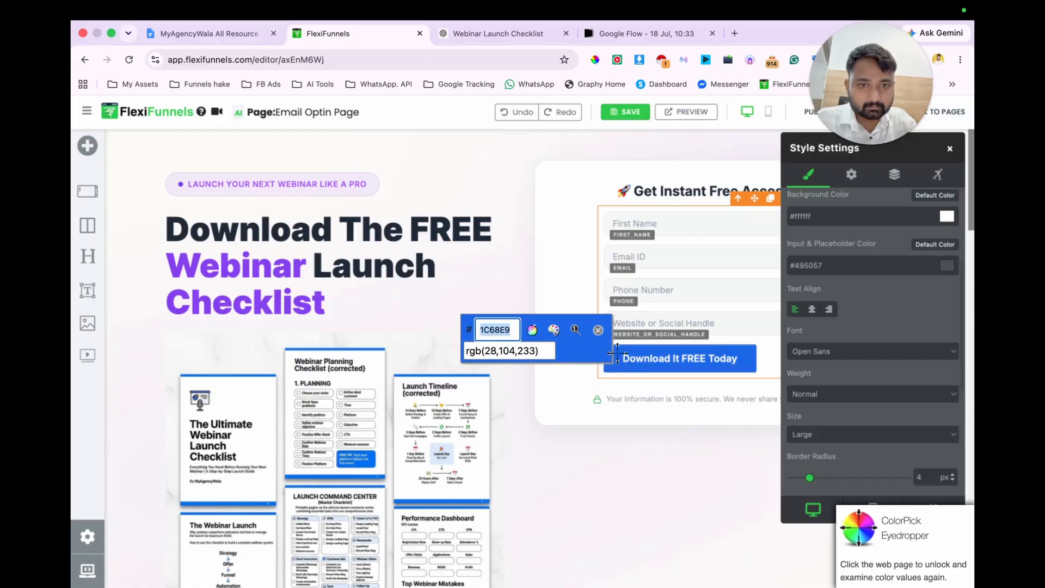
{"action": "left_click", "coordinate": [618, 351]}
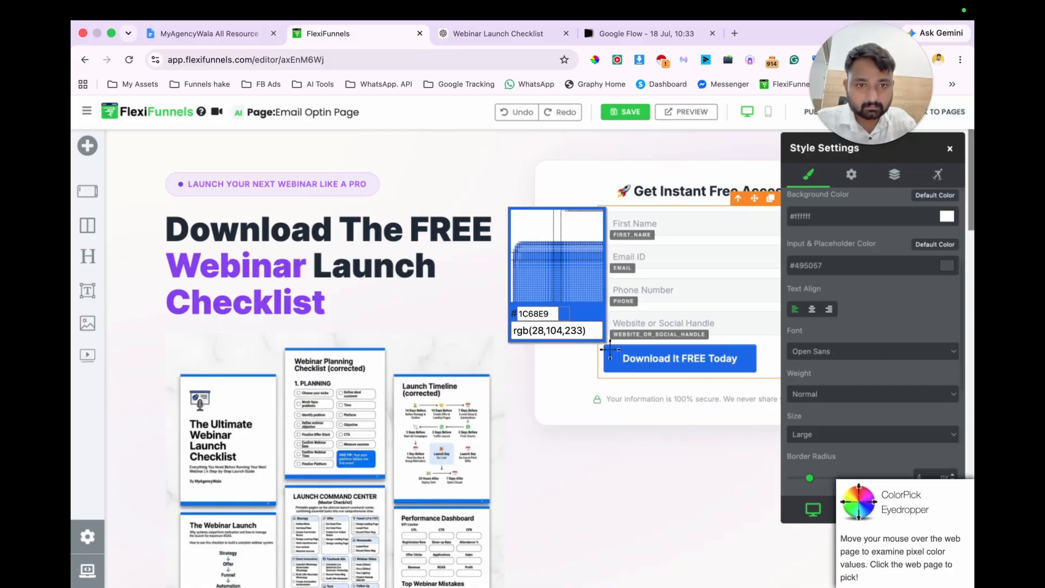
{"action": "left_click", "coordinate": [610, 353]}
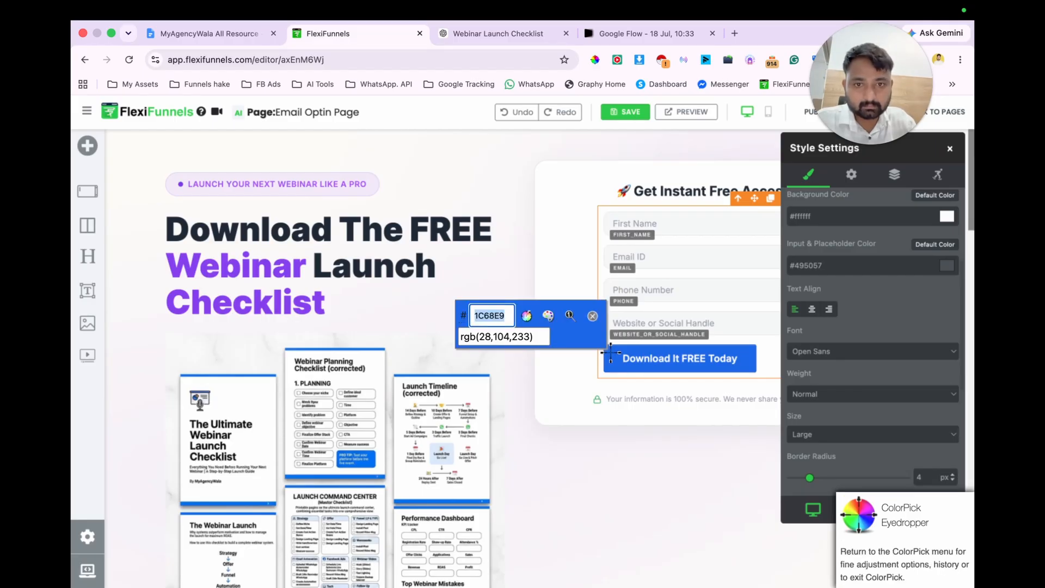
{"action": "left_click", "coordinate": [593, 318]}
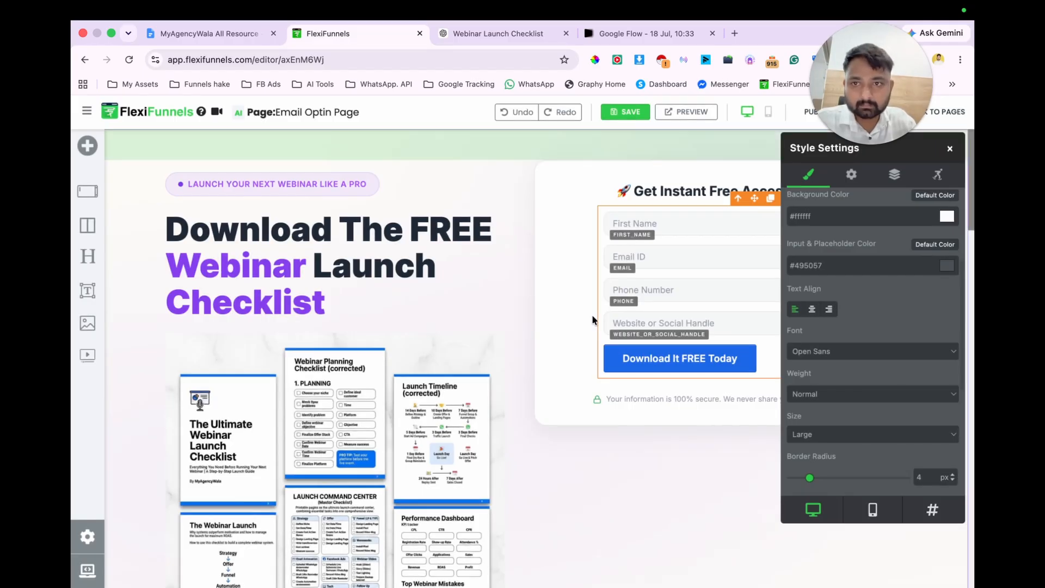
Step: Change the text color of the words "Webinar" and "Checklist" in the main headline to #1C68E9
{"action": "left_click", "coordinate": [216, 265]}
{"action": "double_click", "coordinate": [216, 265]}
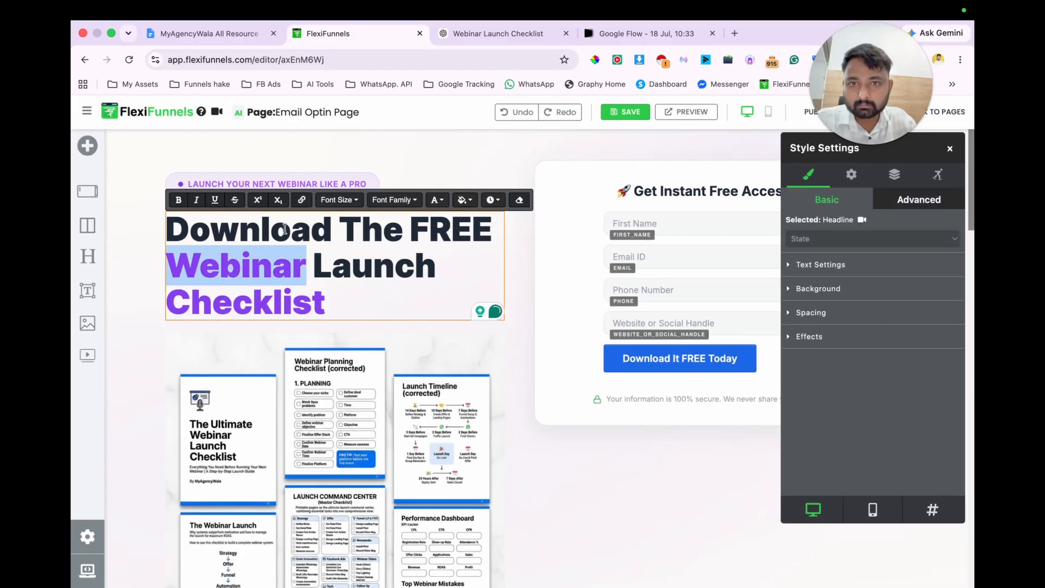
{"action": "left_click", "coordinate": [437, 200]}
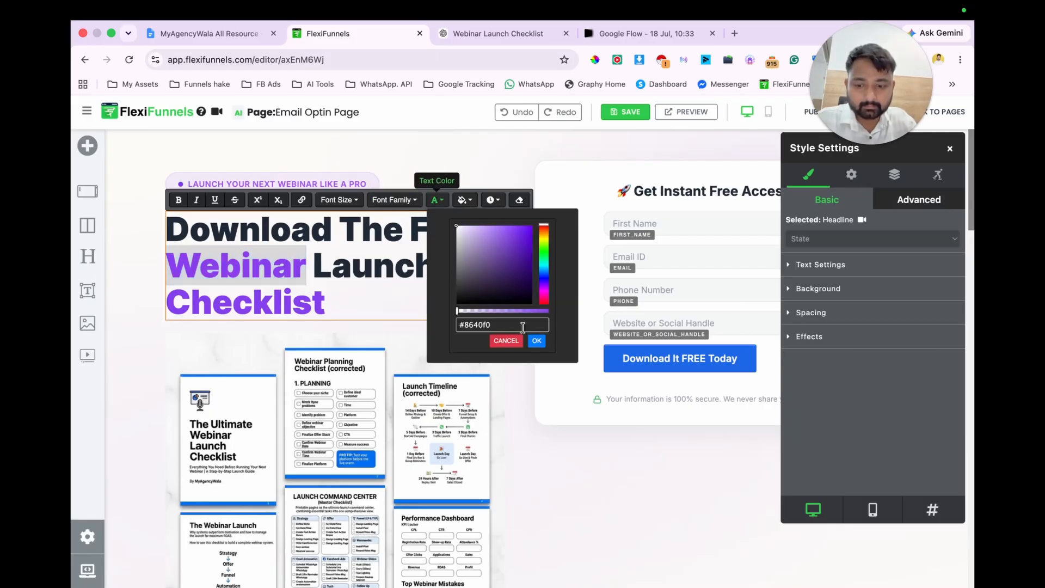
{"action": "type", "text": "#1c68e9"}
{"action": "left_click", "coordinate": [537, 341]}
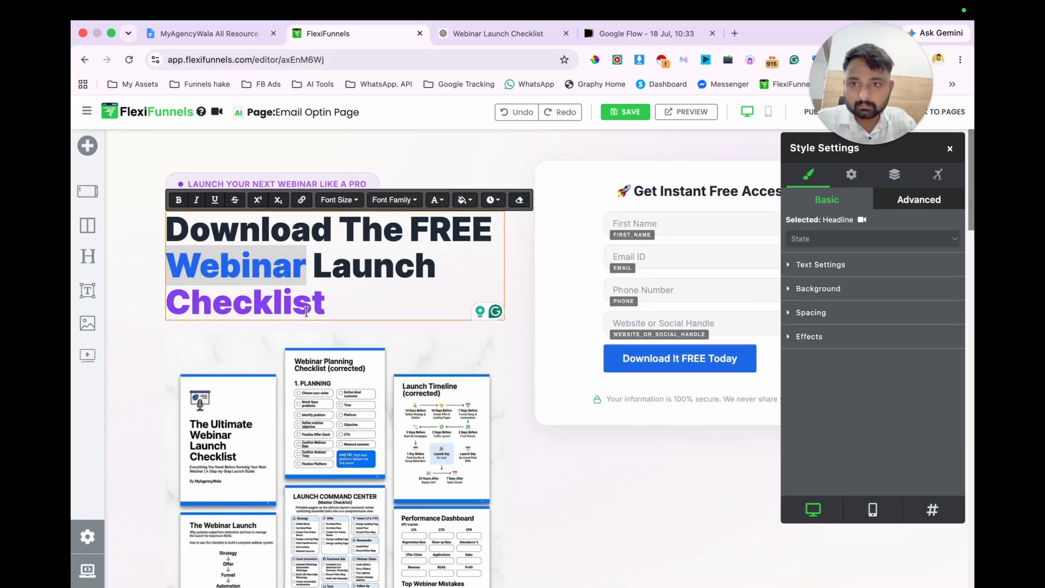
{"action": "double_click", "coordinate": [301, 304]}
{"action": "left_click", "coordinate": [435, 201]}
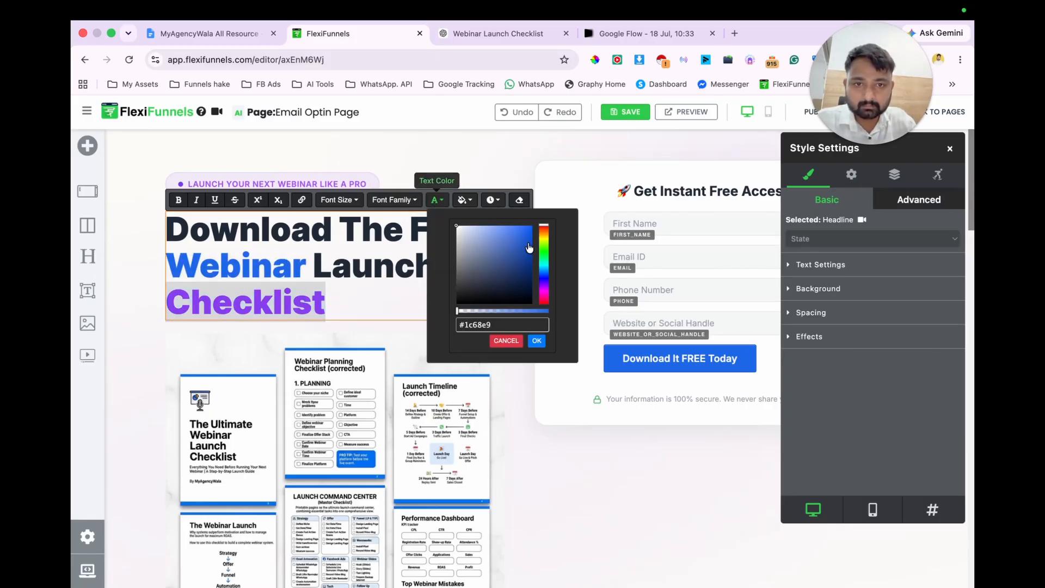
{"action": "left_click", "coordinate": [538, 341]}
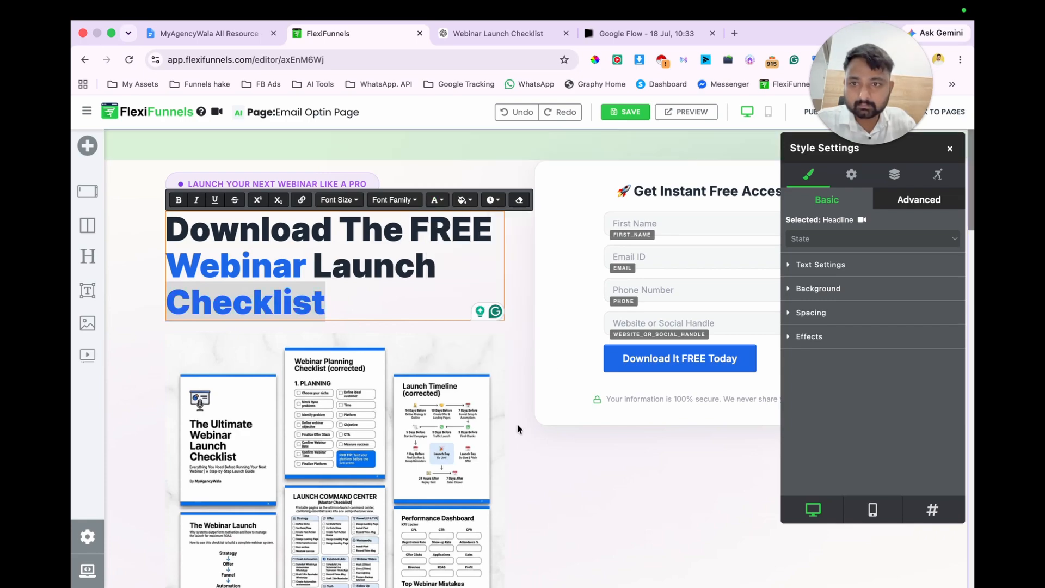
Step: Delete the whole "What You'll Discover Inside" section, including its four feature cards
{"action": "scroll", "coordinate": [520, 430], "scroll_direction": "down", "scroll_amount": 10}
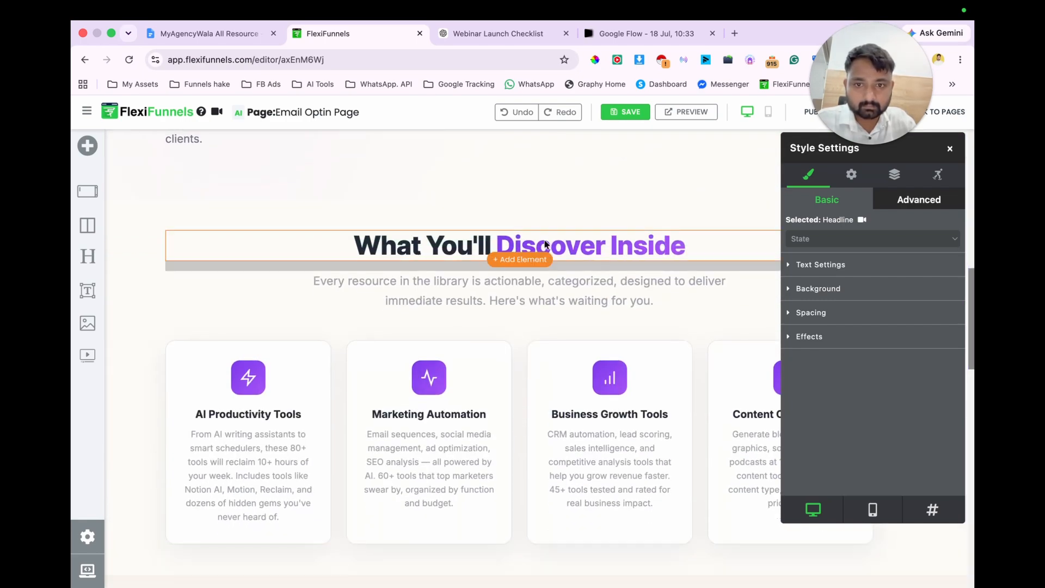
{"action": "scroll", "coordinate": [579, 337], "scroll_direction": "down", "scroll_amount": 3}
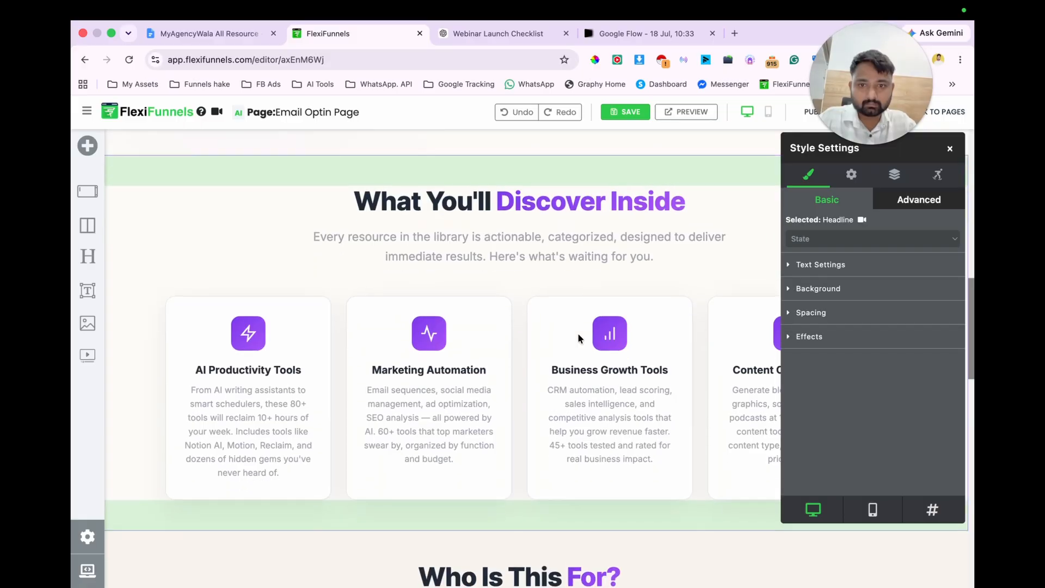
{"action": "scroll", "coordinate": [579, 337], "scroll_direction": "up", "scroll_amount": 3}
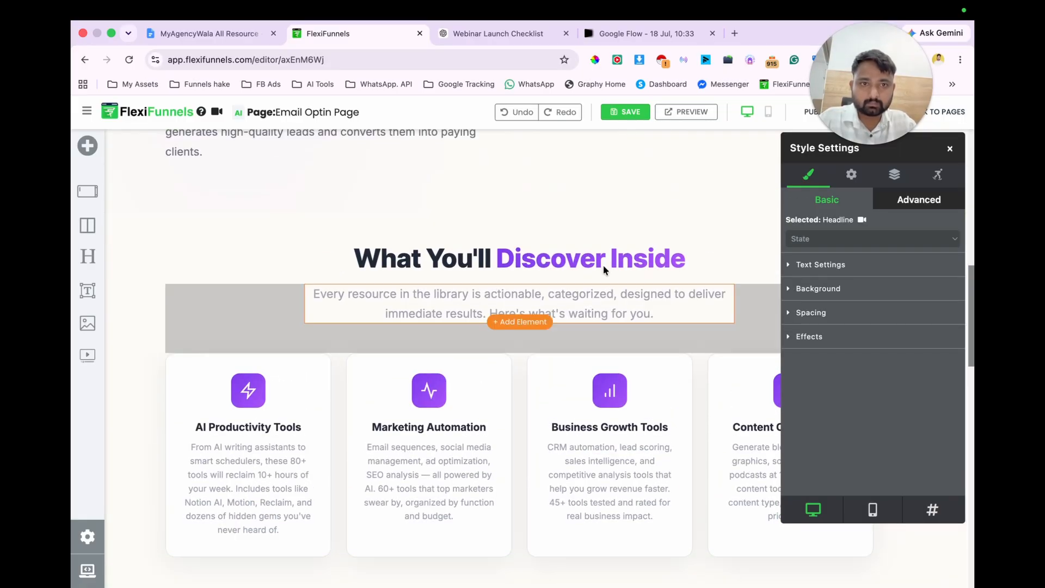
{"action": "left_click", "coordinate": [684, 234]}
{"action": "left_click", "coordinate": [949, 148]}
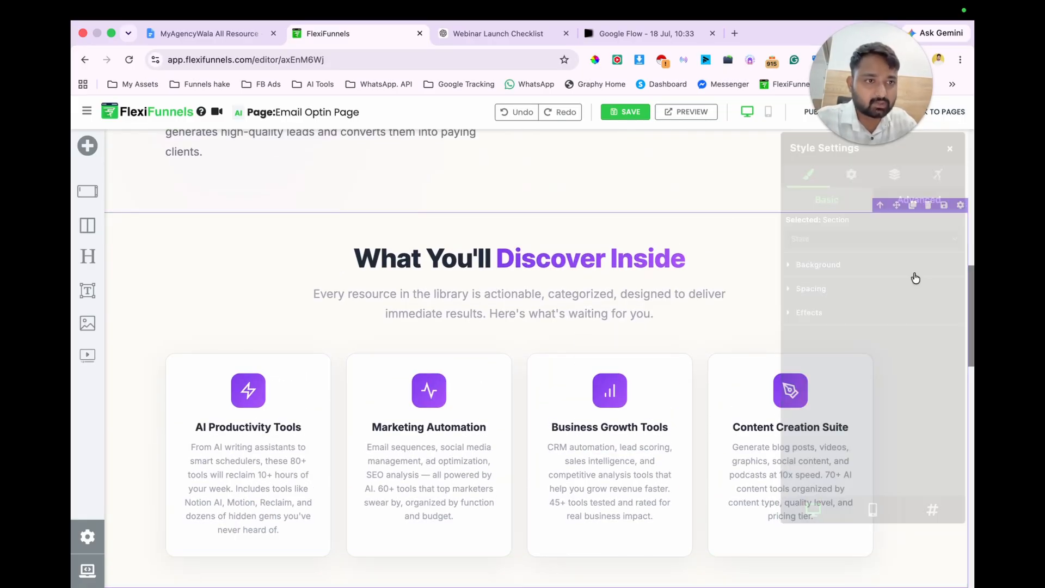
{"action": "left_click", "coordinate": [929, 208]}
Step: Delete the "Frequently Asked Questions" section from the page in the mobile layout
{"action": "scroll", "coordinate": [739, 335], "scroll_direction": "down", "scroll_amount": 6}
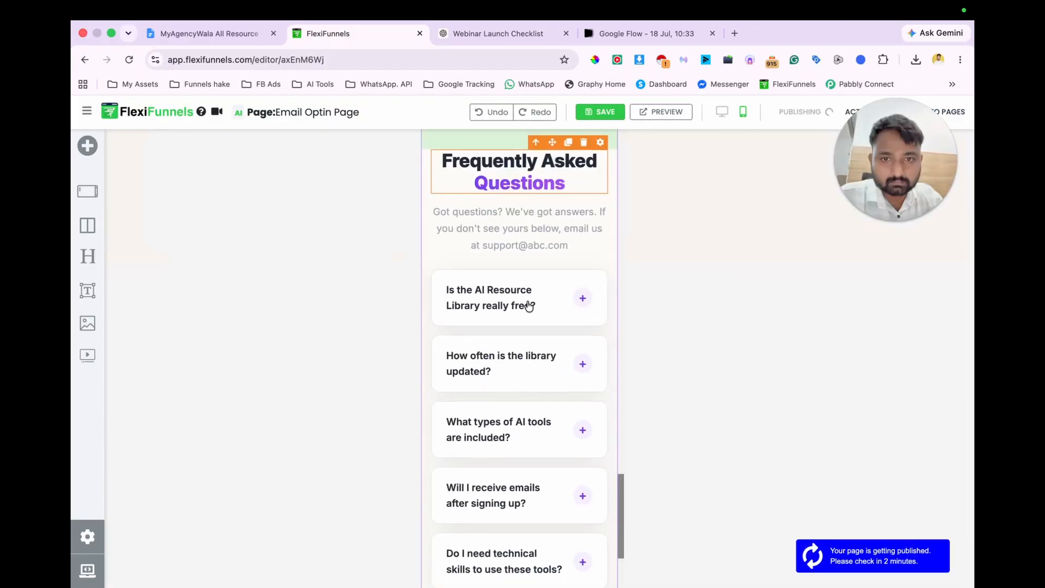
{"action": "left_click", "coordinate": [528, 306]}
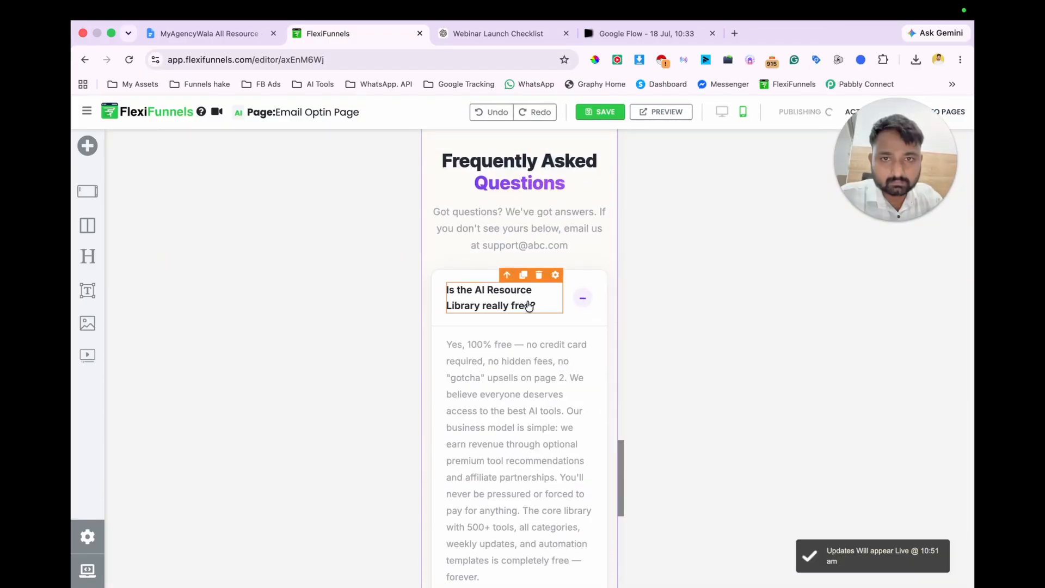
{"action": "scroll", "coordinate": [576, 245], "scroll_direction": "up", "scroll_amount": 2}
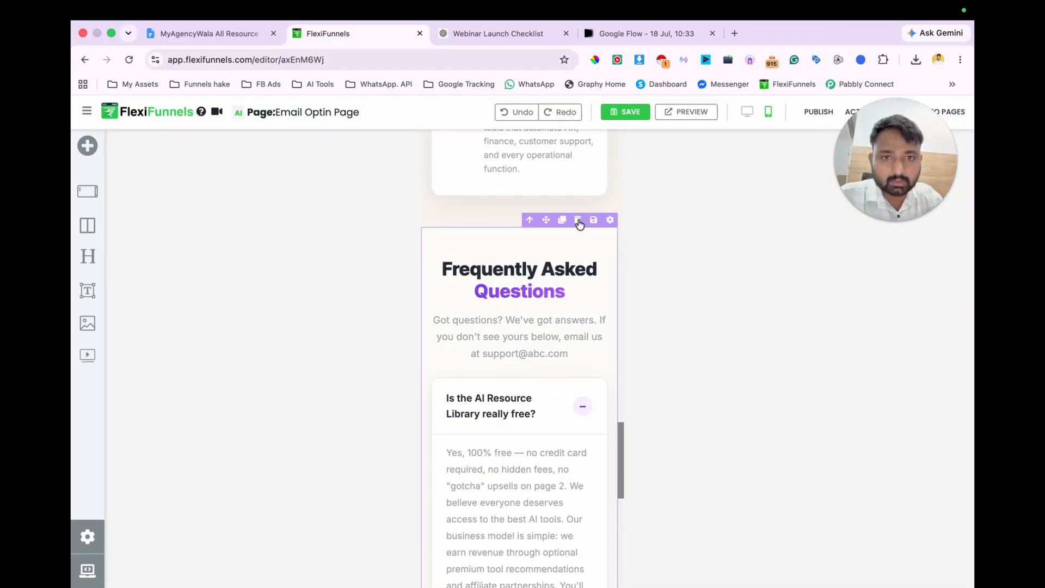
{"action": "left_click", "coordinate": [578, 220]}
Step: Examine the audience cards of the "Who Is This For?" section down to the page footer in the mobile layout
{"action": "scroll", "coordinate": [534, 341], "scroll_direction": "up", "scroll_amount": 10}
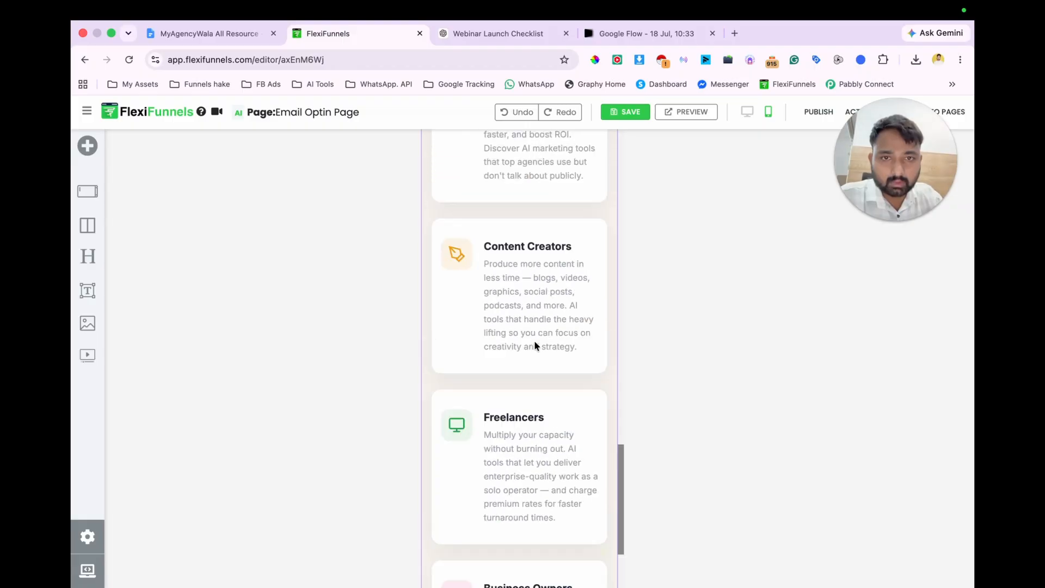
{"action": "scroll", "coordinate": [534, 341], "scroll_direction": "down", "scroll_amount": 4}
{"action": "scroll", "coordinate": [533, 341], "scroll_direction": "down", "scroll_amount": 3}
{"action": "scroll", "coordinate": [534, 340], "scroll_direction": "up", "scroll_amount": 8}
{"action": "scroll", "coordinate": [533, 340], "scroll_direction": "down", "scroll_amount": 8}
{"action": "scroll", "coordinate": [535, 344], "scroll_direction": "down", "scroll_amount": 10}
{"action": "scroll", "coordinate": [534, 342], "scroll_direction": "down", "scroll_amount": 8}
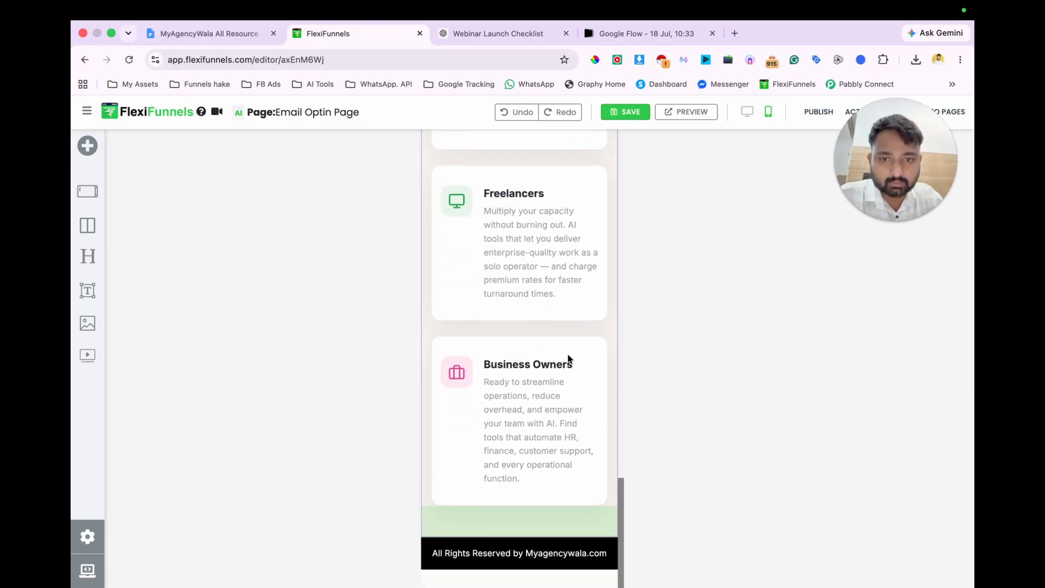
{"action": "left_click", "coordinate": [584, 329]}
Step: Replace the "Entrepreneurs" card title in the "Who Is This For?" section with "Coach"
{"action": "scroll", "coordinate": [560, 357], "scroll_direction": "up", "scroll_amount": 5}
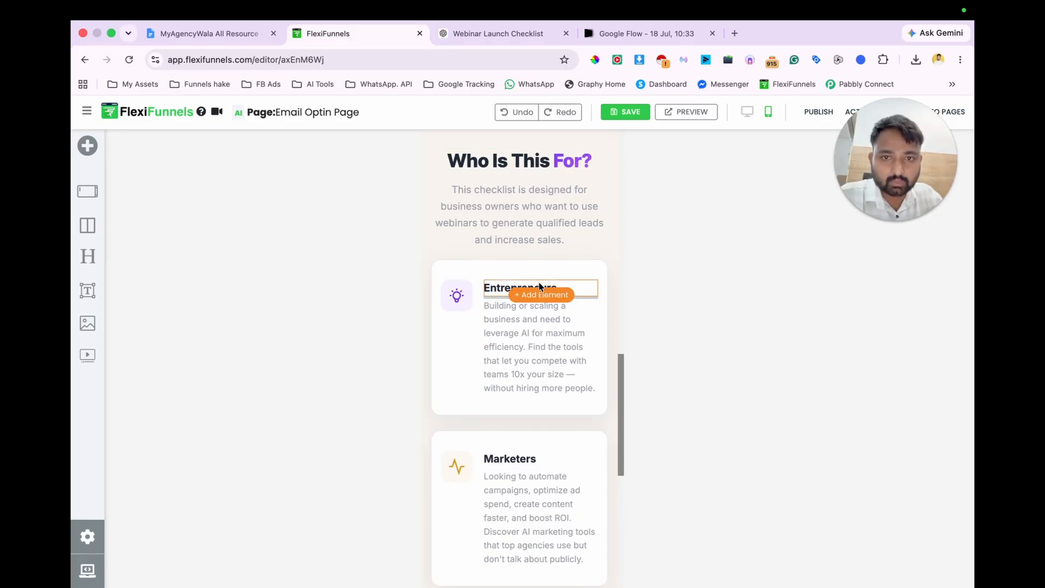
{"action": "left_click", "coordinate": [539, 285]}
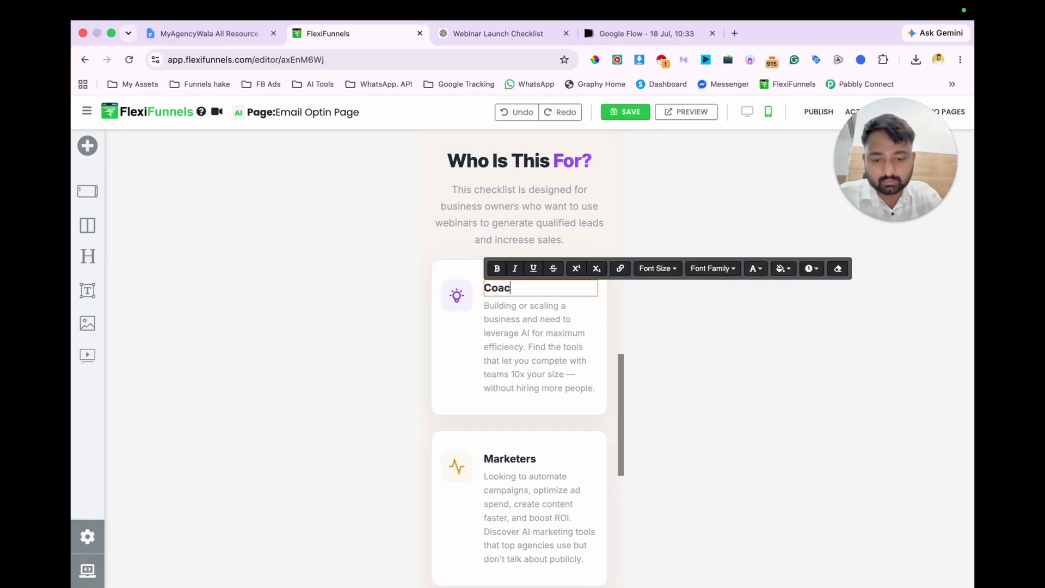
{"action": "left_click", "coordinate": [535, 340]}
Step: In the ChatGPT conversation, find the "Who Is This For?" reply and copy "Coaches looking to enroll more clients through webinars."
{"action": "left_click", "coordinate": [505, 39]}
{"action": "scroll", "coordinate": [488, 471], "scroll_direction": "down", "scroll_amount": 15}
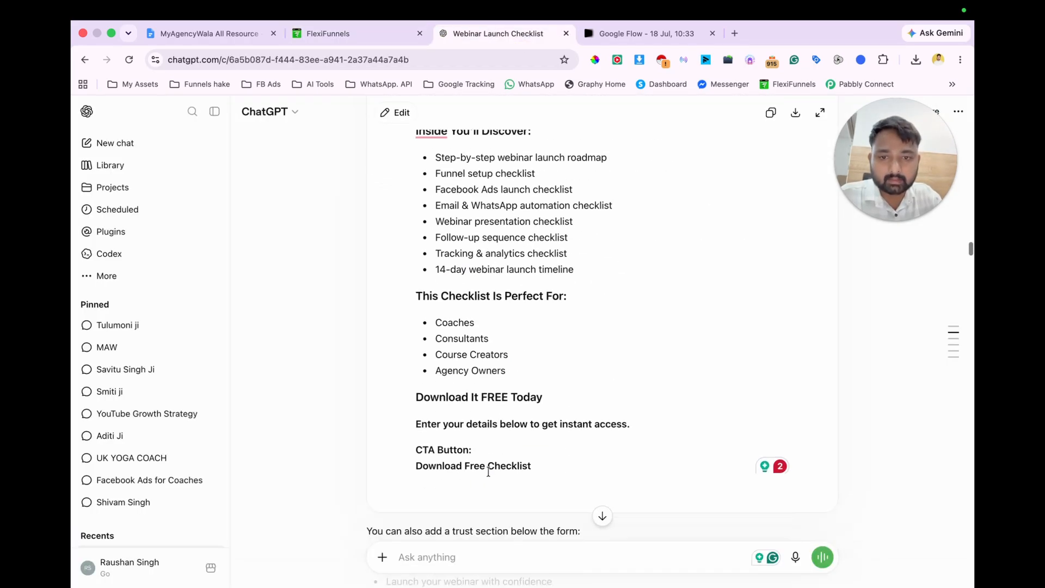
{"action": "scroll", "coordinate": [487, 471], "scroll_direction": "down", "scroll_amount": 10}
{"action": "scroll", "coordinate": [488, 470], "scroll_direction": "up", "scroll_amount": 11}
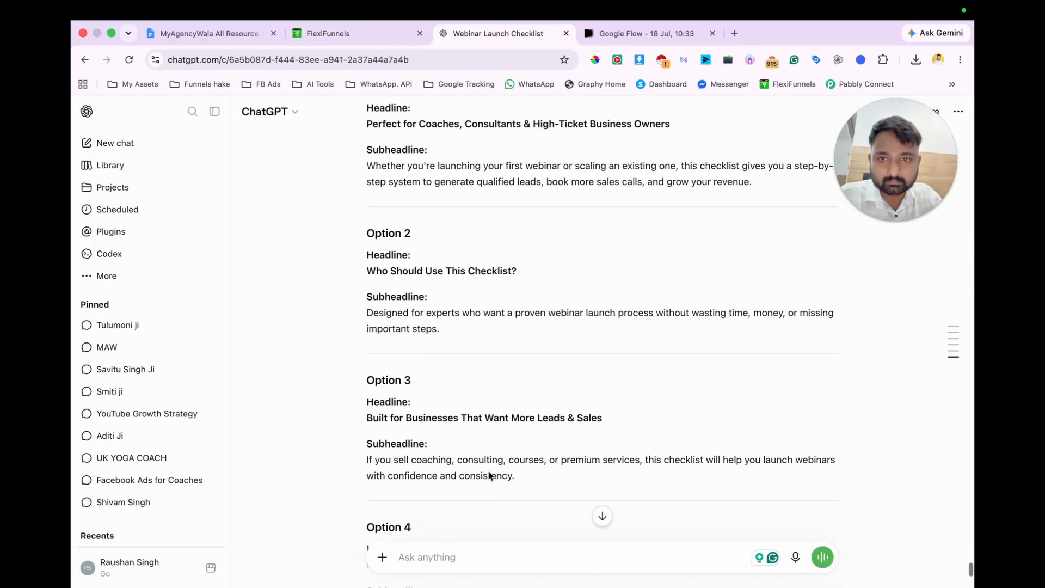
{"action": "scroll", "coordinate": [489, 476], "scroll_direction": "up", "scroll_amount": 3}
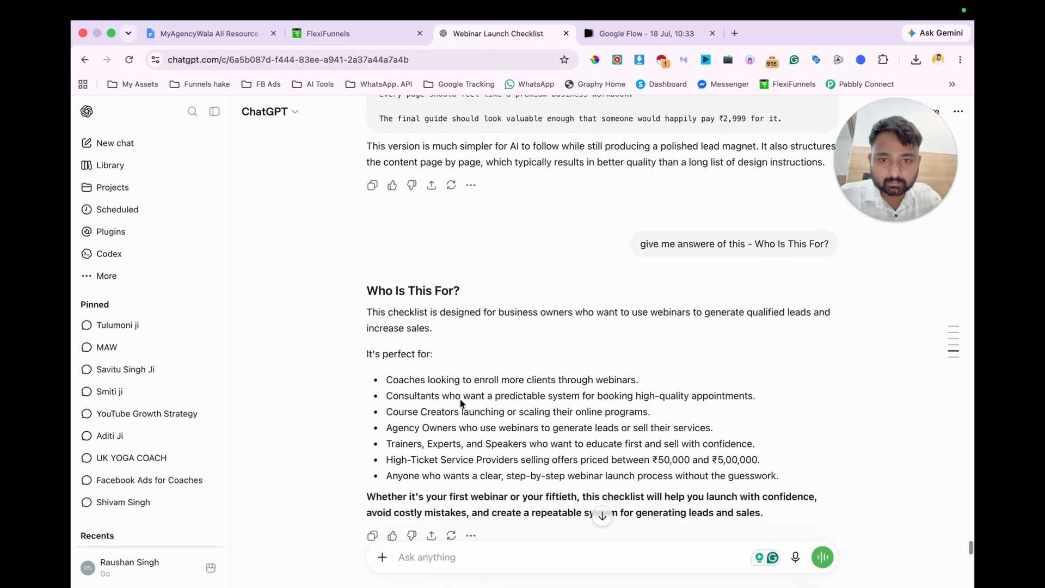
{"action": "left_click_drag", "start_coordinate": [425, 379], "coordinate": [636, 374]}
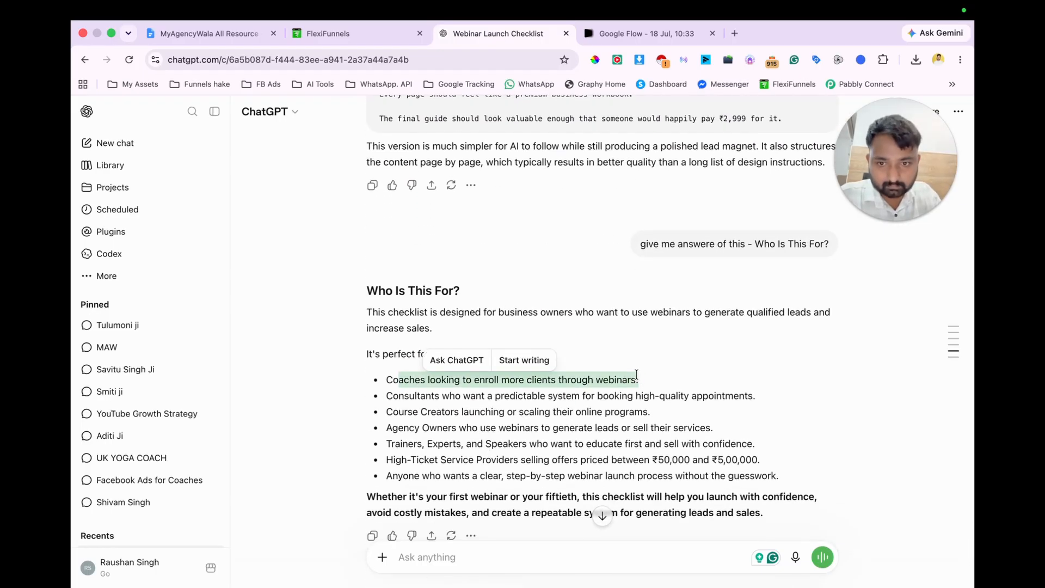
Step: Back in FlexiFunnels, replace the Coach card's description with "Coaches looking to enroll more clients through webinars."
{"action": "left_click", "coordinate": [348, 31]}
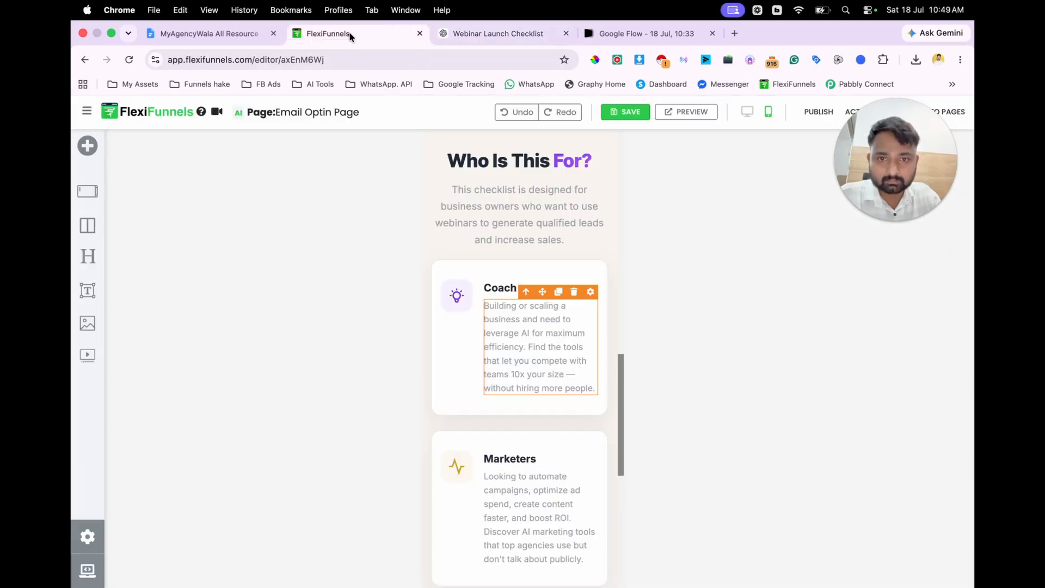
{"action": "triple_click", "coordinate": [545, 362]}
{"action": "type", "text": "Coaches looking to enroll more clients through webinars."}
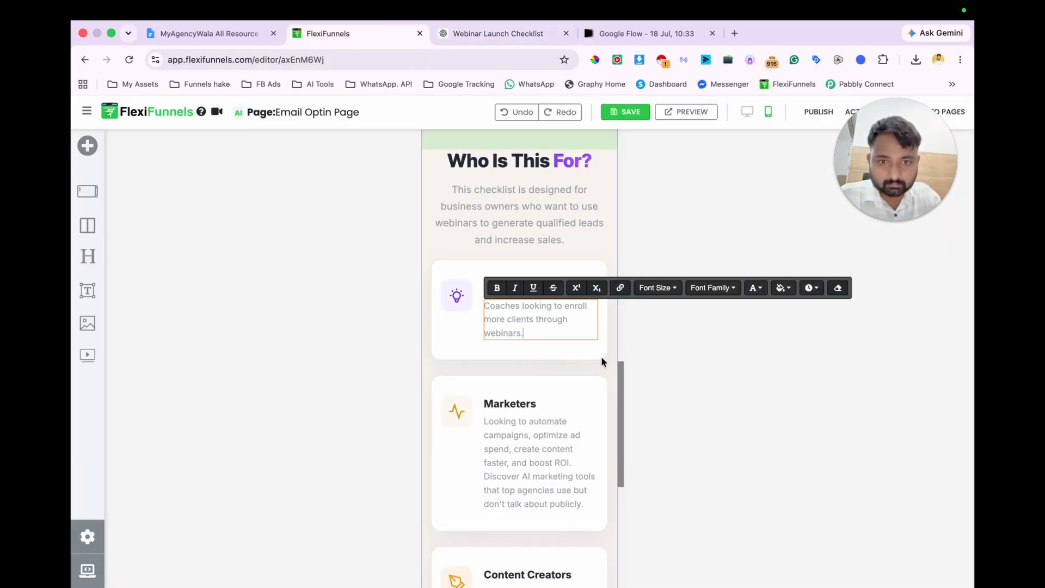
{"action": "left_click", "coordinate": [547, 361]}
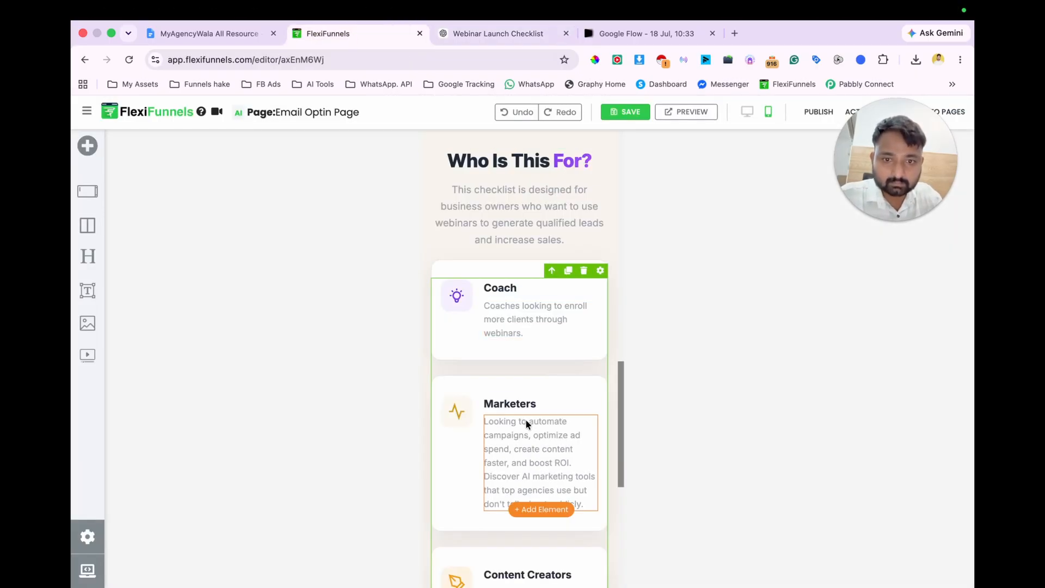
Step: In the ChatGPT conversation, copy "Consultants who want a predictable system for booking high-quality appointments." from the "Who Is This For?" reply
{"action": "left_click", "coordinate": [472, 33]}
{"action": "scroll", "coordinate": [571, 369], "scroll_direction": "down", "scroll_amount": 1}
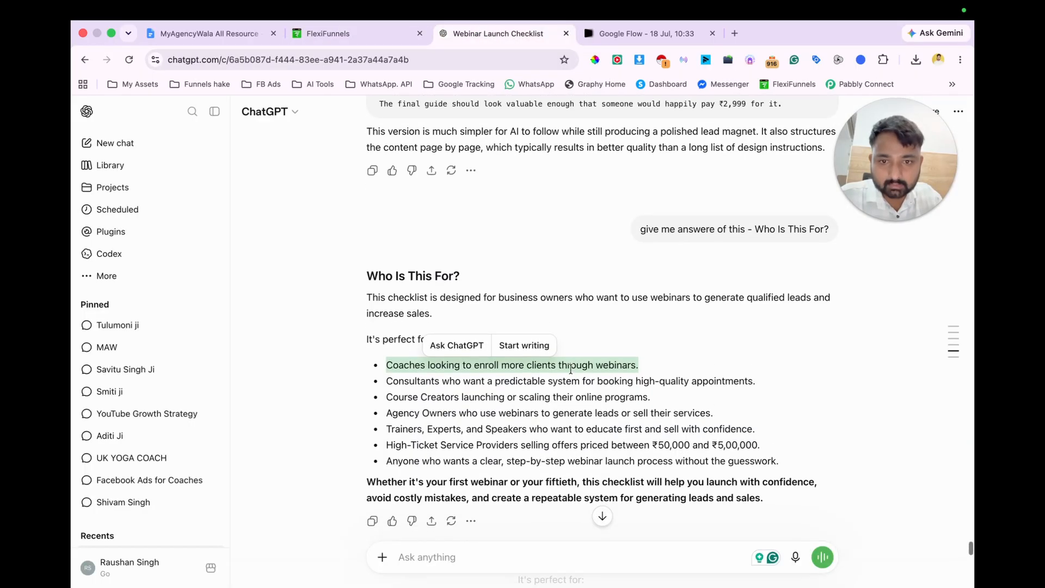
{"action": "left_click_drag", "start_coordinate": [386, 379], "coordinate": [739, 387]}
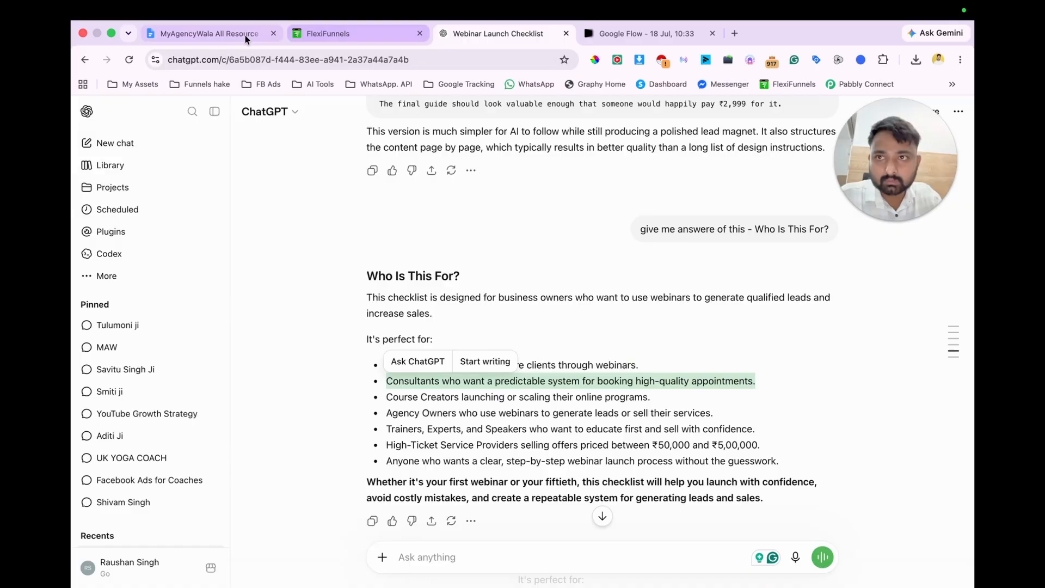
Step: Back in FlexiFunnels, replace the Marketers card's description with "Consultants who want a predictable system for booking high-quality appointments." and its title with "Consultants"
{"action": "left_click", "coordinate": [332, 34]}
{"action": "scroll", "coordinate": [514, 405], "scroll_direction": "down", "scroll_amount": 1}
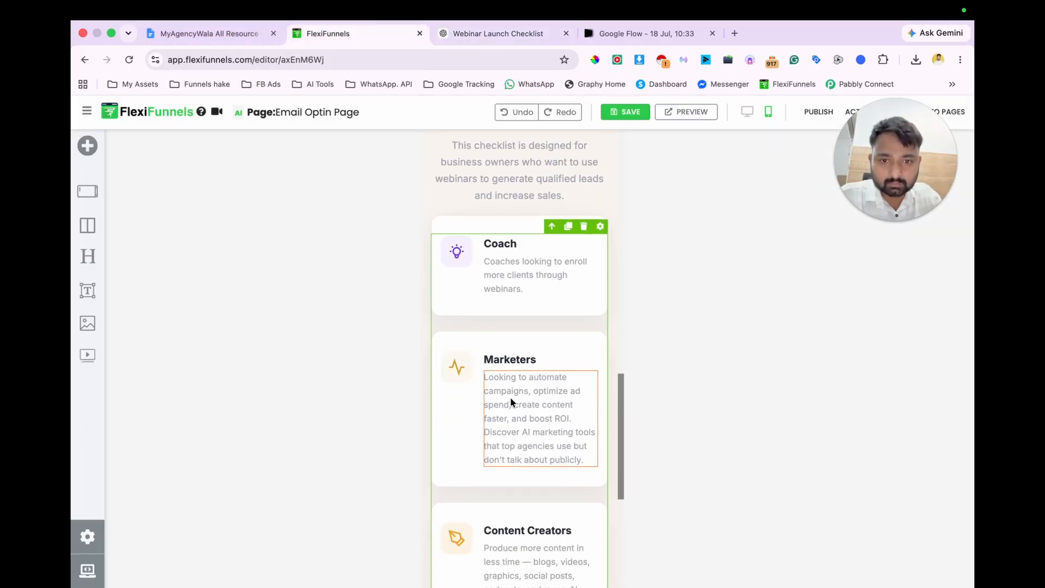
{"action": "left_click", "coordinate": [513, 405]}
{"action": "key", "text": "ctrl+a"}
{"action": "type", "text": "Consultants who want a predictable system for booking high-quality appointments."}
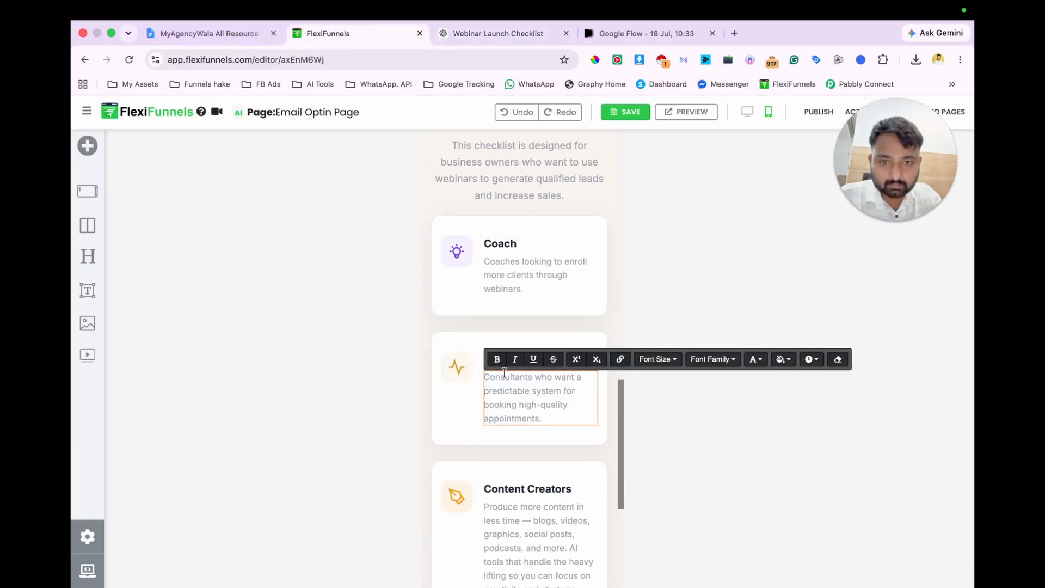
{"action": "key", "text": "ctrl+z"}
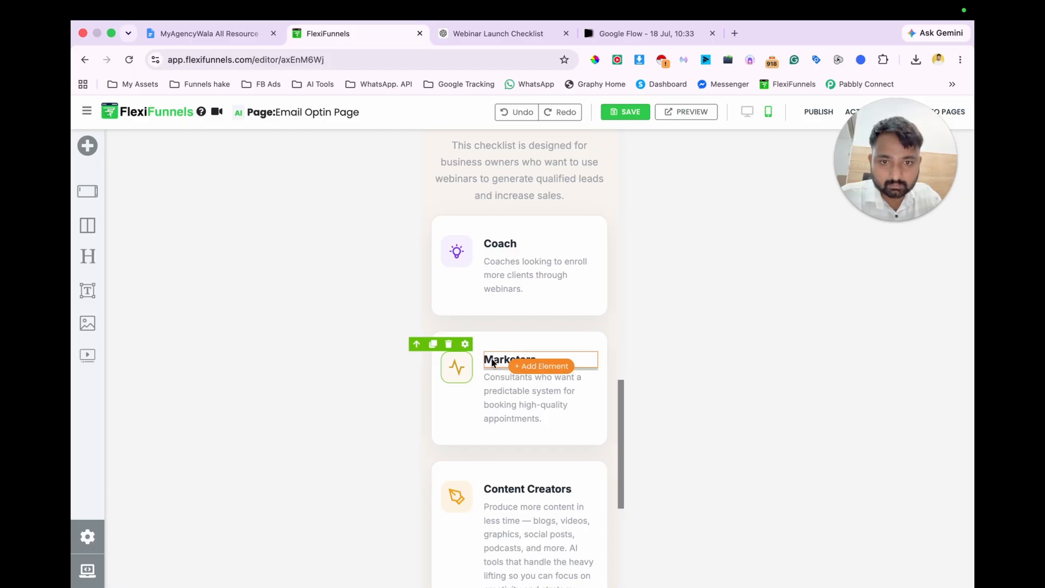
{"action": "left_click", "coordinate": [508, 359]}
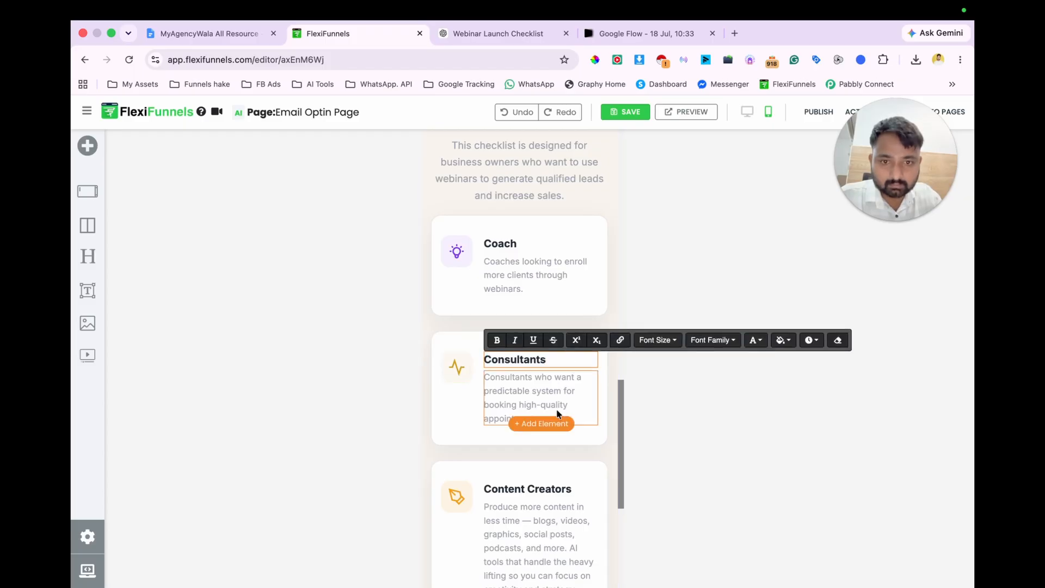
Step: Check the remaining audience cards, and copy "Course Creators launching or scaling their online programs." from the ChatGPT reply
{"action": "scroll", "coordinate": [593, 464], "scroll_direction": "down", "scroll_amount": 5}
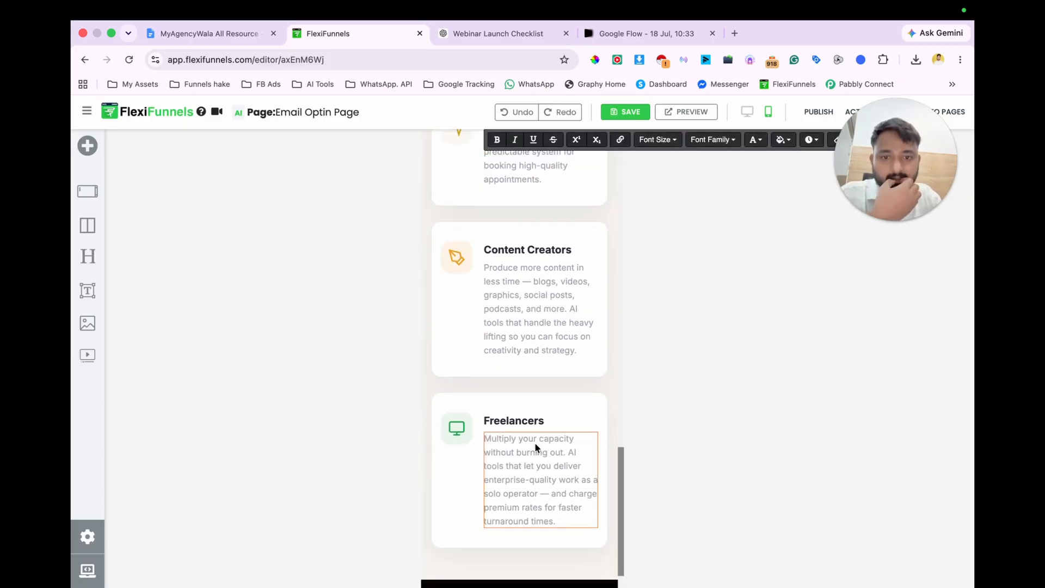
{"action": "scroll", "coordinate": [535, 399], "scroll_direction": "up", "scroll_amount": 1}
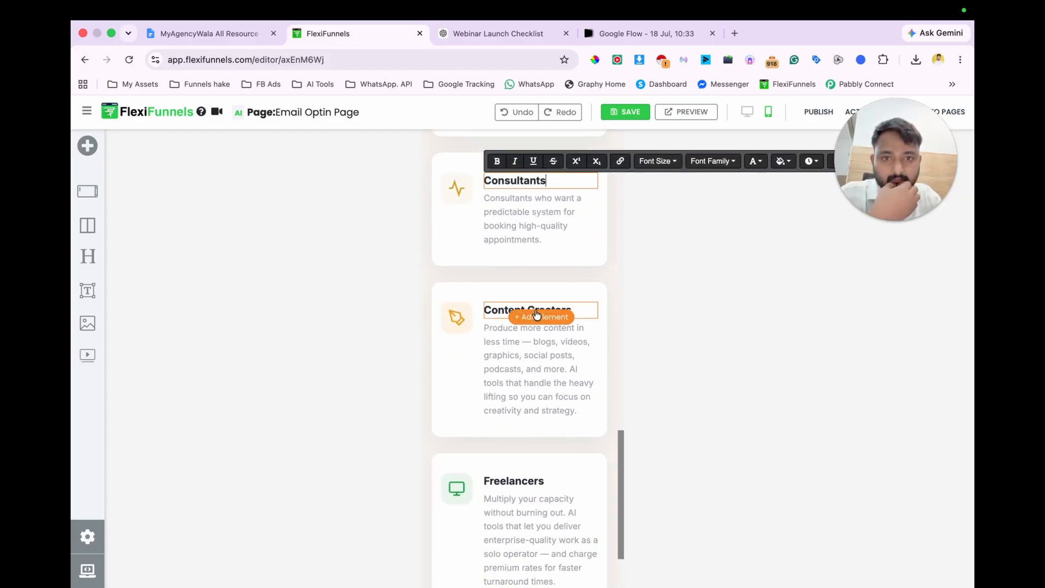
{"action": "left_click", "coordinate": [516, 32]}
{"action": "left_click_drag", "start_coordinate": [386, 397], "coordinate": [673, 406]}
{"action": "key", "text": "ctrl+c"}
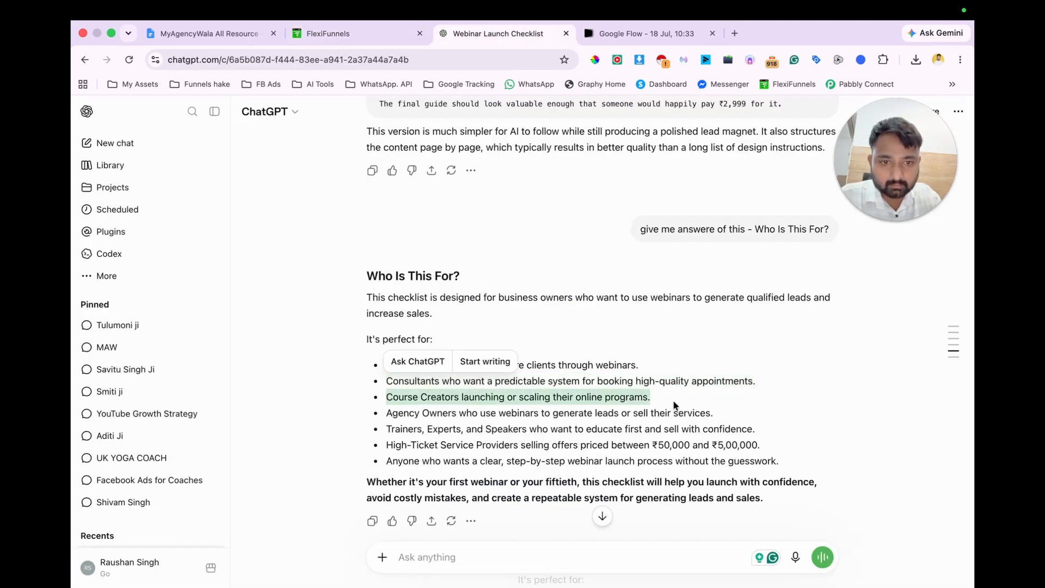
Step: Back in FlexiFunnels, replace the Content Creators card's description with "Course Creators launching or scaling their online programs." and its title with "Course Creators"
{"action": "left_click", "coordinate": [332, 33]}
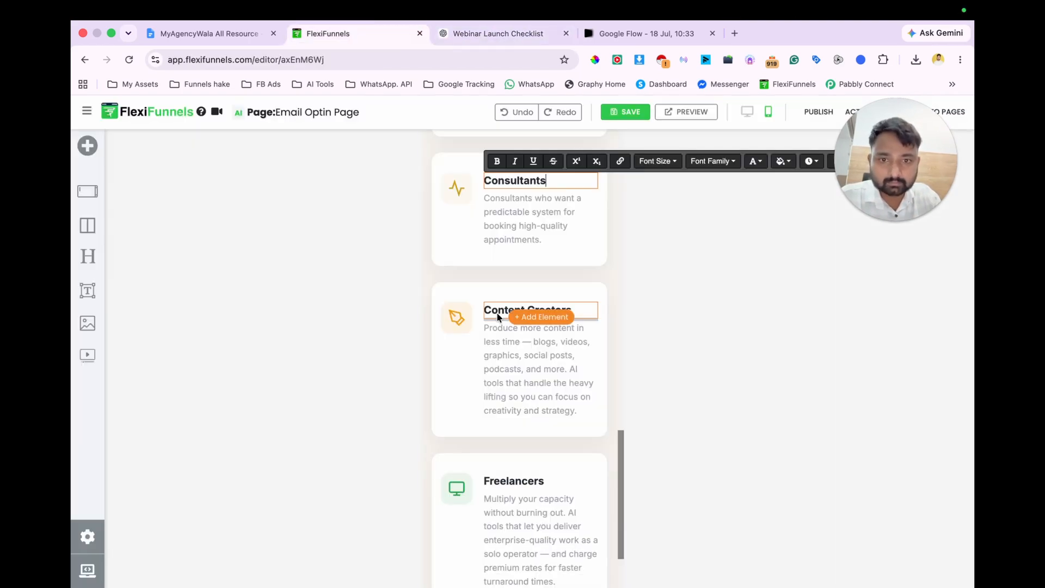
{"action": "left_click", "coordinate": [509, 354]}
{"action": "key", "text": "ctrl+a"}
{"action": "key", "text": "ctrl+v"}
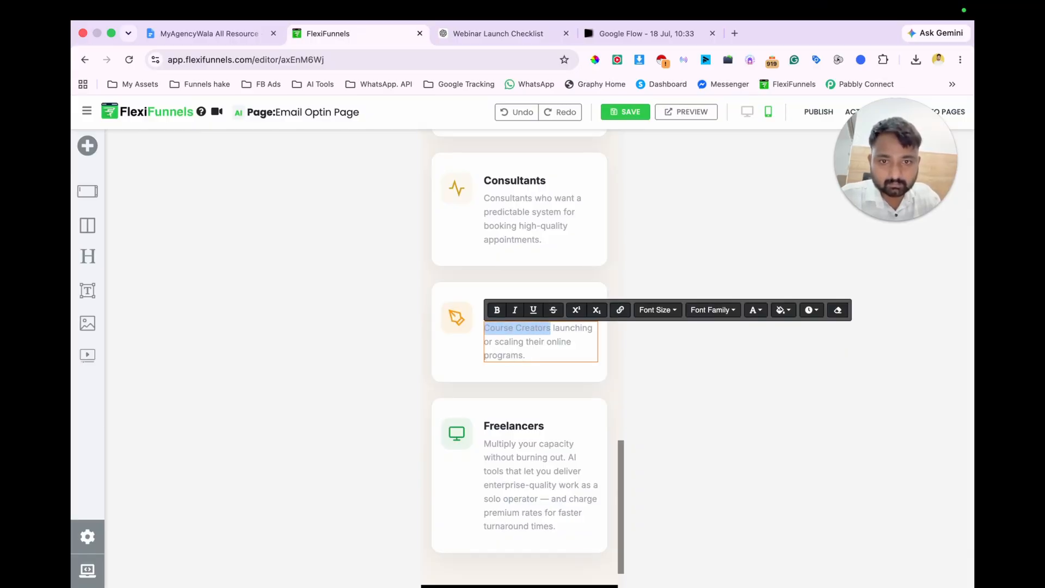
{"action": "left_click", "coordinate": [515, 364]}
{"action": "left_click", "coordinate": [508, 306]}
{"action": "key", "text": "super+a"}
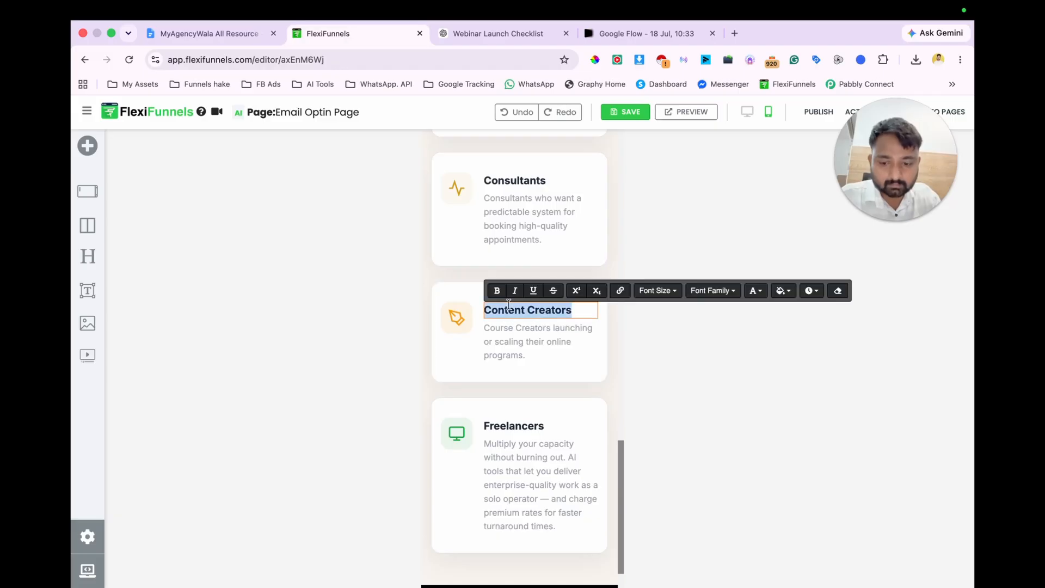
{"action": "left_click", "coordinate": [625, 352]}
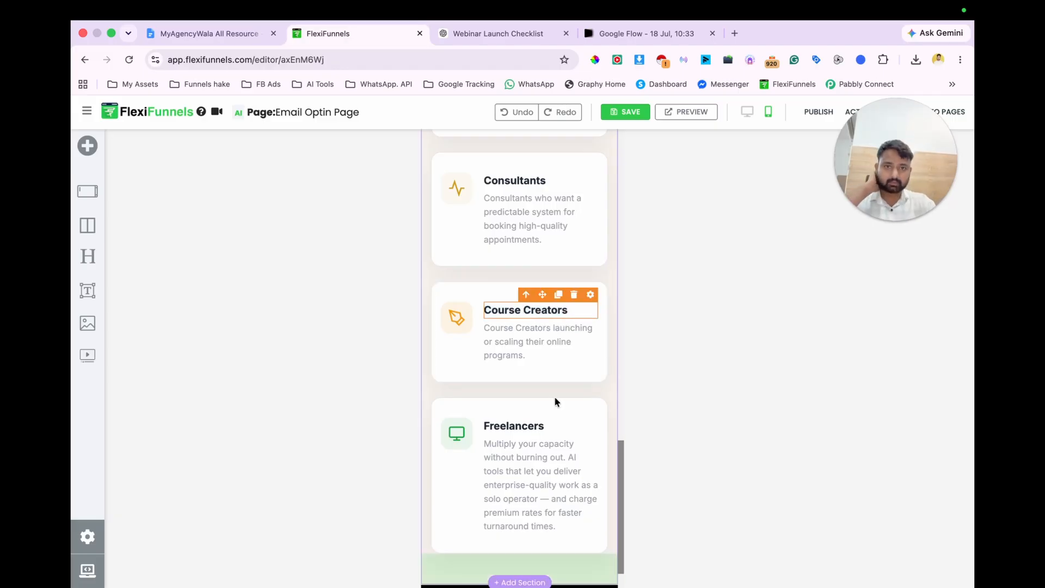
Step: In the ChatGPT reply, copy "Agency Owners who use webinars to generate leads or sell their services."
{"action": "scroll", "coordinate": [555, 401], "scroll_direction": "up", "scroll_amount": 3}
{"action": "scroll", "coordinate": [553, 377], "scroll_direction": "down", "scroll_amount": 3}
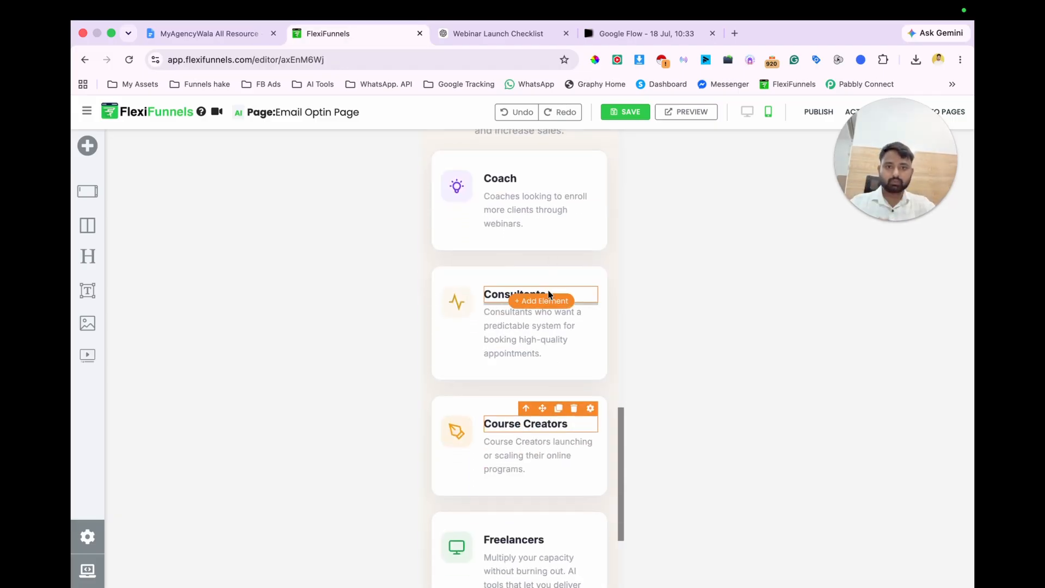
{"action": "left_click", "coordinate": [496, 40]}
{"action": "scroll", "coordinate": [514, 294], "scroll_direction": "down", "scroll_amount": 1}
{"action": "left_click_drag", "start_coordinate": [385, 394], "coordinate": [746, 394]}
{"action": "key", "text": "super+c"}
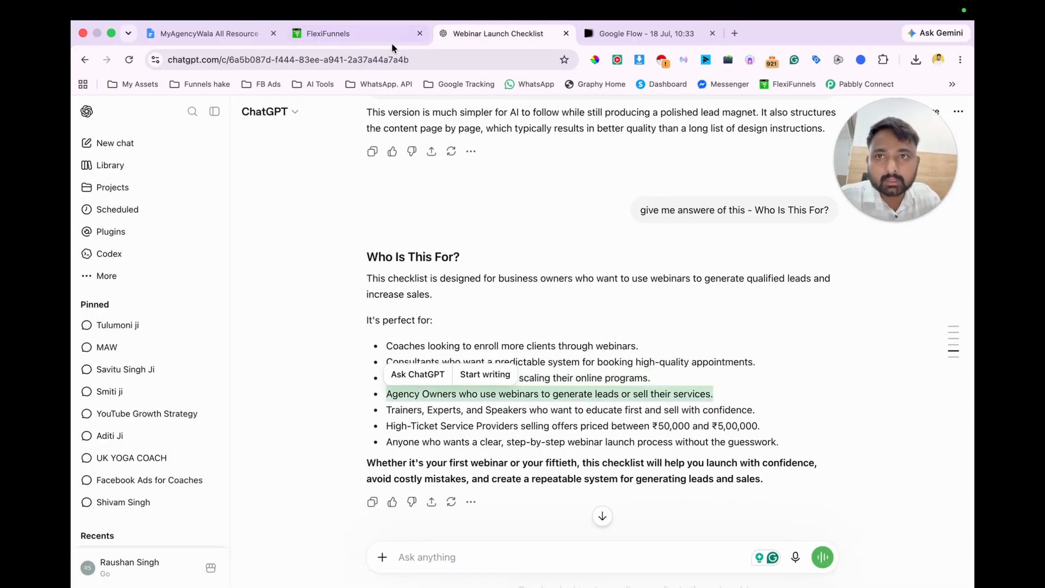
Step: In FlexiFunnels, replace the Freelancers card's description with "Agency Owners who use webinars to generate leads or sell their services." and its title with "Agency Owners"
{"action": "left_click", "coordinate": [377, 33]}
{"action": "left_click", "coordinate": [525, 495]}
{"action": "key", "text": "super+a"}
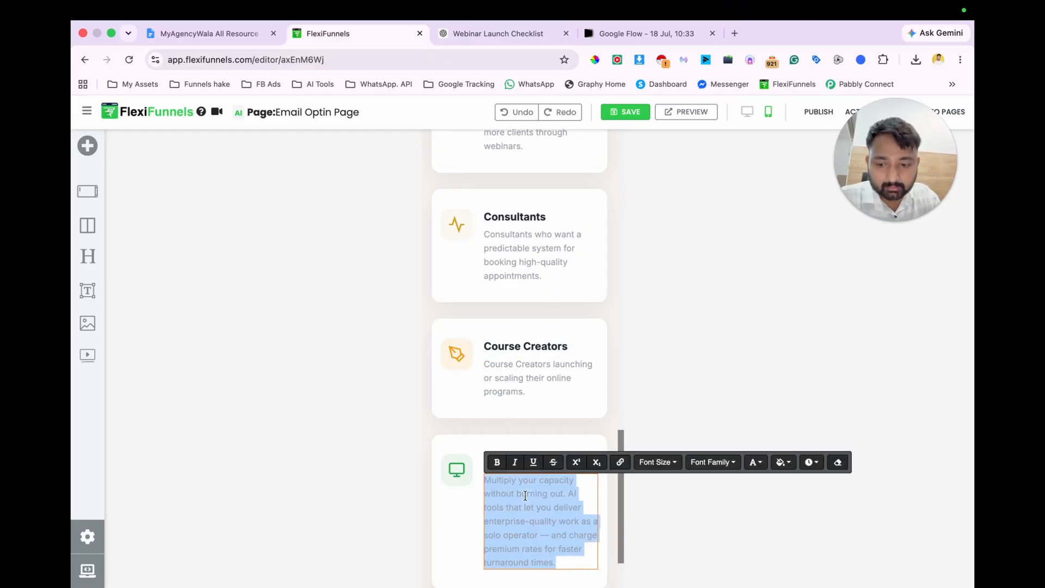
{"action": "key", "text": "super+v"}
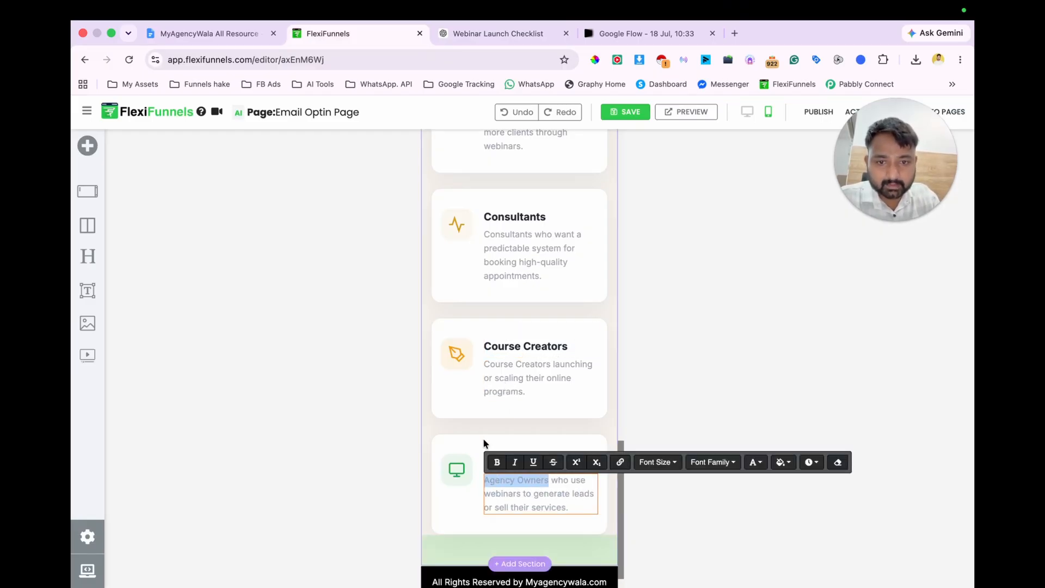
{"action": "double_click", "coordinate": [508, 461]}
{"action": "type", "text": "Agency Owners"}
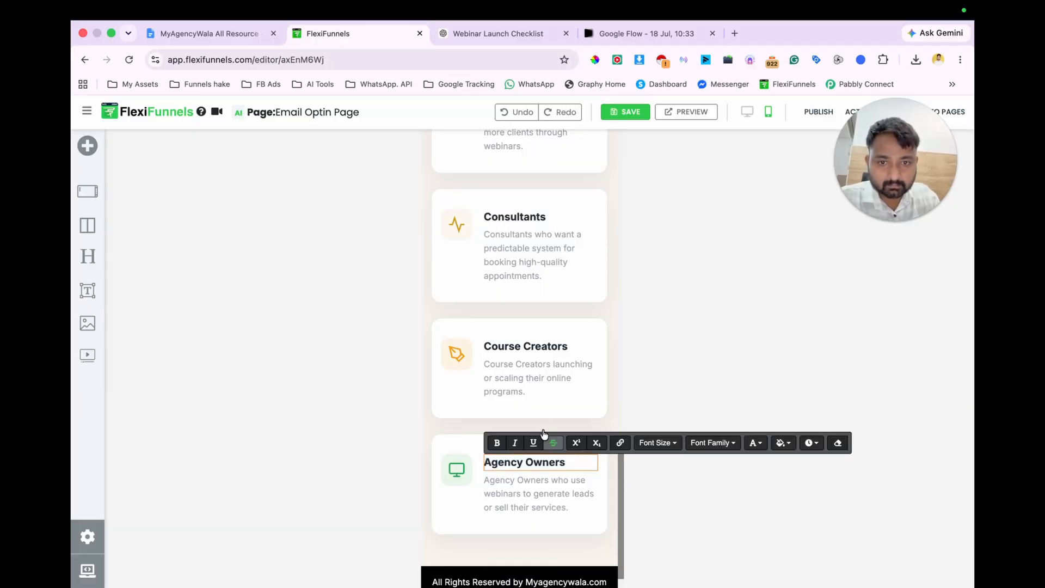
{"action": "scroll", "coordinate": [581, 490], "scroll_direction": "down", "scroll_amount": 1}
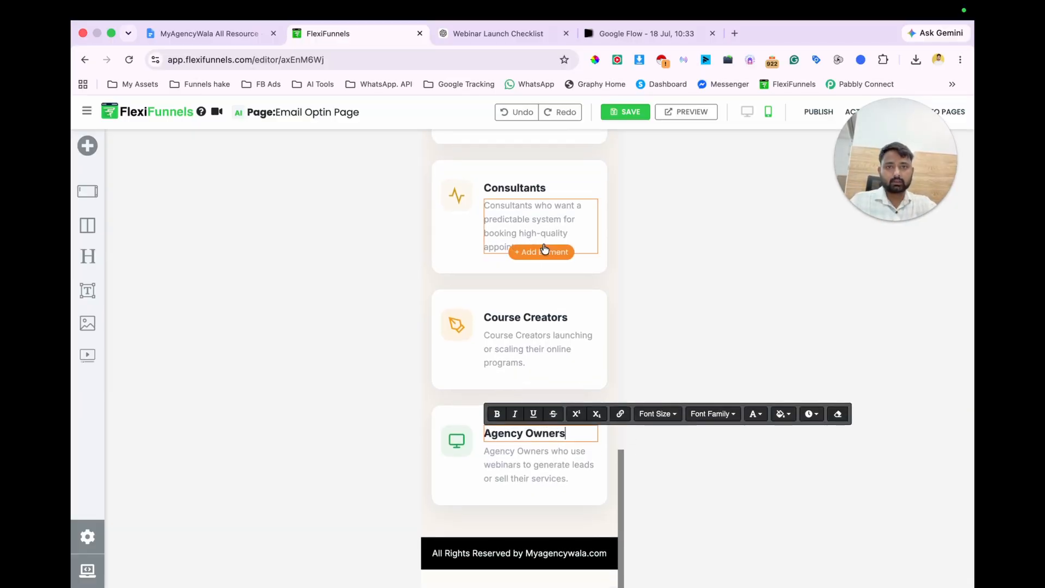
{"action": "left_click", "coordinate": [760, 195]}
Step: Open the text settings of the "Launch Your Next Webinar Like a Pro" badge and switch the page to the desktop layout
{"action": "scroll", "coordinate": [579, 173], "scroll_direction": "up", "scroll_amount": 10}
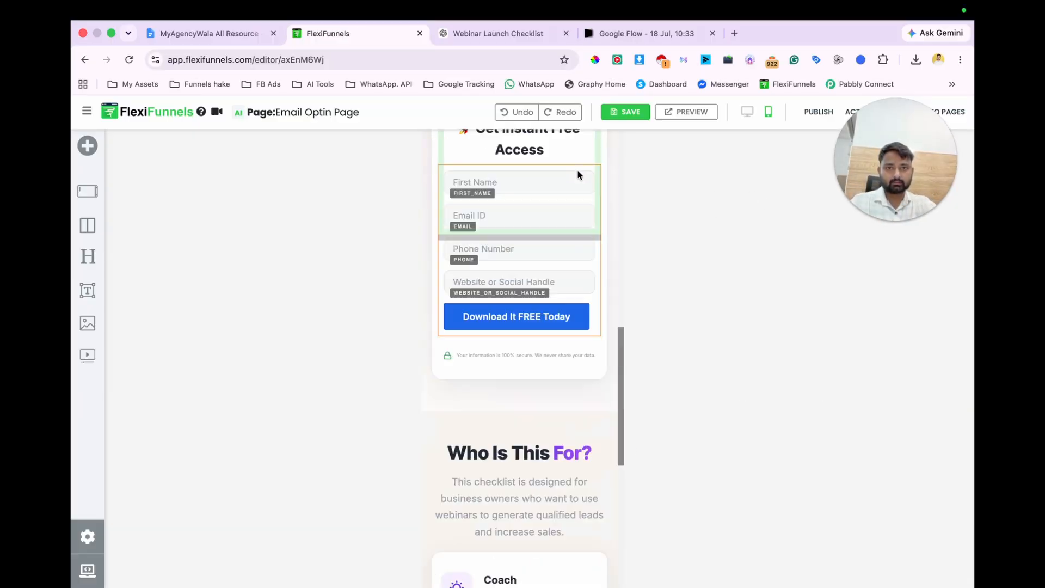
{"action": "scroll", "coordinate": [579, 173], "scroll_direction": "down", "scroll_amount": 5}
{"action": "scroll", "coordinate": [578, 173], "scroll_direction": "up", "scroll_amount": 5}
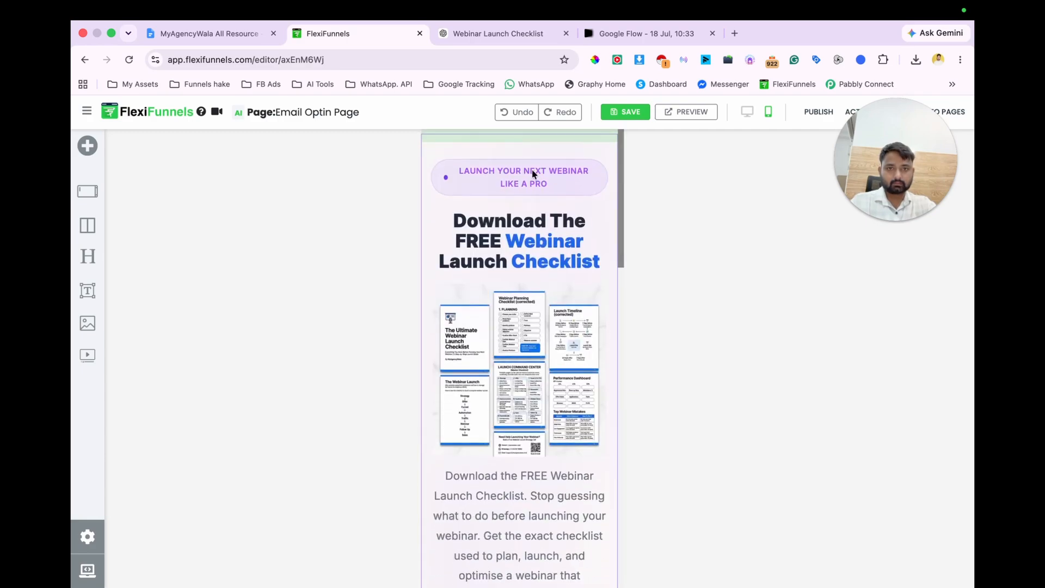
{"action": "left_click", "coordinate": [600, 147]}
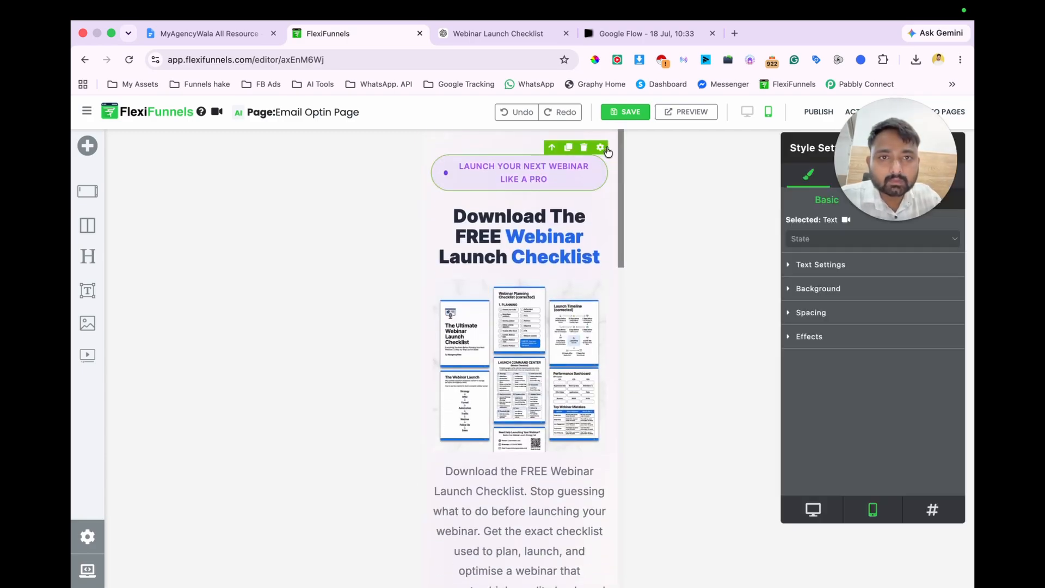
{"action": "left_click", "coordinate": [808, 263]}
{"action": "scroll", "coordinate": [854, 348], "scroll_direction": "down", "scroll_amount": 2}
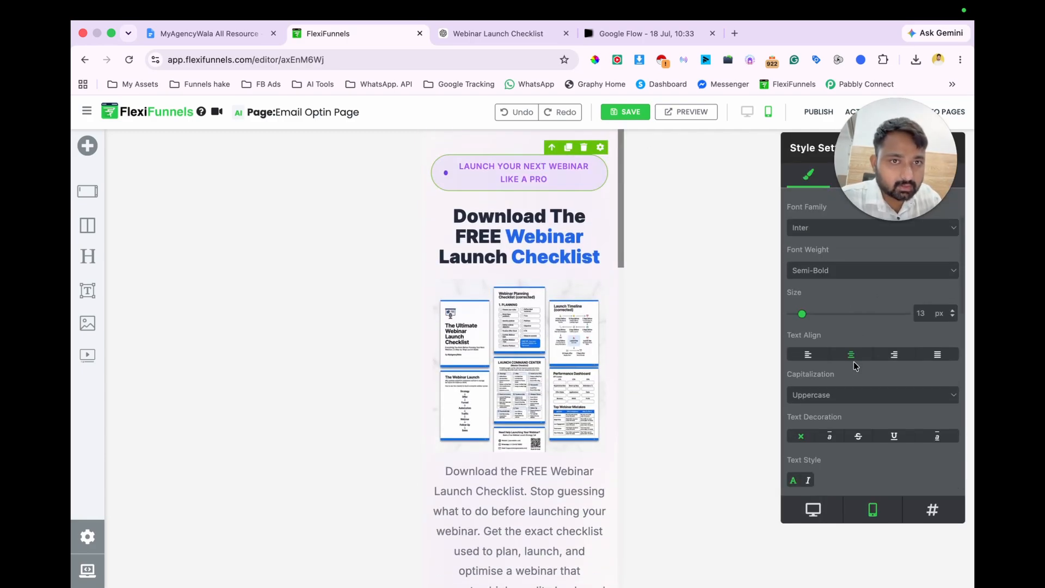
{"action": "left_click", "coordinate": [746, 111]}
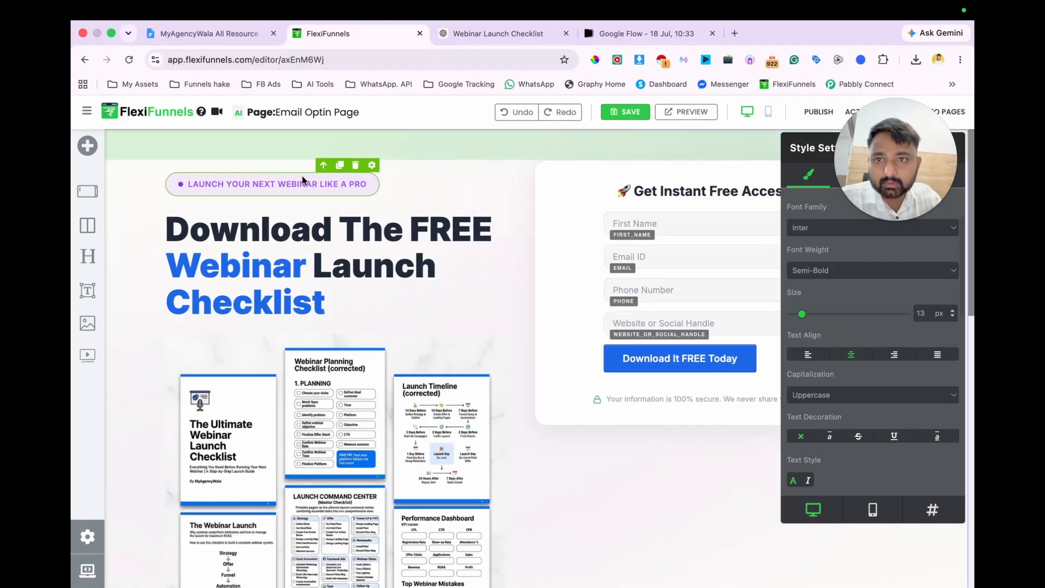
Step: Sample the blue of the "Download It FREE Today" button with ColorPick Eyedropper and copy its colour code 1C68E9
{"action": "left_click", "coordinate": [596, 60]}
{"action": "left_click", "coordinate": [613, 359]}
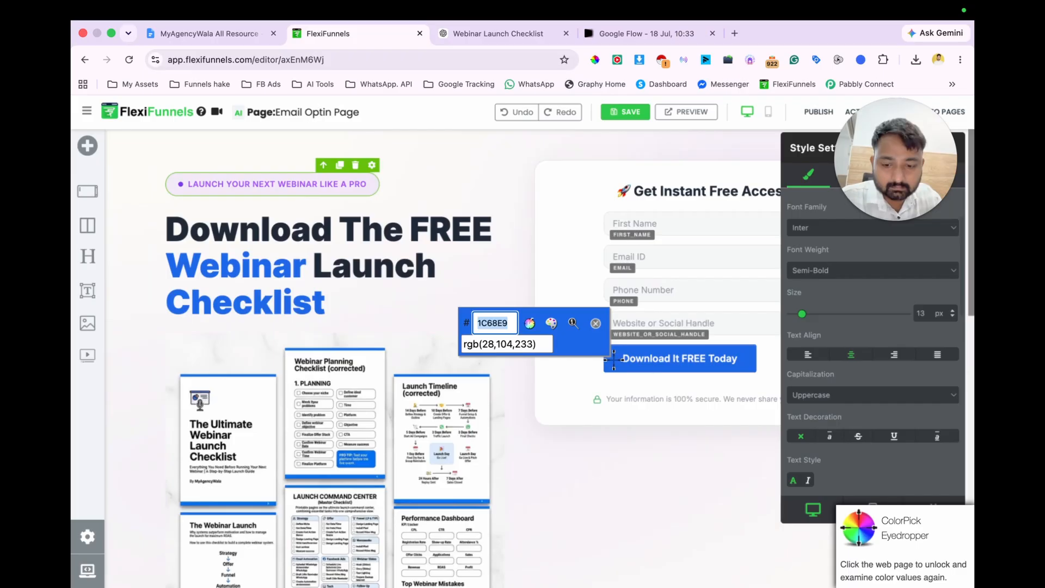
{"action": "key", "text": "Tab"}
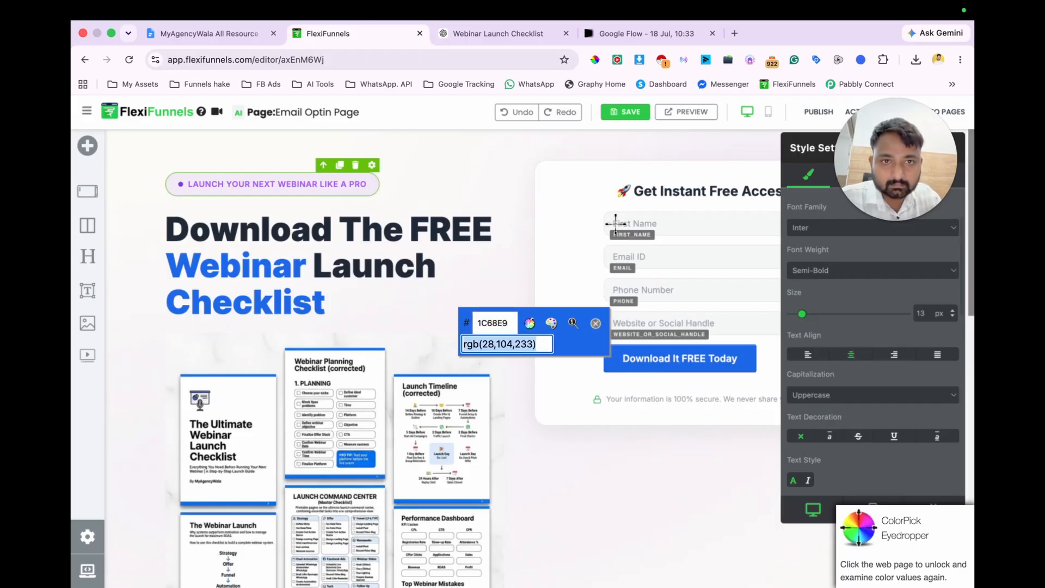
{"action": "left_click", "coordinate": [596, 323]}
Step: Set the text color of the "Launch Your Next Webinar Like a Pro" badge to #1c68e9
{"action": "scroll", "coordinate": [843, 372], "scroll_direction": "down", "scroll_amount": 4}
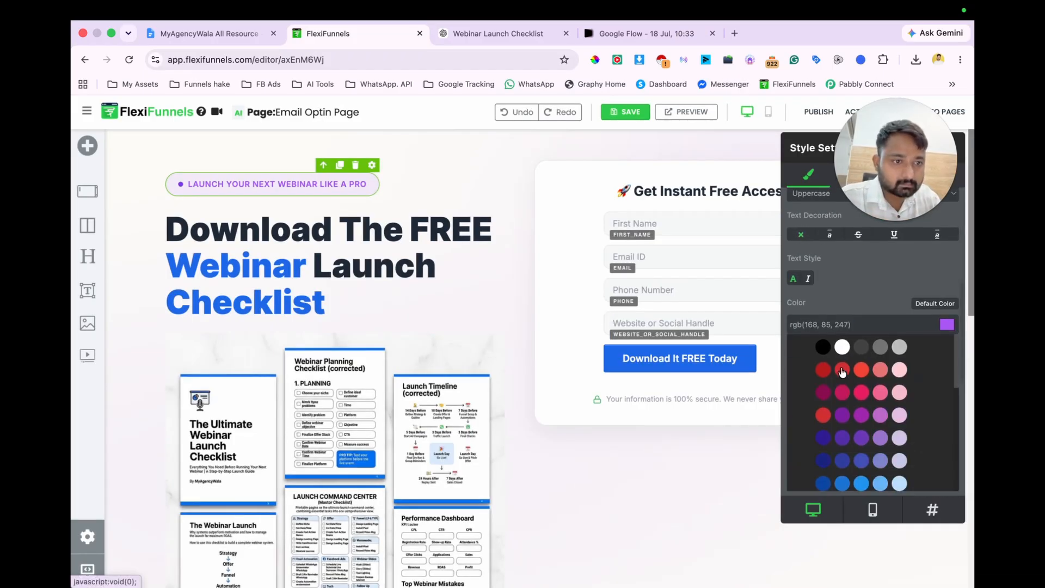
{"action": "left_click", "coordinate": [947, 329]}
{"action": "triple_click", "coordinate": [851, 320]}
{"action": "type", "text": "#1c68e9"}
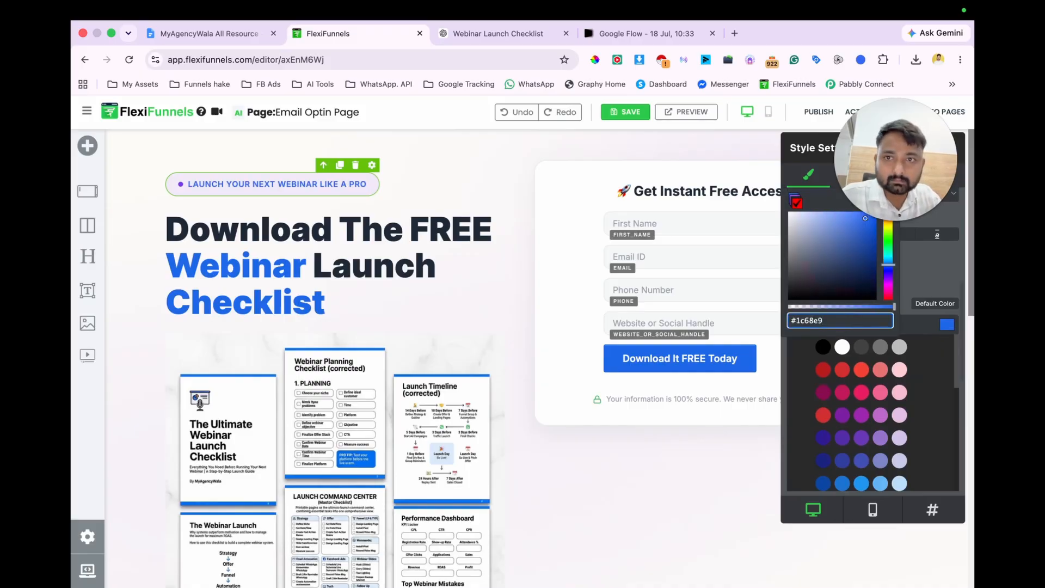
{"action": "left_click", "coordinate": [637, 477]}
Step: Try to recolor the word "For?" in the "Who Is This For?" heading with the copied button blue
{"action": "scroll", "coordinate": [638, 478], "scroll_direction": "down", "scroll_amount": 10}
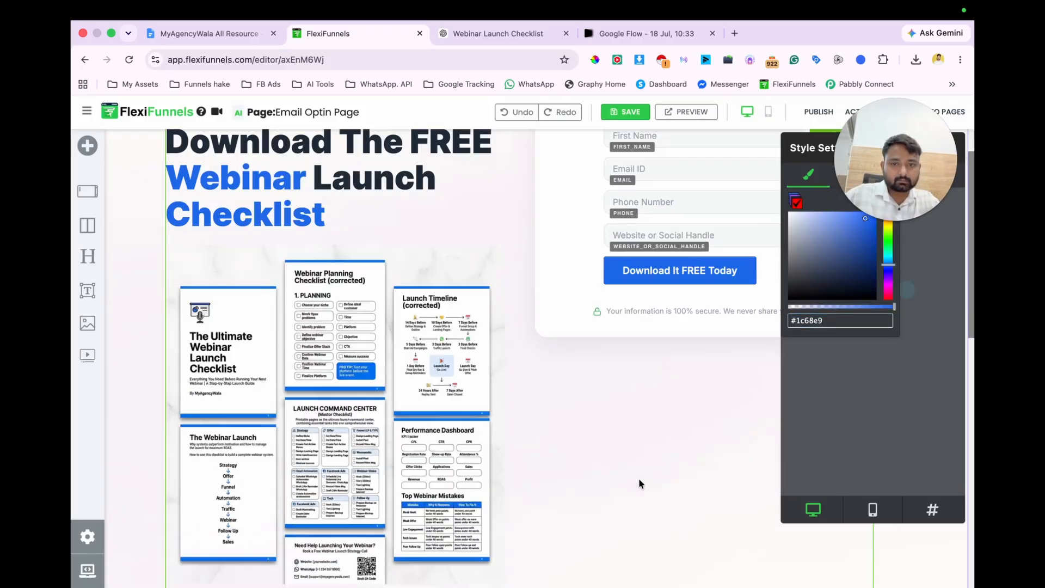
{"action": "left_click", "coordinate": [588, 213]}
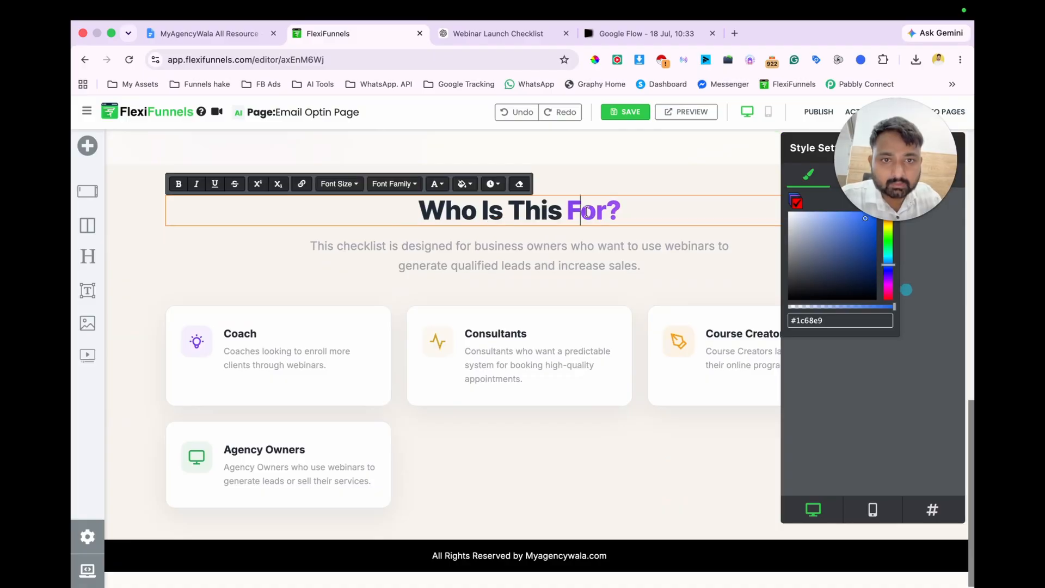
{"action": "left_click_drag", "start_coordinate": [586, 212], "coordinate": [620, 214]}
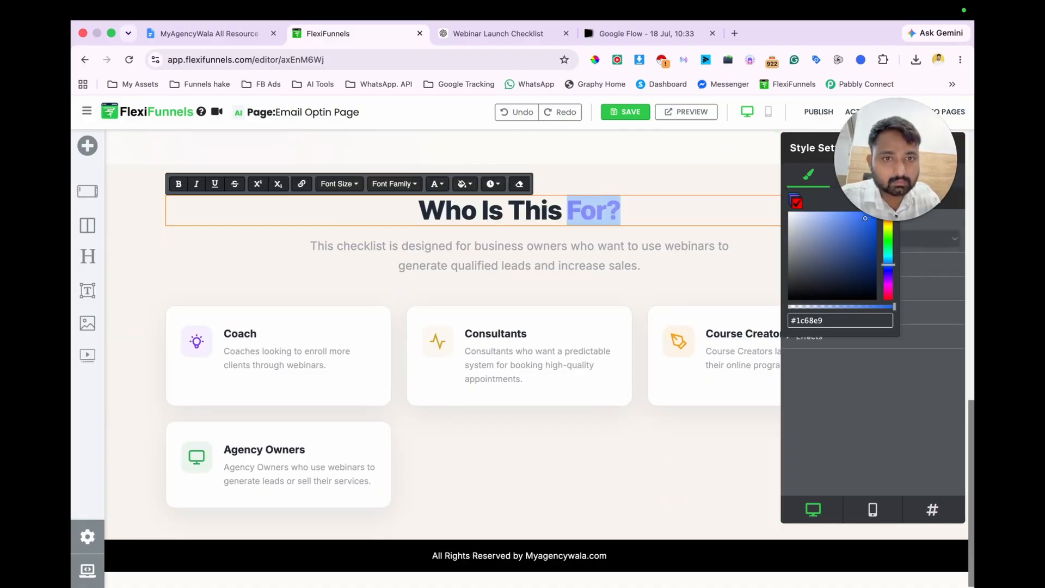
{"action": "left_click", "coordinate": [435, 184]}
{"action": "left_click", "coordinate": [536, 325]}
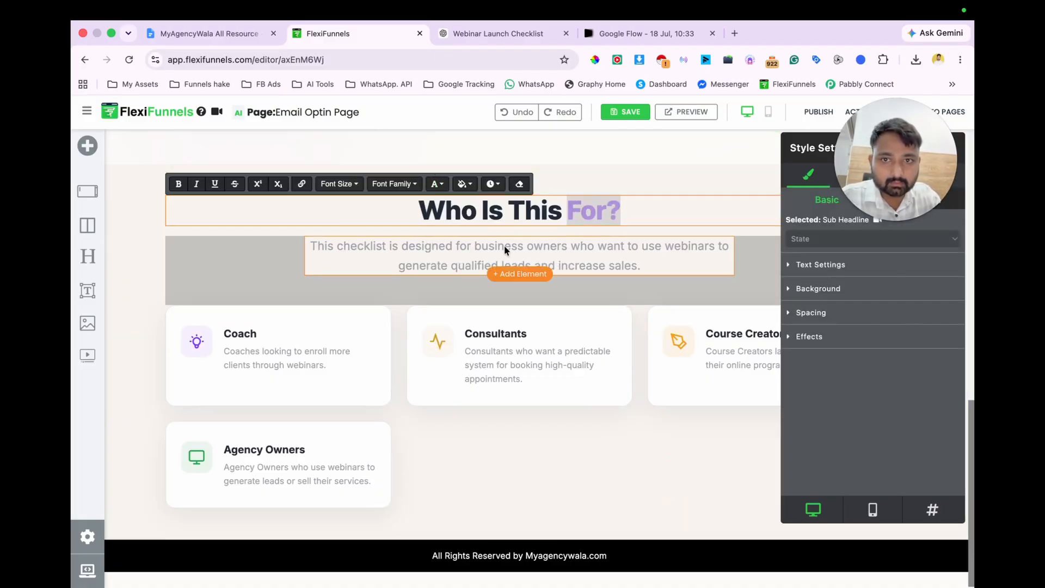
{"action": "left_click", "coordinate": [435, 183]}
{"action": "triple_click", "coordinate": [497, 308]}
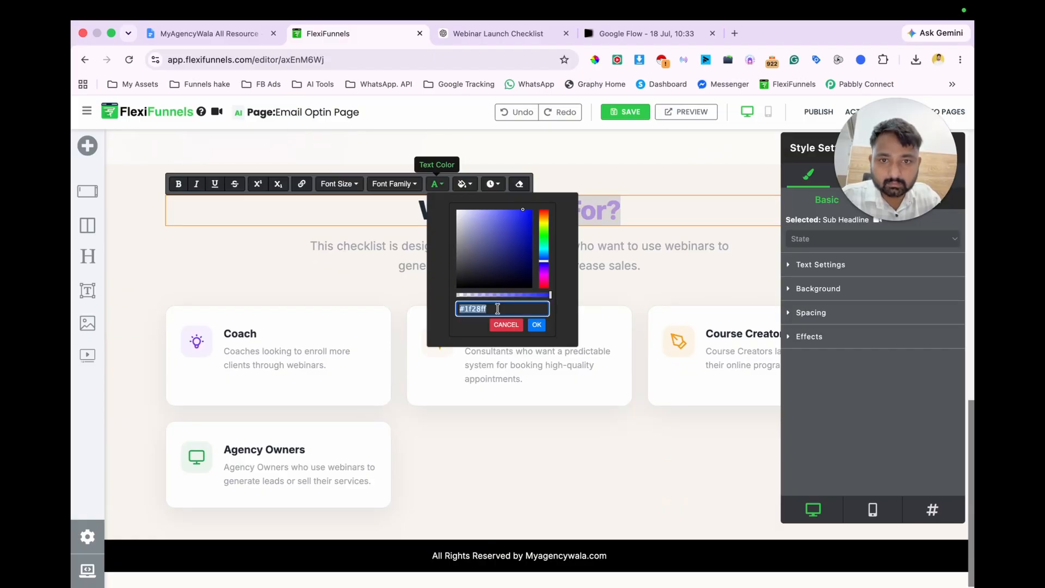
{"action": "key", "text": "ctrl+v"}
{"action": "left_click", "coordinate": [536, 324]}
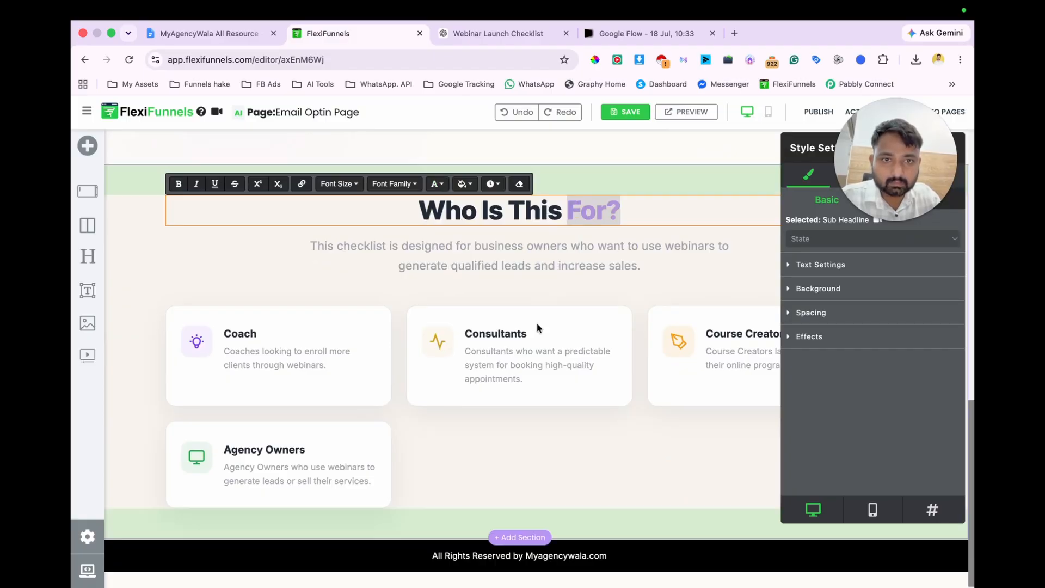
Step: Deselect the "Who Is This For?" heading, save and publish the Email Optin Page, and open its published URL
{"action": "left_click", "coordinate": [624, 284]}
{"action": "left_click", "coordinate": [567, 210]}
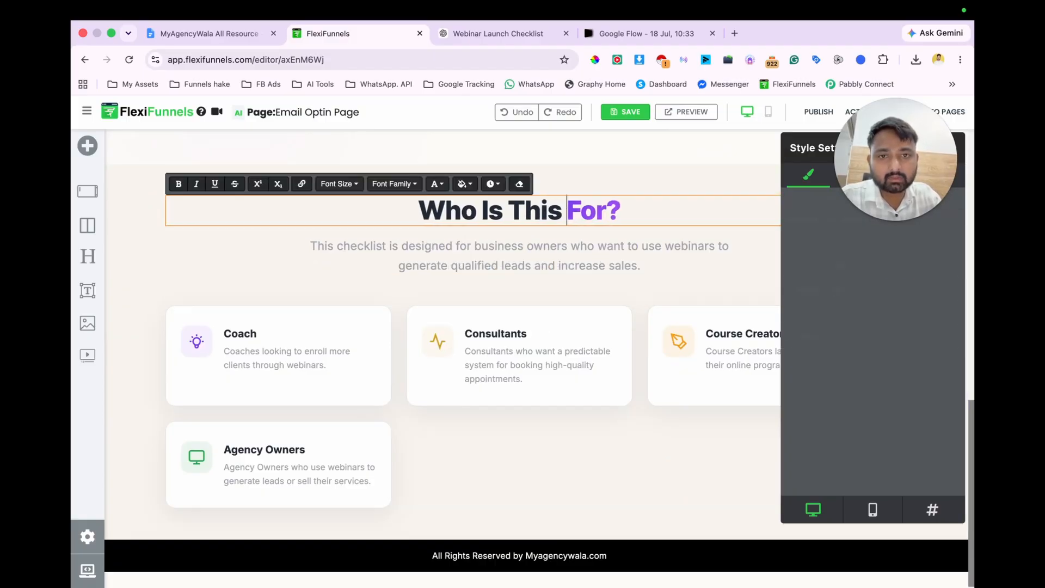
{"action": "left_click", "coordinate": [632, 112]}
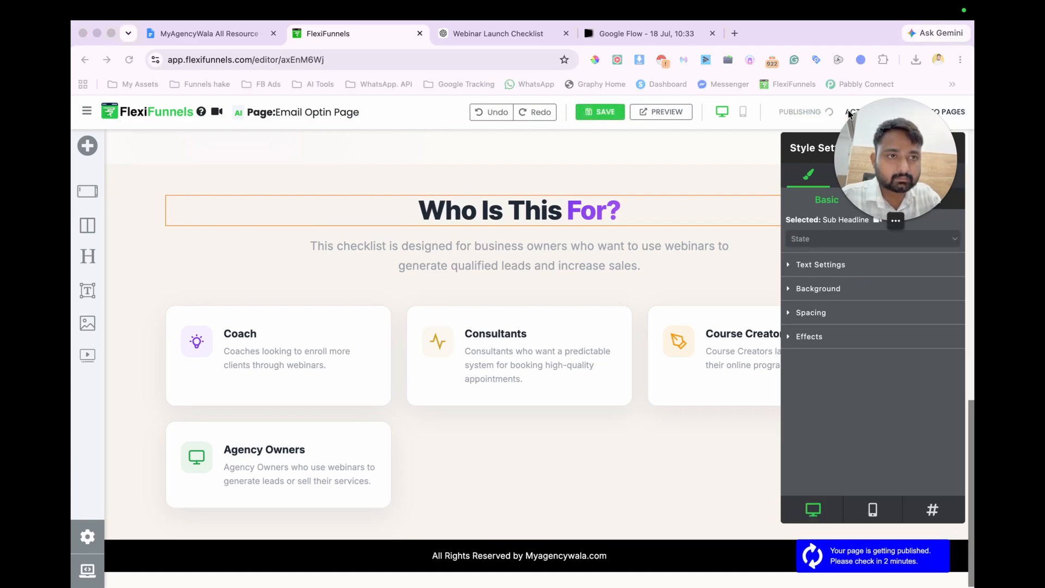
{"action": "left_click_drag", "start_coordinate": [883, 134], "coordinate": [887, 201]}
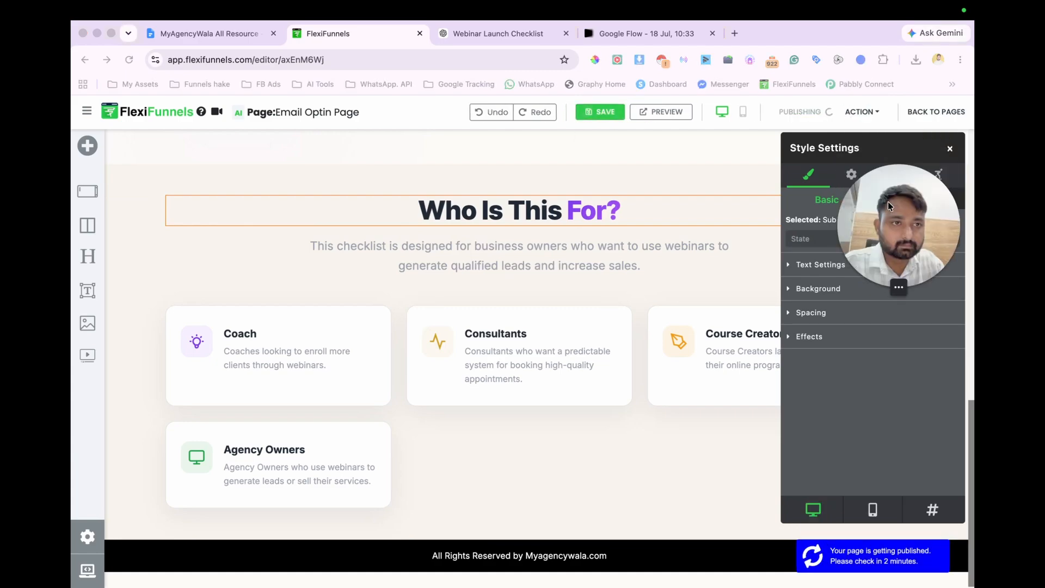
{"action": "left_click", "coordinate": [862, 112]}
{"action": "left_click", "coordinate": [830, 136]}
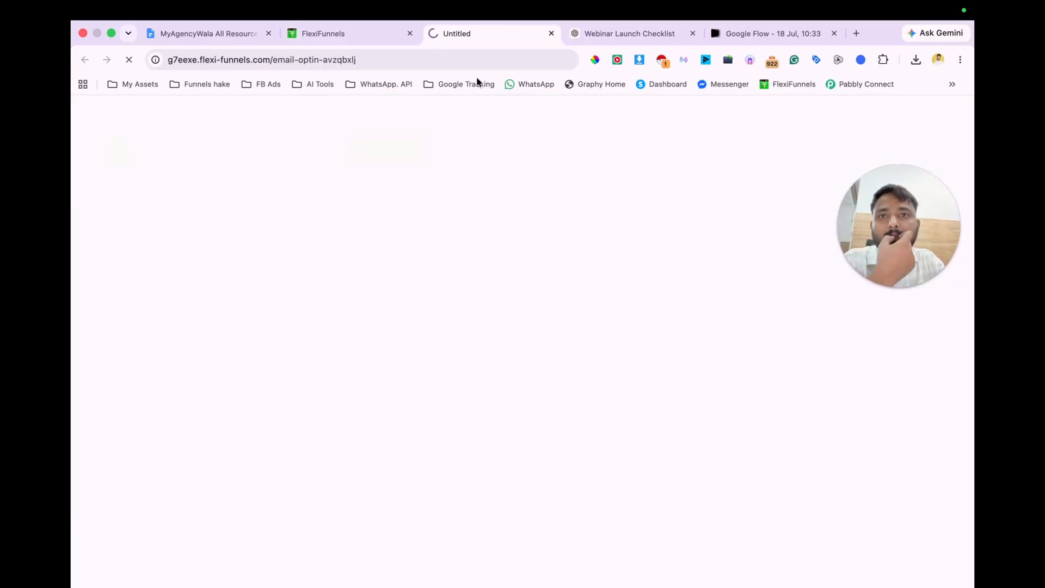
Step: Review the published opt-in page and test its form by submitting it without any details
{"action": "scroll", "coordinate": [593, 411], "scroll_direction": "down", "scroll_amount": 10}
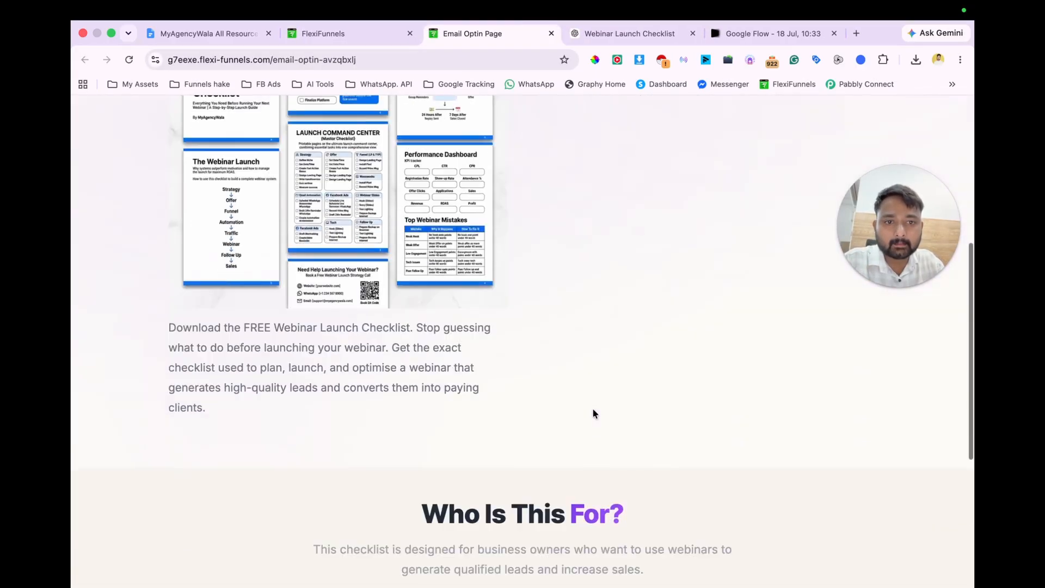
{"action": "scroll", "coordinate": [592, 413], "scroll_direction": "up", "scroll_amount": 10}
{"action": "scroll", "coordinate": [594, 415], "scroll_direction": "down", "scroll_amount": 4}
{"action": "scroll", "coordinate": [595, 416], "scroll_direction": "up", "scroll_amount": 4}
{"action": "left_click", "coordinate": [681, 348]}
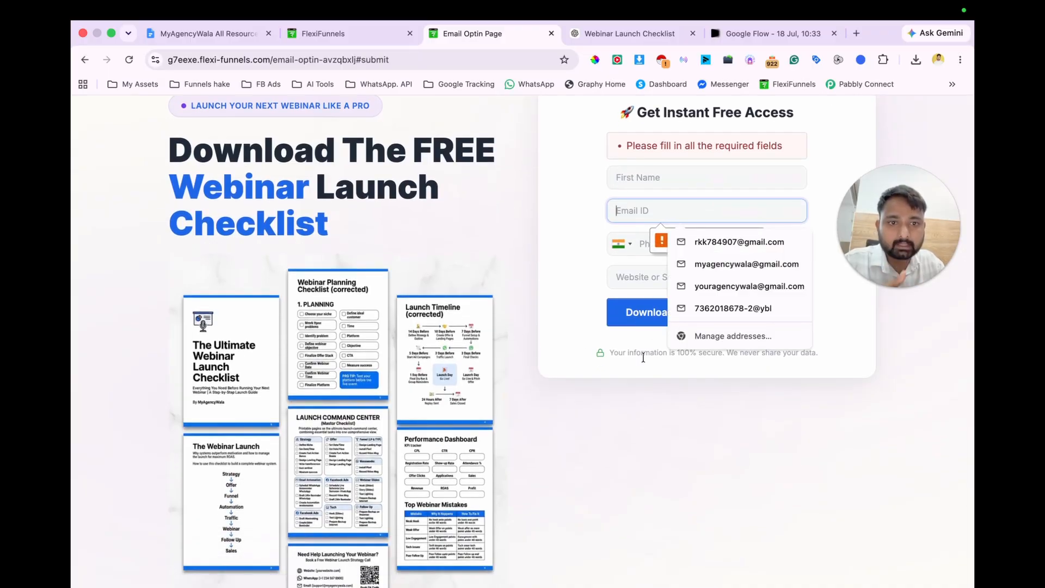
Step: Return to the page editor and save and publish the Email Optin Page again
{"action": "left_click", "coordinate": [364, 26]}
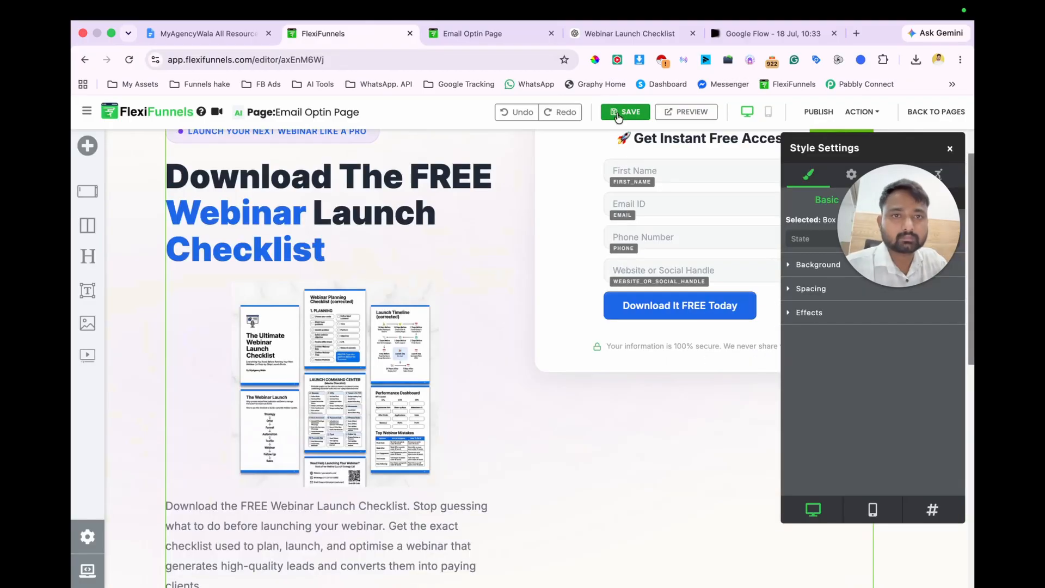
{"action": "left_click", "coordinate": [620, 113]}
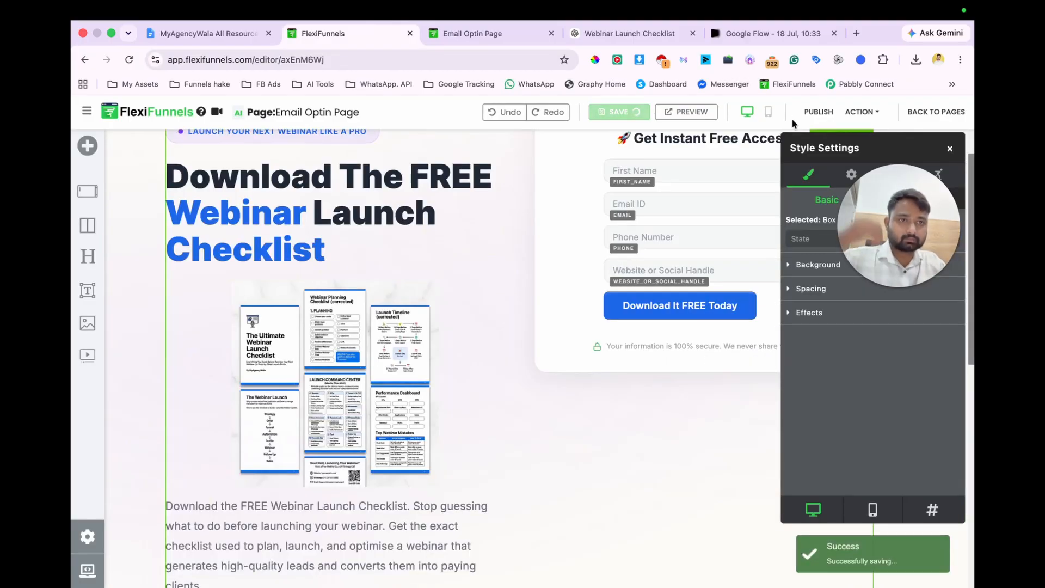
{"action": "left_click", "coordinate": [812, 112]}
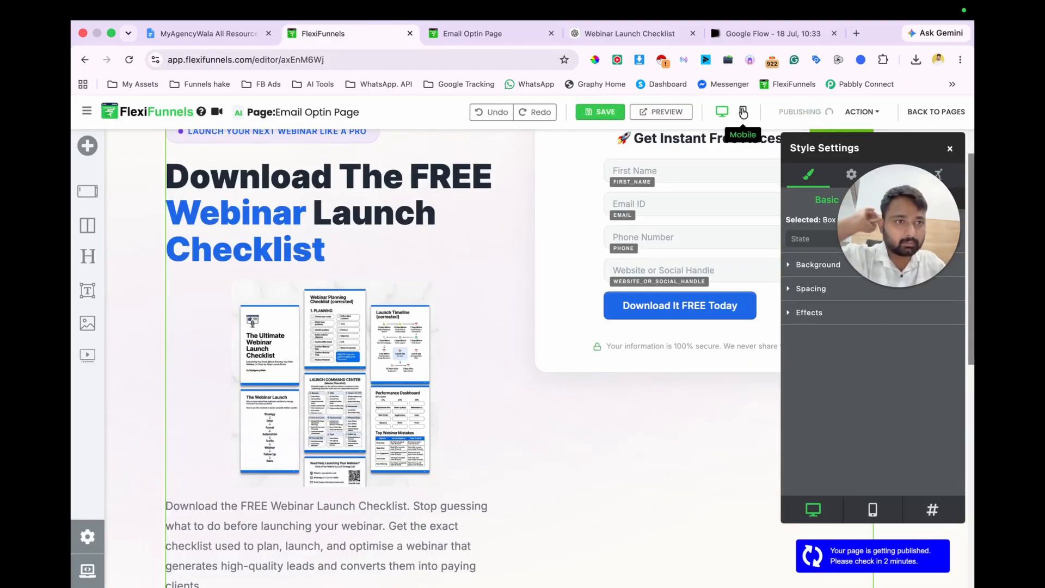
Step: Switch to the mobile layout and set the checklist mockup image's width to 100%
{"action": "left_click", "coordinate": [742, 111]}
{"action": "left_click", "coordinate": [508, 314]}
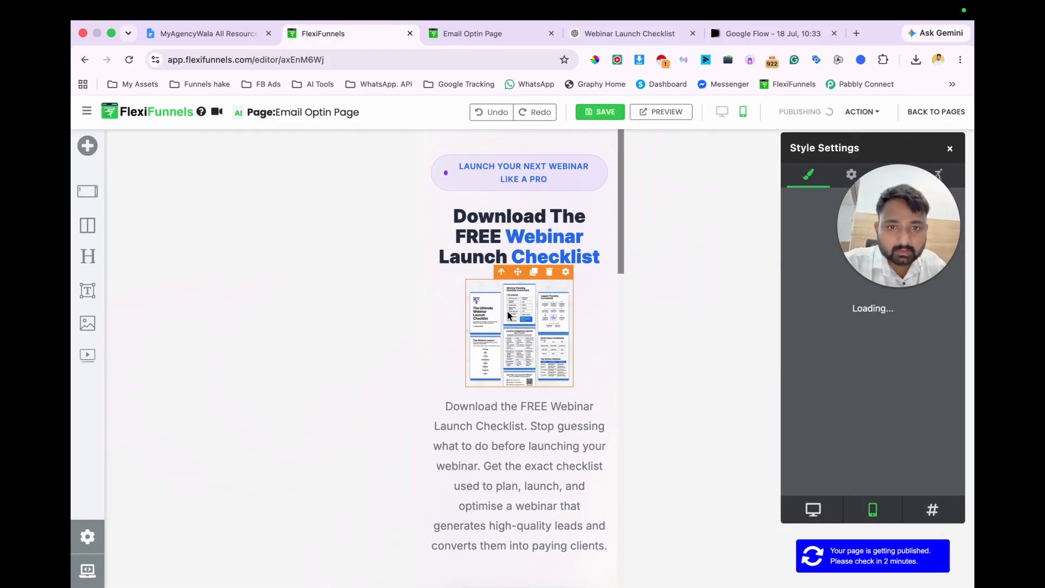
{"action": "left_click", "coordinate": [807, 313]}
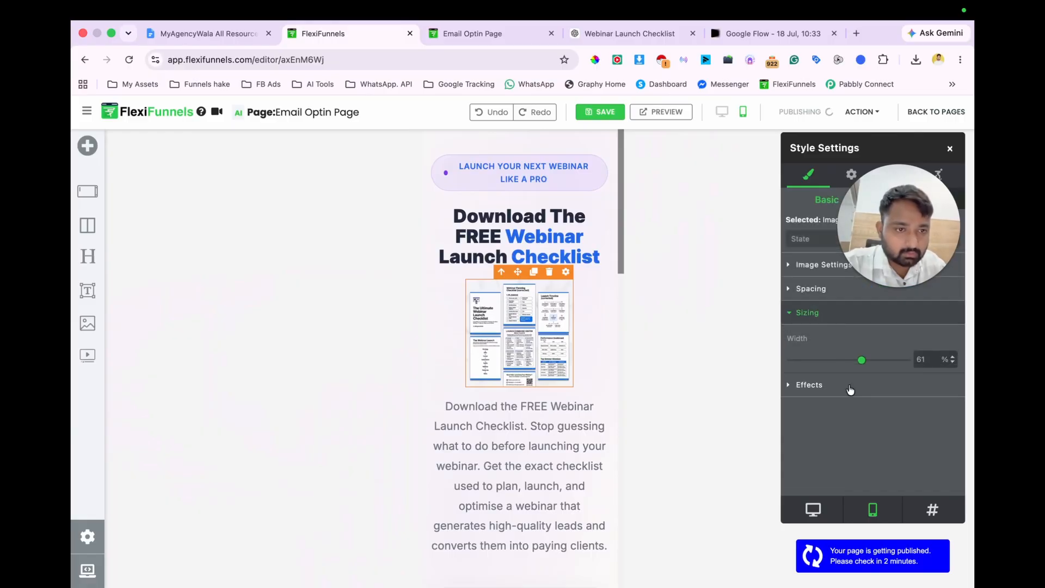
{"action": "left_click_drag", "start_coordinate": [863, 362], "coordinate": [973, 353]}
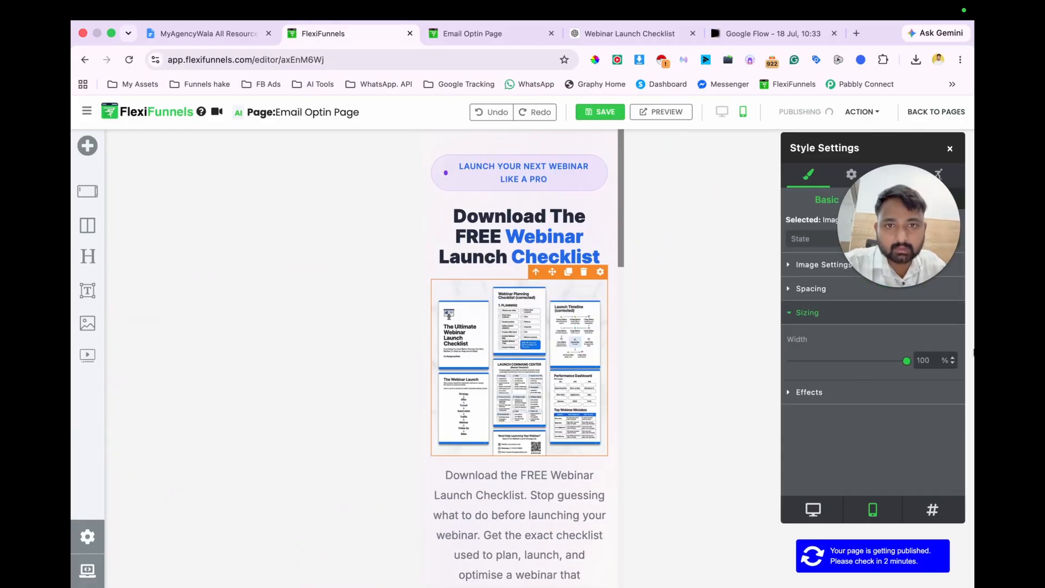
Step: Check the mobile layout, save and publish the resized image, and open the published page
{"action": "scroll", "coordinate": [510, 419], "scroll_direction": "down", "scroll_amount": 10}
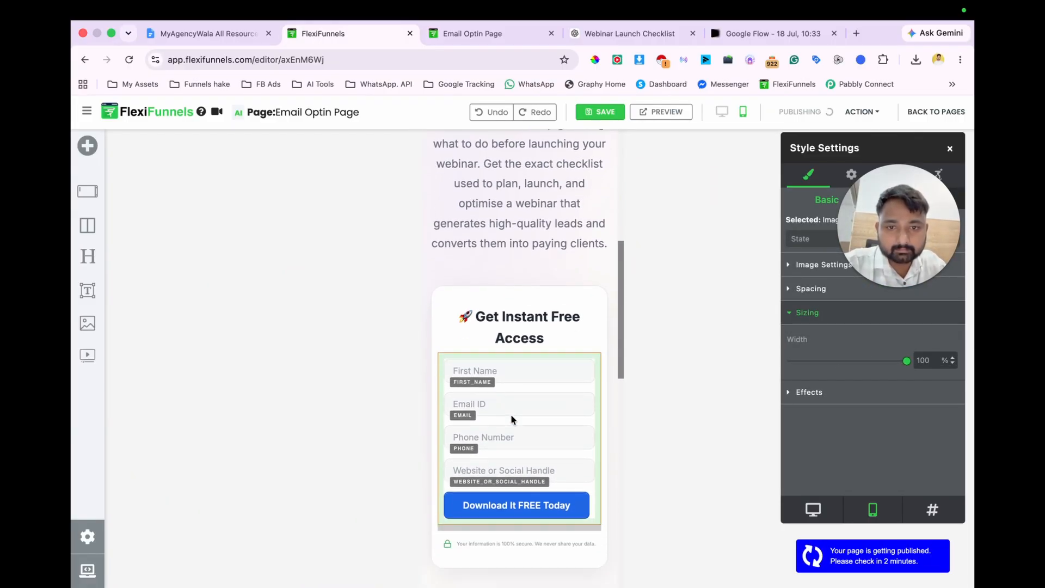
{"action": "scroll", "coordinate": [511, 419], "scroll_direction": "down", "scroll_amount": 2}
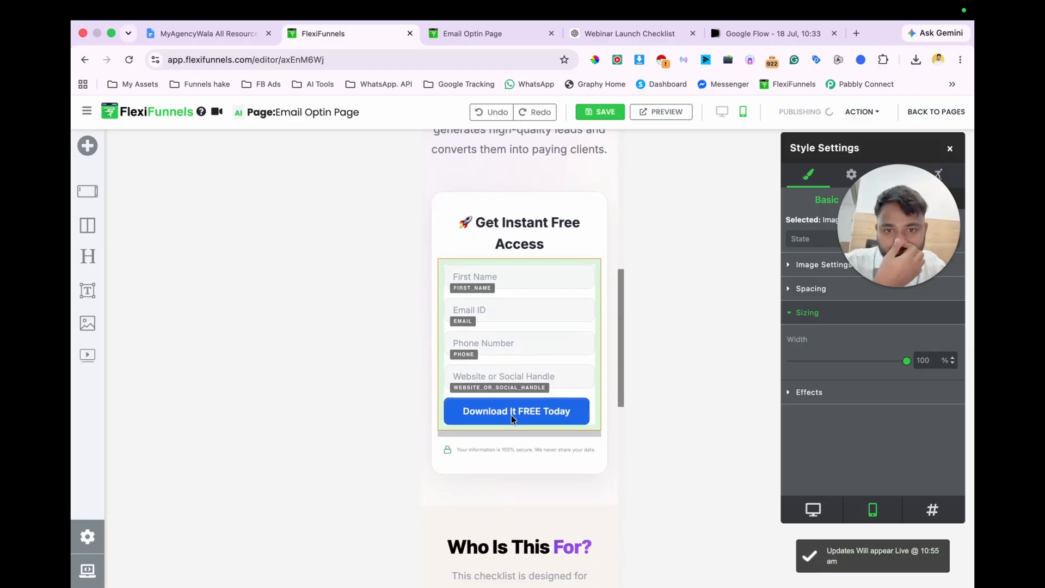
{"action": "scroll", "coordinate": [511, 415], "scroll_direction": "down", "scroll_amount": 8}
{"action": "scroll", "coordinate": [511, 416], "scroll_direction": "up", "scroll_amount": 15}
{"action": "scroll", "coordinate": [512, 419], "scroll_direction": "up", "scroll_amount": 8}
{"action": "left_click", "coordinate": [629, 112]}
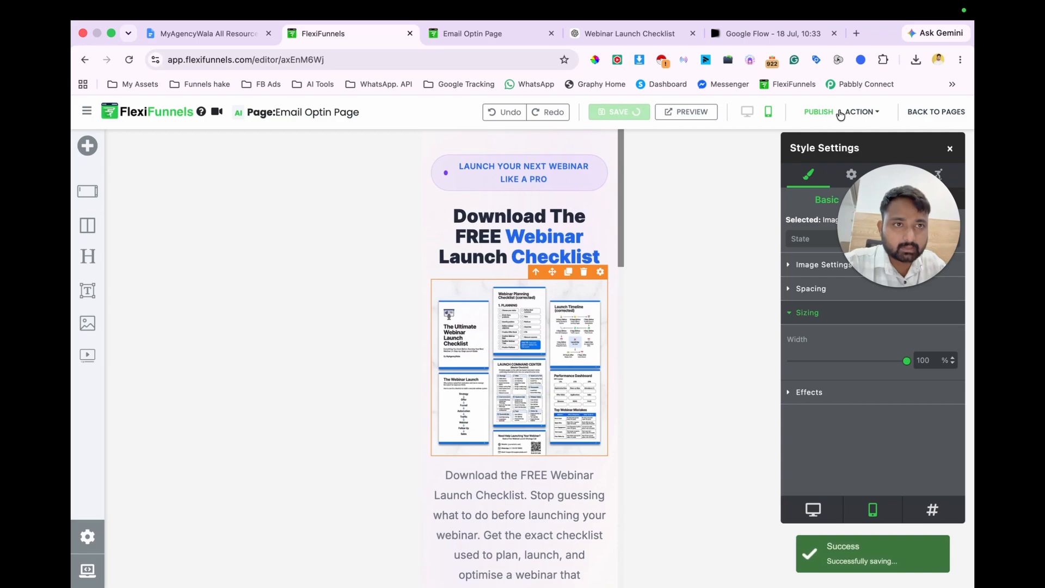
{"action": "left_click", "coordinate": [814, 112]}
{"action": "left_click", "coordinate": [862, 112]}
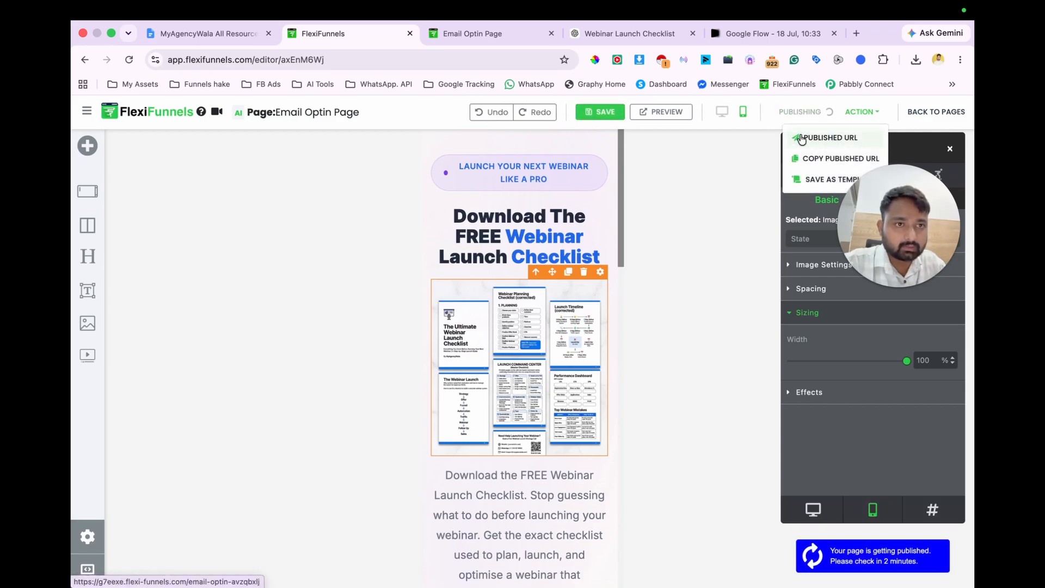
{"action": "left_click", "coordinate": [800, 136]}
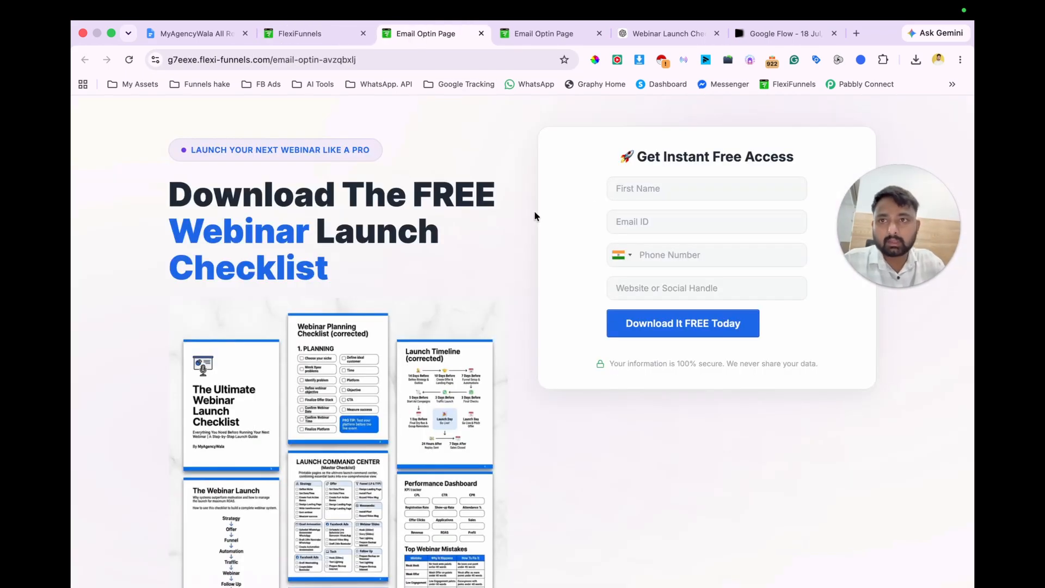
Step: Open WhatsApp Web in a new browser tab
{"action": "key", "text": "super+l"}
{"action": "key", "text": "super+t"}
{"action": "type", "text": "we"}
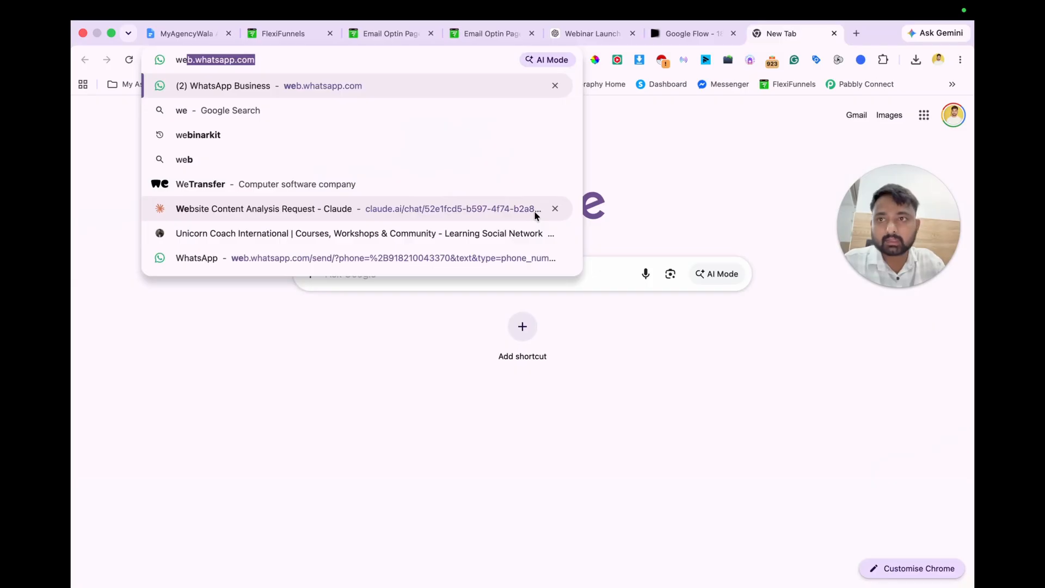
{"action": "key", "text": "Return"}
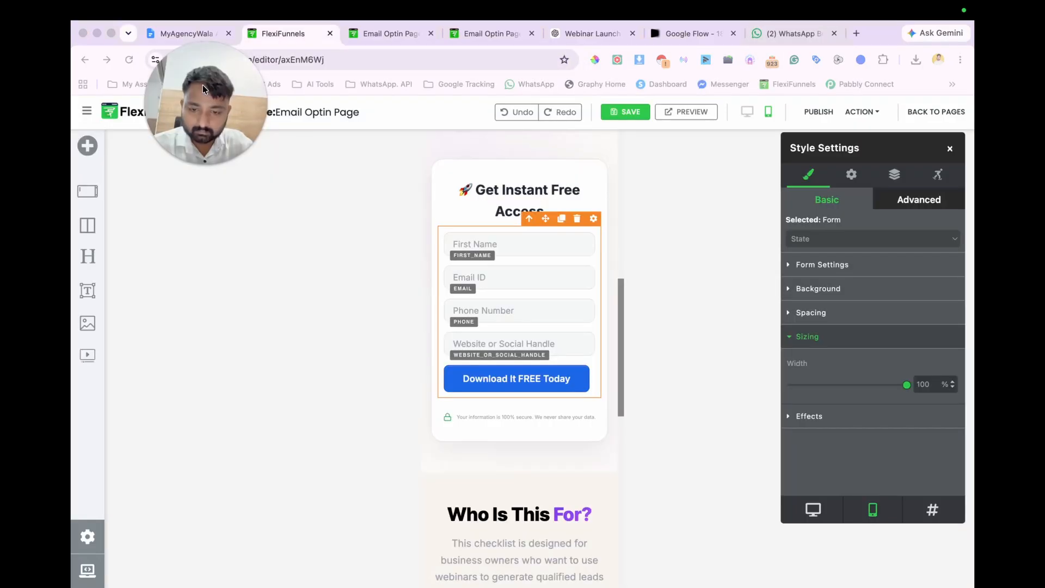
Step: Delete the "Download the FREE Webinar Launch Checklist" paragraph below the mockup image in the mobile layout
{"action": "left_click", "coordinate": [335, 74]}
{"action": "scroll", "coordinate": [547, 365], "scroll_direction": "up", "scroll_amount": 9}
{"action": "scroll", "coordinate": [547, 365], "scroll_direction": "down", "scroll_amount": 1}
{"action": "left_click", "coordinate": [510, 496]}
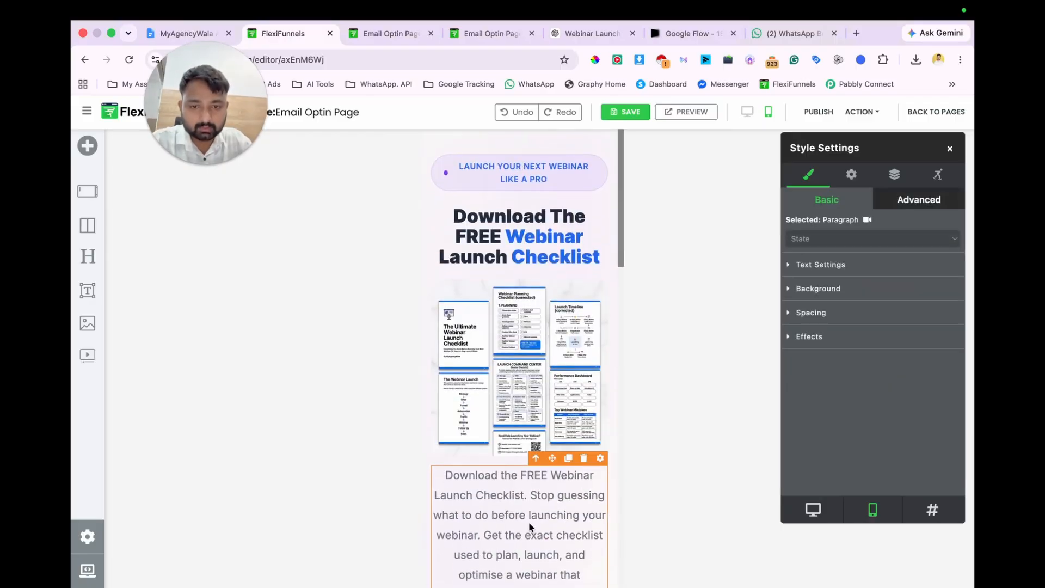
{"action": "left_click", "coordinate": [583, 458]}
{"action": "scroll", "coordinate": [558, 413], "scroll_direction": "down", "scroll_amount": 3}
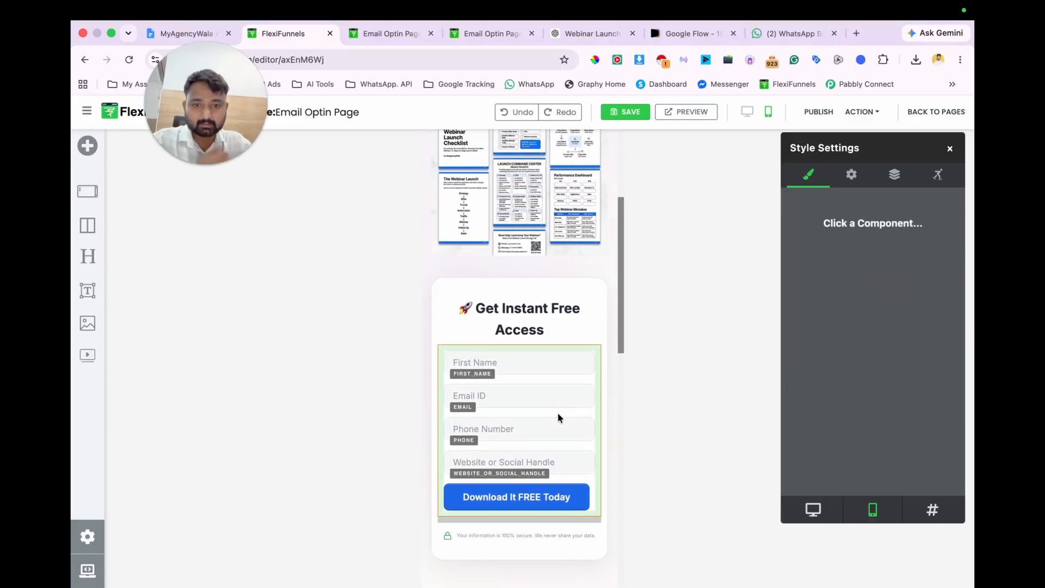
{"action": "scroll", "coordinate": [557, 413], "scroll_direction": "up", "scroll_amount": 4}
Step: Save and publish the page with the paragraph removed, and review the mobile layout down to the footer
{"action": "left_click", "coordinate": [625, 112]}
{"action": "left_click", "coordinate": [818, 112]}
{"action": "scroll", "coordinate": [558, 361], "scroll_direction": "down", "scroll_amount": 2}
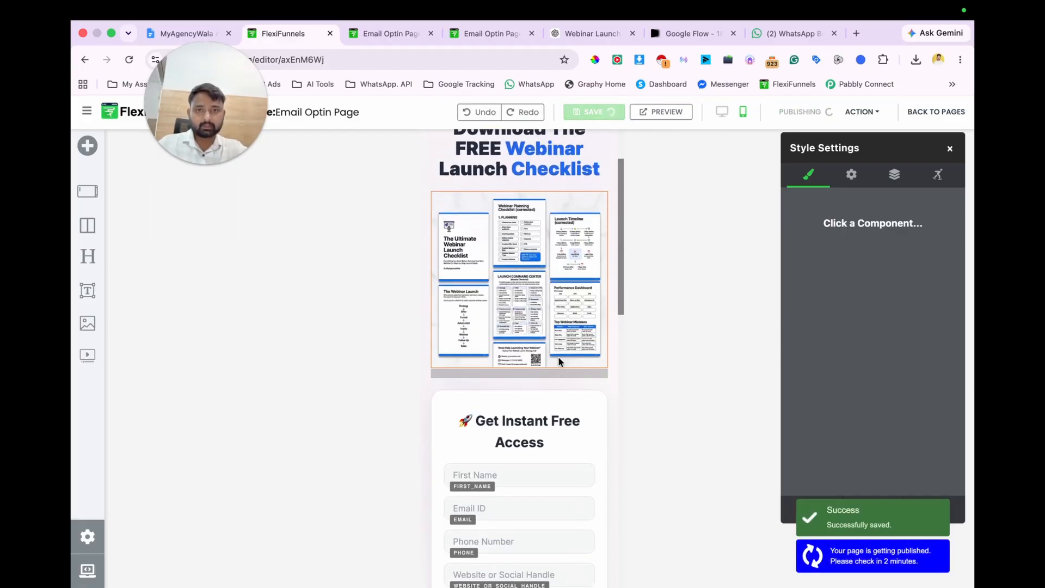
{"action": "scroll", "coordinate": [559, 360], "scroll_direction": "down", "scroll_amount": 10}
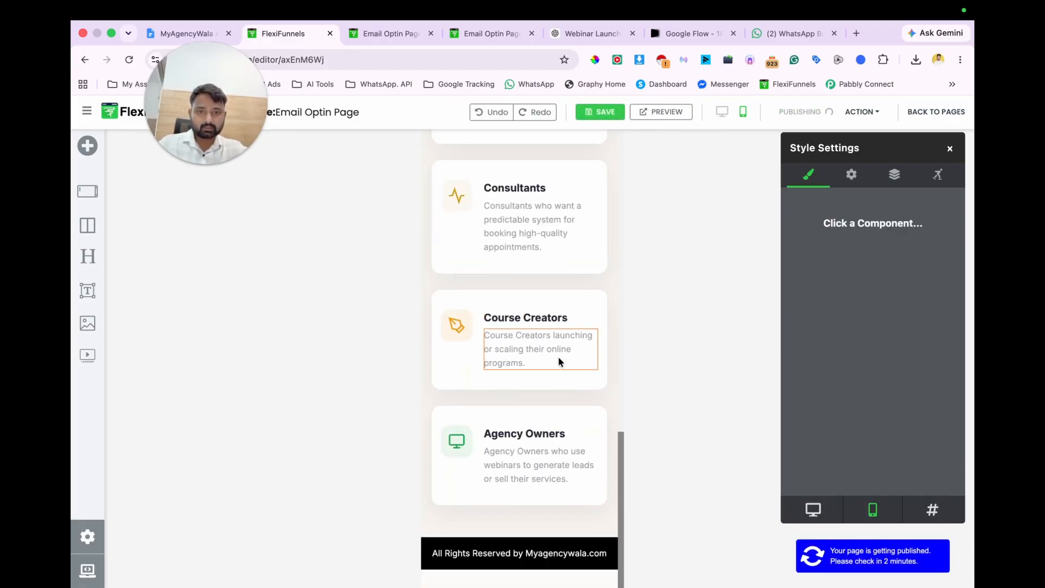
{"action": "scroll", "coordinate": [559, 360], "scroll_direction": "up", "scroll_amount": 10}
{"action": "left_click", "coordinate": [548, 357]}
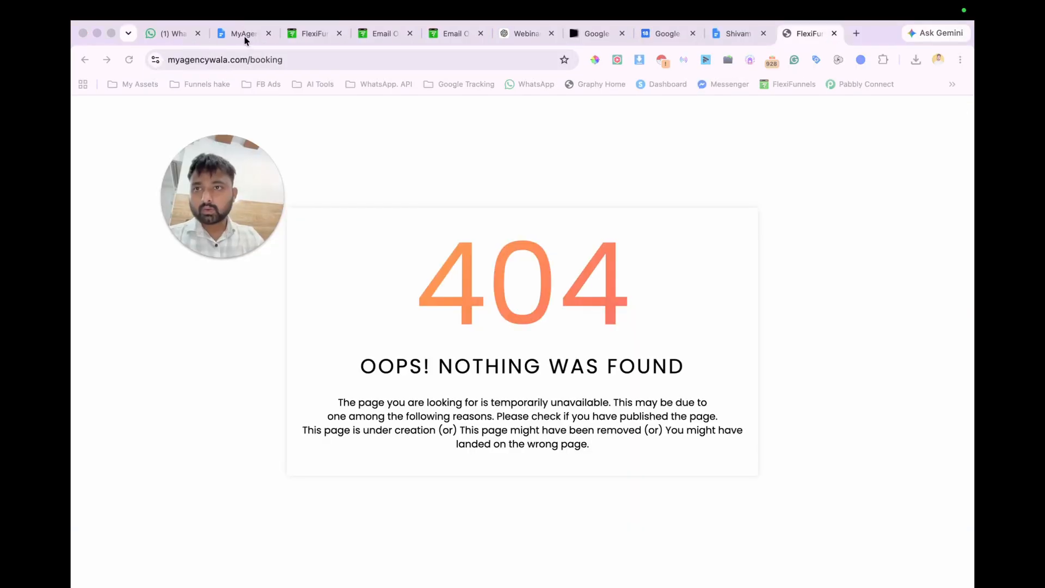
Step: Paste the copied content a few lines below "Download Free Checklist" in the MyAgencyWala All Resource document
{"action": "left_click", "coordinate": [243, 34]}
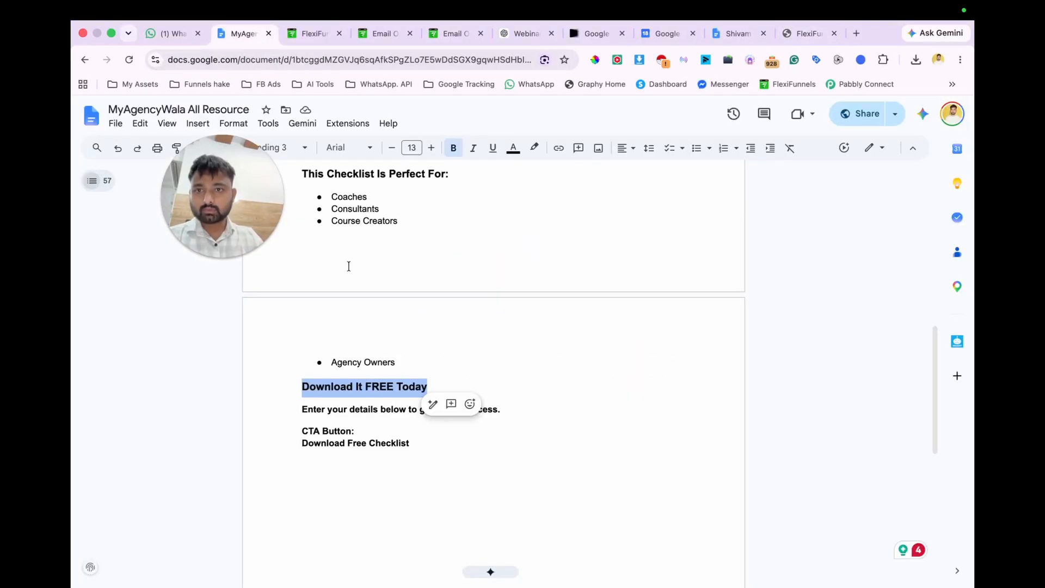
{"action": "left_click", "coordinate": [429, 455]}
{"action": "key", "text": "Return"}
{"action": "key", "text": "Return"}
{"action": "key", "text": "Return"}
{"action": "type", "text": "myagencywala.com/booking"}
{"action": "key", "text": "Return"}
Step: Back in the page editor, keep the form's myagencywala.com/booking redirect opening in This window, and save and publish
{"action": "left_click", "coordinate": [312, 34]}
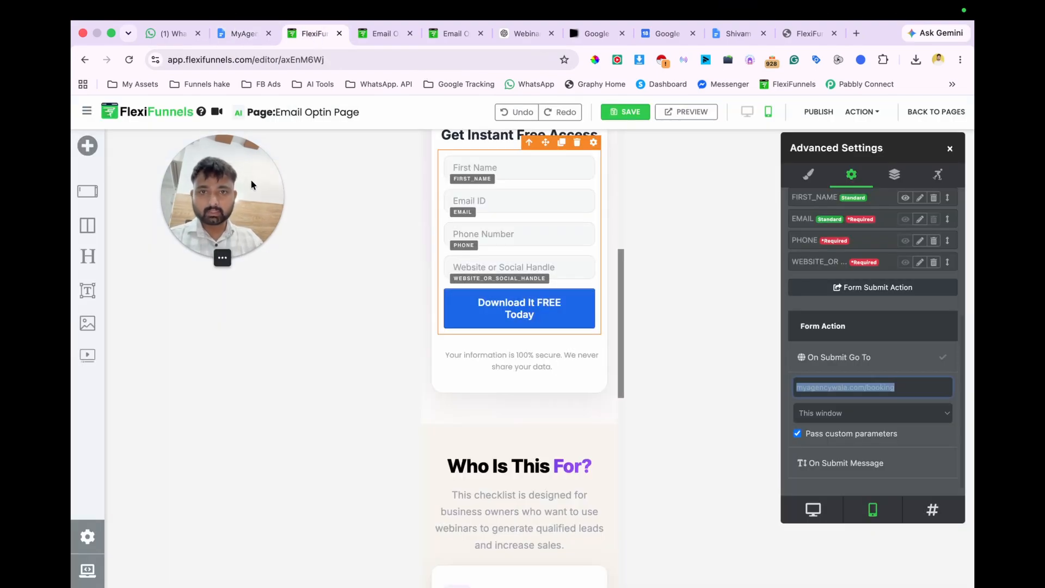
{"action": "left_click", "coordinate": [912, 414]}
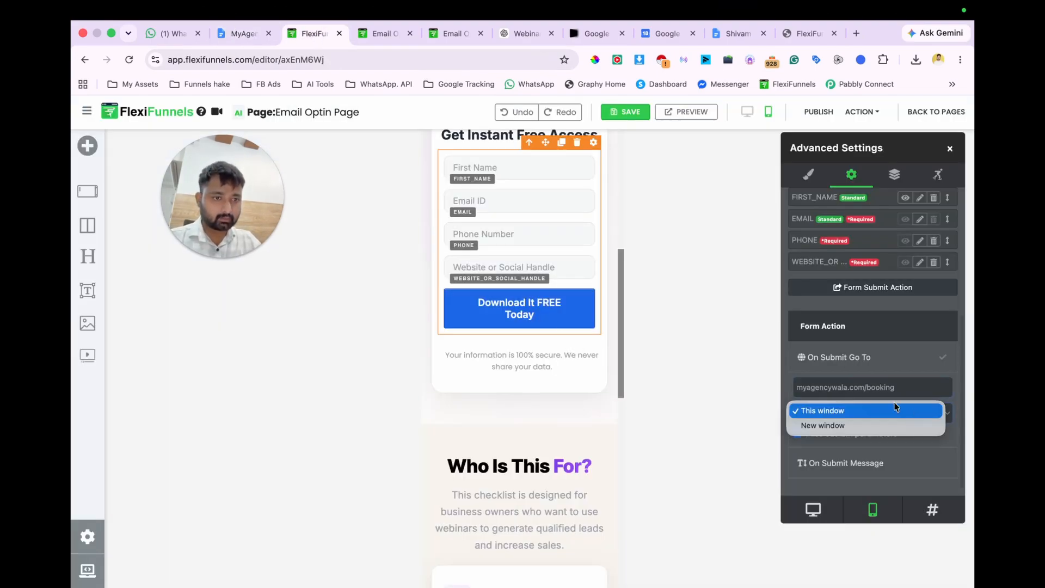
{"action": "left_click", "coordinate": [909, 411]}
{"action": "left_click", "coordinate": [632, 116]}
{"action": "left_click", "coordinate": [820, 111]}
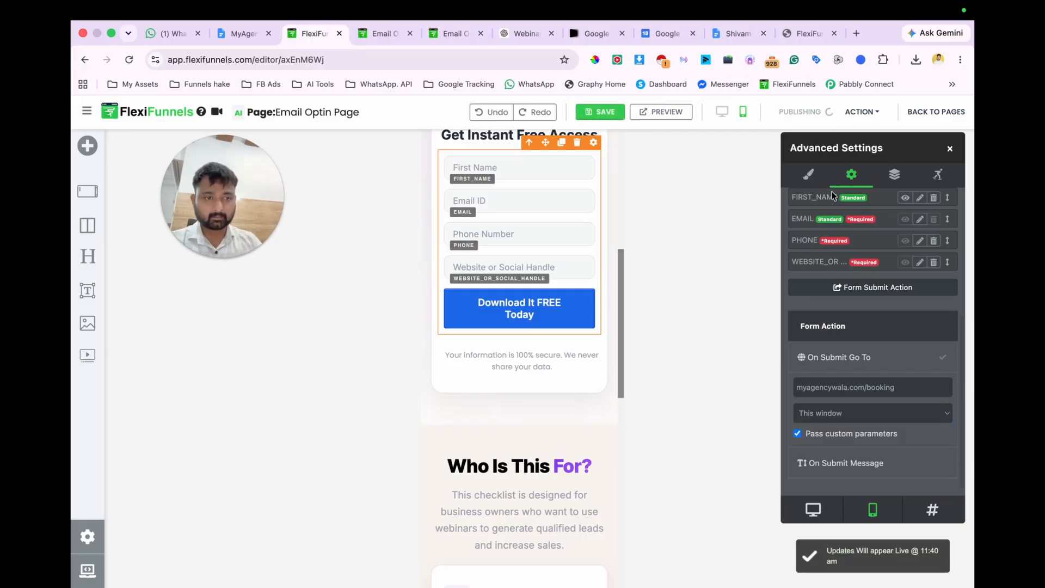
Step: Return to the MAW Lead Magnet Funnel pages and browse the template choices for the Thank You Page
{"action": "left_click", "coordinate": [925, 111]}
{"action": "left_click", "coordinate": [554, 244]}
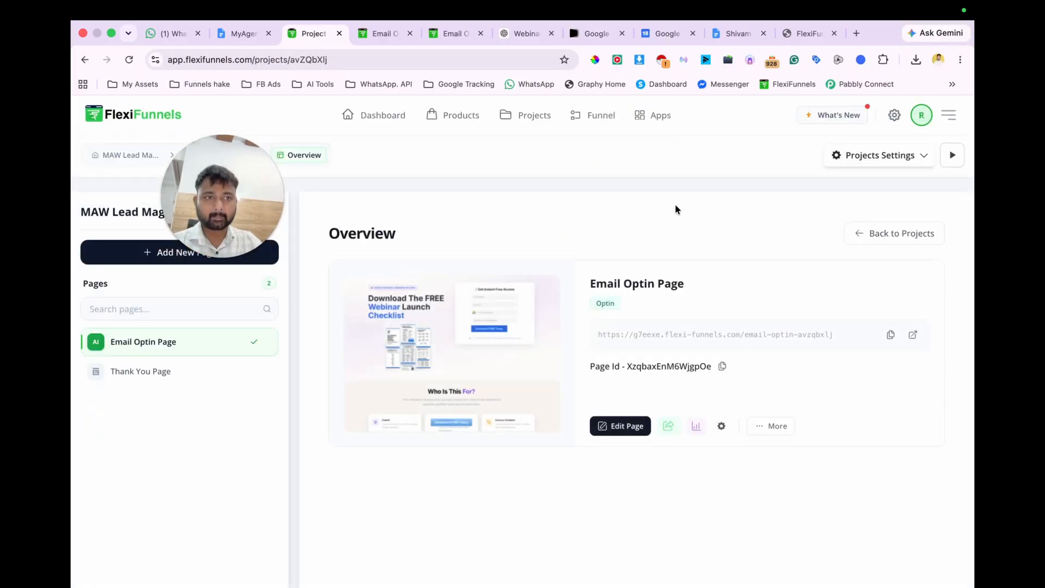
{"action": "left_click", "coordinate": [159, 372]}
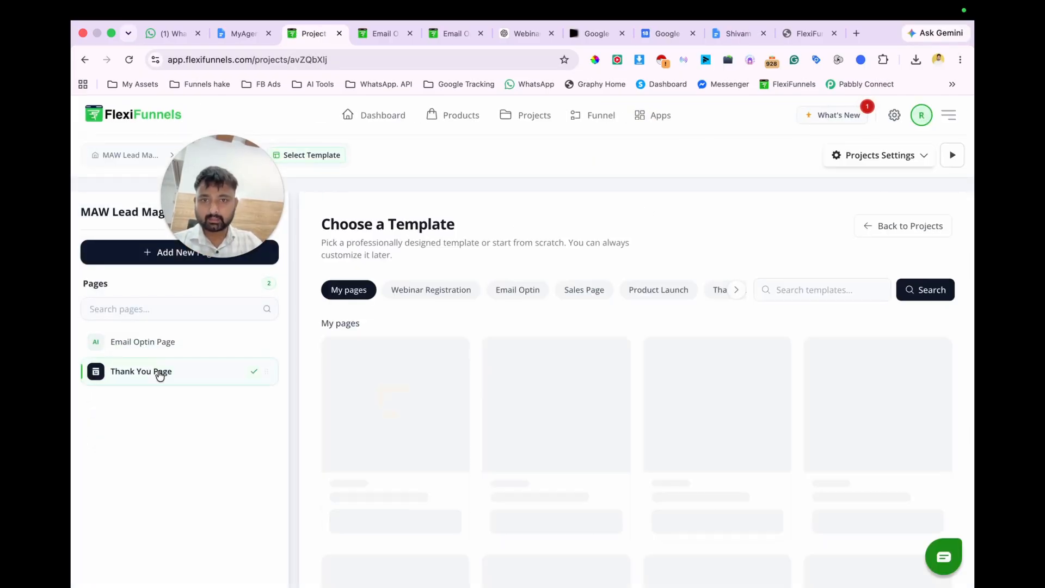
{"action": "scroll", "coordinate": [430, 404], "scroll_direction": "down", "scroll_amount": 1}
{"action": "scroll", "coordinate": [590, 334], "scroll_direction": "up", "scroll_amount": 1}
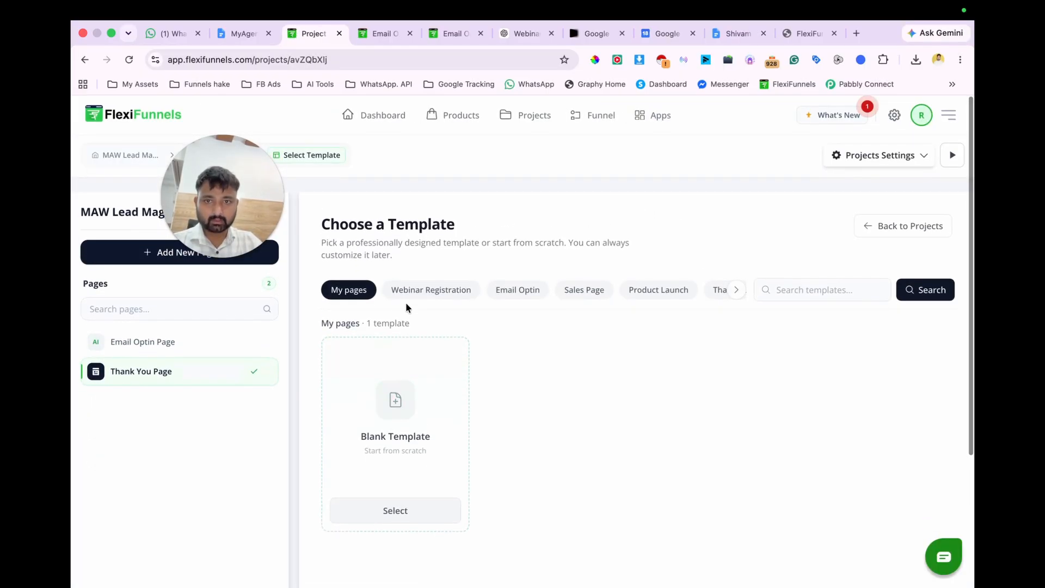
{"action": "scroll", "coordinate": [573, 341], "scroll_direction": "down", "scroll_amount": 1}
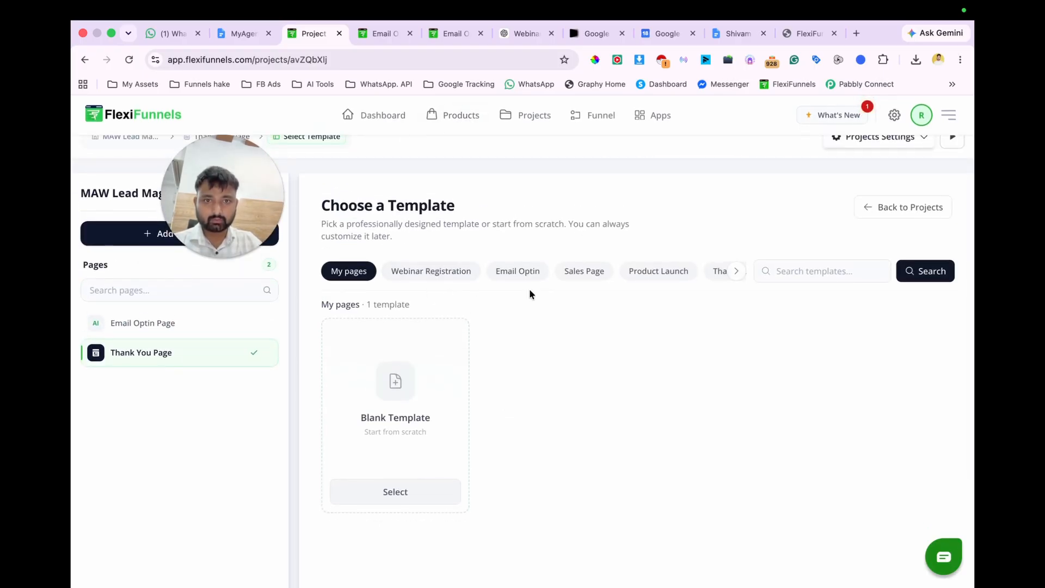
{"action": "scroll", "coordinate": [478, 273], "scroll_direction": "right", "scroll_amount": 1}
{"action": "scroll", "coordinate": [478, 274], "scroll_direction": "left", "scroll_amount": 1}
Step: Add a new page named Booking Page with the path booking and the page type Default Page
{"action": "left_click_drag", "start_coordinate": [251, 183], "coordinate": [297, 95]}
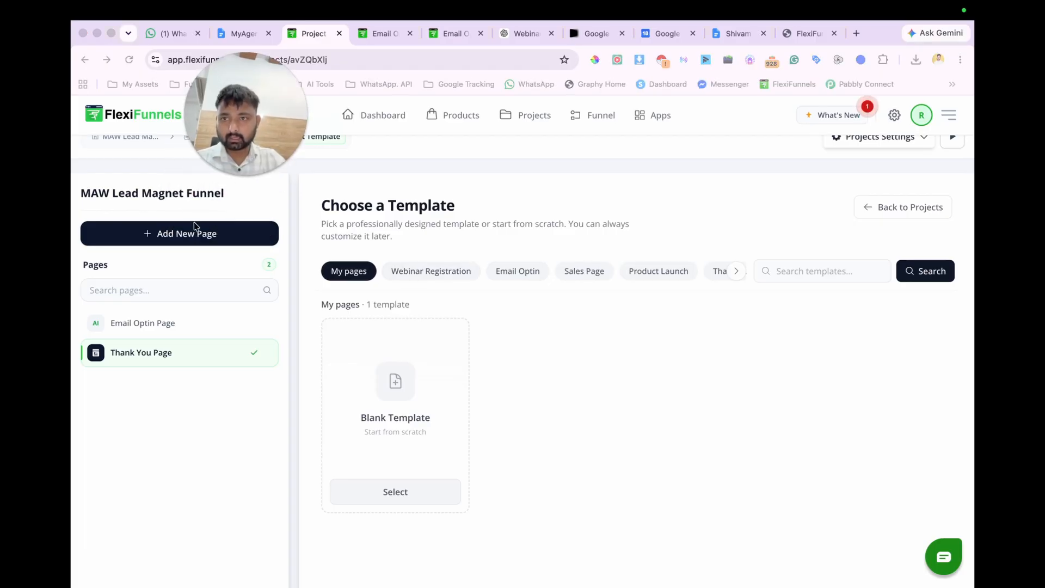
{"action": "left_click", "coordinate": [175, 244]}
{"action": "left_click", "coordinate": [464, 288]}
{"action": "type", "text": "Booking Page"}
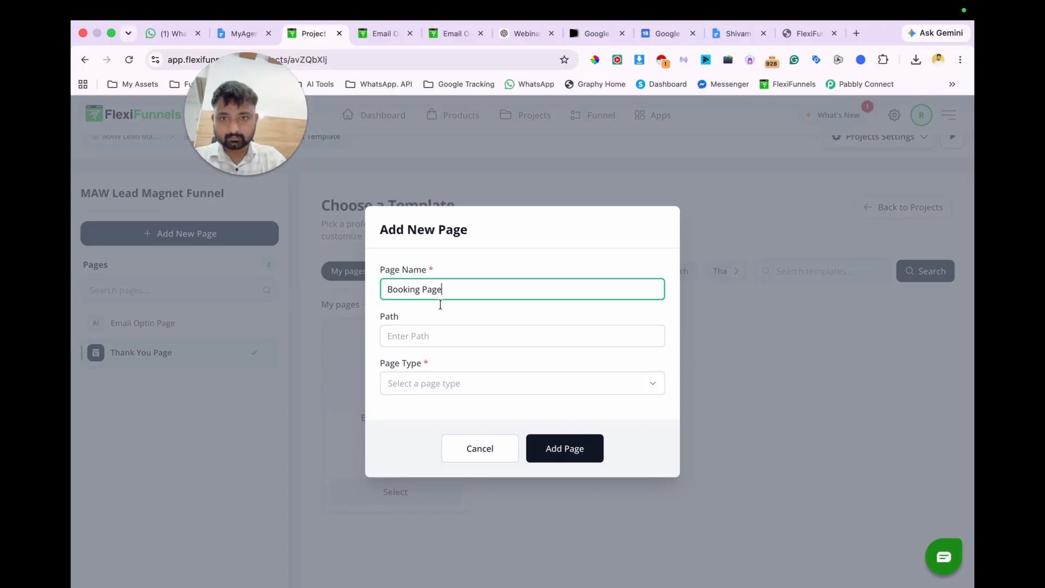
{"action": "left_click", "coordinate": [433, 336]}
{"action": "type", "text": "booking"}
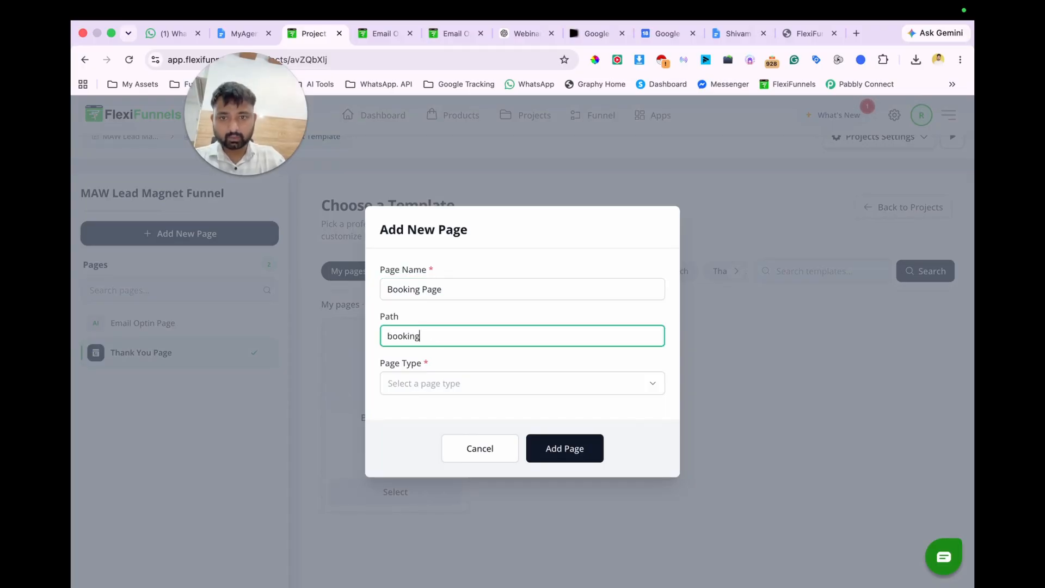
{"action": "left_click", "coordinate": [547, 384]}
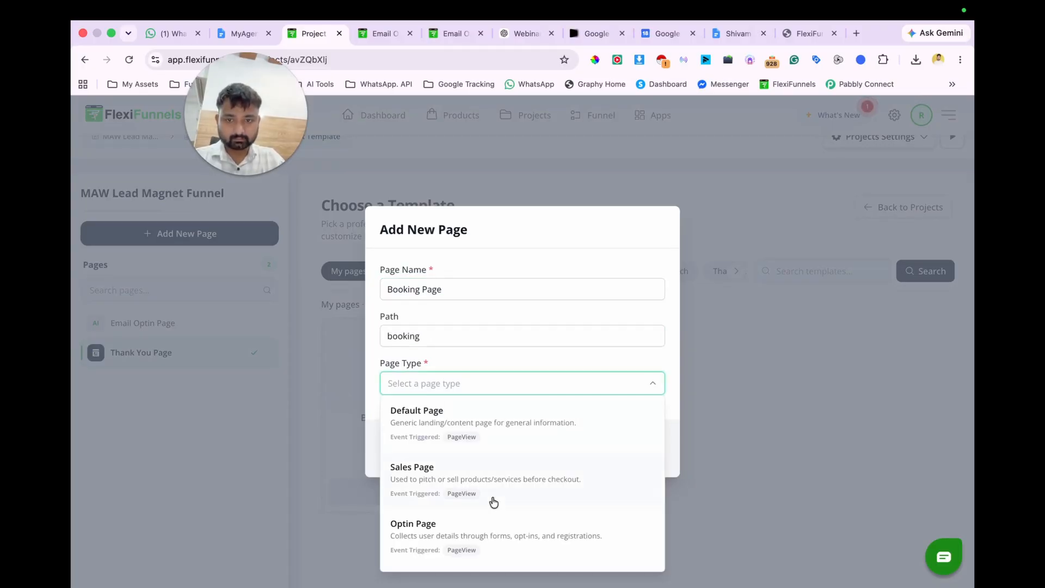
{"action": "scroll", "coordinate": [496, 418], "scroll_direction": "down", "scroll_amount": 5}
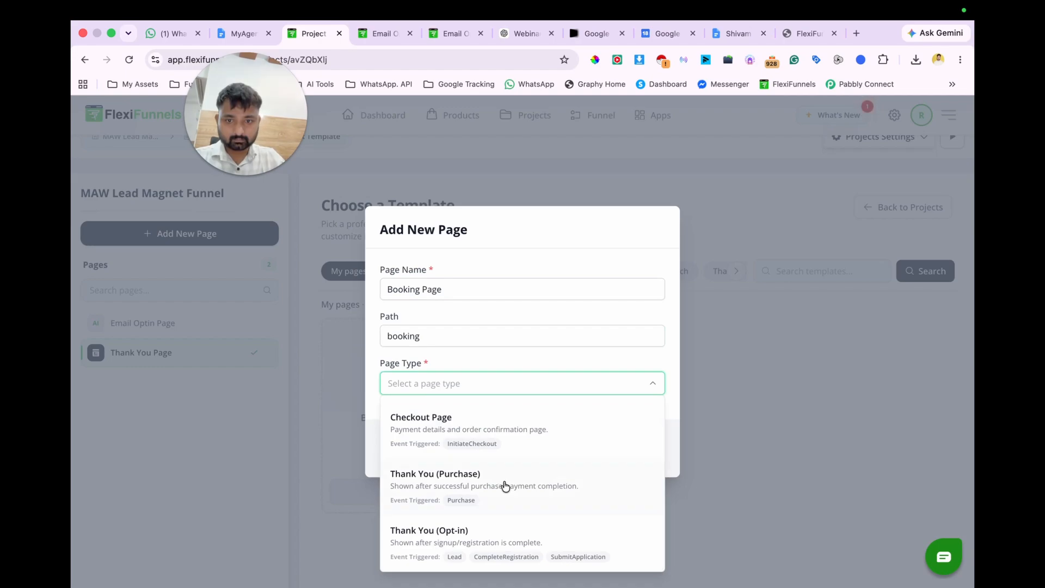
{"action": "left_click", "coordinate": [500, 479]}
{"action": "left_click", "coordinate": [474, 384]}
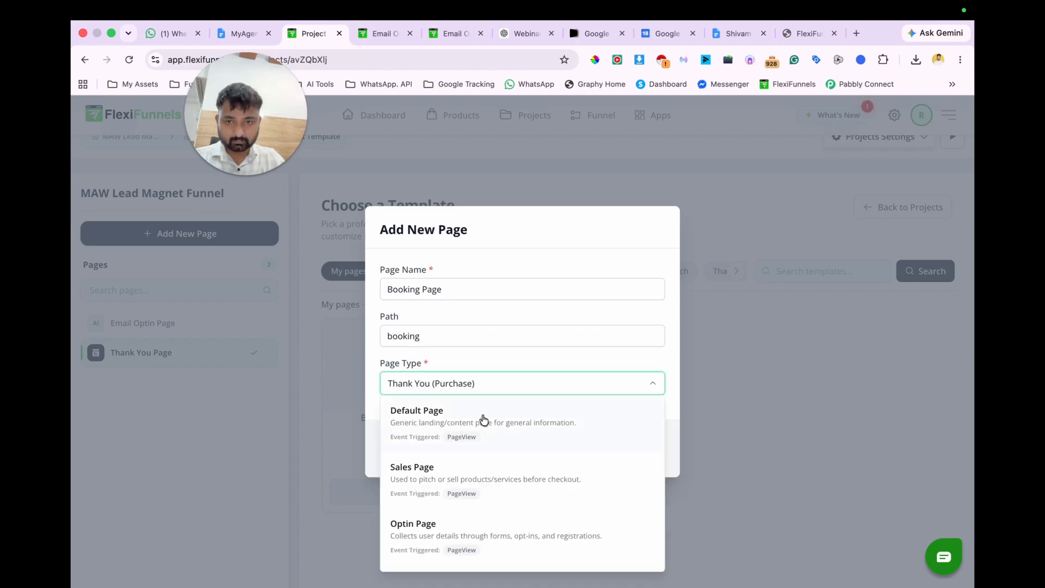
{"action": "left_click", "coordinate": [517, 421]}
{"action": "left_click", "coordinate": [575, 447]}
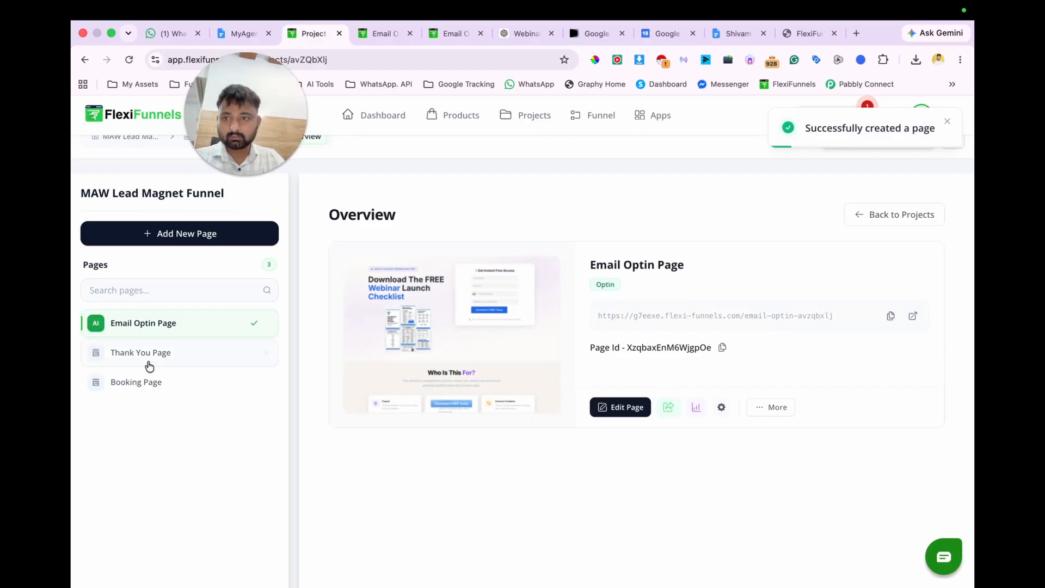
Step: Apply the CRM Setup & Migration template from the Email Optin category to the Booking Page
{"action": "left_click", "coordinate": [151, 384]}
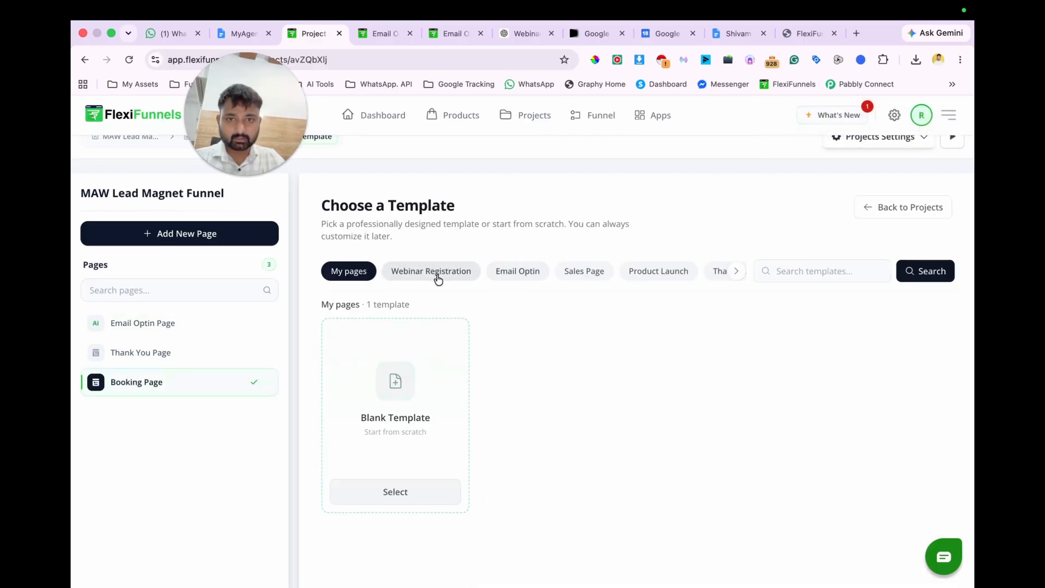
{"action": "left_click", "coordinate": [526, 277]}
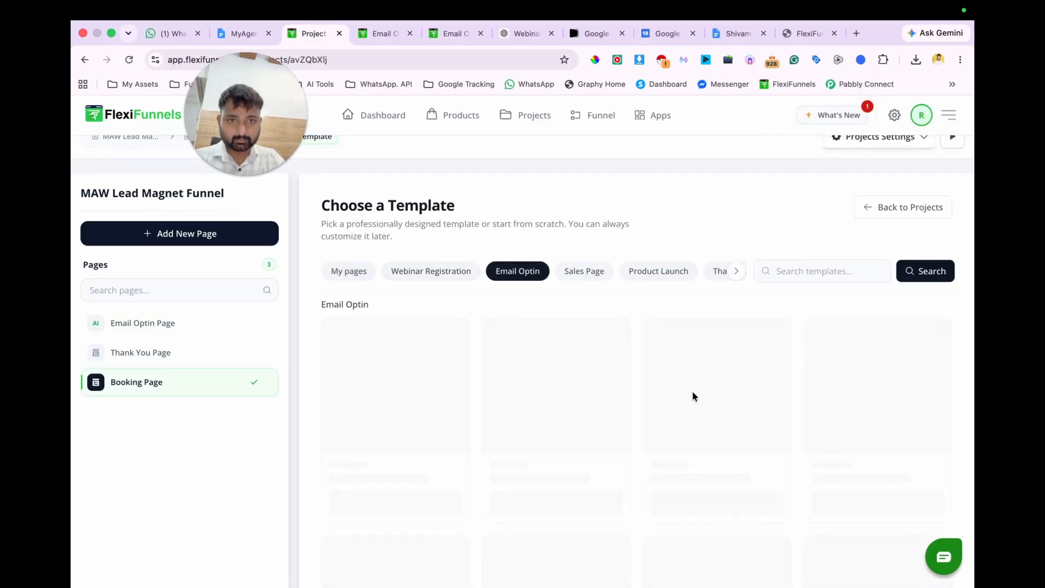
{"action": "scroll", "coordinate": [691, 390], "scroll_direction": "down", "scroll_amount": 5}
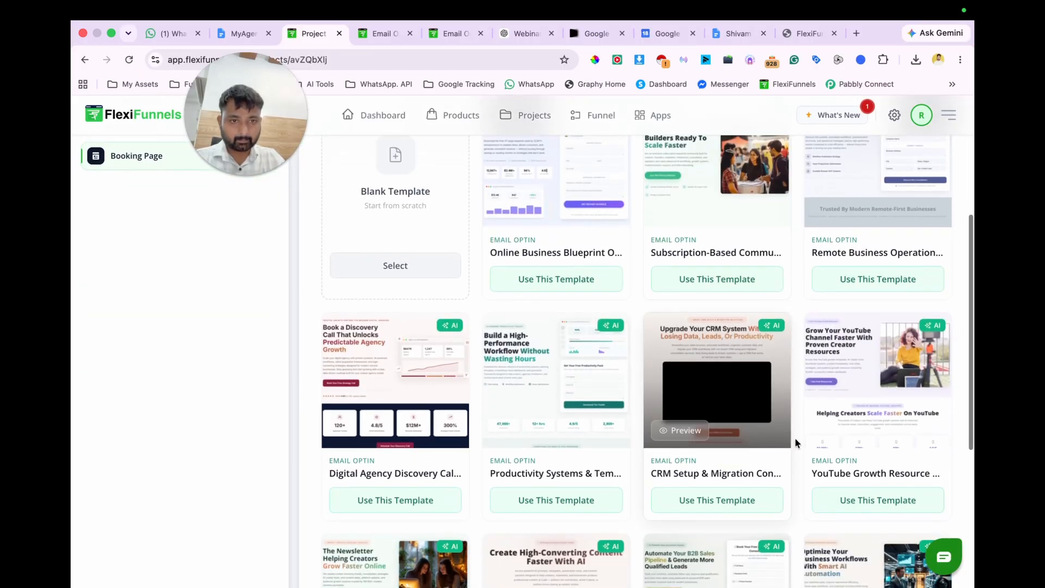
{"action": "left_click", "coordinate": [695, 504]}
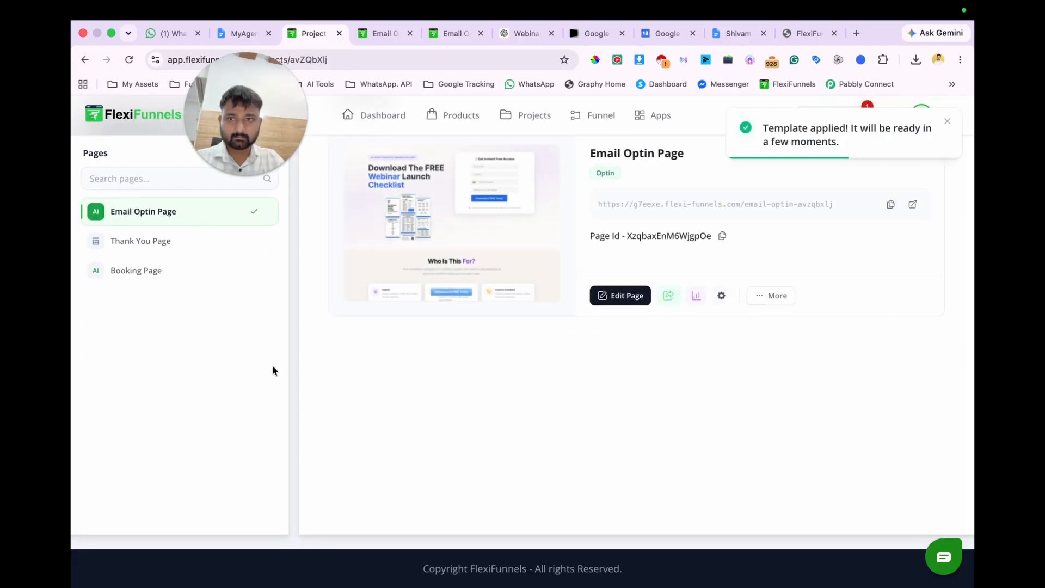
Step: Open the Booking Page in the page editor and close the browser tabs that are no longer needed
{"action": "left_click", "coordinate": [154, 270]}
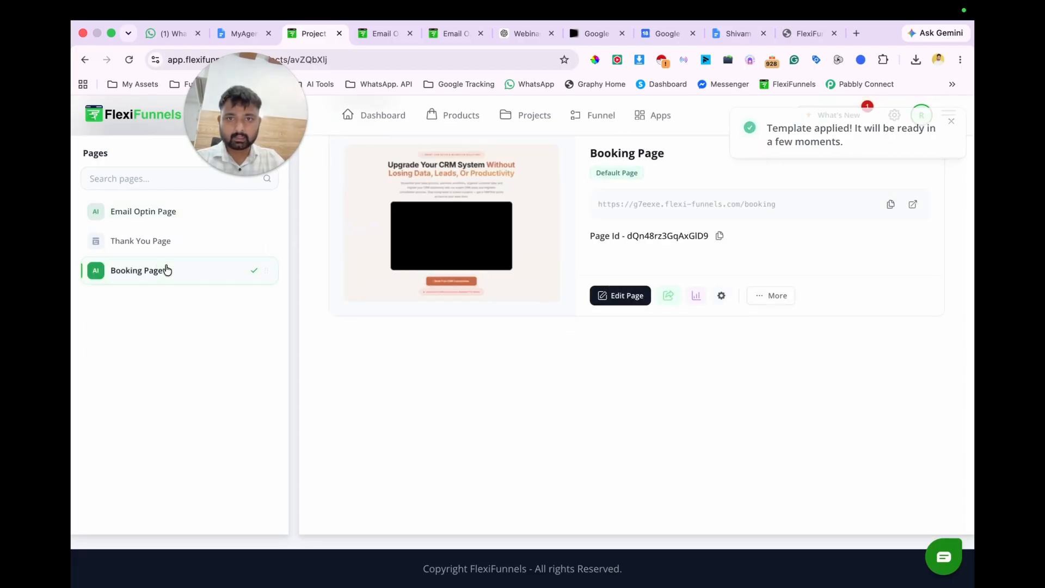
{"action": "left_click", "coordinate": [611, 293]}
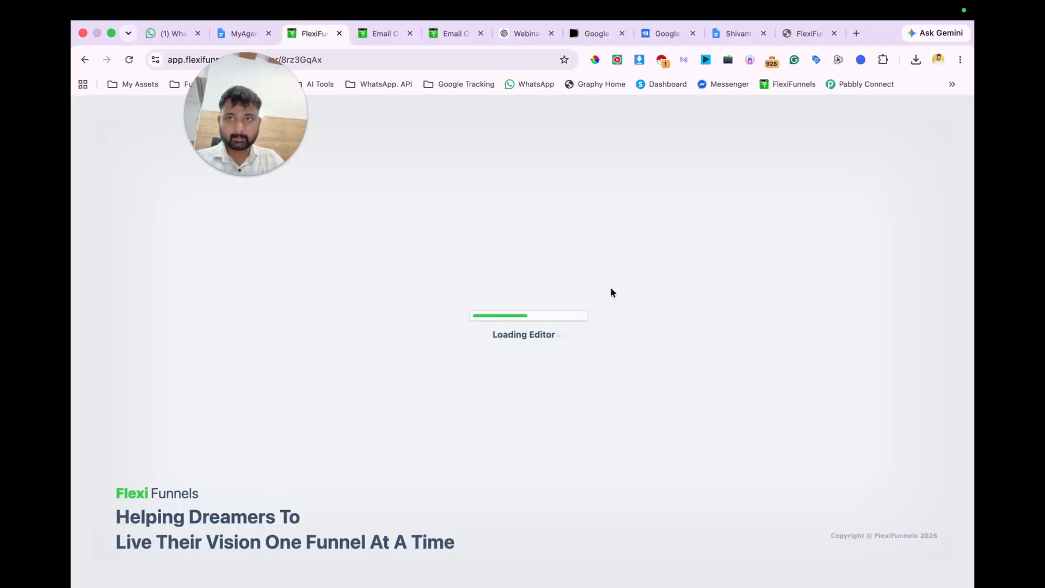
{"action": "left_click", "coordinate": [763, 34]}
{"action": "left_click", "coordinate": [766, 35]}
Step: Delete every section below the Booking Page's hero section, including the FlexiFunnels footer
{"action": "scroll", "coordinate": [870, 302], "scroll_direction": "down", "scroll_amount": 10}
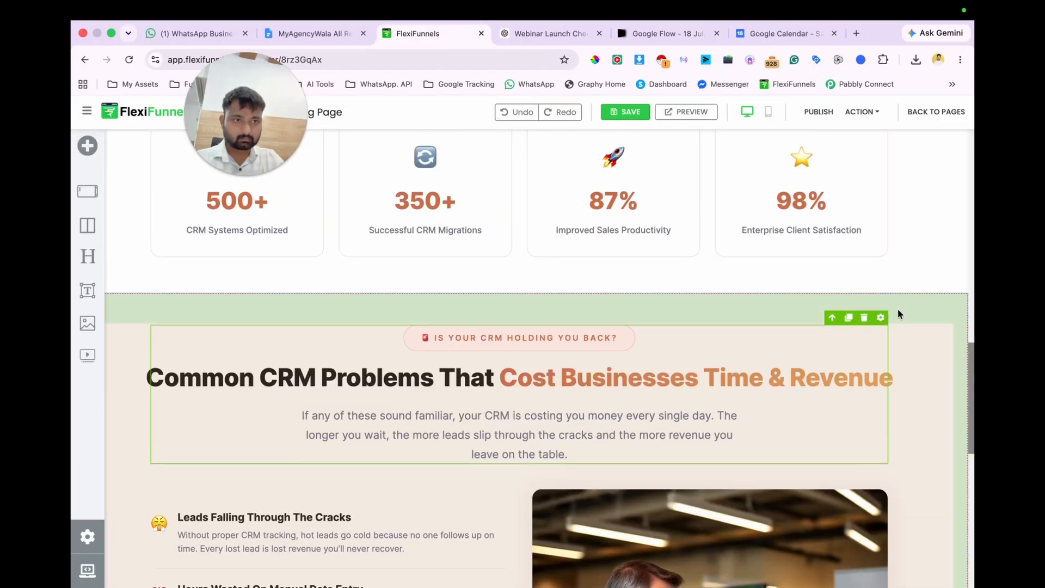
{"action": "scroll", "coordinate": [919, 313], "scroll_direction": "up", "scroll_amount": 6}
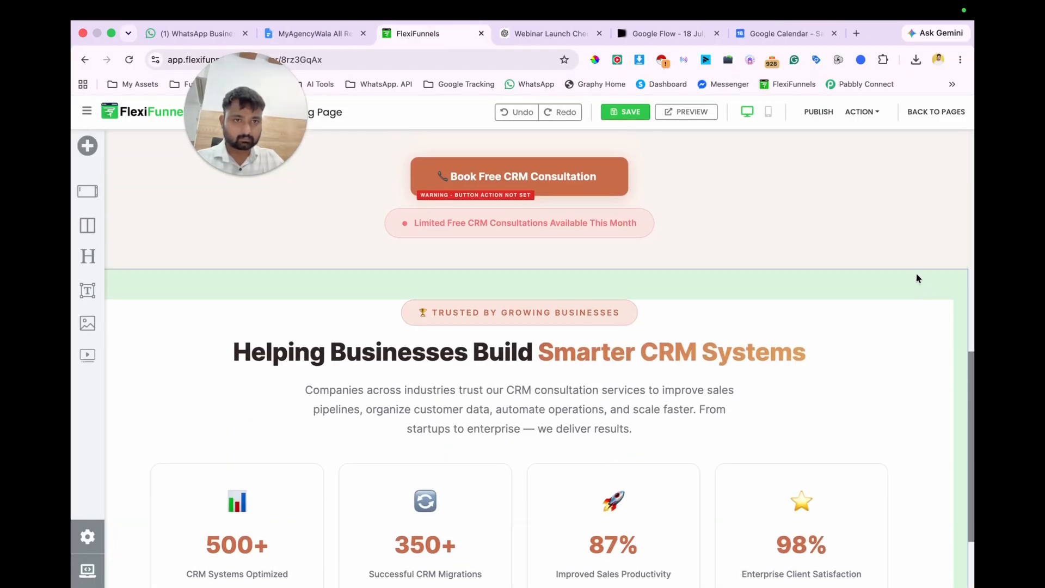
{"action": "left_click", "coordinate": [927, 261]}
{"action": "scroll", "coordinate": [854, 264], "scroll_direction": "up", "scroll_amount": 6}
{"action": "scroll", "coordinate": [854, 266], "scroll_direction": "down", "scroll_amount": 6}
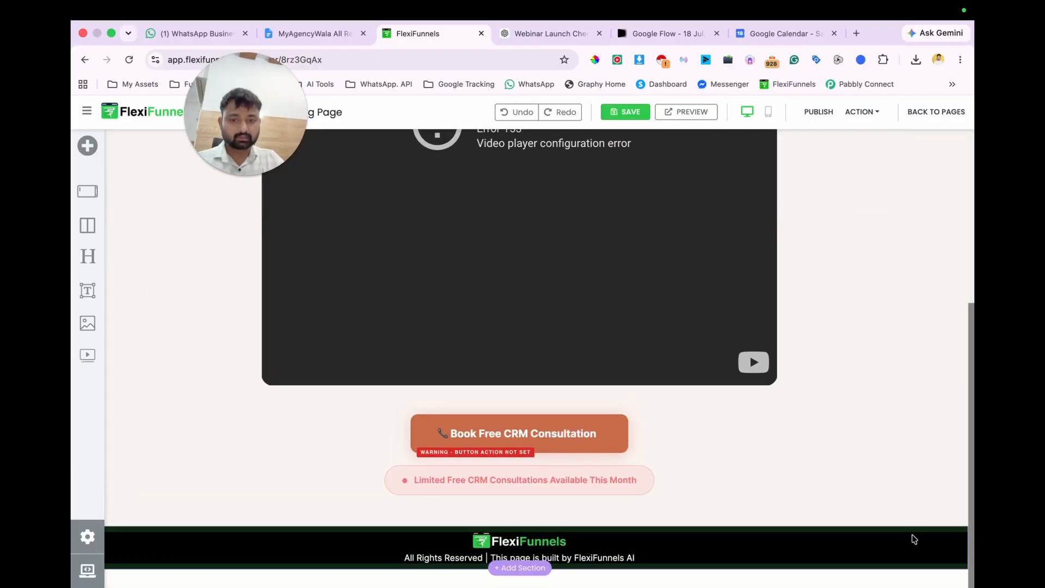
{"action": "left_click", "coordinate": [890, 539]}
{"action": "left_click", "coordinate": [928, 520]}
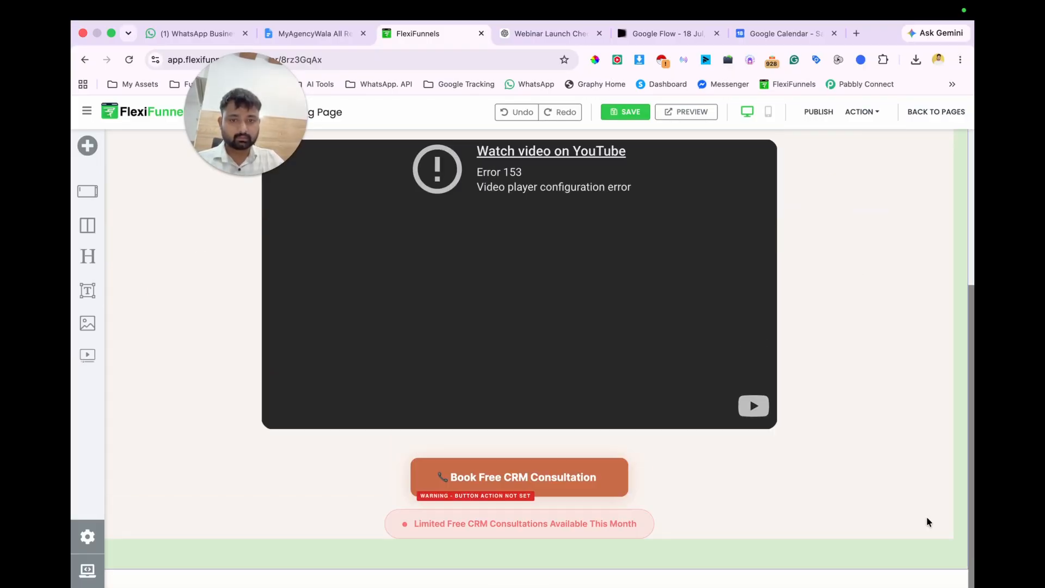
{"action": "scroll", "coordinate": [800, 466], "scroll_direction": "up", "scroll_amount": 5}
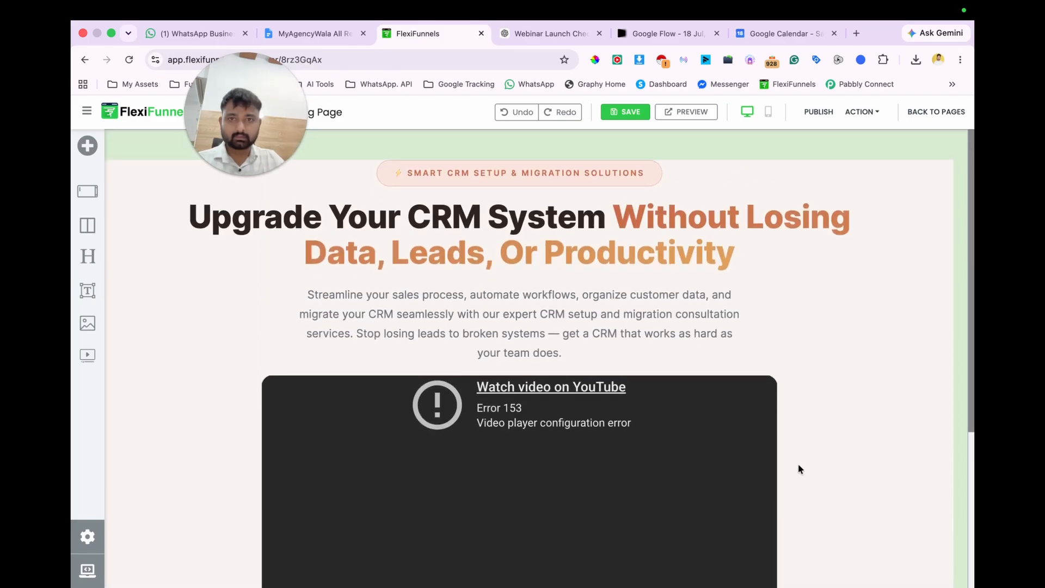
{"action": "scroll", "coordinate": [776, 273], "scroll_direction": "down", "scroll_amount": 2}
{"action": "scroll", "coordinate": [776, 274], "scroll_direction": "up", "scroll_amount": 2}
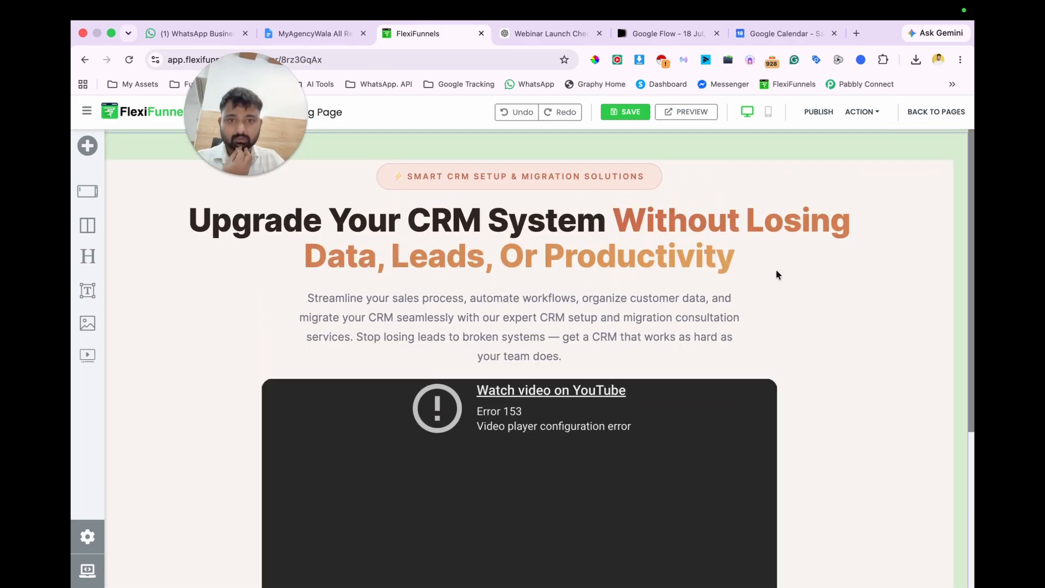
{"action": "scroll", "coordinate": [776, 273], "scroll_direction": "down", "scroll_amount": 4}
{"action": "scroll", "coordinate": [858, 289], "scroll_direction": "up", "scroll_amount": 5}
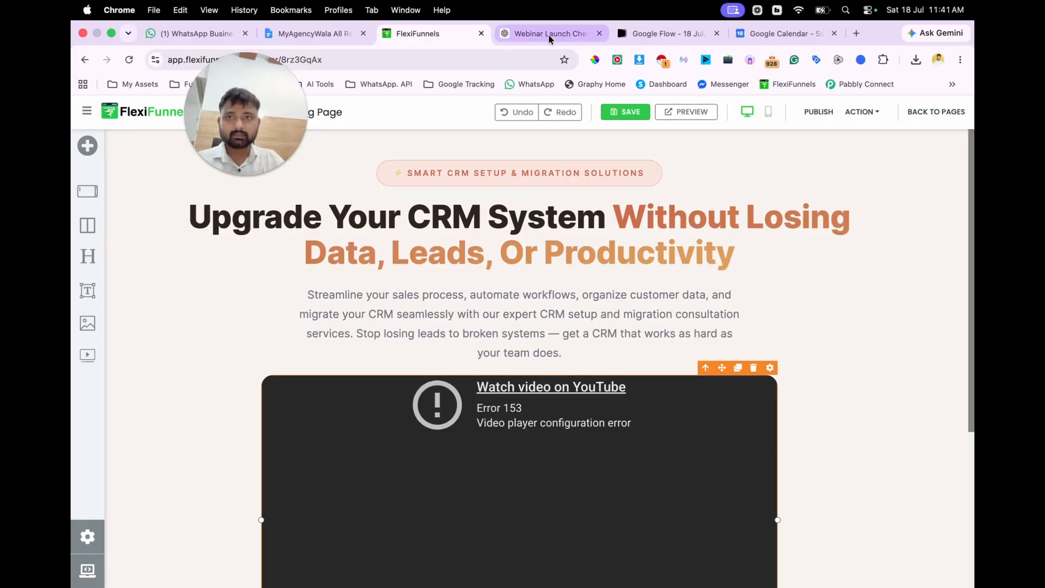
Step: In the ChatGPT webinar checklist chat, request booking page content offering a free strategy call to anyone who downloads the free webinar checklist
{"action": "left_click", "coordinate": [551, 34]}
{"action": "scroll", "coordinate": [628, 303], "scroll_direction": "up", "scroll_amount": 10}
{"action": "scroll", "coordinate": [626, 303], "scroll_direction": "up", "scroll_amount": 15}
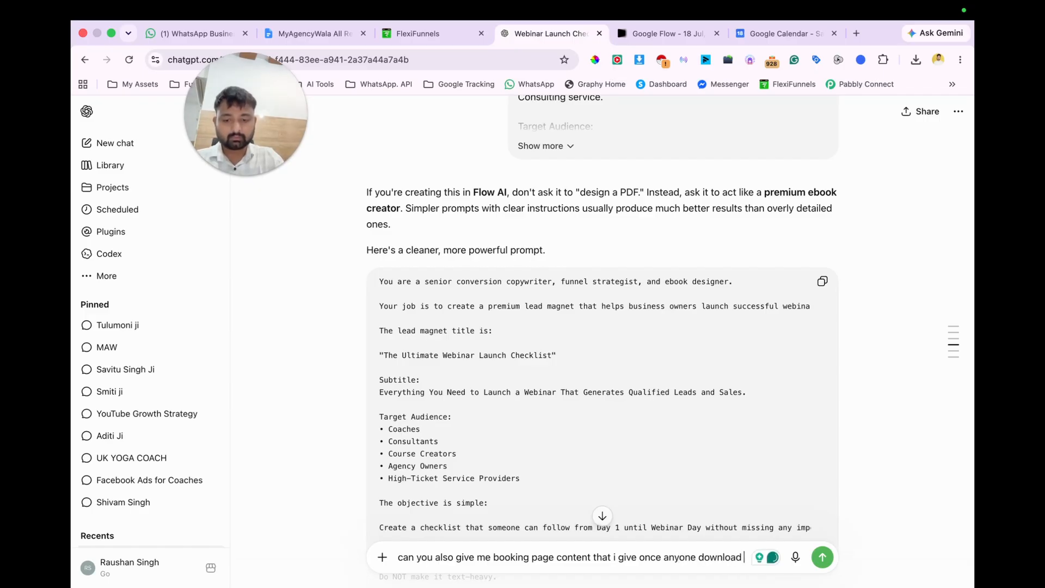
{"action": "type", "text": "binar checklist"}
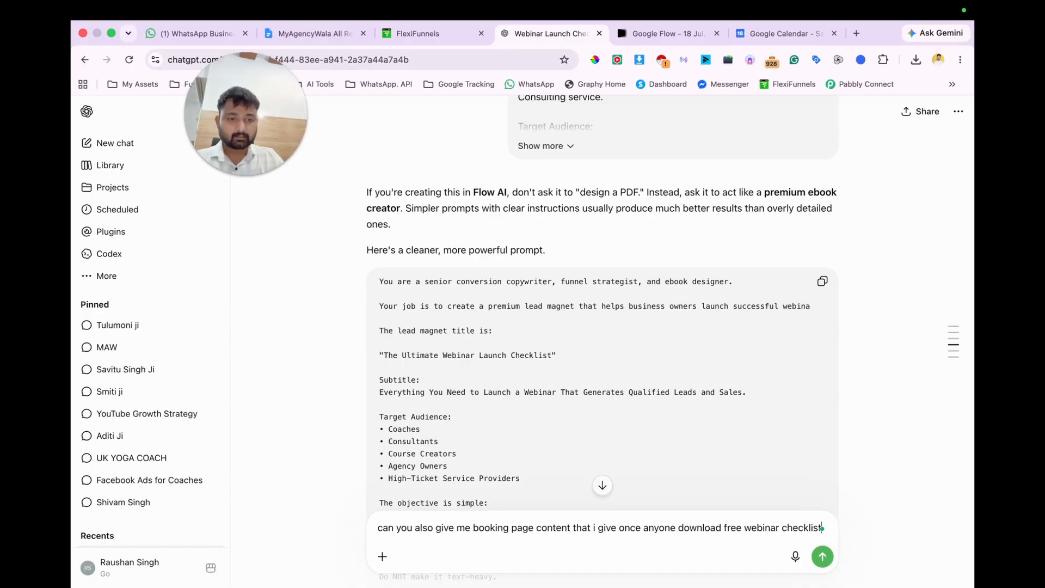
{"action": "type", "text": " thi"}
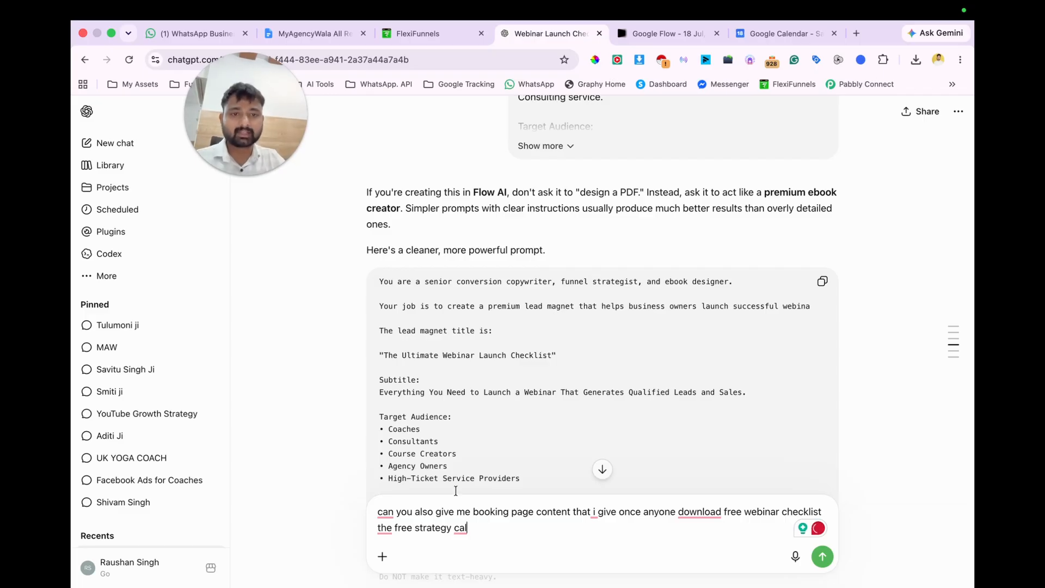
{"action": "key", "text": "Return"}
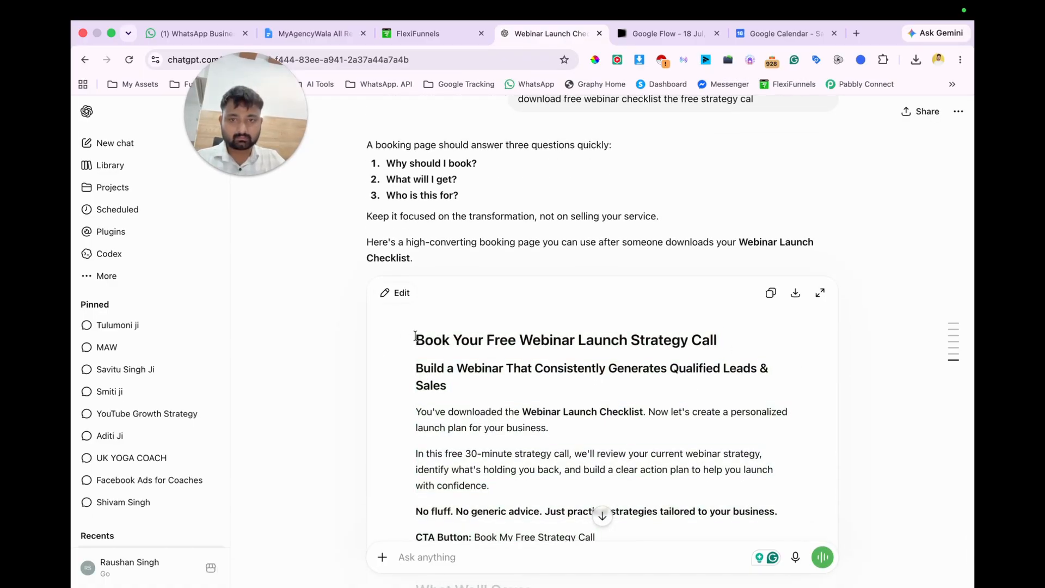
Step: Back in the page editor, replace the hero heading with the generated title "Book Your Free Webinar Launch Strategy Call"
{"action": "scroll", "coordinate": [415, 336], "scroll_direction": "down", "scroll_amount": 10}
{"action": "scroll", "coordinate": [414, 336], "scroll_direction": "up", "scroll_amount": 10}
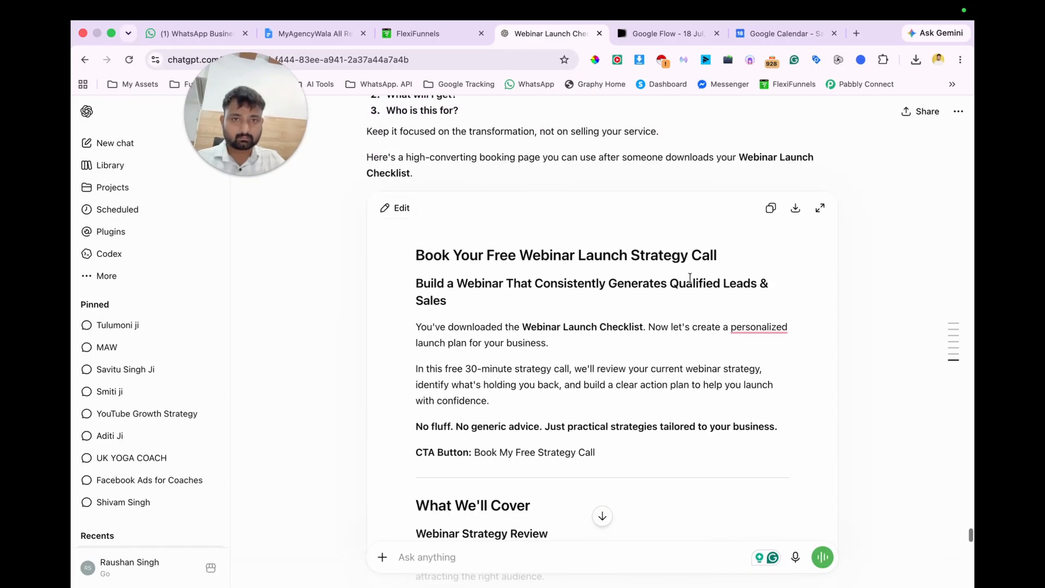
{"action": "left_click", "coordinate": [770, 208]}
{"action": "key", "text": "super+alt+Left"}
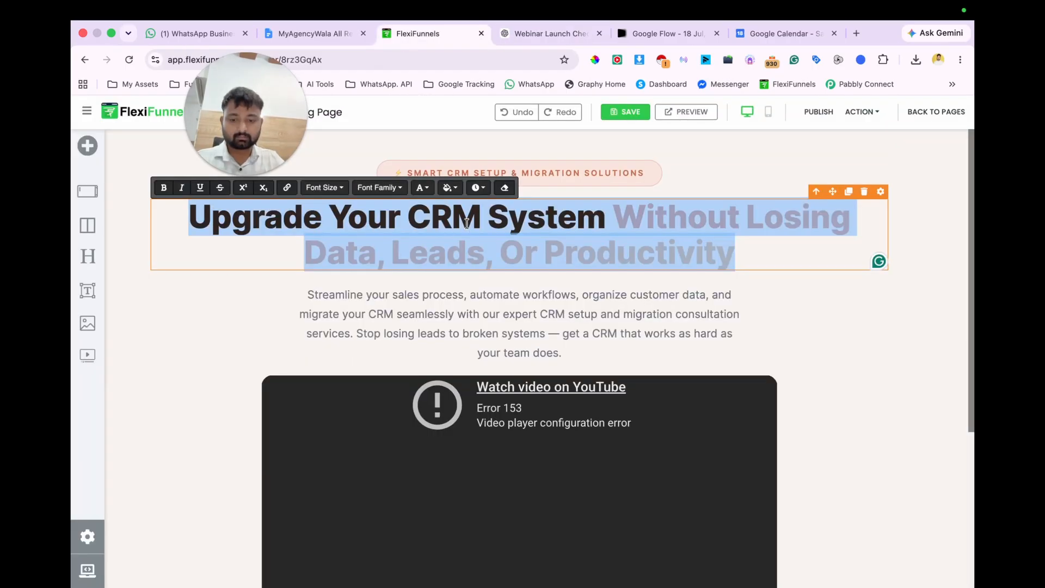
{"action": "type", "text": "Book Your Free Webinar Launch Strategy Call"}
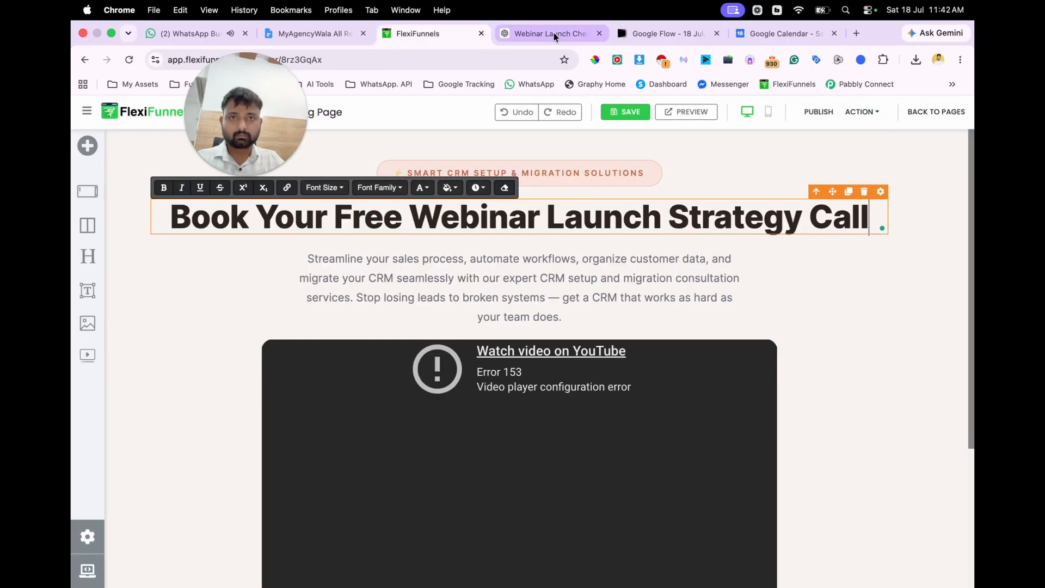
Step: Replace the badge text above the hero heading with "Book Your Free Webinar Launch Strategy Call"
{"action": "left_click", "coordinate": [553, 34]}
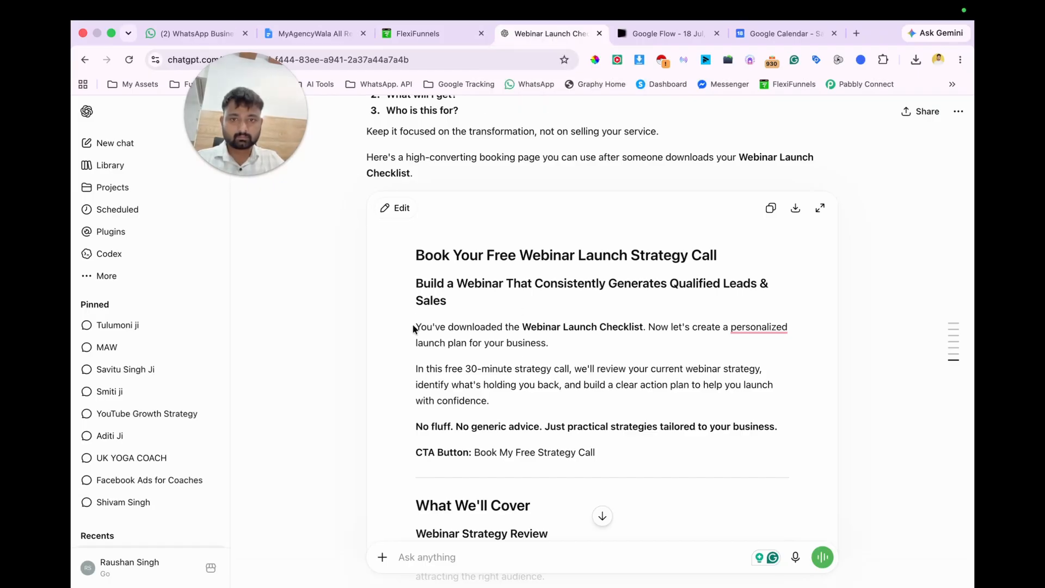
{"action": "left_click", "coordinate": [462, 29]}
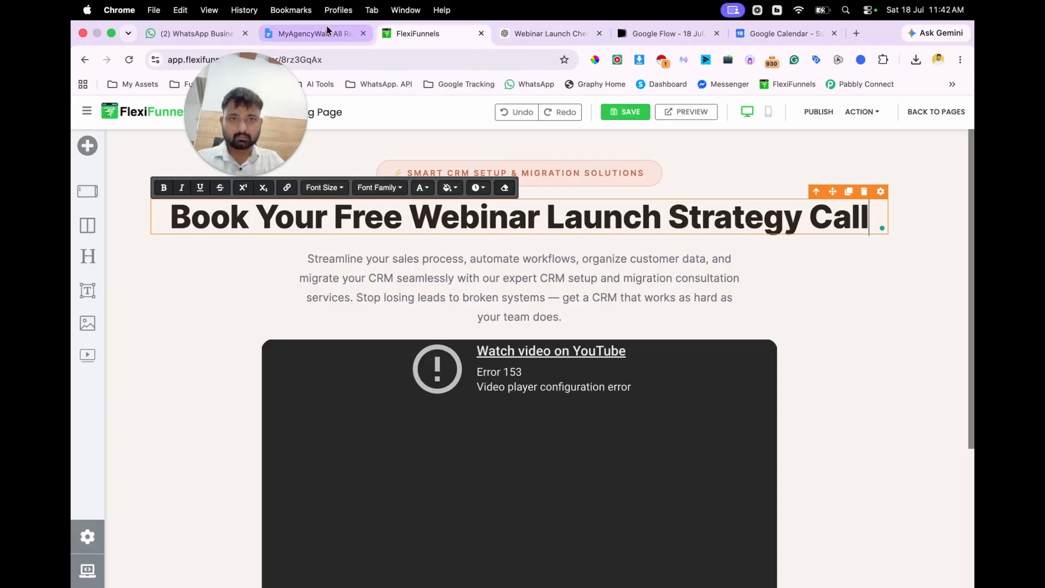
{"action": "triple_click", "coordinate": [466, 218]}
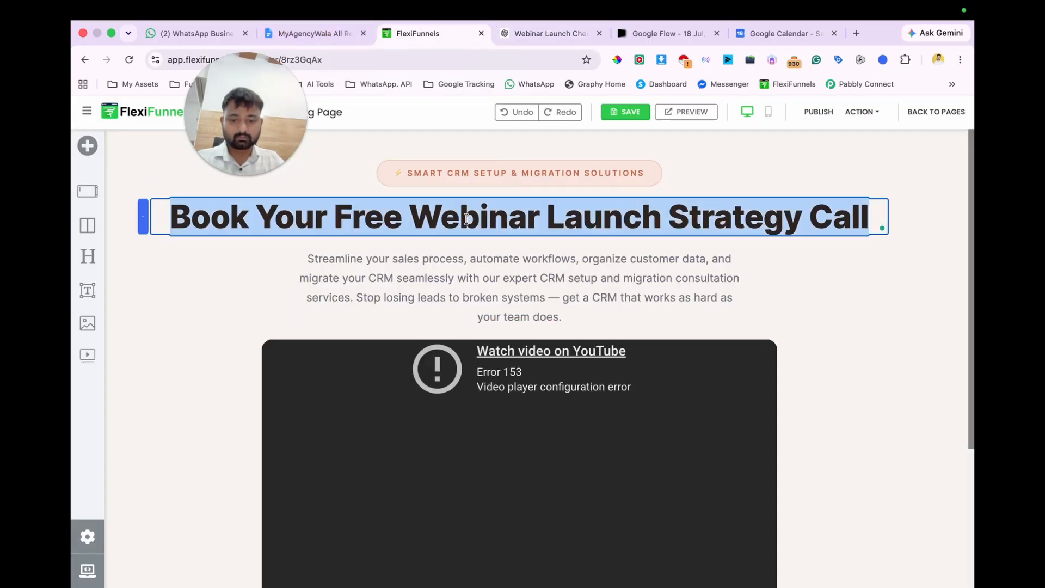
{"action": "left_click", "coordinate": [439, 173]}
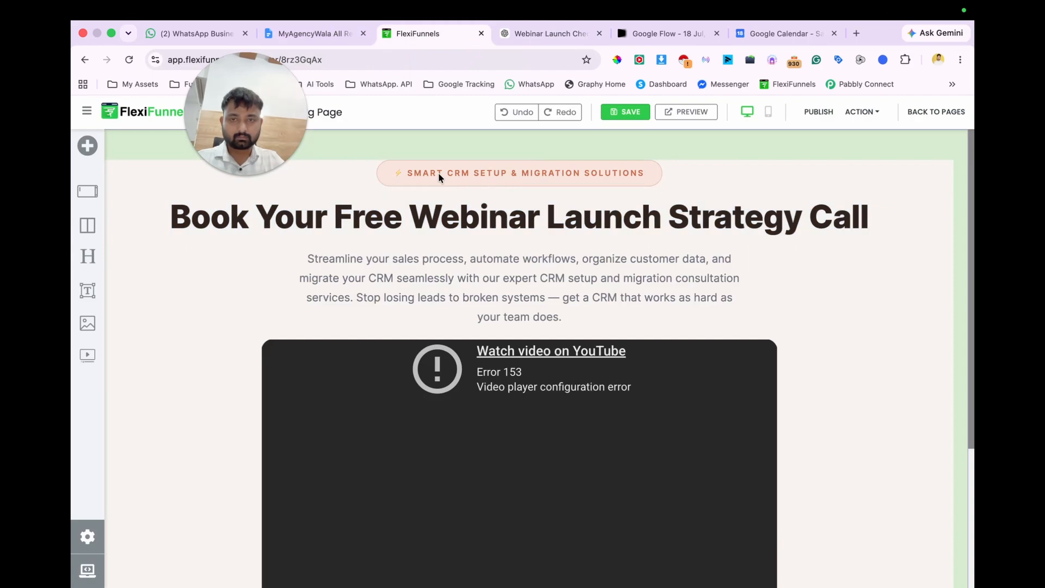
{"action": "triple_click", "coordinate": [438, 173]}
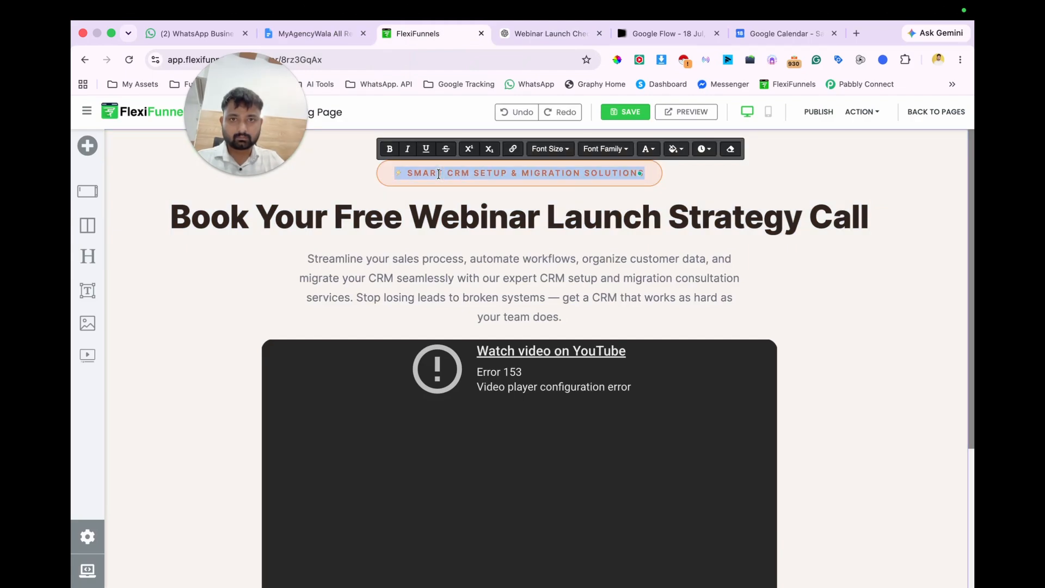
{"action": "type", "text": "BOOK YOUR FREE WEBINAR LAUNCH STRATEGY CALL"}
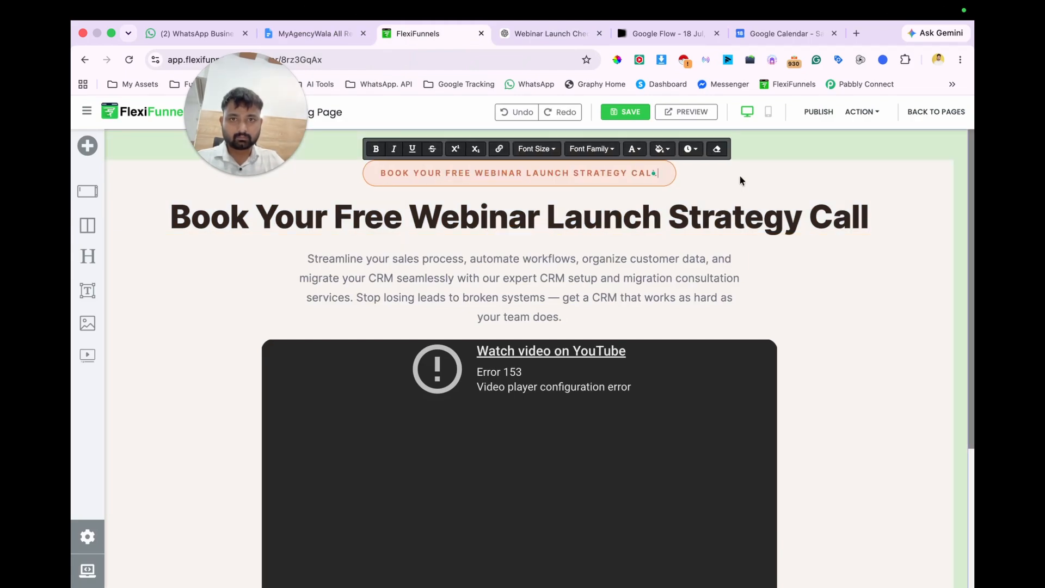
{"action": "left_click", "coordinate": [739, 175]}
Step: Replace the hero heading with the ChatGPT subheading "Build a Webinar That Consistently Generates Qualified Leads & Sales"
{"action": "left_click", "coordinate": [545, 36]}
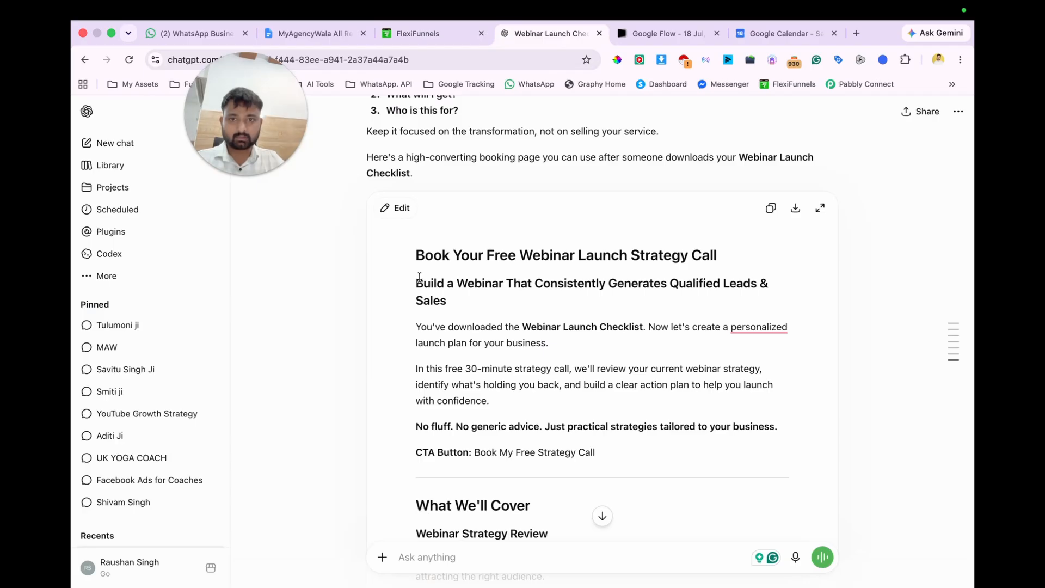
{"action": "left_click_drag", "start_coordinate": [416, 279], "coordinate": [448, 304]}
{"action": "key", "text": "ctrl+c"}
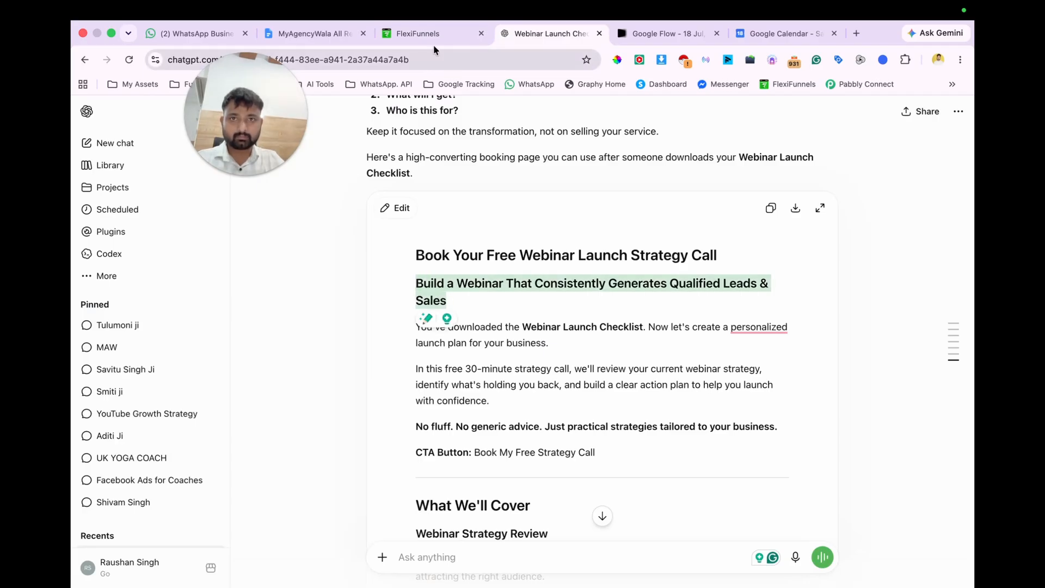
{"action": "left_click", "coordinate": [449, 33]}
{"action": "left_click", "coordinate": [449, 214]}
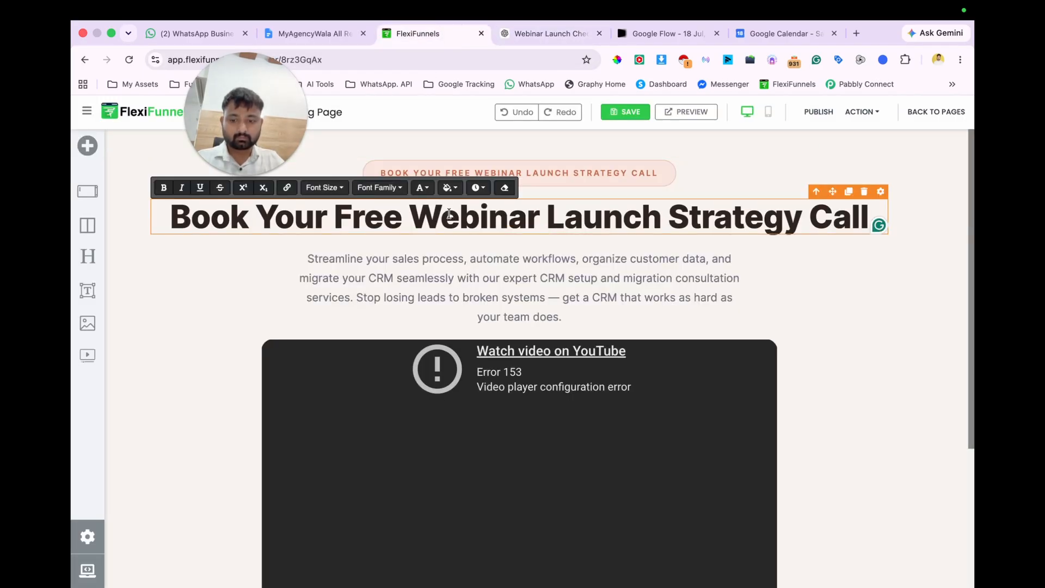
{"action": "key", "text": "ctrl+a"}
{"action": "key", "text": "ctrl+v"}
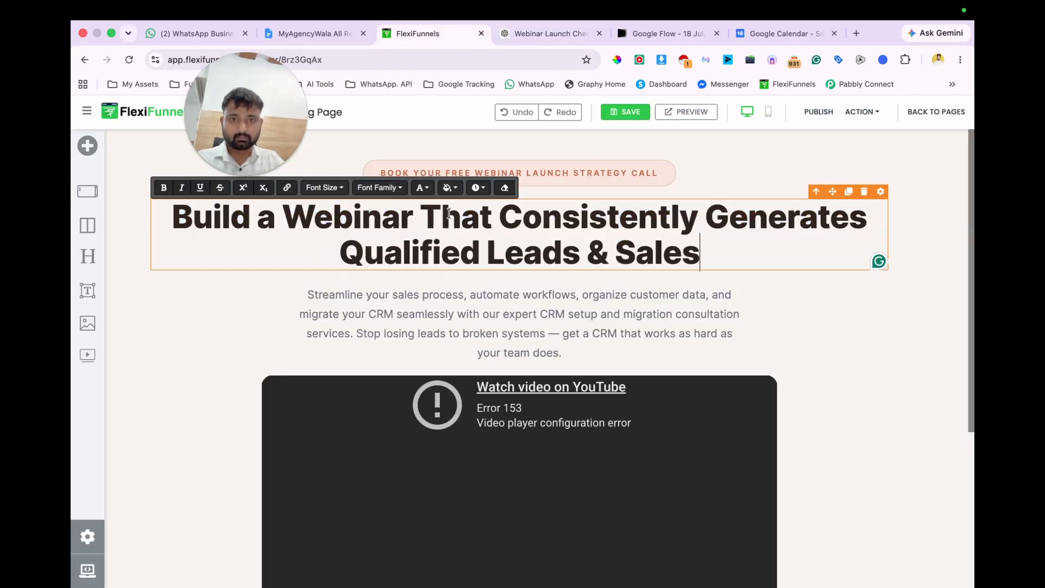
Step: Replace the paragraph under the hero heading with ChatGPT's two paragraphs on the downloaded checklist and the free 30-minute strategy call
{"action": "left_click", "coordinate": [545, 34]}
{"action": "left_click_drag", "start_coordinate": [414, 325], "coordinate": [600, 405]}
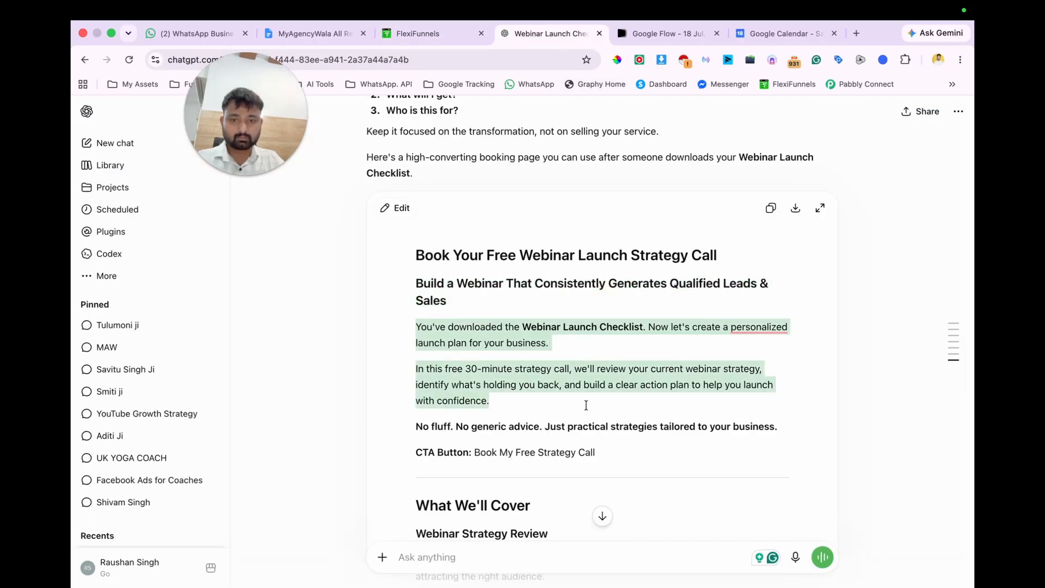
{"action": "left_click", "coordinate": [430, 33]}
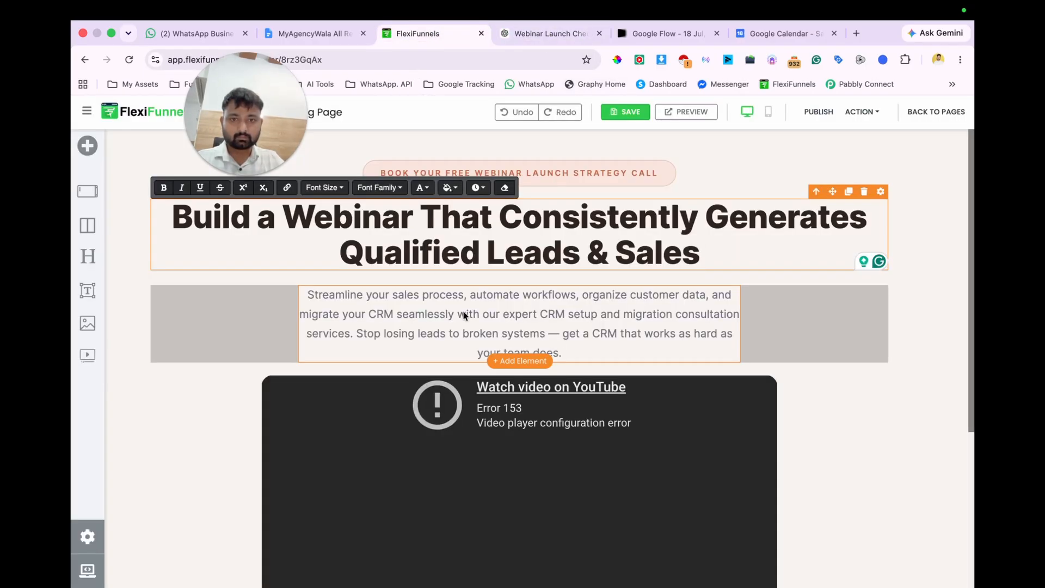
{"action": "left_click", "coordinate": [463, 313]}
{"action": "key", "text": "super+a"}
{"action": "type", "text": "You've downloaded the Webinar Launch Checklist. Now let's create a personalized launch plan for your business.In this free 30-minute strategy call, we'll review your current webinar strategy, identify what's holding you back, and build a clear action plan to help you launch with confidence."}
{"action": "left_click", "coordinate": [782, 300]}
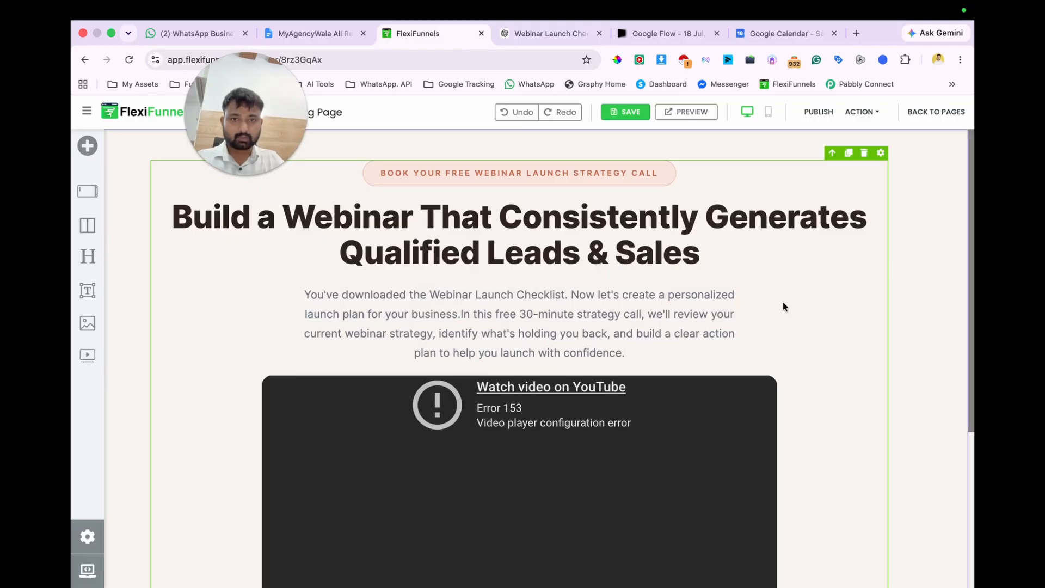
Step: Delete the "Limited Free CRM Consultations Available This Month" badge below the booking button
{"action": "scroll", "coordinate": [782, 300], "scroll_direction": "down", "scroll_amount": 3}
{"action": "scroll", "coordinate": [619, 412], "scroll_direction": "down", "scroll_amount": 2}
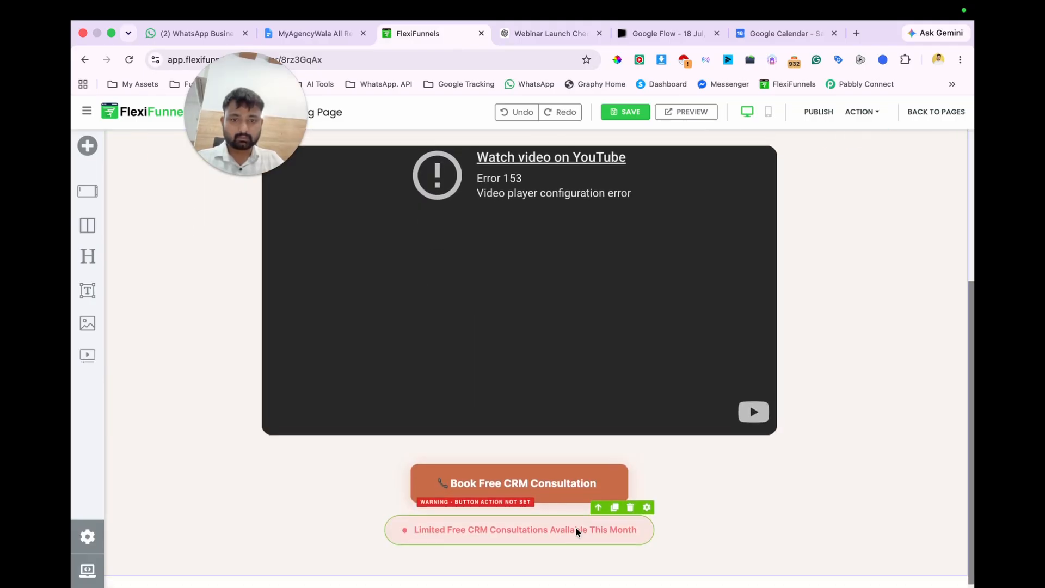
{"action": "scroll", "coordinate": [577, 531], "scroll_direction": "up", "scroll_amount": 4}
{"action": "scroll", "coordinate": [578, 533], "scroll_direction": "down", "scroll_amount": 4}
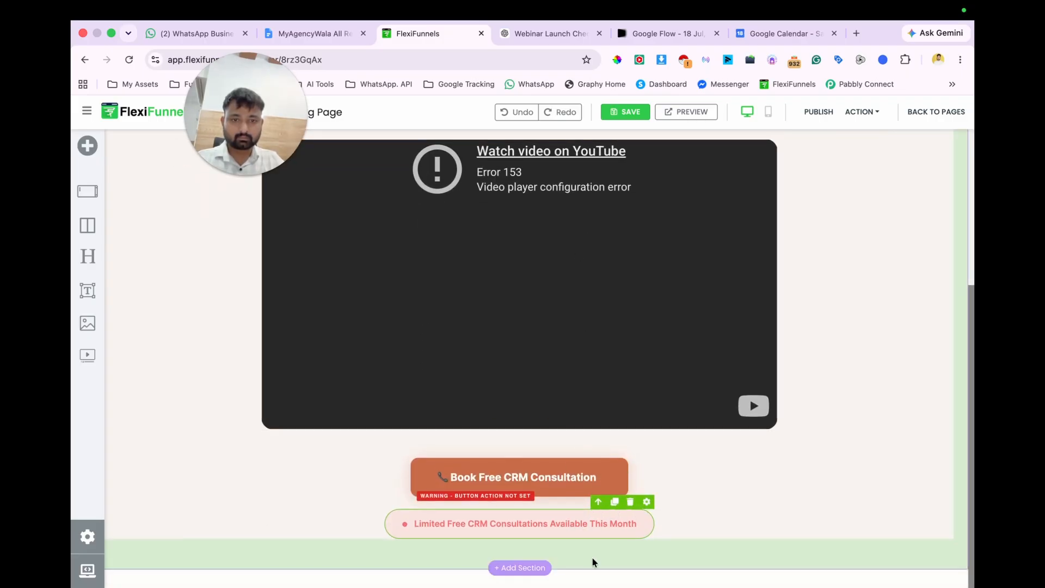
{"action": "left_click", "coordinate": [597, 501]}
{"action": "mouse_move", "coordinate": [594, 522]}
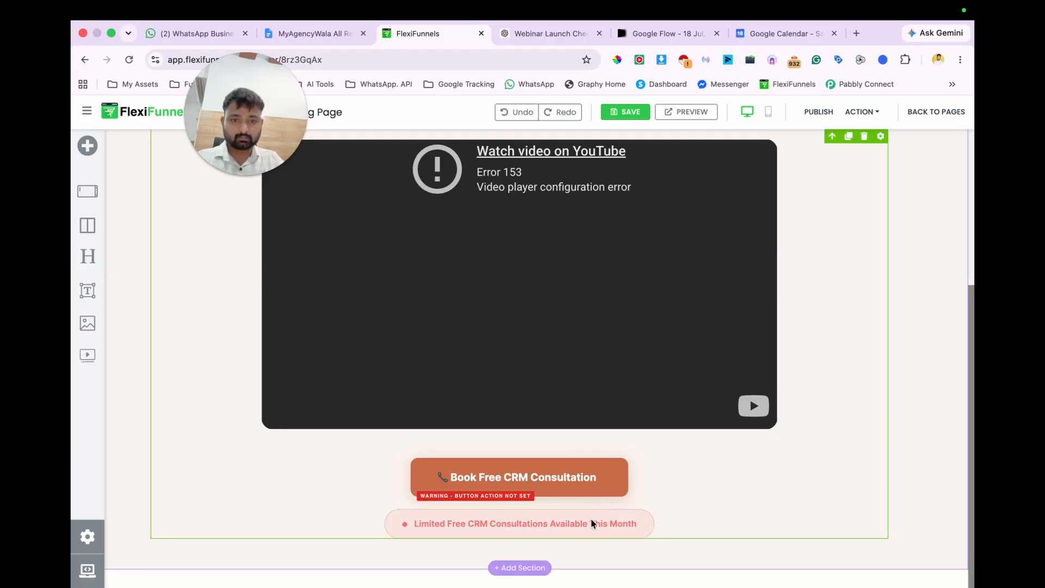
{"action": "left_click", "coordinate": [631, 502]}
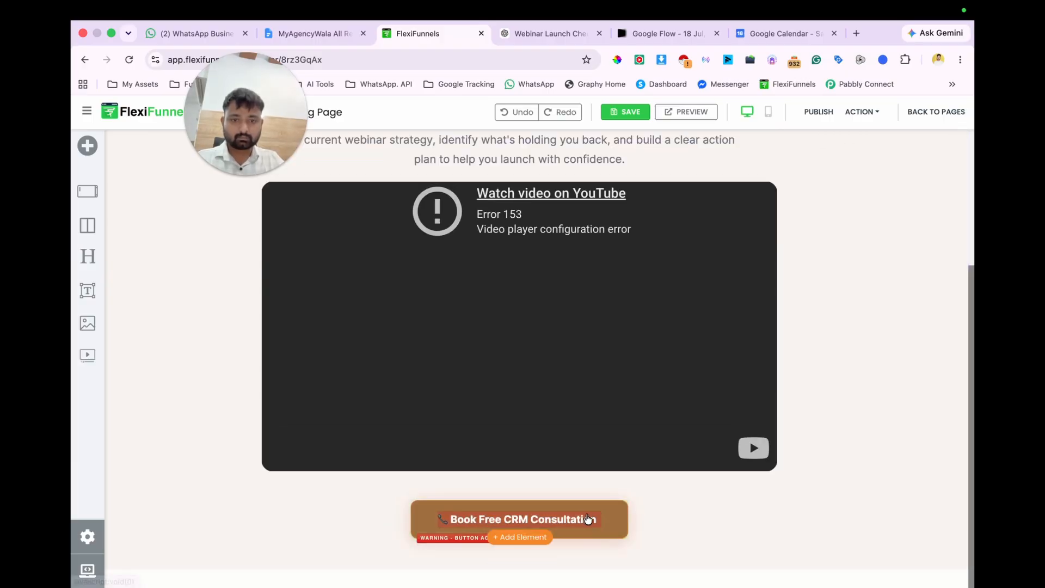
{"action": "scroll", "coordinate": [607, 520], "scroll_direction": "up", "scroll_amount": 4}
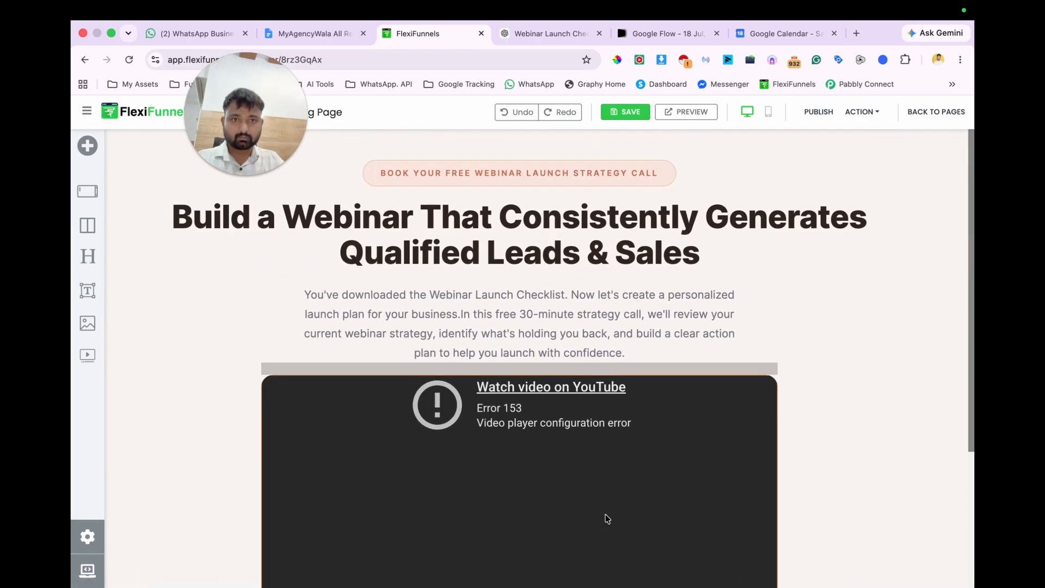
{"action": "scroll", "coordinate": [609, 521], "scroll_direction": "down", "scroll_amount": 4}
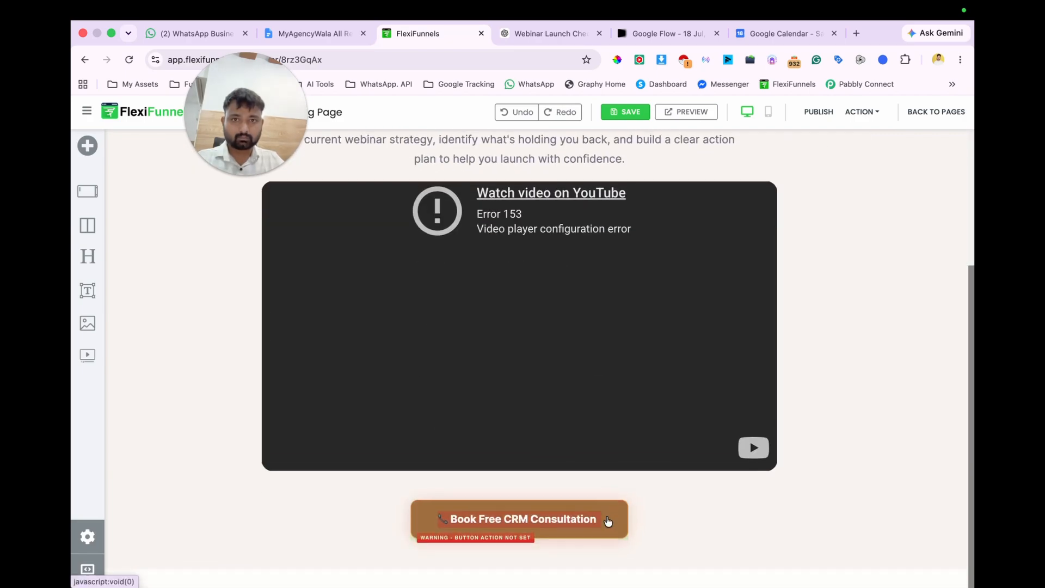
{"action": "scroll", "coordinate": [609, 521], "scroll_direction": "up", "scroll_amount": 4}
{"action": "scroll", "coordinate": [608, 521], "scroll_direction": "down", "scroll_amount": 5}
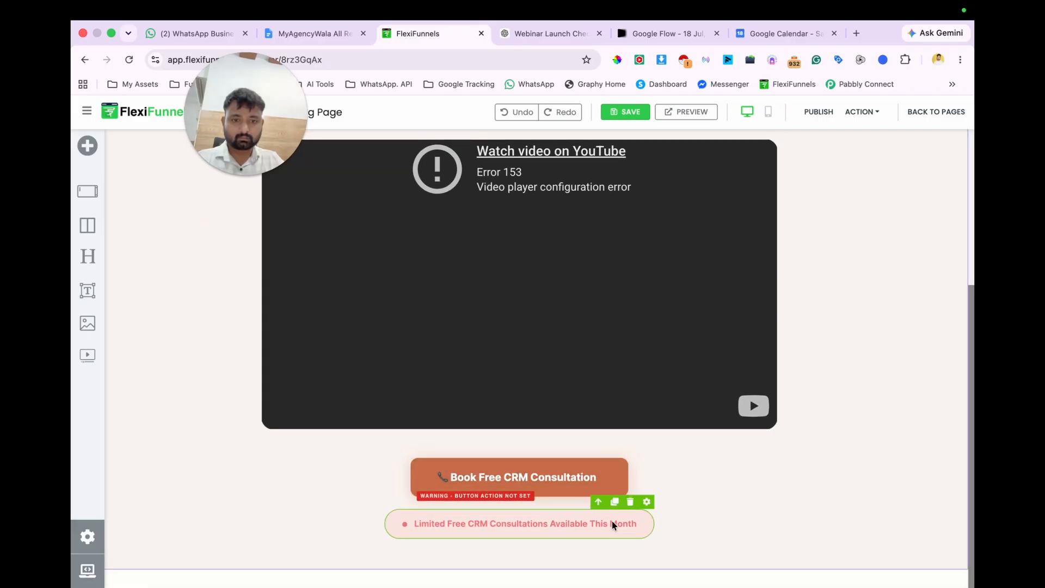
{"action": "scroll", "coordinate": [612, 521], "scroll_direction": "up", "scroll_amount": 1}
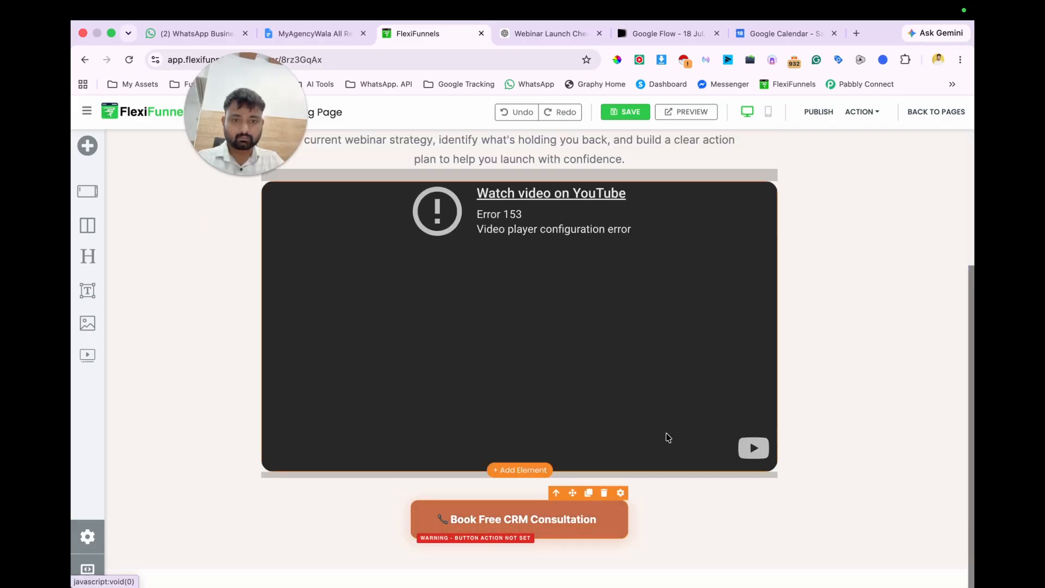
Step: Change the booking button's text to "Book Free FREE Consultation" without the phone emoji, and save and publish the page
{"action": "left_click", "coordinate": [620, 493]}
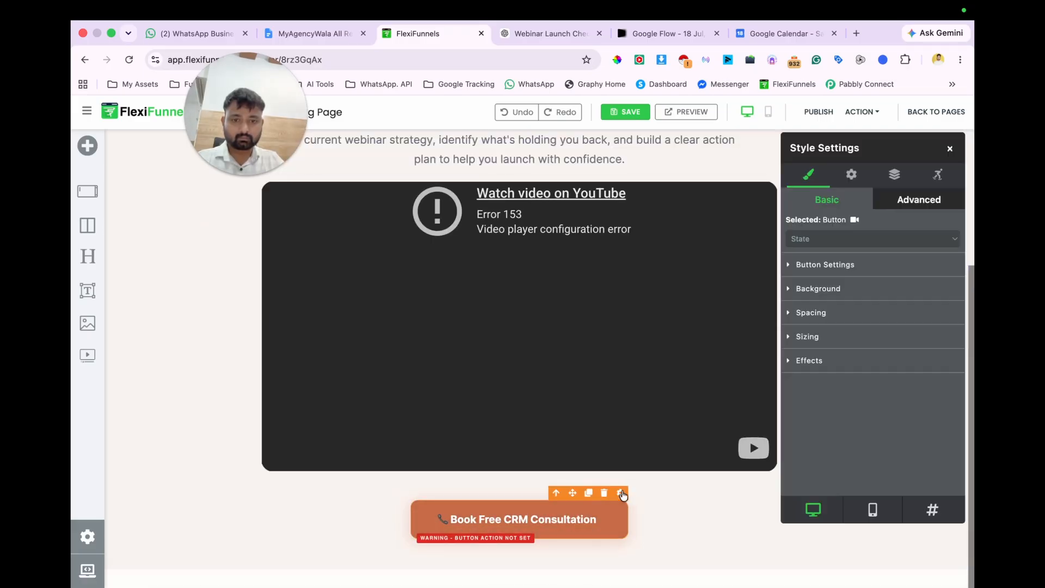
{"action": "left_click", "coordinate": [836, 265]}
{"action": "type", "text": "FREE Consultation"}
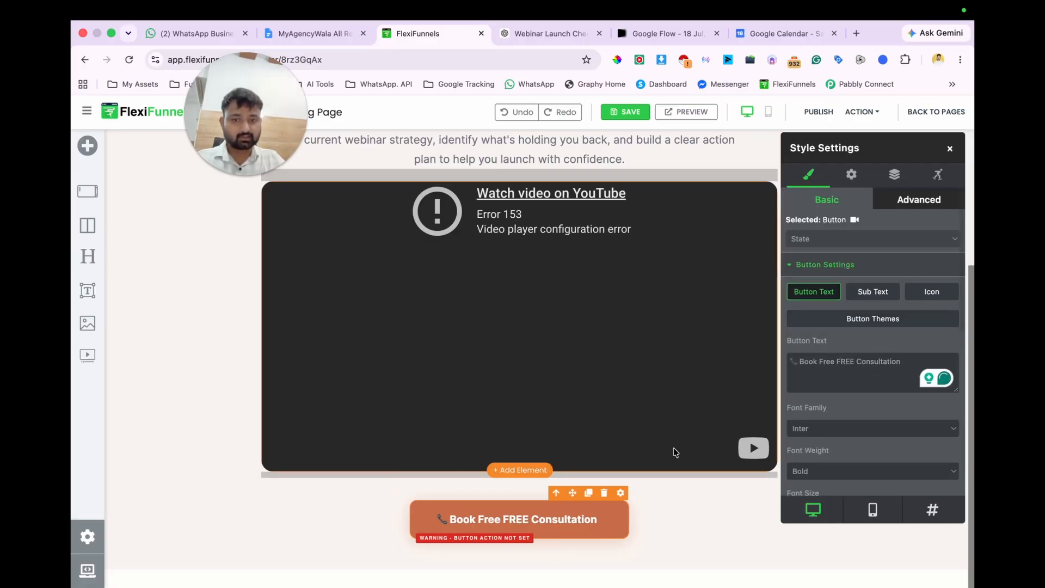
{"action": "left_click", "coordinate": [798, 361]}
{"action": "key", "text": "BackSpace"}
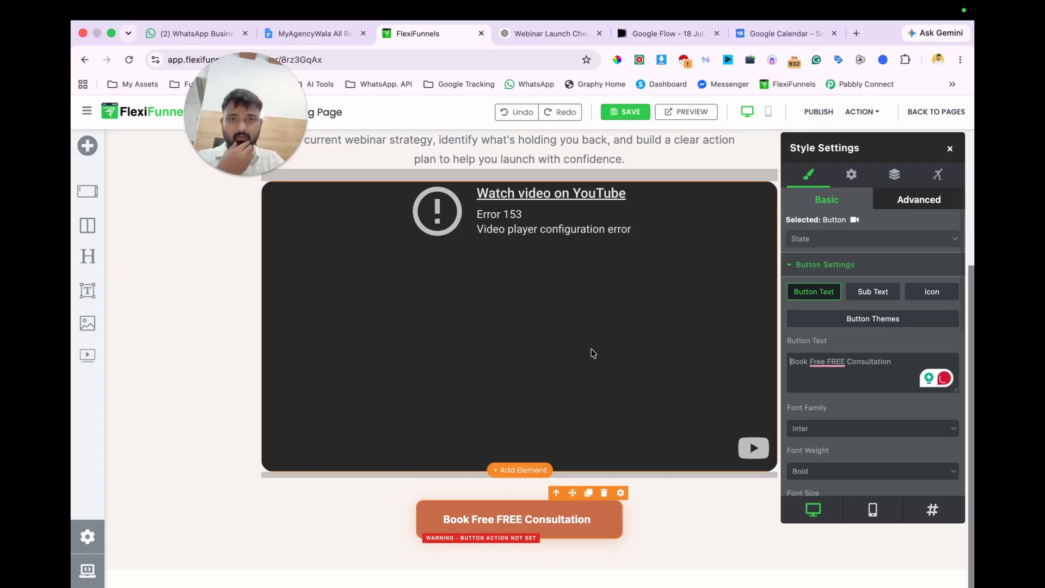
{"action": "scroll", "coordinate": [599, 348], "scroll_direction": "up", "scroll_amount": 4}
{"action": "scroll", "coordinate": [611, 337], "scroll_direction": "down", "scroll_amount": 4}
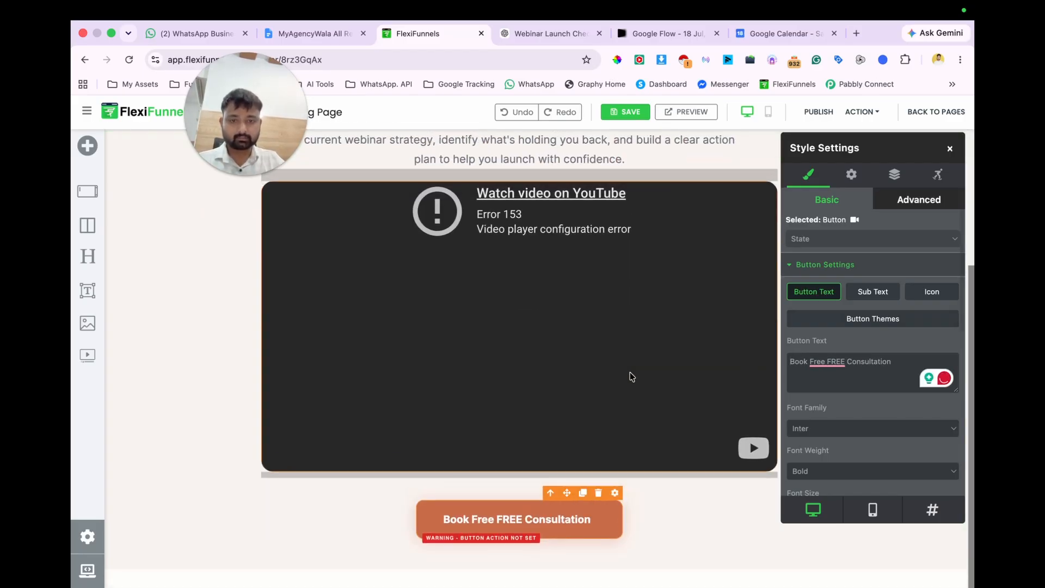
{"action": "left_click", "coordinate": [626, 113]}
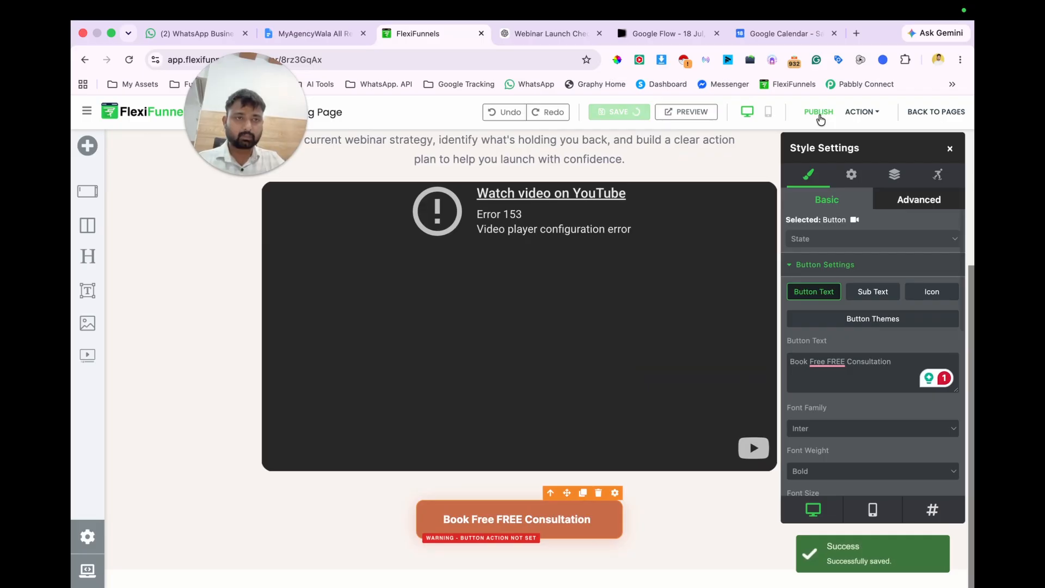
{"action": "left_click", "coordinate": [820, 113]}
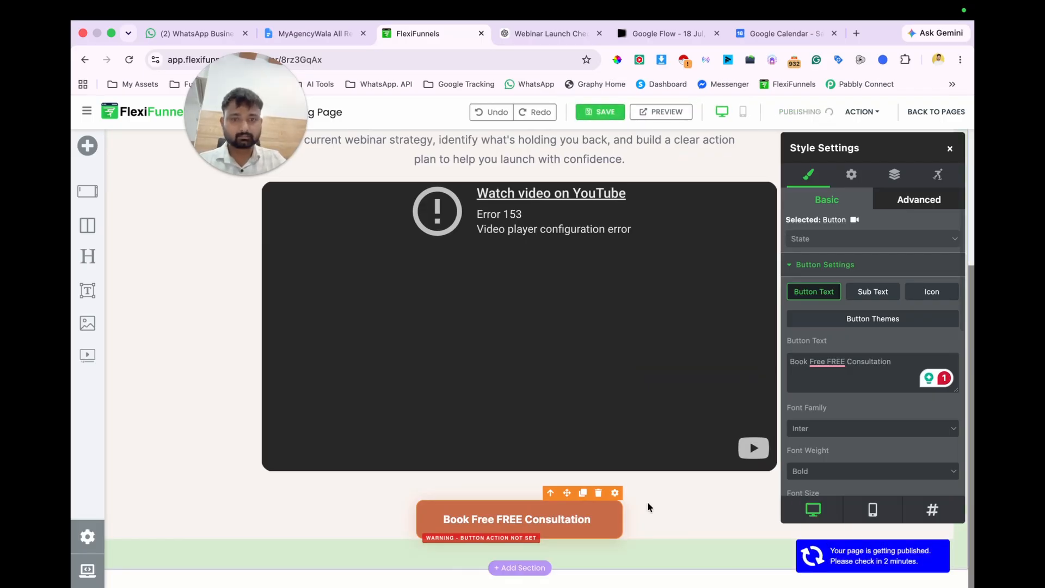
Step: Open the Cal.com event types in a new tab and copy the link of the 45-minute Meta Expert strategy call event
{"action": "left_click", "coordinate": [856, 33]}
{"action": "left_click", "coordinate": [136, 91]}
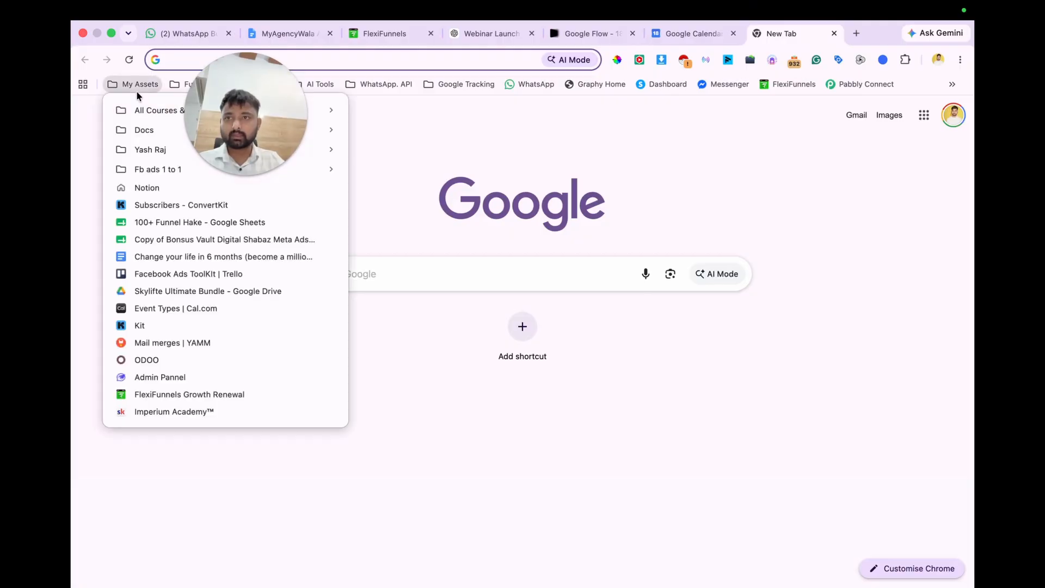
{"action": "left_click", "coordinate": [182, 308]}
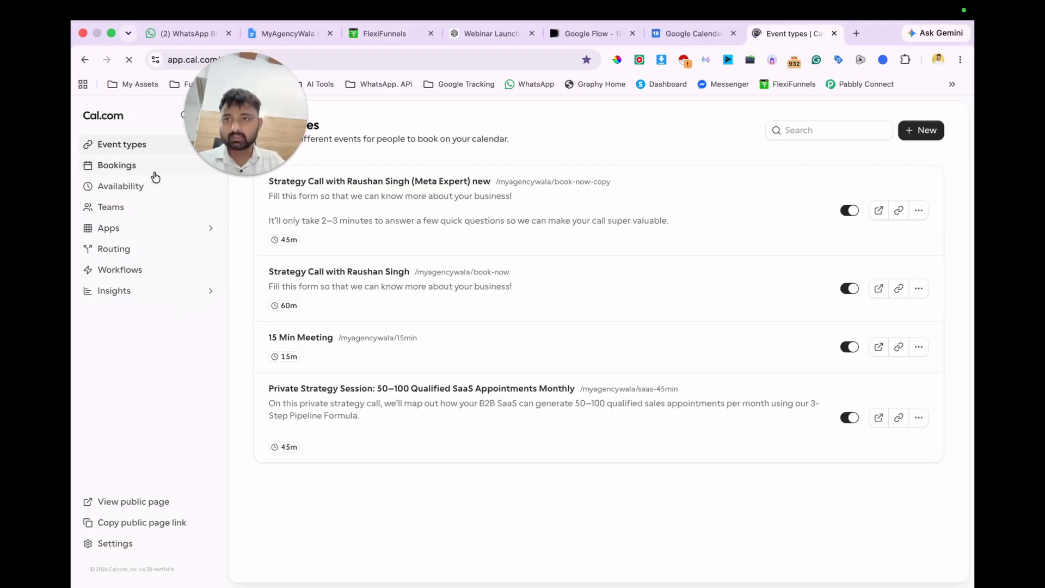
{"action": "left_click", "coordinate": [897, 210]}
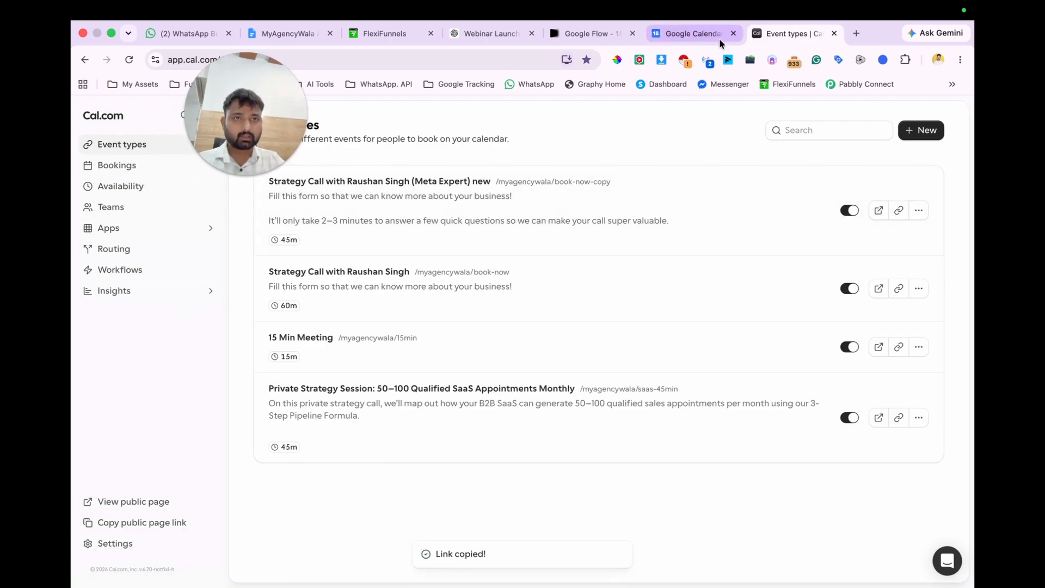
Step: Back in the FlexiFunnels editor, change the booking button's text to "Book a FREE Strategy Call"
{"action": "left_click", "coordinate": [391, 30]}
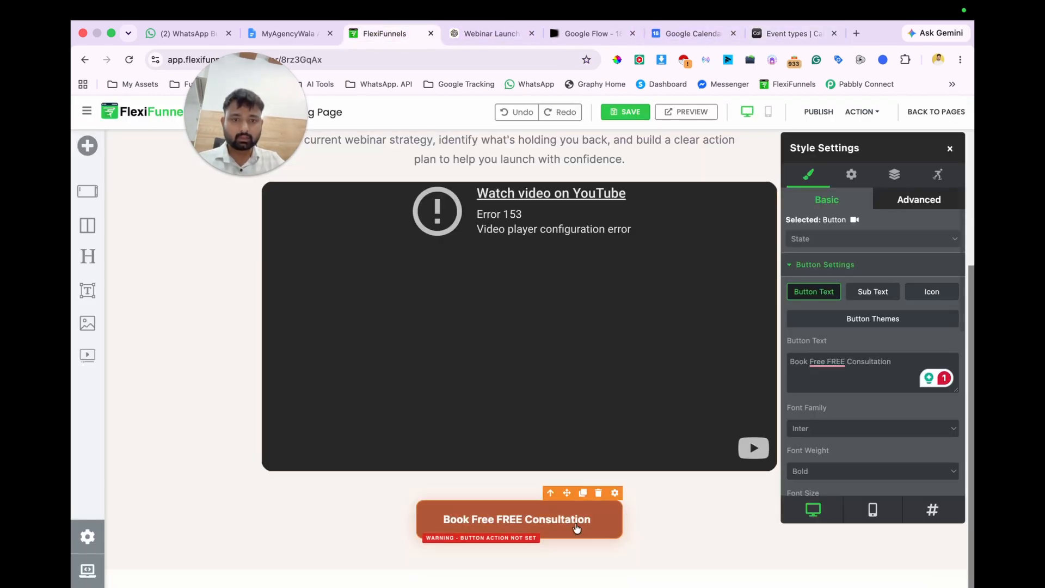
{"action": "left_click", "coordinate": [827, 362]}
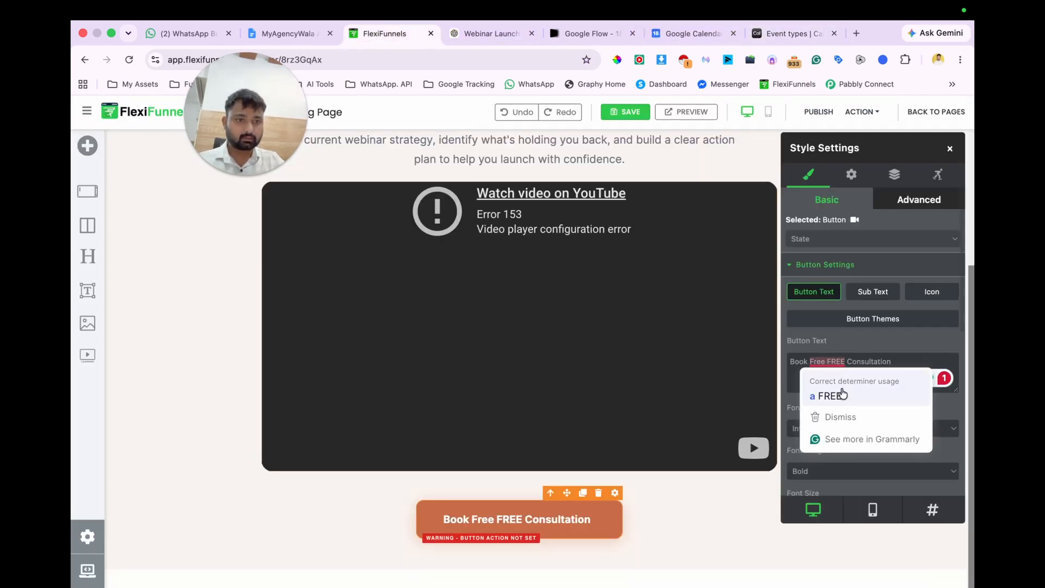
{"action": "left_click", "coordinate": [832, 395]}
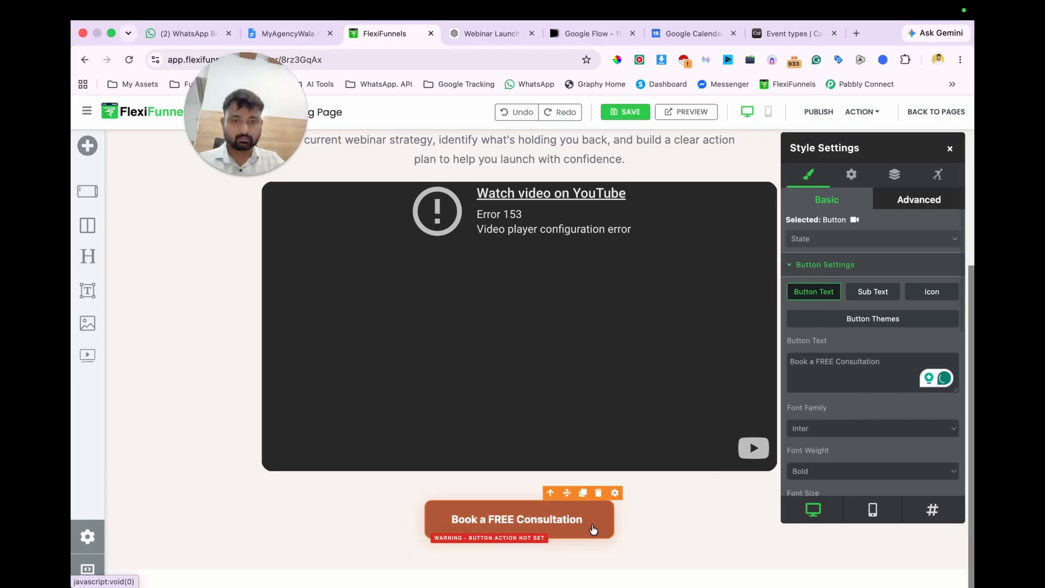
{"action": "scroll", "coordinate": [742, 473], "scroll_direction": "up", "scroll_amount": 4}
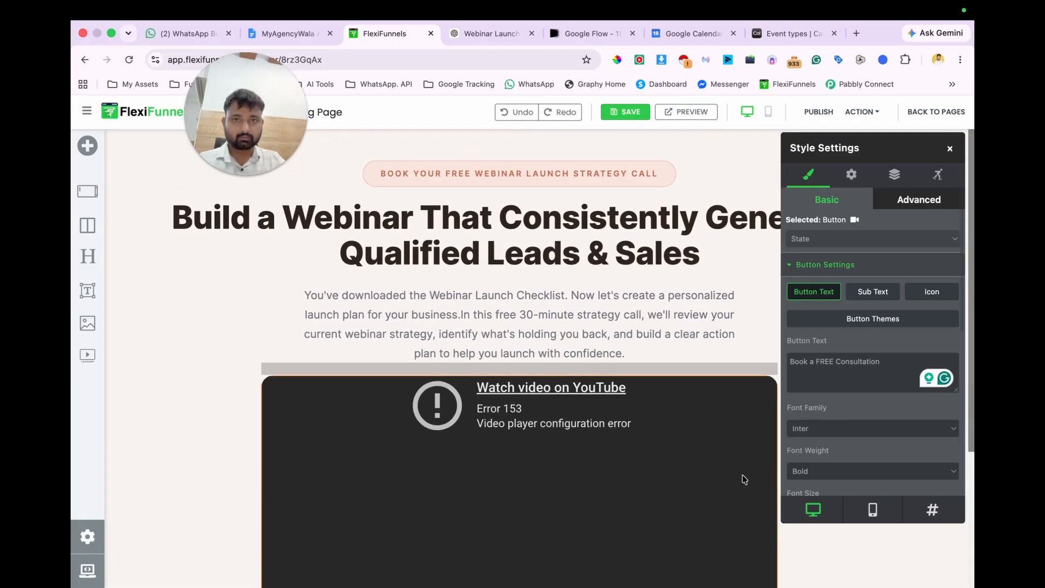
{"action": "scroll", "coordinate": [744, 479], "scroll_direction": "down", "scroll_amount": 3}
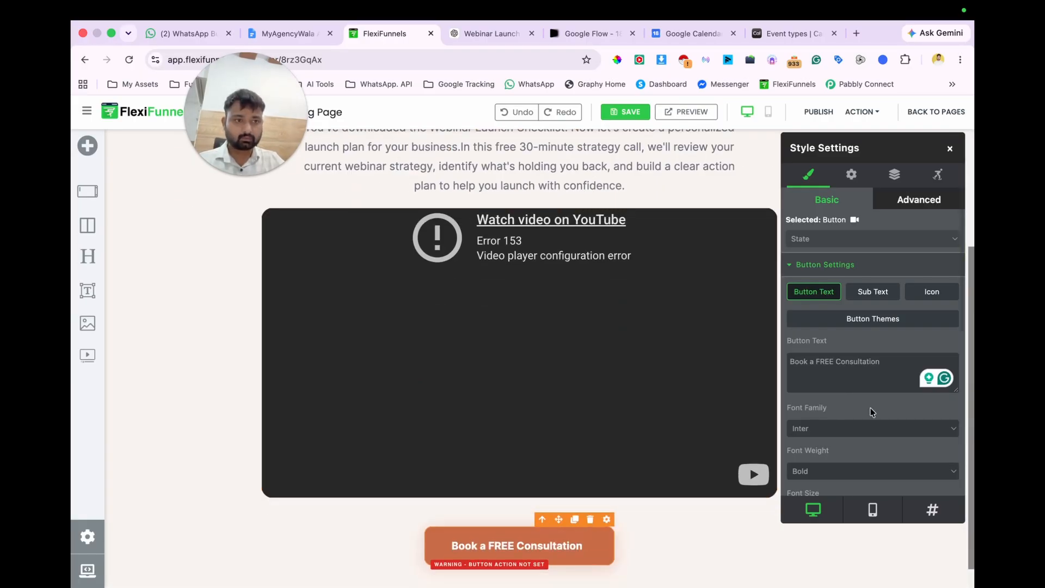
{"action": "type", "text": "Strateg"}
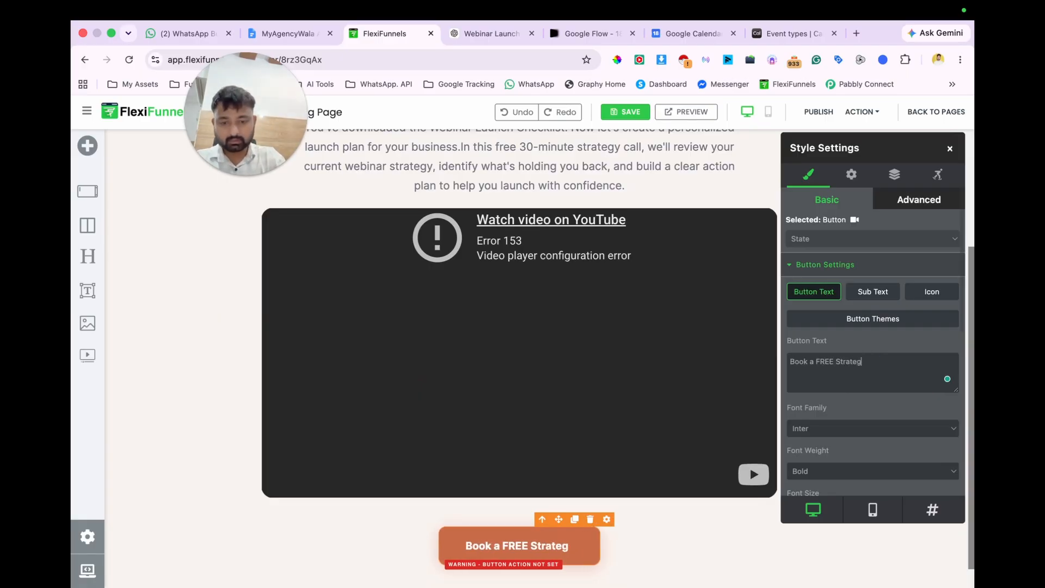
{"action": "type", "text": "y Call!"}
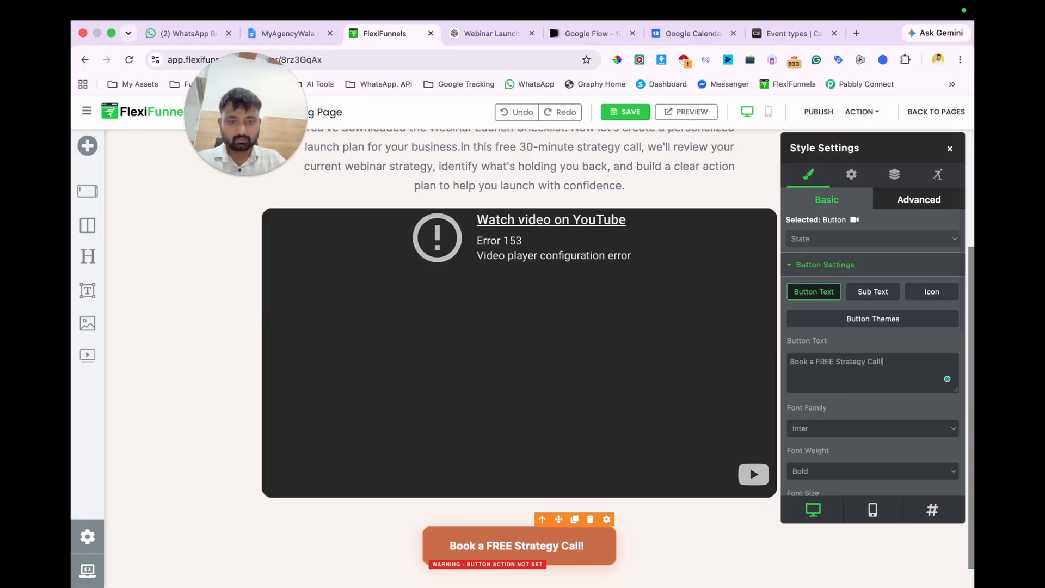
{"action": "scroll", "coordinate": [660, 367], "scroll_direction": "up", "scroll_amount": 2}
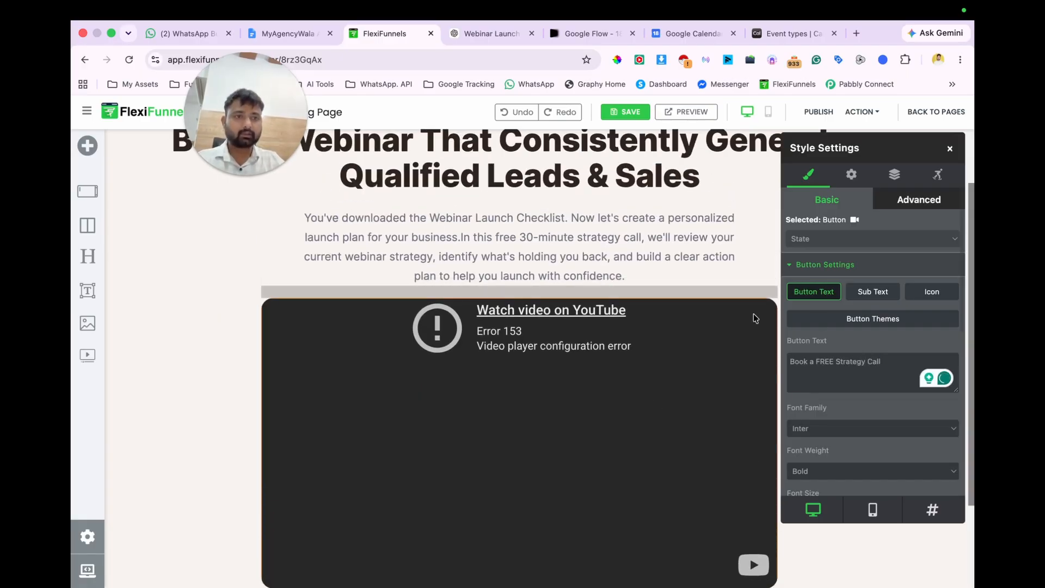
Step: Set the booking button's action to go to the website URL of the copied Cal.com link ending in myagencywala/book-now-copy, opening in this window
{"action": "left_click", "coordinate": [847, 178]}
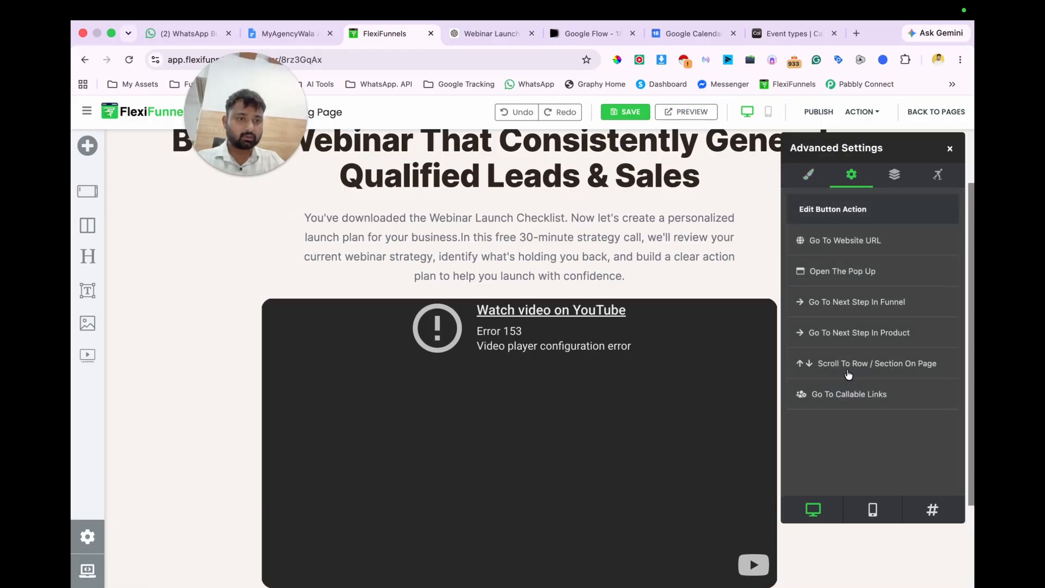
{"action": "left_click", "coordinate": [849, 242]}
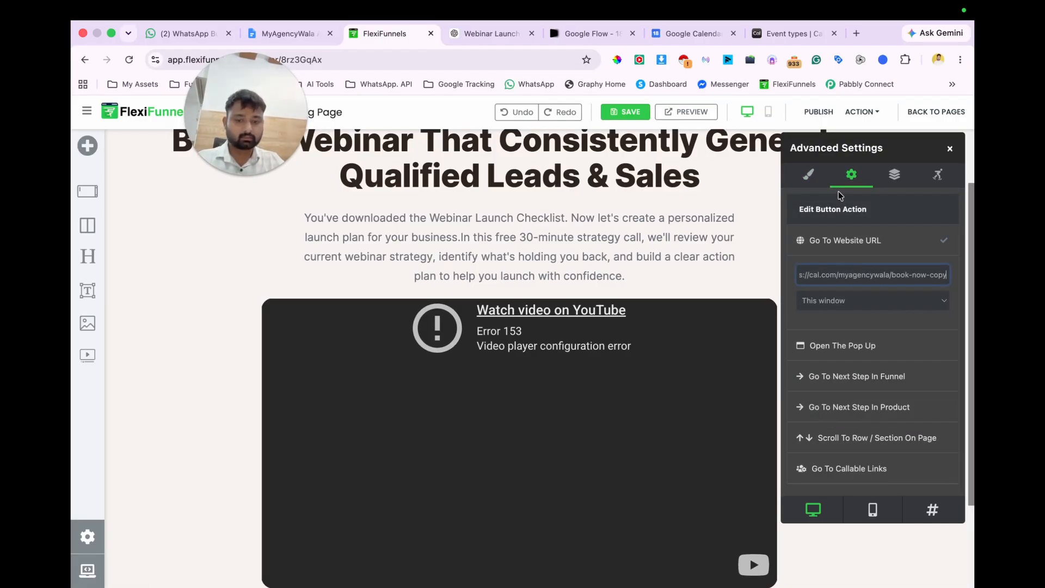
Step: Open the copied Cal.com link in a new browser tab to check the booking calendar
{"action": "key", "text": "super+t"}
{"action": "key", "text": "super+v"}
{"action": "key", "text": "Return"}
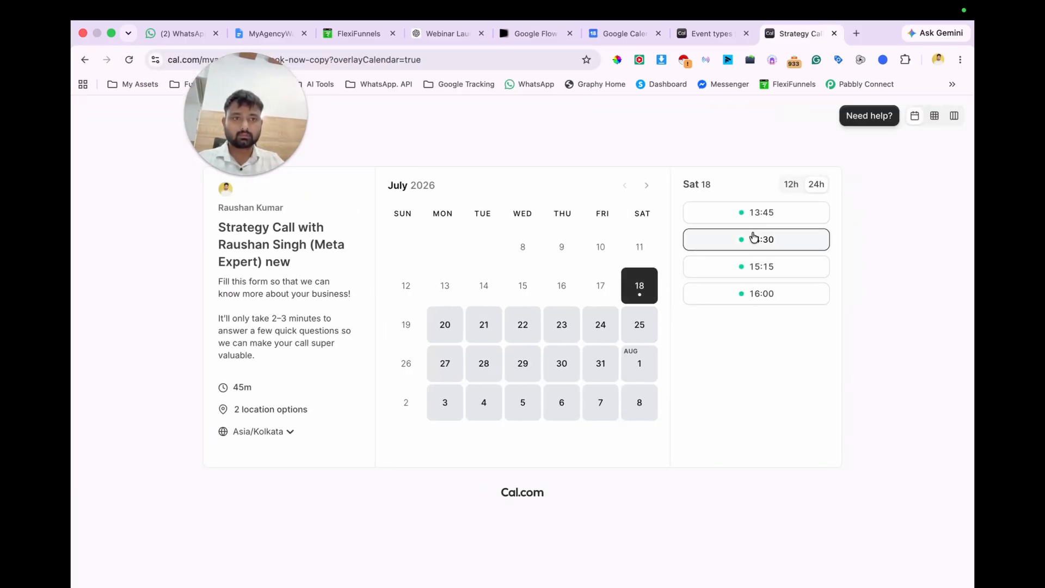
Step: Choose the 13:45 slot on Saturday, July 18 to examine the fields of the strategy call booking form
{"action": "left_click", "coordinate": [767, 211]}
{"action": "scroll", "coordinate": [668, 333], "scroll_direction": "down", "scroll_amount": 3}
{"action": "left_click", "coordinate": [666, 336]}
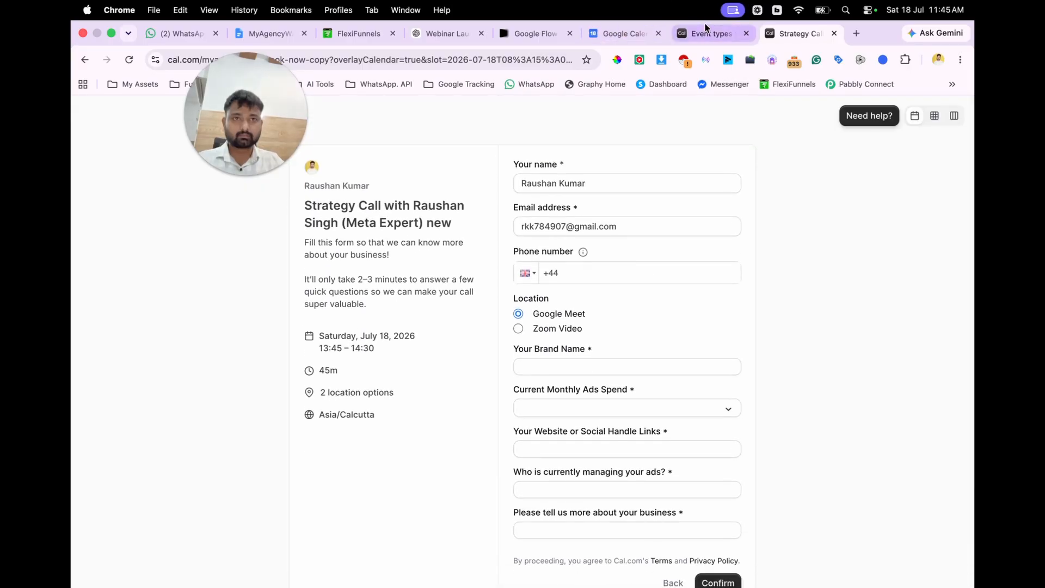
{"action": "left_click", "coordinate": [710, 33]}
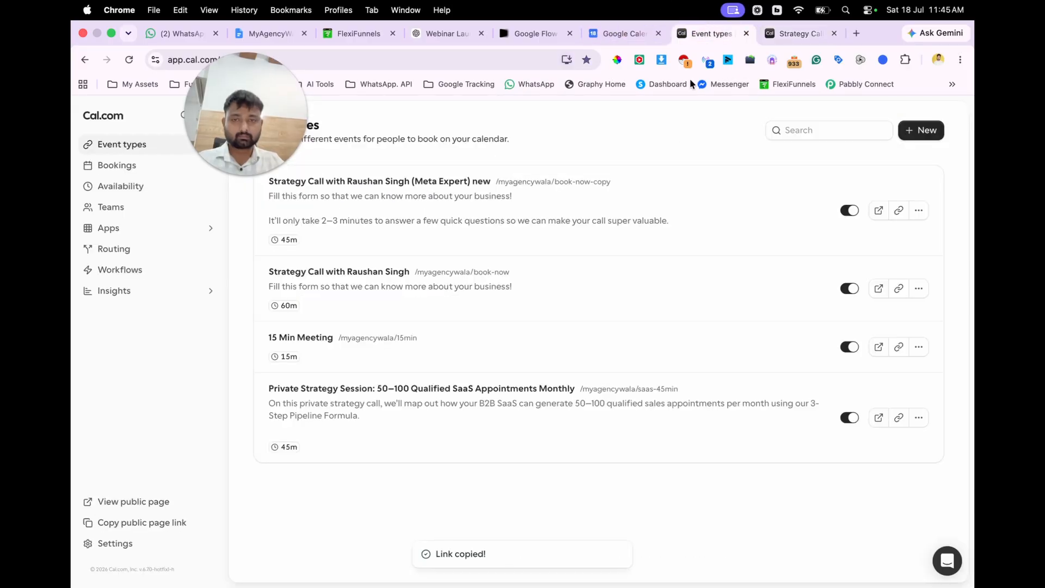
{"action": "left_click", "coordinate": [898, 289]}
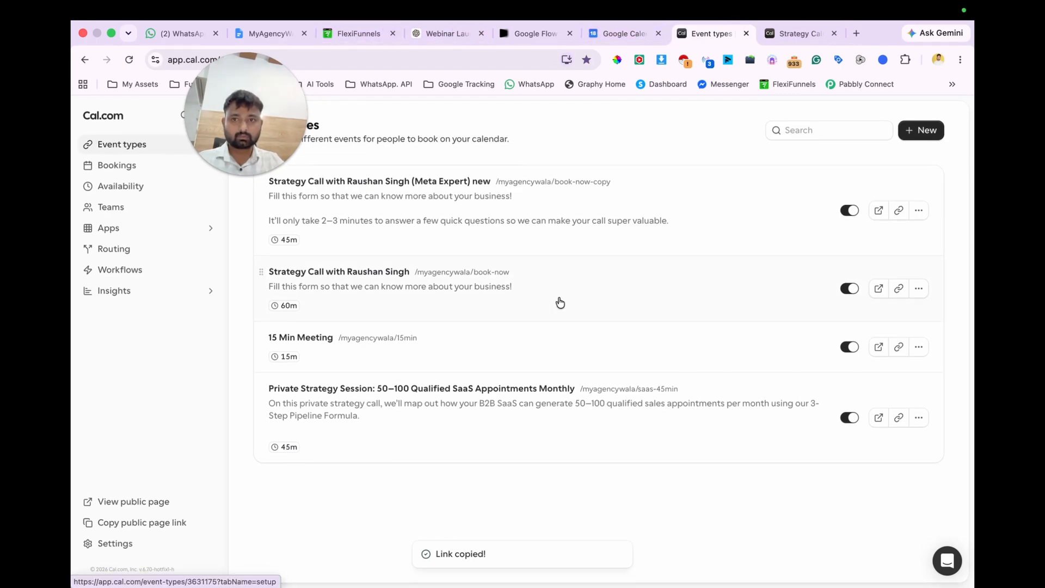
{"action": "left_click", "coordinate": [360, 34]}
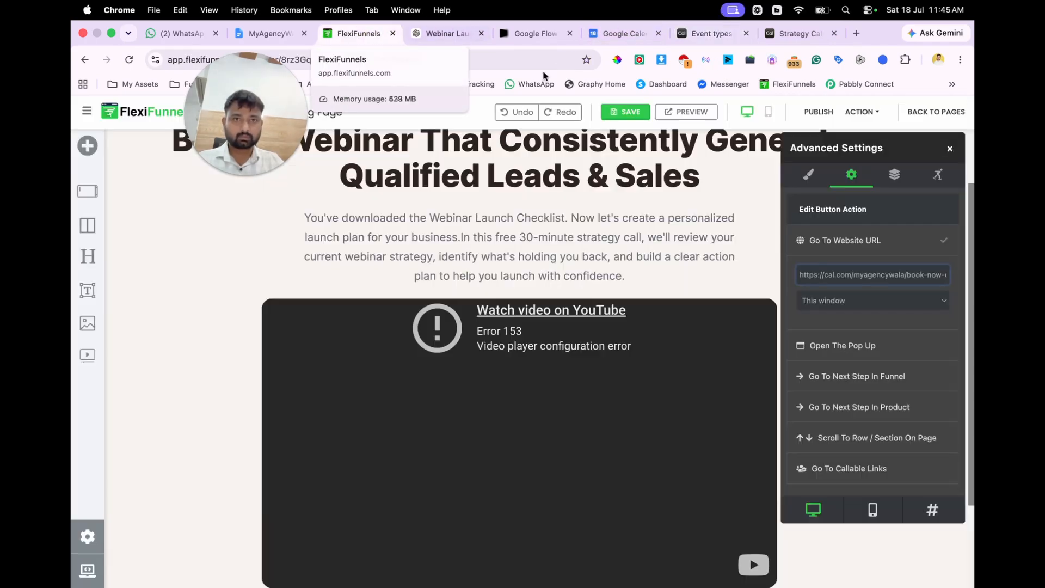
{"action": "key", "text": "super+a"}
{"action": "key", "text": "BackSpace"}
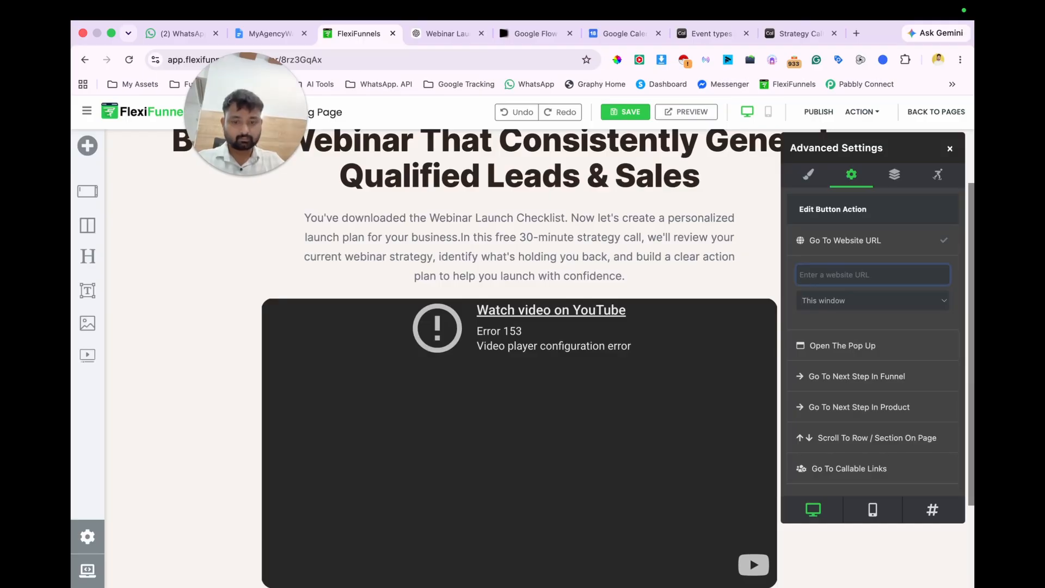
{"action": "key", "text": "super+v"}
Step: Save and publish the booking page, and open its live version in a new tab
{"action": "left_click", "coordinate": [618, 112]}
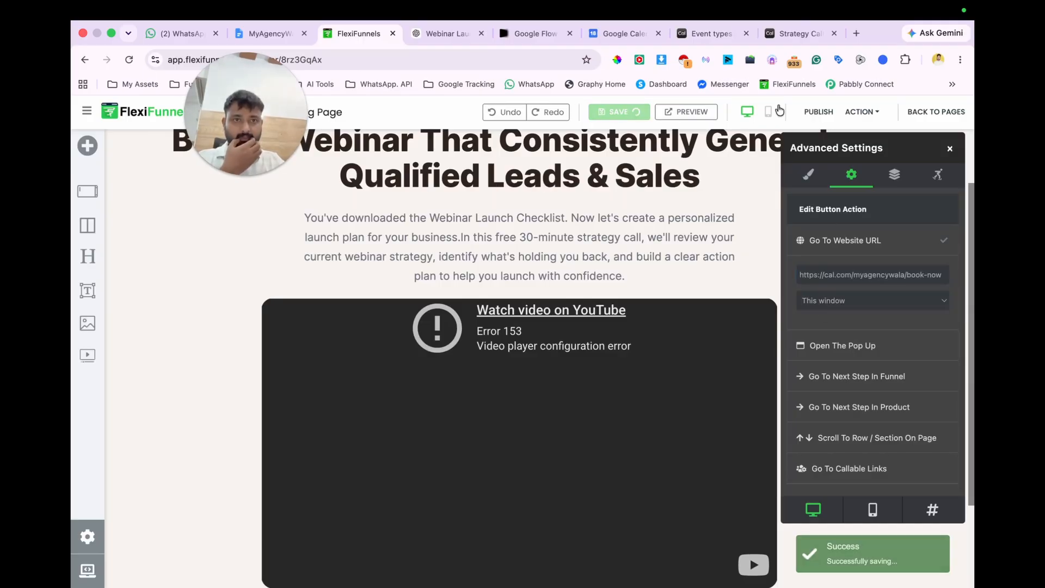
{"action": "left_click", "coordinate": [818, 112]}
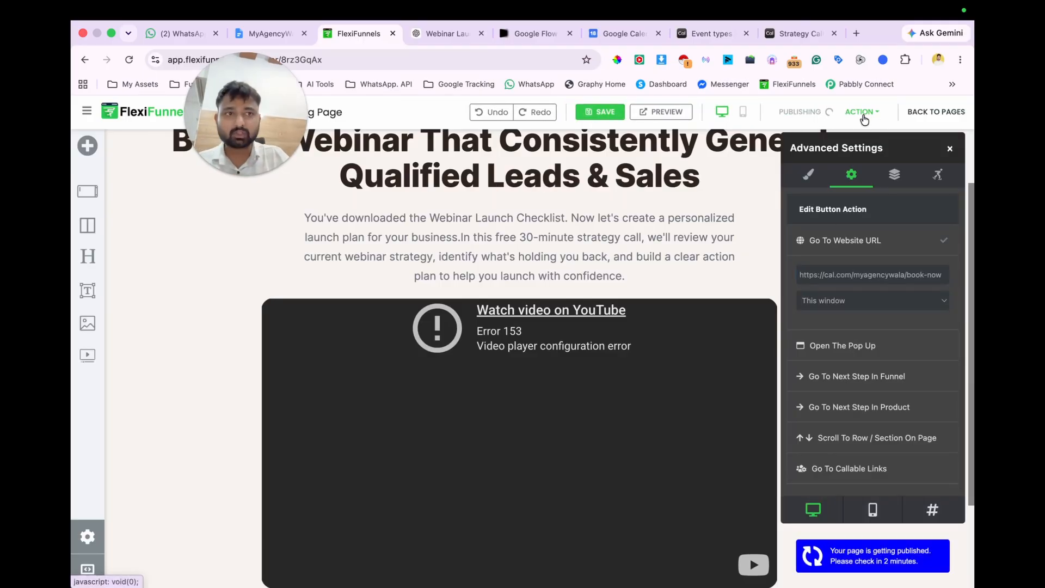
{"action": "left_click", "coordinate": [863, 114]}
{"action": "left_click", "coordinate": [810, 137]}
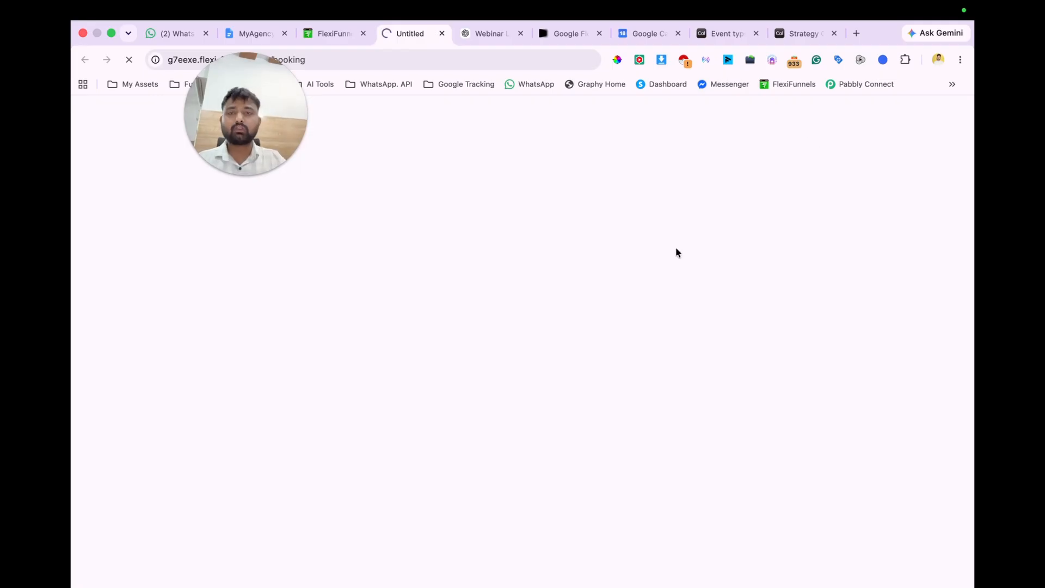
Step: Back in the FlexiFunnels editor, switch the booking page to mobile view and review its layout from top to bottom
{"action": "left_click", "coordinate": [332, 33]}
{"action": "left_click", "coordinate": [742, 112]}
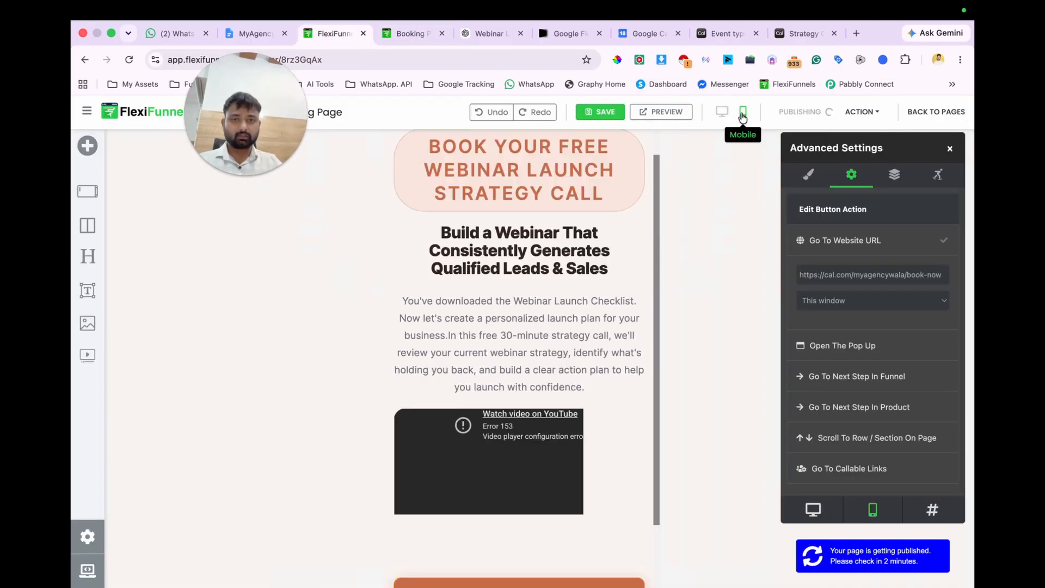
{"action": "scroll", "coordinate": [580, 356], "scroll_direction": "down", "scroll_amount": 4}
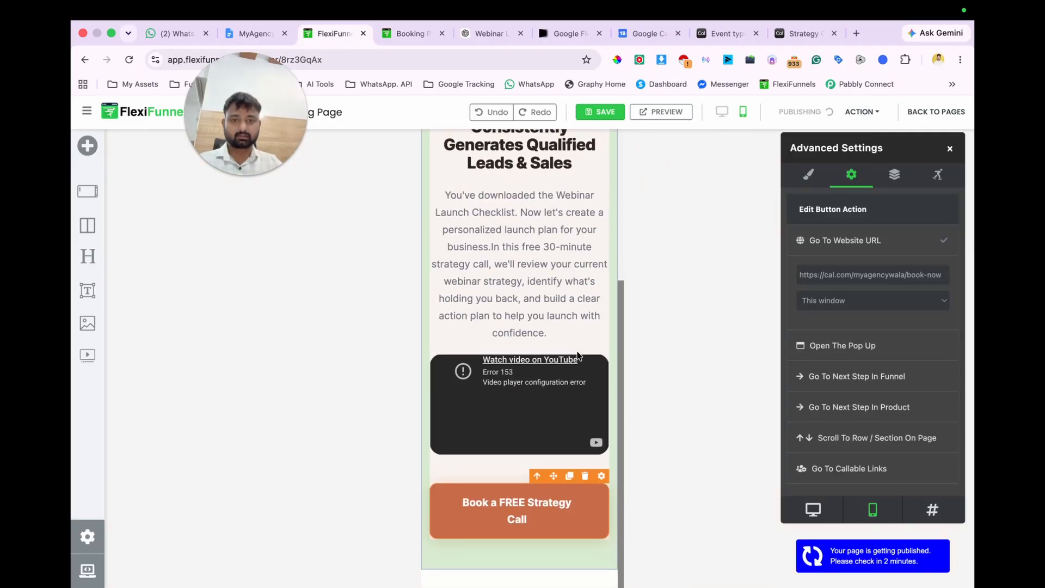
{"action": "scroll", "coordinate": [544, 308], "scroll_direction": "up", "scroll_amount": 4}
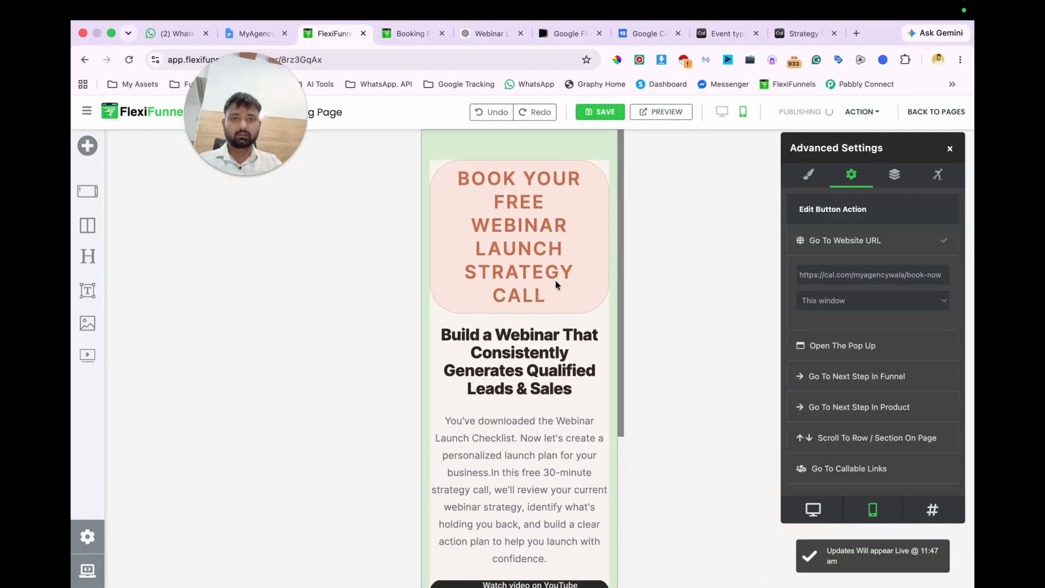
Step: Try a 5 px text size on the "Book your free webinar launch strategy call" badge, and delete the badge from above the headline
{"action": "left_click", "coordinate": [554, 279]}
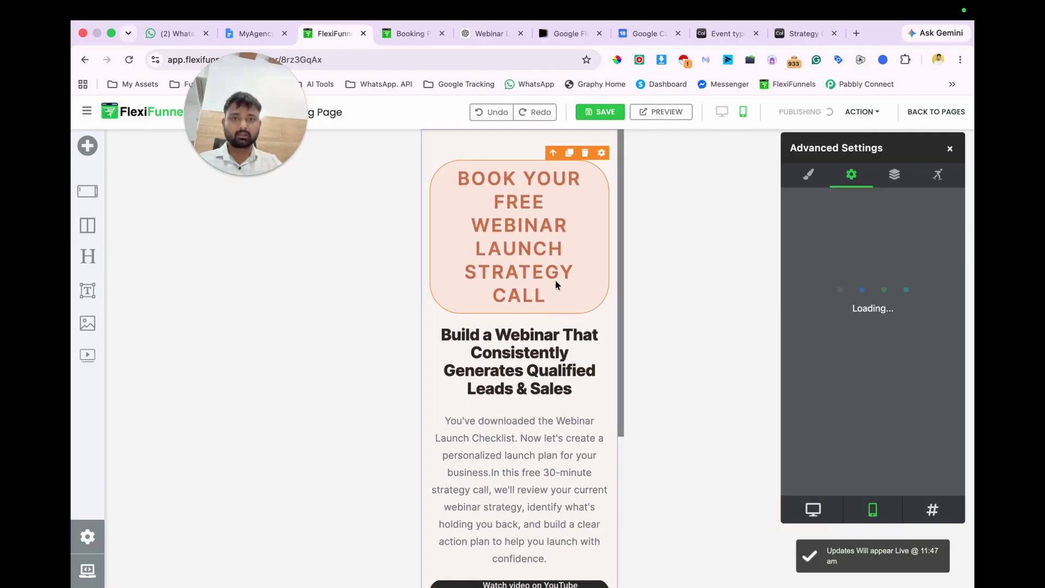
{"action": "left_click", "coordinate": [807, 177]}
{"action": "left_click", "coordinate": [819, 265]}
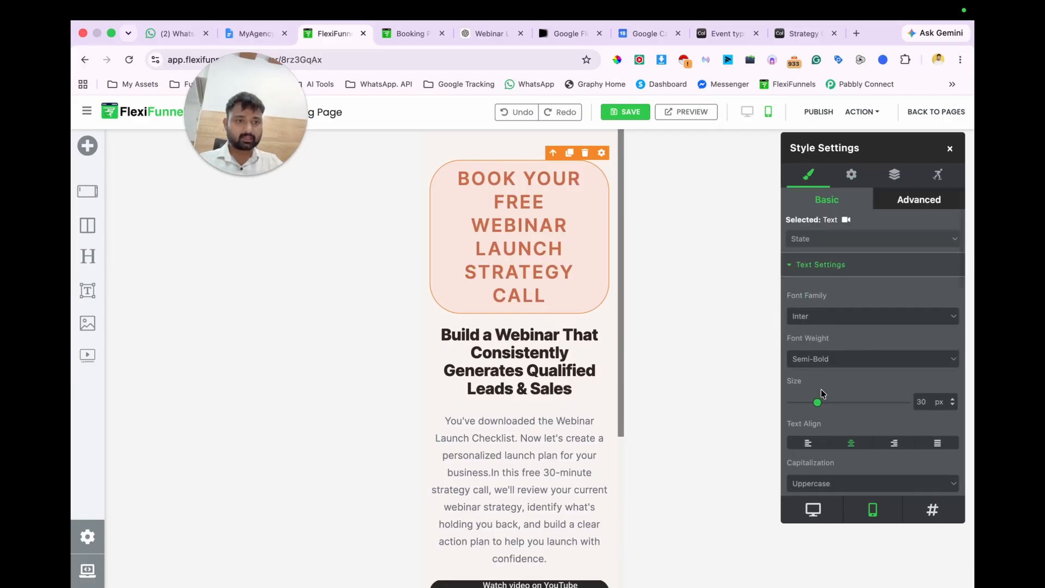
{"action": "left_click_drag", "start_coordinate": [816, 410], "coordinate": [795, 404]}
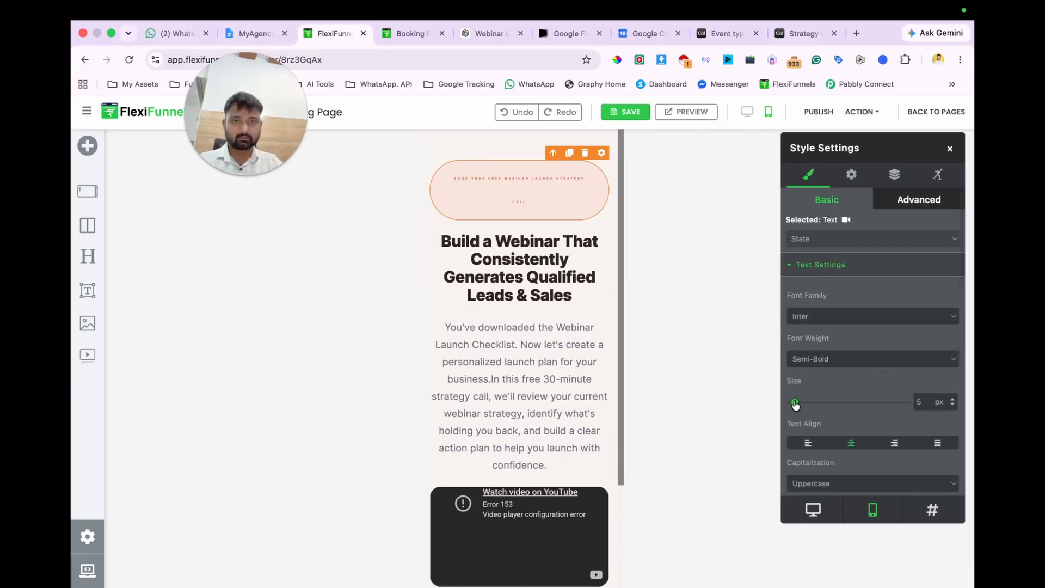
{"action": "left_click", "coordinate": [585, 154]}
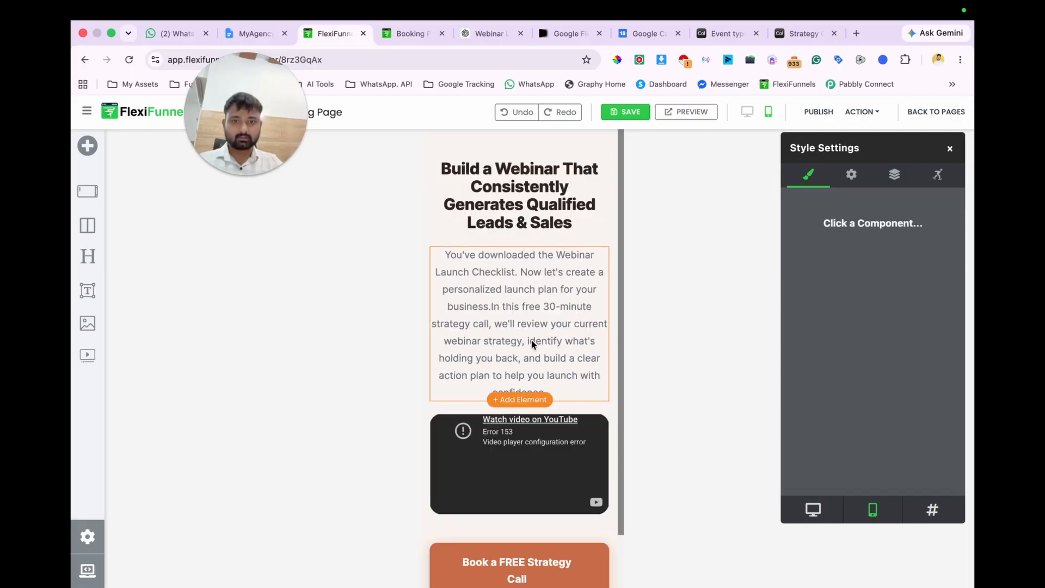
Step: Set the text size of the description paragraph above the video to 12 px in mobile view
{"action": "scroll", "coordinate": [532, 343], "scroll_direction": "down", "scroll_amount": 2}
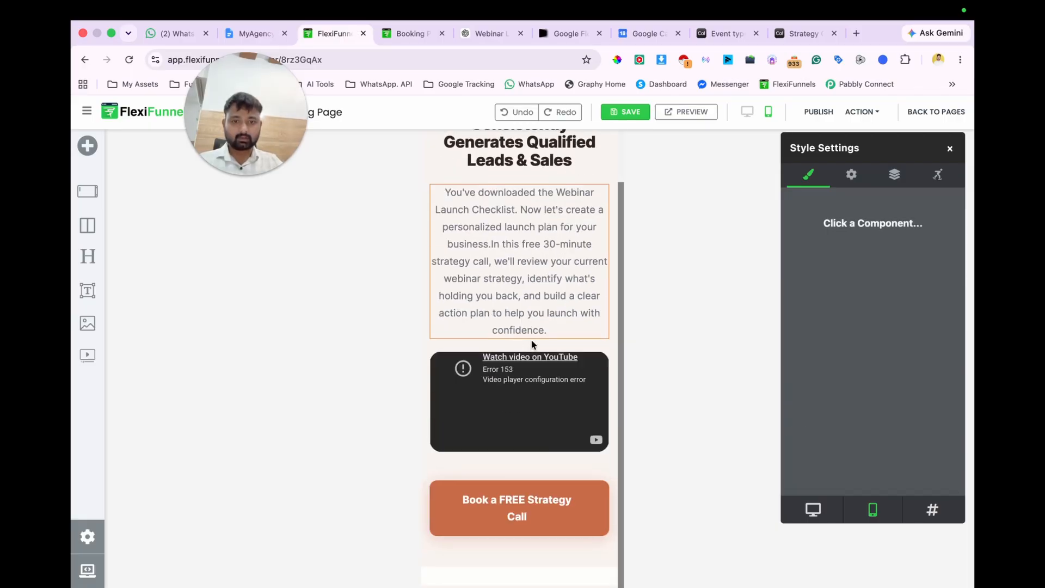
{"action": "left_click", "coordinate": [526, 252]}
{"action": "left_click_drag", "start_coordinate": [805, 403], "coordinate": [802, 407]}
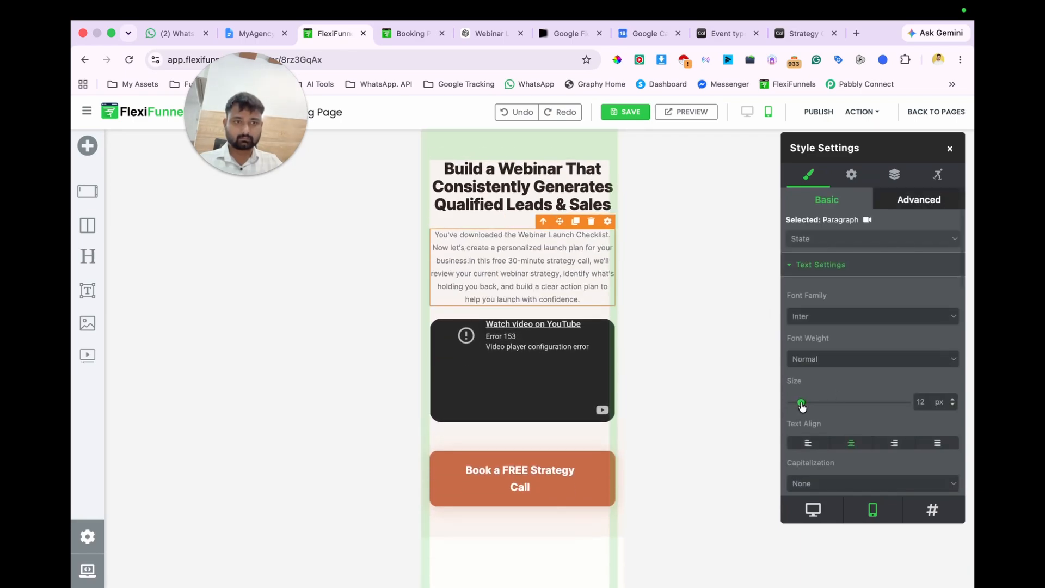
{"action": "left_click", "coordinate": [547, 373]}
{"action": "left_click", "coordinate": [550, 491]}
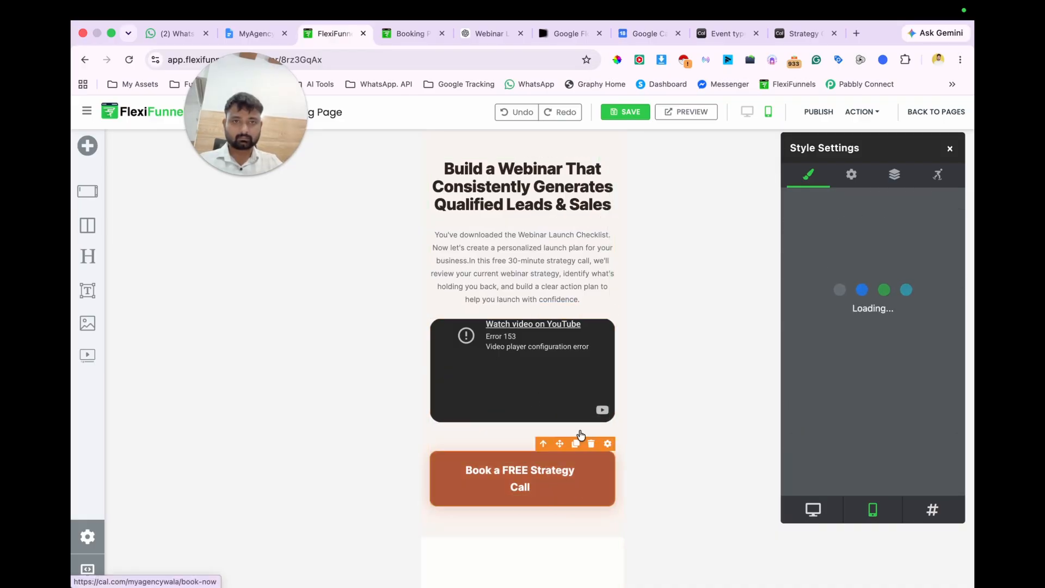
Step: Save and publish the mobile changes, and leave the editor for the project's page overview
{"action": "left_click", "coordinate": [629, 113]}
{"action": "left_click", "coordinate": [817, 113]}
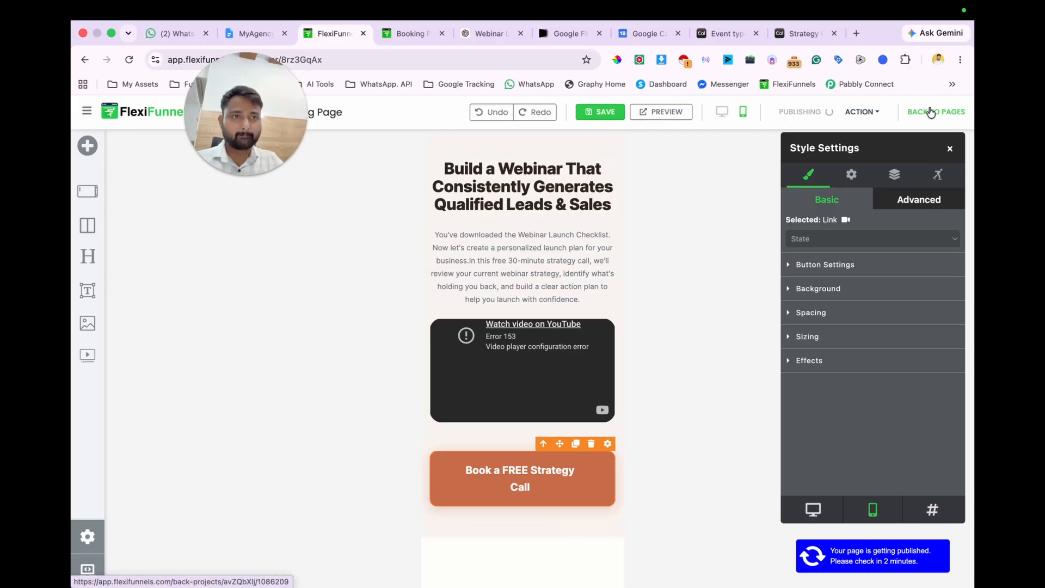
{"action": "left_click", "coordinate": [931, 111]}
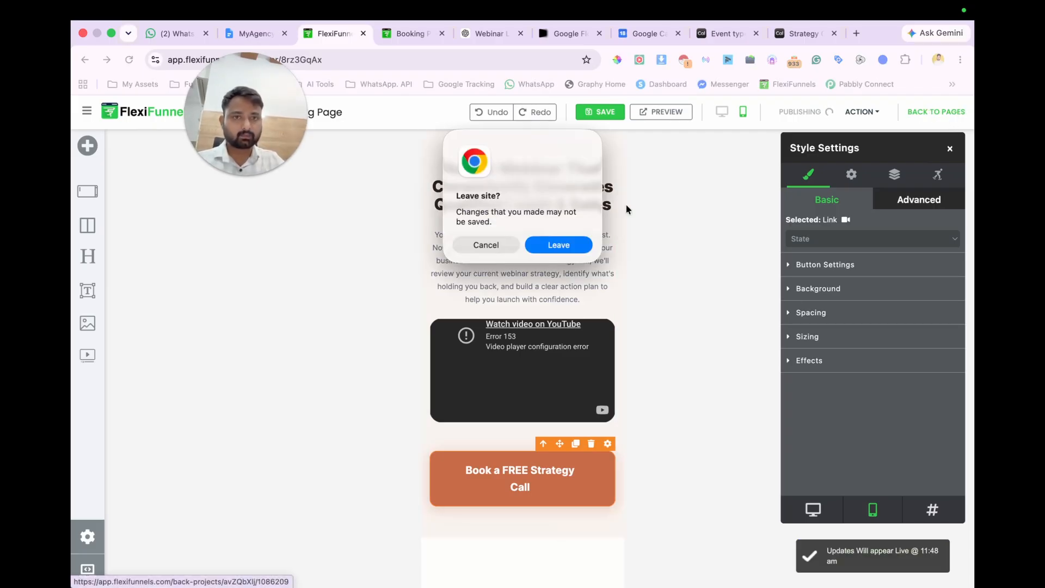
{"action": "left_click", "coordinate": [560, 243]}
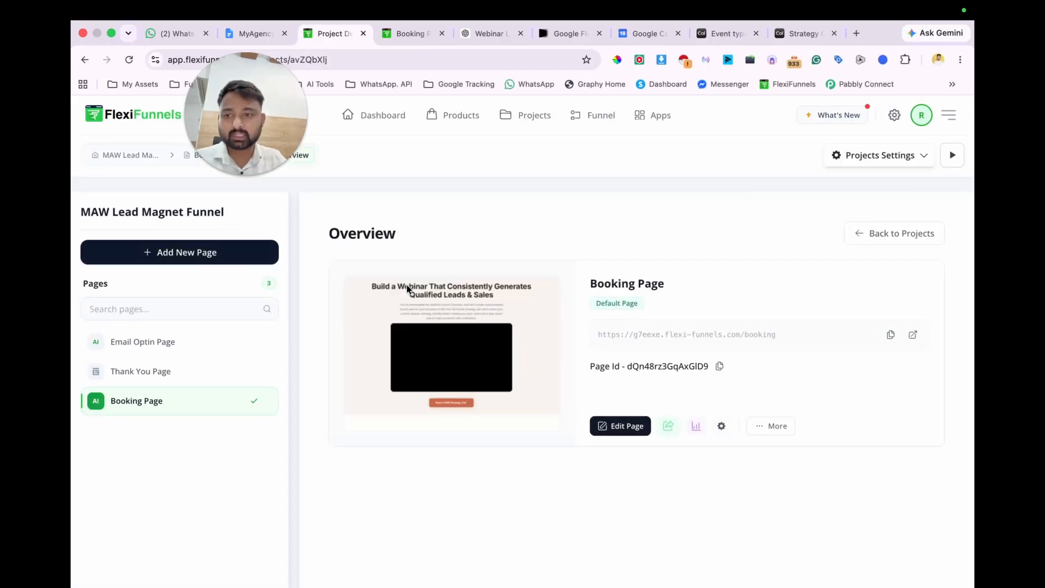
Step: Connect the custom domain myagencywala.com to the MAW Lead Magnet Funnel project and save the domain settings
{"action": "left_click", "coordinate": [156, 346]}
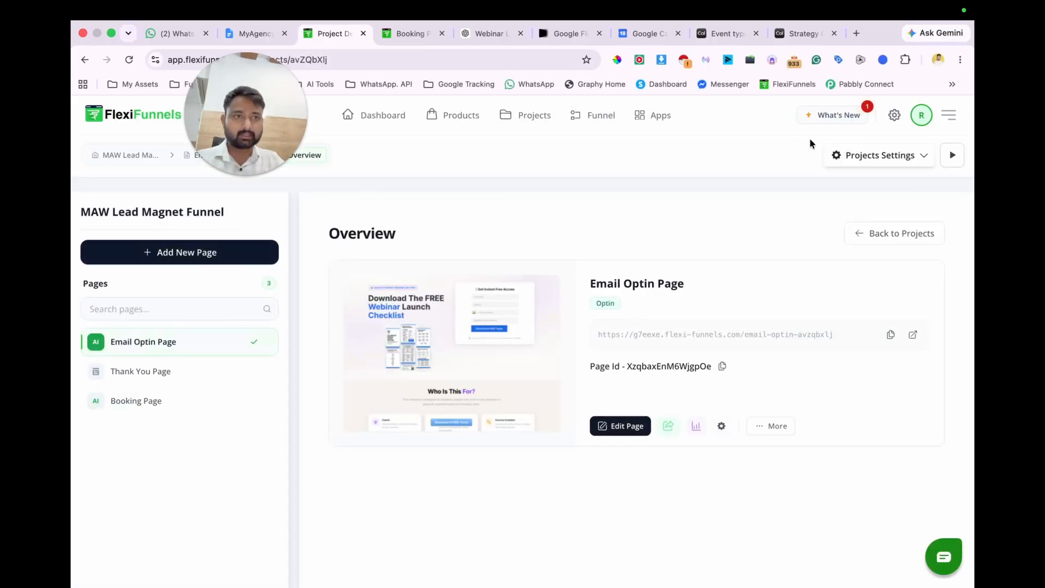
{"action": "left_click", "coordinate": [871, 157]}
{"action": "left_click", "coordinate": [860, 184]}
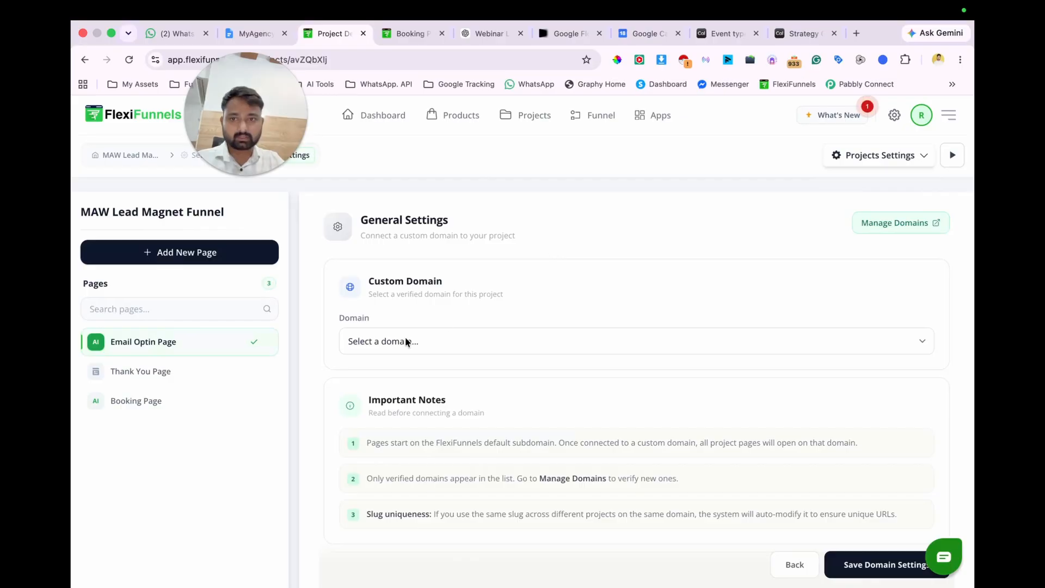
{"action": "left_click", "coordinate": [476, 342]}
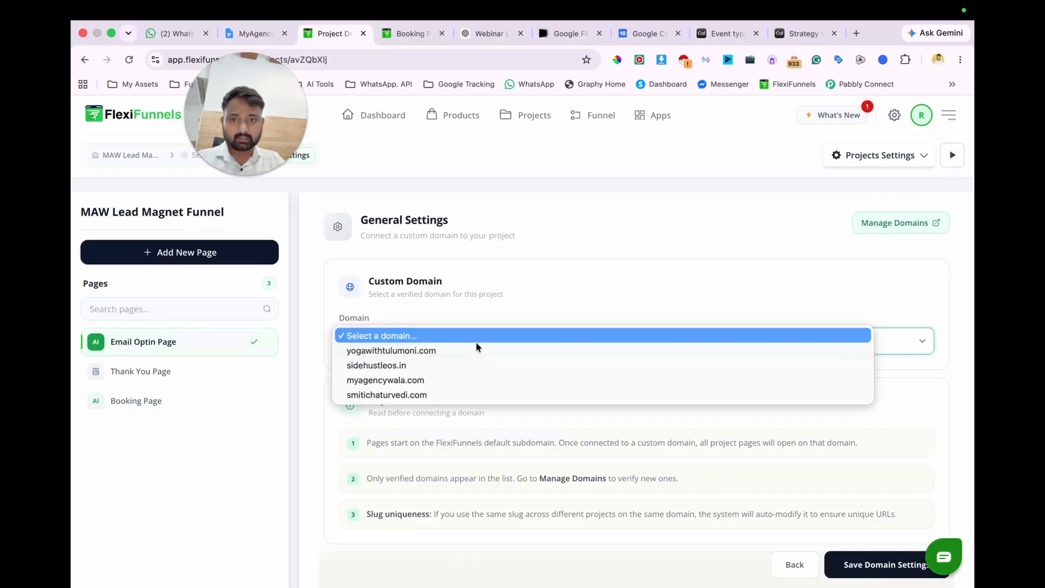
{"action": "left_click", "coordinate": [457, 379]}
{"action": "scroll", "coordinate": [601, 363], "scroll_direction": "down", "scroll_amount": 5}
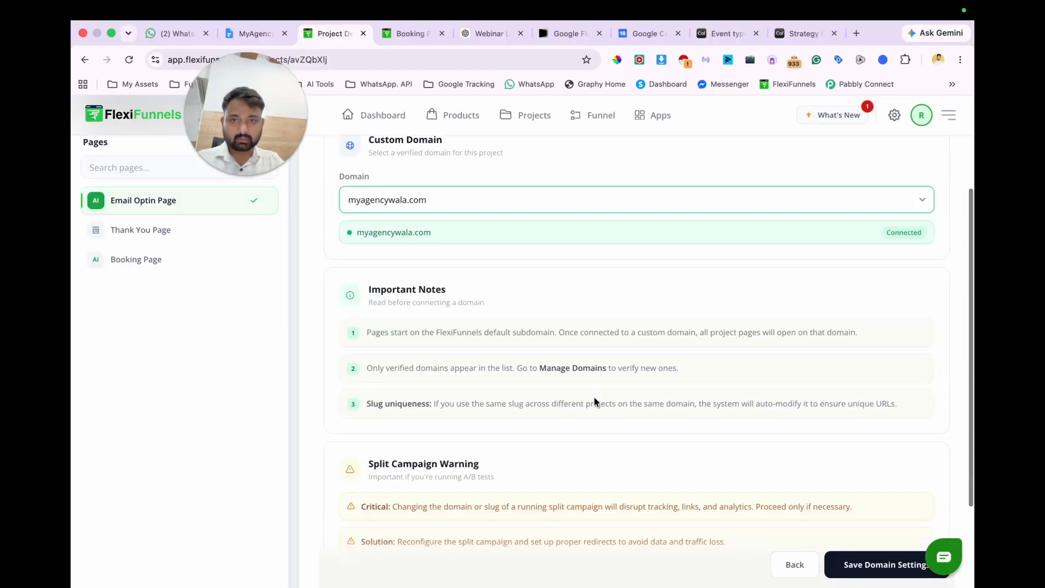
{"action": "scroll", "coordinate": [594, 396], "scroll_direction": "up", "scroll_amount": 5}
{"action": "left_click", "coordinate": [892, 569]}
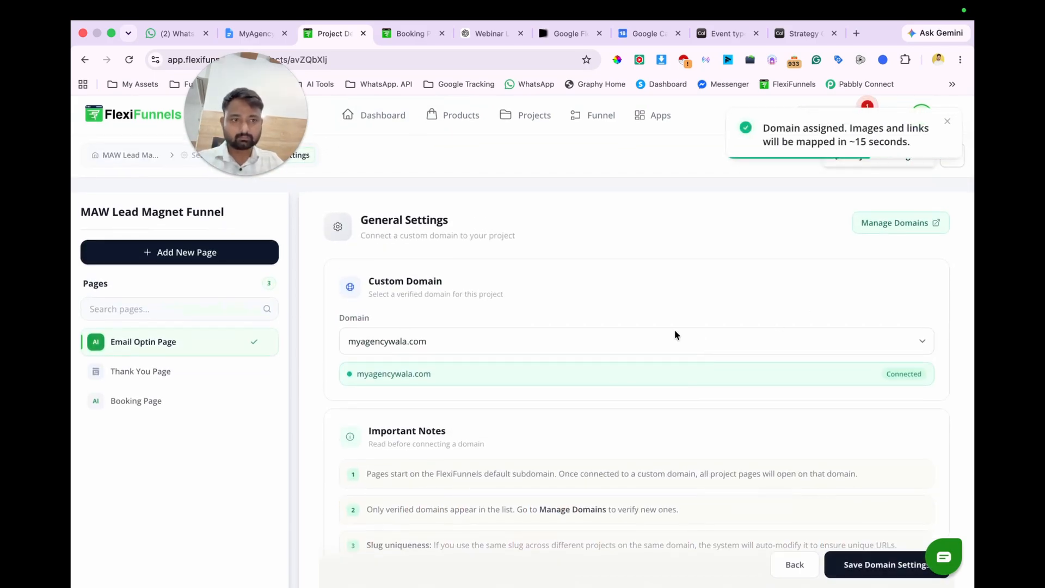
Step: Remove the default favicon.ico from the project's general code settings and update the code
{"action": "left_click", "coordinate": [155, 339]}
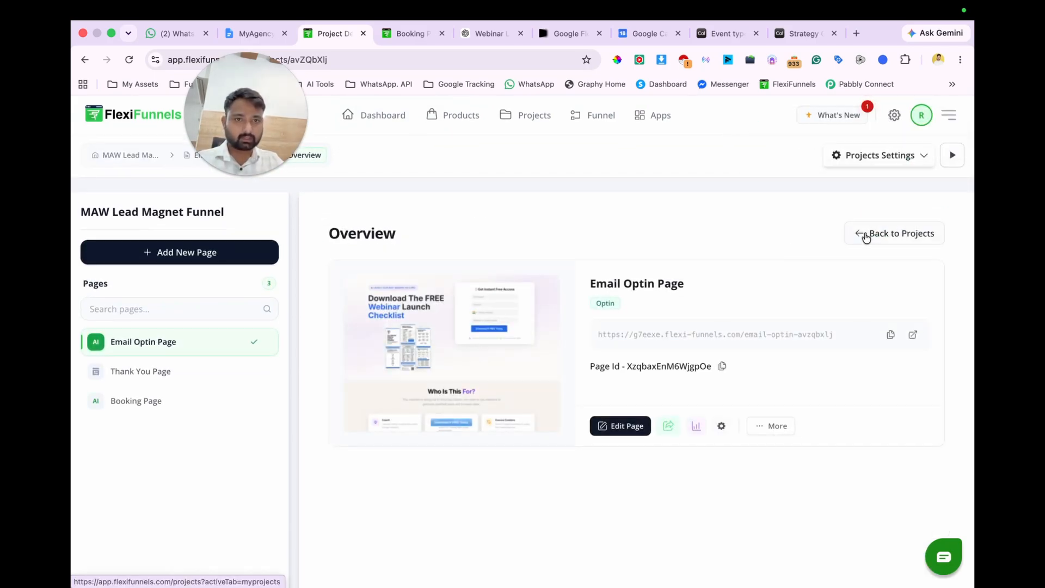
{"action": "left_click", "coordinate": [872, 158]}
{"action": "left_click", "coordinate": [858, 213]}
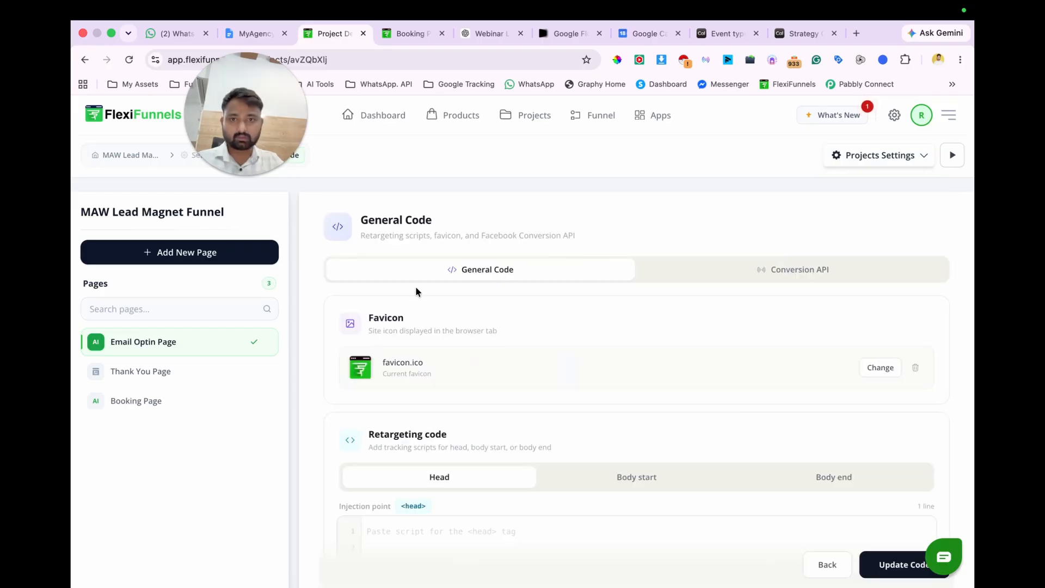
{"action": "left_click", "coordinate": [918, 369]}
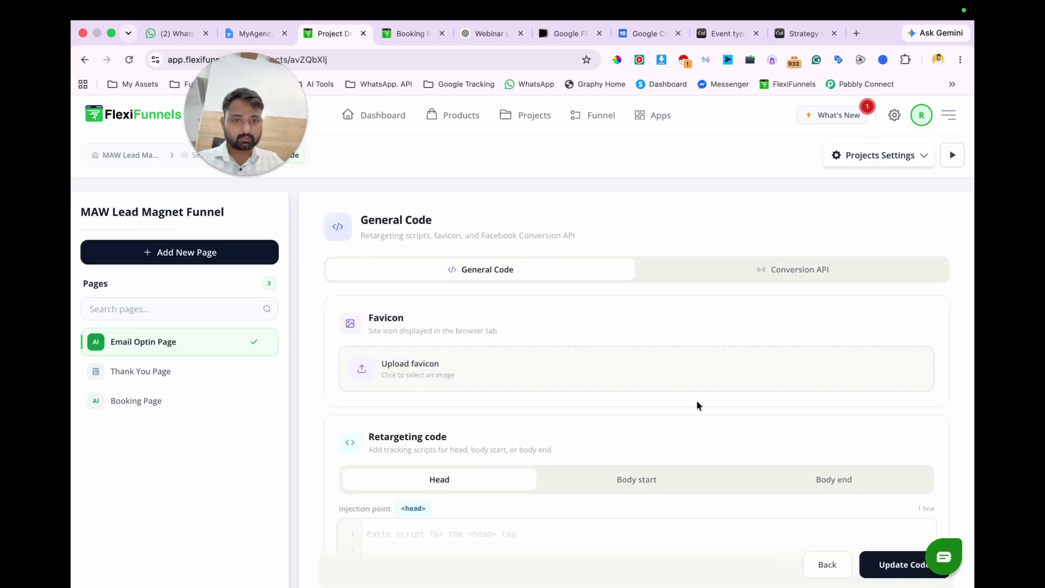
{"action": "scroll", "coordinate": [707, 402], "scroll_direction": "down", "scroll_amount": 3}
{"action": "left_click", "coordinate": [903, 568]}
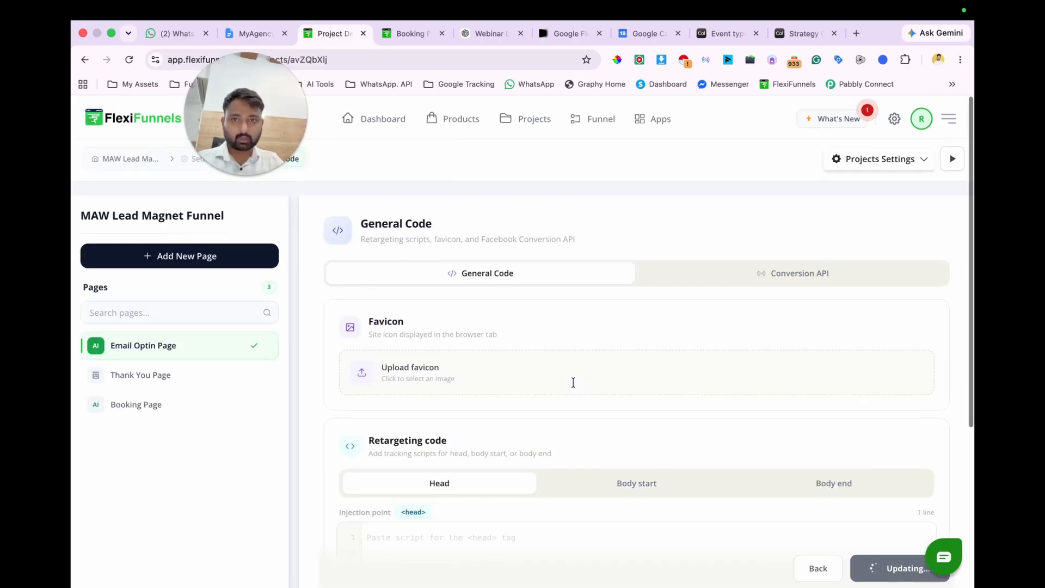
Step: Look through the project's pages and open the live Email Optin Page on the custom domain
{"action": "scroll", "coordinate": [572, 383], "scroll_direction": "down", "scroll_amount": 2}
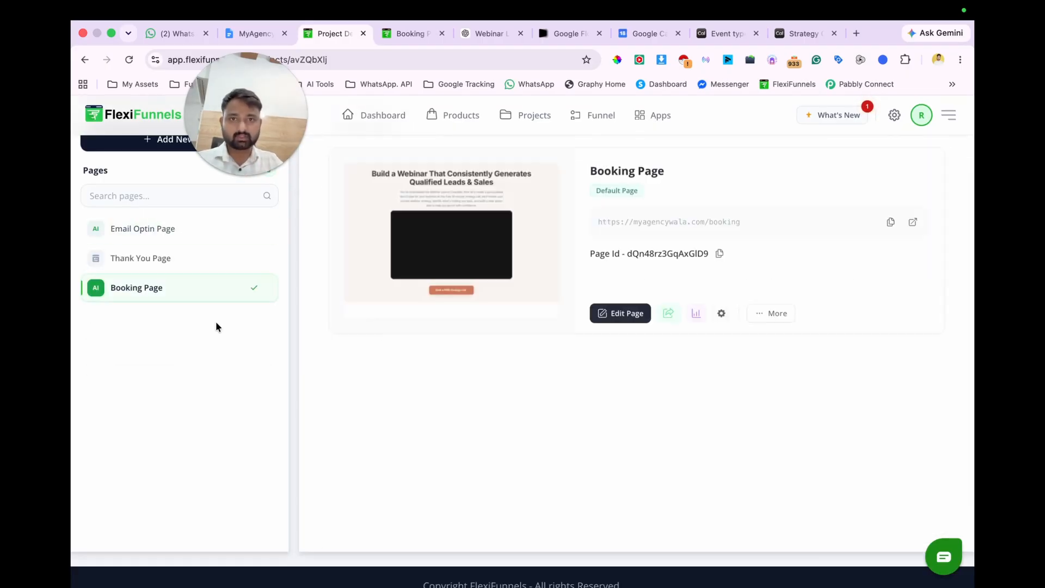
{"action": "left_click", "coordinate": [164, 234]}
{"action": "left_click", "coordinate": [159, 253]}
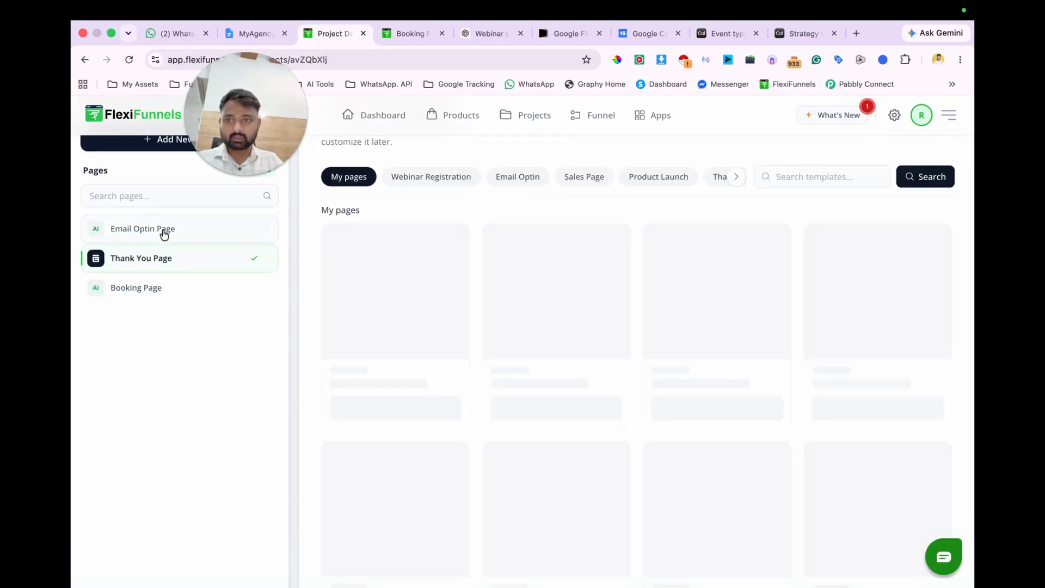
{"action": "left_click", "coordinate": [169, 234]}
{"action": "left_click", "coordinate": [669, 307]}
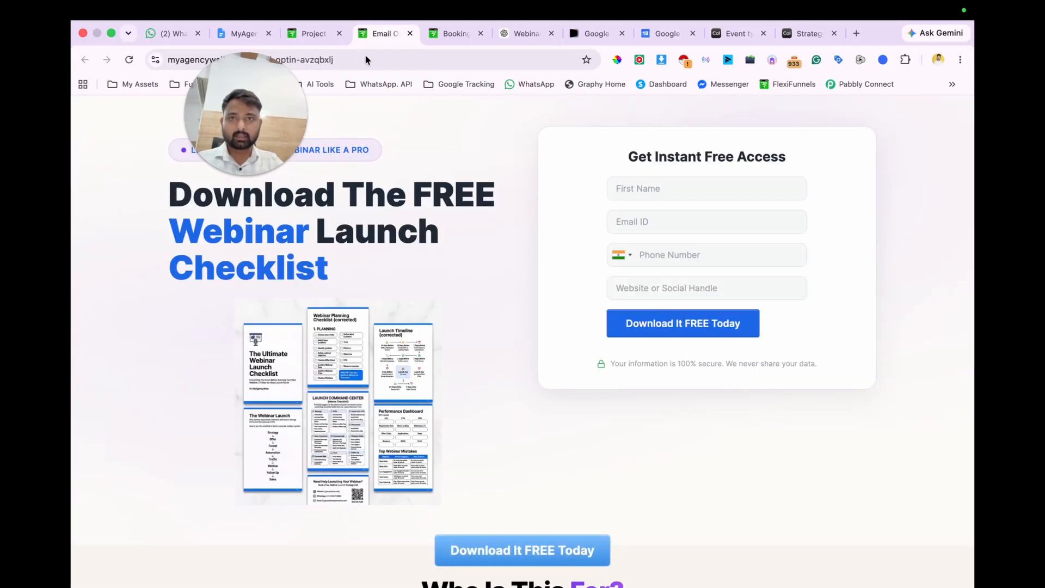
Step: Set the Email Optin Page's path to leadmagnet, keep Lead as its conversion event, and update the page settings
{"action": "left_click", "coordinate": [319, 36]}
{"action": "left_click", "coordinate": [718, 313]}
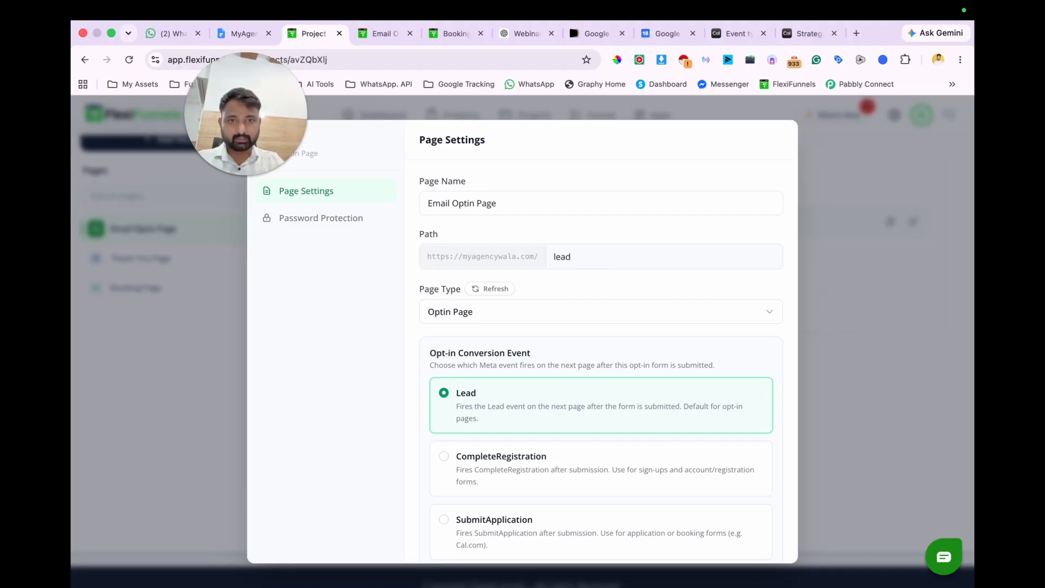
{"action": "scroll", "coordinate": [604, 303], "scroll_direction": "down", "scroll_amount": 3}
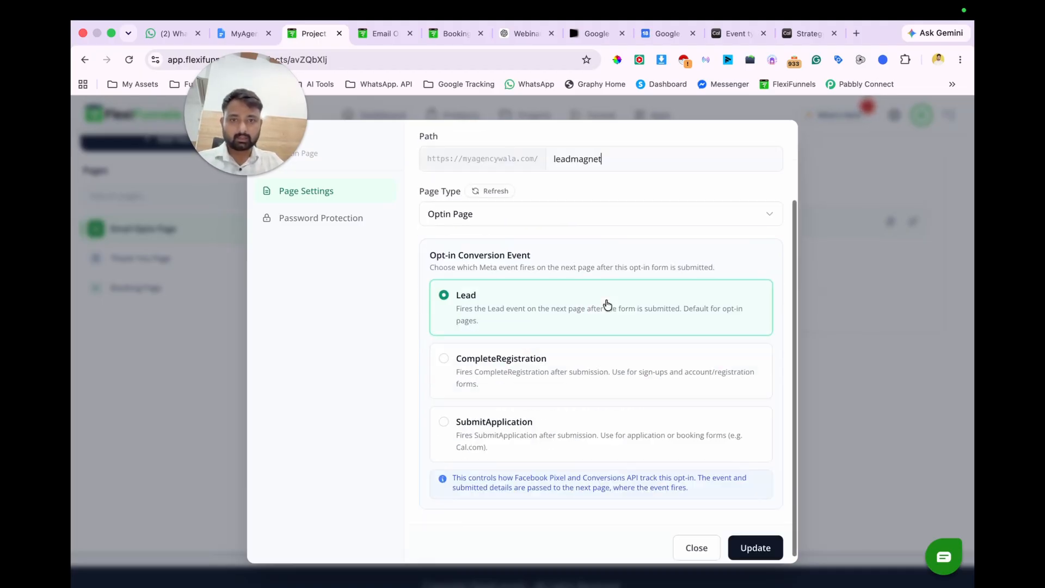
{"action": "left_click", "coordinate": [751, 539]}
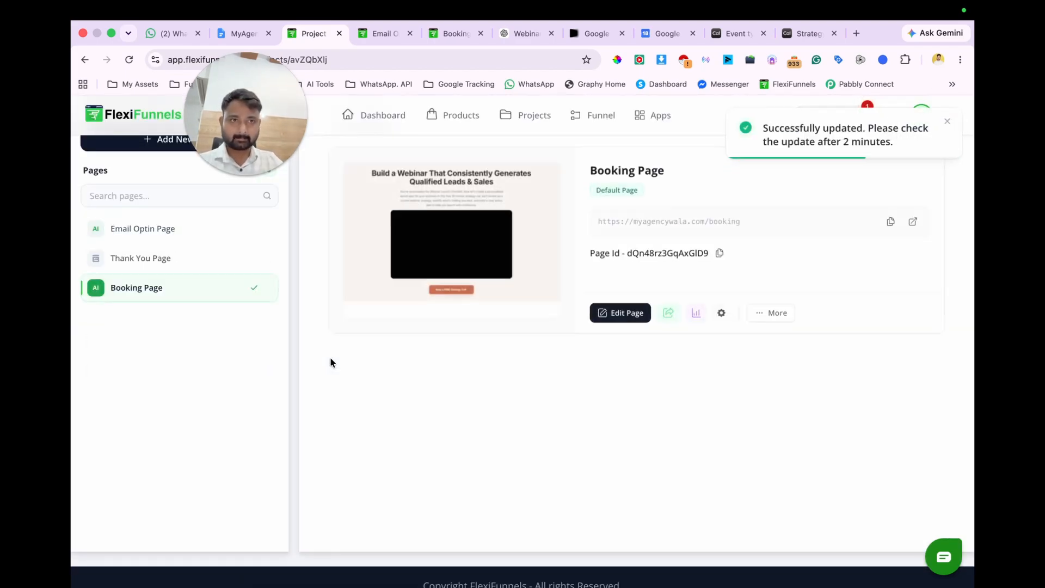
Step: Open the live Email Optin Page at its leadmagnet path and reload it
{"action": "left_click", "coordinate": [153, 238]}
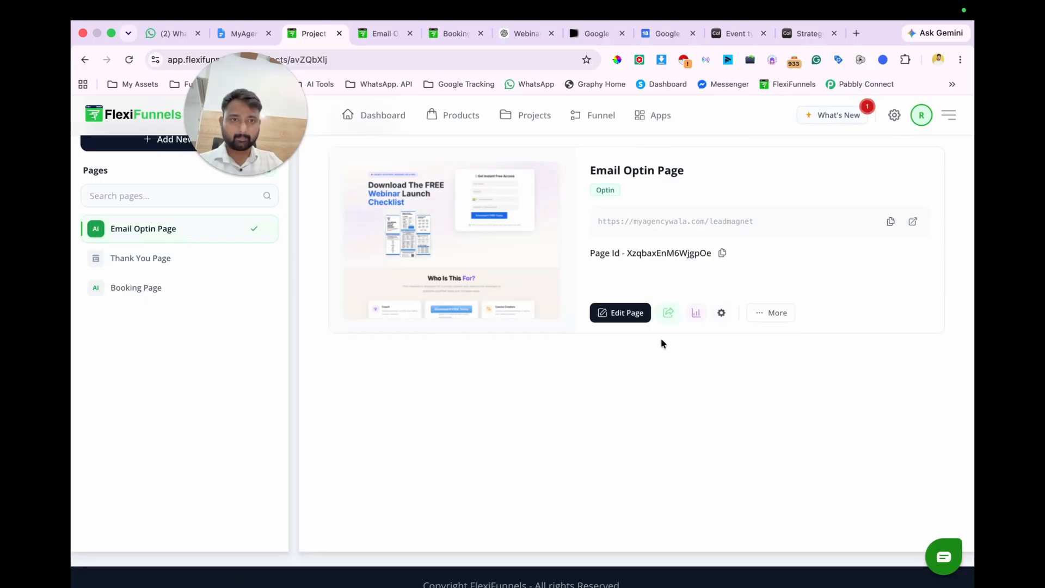
{"action": "left_click", "coordinate": [669, 313]}
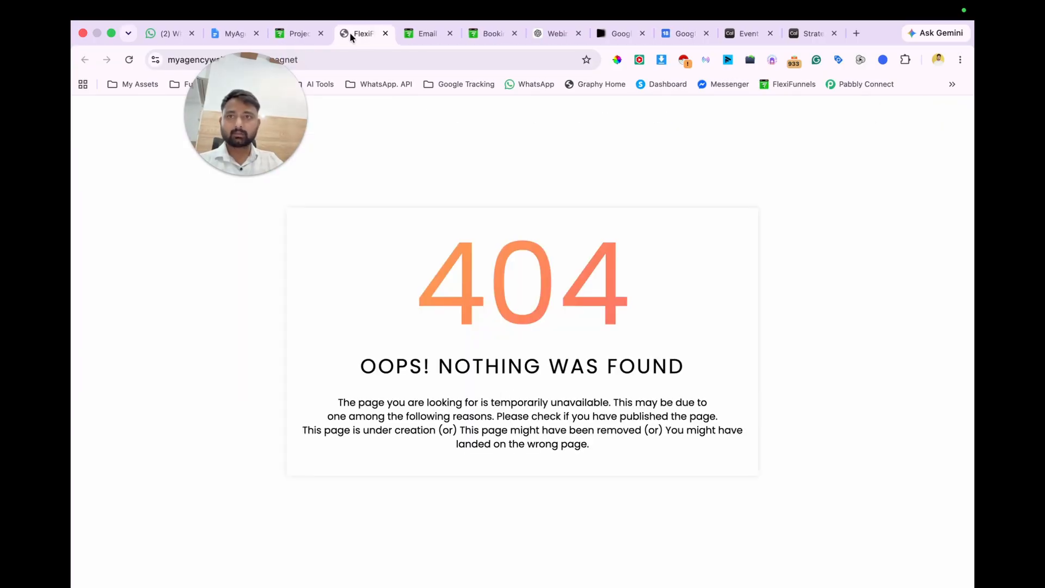
{"action": "key", "text": "super+r"}
{"action": "key", "text": "super+r"}
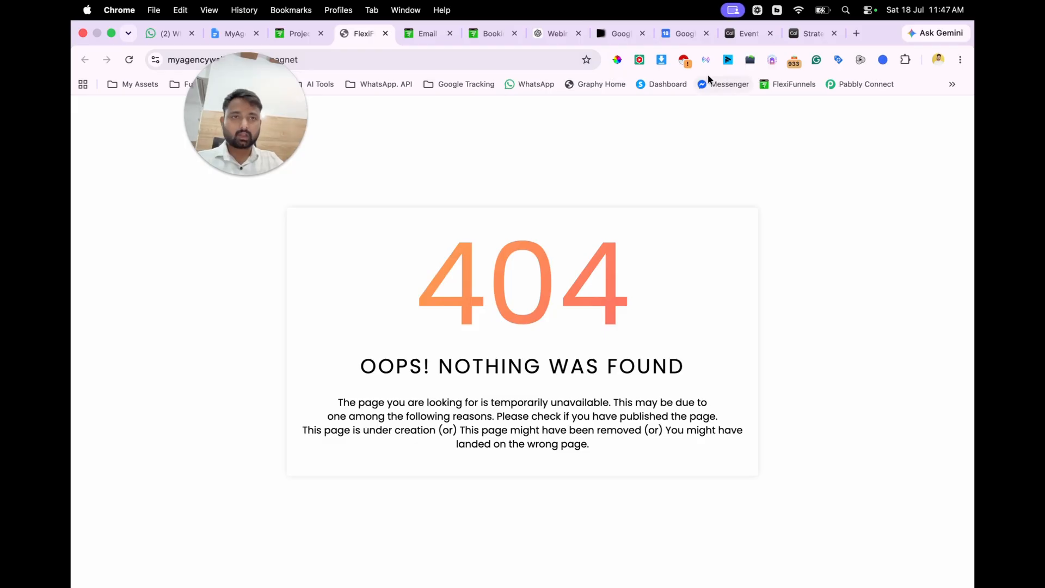
Step: Open the agency's verified ad account in Meta Ads Manager from the FB Ads bookmarks in a new tab
{"action": "left_click", "coordinate": [856, 33]}
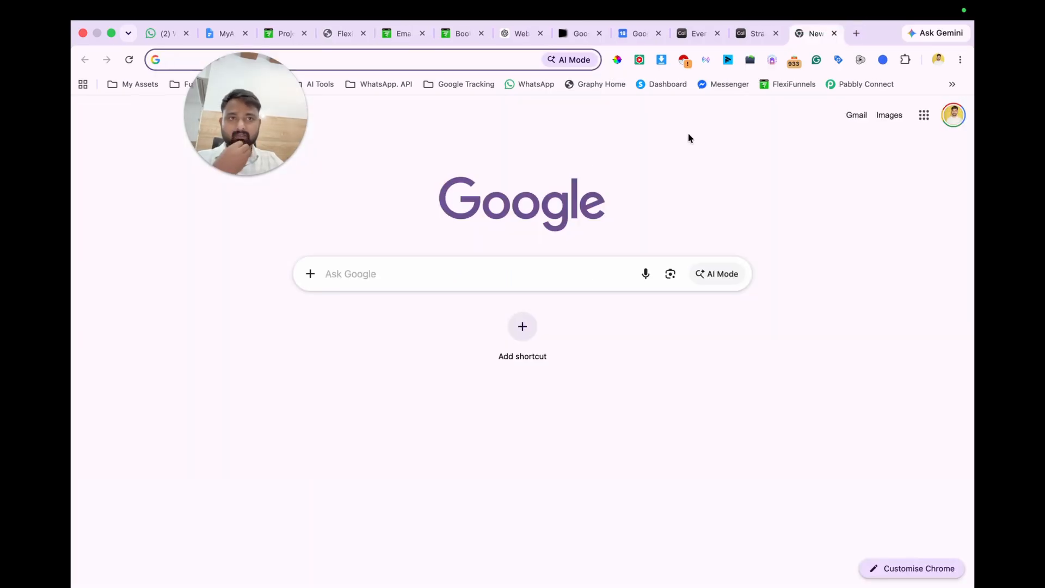
{"action": "left_click_drag", "start_coordinate": [230, 115], "coordinate": [862, 196]}
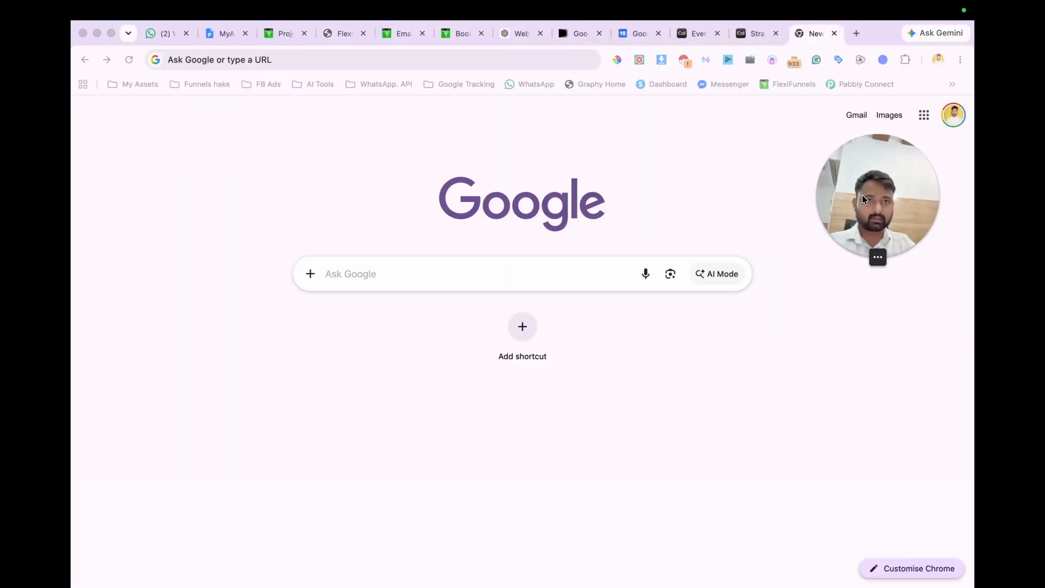
{"action": "left_click", "coordinate": [268, 84]}
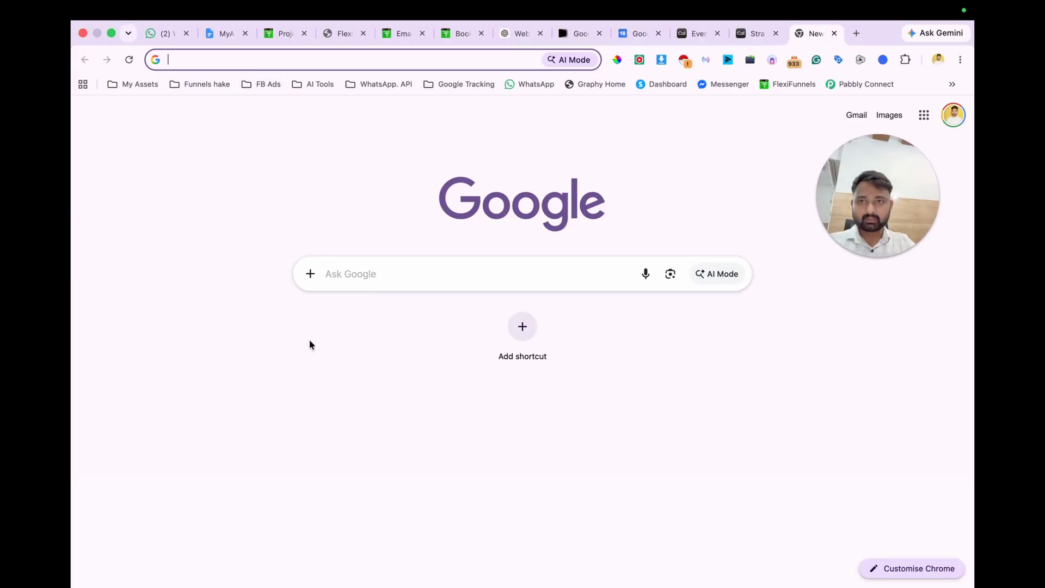
{"action": "left_click", "coordinate": [262, 84]}
{"action": "scroll", "coordinate": [294, 571], "scroll_direction": "down", "scroll_amount": 5}
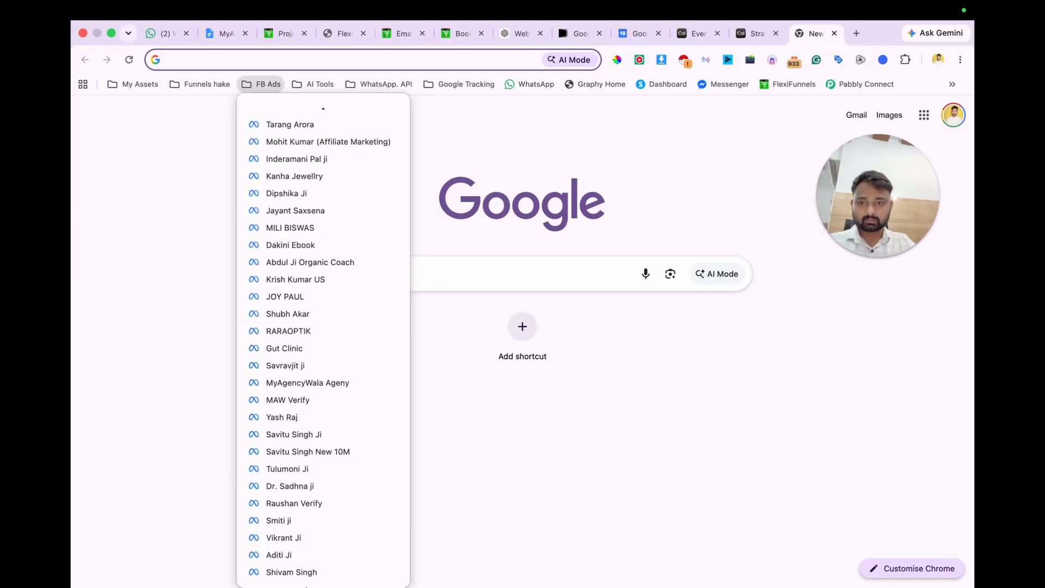
{"action": "left_click", "coordinate": [287, 508]}
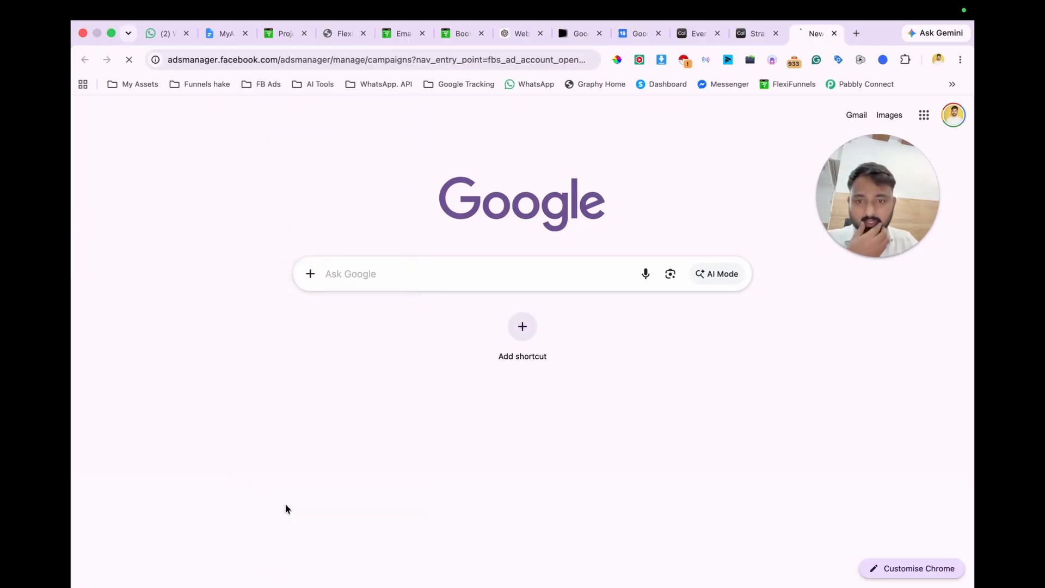
Step: Close the Google Calendar, event types and strategy call tabs, and switch to Google Flow
{"action": "left_click", "coordinate": [658, 33]}
{"action": "left_click", "coordinate": [658, 33]}
{"action": "left_click", "coordinate": [658, 33]}
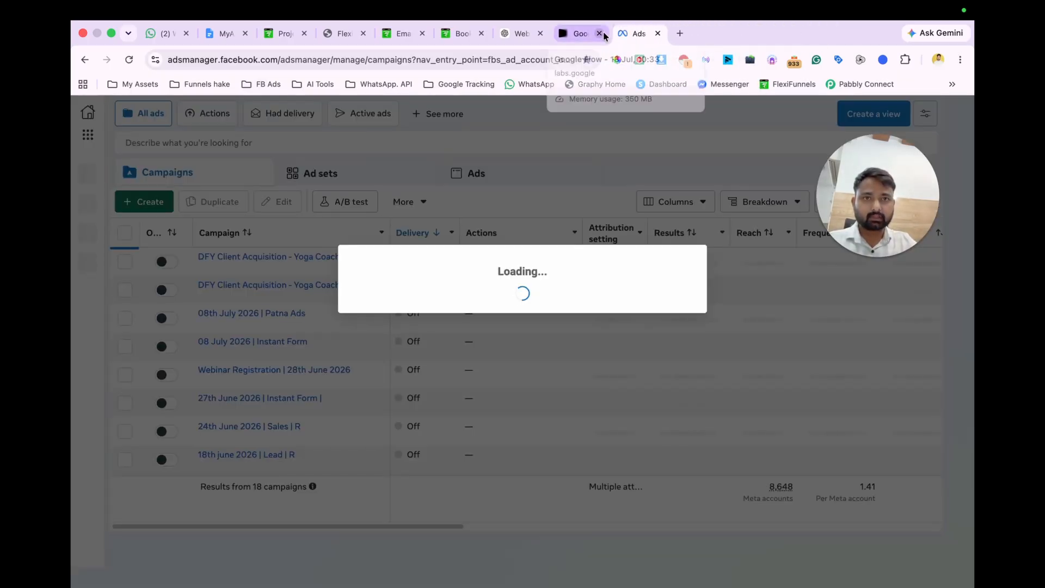
{"action": "left_click", "coordinate": [589, 35]}
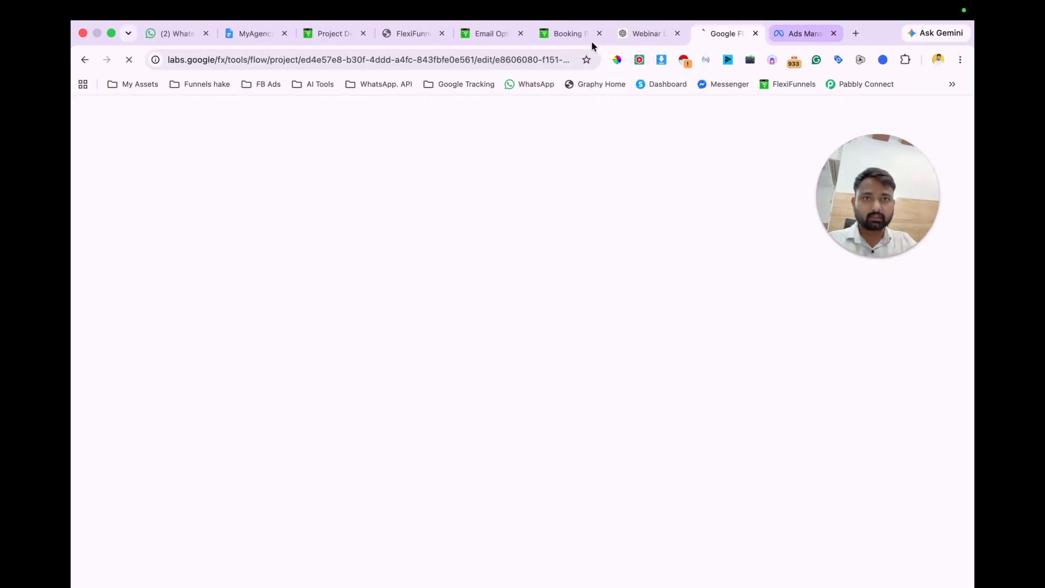
Step: Switch to ChatGPT and ask for a detailed prompt to create an image ad using Flow
{"action": "left_click", "coordinate": [653, 33]}
{"action": "left_click", "coordinate": [434, 553]}
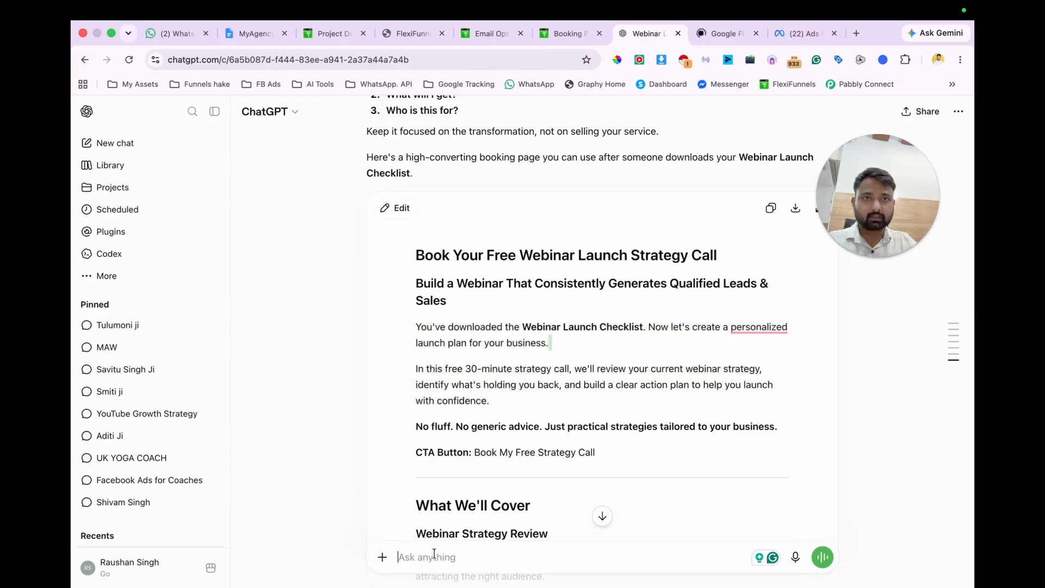
{"action": "type", "text": "give me a detailed prompt to create a image ad using"}
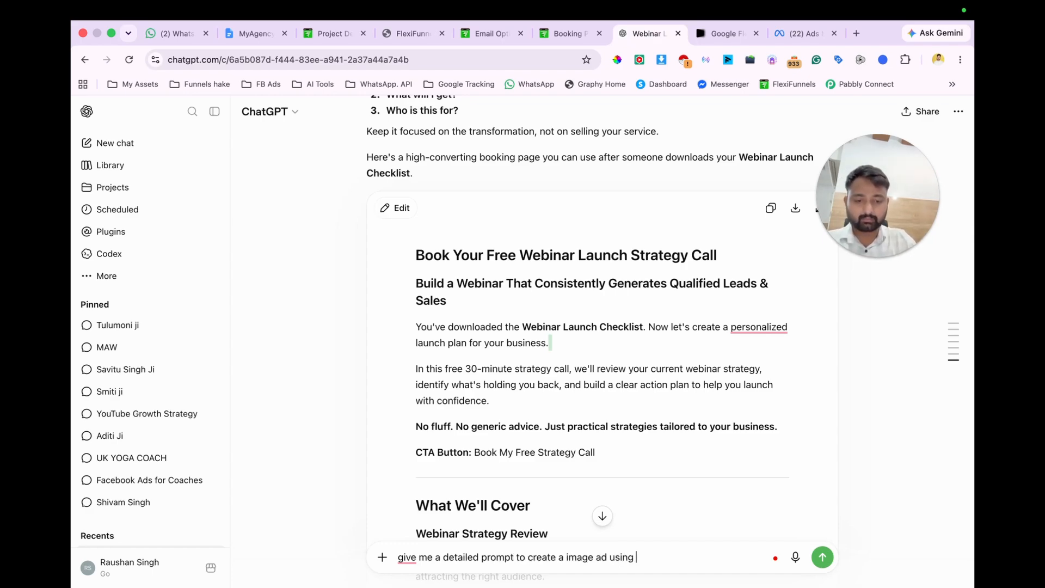
{"action": "key", "text": "Return"}
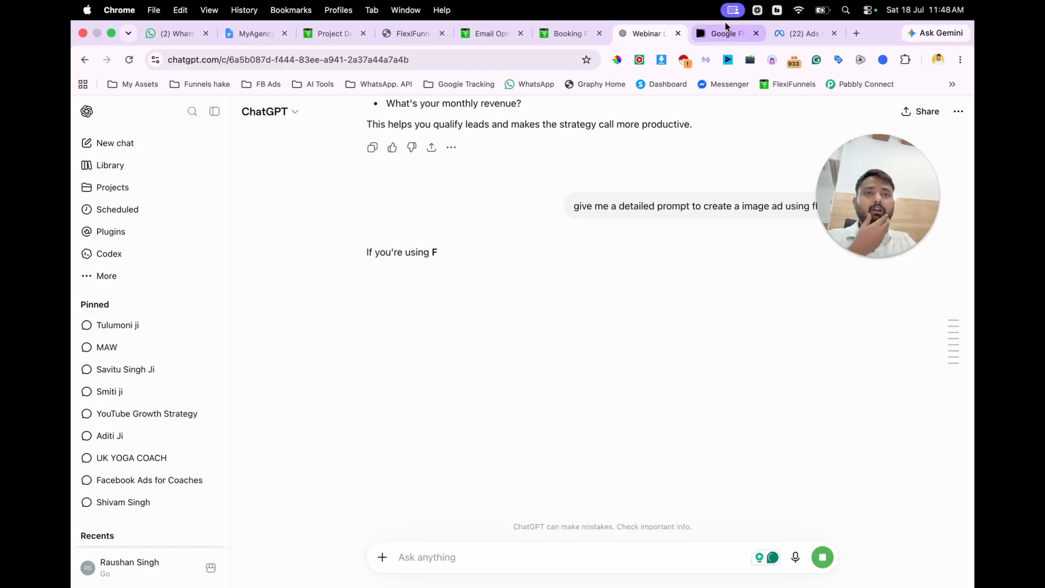
Step: Return to Meta Ads Manager, duplicate its tab and open the Business Settings
{"action": "left_click", "coordinate": [727, 30]}
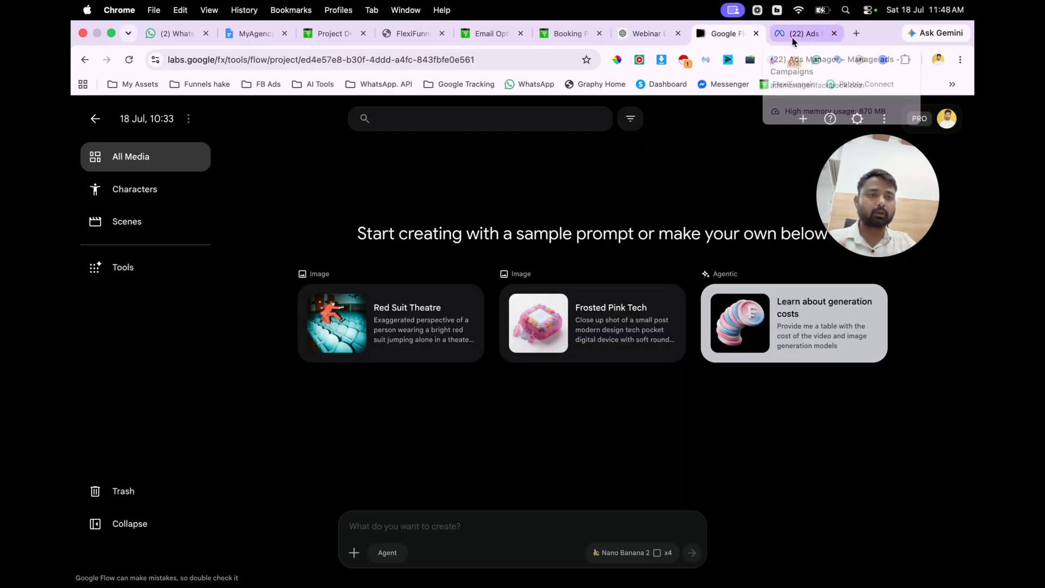
{"action": "left_click", "coordinate": [792, 38]}
{"action": "right_click", "coordinate": [92, 506]}
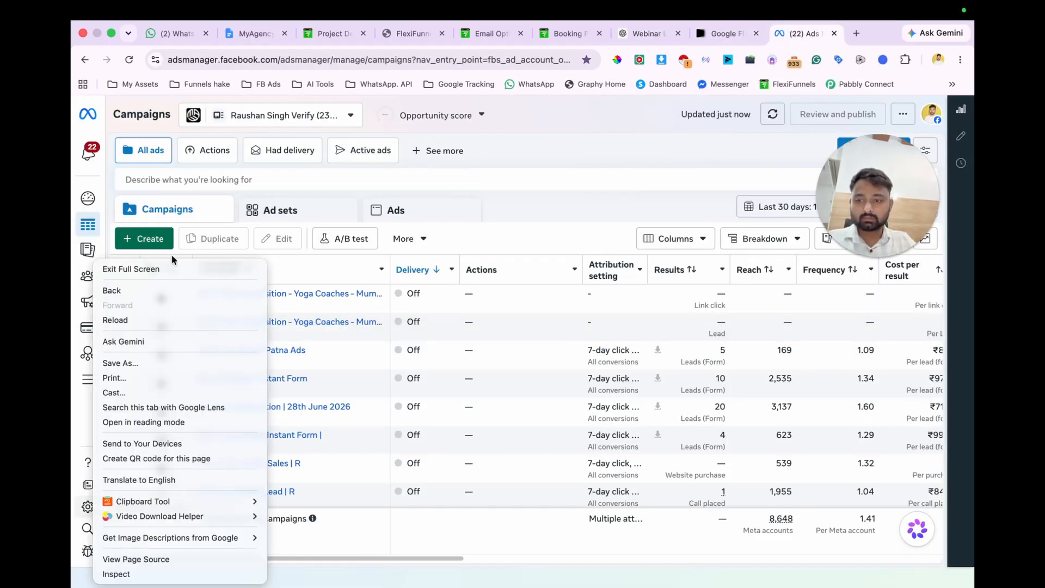
{"action": "left_click", "coordinate": [80, 506]}
{"action": "key", "text": "super+l"}
{"action": "key", "text": "super+Return"}
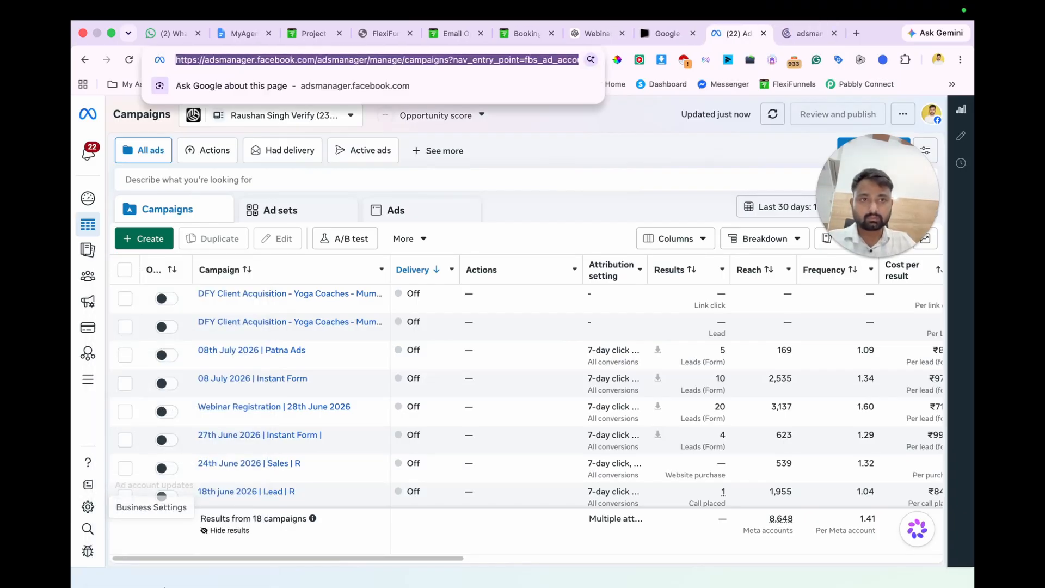
{"action": "left_click", "coordinate": [88, 507]}
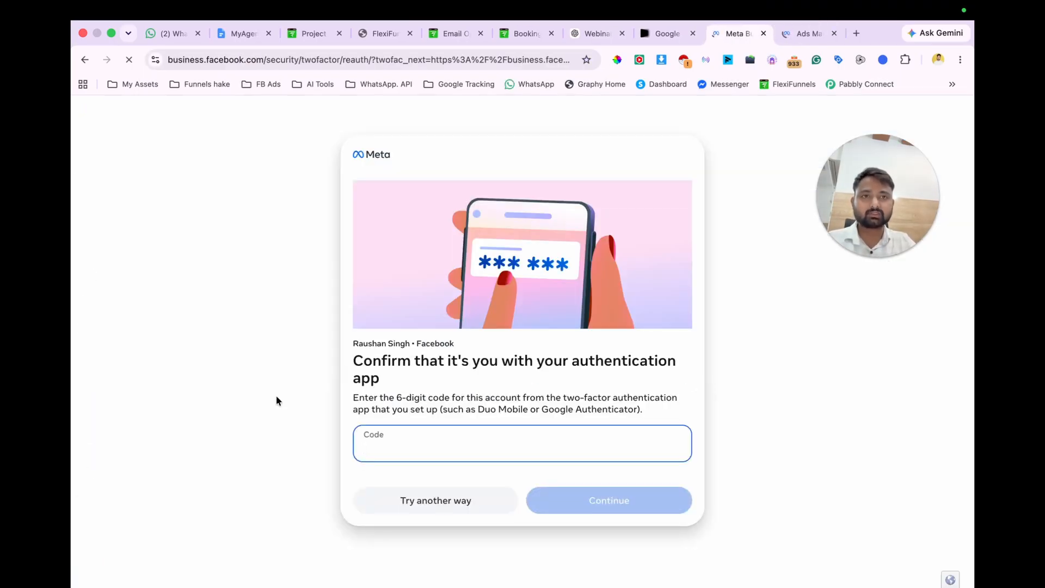
Step: Choose text message (SMS) as the identity confirmation method and request the code
{"action": "left_click", "coordinate": [458, 499]}
{"action": "left_click", "coordinate": [464, 269]}
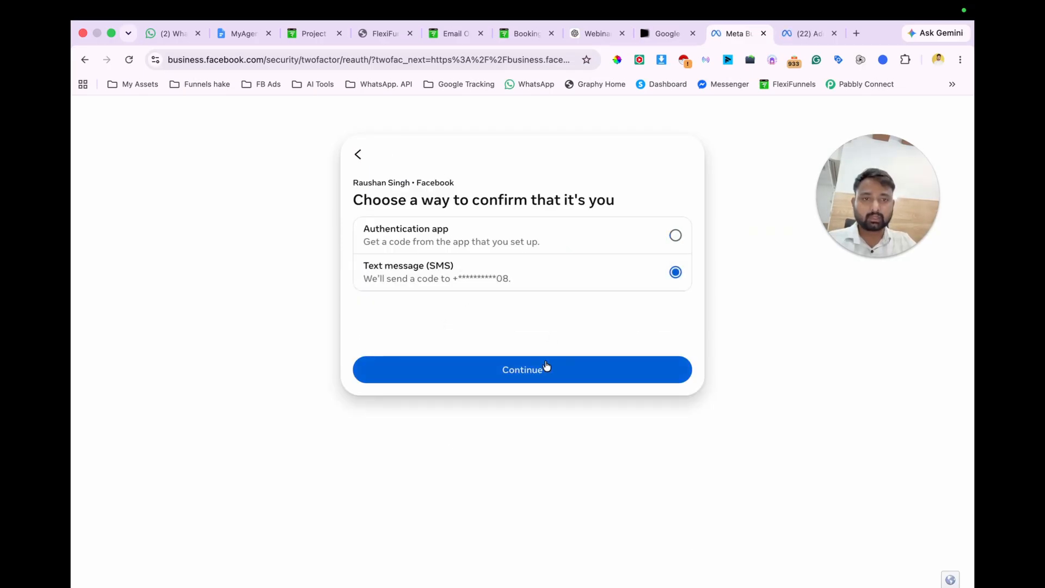
{"action": "left_click", "coordinate": [522, 366]}
Step: Copy the ad prompt from ChatGPT into Google Flow and generate four 1:1 images with Nano Banana 2
{"action": "left_click", "coordinate": [571, 34]}
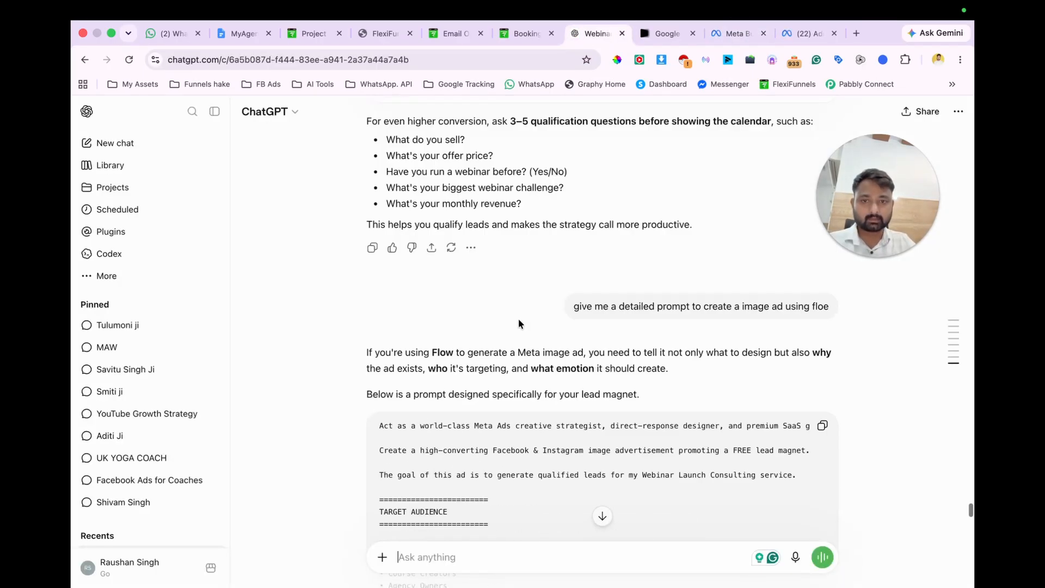
{"action": "left_click", "coordinate": [823, 527]}
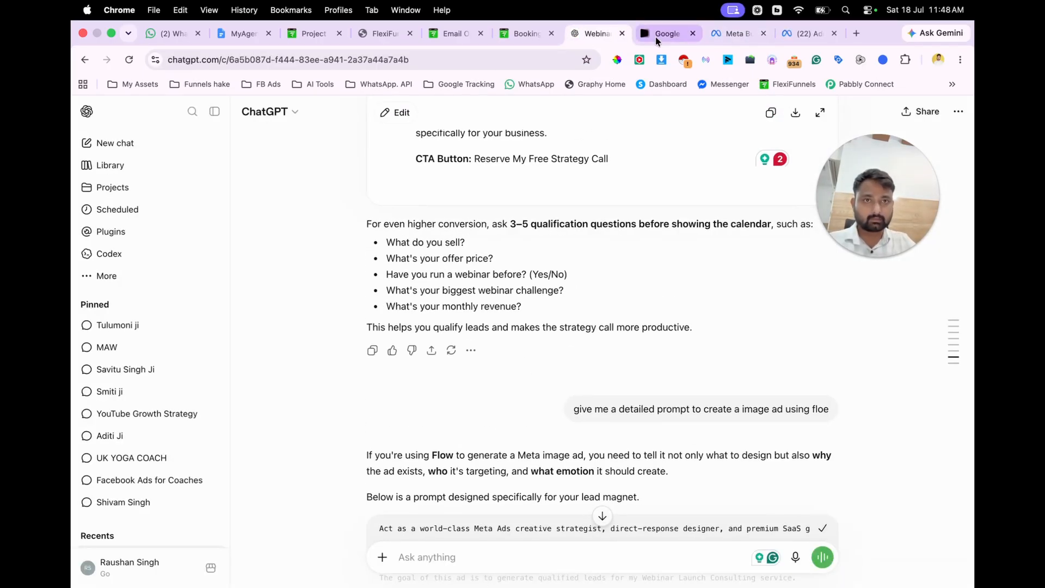
{"action": "left_click", "coordinate": [663, 34]}
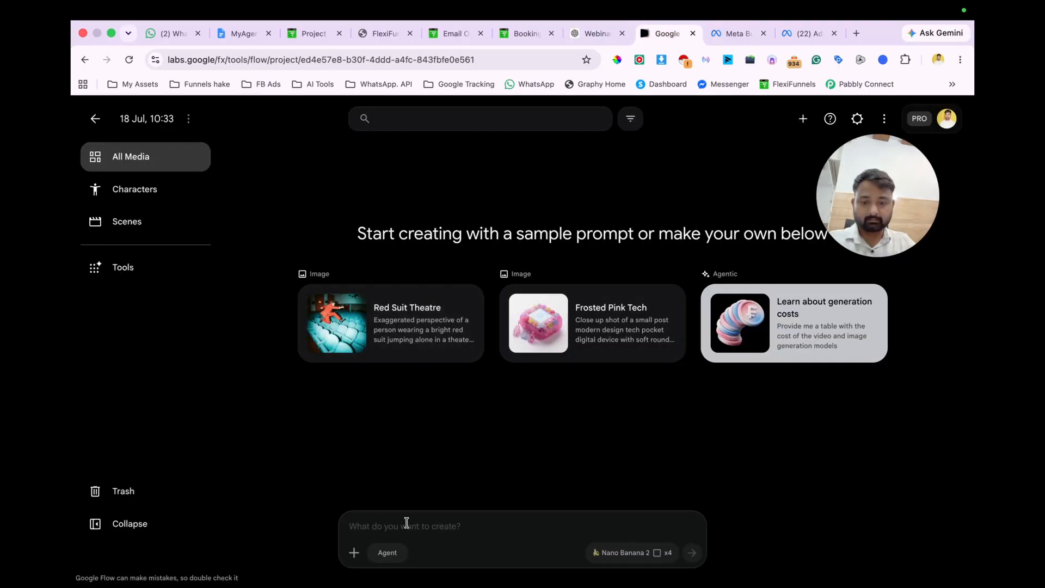
{"action": "key", "text": "super+v"}
{"action": "left_click", "coordinate": [605, 553]}
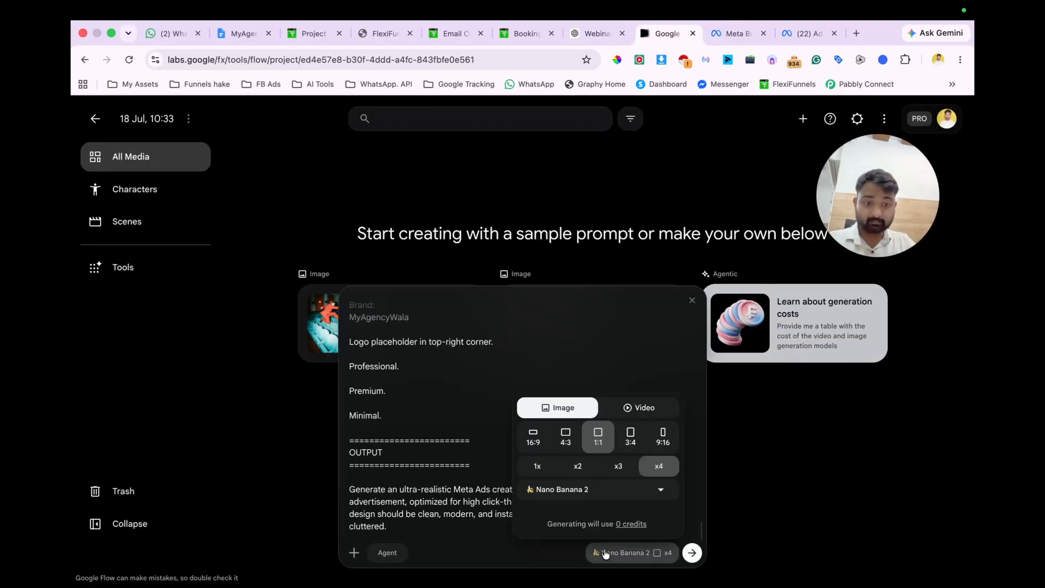
{"action": "left_click", "coordinate": [692, 553]}
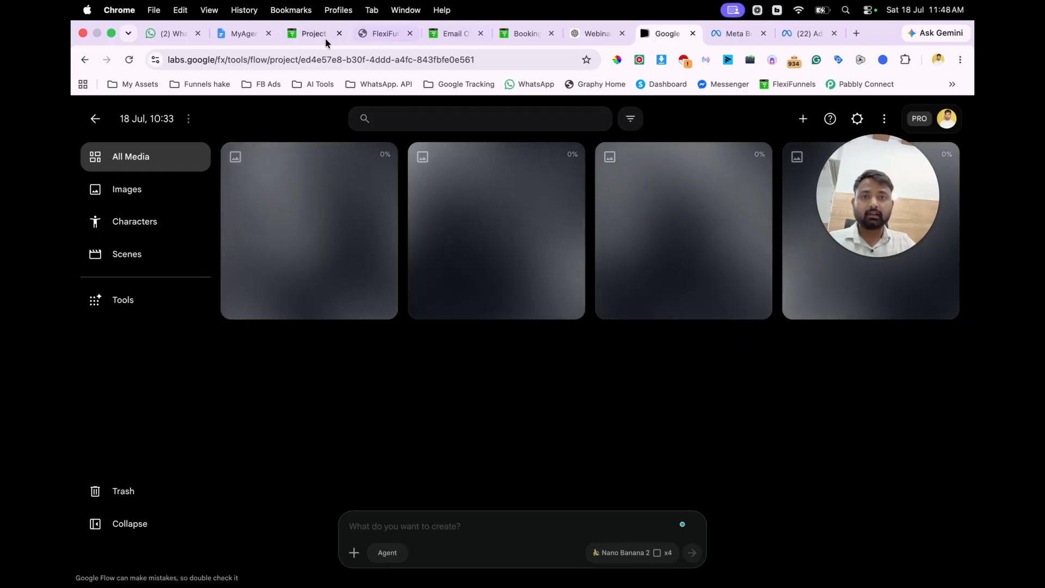
Step: Complete the Meta identity check with the SMS verification code and open the portfolio's Datasets and pixels settings
{"action": "left_click", "coordinate": [232, 33]}
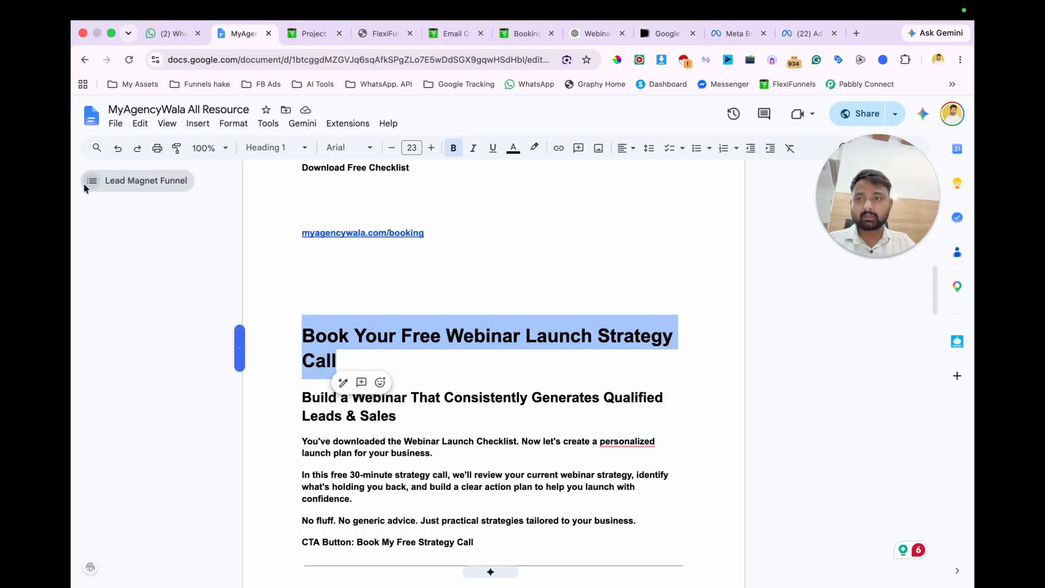
{"action": "left_click", "coordinate": [735, 34]}
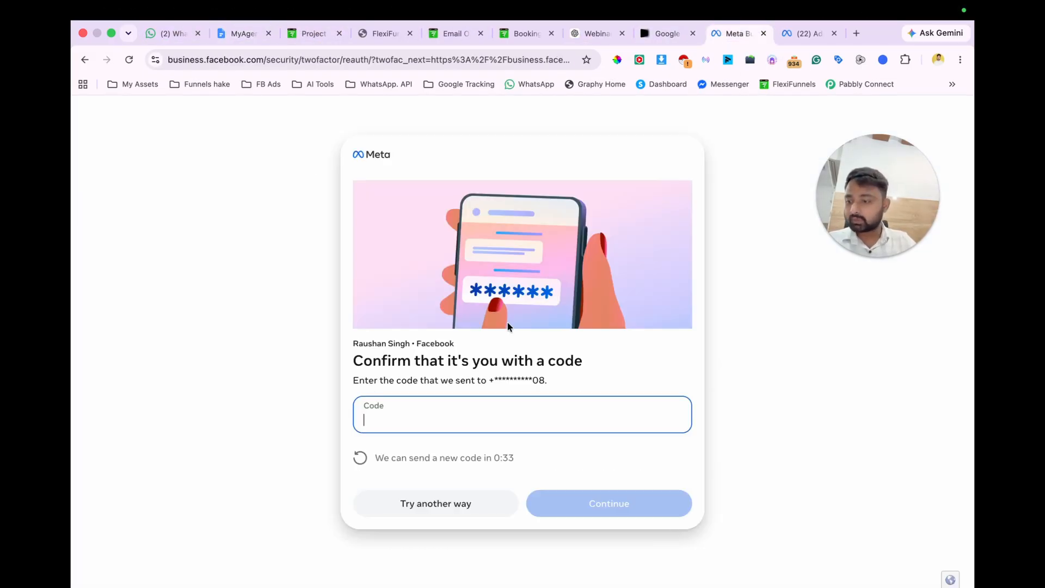
{"action": "scroll", "coordinate": [169, 390], "scroll_direction": "down", "scroll_amount": 1}
{"action": "left_click", "coordinate": [210, 330]}
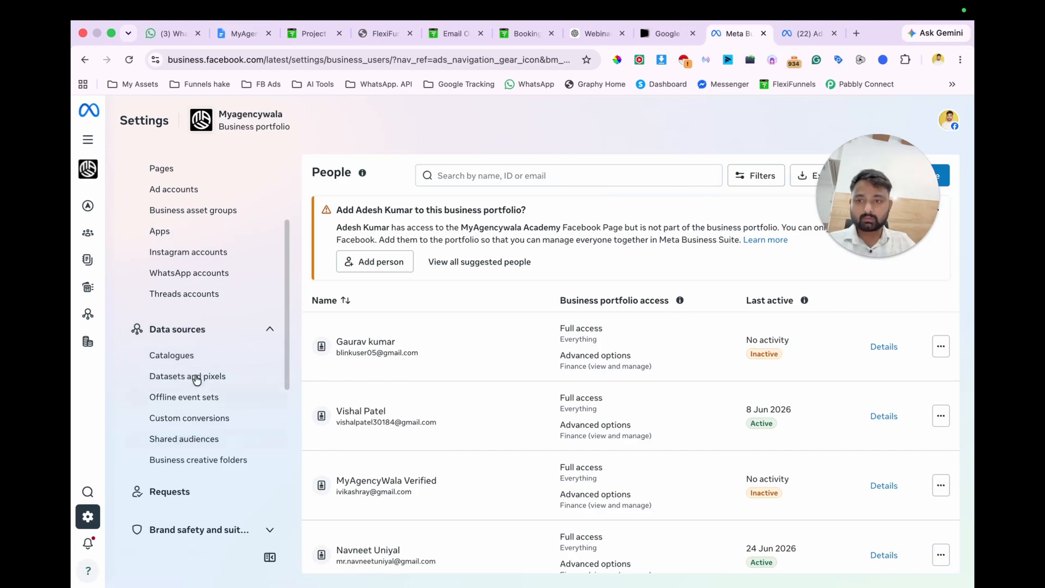
{"action": "left_click", "coordinate": [196, 381]}
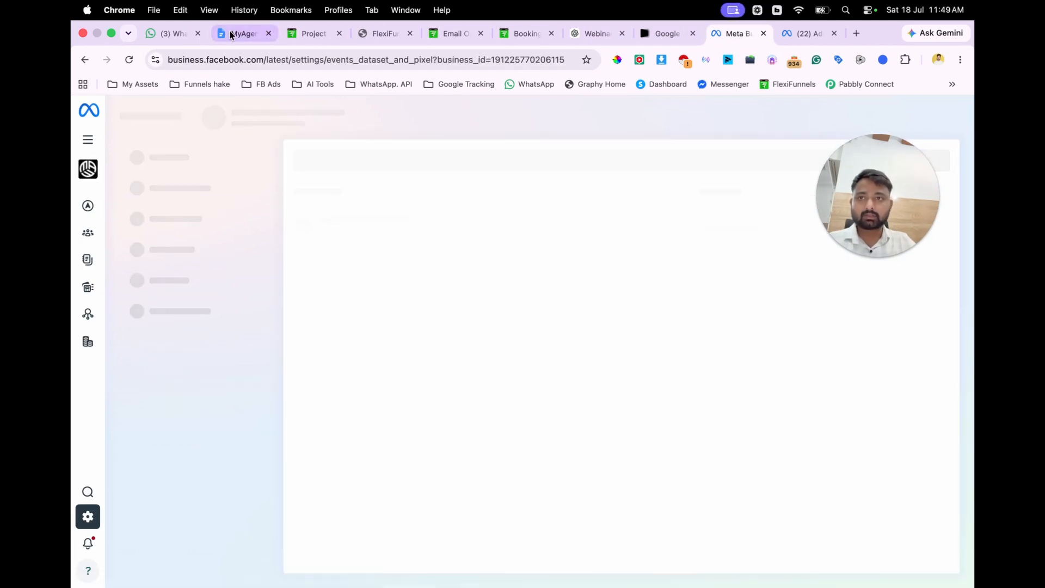
Step: Switch to the MyAgencyWala All Resource document and add a "Funnels:" line below "Webinar launch checklist"
{"action": "left_click", "coordinate": [240, 34]}
{"action": "scroll", "coordinate": [398, 299], "scroll_direction": "down", "scroll_amount": 10}
{"action": "scroll", "coordinate": [397, 305], "scroll_direction": "up", "scroll_amount": 20}
{"action": "left_click", "coordinate": [337, 398]}
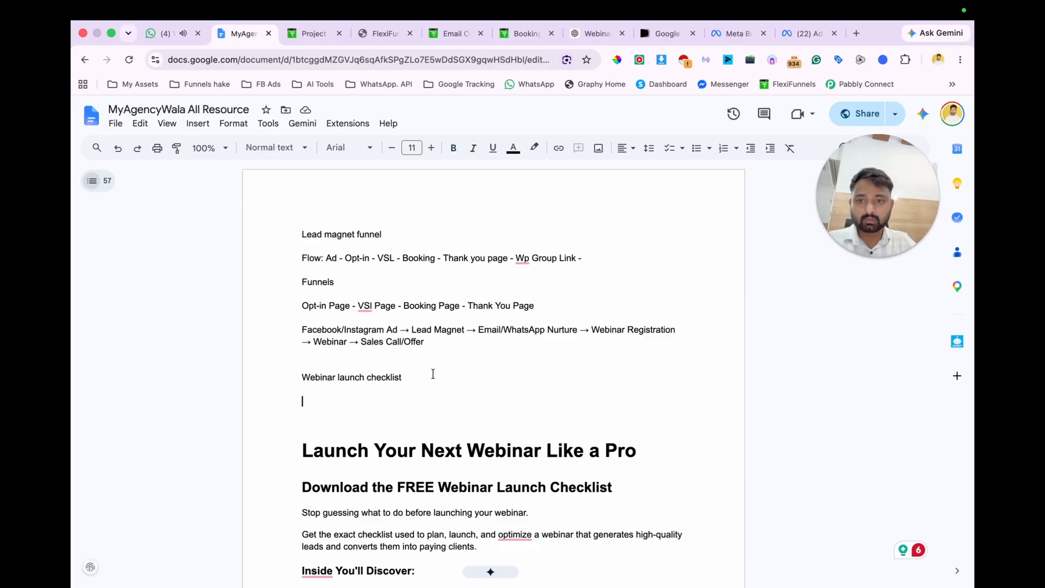
{"action": "key", "text": "Return"}
{"action": "key", "text": "Return"}
{"action": "type", "text": "Funnels"}
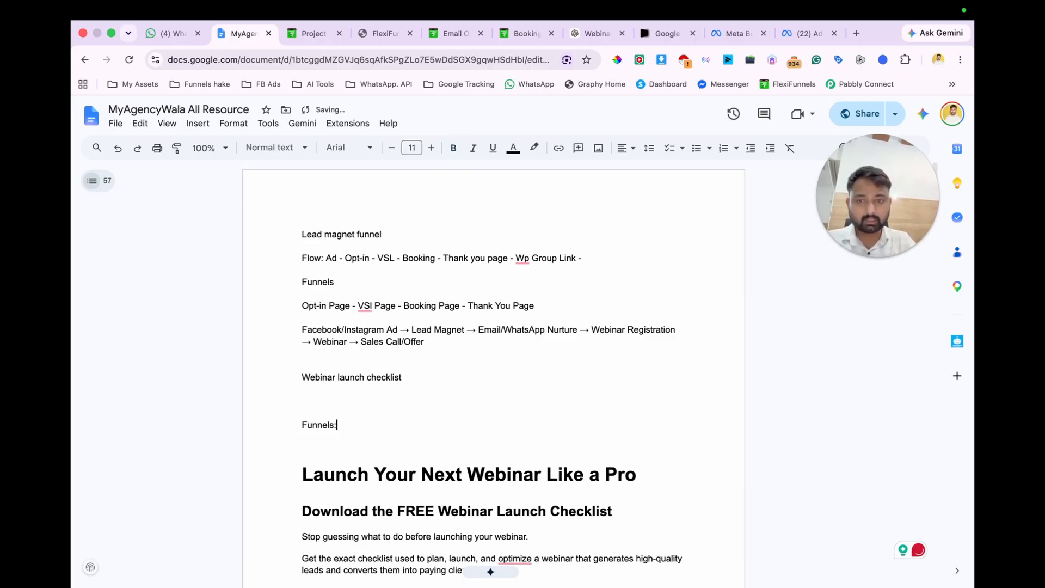
{"action": "type", "text": ":"}
Step: Add the funnel sequence "Opt-in page - Booking Page - Thank you page" under the new "Funnels:" line, correcting the spelling of "Opt-in"
{"action": "key", "text": "Return"}
{"action": "type", "text": "Optin page - Booking Page"}
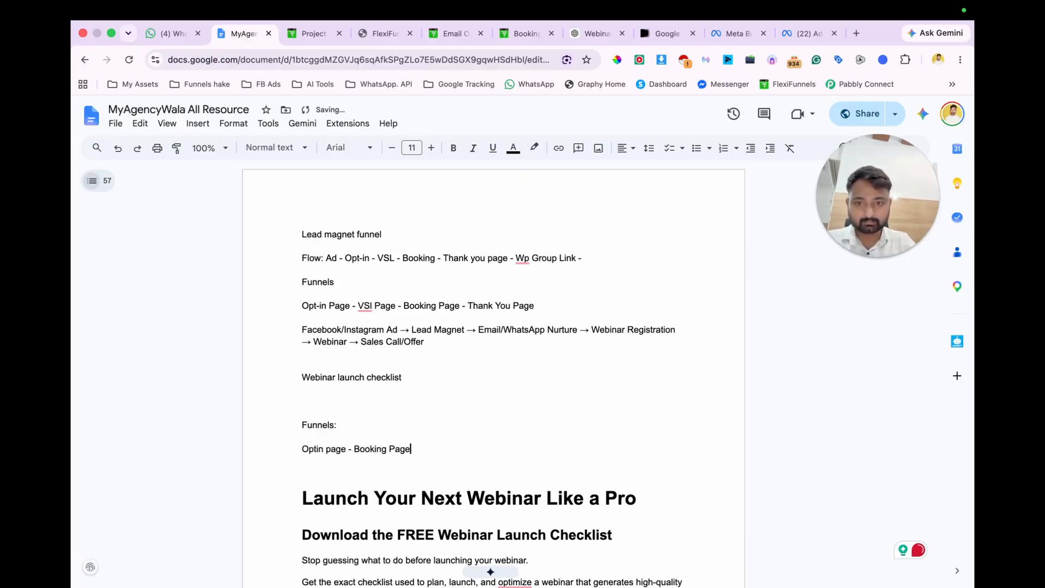
{"action": "type", "text": "hank"}
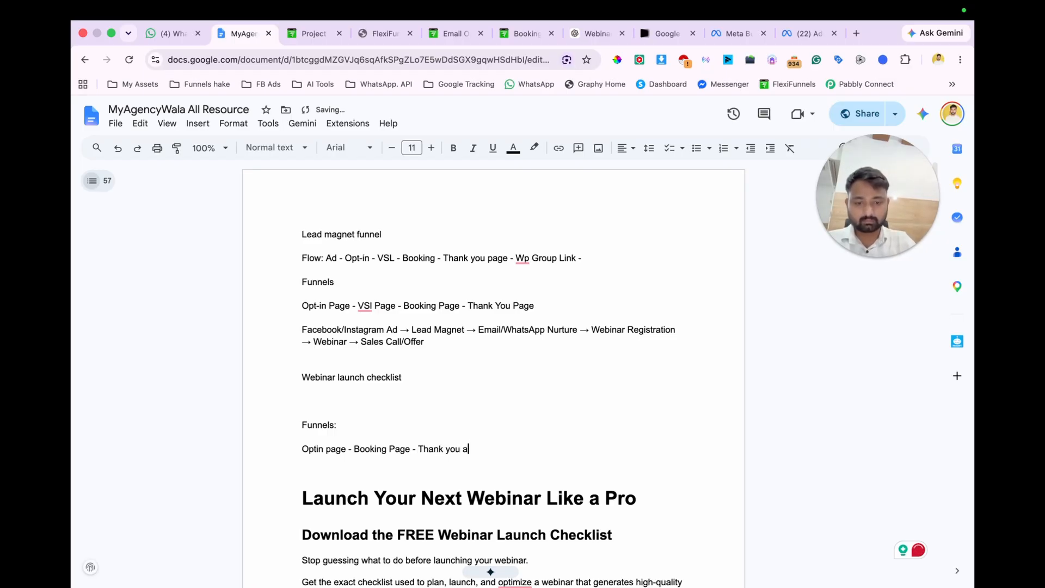
{"action": "type", "text": " you page"}
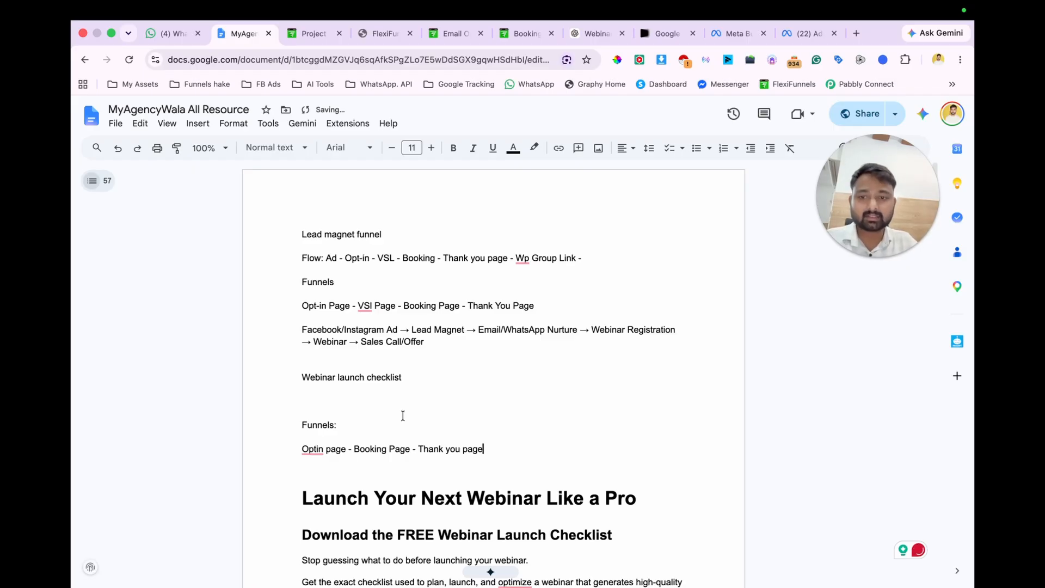
{"action": "left_click", "coordinate": [312, 448]}
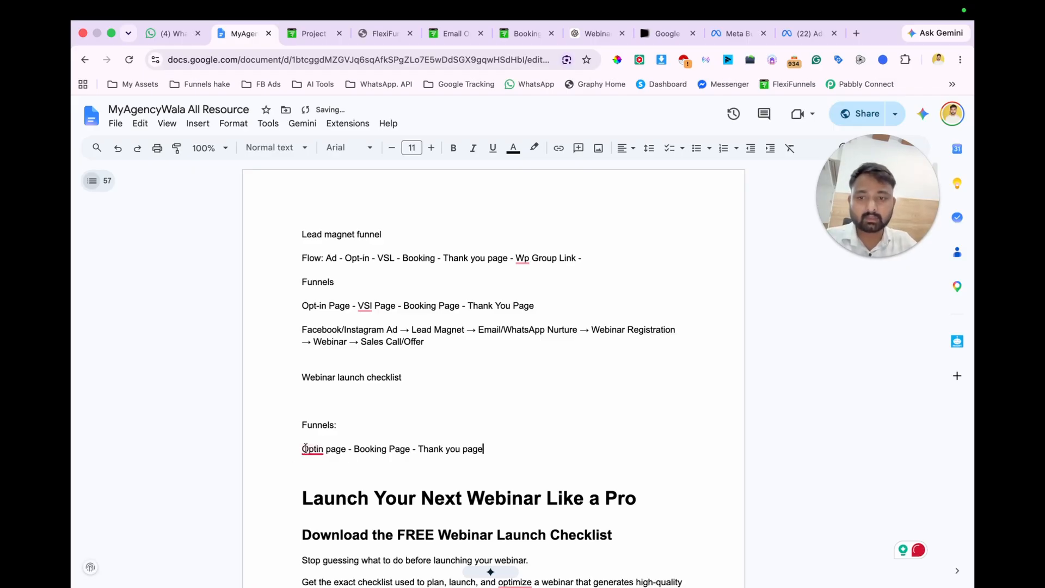
{"action": "left_click", "coordinate": [322, 467]}
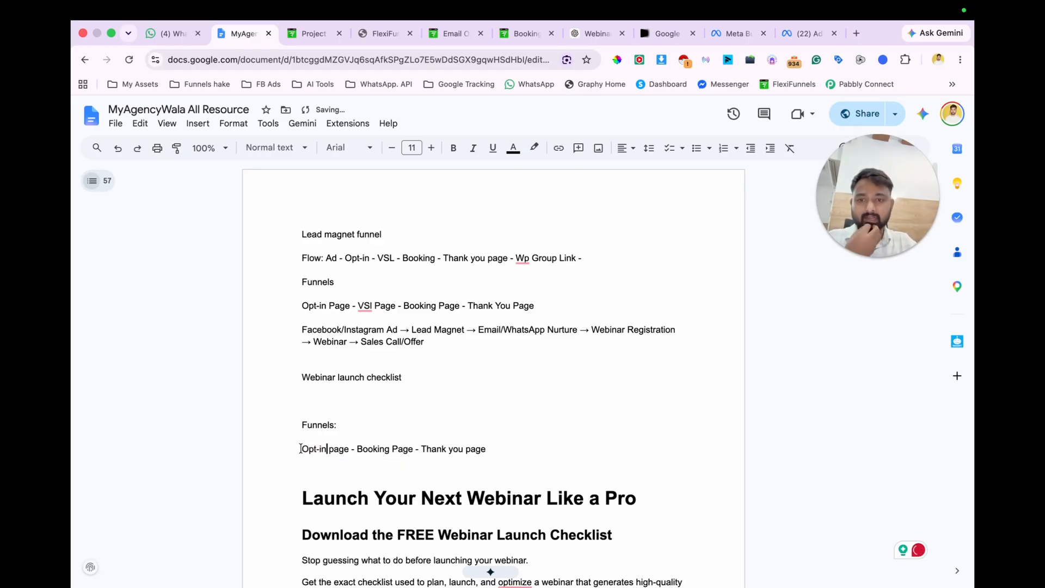
Step: Below the funnel sequence, add a "Tracking part:" line followed by "Setup pixel"
{"action": "scroll", "coordinate": [406, 466], "scroll_direction": "down", "scroll_amount": 1}
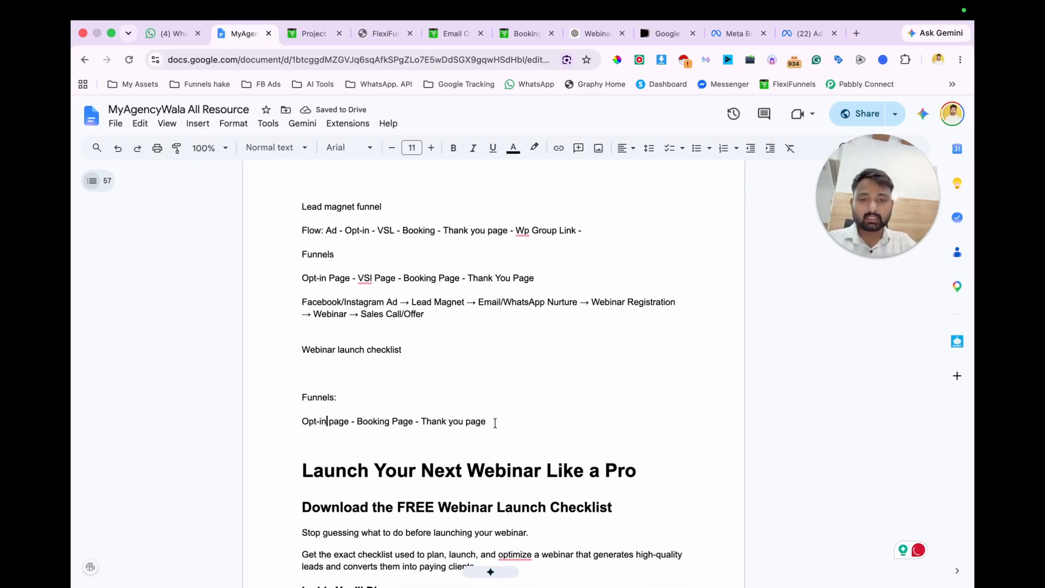
{"action": "key", "text": "Return"}
{"action": "type", "text": "Tracking"}
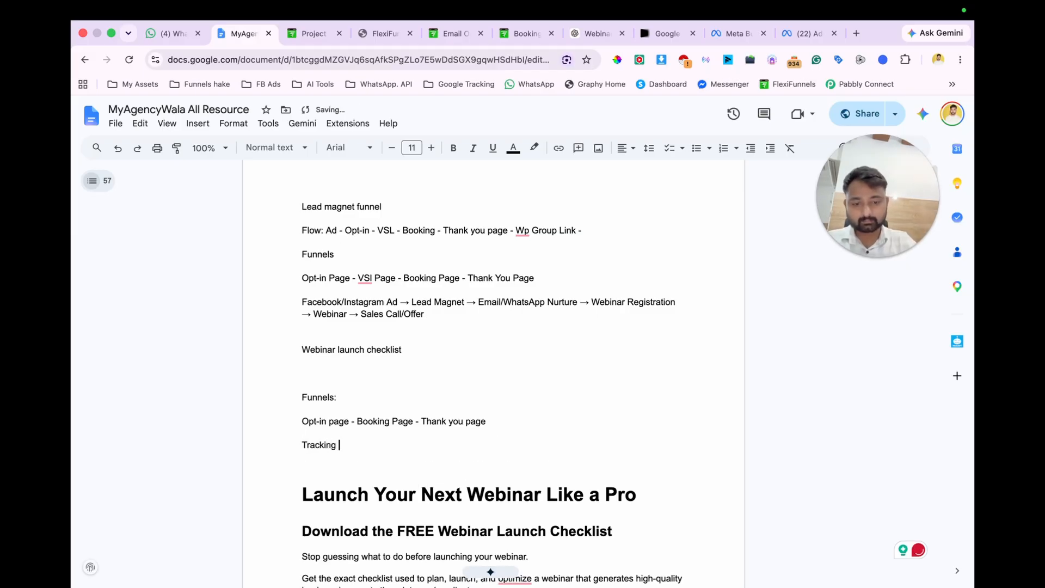
{"action": "type", "text": " part:"}
{"action": "key", "text": "Return"}
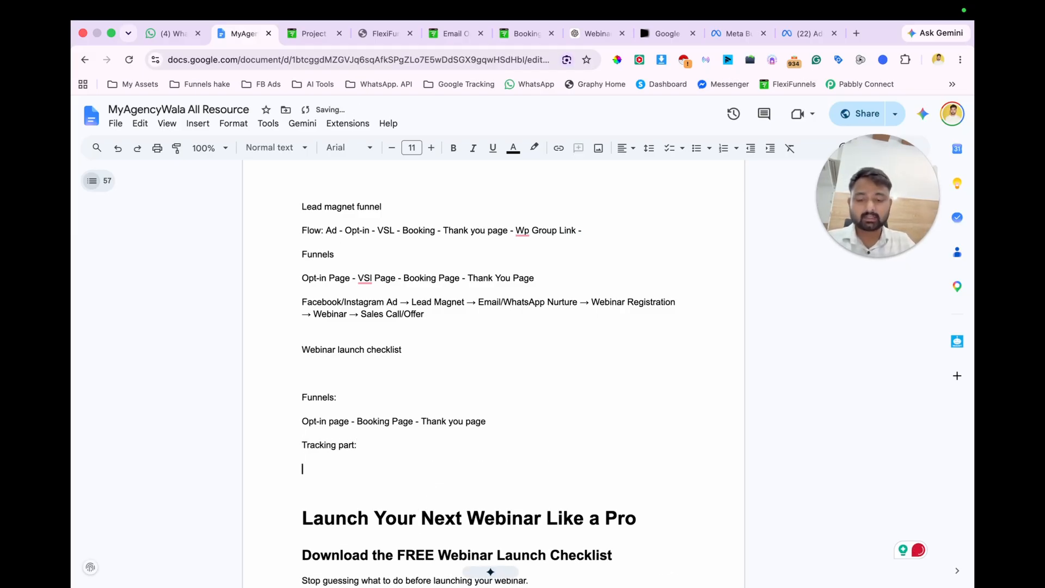
{"action": "type", "text": "setup"}
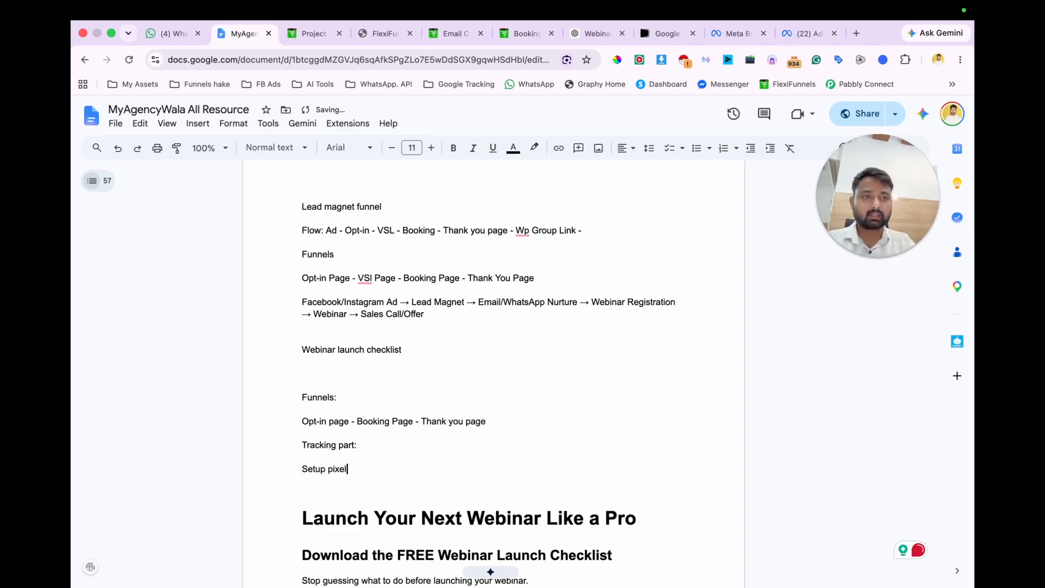
Step: Add a line below "Setup pixel" about the lead magnet being delivered by email, correcting its first word to "Lead"
{"action": "key", "text": "Return"}
{"action": "type", "text": "Leads magnet that can delevr"}
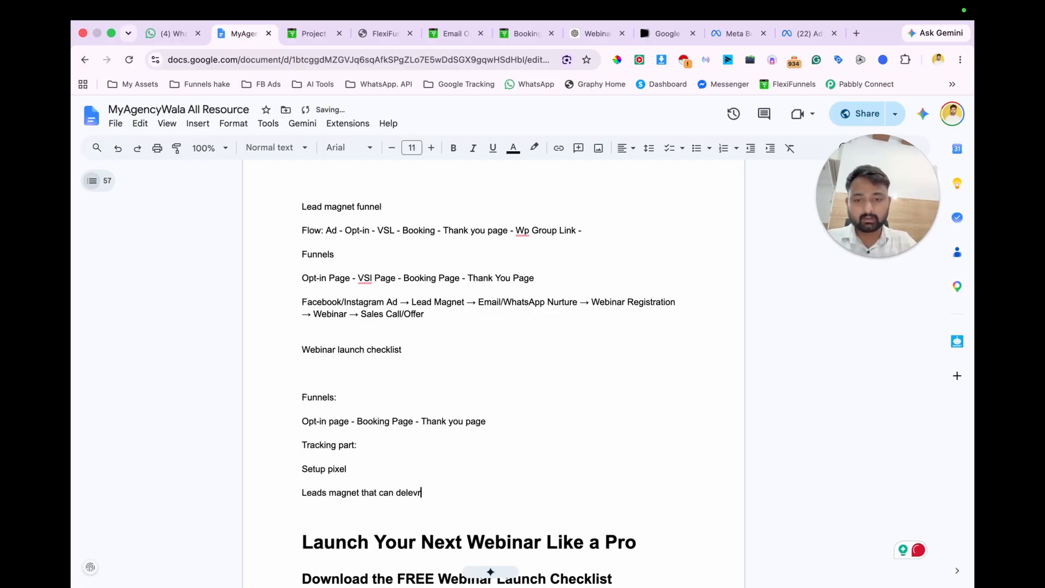
{"action": "type", "text": " email"}
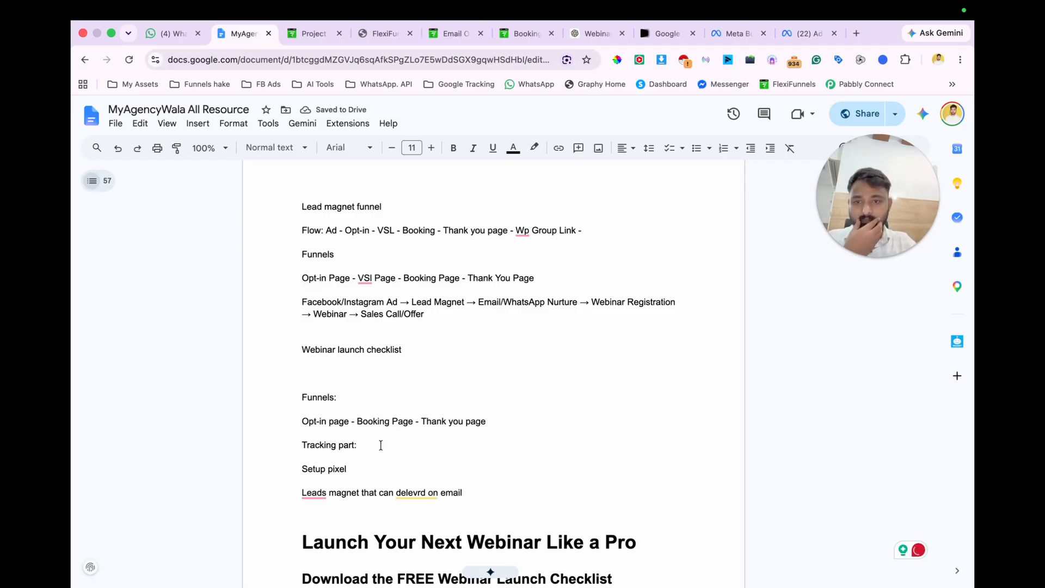
{"action": "left_click", "coordinate": [317, 493]}
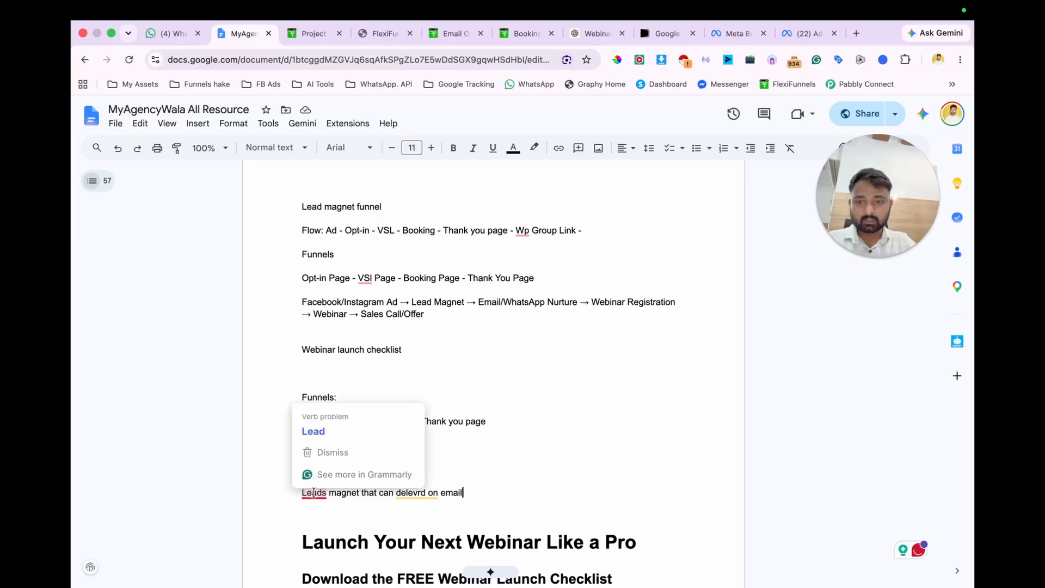
{"action": "left_click", "coordinate": [350, 428]}
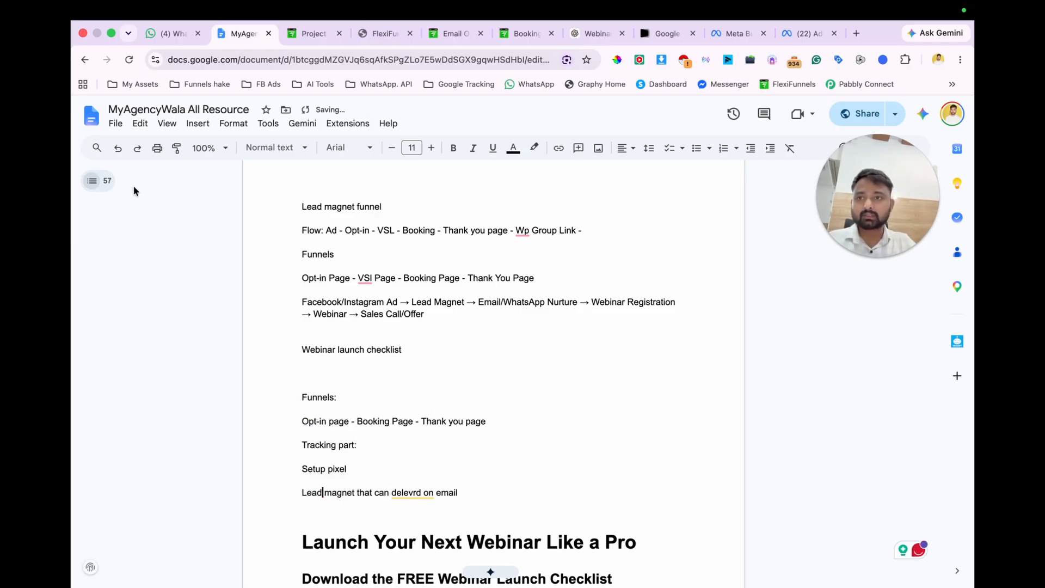
Step: Copy the full contents of the document's Webinar Checklist tab into a new blank Google Docs document
{"action": "left_click", "coordinate": [100, 185]}
{"action": "scroll", "coordinate": [158, 366], "scroll_direction": "up", "scroll_amount": 4}
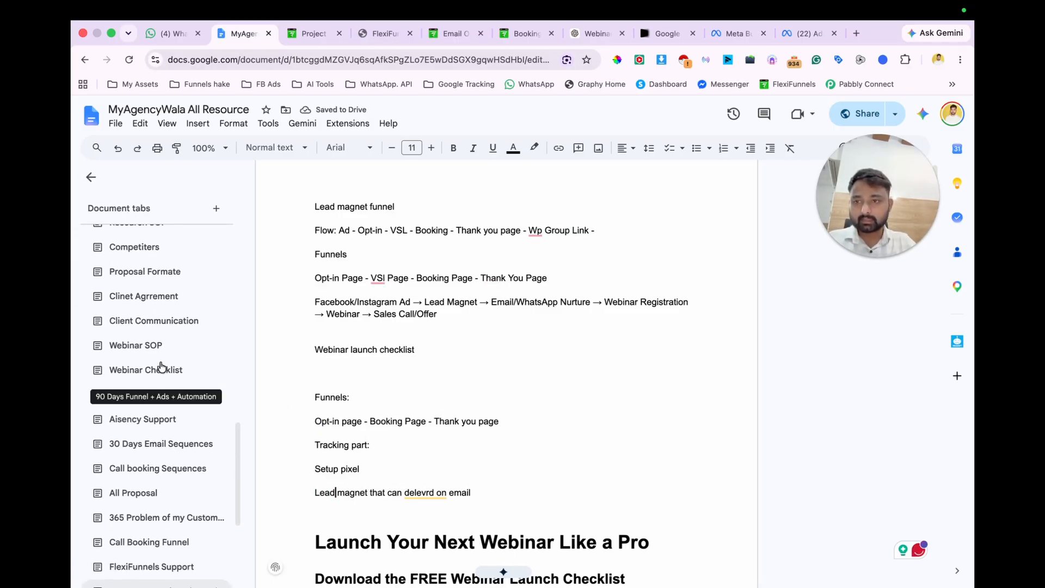
{"action": "scroll", "coordinate": [161, 367], "scroll_direction": "up", "scroll_amount": 1}
{"action": "left_click", "coordinate": [163, 391]}
{"action": "key", "text": "ctrl+a"}
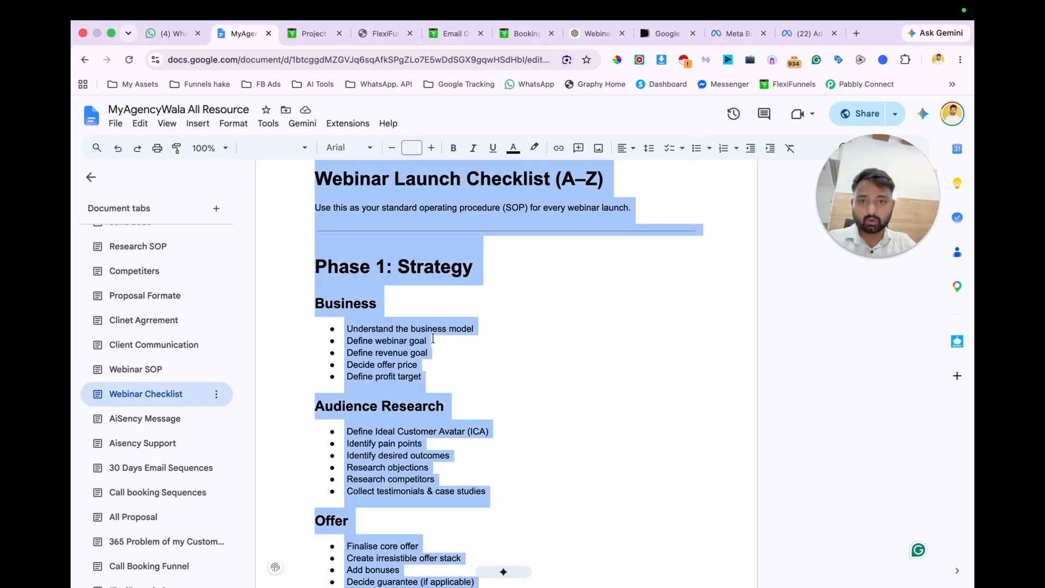
{"action": "key", "text": "ctrl+t"}
{"action": "type", "text": "doc.new"}
{"action": "key", "text": "Return"}
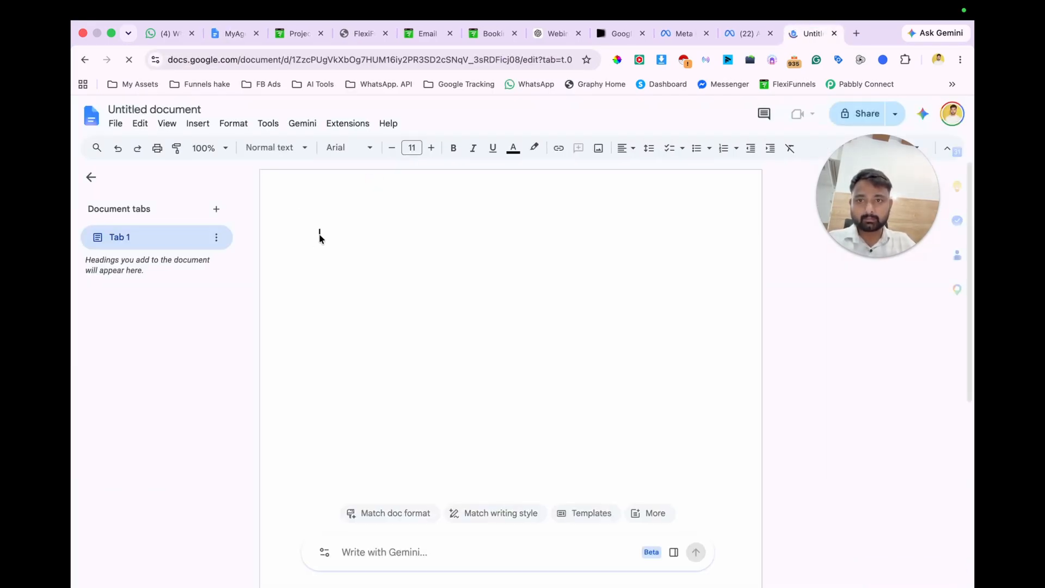
{"action": "key", "text": "ctrl+v"}
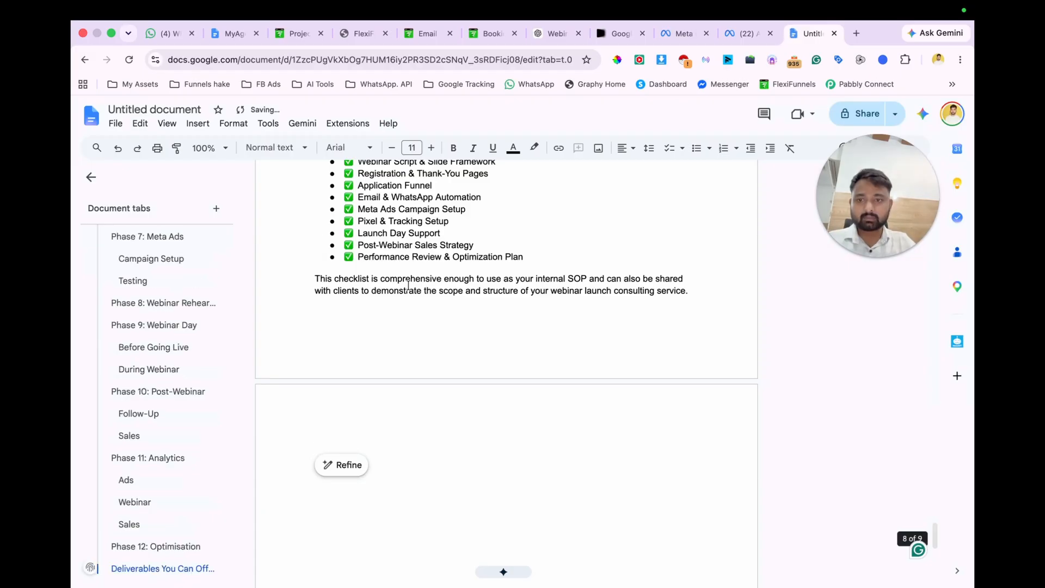
Step: Name the new document "Webinar Launch Checklist (A–Z)" and download it as a PDF
{"action": "scroll", "coordinate": [408, 285], "scroll_direction": "up", "scroll_amount": 20}
{"action": "left_click_drag", "start_coordinate": [310, 264], "coordinate": [637, 266]}
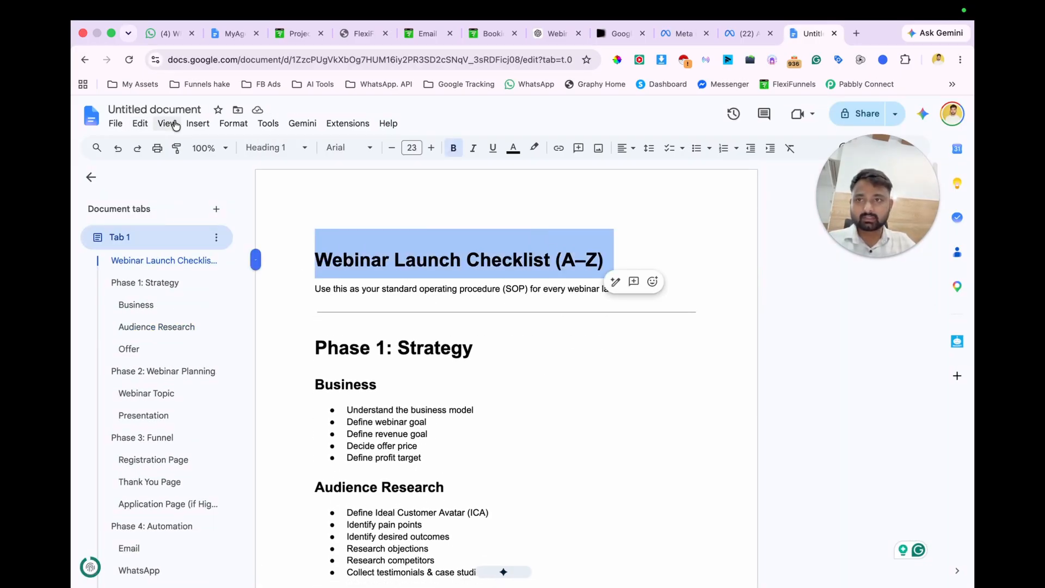
{"action": "left_click", "coordinate": [158, 111]}
{"action": "key", "text": "Return"}
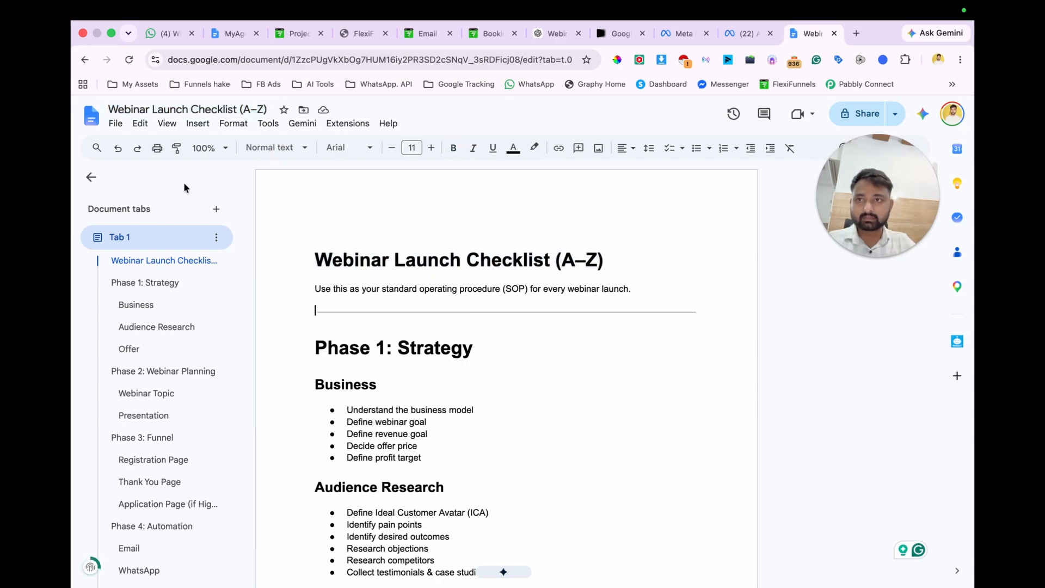
{"action": "left_click", "coordinate": [116, 123]}
{"action": "mouse_move", "coordinate": [147, 253]}
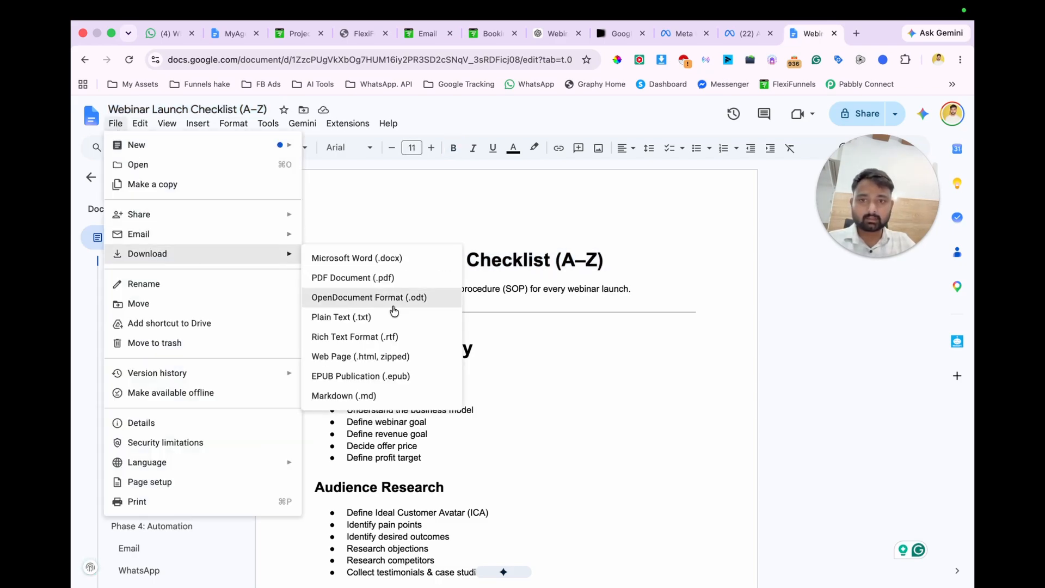
{"action": "left_click", "coordinate": [365, 278]}
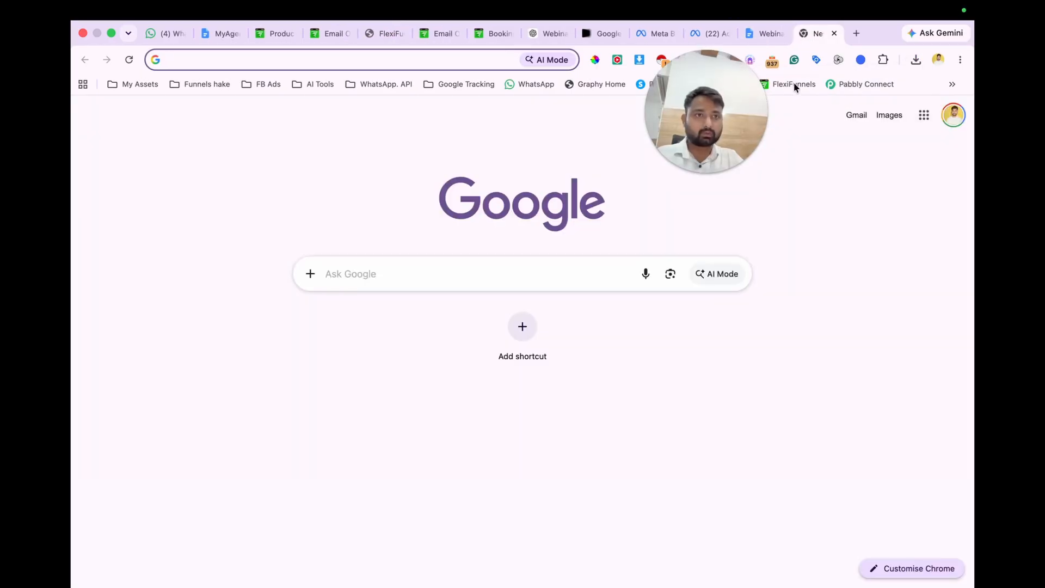
Step: Open the Digital Assets settings in FlexiFunnels and start creating a new asset
{"action": "left_click", "coordinate": [793, 85]}
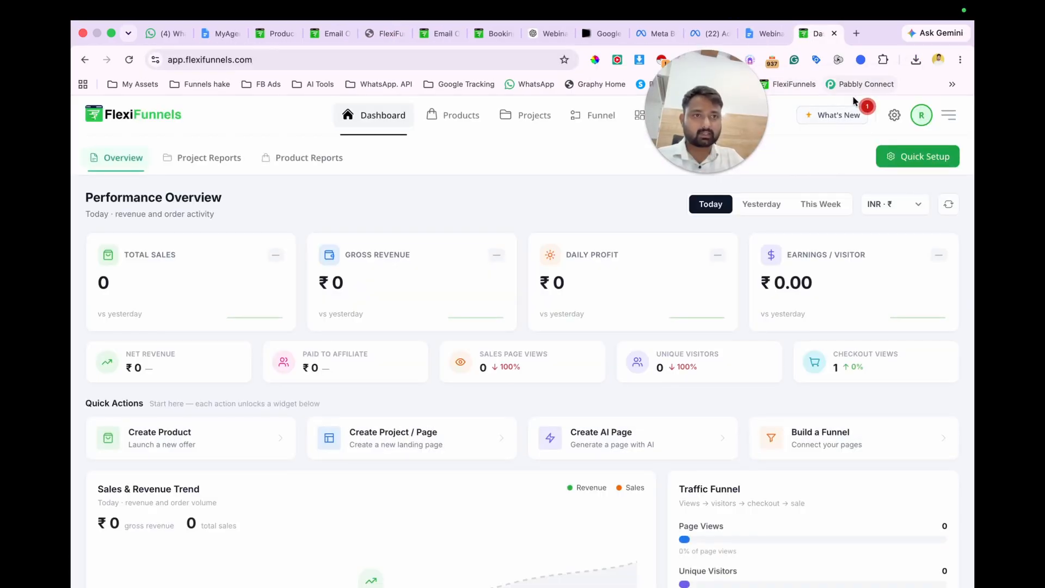
{"action": "left_click", "coordinate": [894, 115]}
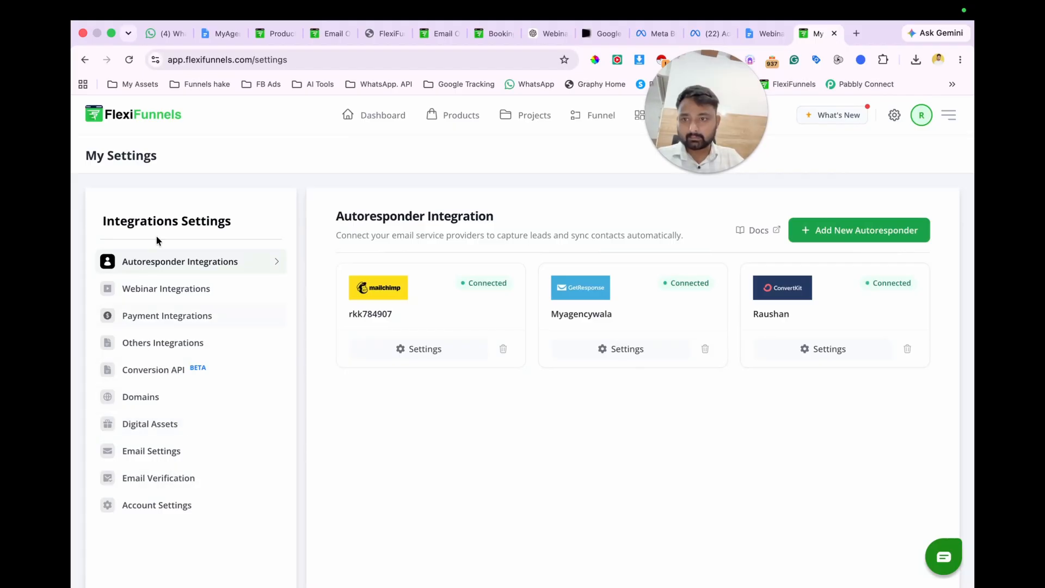
{"action": "left_click", "coordinate": [165, 423]}
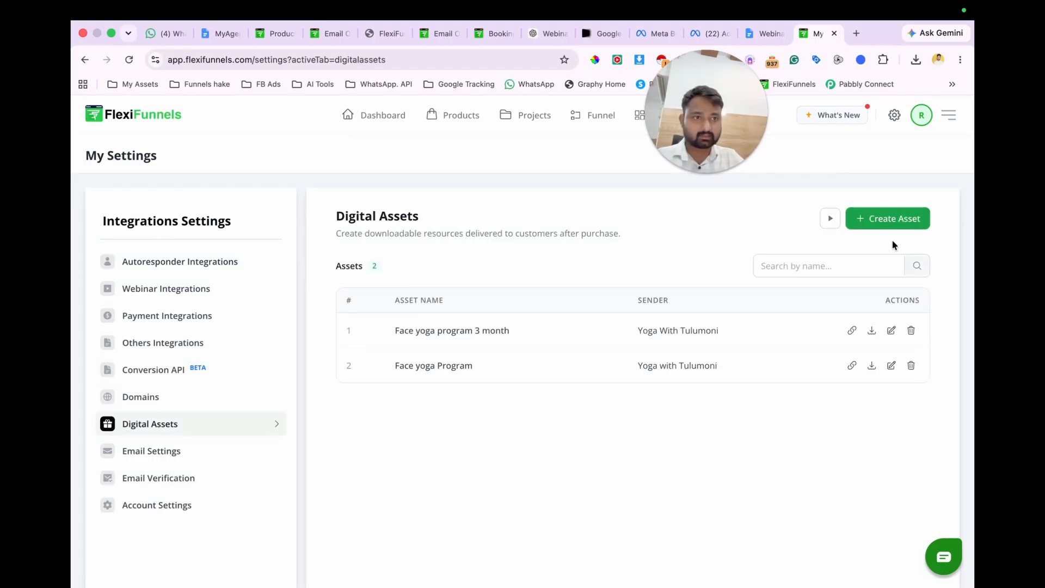
{"action": "left_click", "coordinate": [889, 222]}
Step: Name the digital asset "FREE Webinar Launch Checklist" and enter the sender's full name
{"action": "left_click", "coordinate": [404, 206]}
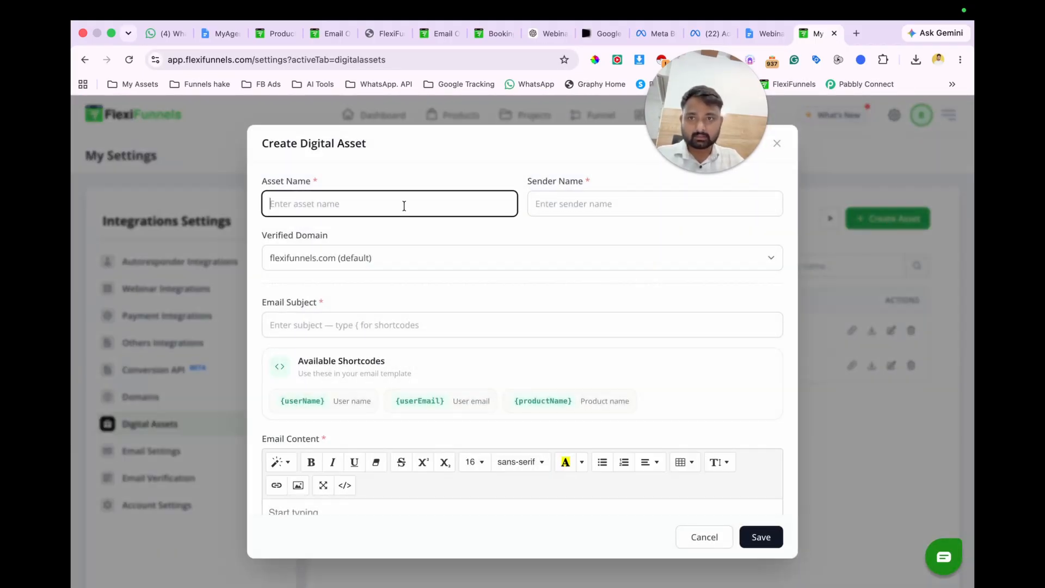
{"action": "type", "text": "FREE Webinar Launch Checklist"}
{"action": "left_click", "coordinate": [609, 206]}
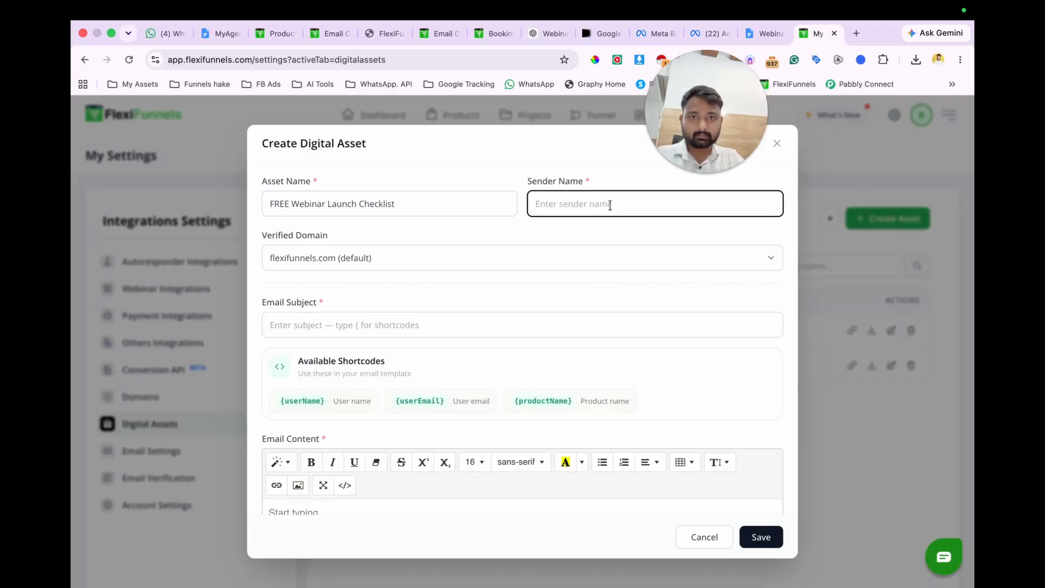
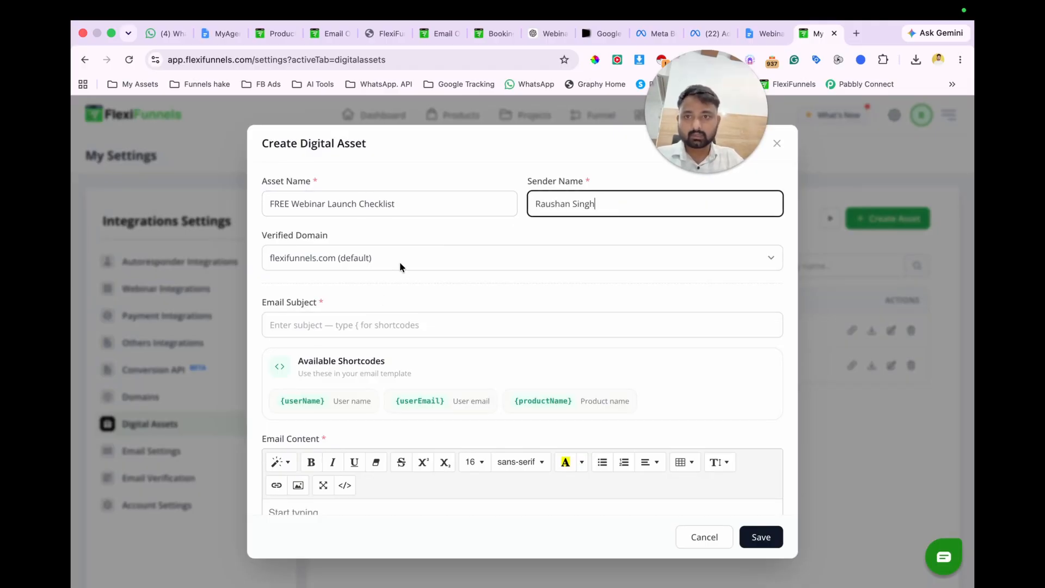
Step: Examine the verified domain choice and the email subject, email content and file upload fields of the digital asset form
{"action": "left_click", "coordinate": [400, 263]}
{"action": "left_click", "coordinate": [401, 264]}
{"action": "left_click", "coordinate": [378, 325]}
{"action": "scroll", "coordinate": [404, 299], "scroll_direction": "down", "scroll_amount": 2}
{"action": "scroll", "coordinate": [404, 300], "scroll_direction": "up", "scroll_amount": 1}
{"action": "scroll", "coordinate": [389, 351], "scroll_direction": "down", "scroll_amount": 5}
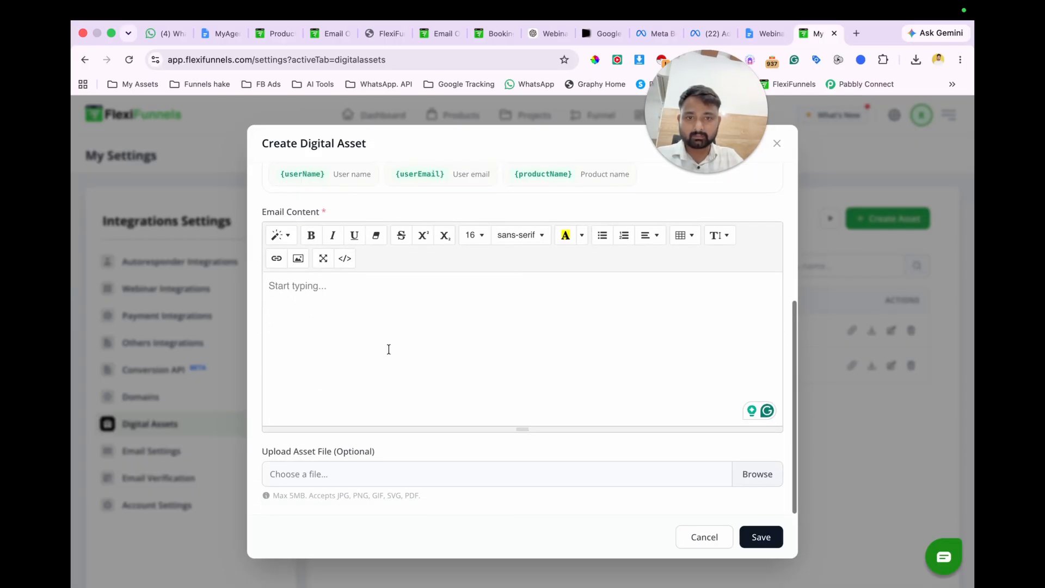
{"action": "scroll", "coordinate": [388, 348], "scroll_direction": "up", "scroll_amount": 5}
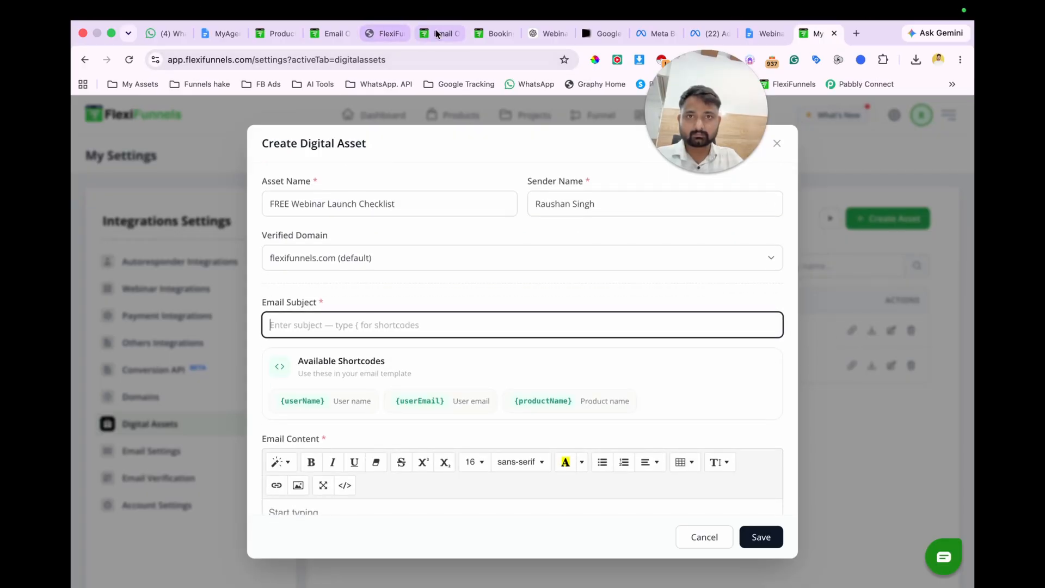
Step: Look over the ad prompt in ChatGPT and view the generated webinar checklist ads in Google Flow
{"action": "left_click", "coordinate": [545, 33]}
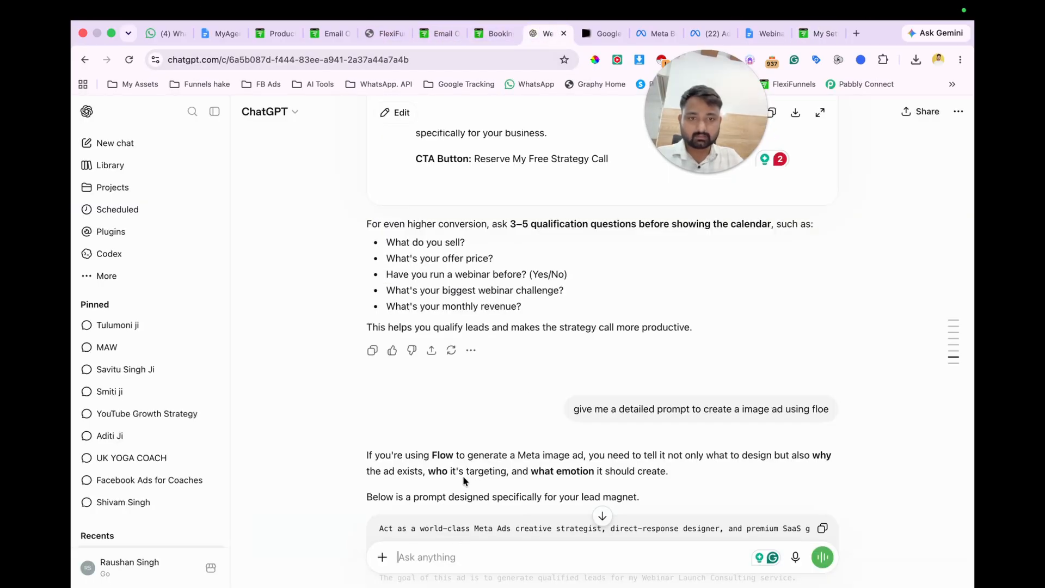
{"action": "scroll", "coordinate": [531, 390], "scroll_direction": "down", "scroll_amount": 10}
{"action": "scroll", "coordinate": [530, 390], "scroll_direction": "up", "scroll_amount": 7}
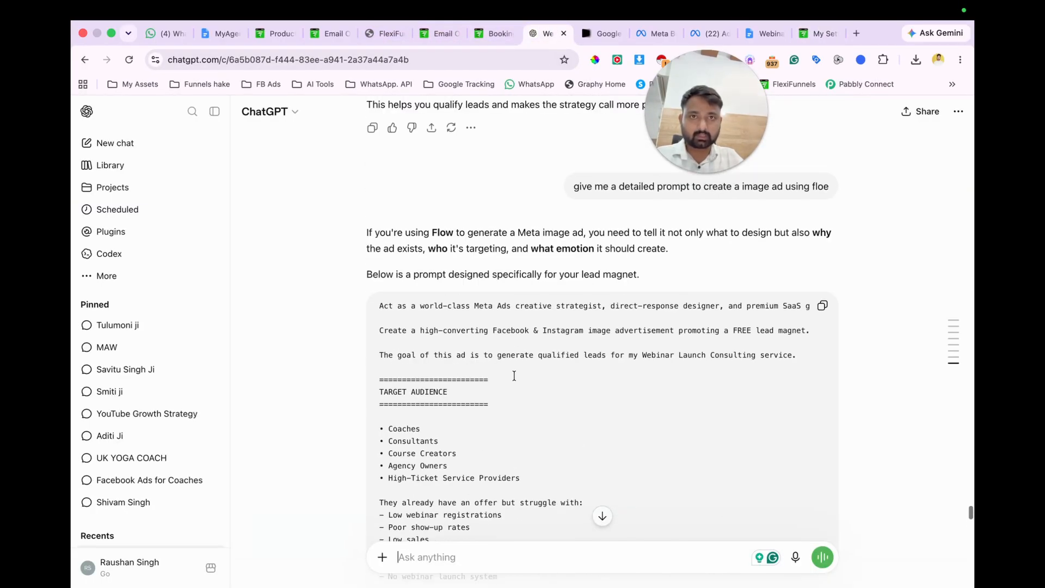
{"action": "left_click", "coordinate": [601, 33]}
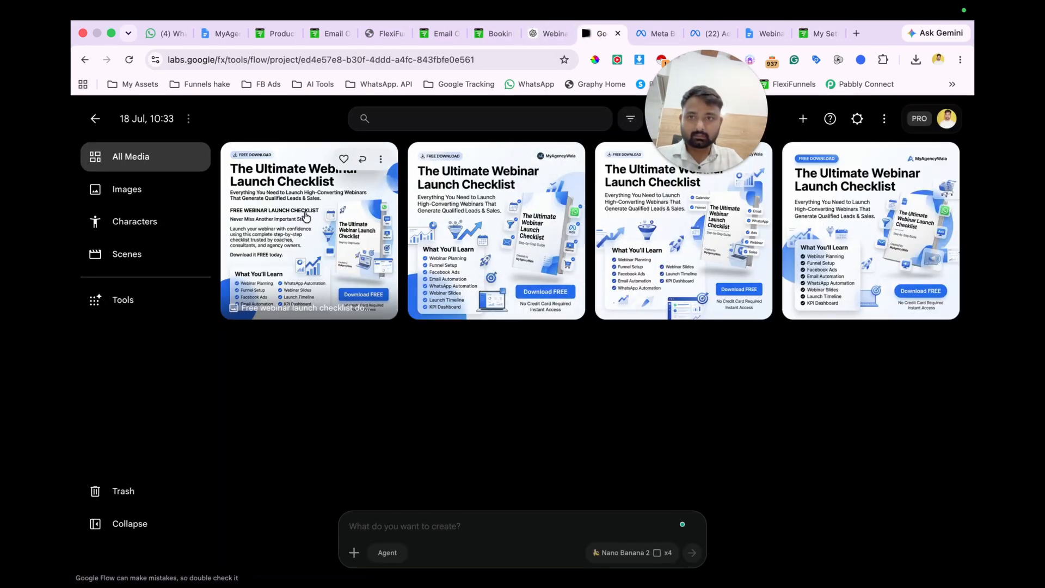
Step: Return to the ChatGPT conversation and write the request "give me the email so I can send people who" for the lead magnet
{"action": "left_click", "coordinate": [544, 34]}
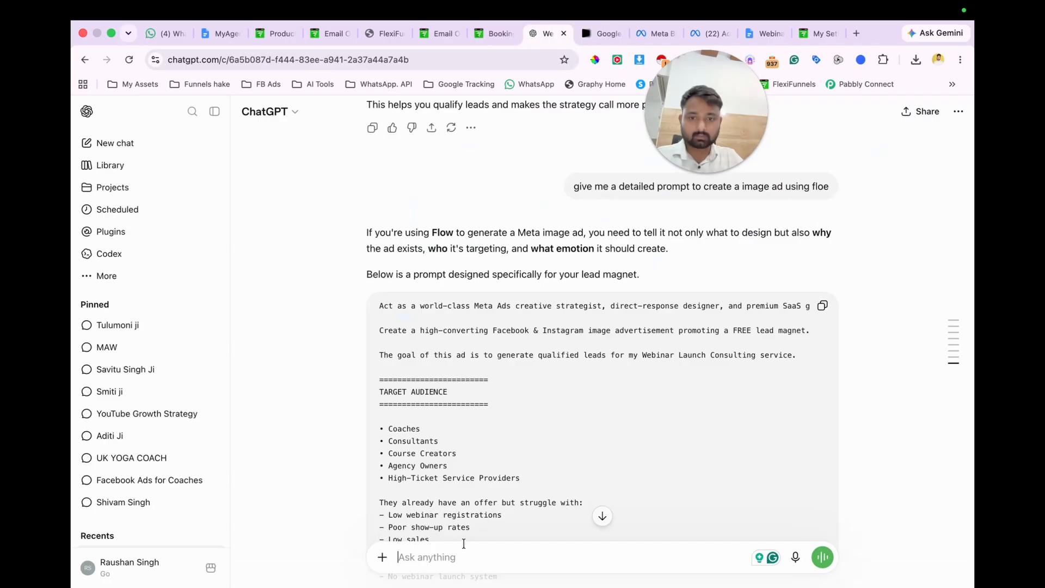
{"action": "left_click", "coordinate": [451, 554]}
{"action": "type", "text": "give me the "}
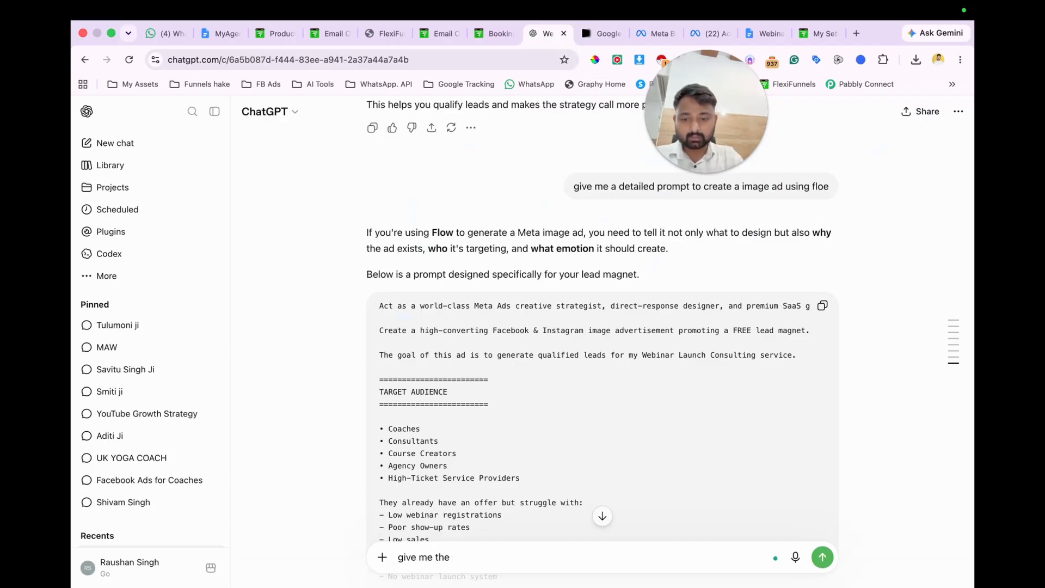
{"action": "type", "text": "email so I can send pe"}
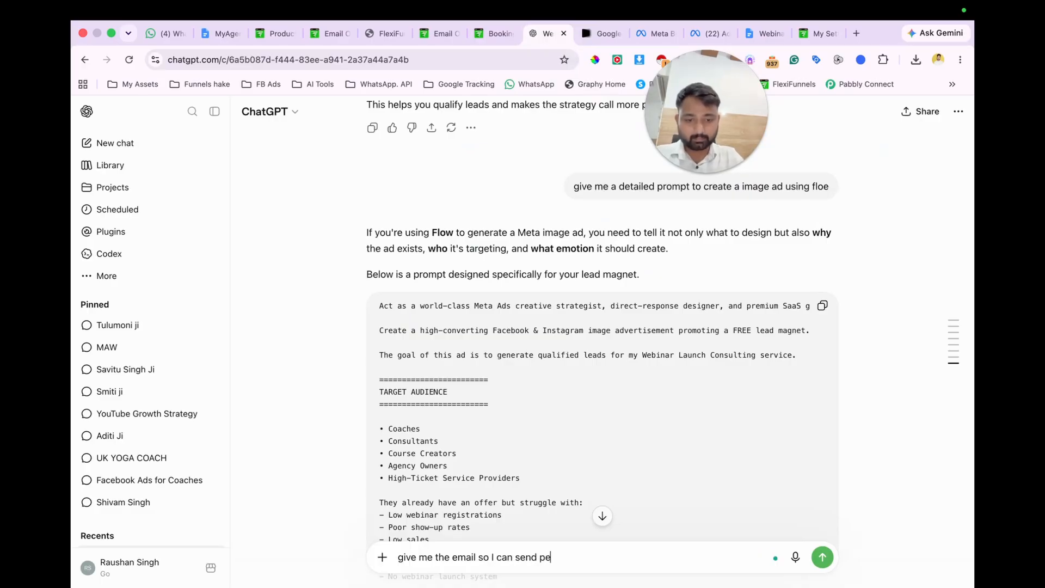
{"action": "type", "text": "ople who download this also write email so that can come on primary section"}
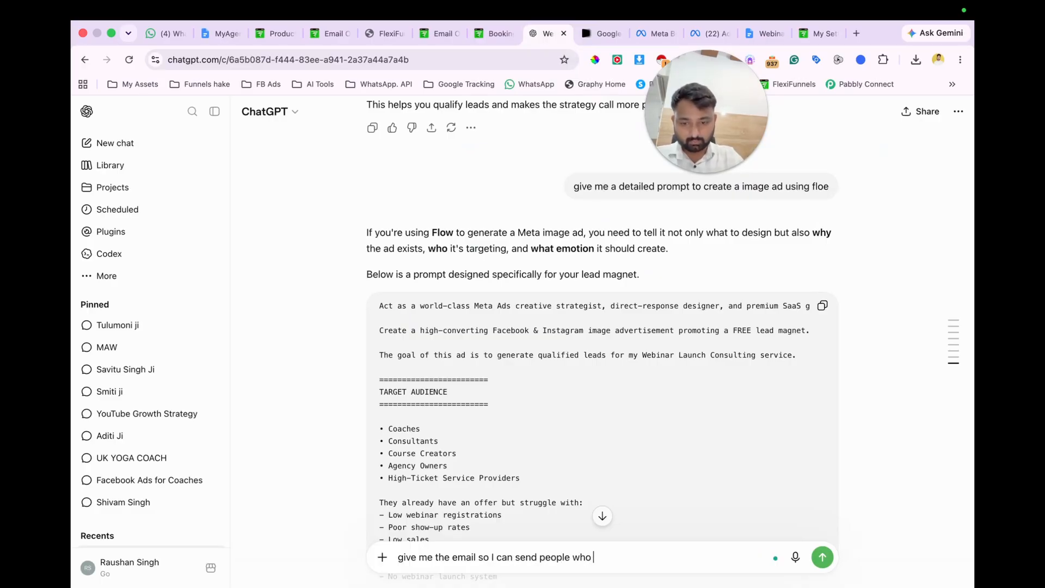
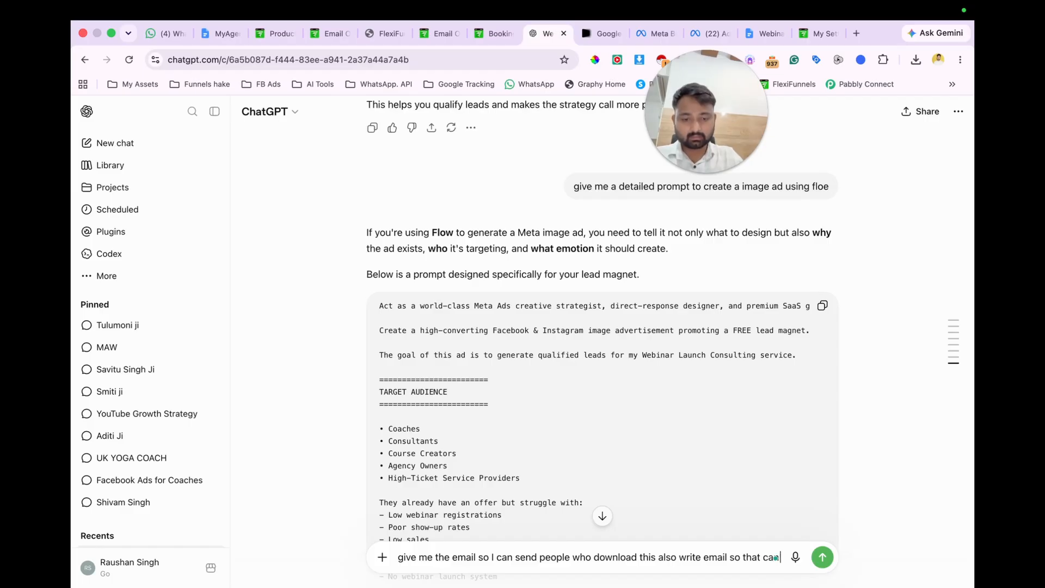
Step: Complete the email request with "come on primary section" and send it to ChatGPT
{"action": "type", "text": "come on prima"}
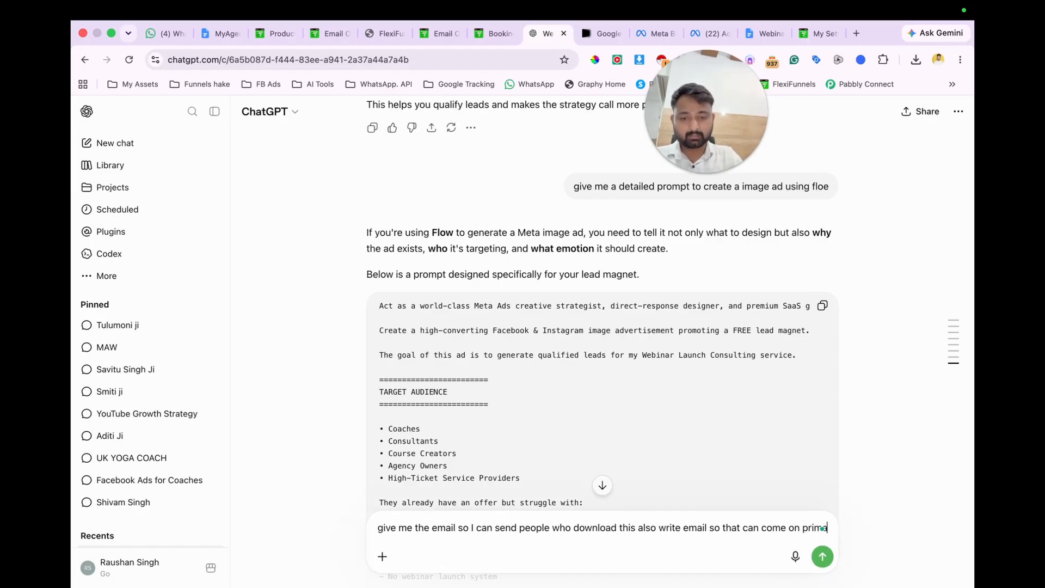
{"action": "type", "text": "r"}
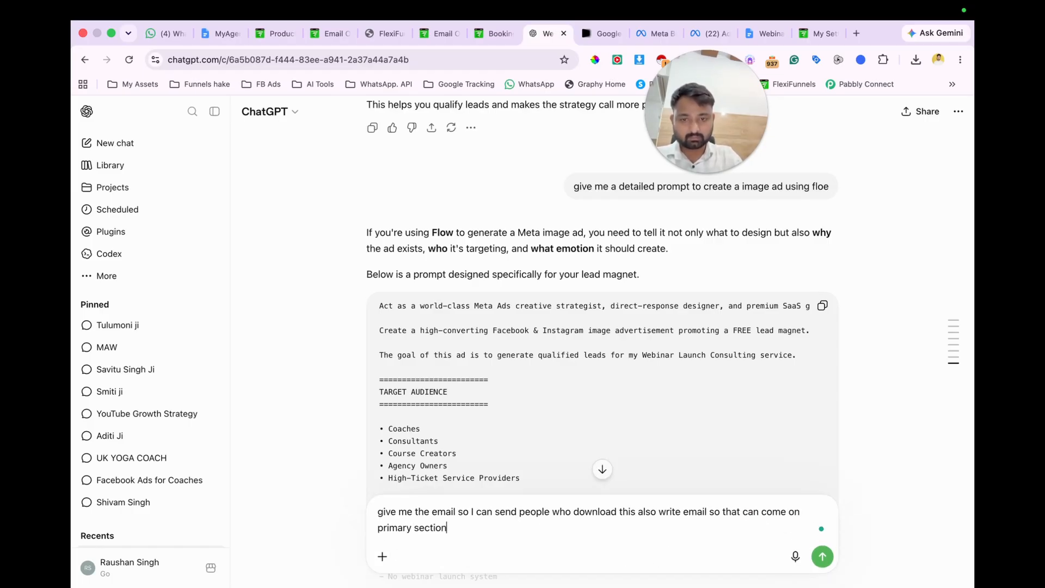
{"action": "type", "text": "y section"}
{"action": "key", "text": "Return"}
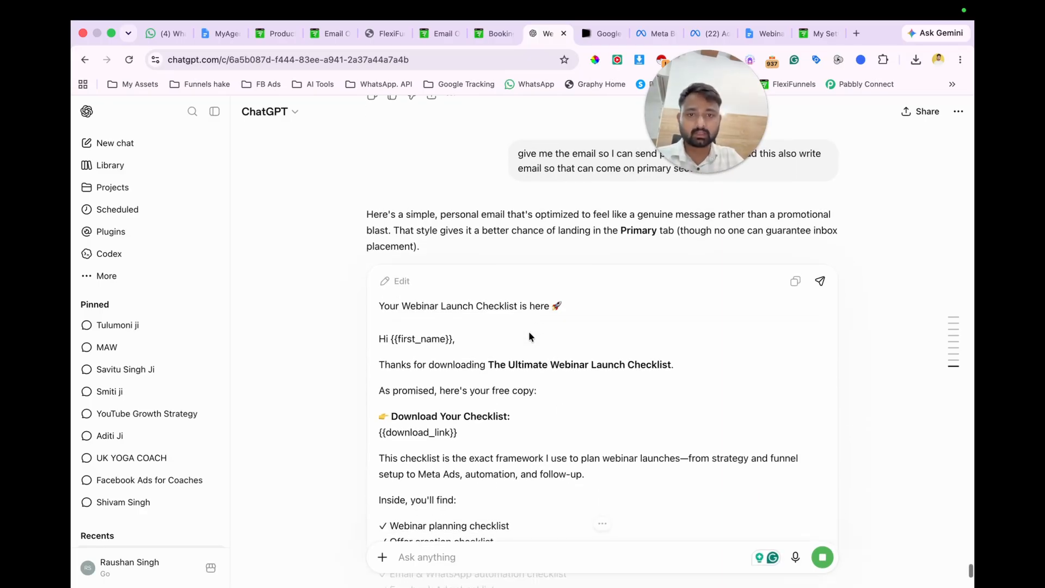
Step: Copy the generated subject line "Your Webinar Launch Checklist is here" into the digital asset's email subject in FlexiFunnels
{"action": "left_click_drag", "start_coordinate": [378, 273], "coordinate": [537, 287]}
{"action": "key", "text": "super+c"}
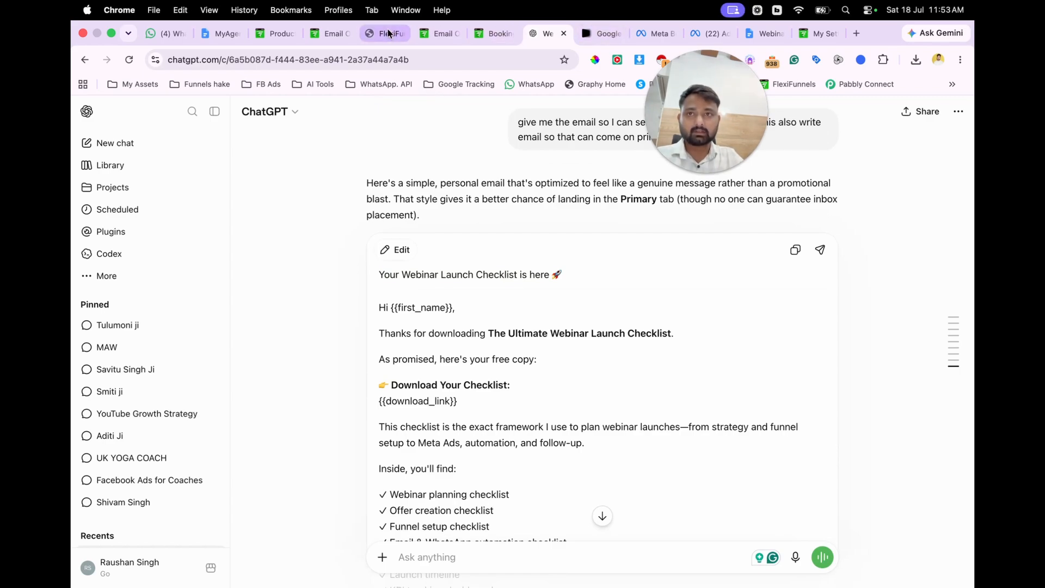
{"action": "left_click", "coordinate": [818, 33]}
{"action": "key", "text": "super+v"}
{"action": "scroll", "coordinate": [410, 356], "scroll_direction": "down", "scroll_amount": 2}
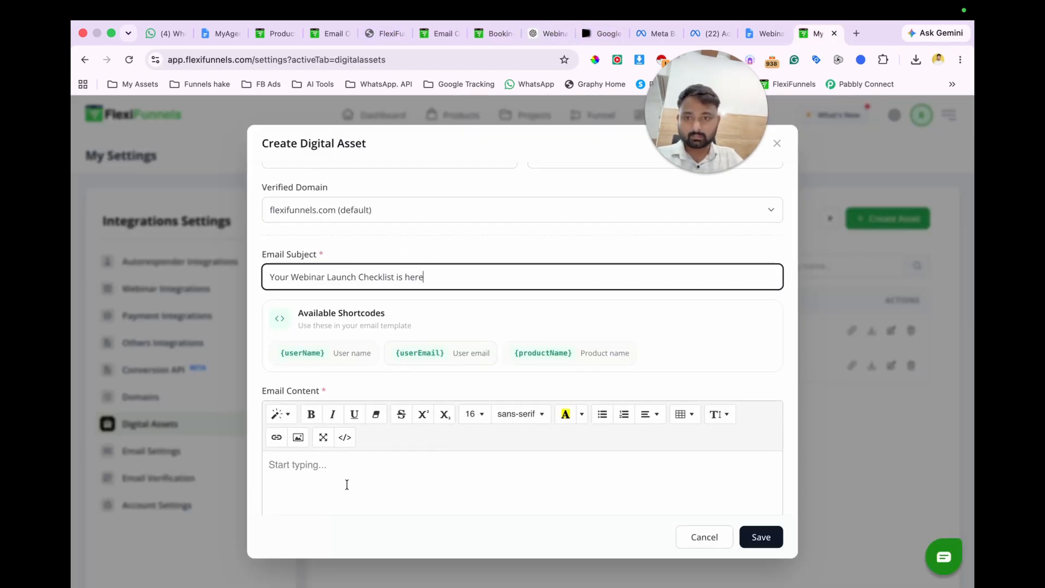
Step: Return to ChatGPT, review the generated checklist delivery email and copy its full text
{"action": "left_click", "coordinate": [536, 34]}
{"action": "scroll", "coordinate": [531, 323], "scroll_direction": "down", "scroll_amount": 10}
{"action": "scroll", "coordinate": [531, 322], "scroll_direction": "up", "scroll_amount": 10}
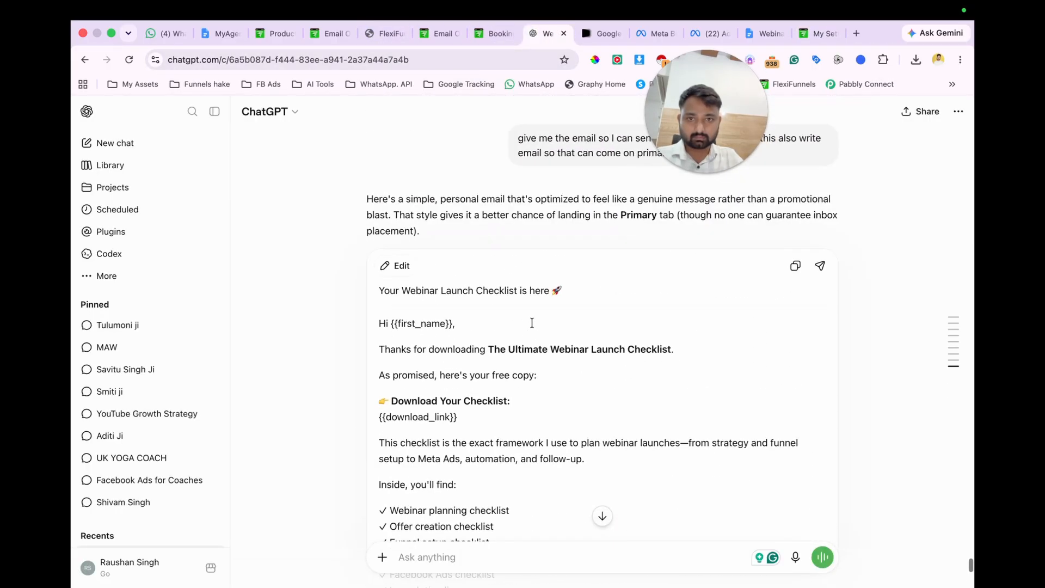
{"action": "scroll", "coordinate": [532, 322], "scroll_direction": "down", "scroll_amount": 10}
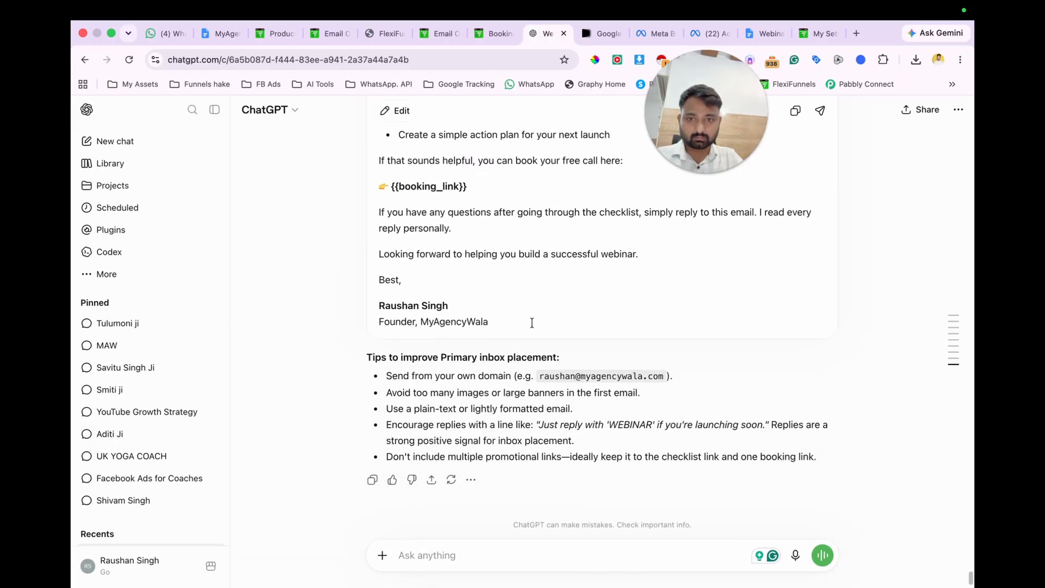
{"action": "scroll", "coordinate": [531, 322], "scroll_direction": "up", "scroll_amount": 5}
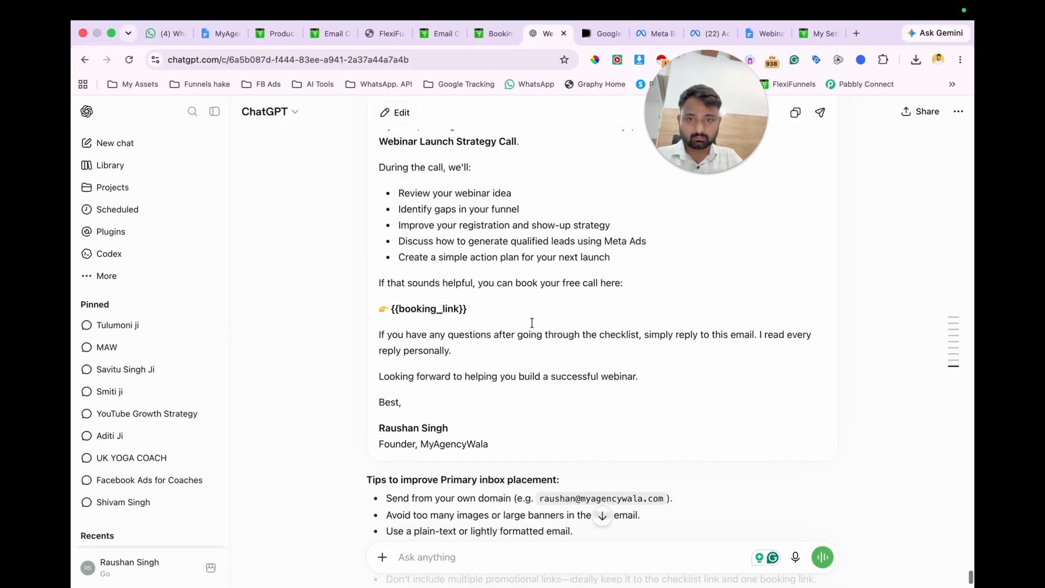
{"action": "scroll", "coordinate": [532, 323], "scroll_direction": "up", "scroll_amount": 15}
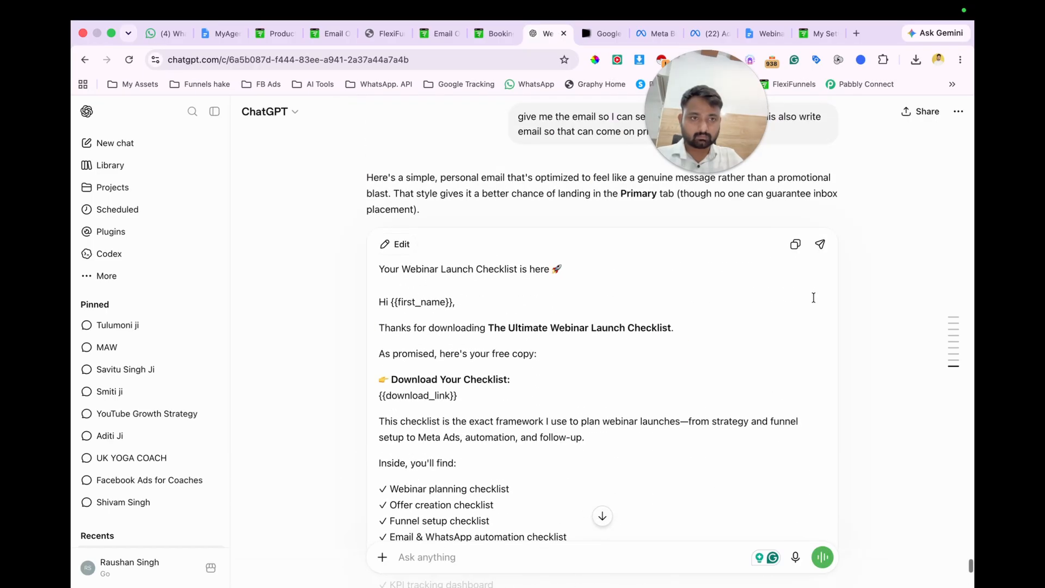
{"action": "left_click", "coordinate": [795, 245]}
Step: Switch to FlexiFunnels and paste the copied email into the digital asset's email content as plain text
{"action": "left_click", "coordinate": [819, 33]}
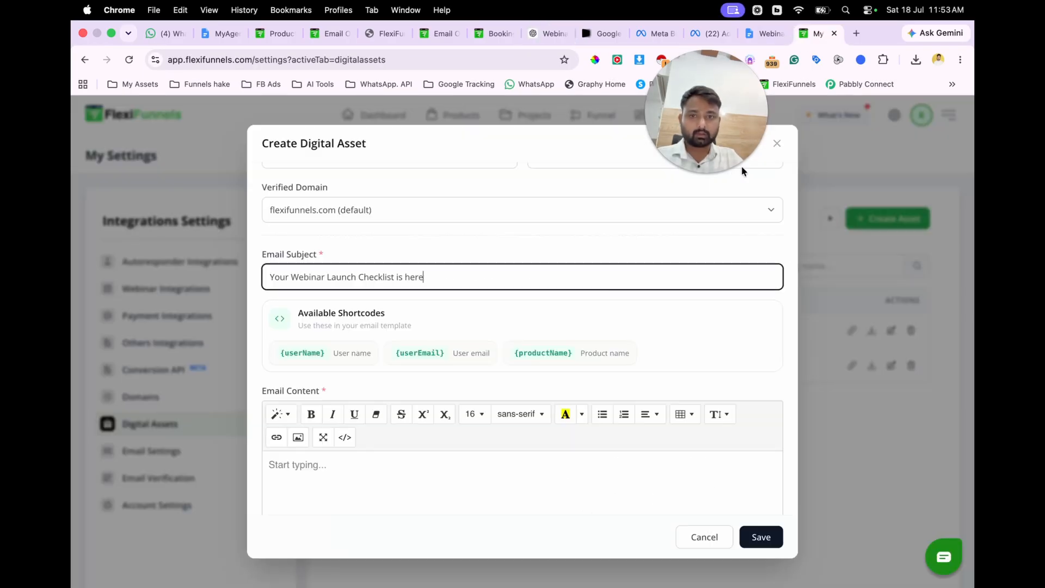
{"action": "left_click", "coordinate": [302, 466]}
{"action": "key", "text": "super+v"}
{"action": "scroll", "coordinate": [478, 422], "scroll_direction": "up", "scroll_amount": 5}
{"action": "scroll", "coordinate": [478, 421], "scroll_direction": "up", "scroll_amount": 5}
{"action": "scroll", "coordinate": [478, 421], "scroll_direction": "down", "scroll_amount": 2}
{"action": "key", "text": "super+z"}
{"action": "key", "text": "super+shift+v"}
{"action": "scroll", "coordinate": [385, 447], "scroll_direction": "up", "scroll_amount": 10}
{"action": "scroll", "coordinate": [385, 448], "scroll_direction": "down", "scroll_amount": 5}
{"action": "scroll", "coordinate": [385, 447], "scroll_direction": "down", "scroll_amount": 8}
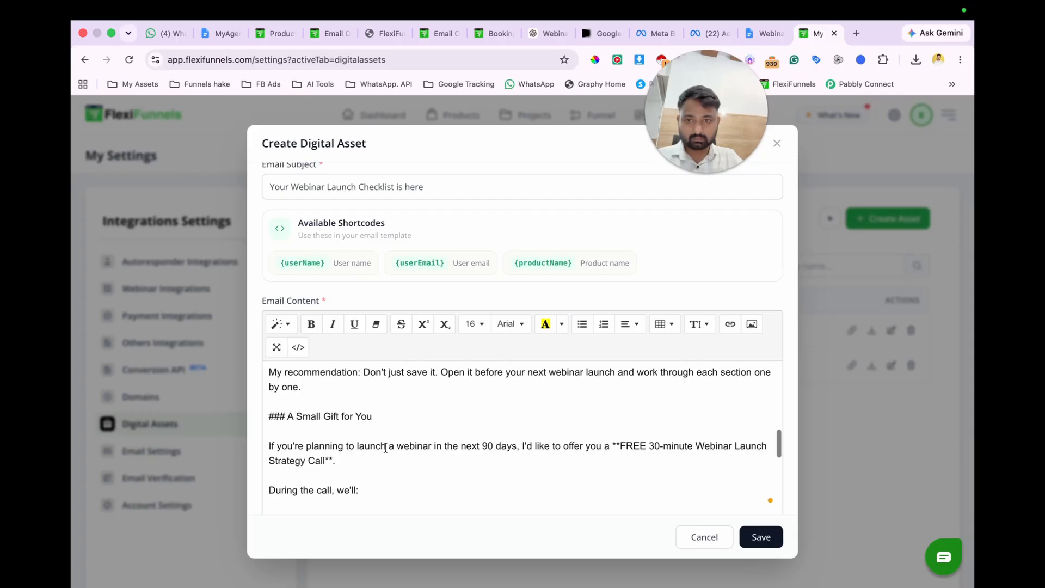
{"action": "scroll", "coordinate": [385, 447], "scroll_direction": "up", "scroll_amount": 15}
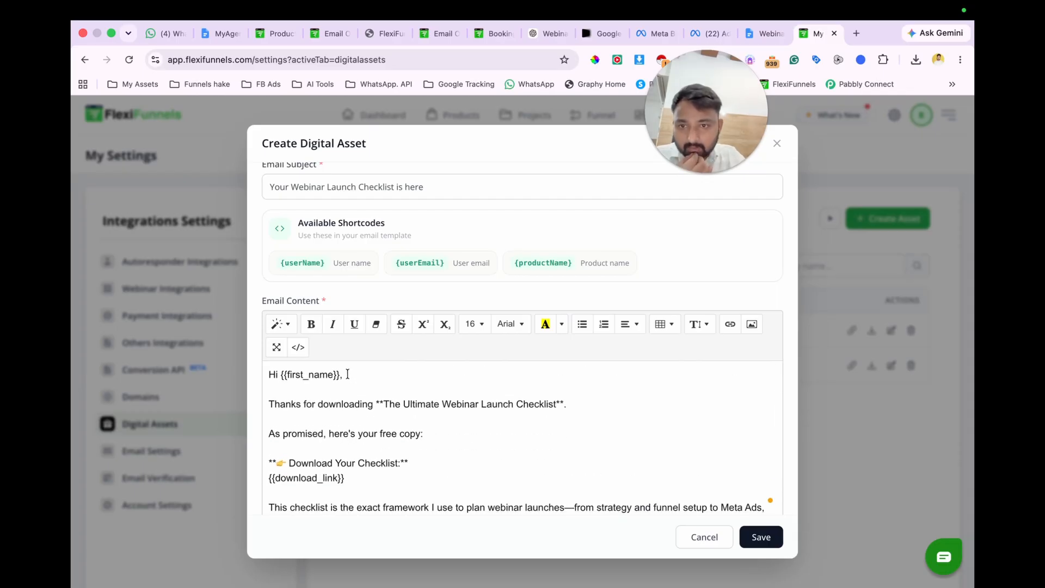
Step: Replace the {{first_name}} placeholder and its comma in the greeting with {username} and make it bold
{"action": "left_click", "coordinate": [347, 374]}
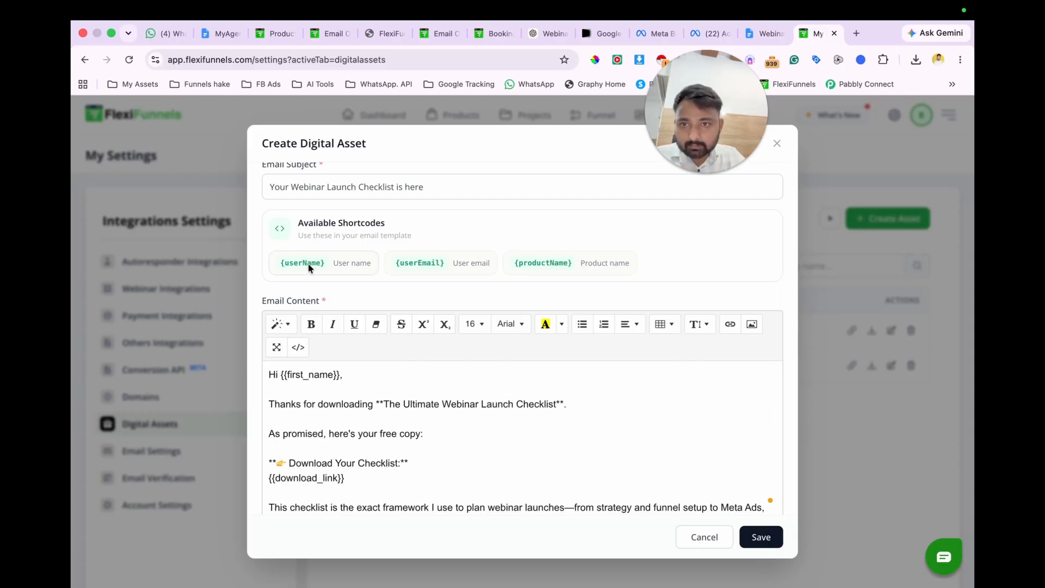
{"action": "left_click_drag", "start_coordinate": [351, 376], "coordinate": [281, 373]}
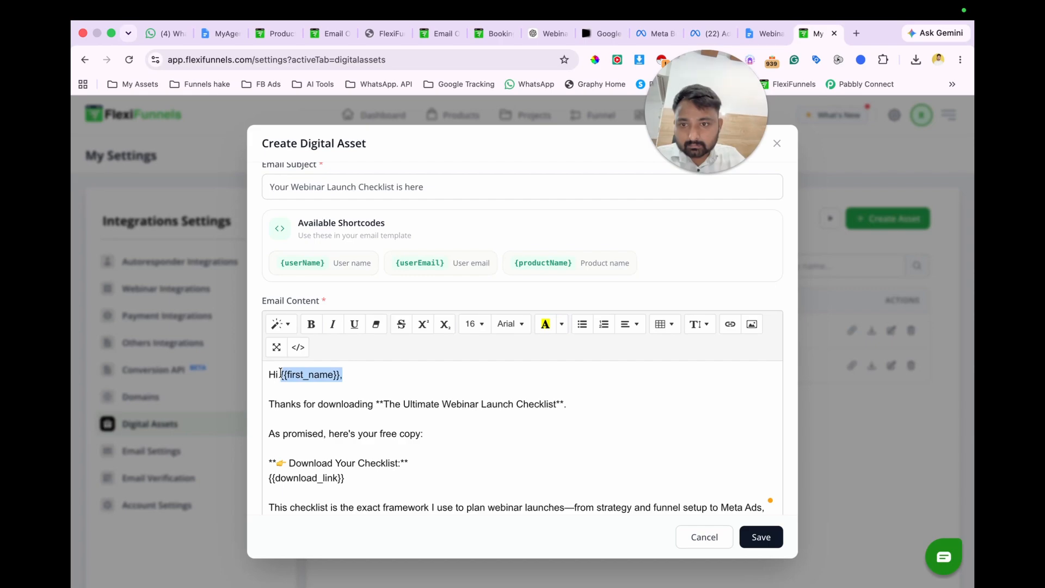
{"action": "key", "text": "BackSpace"}
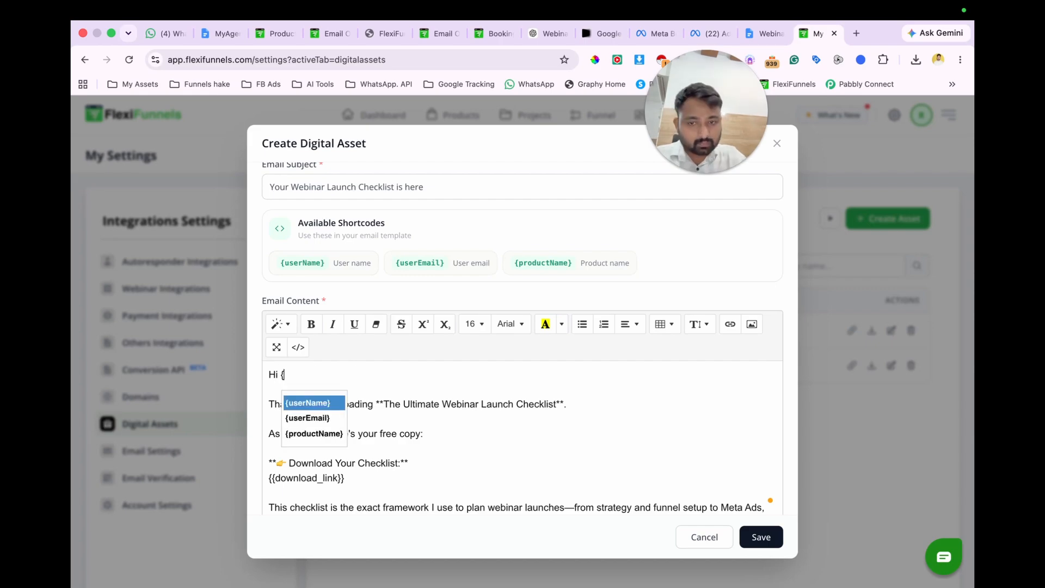
{"action": "key", "text": "Left"}
{"action": "type", "text": "usernam"}
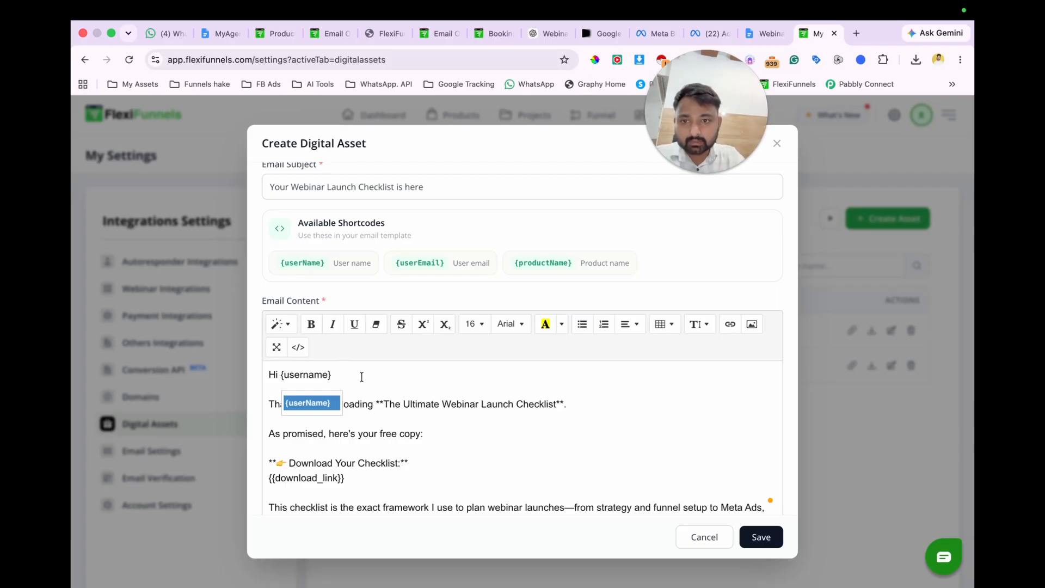
{"action": "left_click_drag", "start_coordinate": [306, 377], "coordinate": [283, 380]}
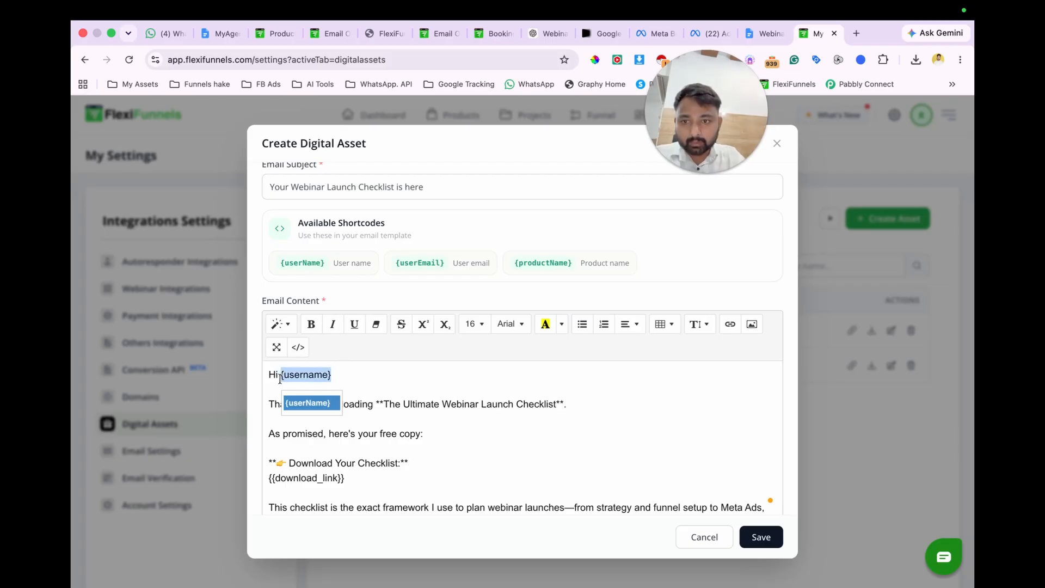
{"action": "key", "text": "ctrl+b"}
{"action": "left_click", "coordinate": [363, 371]}
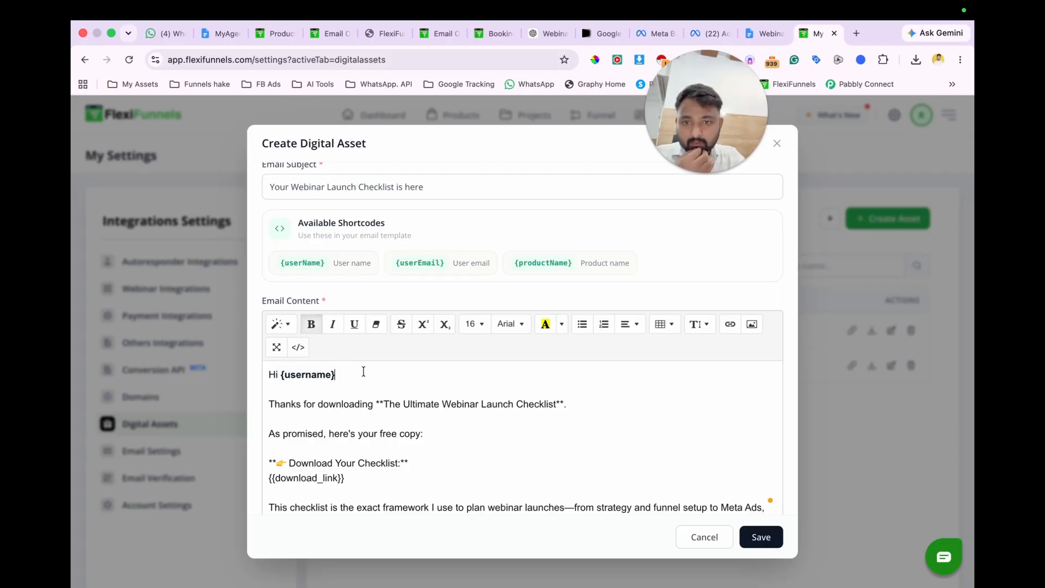
Step: Remove the asterisks around "The Ultimate Webinar Launch Checklist" in the thank-you line and make the title bold
{"action": "left_click", "coordinate": [381, 404]}
{"action": "key", "text": "BackSpace"}
{"action": "key", "text": "BackSpace"}
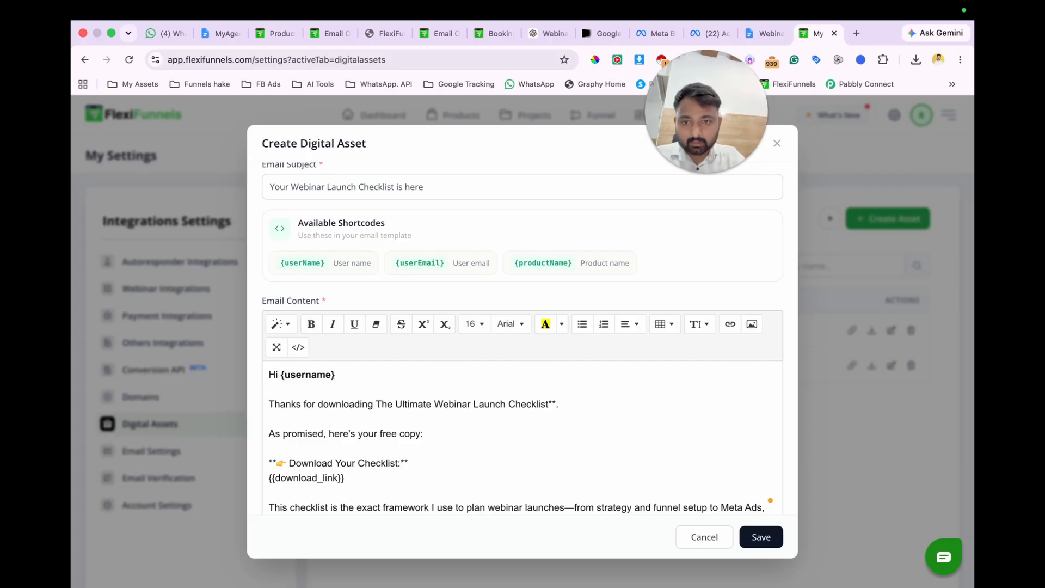
{"action": "left_click_drag", "start_coordinate": [376, 403], "coordinate": [547, 406]}
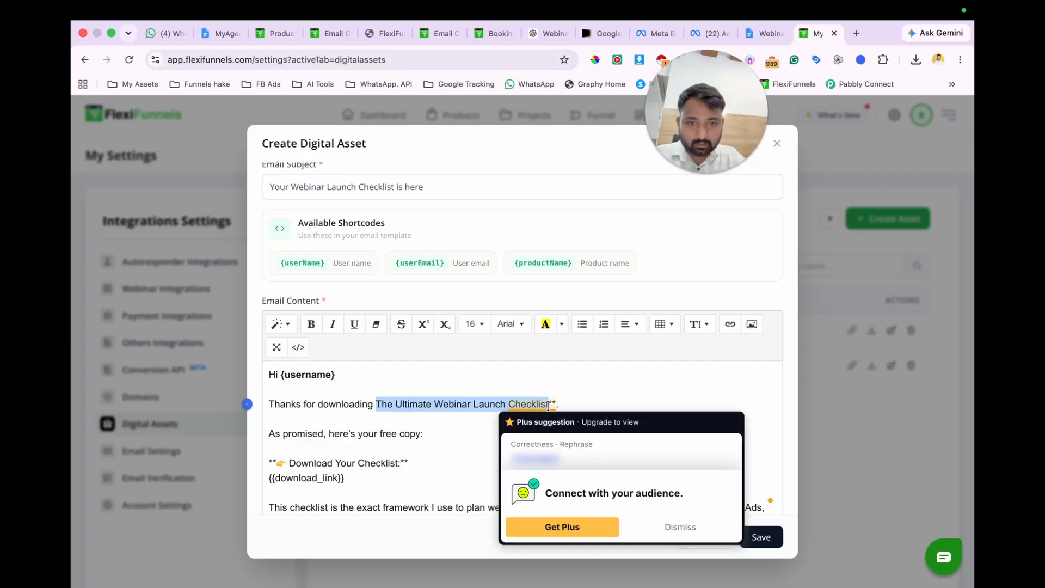
{"action": "key", "text": "ctrl+b"}
{"action": "left_click", "coordinate": [564, 404]}
{"action": "key", "text": "BackSpace"}
{"action": "key", "text": "Delete"}
Step: Remove the asterisks around the "Download Your Checklist:" line and make it bold
{"action": "scroll", "coordinate": [494, 416], "scroll_direction": "down", "scroll_amount": 1}
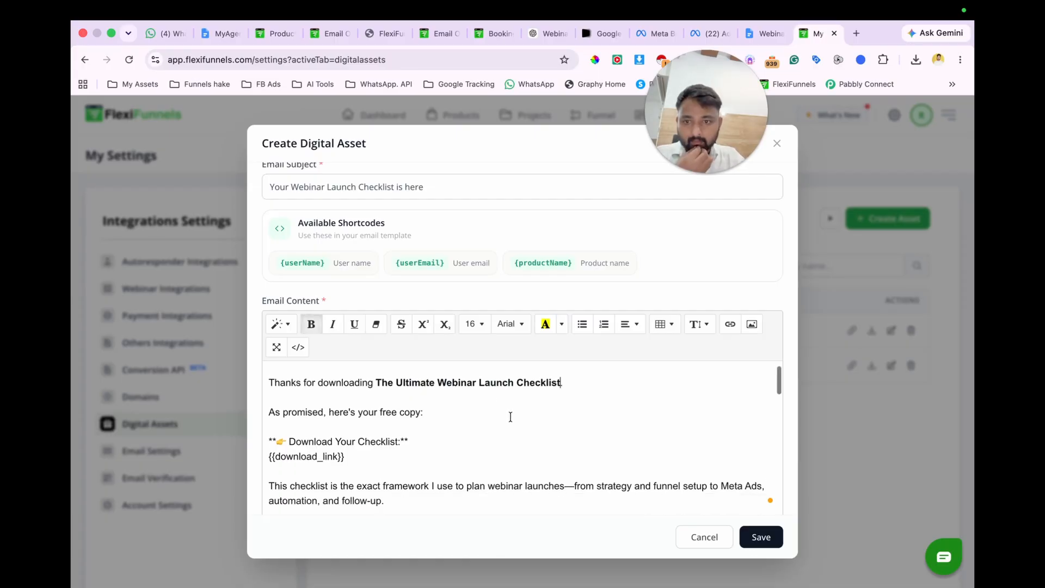
{"action": "left_click", "coordinate": [411, 441]}
{"action": "key", "text": "BackSpace"}
{"action": "key", "text": "BackSpace"}
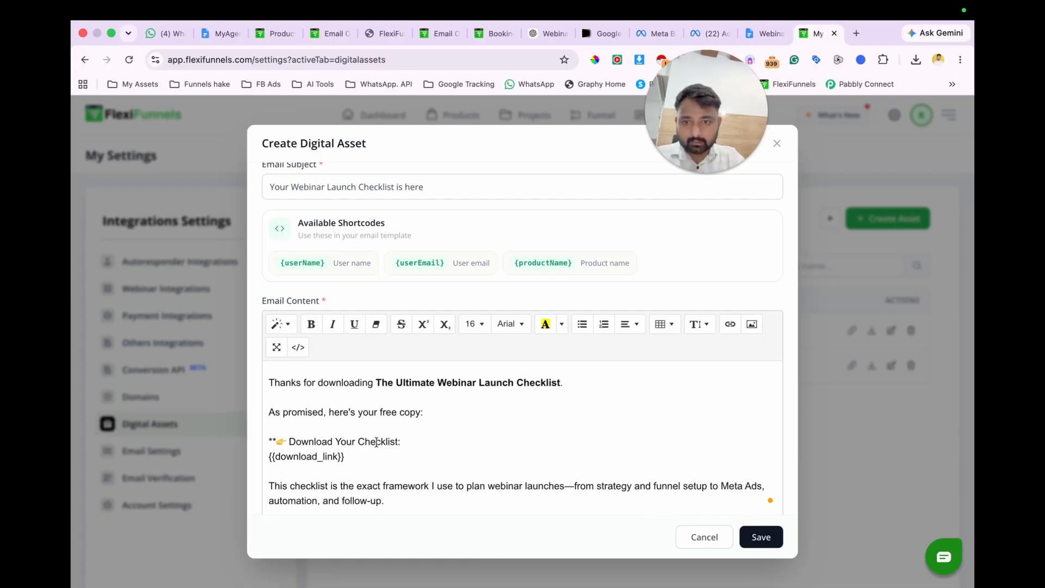
{"action": "left_click", "coordinate": [277, 441]}
{"action": "key", "text": "BackSpace"}
{"action": "key", "text": "BackSpace"}
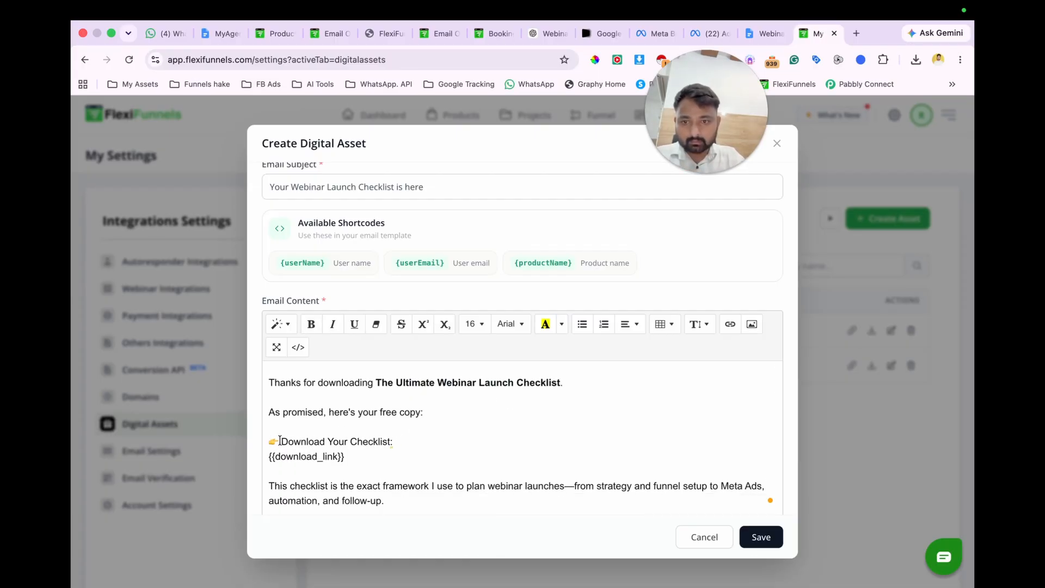
{"action": "left_click_drag", "start_coordinate": [399, 442], "coordinate": [267, 442]}
{"action": "key", "text": "ctrl+b"}
{"action": "left_click", "coordinate": [305, 456]}
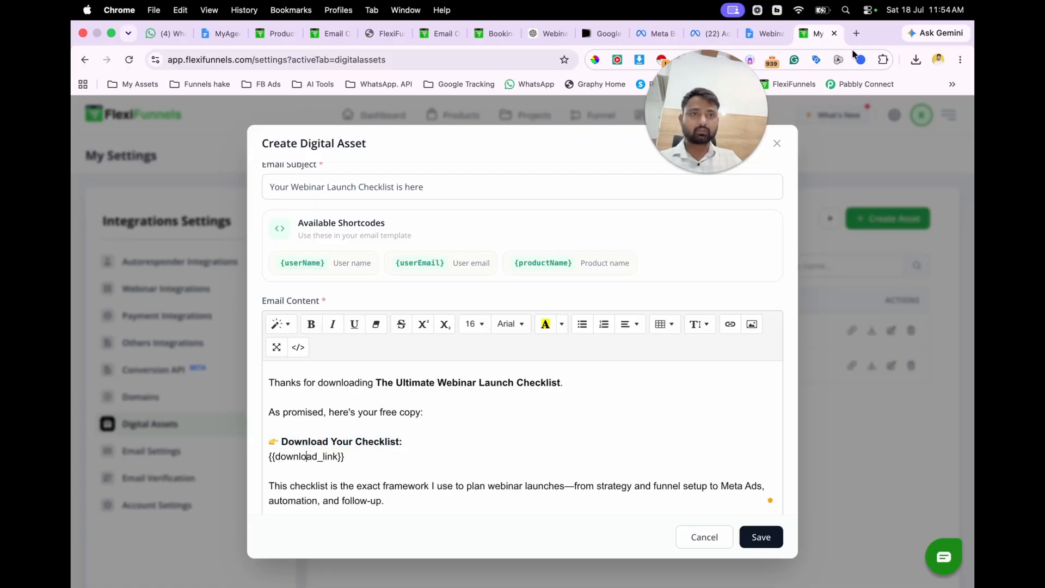
Step: Attach "Webinar Launch Checklist (A–Z).pdf" from the Downloads folder as the asset file
{"action": "scroll", "coordinate": [587, 389], "scroll_direction": "down", "scroll_amount": 15}
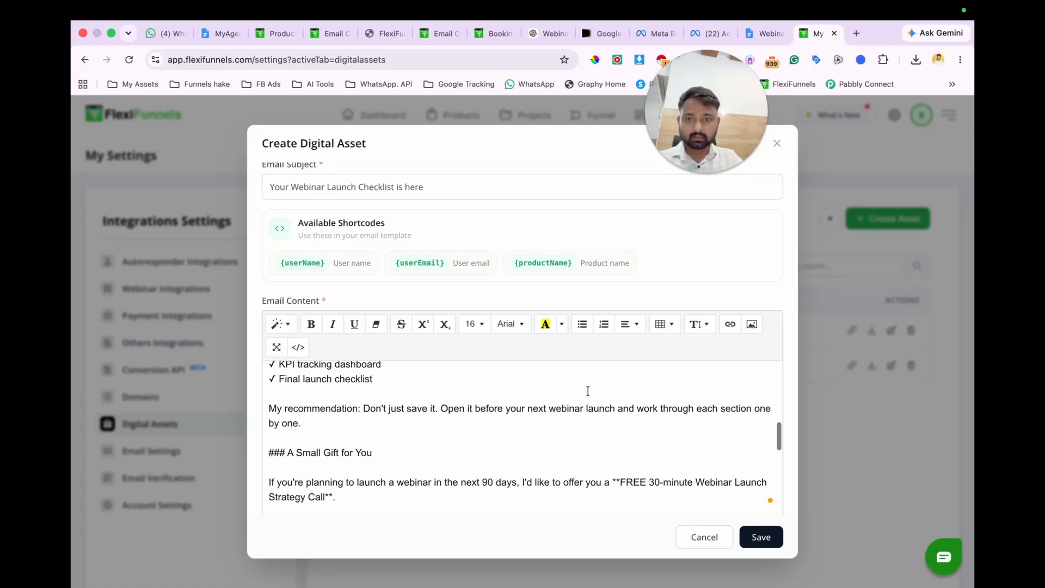
{"action": "left_click", "coordinate": [759, 472]}
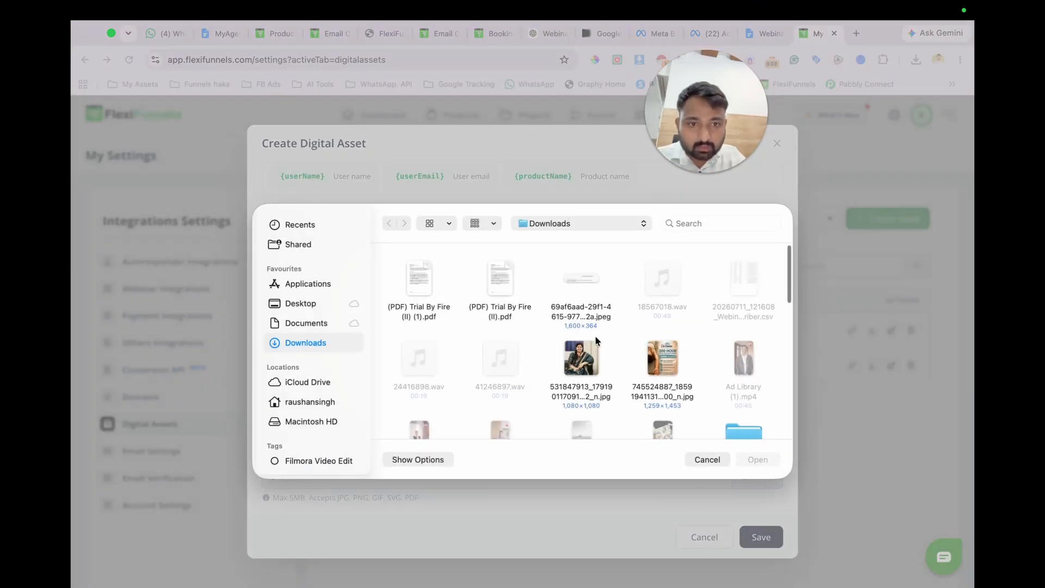
{"action": "scroll", "coordinate": [662, 336], "scroll_direction": "down", "scroll_amount": 15}
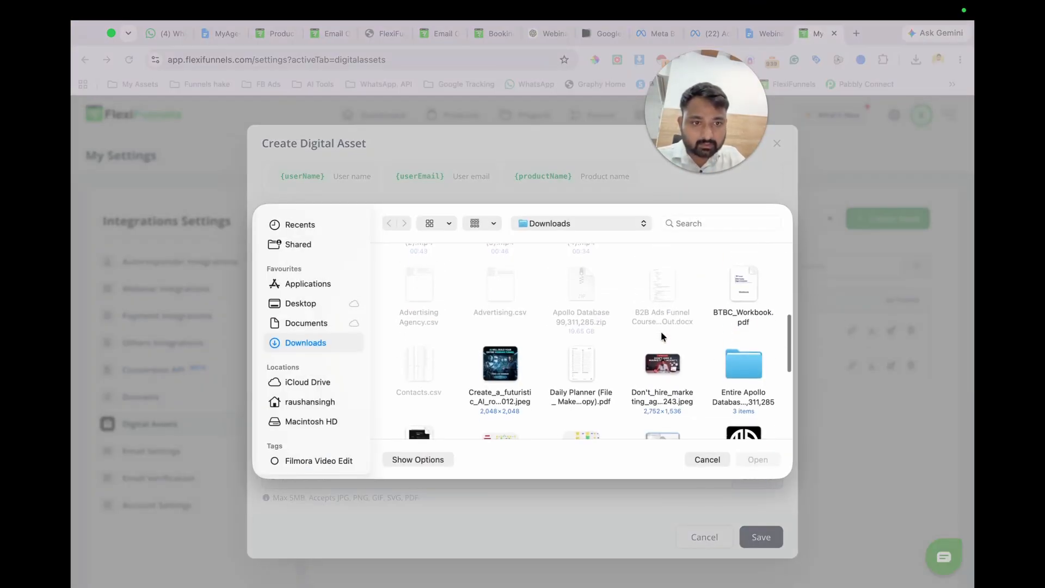
{"action": "scroll", "coordinate": [660, 331], "scroll_direction": "down", "scroll_amount": 2}
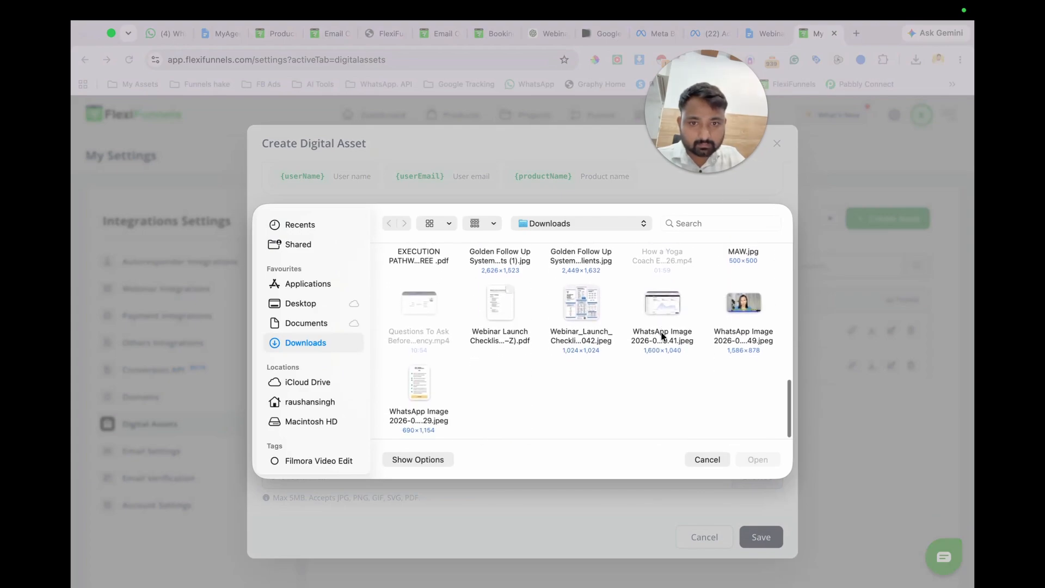
{"action": "left_click", "coordinate": [501, 300]}
{"action": "double_click", "coordinate": [501, 299]}
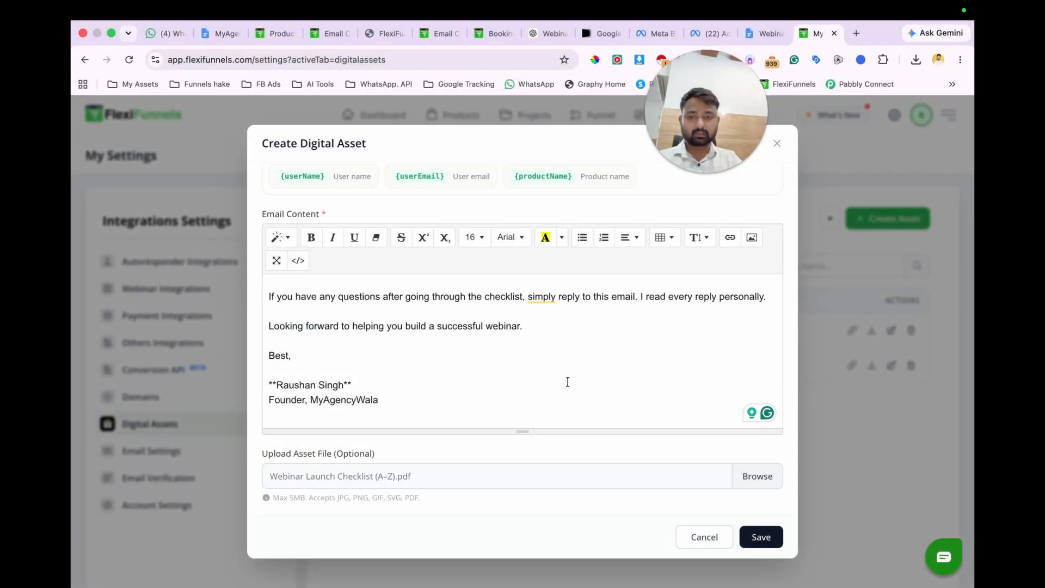
Step: Remove the asterisks around the founder's name and the blank line above it, and make the email signature bold
{"action": "left_click", "coordinate": [358, 384]}
{"action": "key", "text": "BackSpace"}
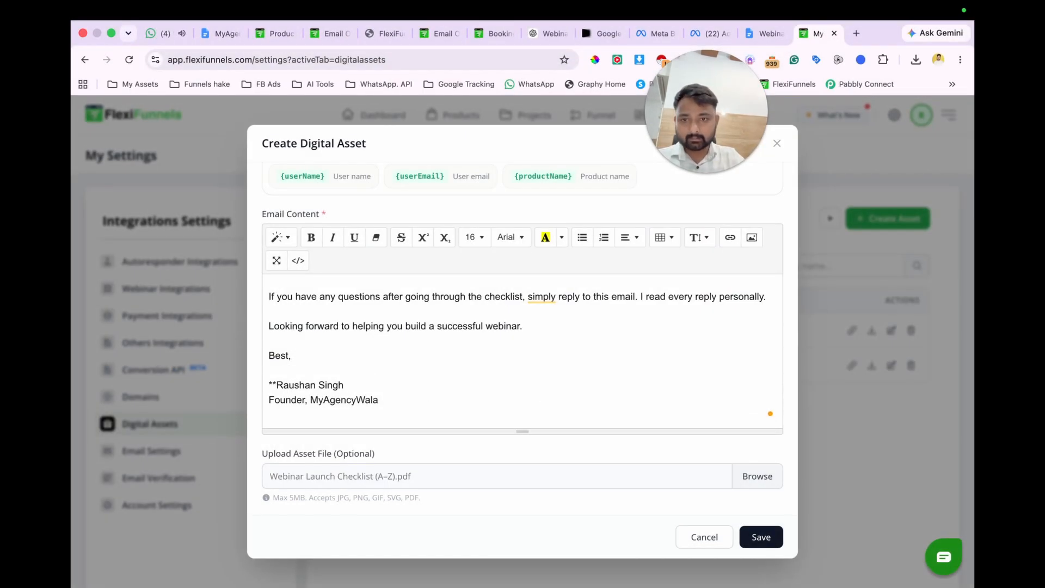
{"action": "left_click", "coordinate": [278, 385]}
{"action": "key", "text": "BackSpace"}
{"action": "key", "text": "BackSpace"}
{"action": "key", "text": "BackSpace"}
{"action": "left_click_drag", "start_coordinate": [387, 403], "coordinate": [269, 385]}
{"action": "key", "text": "ctrl+b"}
{"action": "left_click", "coordinate": [359, 382]}
Step: Remove the asterisks around the {{booking_link}} line in the email content
{"action": "scroll", "coordinate": [360, 383], "scroll_direction": "up", "scroll_amount": 1}
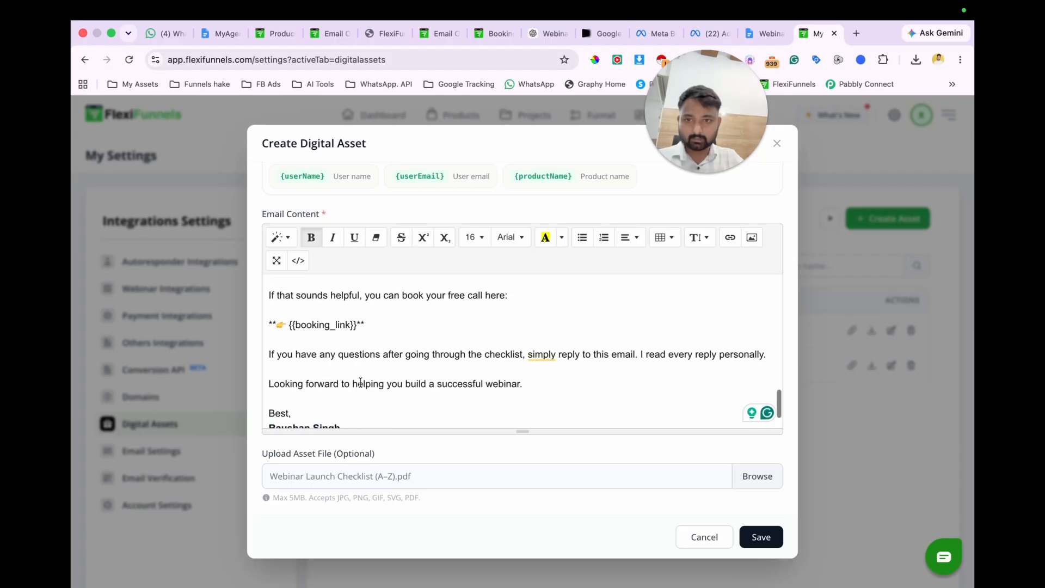
{"action": "left_click", "coordinate": [373, 327]}
{"action": "key", "text": "BackSpace"}
{"action": "key", "text": "BackSpace"}
{"action": "left_click", "coordinate": [274, 327]}
{"action": "key", "text": "BackSpace"}
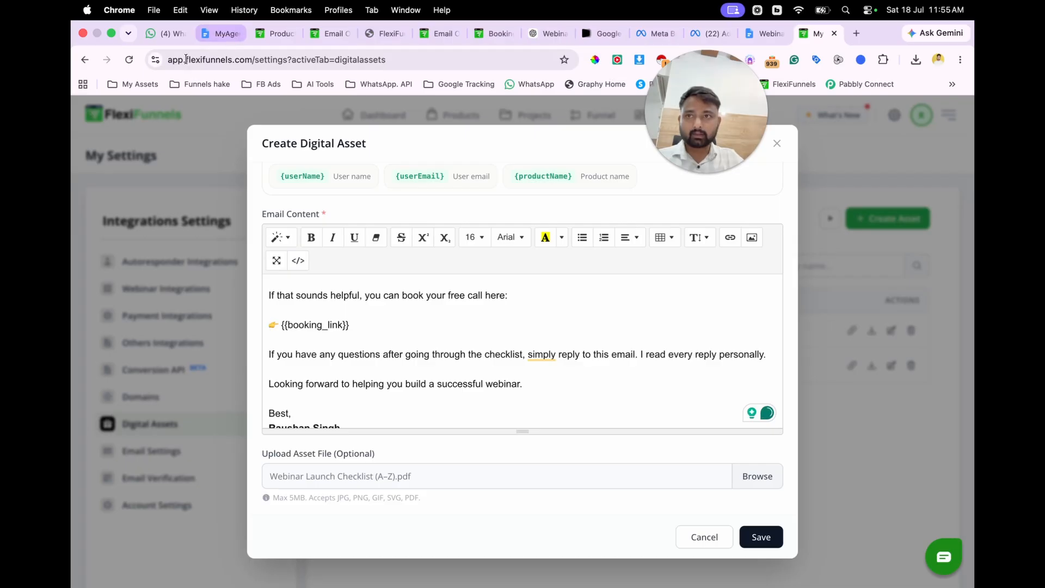
Step: Open the Cal.com event types, copy the link of the 60-minute strategy call (/myagencywala/book-now), and return to the FlexiFunnels digital assets
{"action": "left_click", "coordinate": [131, 86]}
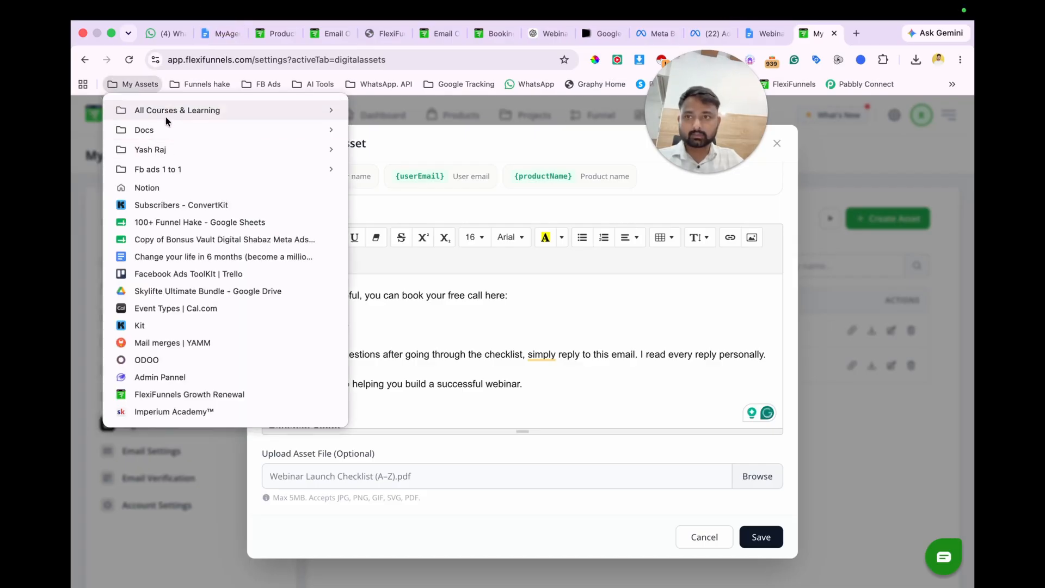
{"action": "left_click", "coordinate": [192, 308]}
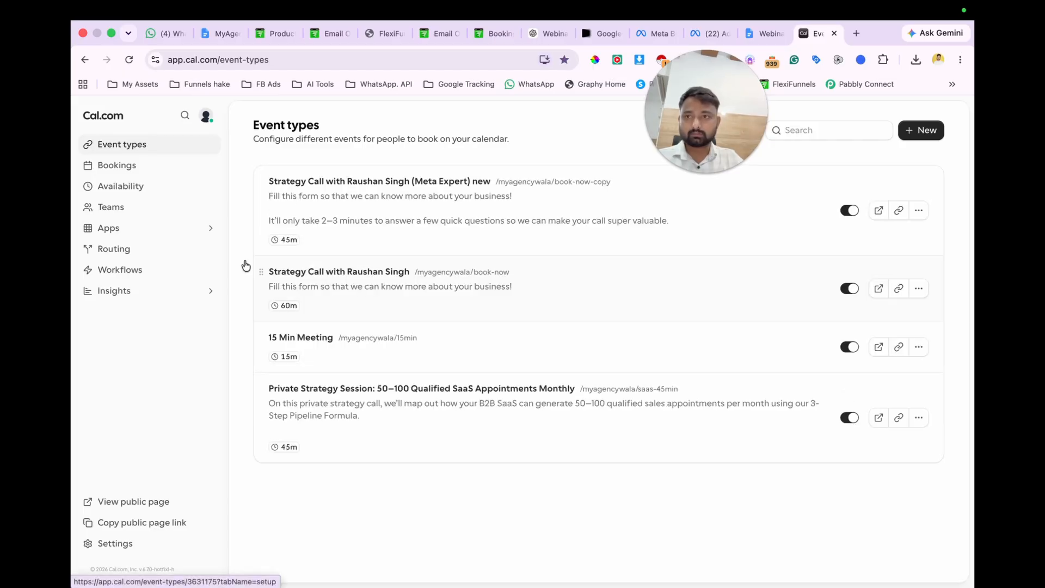
{"action": "left_click", "coordinate": [899, 289]}
{"action": "scroll", "coordinate": [502, 324], "scroll_direction": "left", "scroll_amount": 5}
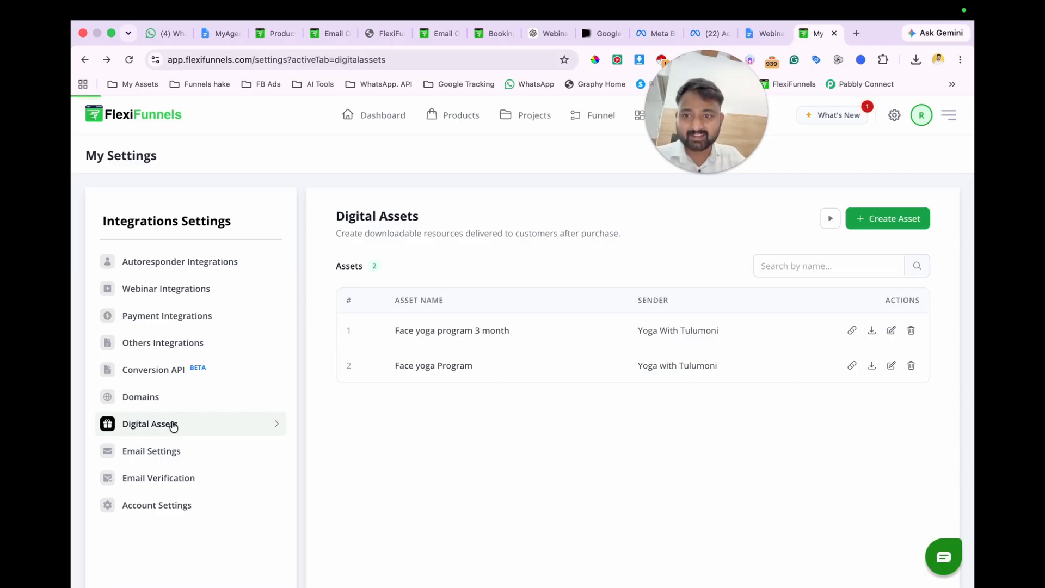
Step: Open the copied booking page cal.com/myagencywala/book-now in a new tab and return to the FlexiFunnels digital assets
{"action": "left_click", "coordinate": [853, 34]}
{"action": "key", "text": "super+v"}
{"action": "key", "text": "Return"}
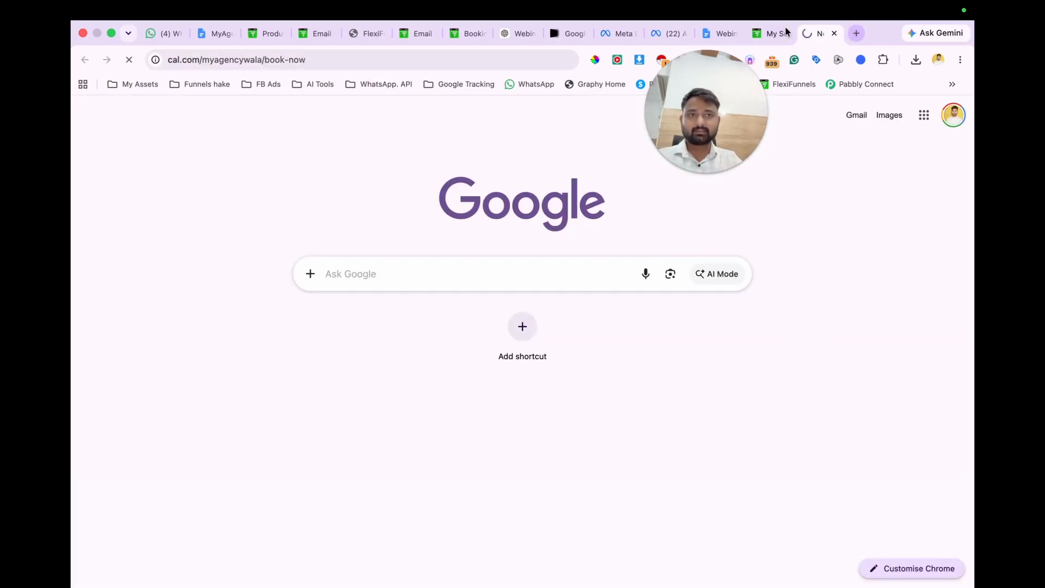
{"action": "left_click", "coordinate": [764, 33]}
Step: Create a new digital asset and name it "FREE Webinar Launch Checklist", copying the name from the lead magnet document in Google Docs
{"action": "left_click", "coordinate": [894, 228]}
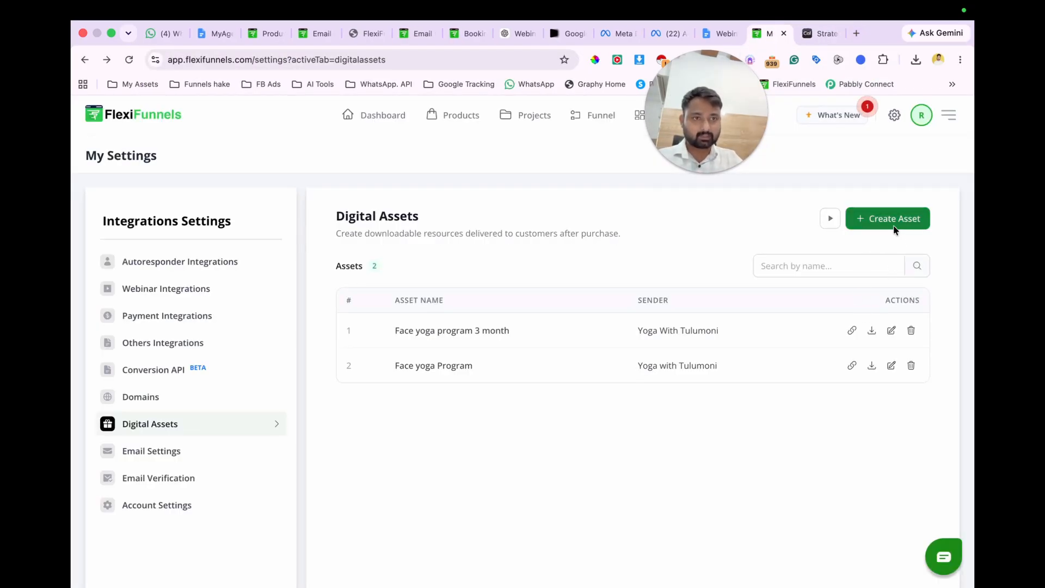
{"action": "left_click", "coordinate": [422, 198]}
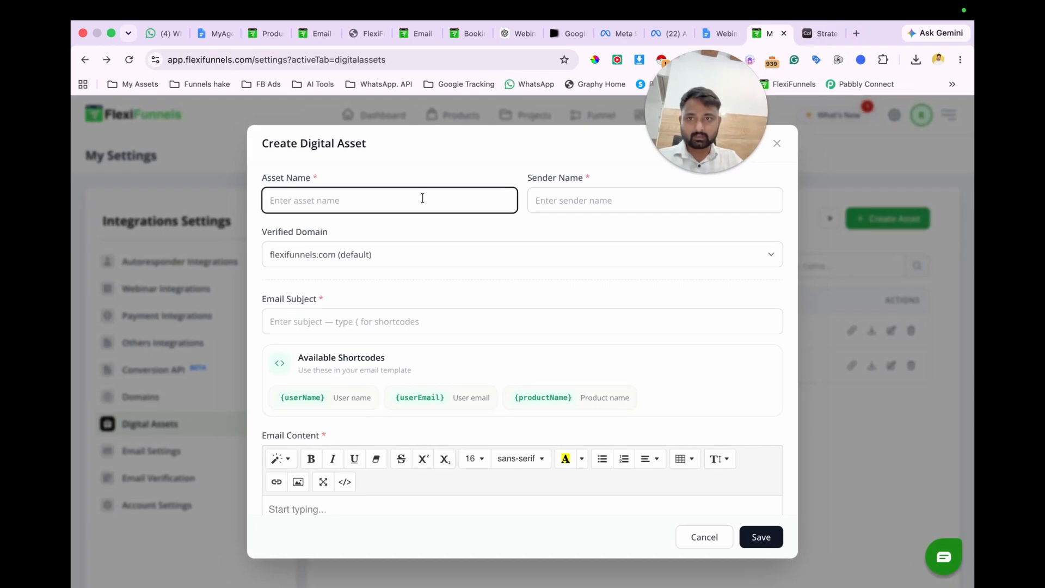
{"action": "left_click", "coordinate": [215, 33]}
{"action": "right_click", "coordinate": [440, 367]}
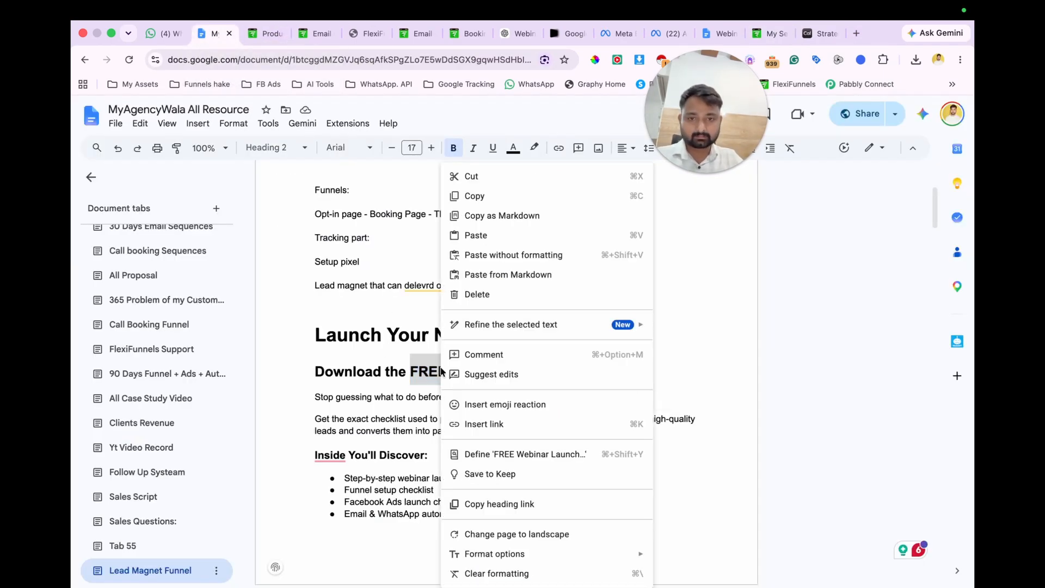
{"action": "left_click", "coordinate": [478, 195]}
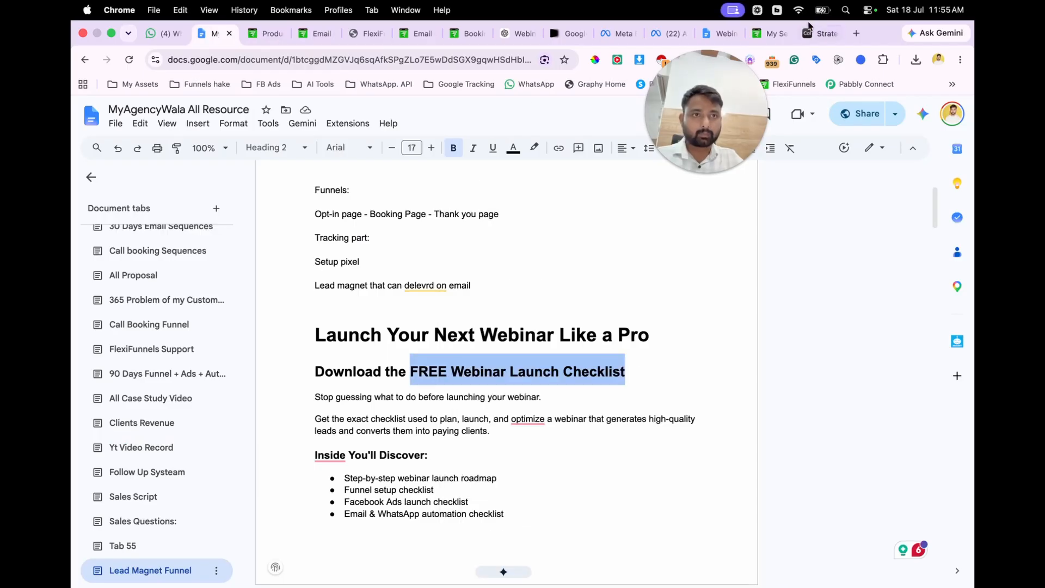
{"action": "left_click", "coordinate": [768, 33]}
{"action": "key", "text": "super+v"}
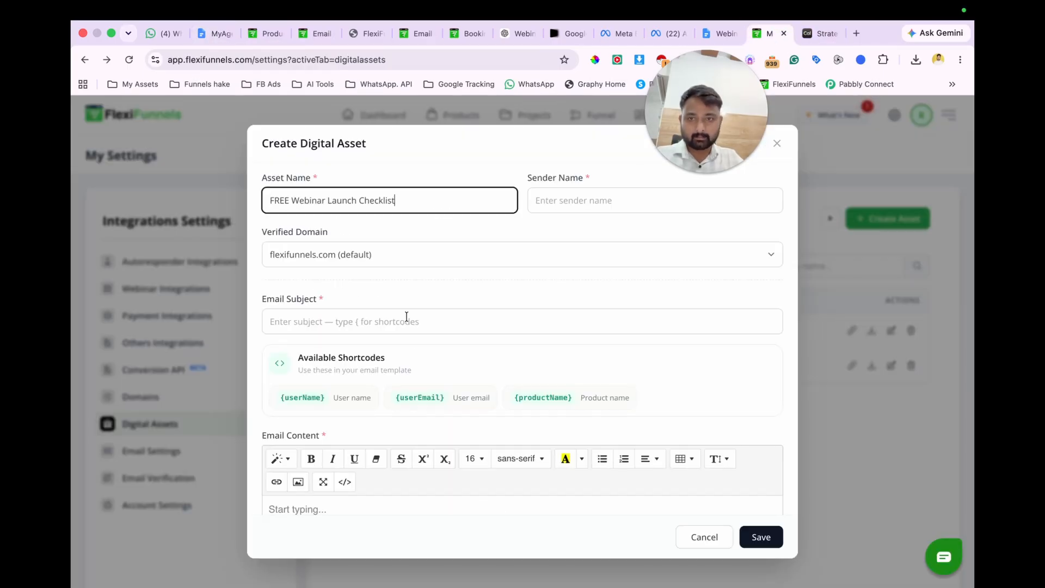
Step: Enter the sender's name and set the email subject to "Your Webinar Launch Checklist is here", copied from the ChatGPT email draft
{"action": "left_click", "coordinate": [576, 190]}
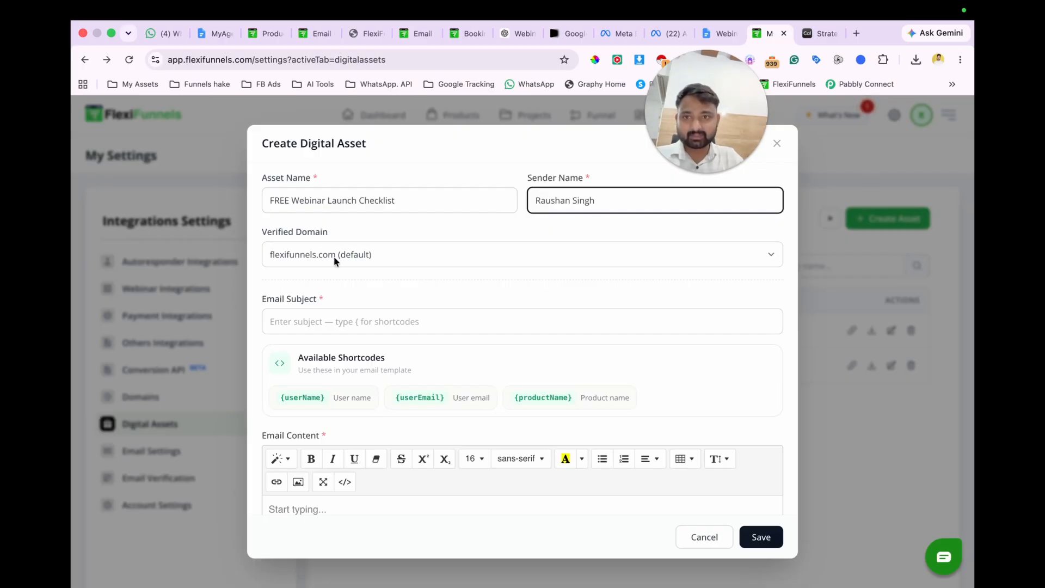
{"action": "left_click", "coordinate": [324, 321]}
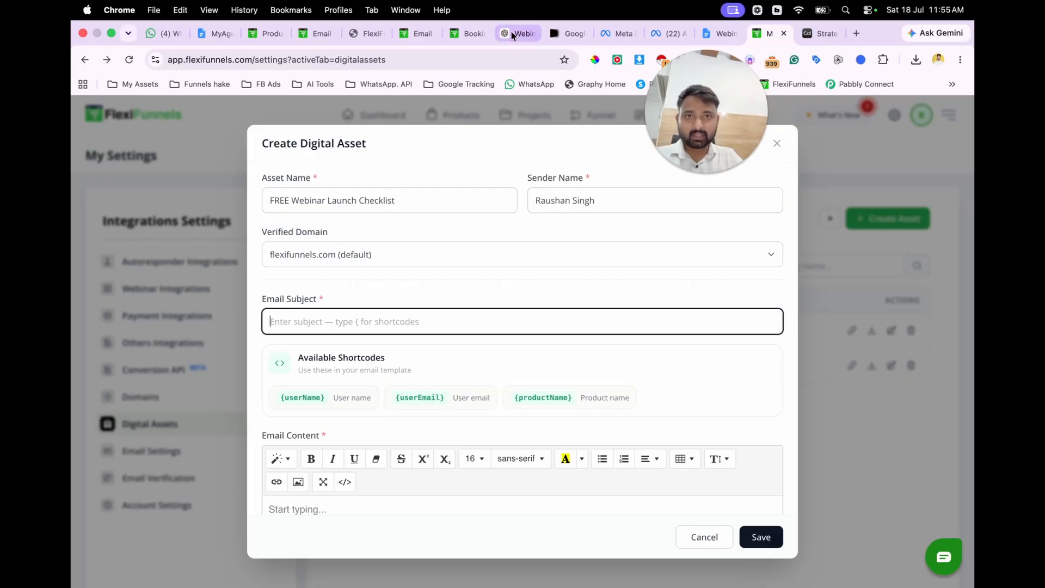
{"action": "left_click", "coordinate": [512, 35]}
{"action": "scroll", "coordinate": [393, 360], "scroll_direction": "up", "scroll_amount": 2}
{"action": "left_click_drag", "start_coordinate": [380, 359], "coordinate": [544, 354]}
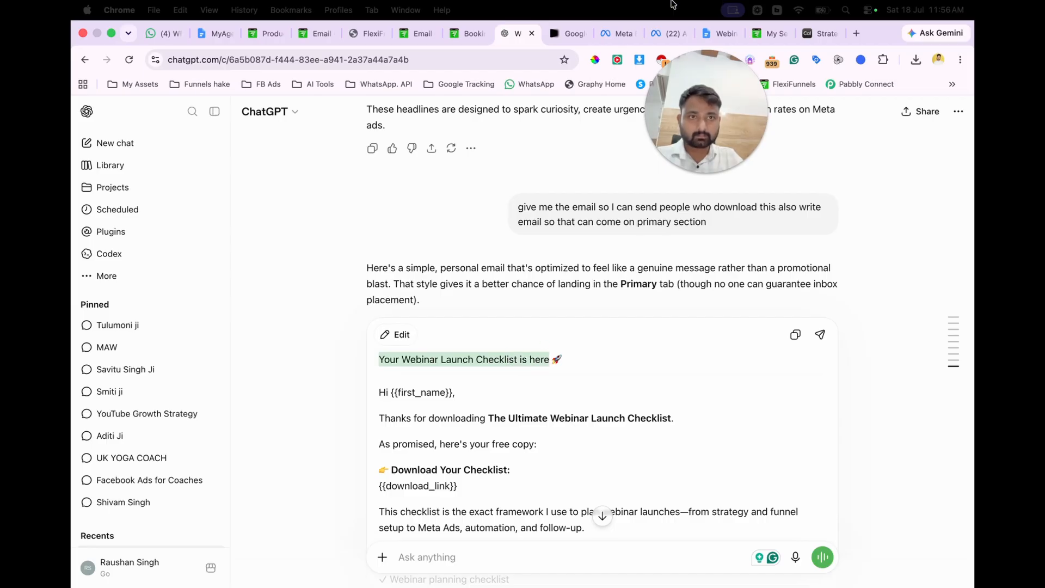
{"action": "left_click", "coordinate": [757, 37]}
{"action": "key", "text": "ctrl+v"}
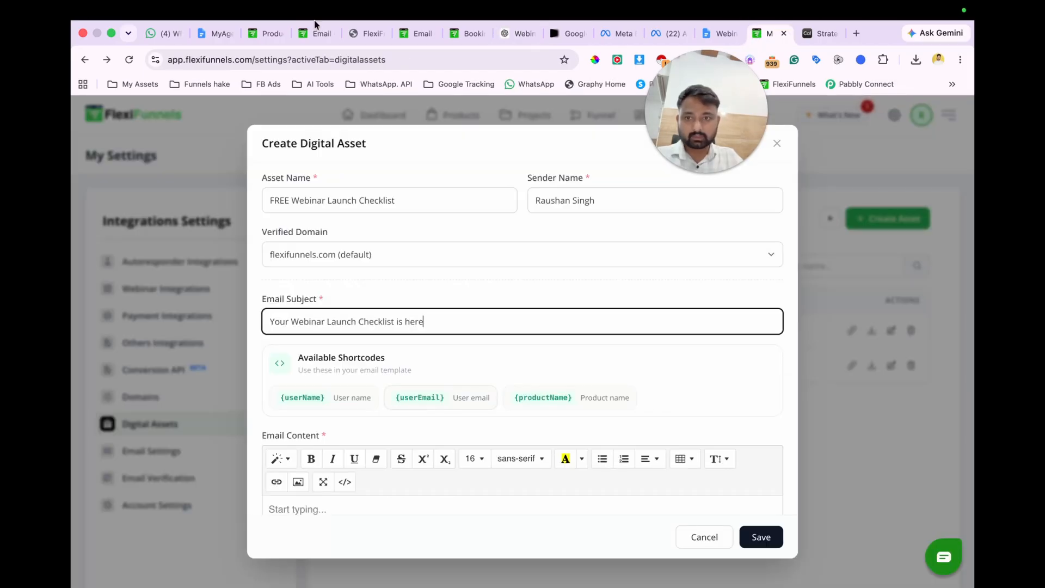
Step: Close the WhatsApp tab, copy the email body from greeting to signature in ChatGPT, and return to the asset's empty email content
{"action": "left_click", "coordinate": [161, 35]}
{"action": "key", "text": "super+w"}
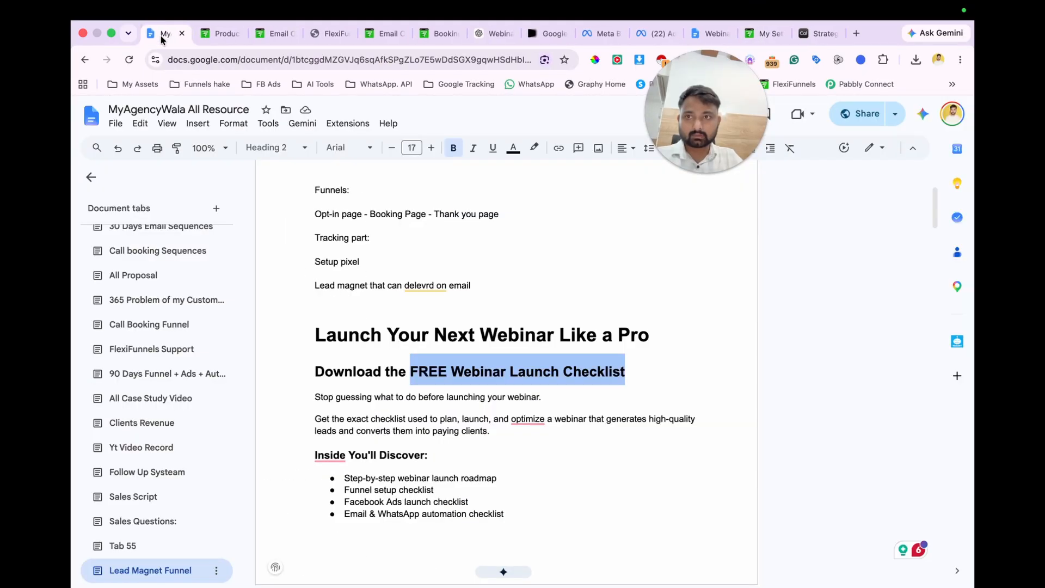
{"action": "left_click", "coordinate": [484, 34]}
{"action": "scroll", "coordinate": [403, 397], "scroll_direction": "down", "scroll_amount": 2}
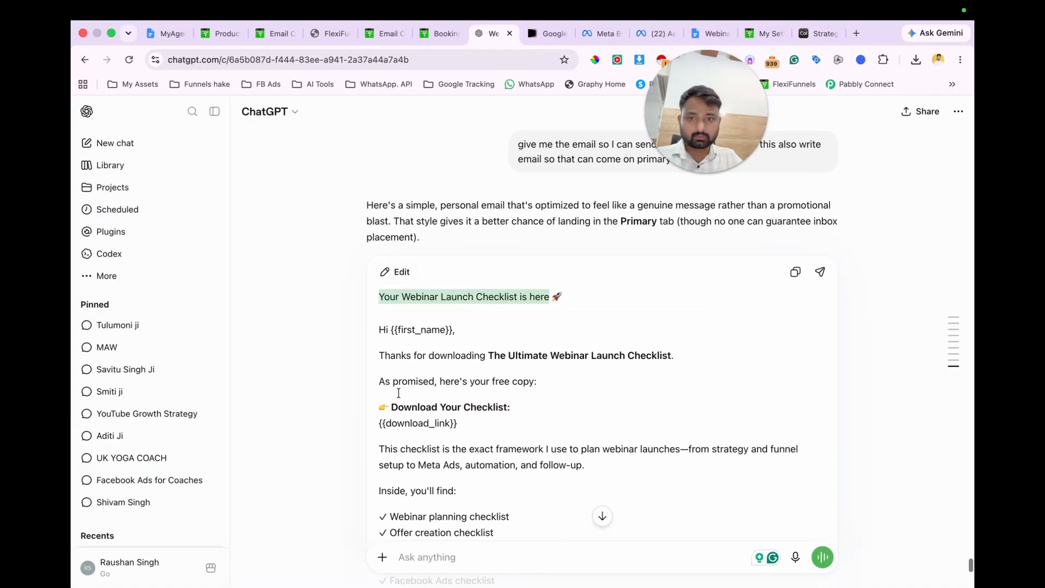
{"action": "left_click_drag", "start_coordinate": [378, 329], "coordinate": [506, 583]}
{"action": "scroll", "coordinate": [521, 480], "scroll_direction": "down", "scroll_amount": 5}
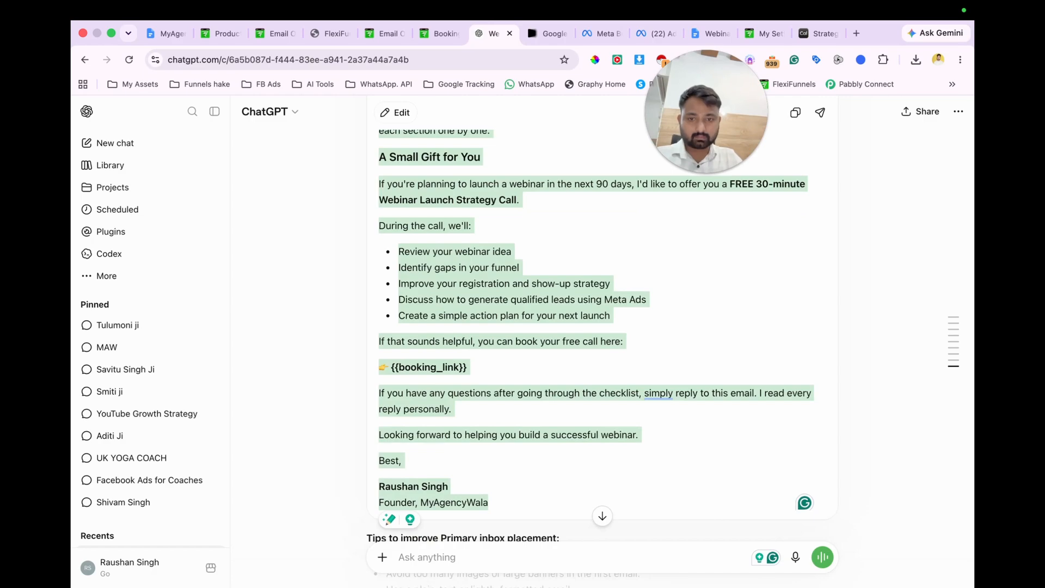
{"action": "left_click", "coordinate": [762, 35]}
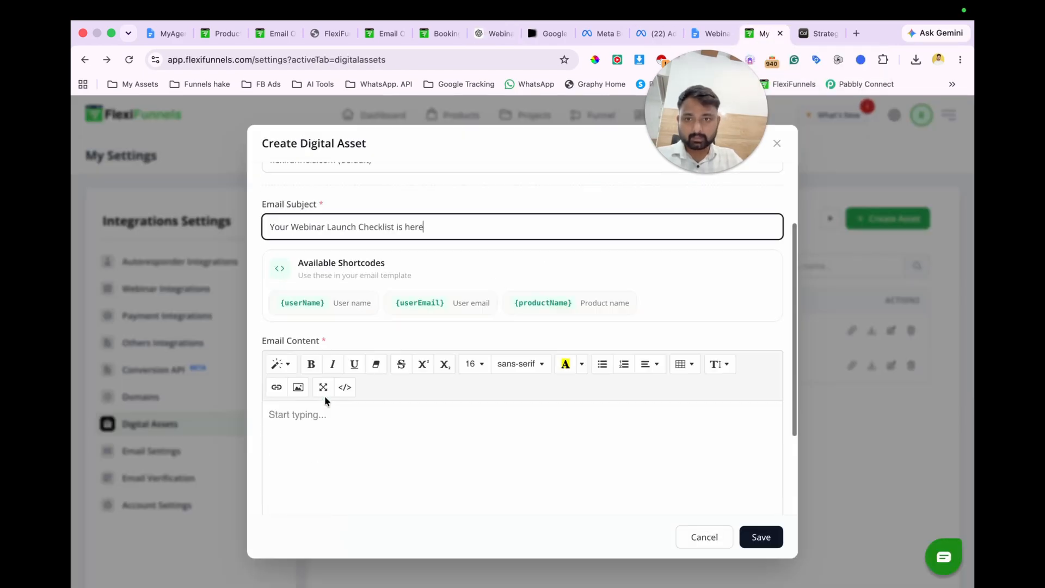
{"action": "scroll", "coordinate": [315, 395], "scroll_direction": "down", "scroll_amount": 2}
{"action": "left_click", "coordinate": [300, 374]}
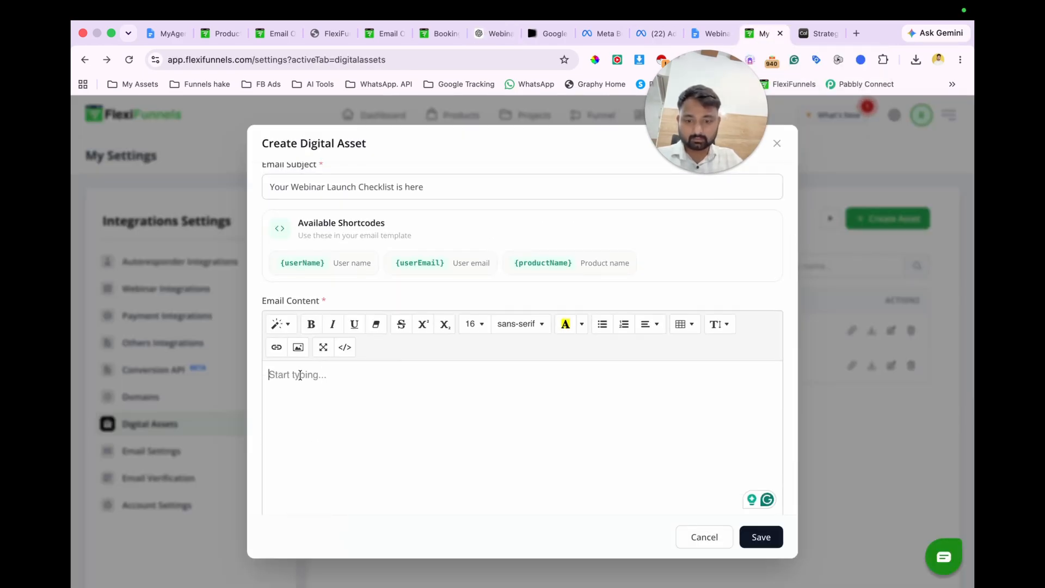
{"action": "key", "text": "ctrl+v"}
{"action": "scroll", "coordinate": [364, 406], "scroll_direction": "up", "scroll_amount": 3}
{"action": "scroll", "coordinate": [365, 406], "scroll_direction": "up", "scroll_amount": 5}
{"action": "key", "text": "super+z"}
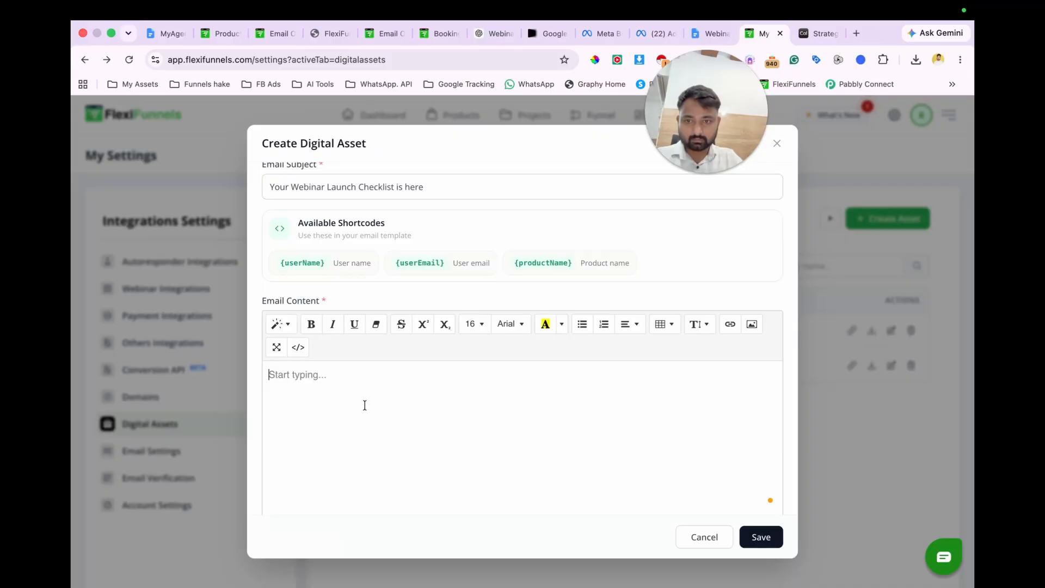
{"action": "key", "text": "super+shift+v"}
{"action": "scroll", "coordinate": [398, 422], "scroll_direction": "up", "scroll_amount": 8}
{"action": "scroll", "coordinate": [397, 422], "scroll_direction": "down", "scroll_amount": 5}
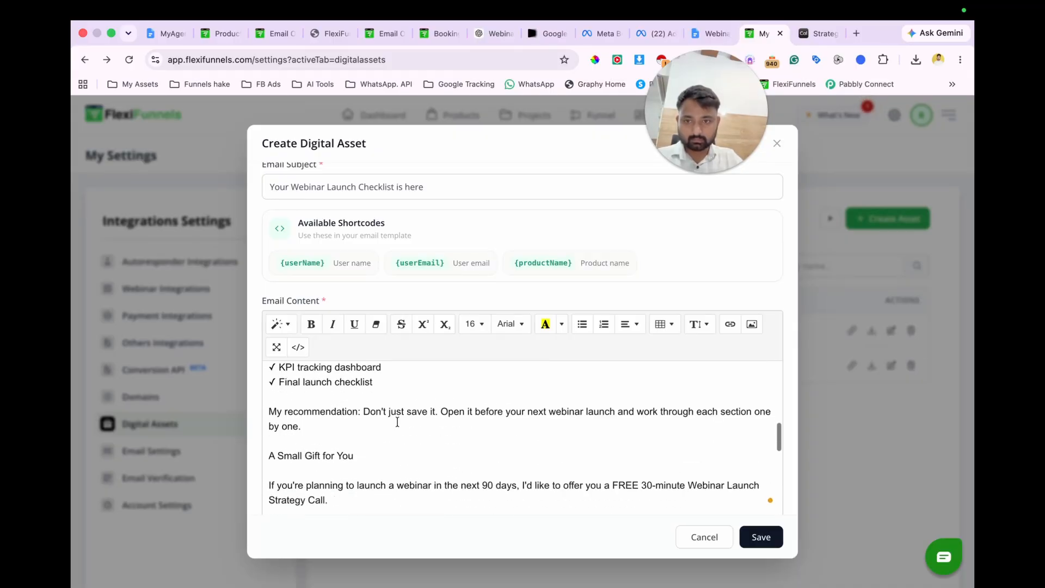
{"action": "key", "text": "super+z"}
Step: Paste the copied email body with its formatting into the email content and add a blank line below the greeting
{"action": "key", "text": "super+v"}
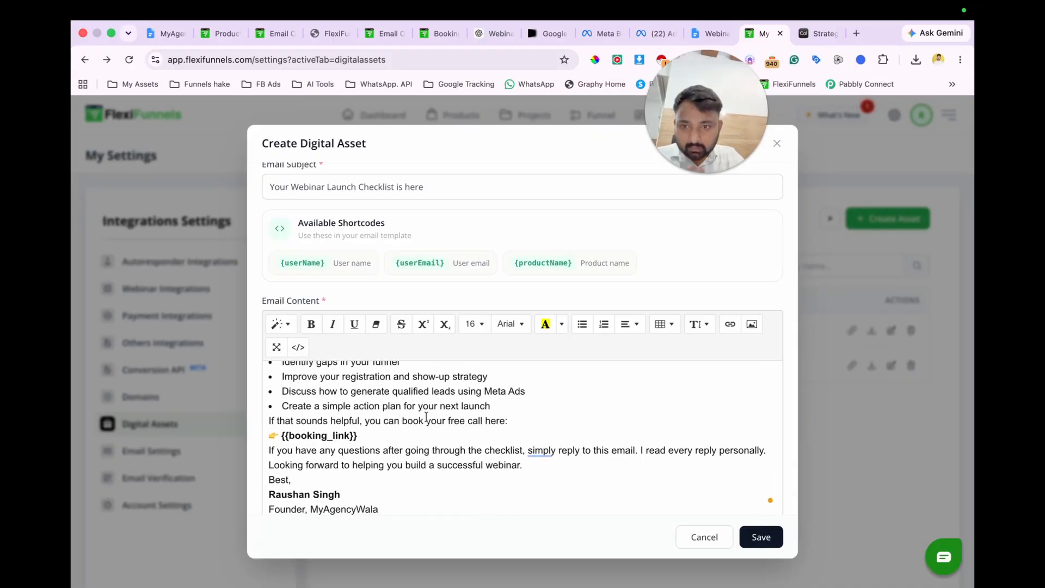
{"action": "scroll", "coordinate": [381, 408], "scroll_direction": "up", "scroll_amount": 10}
{"action": "left_click", "coordinate": [350, 378]}
{"action": "key", "text": "Return"}
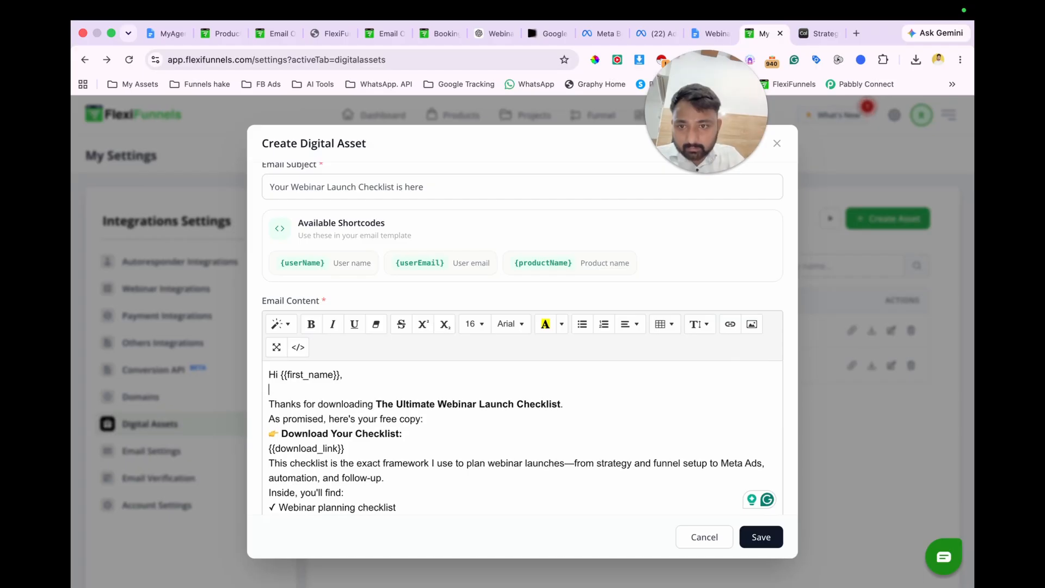
Step: Replace the {{first_name}} placeholder in the greeting with the {userName} shortcode and make it bold
{"action": "left_click_drag", "start_coordinate": [294, 372], "coordinate": [288, 373]}
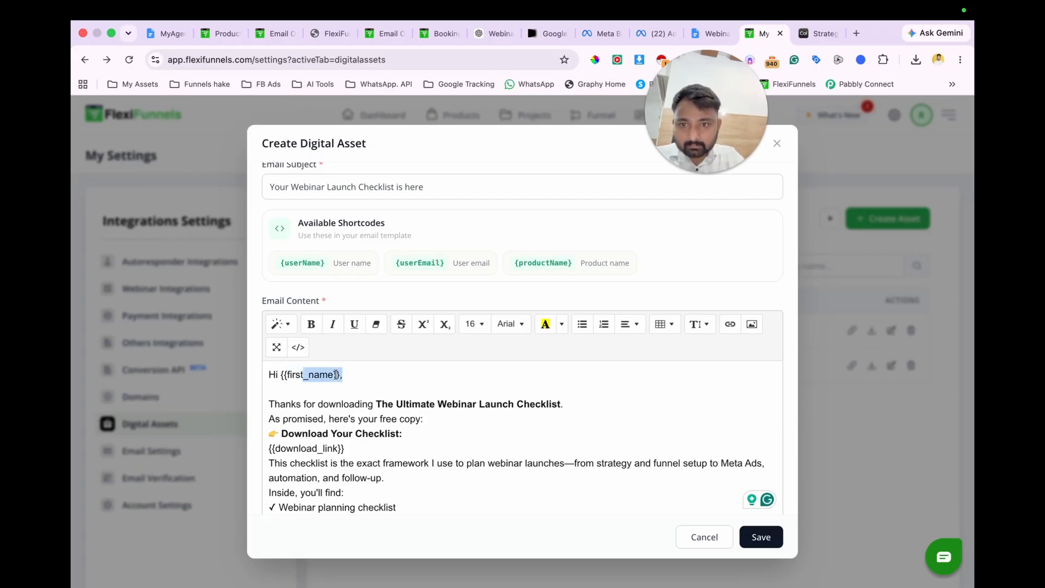
{"action": "left_click_drag", "start_coordinate": [336, 374], "coordinate": [284, 375]}
{"action": "key", "text": "BackSpace"}
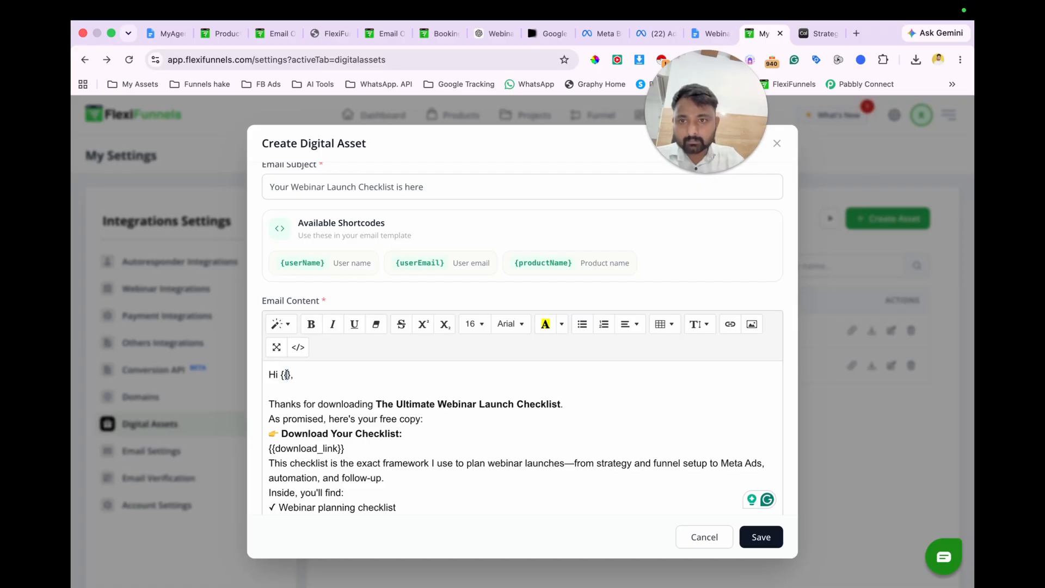
{"action": "type", "text": "username"}
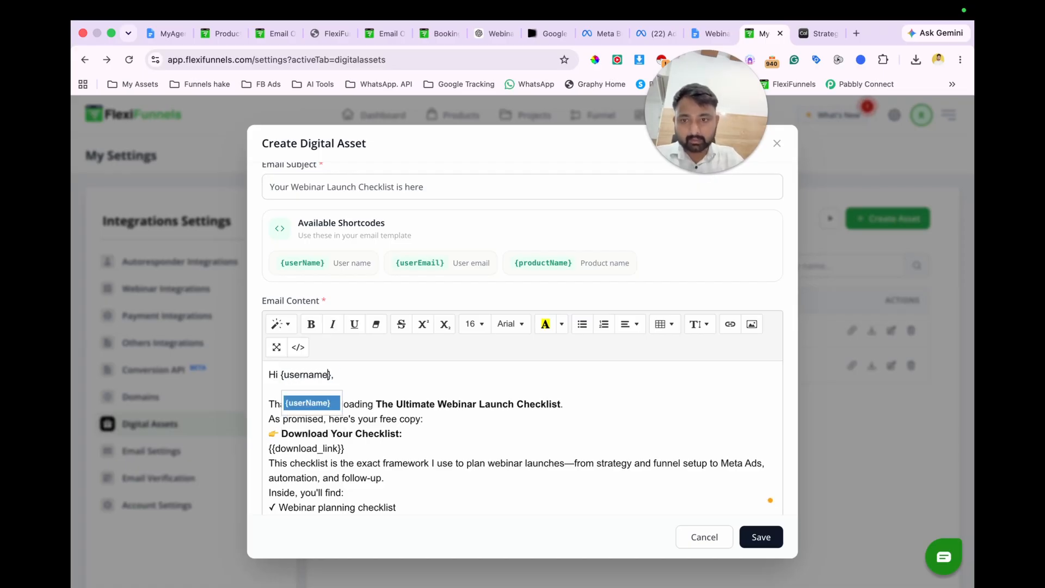
{"action": "left_click", "coordinate": [331, 402]}
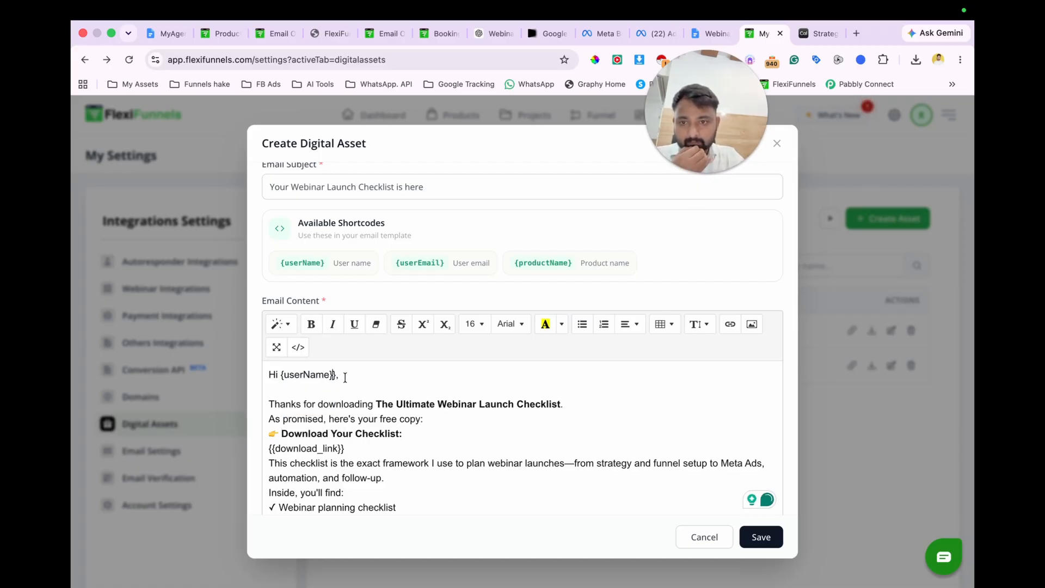
{"action": "key", "text": "BackSpace"}
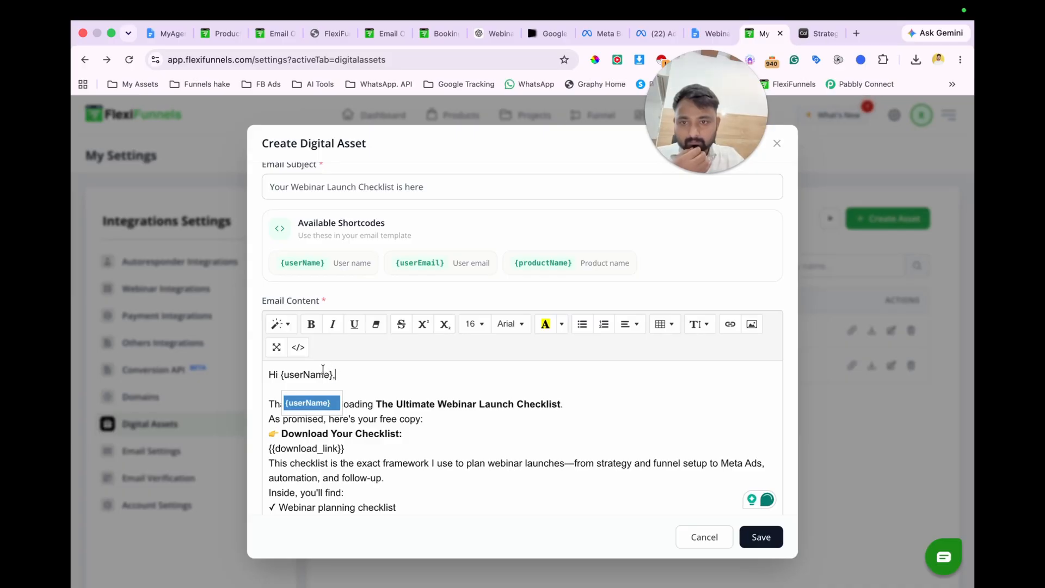
{"action": "left_click_drag", "start_coordinate": [341, 371], "coordinate": [284, 371]}
{"action": "key", "text": "ctrl+b"}
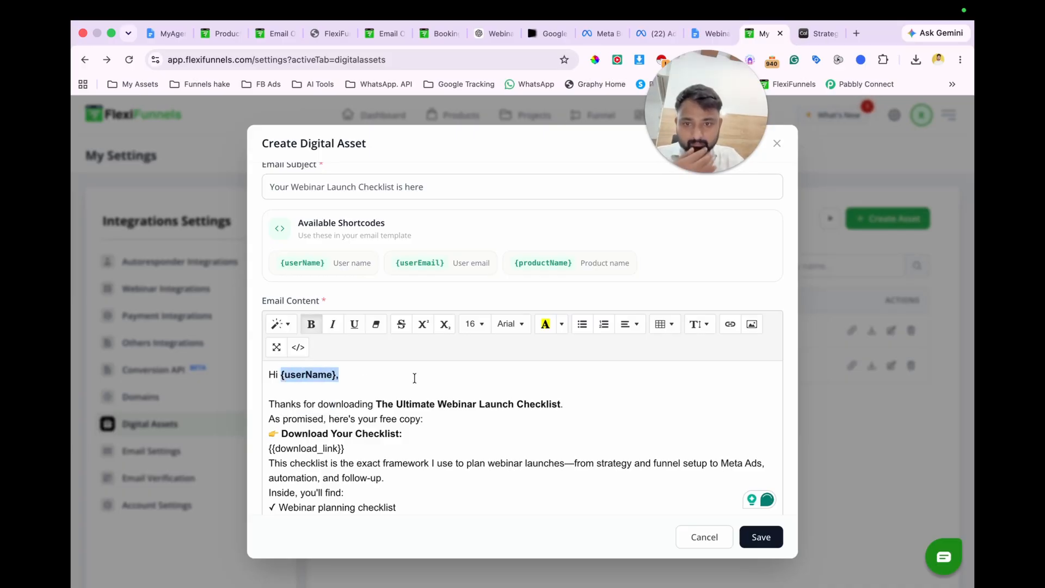
{"action": "left_click", "coordinate": [415, 378]}
Step: Add blank lines after the "Thanks for downloading" sentence, the "As promised, here's your free copy:" line and the {{download_link}} line
{"action": "left_click", "coordinate": [563, 404]}
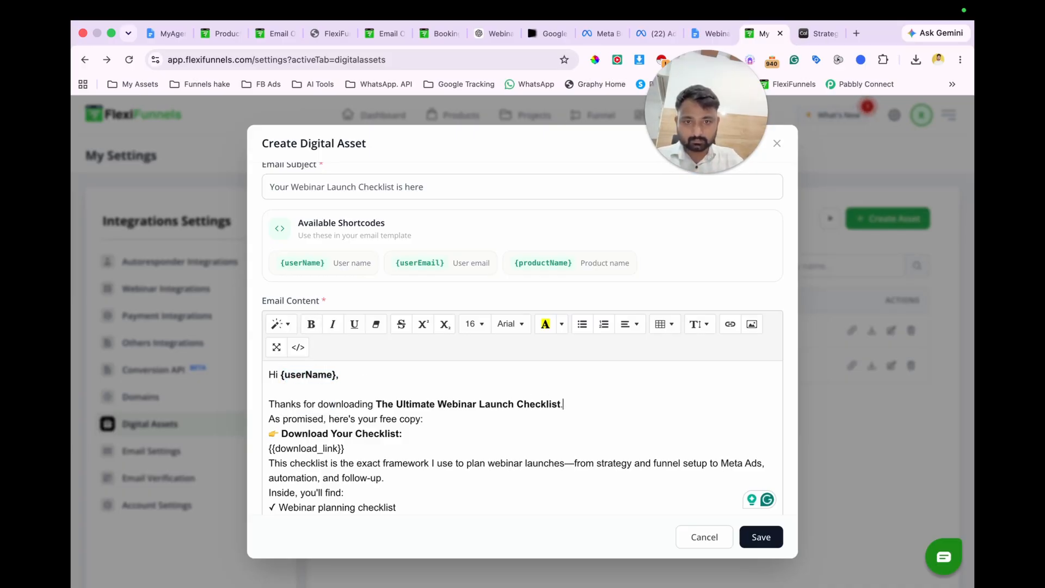
{"action": "key", "text": "Return"}
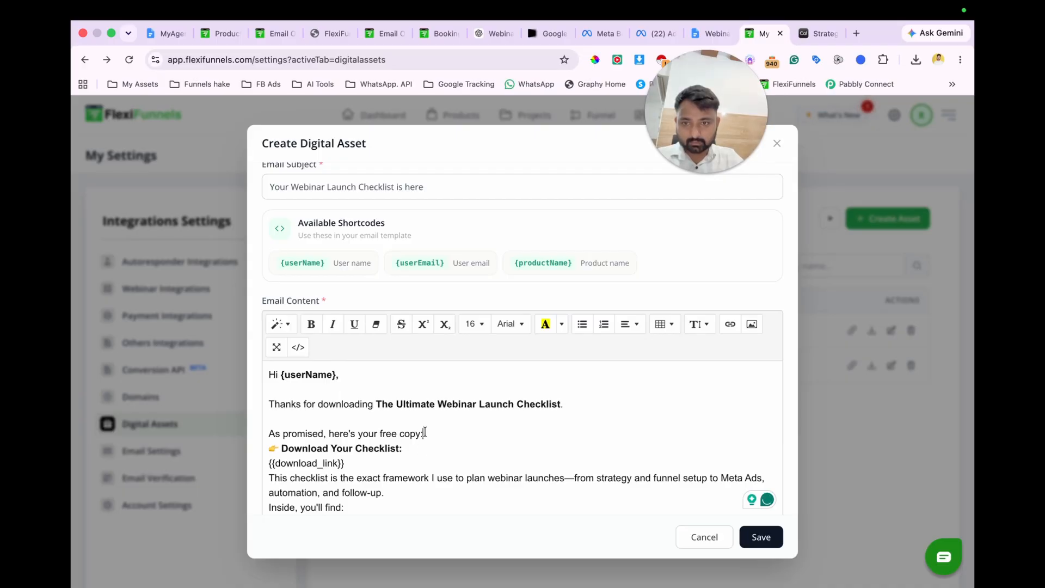
{"action": "key", "text": "Return"}
{"action": "scroll", "coordinate": [416, 446], "scroll_direction": "down", "scroll_amount": 1}
{"action": "left_click", "coordinate": [362, 460]}
{"action": "key", "text": "Return"}
{"action": "scroll", "coordinate": [423, 438], "scroll_direction": "down", "scroll_amount": 3}
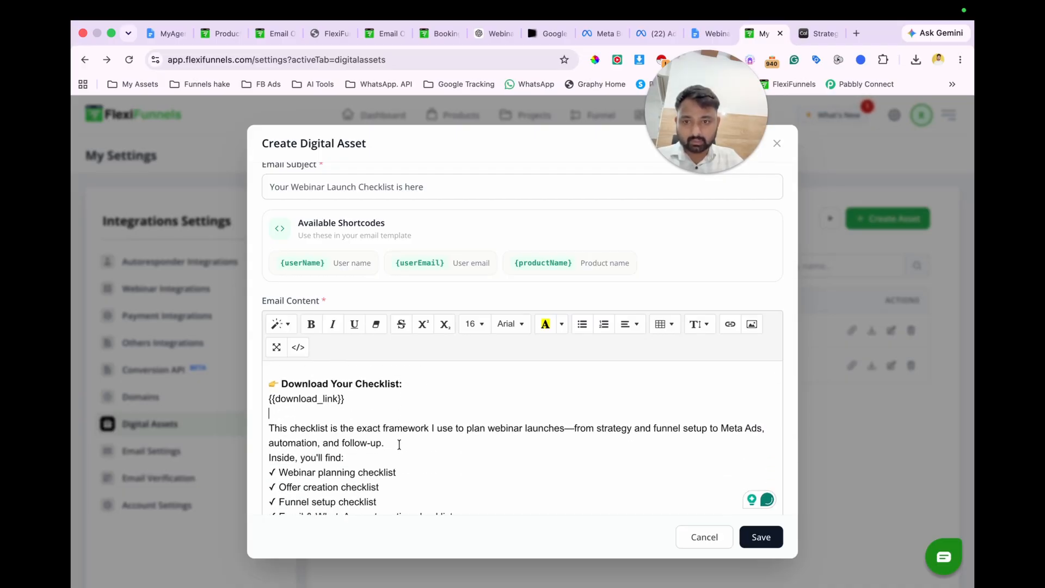
Step: Add a blank line above and below "Inside, you'll find:" and make that line bold
{"action": "left_click", "coordinate": [398, 444]}
{"action": "key", "text": "Return"}
{"action": "key", "text": "Return"}
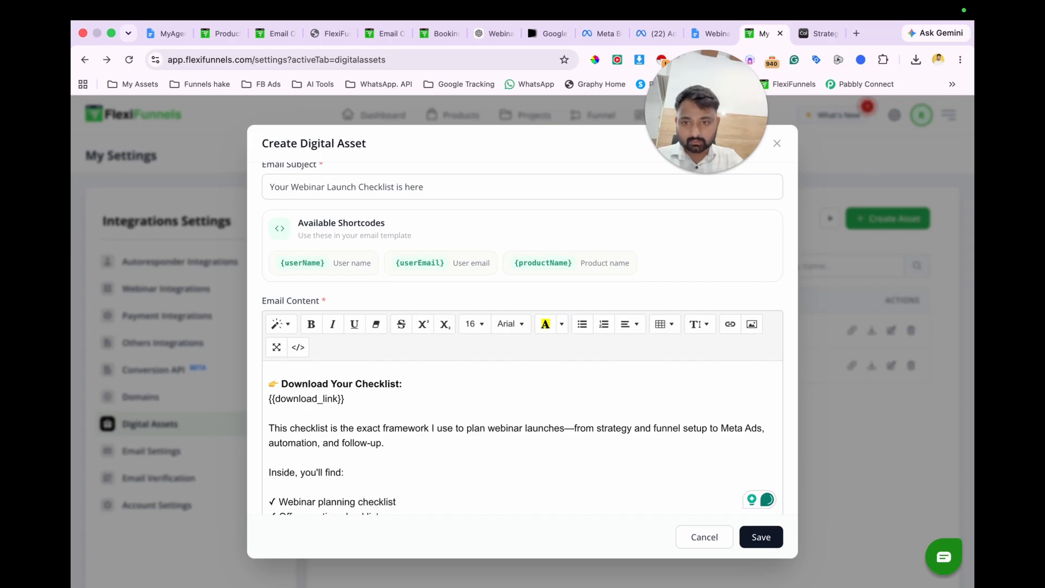
{"action": "key", "text": "BackSpace"}
{"action": "key", "text": "Return"}
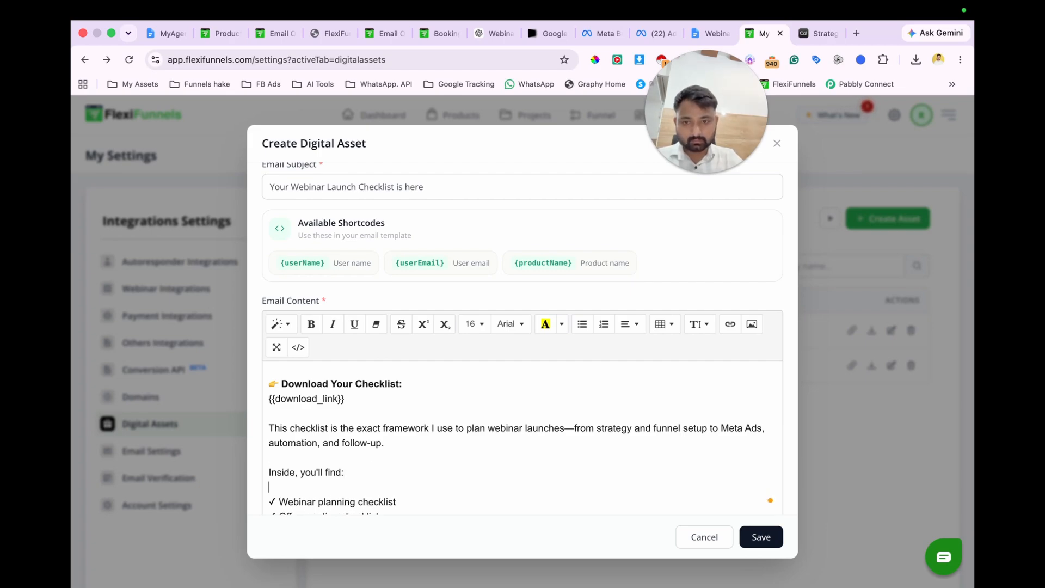
{"action": "left_click_drag", "start_coordinate": [351, 473], "coordinate": [267, 473]}
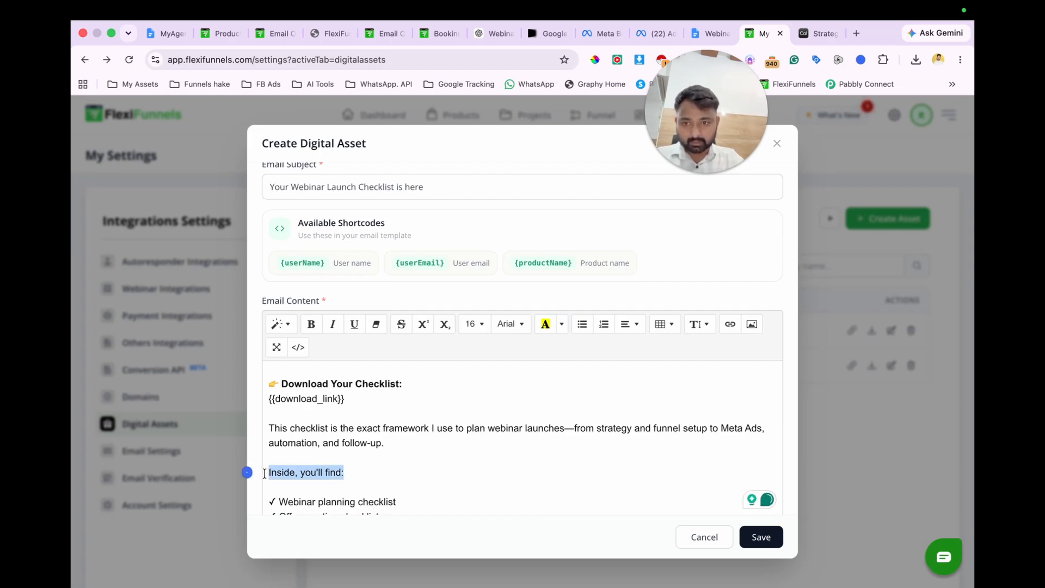
{"action": "key", "text": "ctrl+b"}
Step: Add a blank line after "Final launch checklist" and make "My recommendation:" bold
{"action": "scroll", "coordinate": [439, 435], "scroll_direction": "down", "scroll_amount": 5}
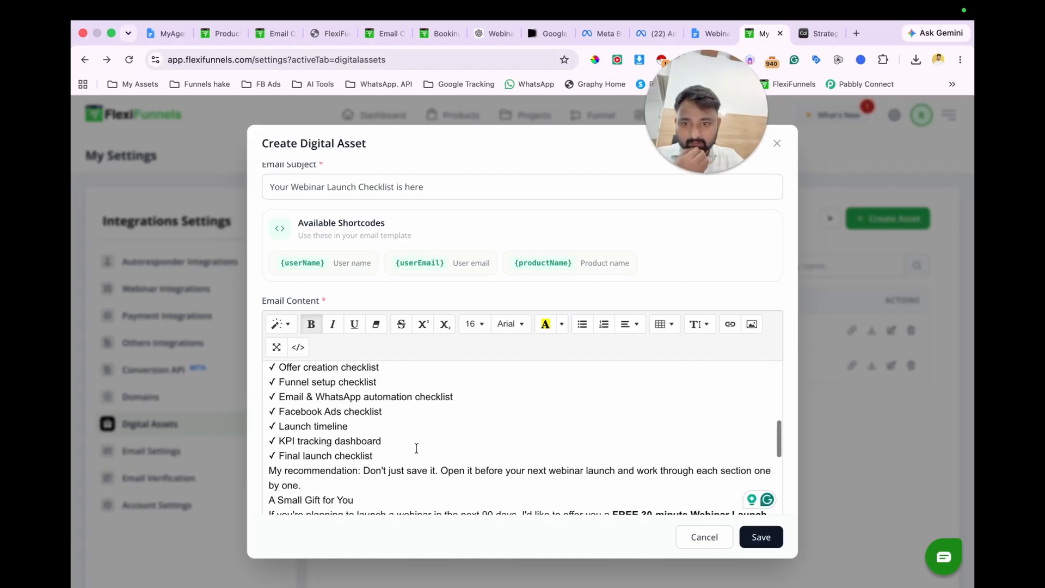
{"action": "left_click", "coordinate": [413, 449]}
{"action": "key", "text": "Return"}
{"action": "left_click_drag", "start_coordinate": [360, 485], "coordinate": [271, 485]}
{"action": "key", "text": "super+b"}
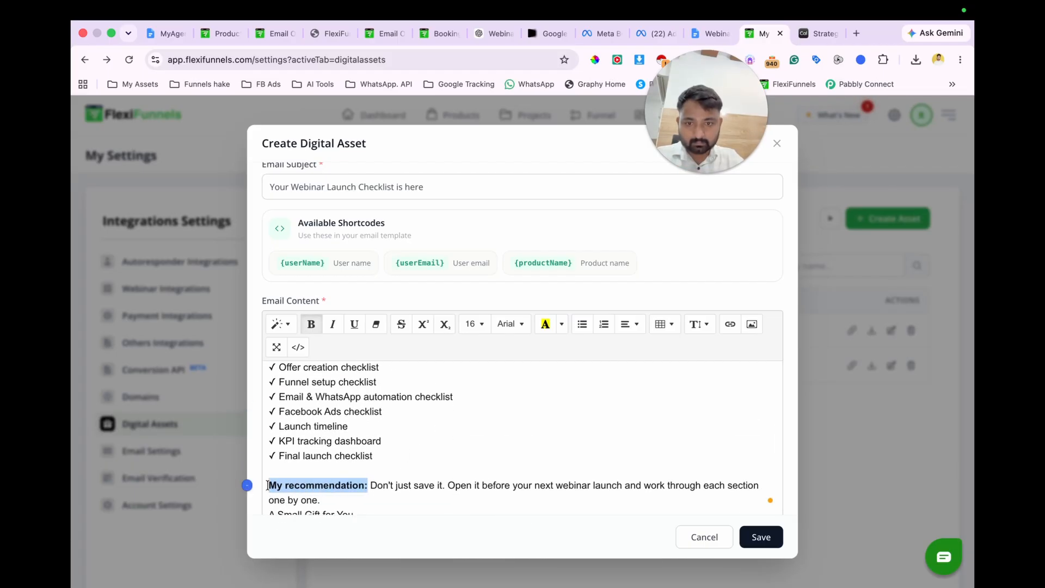
Step: Add a blank line between the recommendation paragraph and the "A Small Gift for You" heading
{"action": "scroll", "coordinate": [439, 463], "scroll_direction": "down", "scroll_amount": 2}
{"action": "left_click", "coordinate": [348, 453]}
{"action": "key", "text": "Return"}
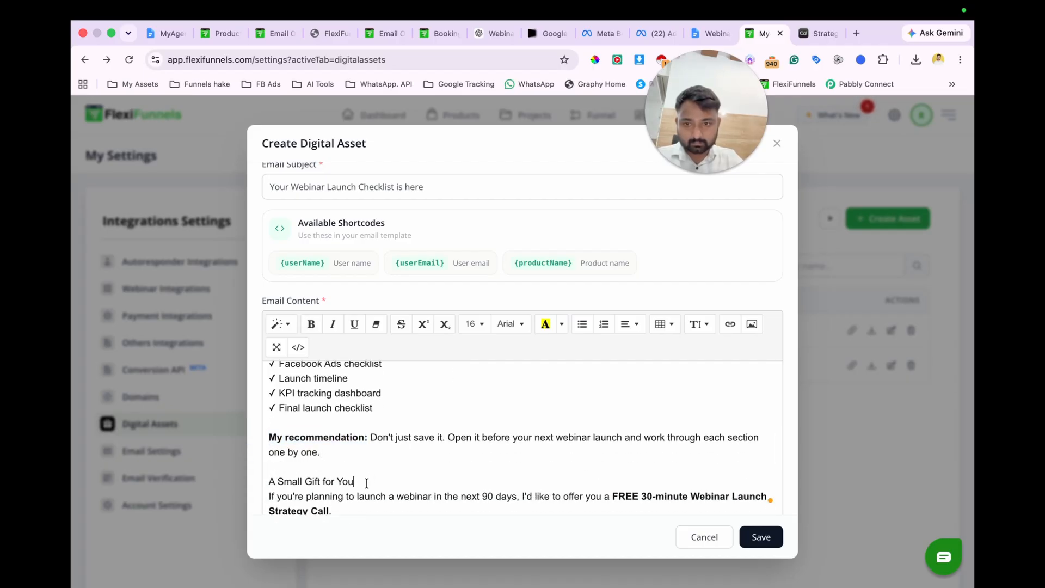
{"action": "scroll", "coordinate": [366, 482], "scroll_direction": "down", "scroll_amount": 2}
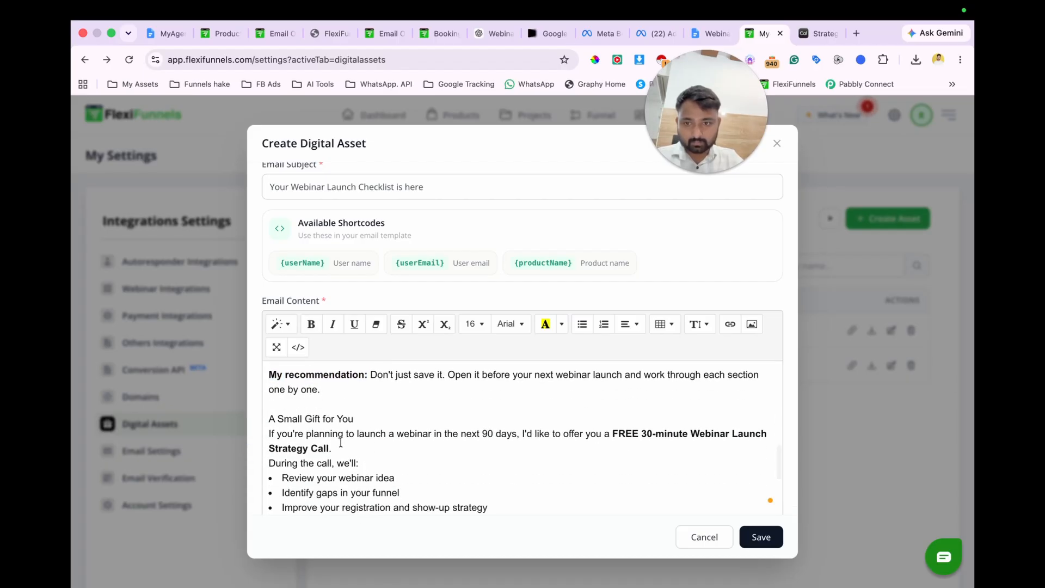
Step: Add a blank line above and below "During the call, we'll:" and make that line bold
{"action": "key", "text": "Return"}
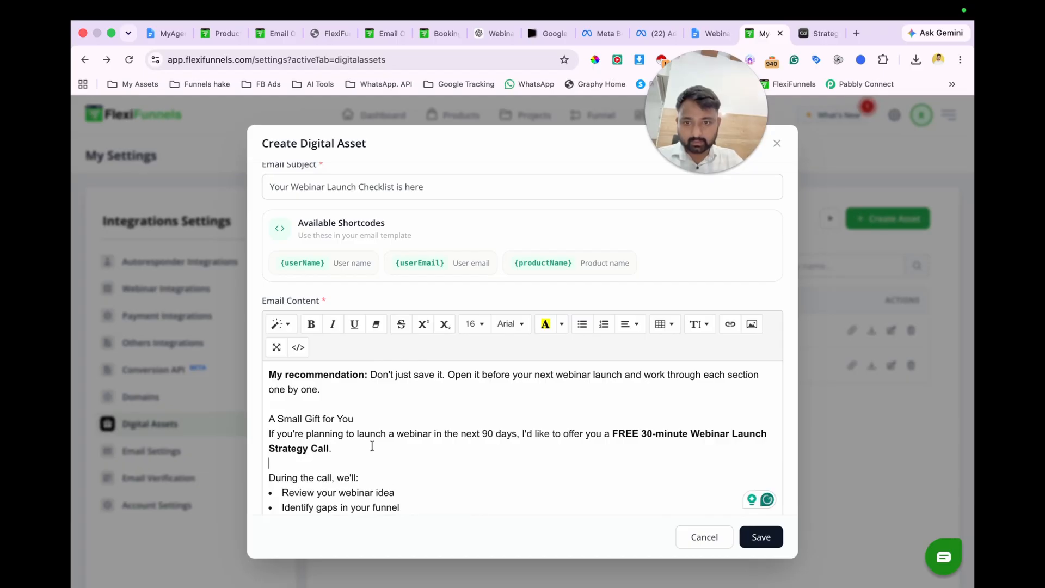
{"action": "left_click", "coordinate": [369, 482]}
{"action": "key", "text": "Return"}
{"action": "left_click_drag", "start_coordinate": [367, 476], "coordinate": [247, 476]}
{"action": "key", "text": "ctrl+b"}
{"action": "scroll", "coordinate": [383, 473], "scroll_direction": "down", "scroll_amount": 3}
{"action": "scroll", "coordinate": [383, 474], "scroll_direction": "down", "scroll_amount": 2}
{"action": "left_click", "coordinate": [509, 436]}
{"action": "key", "text": "Return"}
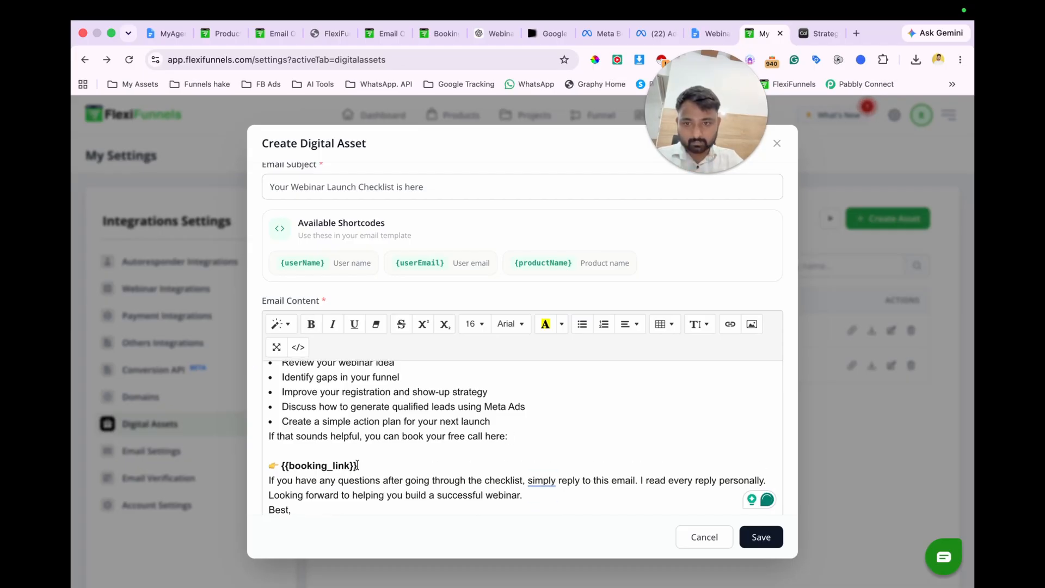
{"action": "left_click_drag", "start_coordinate": [357, 466], "coordinate": [280, 466]}
{"action": "key", "text": "BackSpace"}
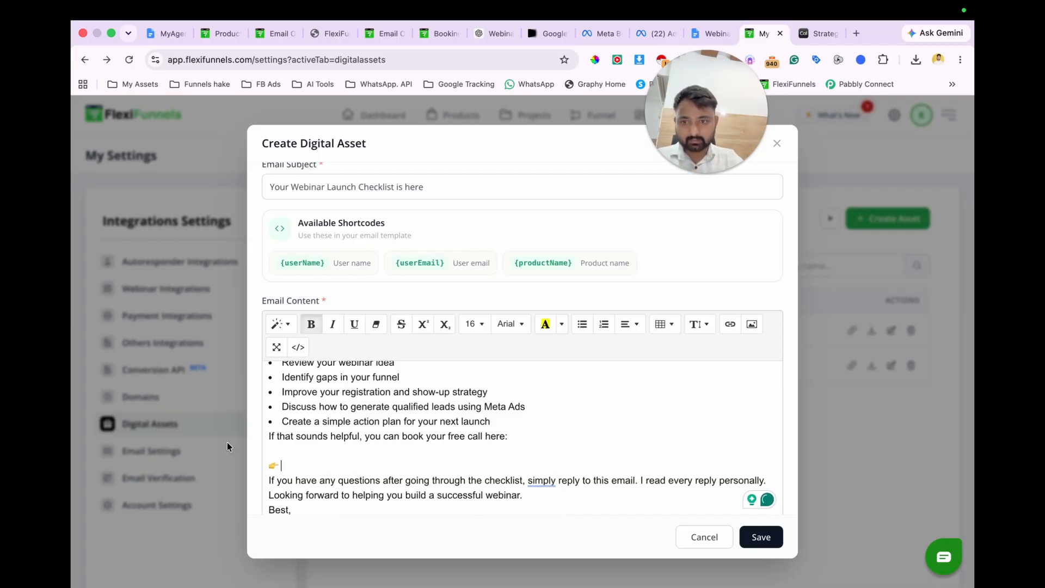
{"action": "left_click", "coordinate": [825, 33]}
{"action": "left_click", "coordinate": [349, 59]}
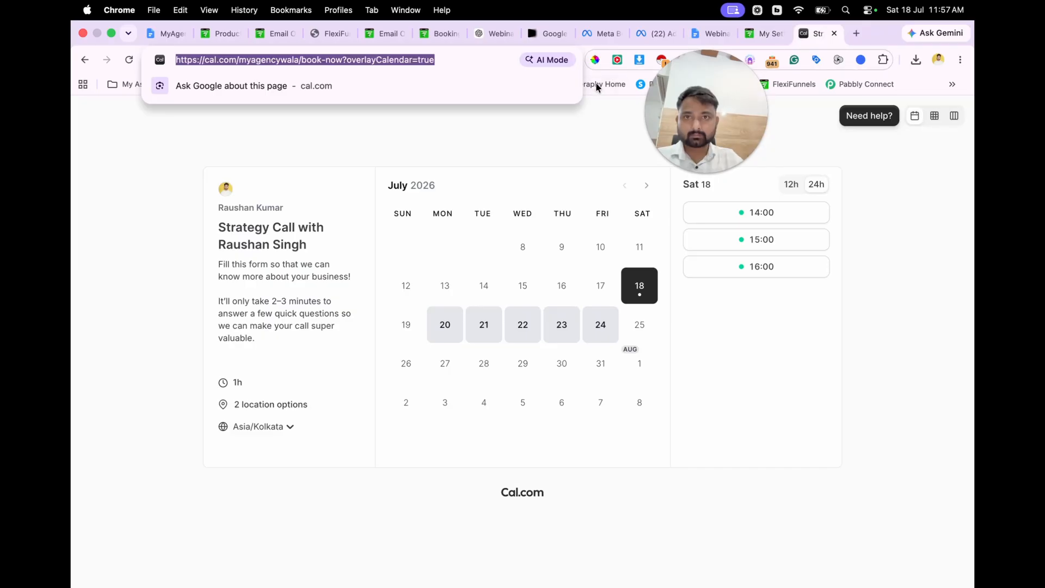
{"action": "left_click", "coordinate": [339, 60]}
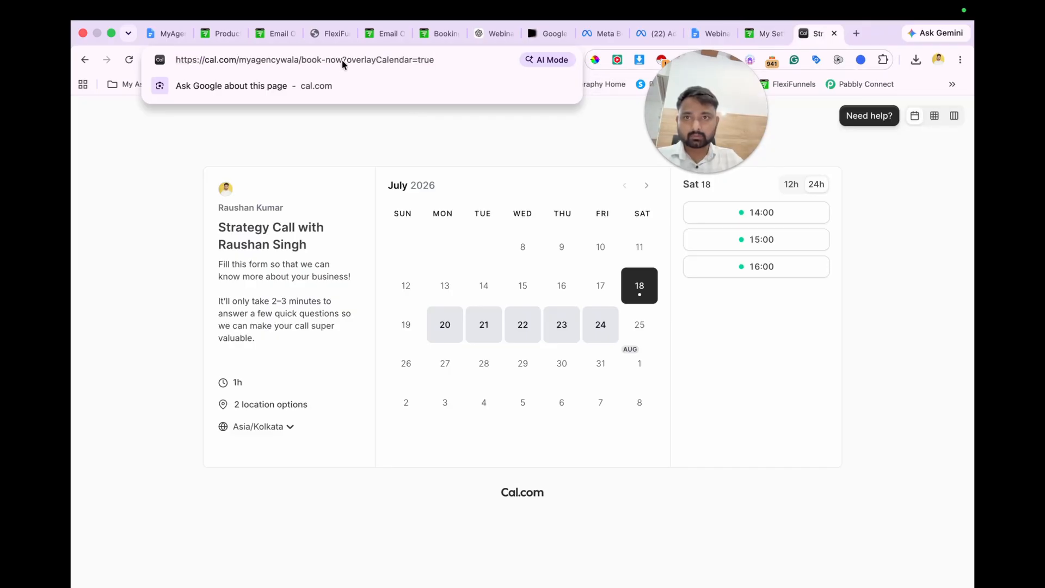
{"action": "key", "text": "shift+super+Left"}
{"action": "key", "text": "super+c"}
{"action": "key", "text": "ctrl+shift+Tab"}
{"action": "key", "text": "super+v"}
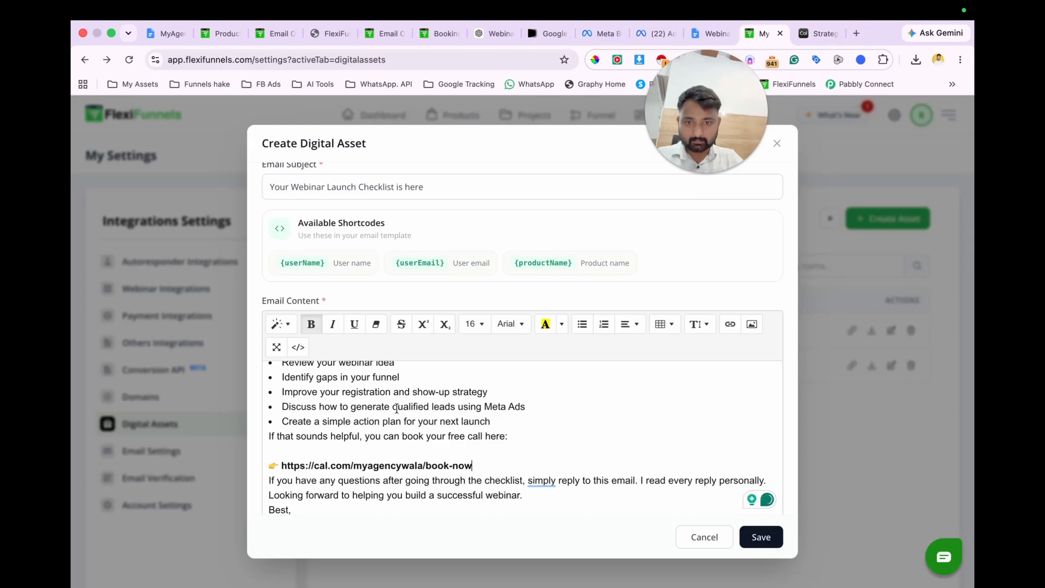
Step: Add a blank line after the booking URL and split "I read every reply personally." into its own spaced paragraph
{"action": "key", "text": "Return"}
{"action": "scroll", "coordinate": [598, 430], "scroll_direction": "down", "scroll_amount": 2}
{"action": "left_click", "coordinate": [640, 447]}
{"action": "key", "text": "Return"}
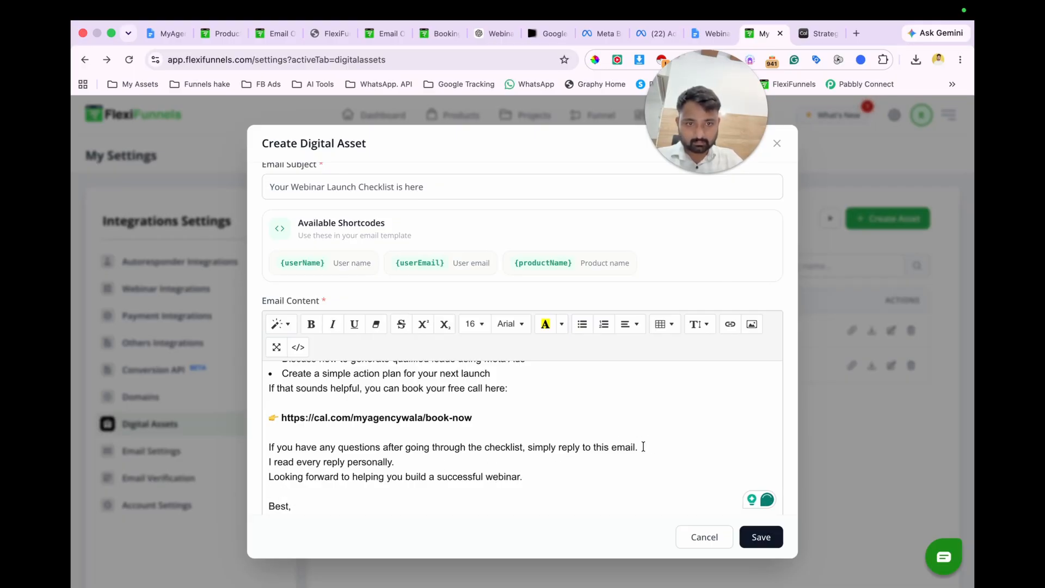
{"action": "key", "text": "Return"}
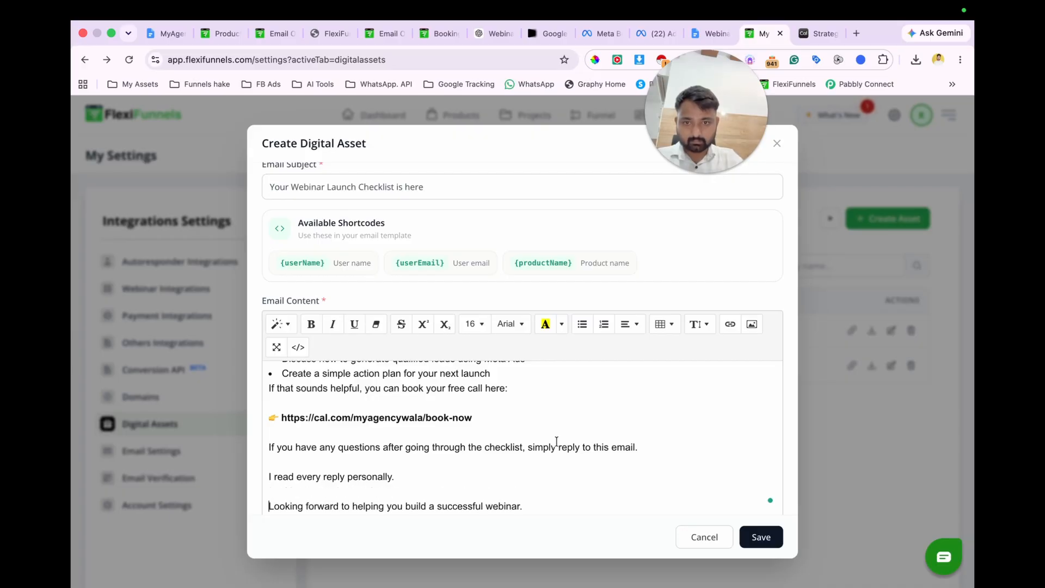
Step: Attach Webinar Launch Checklist (A–Z).pdf from Downloads as the digital asset's file
{"action": "scroll", "coordinate": [567, 438], "scroll_direction": "down", "scroll_amount": 3}
{"action": "scroll", "coordinate": [555, 443], "scroll_direction": "up", "scroll_amount": 5}
{"action": "scroll", "coordinate": [555, 443], "scroll_direction": "down", "scroll_amount": 10}
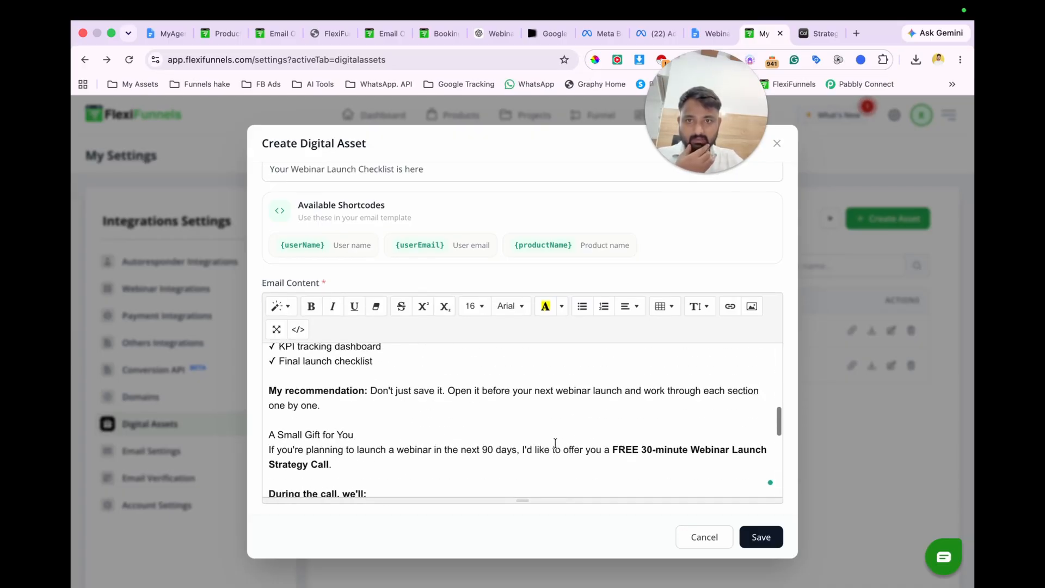
{"action": "left_click", "coordinate": [758, 477]}
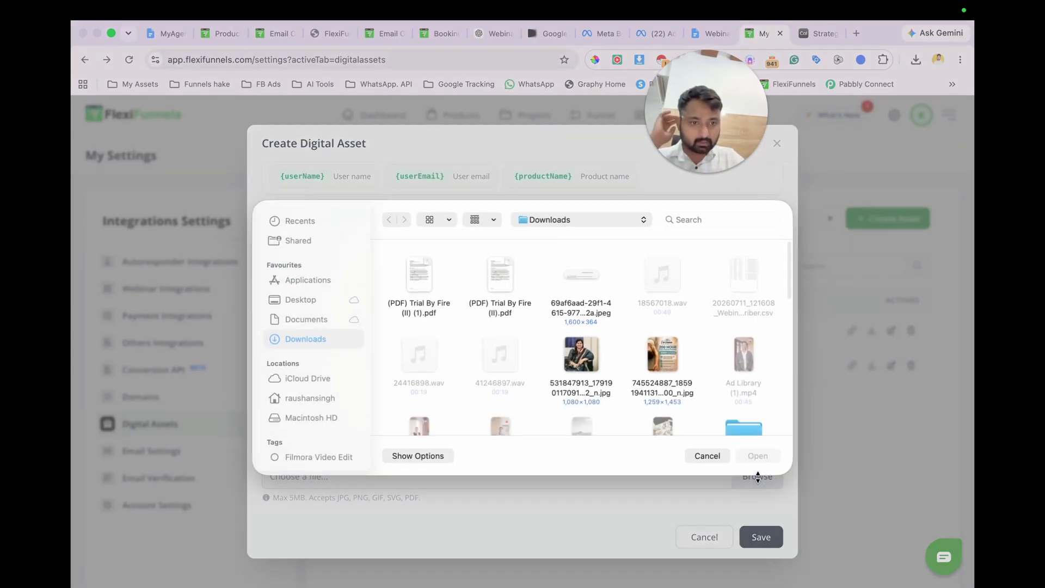
{"action": "scroll", "coordinate": [550, 363], "scroll_direction": "down", "scroll_amount": 5}
{"action": "double_click", "coordinate": [499, 308]}
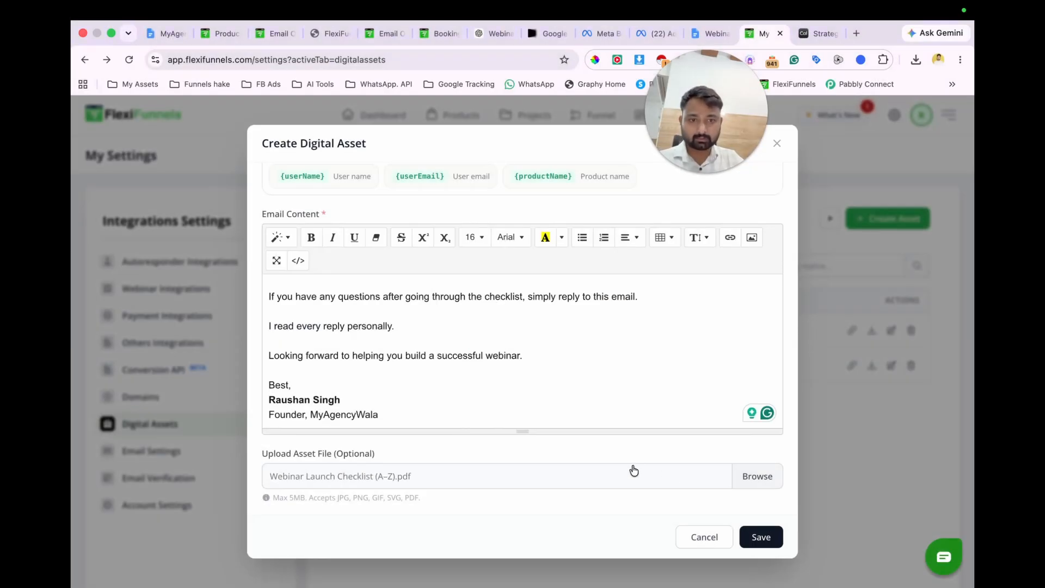
{"action": "scroll", "coordinate": [647, 416], "scroll_direction": "up", "scroll_amount": 15}
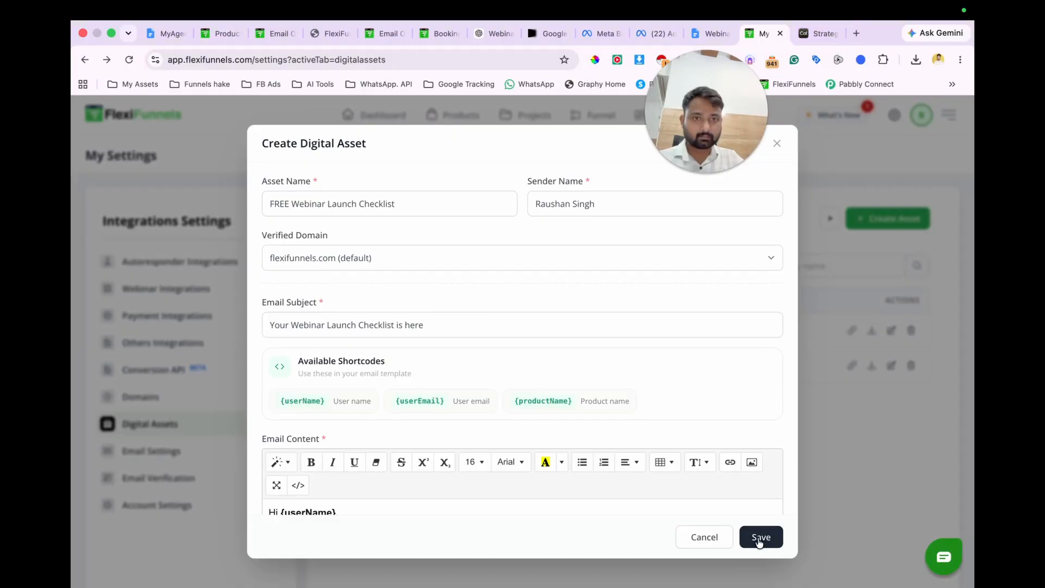
Step: Switch to Google Drive in a new tab and upload Webinar Launch Checklist (A–Z).pdf to the MyAgencyWala.com folder
{"action": "left_click", "coordinate": [858, 31]}
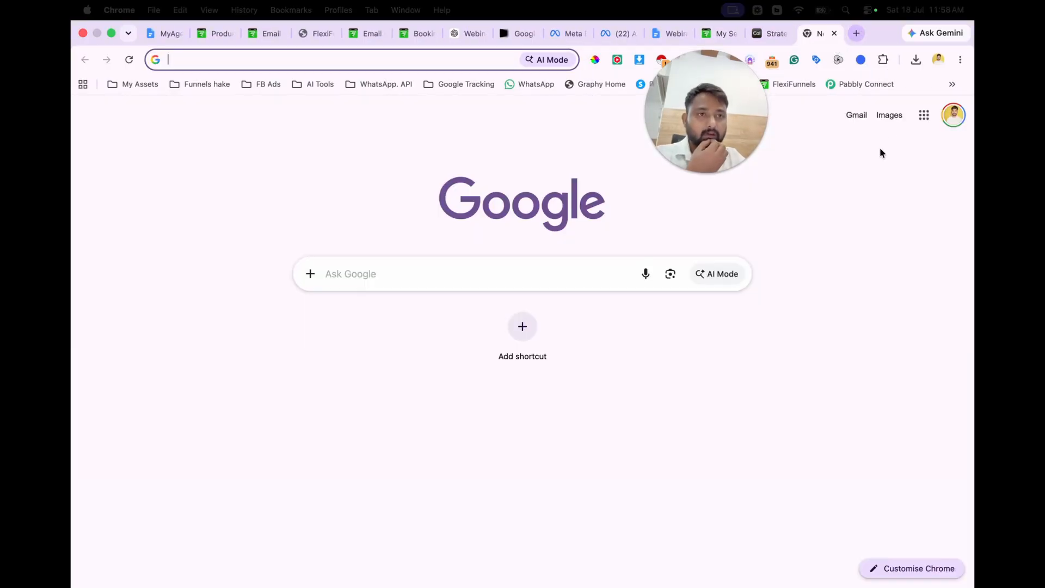
{"action": "left_click", "coordinate": [922, 118]}
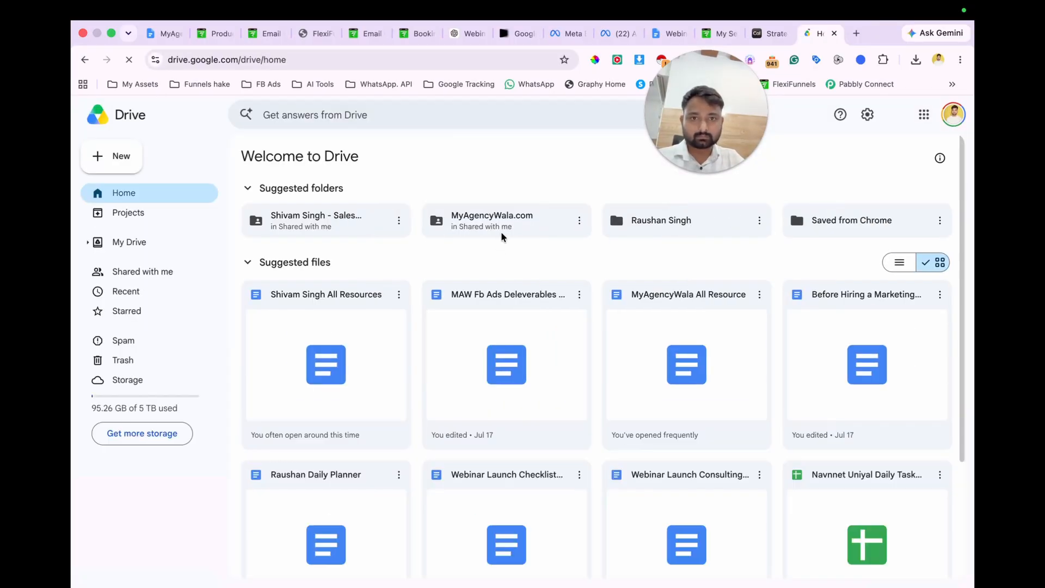
{"action": "double_click", "coordinate": [505, 226]}
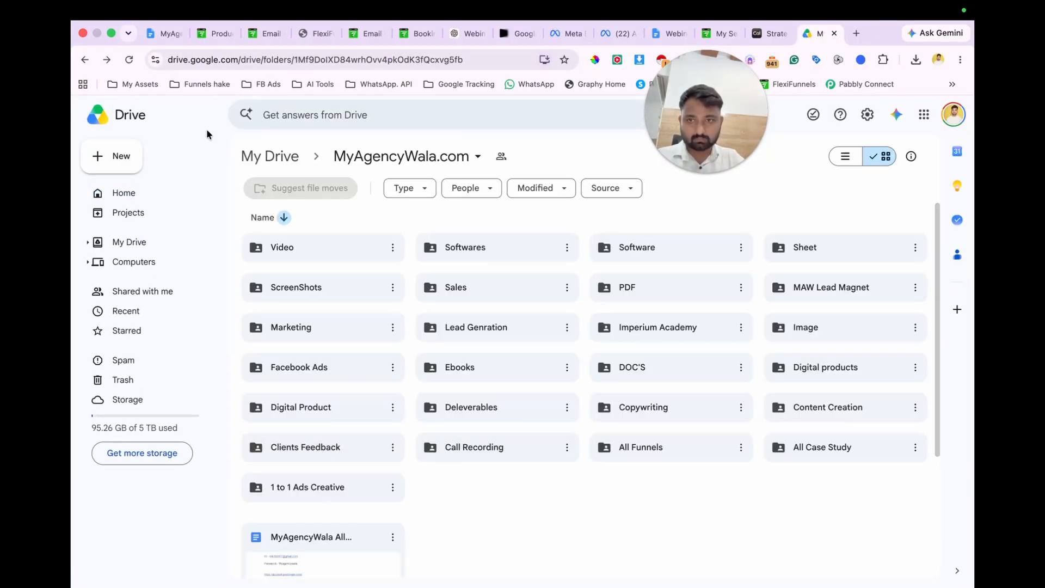
{"action": "left_click", "coordinate": [106, 158]}
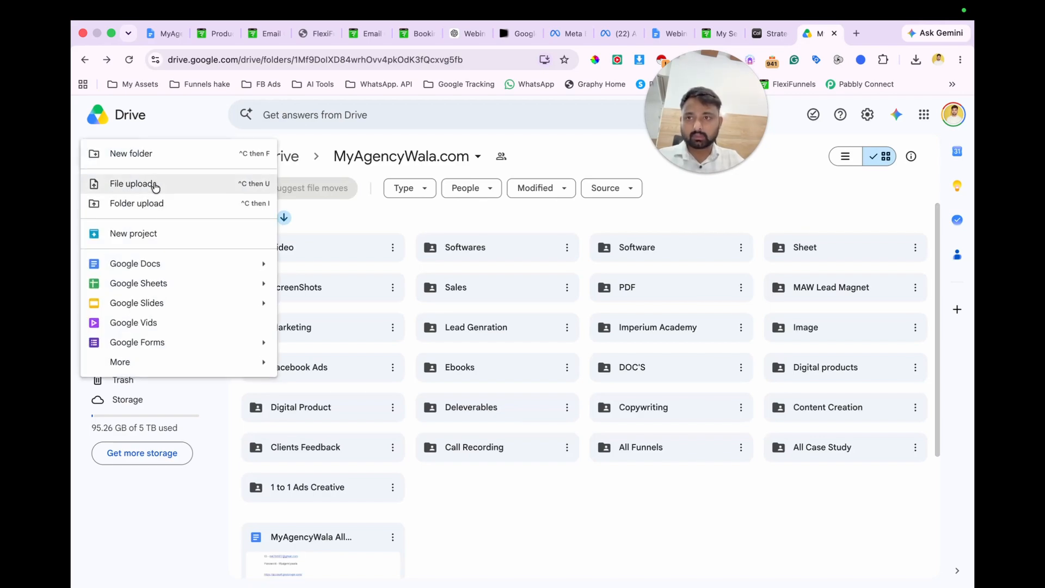
{"action": "left_click", "coordinate": [154, 184]}
{"action": "scroll", "coordinate": [466, 332], "scroll_direction": "up", "scroll_amount": 3}
{"action": "double_click", "coordinate": [501, 300]}
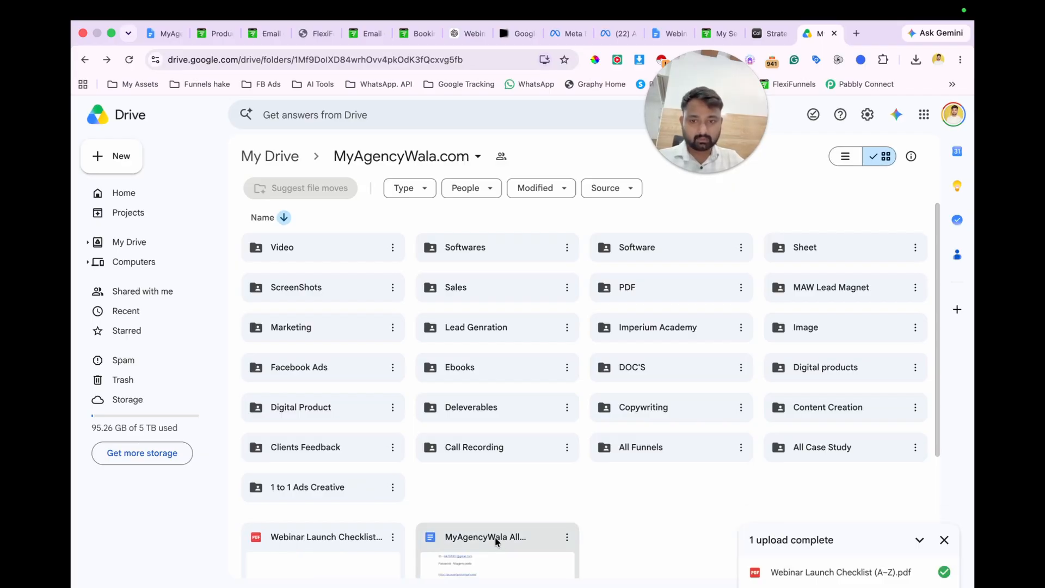
Step: Open the uploaded checklist PDF, set its general access to Anyone with the link, and copy the sharing link
{"action": "double_click", "coordinate": [328, 547]}
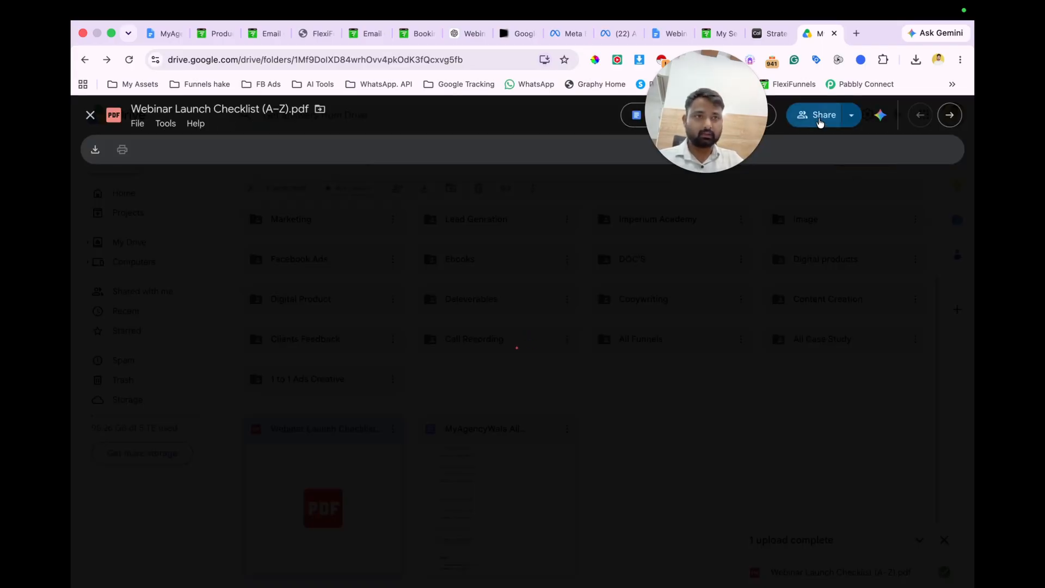
{"action": "left_click", "coordinate": [821, 121]}
{"action": "left_click", "coordinate": [448, 465]}
{"action": "left_click", "coordinate": [468, 519]}
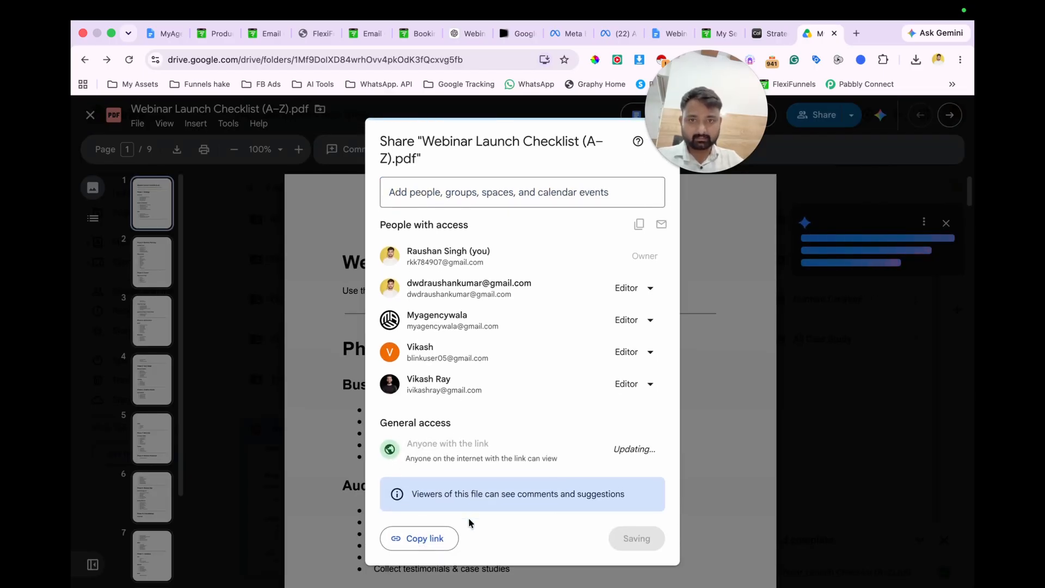
{"action": "left_click", "coordinate": [417, 551]}
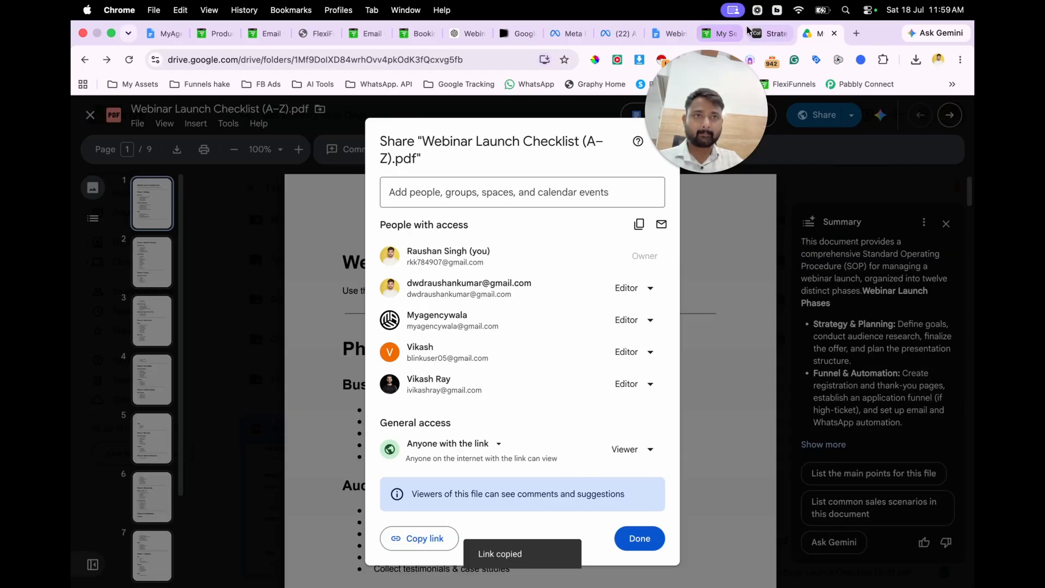
Step: Back in the FlexiFunnels email content, turn {{download_link}} into a "Click here" link to the copied Drive URL
{"action": "left_click", "coordinate": [718, 34]}
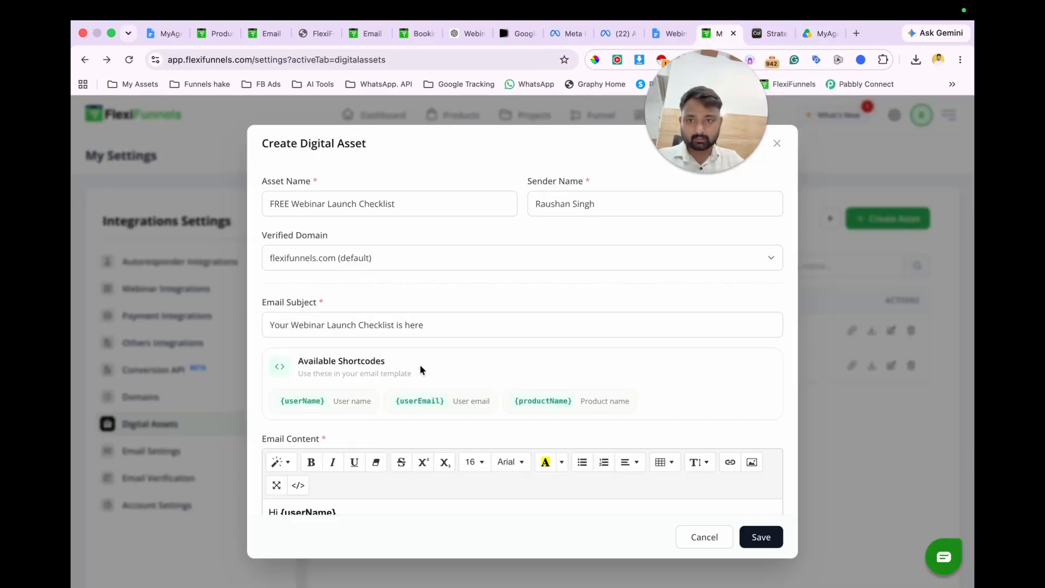
{"action": "scroll", "coordinate": [419, 365], "scroll_direction": "down", "scroll_amount": 3}
{"action": "scroll", "coordinate": [419, 365], "scroll_direction": "down", "scroll_amount": 2}
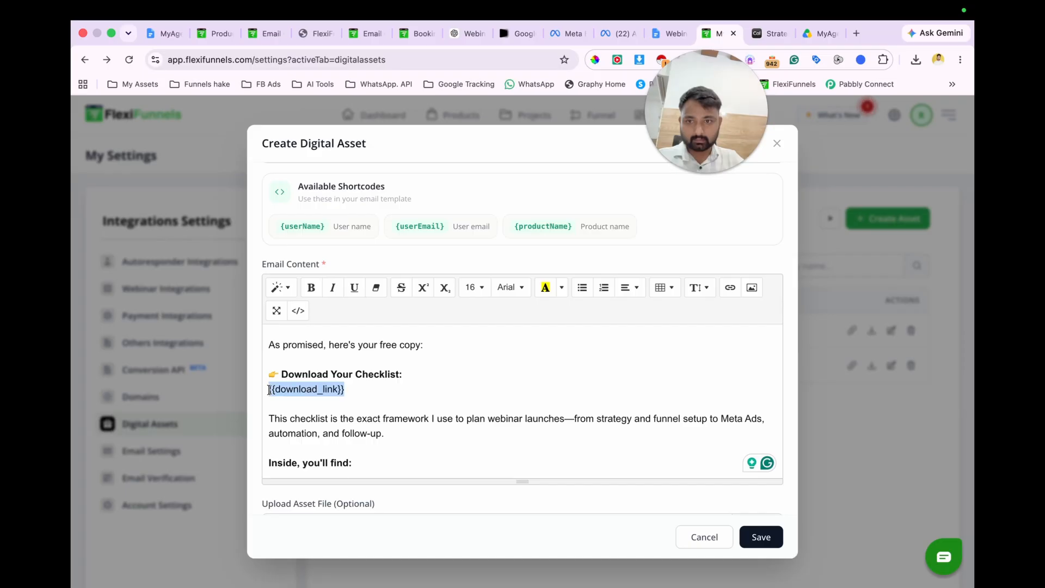
{"action": "left_click", "coordinate": [730, 287]}
{"action": "key", "text": "super+v"}
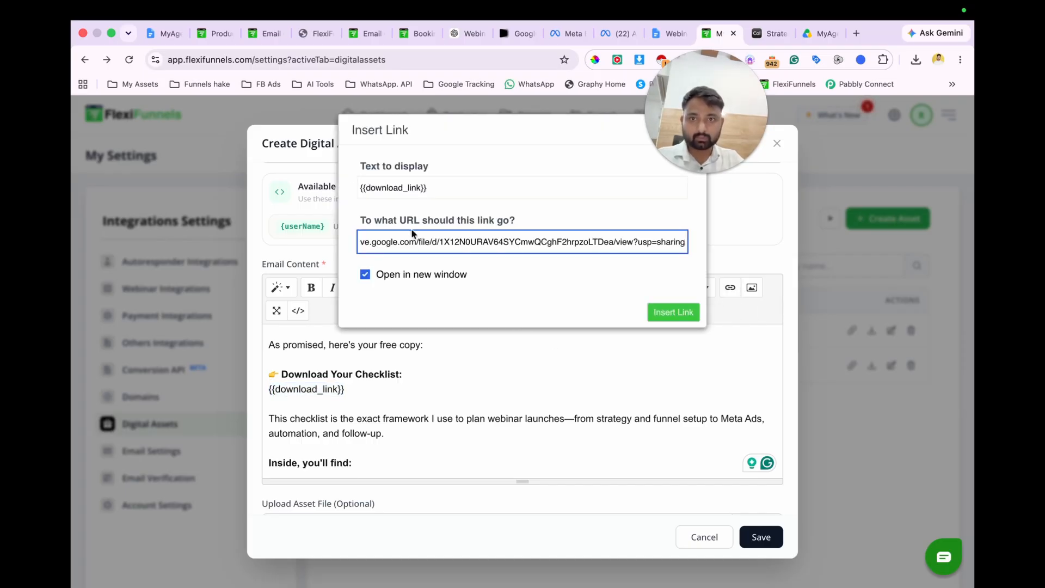
{"action": "left_click", "coordinate": [438, 188]}
{"action": "key", "text": "super+a"}
{"action": "type", "text": "C"}
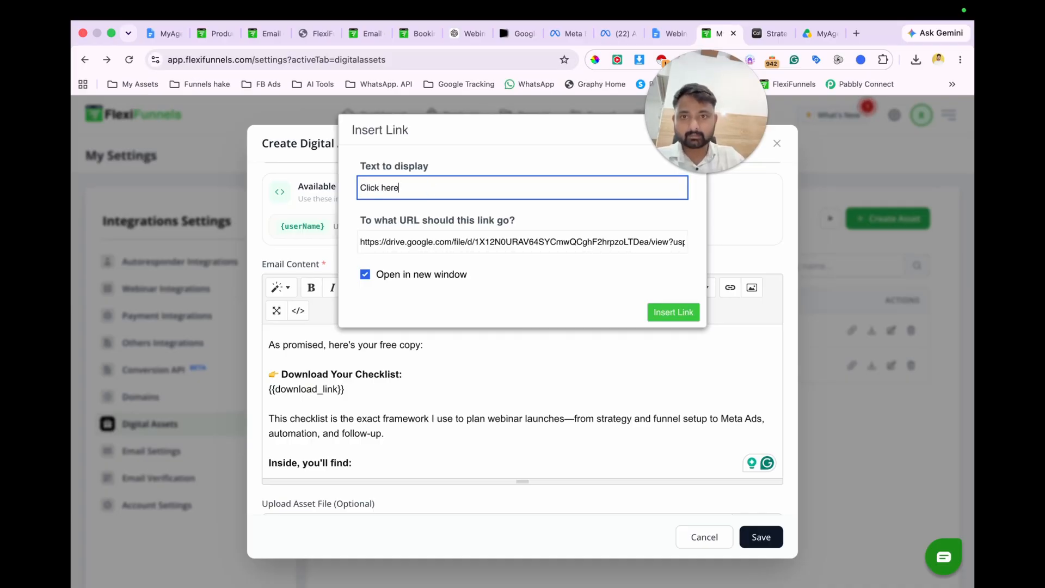
{"action": "left_click", "coordinate": [673, 313]}
Step: Move the "Click here" link onto the "Download Your Checklist:" line and save the digital asset
{"action": "left_click", "coordinate": [393, 403]}
{"action": "left_click", "coordinate": [269, 389]}
{"action": "key", "text": "BackSpace"}
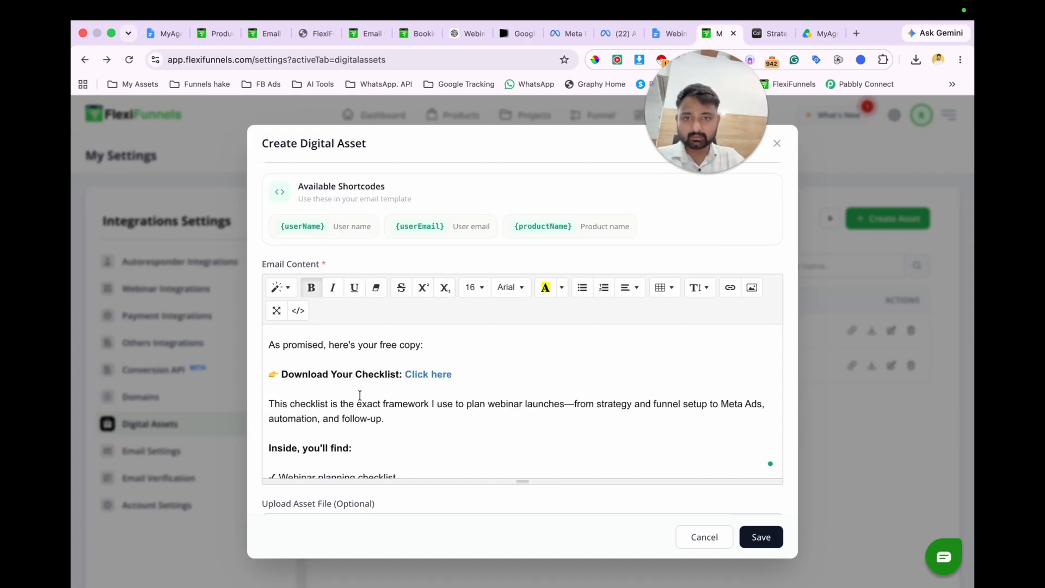
{"action": "scroll", "coordinate": [396, 394], "scroll_direction": "down", "scroll_amount": 15}
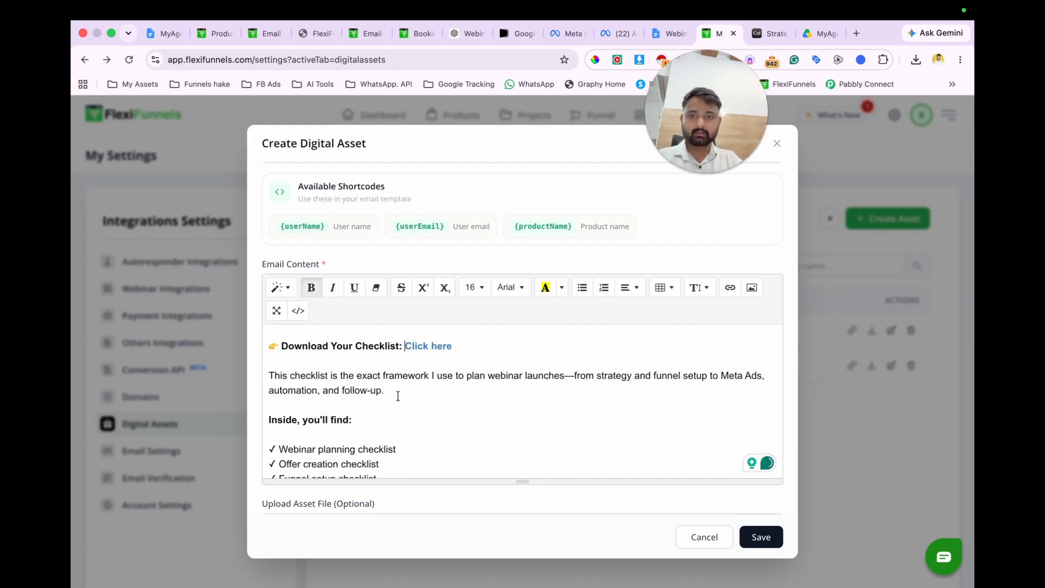
{"action": "left_click", "coordinate": [765, 537]}
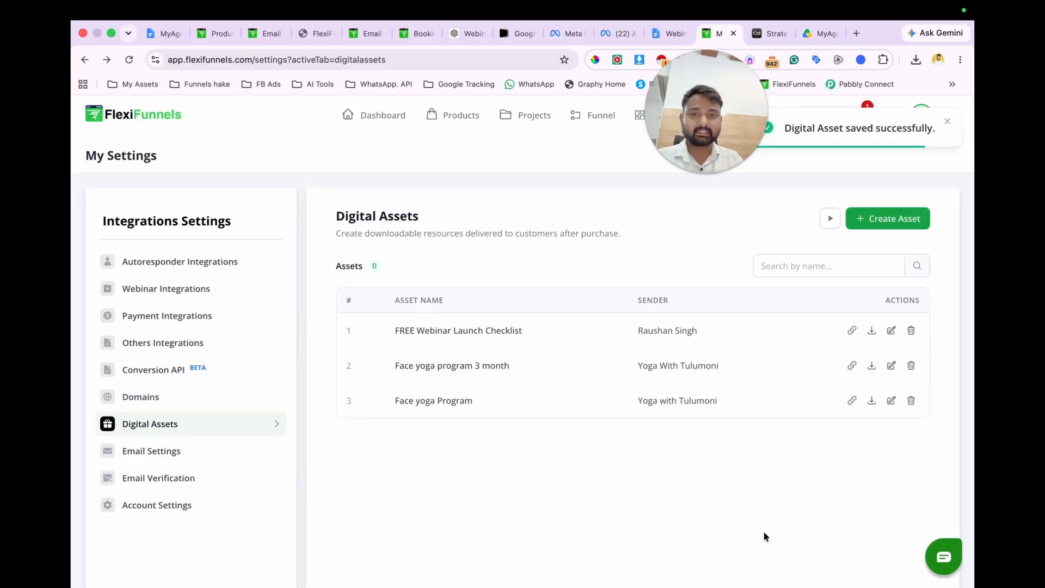
Step: Publish the Email Optin page from the FlexiFunnels editor and open its published URL
{"action": "left_click", "coordinate": [370, 33]}
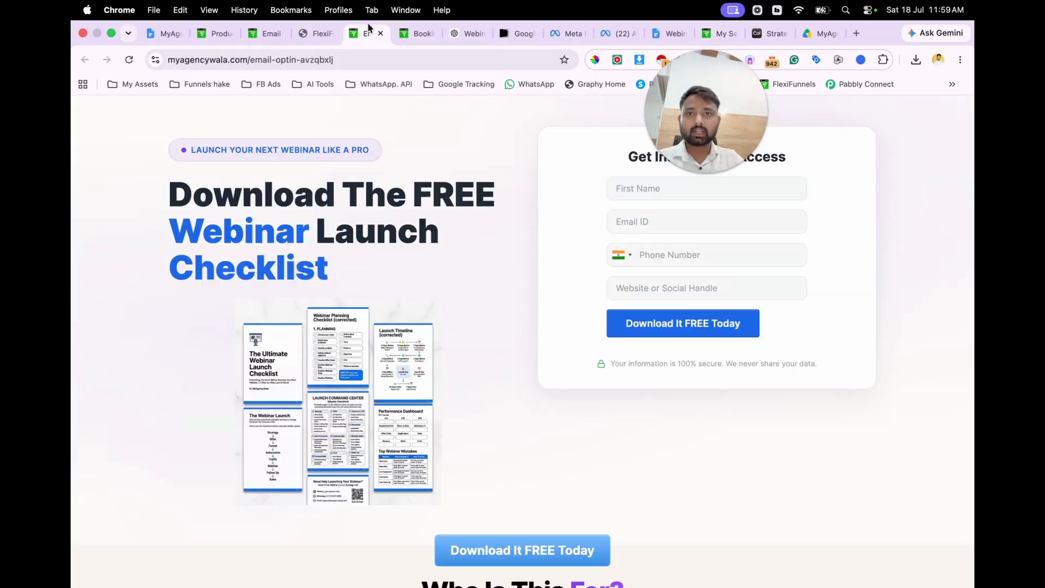
{"action": "left_click", "coordinate": [405, 38]}
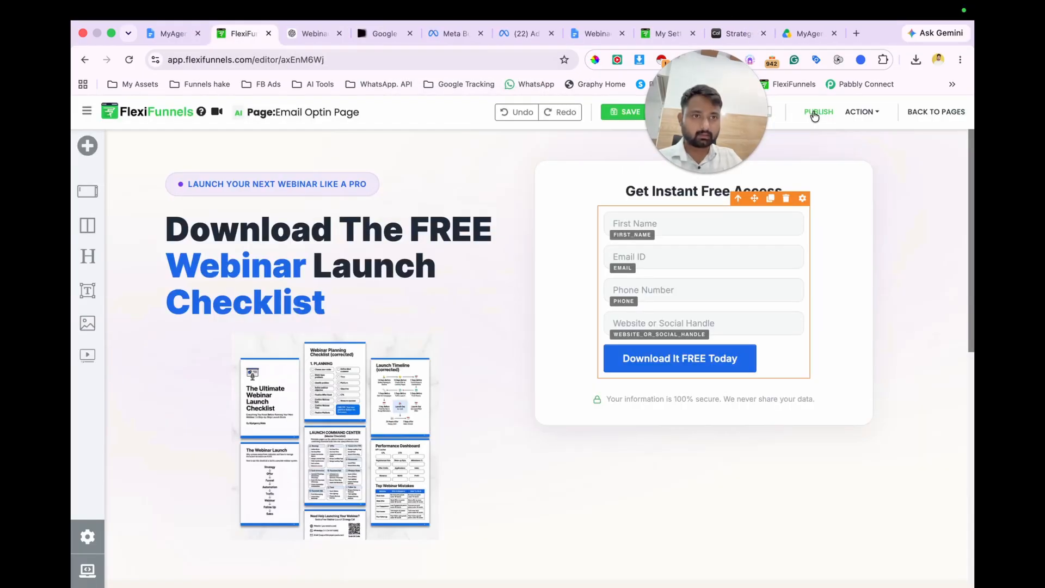
{"action": "left_click", "coordinate": [810, 112]}
{"action": "left_click", "coordinate": [858, 112]}
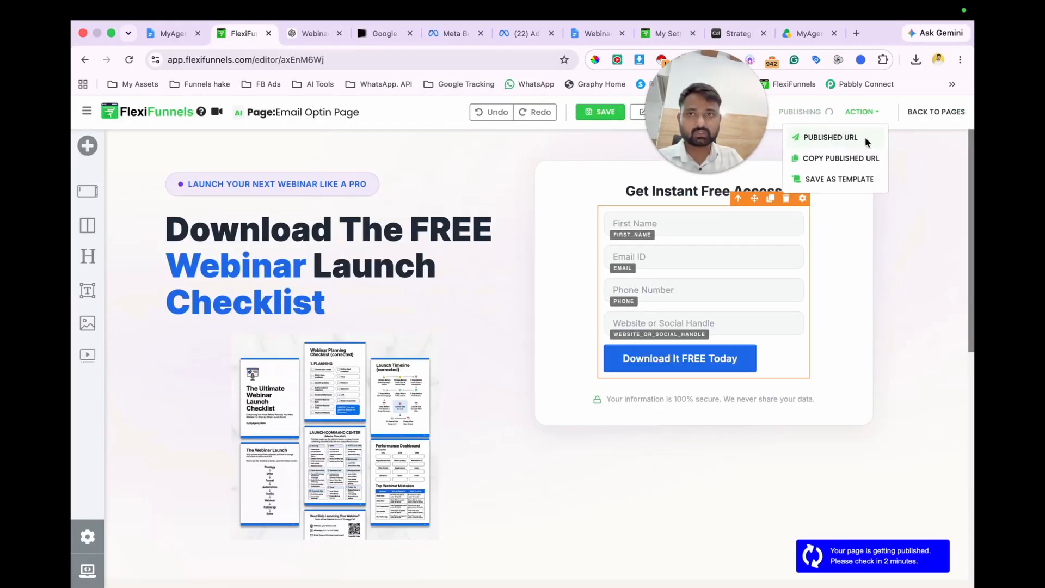
{"action": "left_click", "coordinate": [865, 140]}
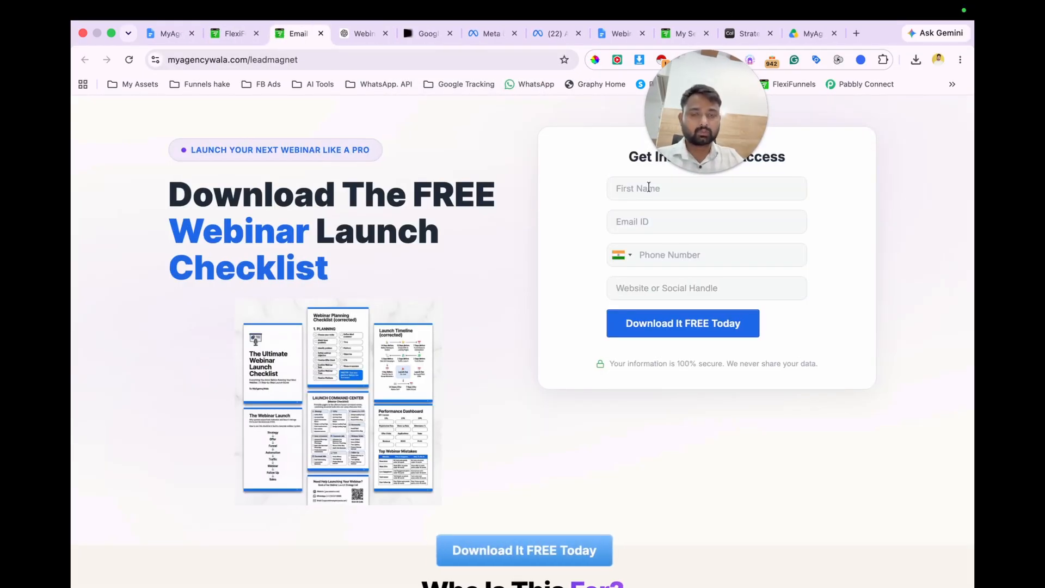
Step: Fill in the opt-in form with the lead's first name, email, phone number and website myagencywala.com, and submit it
{"action": "left_click", "coordinate": [648, 188]}
{"action": "left_click", "coordinate": [692, 240]}
{"action": "left_click", "coordinate": [687, 218]}
{"action": "left_click", "coordinate": [685, 254]}
{"action": "left_click", "coordinate": [659, 253]}
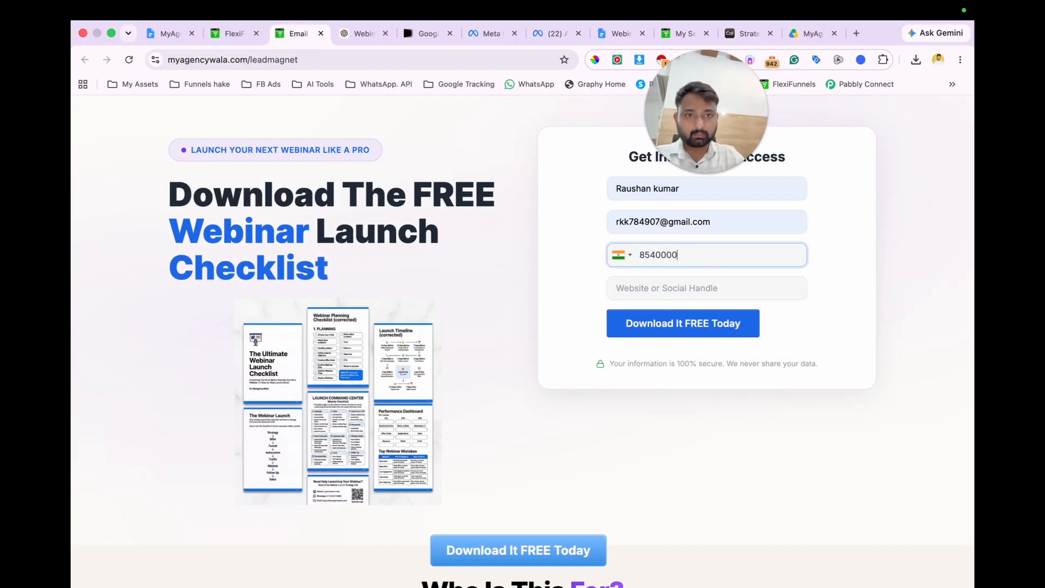
{"action": "left_click", "coordinate": [710, 292]}
{"action": "type", "text": "myagencywala.com"}
{"action": "left_click", "coordinate": [710, 336]}
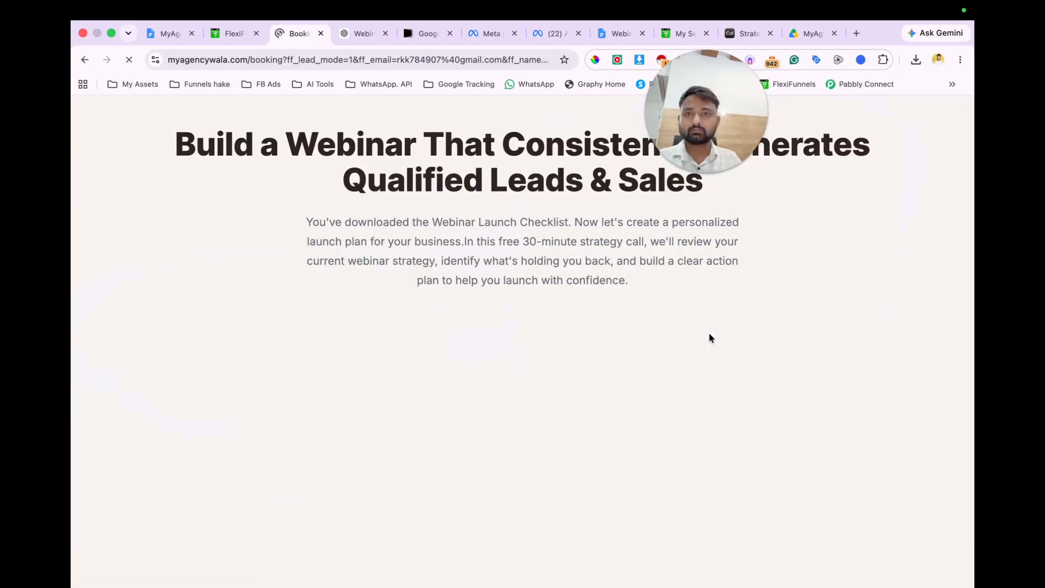
Step: Follow the "Book a FREE Strategy Call" link below the video on the booking page
{"action": "scroll", "coordinate": [709, 338], "scroll_direction": "down", "scroll_amount": 2}
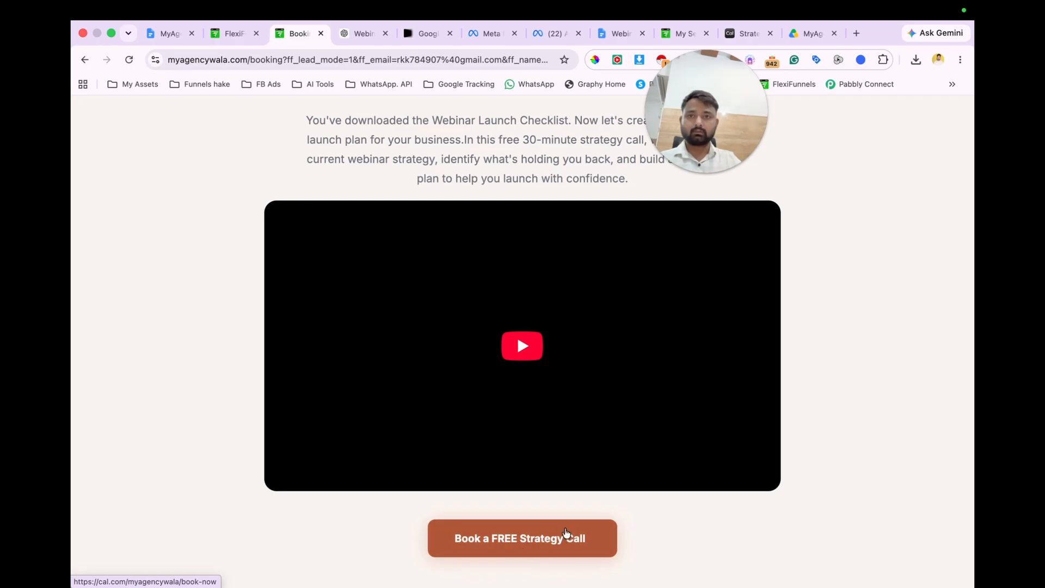
{"action": "double_click", "coordinate": [526, 517]}
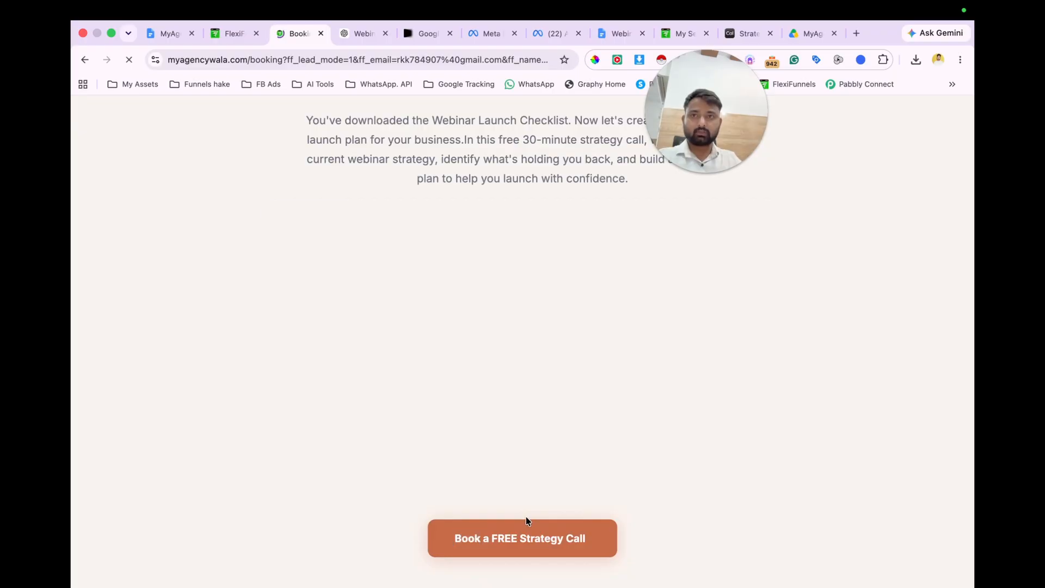
Step: Inspect the booking page in the mobile-width developer tools preview, check the video and call button, and close the developer tools
{"action": "right_click", "coordinate": [188, 302]}
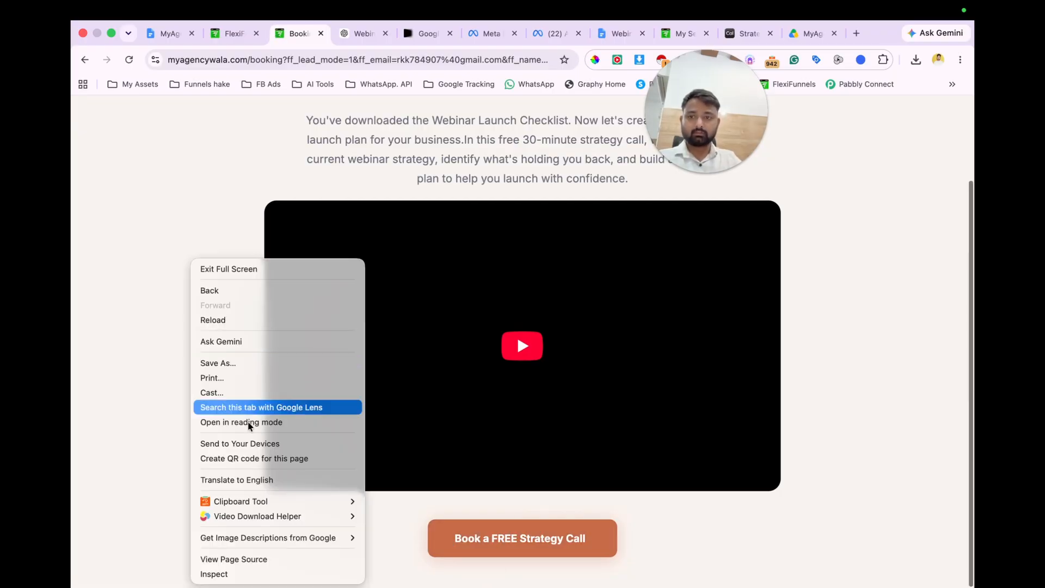
{"action": "left_click", "coordinate": [218, 574]}
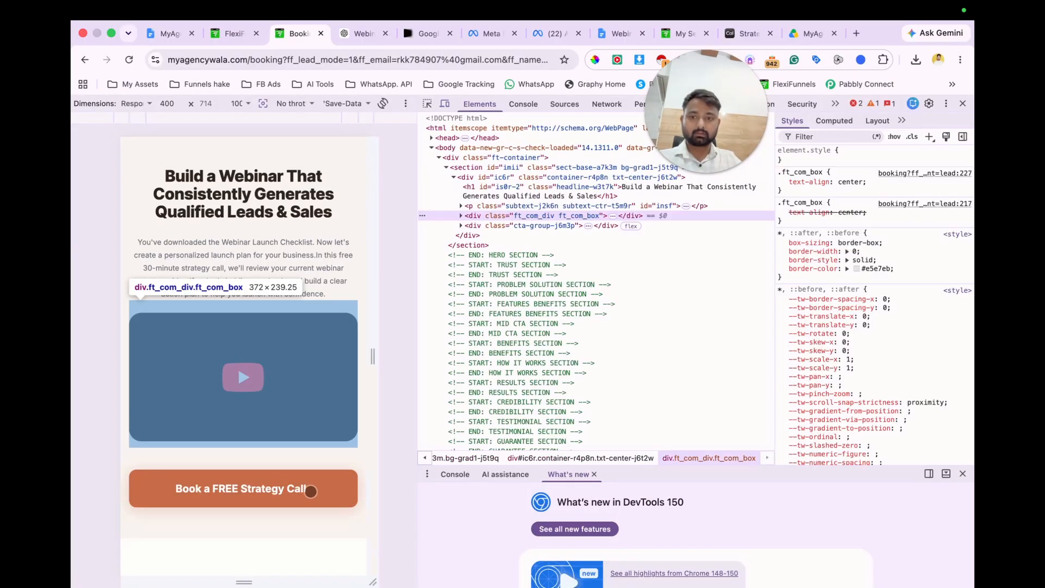
{"action": "double_click", "coordinate": [311, 491]}
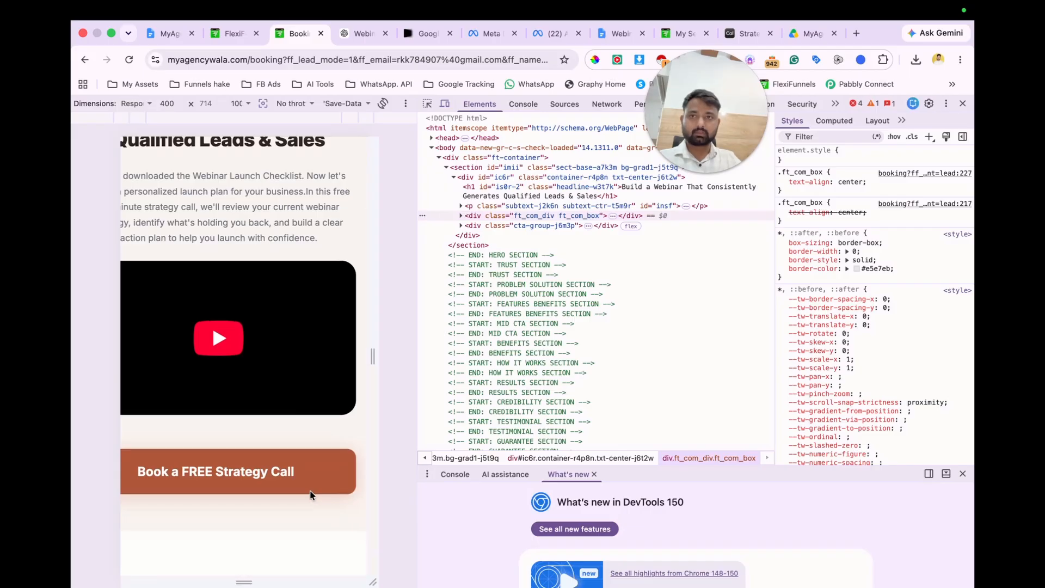
{"action": "left_click", "coordinate": [962, 102]}
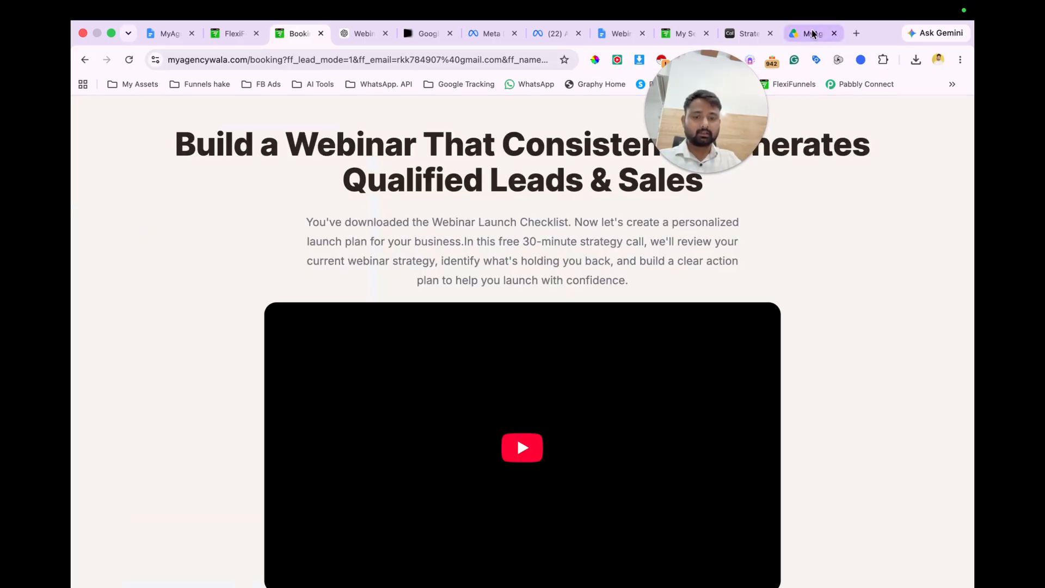
Step: Open Gmail in a new tab and look through the Promotions and Primary categories for the checklist email
{"action": "key", "text": "super+t"}
{"action": "type", "text": "gmai"}
{"action": "key", "text": "Return"}
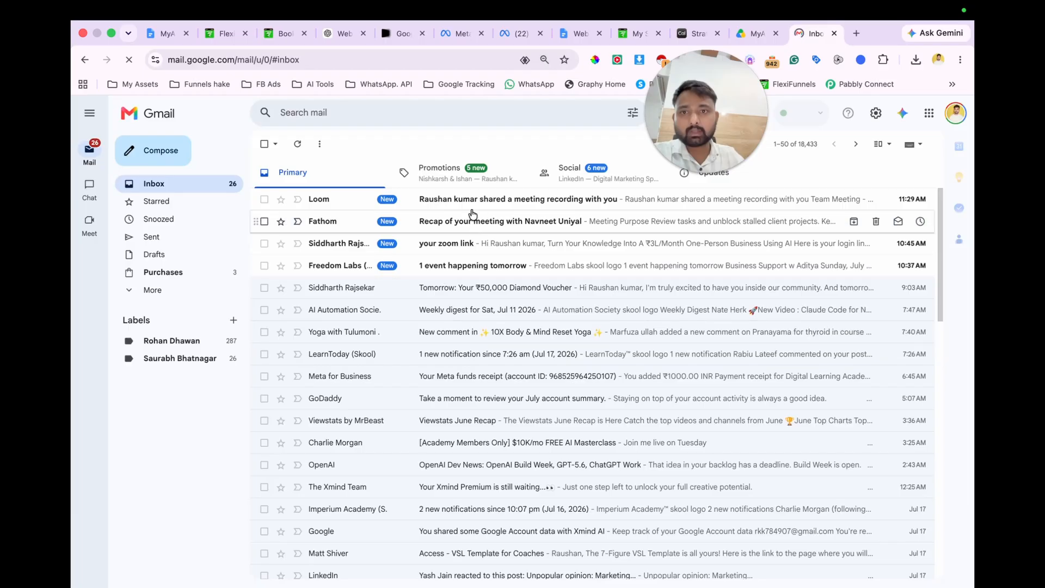
{"action": "left_click", "coordinate": [476, 180]}
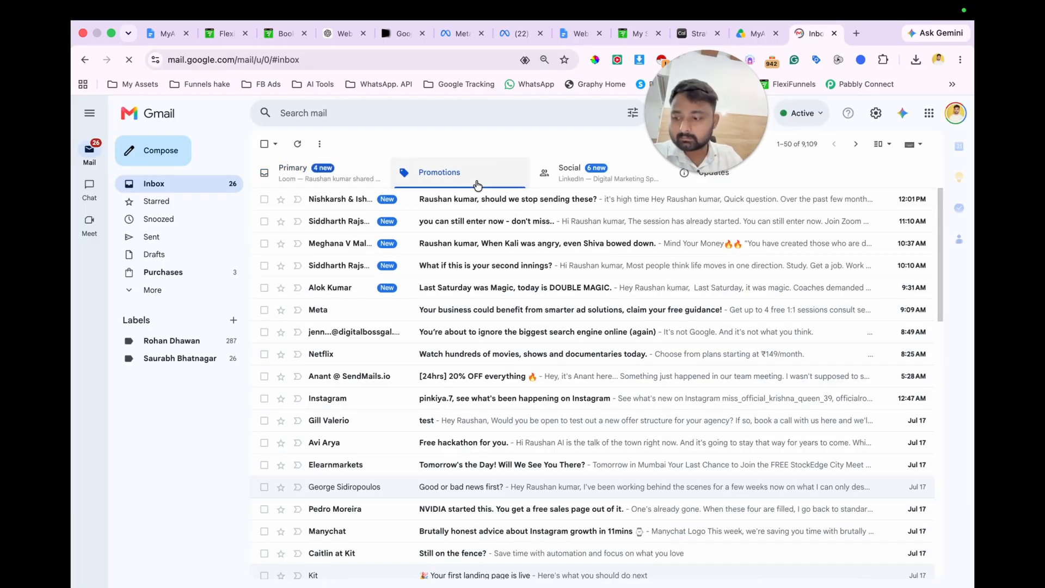
{"action": "scroll", "coordinate": [438, 292], "scroll_direction": "down", "scroll_amount": 1}
{"action": "scroll", "coordinate": [438, 293], "scroll_direction": "up", "scroll_amount": 1}
{"action": "left_click", "coordinate": [367, 175]}
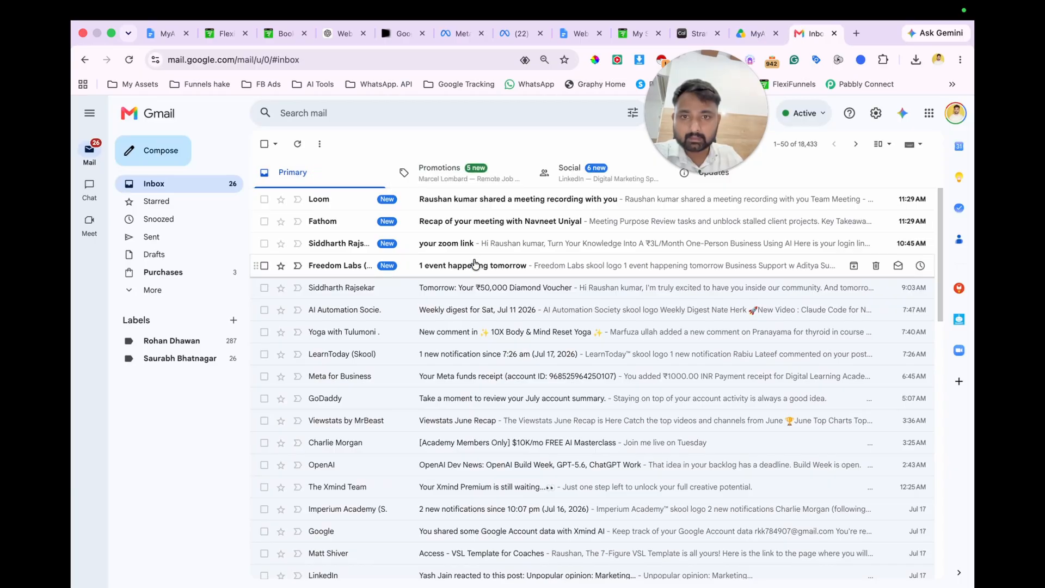
Step: Refresh the Primary inbox and view the newest messages, including the Loom, Fathom and "your zoom link" emails
{"action": "left_click", "coordinate": [468, 203]}
{"action": "left_click", "coordinate": [267, 143]}
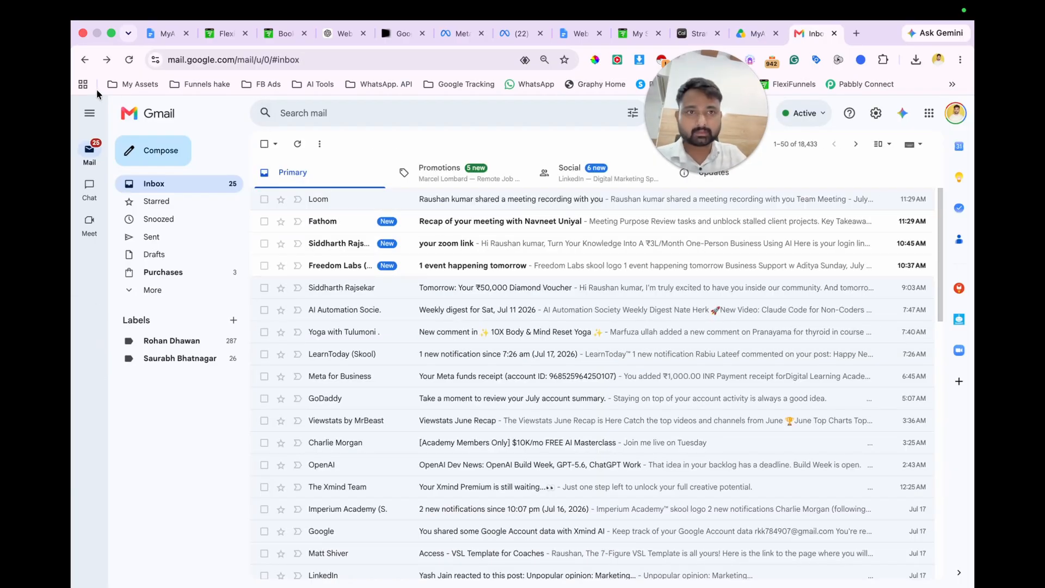
{"action": "left_click", "coordinate": [299, 145]}
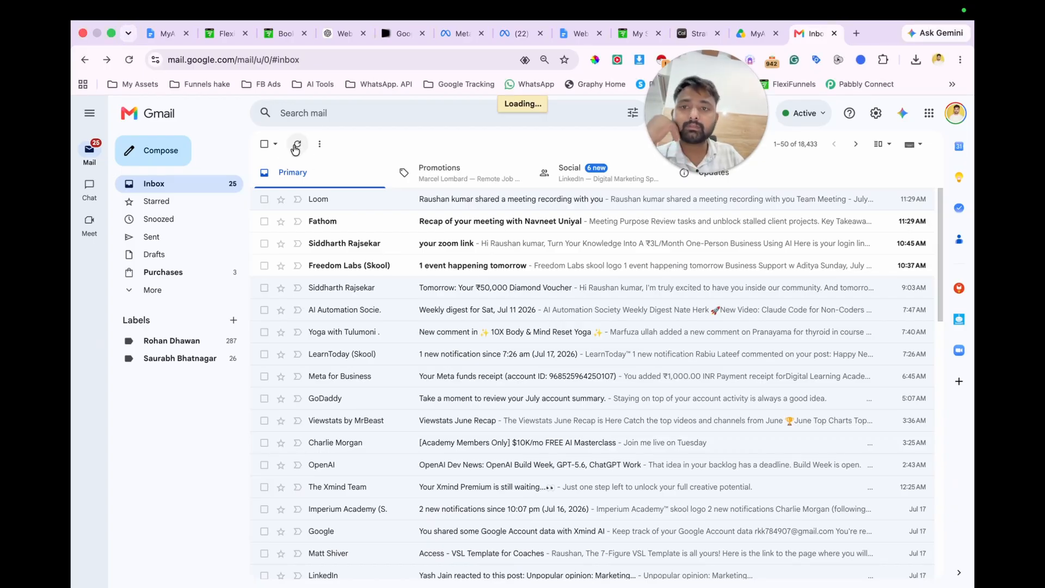
{"action": "left_click", "coordinate": [358, 221]}
{"action": "scroll", "coordinate": [381, 238], "scroll_direction": "left", "scroll_amount": 5}
{"action": "left_click", "coordinate": [412, 249]}
{"action": "scroll", "coordinate": [412, 251], "scroll_direction": "left", "scroll_amount": 5}
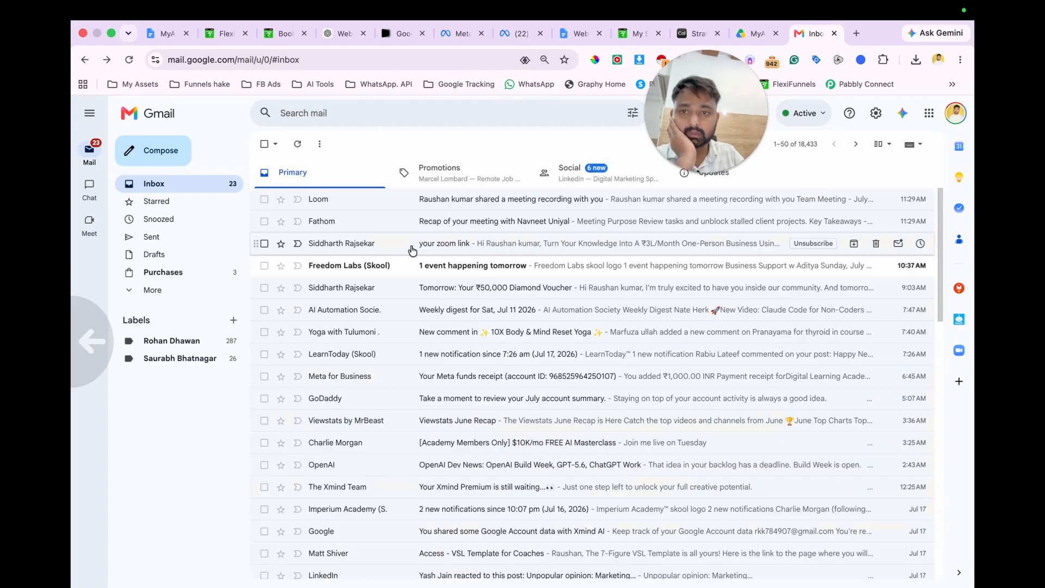
Step: Check the top message in Promotions and the newest message in Spam for the checklist delivery email
{"action": "left_click", "coordinate": [441, 170]}
{"action": "left_click", "coordinate": [414, 223]}
{"action": "scroll", "coordinate": [410, 213], "scroll_direction": "left", "scroll_amount": 5}
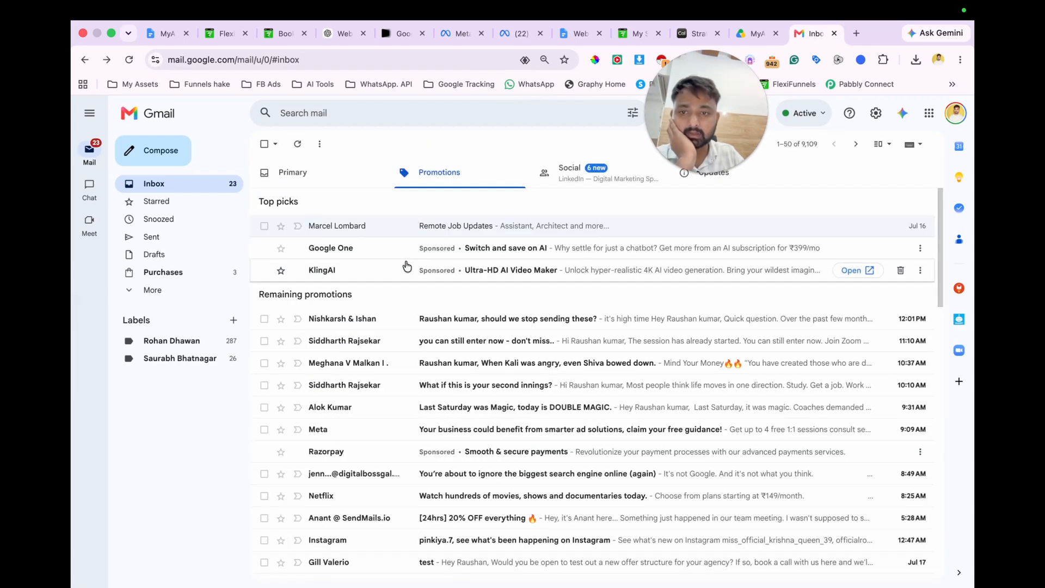
{"action": "left_click", "coordinate": [174, 295]}
{"action": "left_click", "coordinate": [178, 359]}
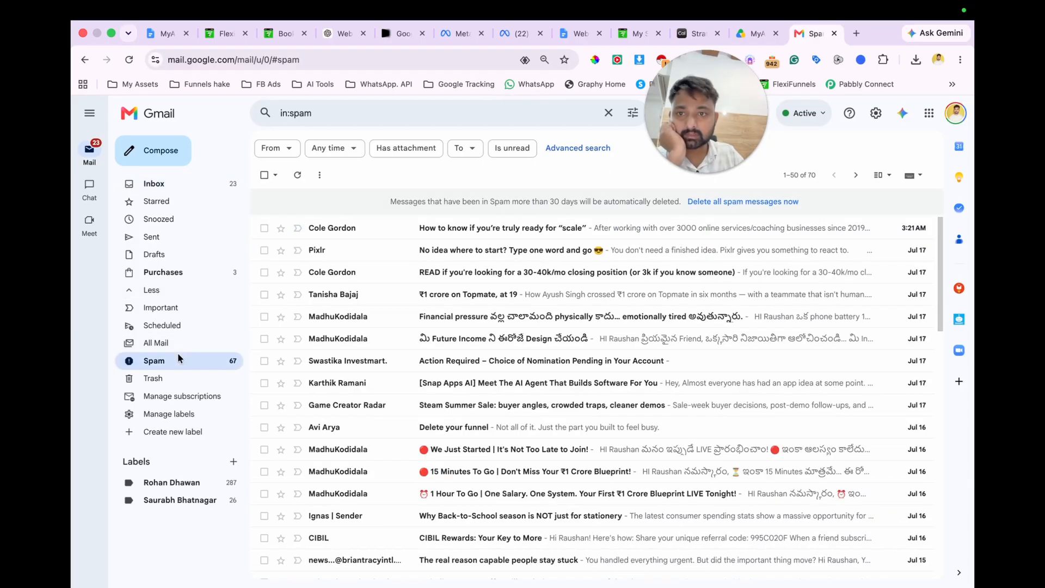
{"action": "left_click", "coordinate": [320, 228]}
{"action": "scroll", "coordinate": [407, 293], "scroll_direction": "left", "scroll_amount": 5}
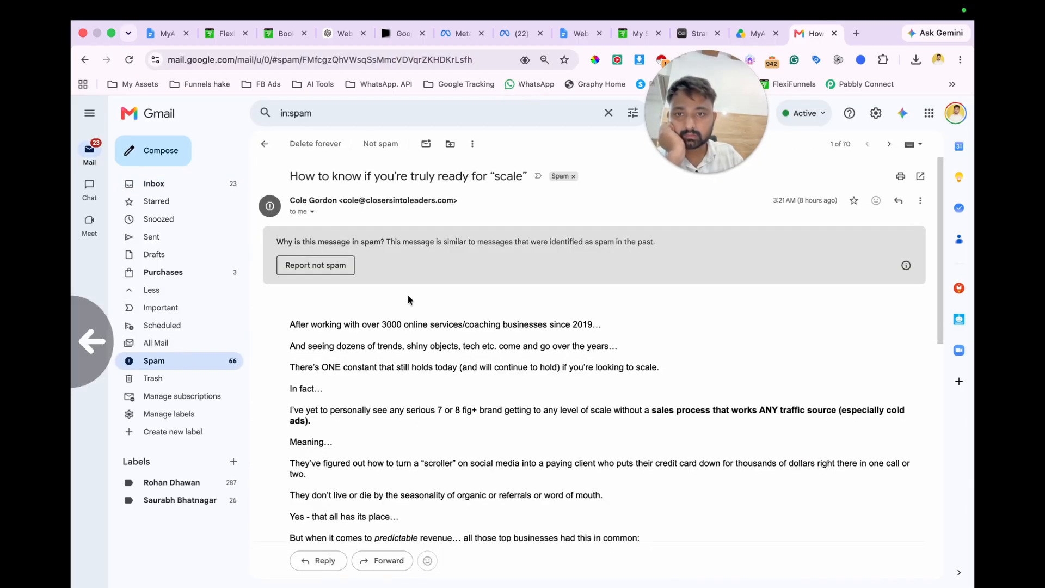
Step: View the unsent draft in Gmail's Trash, close it and delete it permanently
{"action": "left_click", "coordinate": [158, 382]}
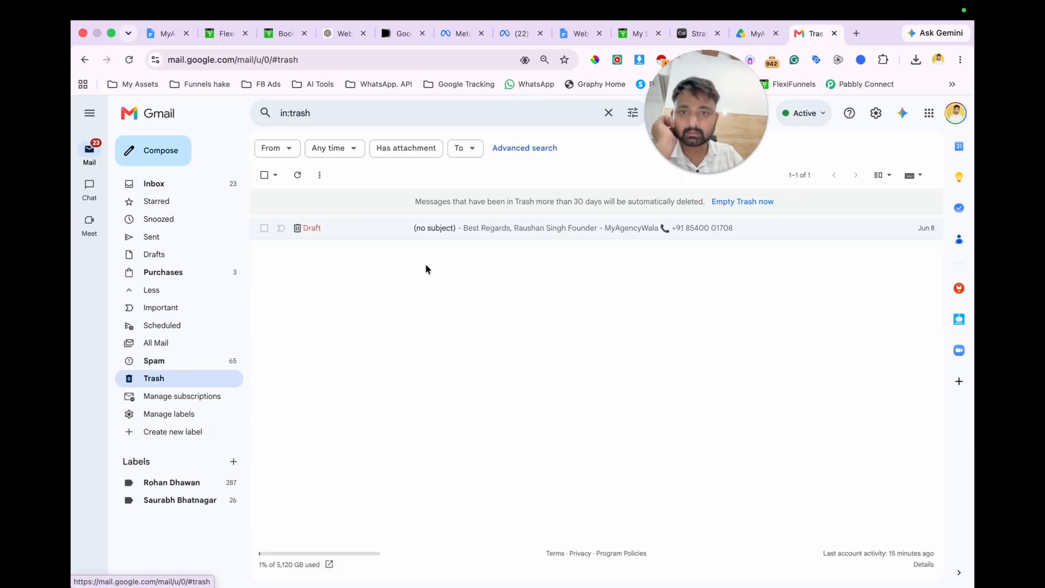
{"action": "left_click", "coordinate": [467, 228]}
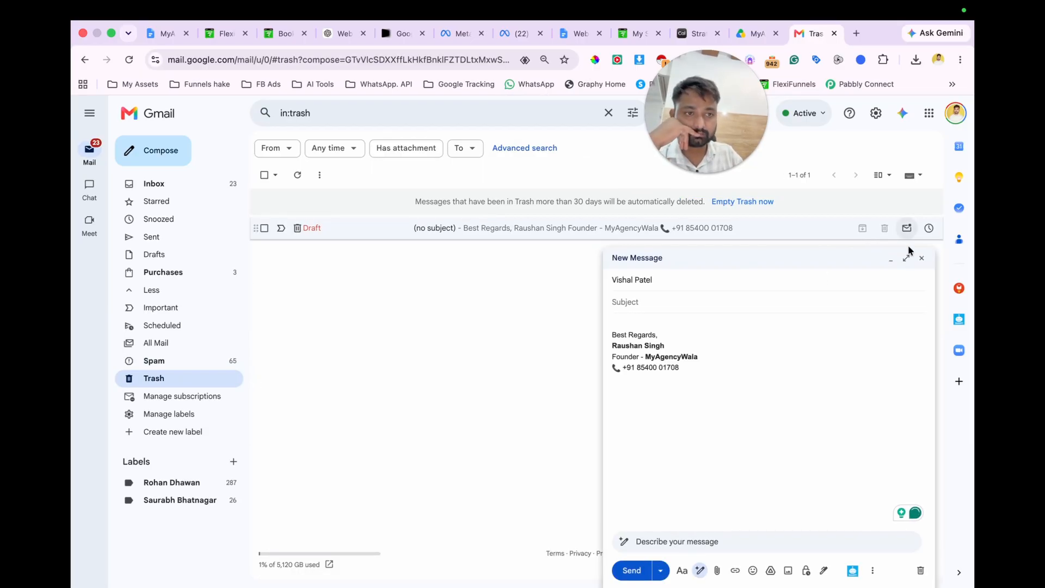
{"action": "left_click", "coordinate": [922, 258]}
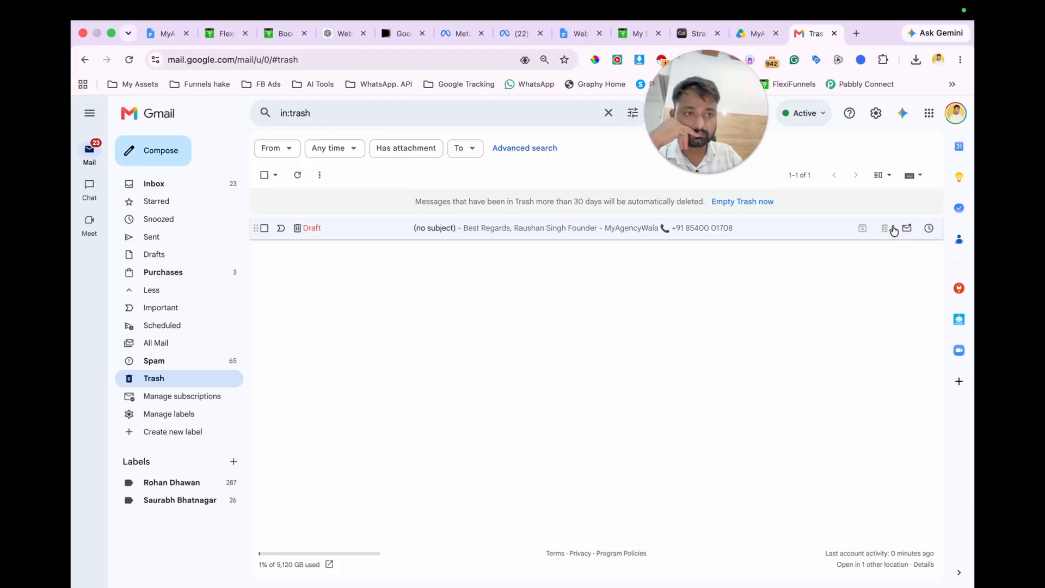
{"action": "left_click", "coordinate": [264, 228]}
{"action": "left_click", "coordinate": [327, 173]}
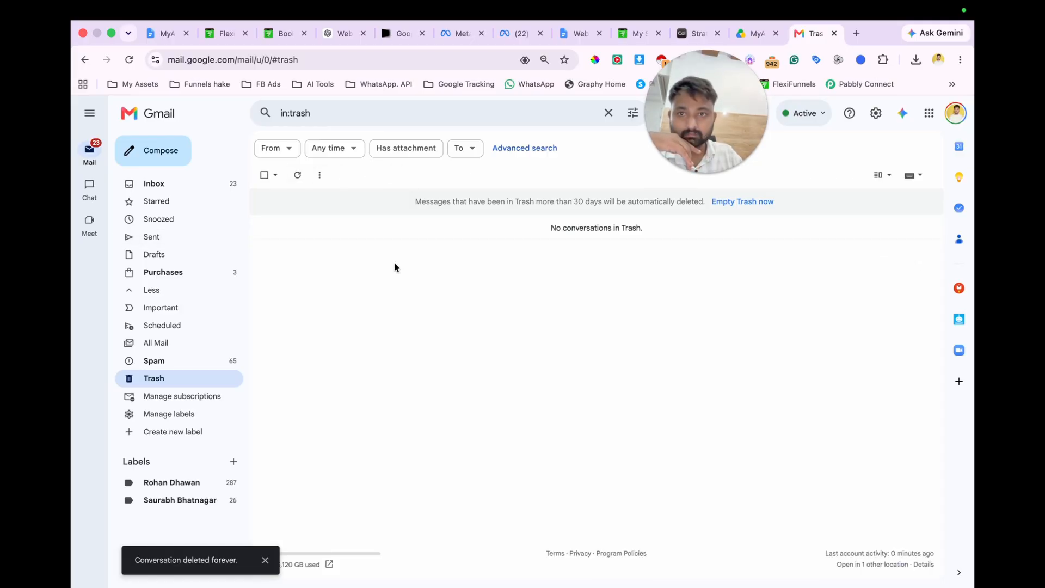
Step: Look through All Mail and the Inbox for the checklist delivery email
{"action": "left_click", "coordinate": [162, 346]}
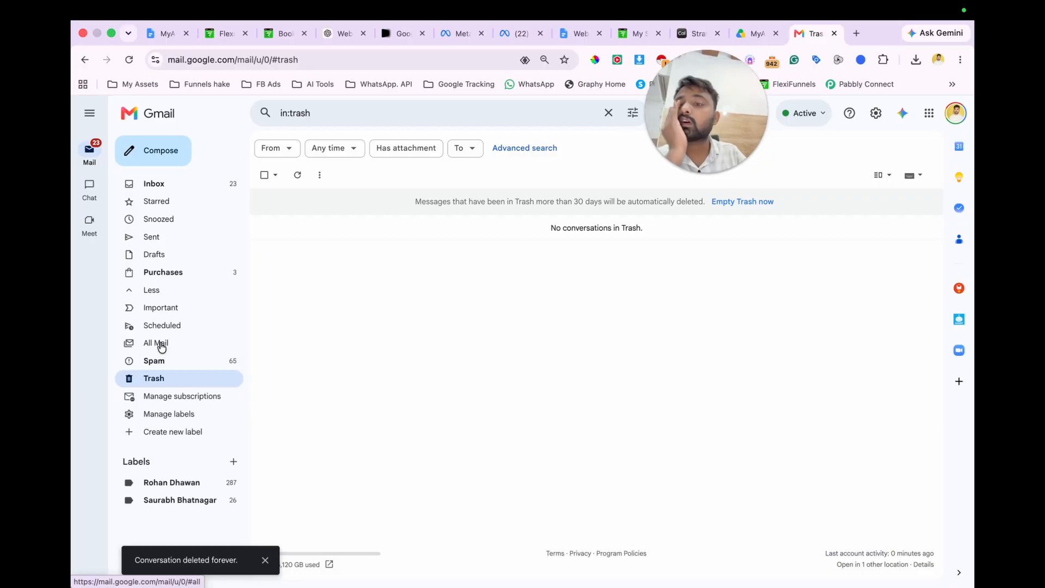
{"action": "left_click", "coordinate": [467, 201]}
{"action": "scroll", "coordinate": [409, 342], "scroll_direction": "left", "scroll_amount": 5}
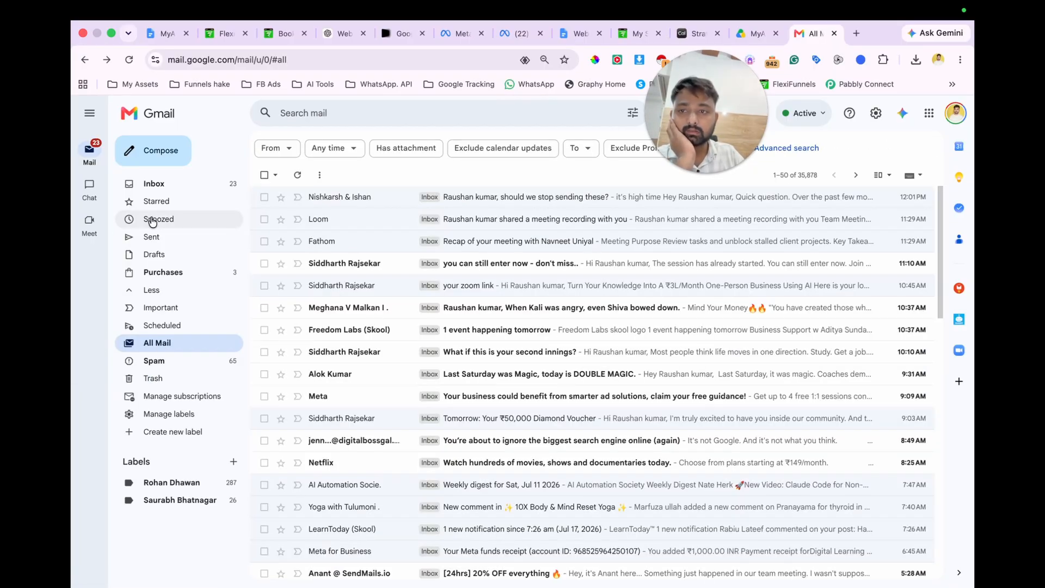
{"action": "left_click", "coordinate": [148, 185]}
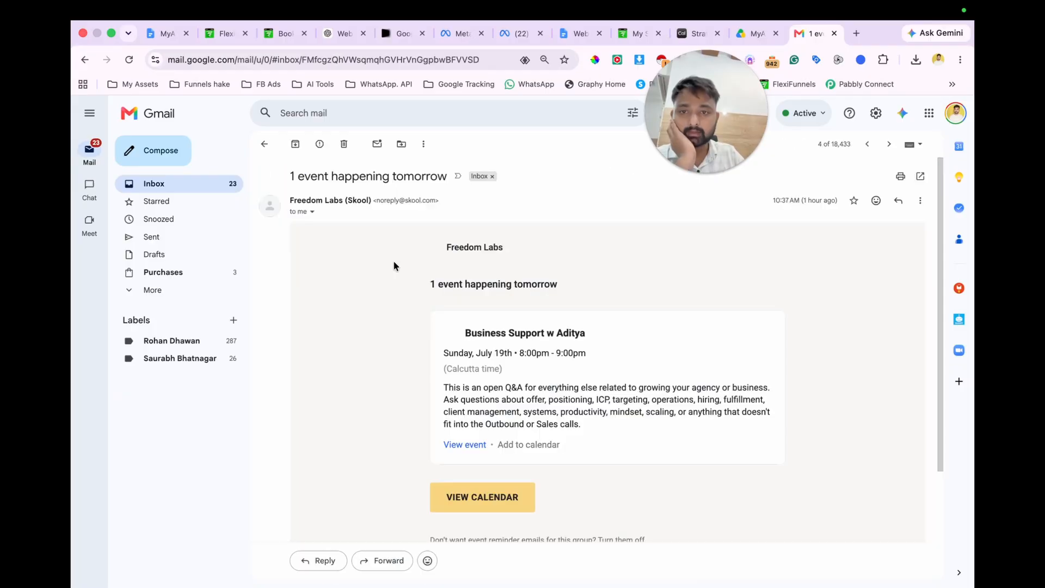
Step: Switch back to FlexiFunnels, save the Email Optin Page and leave its editor for the project's page overview
{"action": "left_click", "coordinate": [224, 33]}
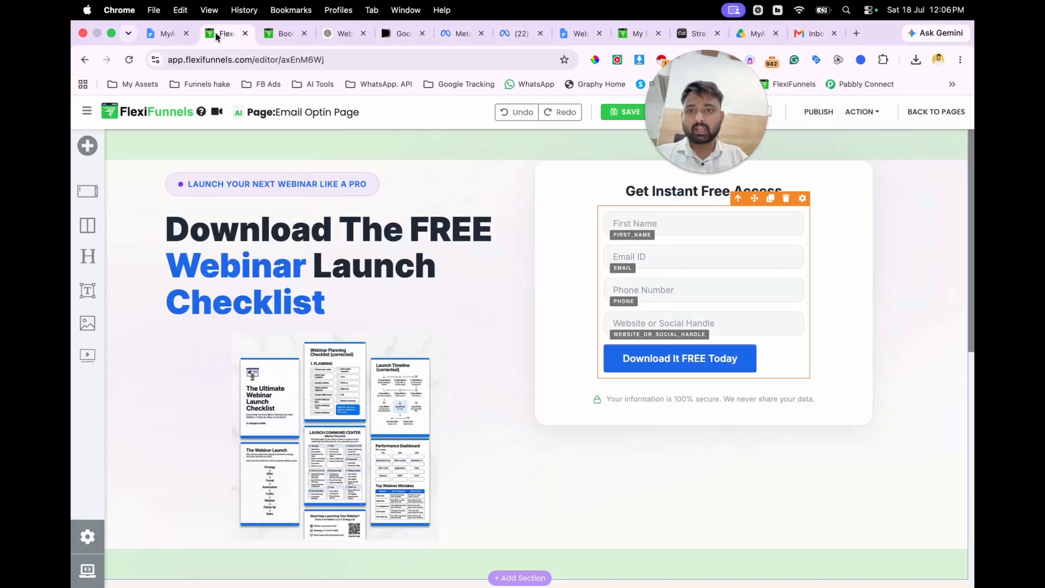
{"action": "left_click", "coordinate": [665, 112]}
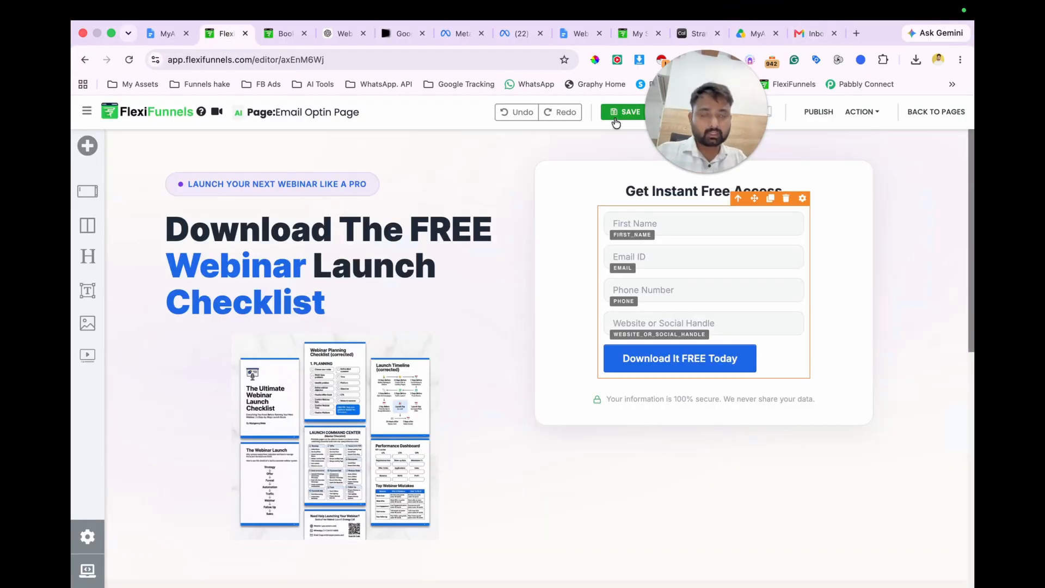
{"action": "left_click", "coordinate": [936, 111]}
{"action": "left_click", "coordinate": [558, 244]}
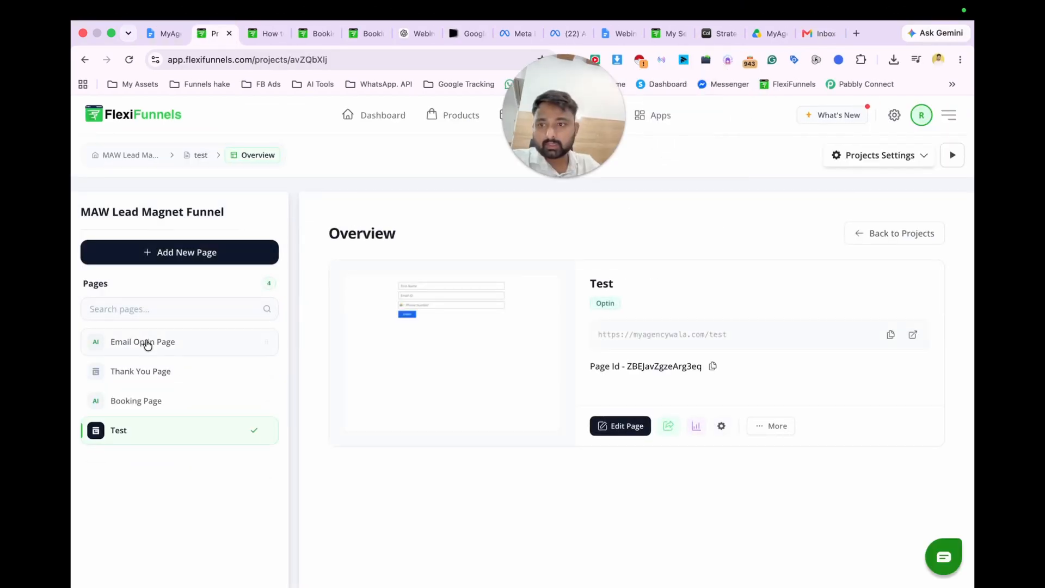
Step: Open the Test page in the editor and bring up the integrations for its opt-in form
{"action": "left_click", "coordinate": [598, 426]}
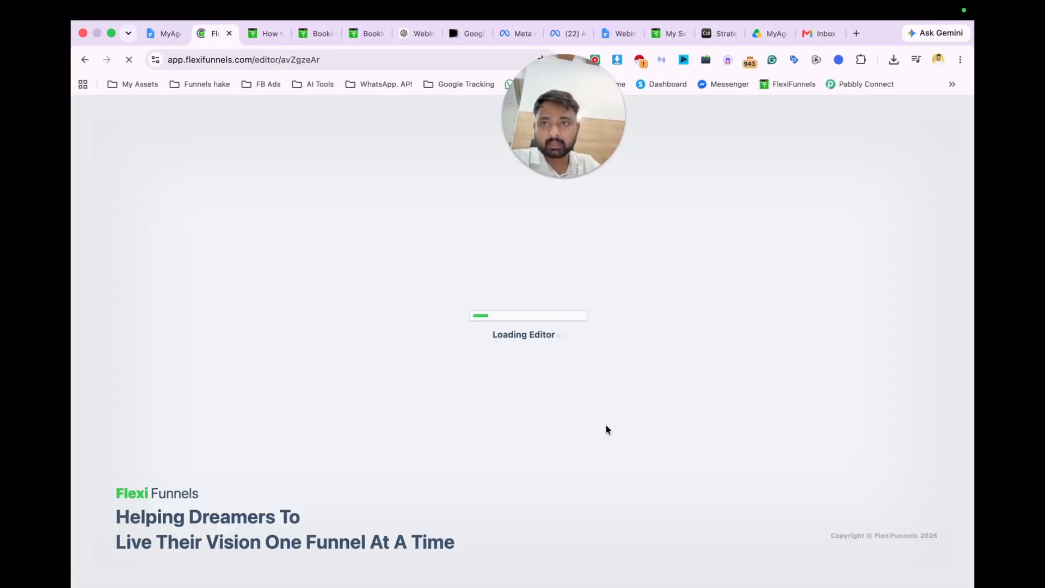
{"action": "left_click_drag", "start_coordinate": [569, 140], "coordinate": [146, 220]}
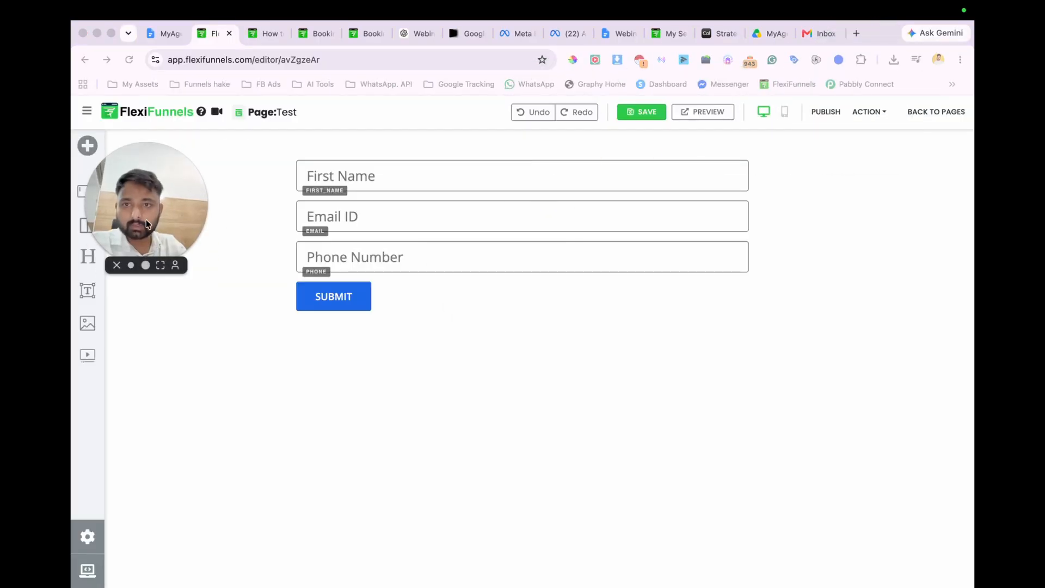
{"action": "left_click", "coordinate": [498, 158]}
{"action": "left_click", "coordinate": [750, 147]}
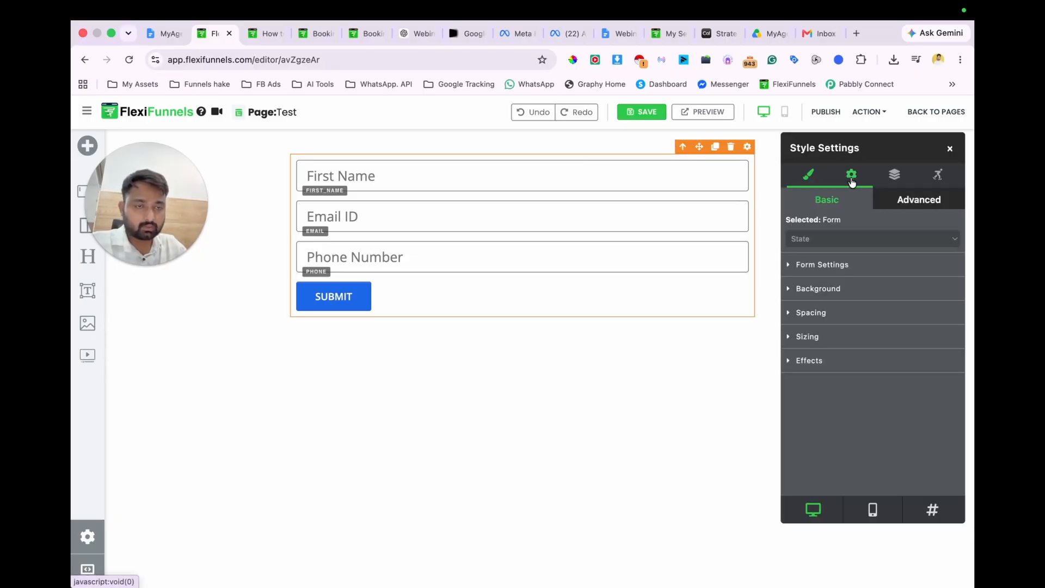
{"action": "left_click", "coordinate": [851, 174]}
{"action": "left_click", "coordinate": [862, 318]}
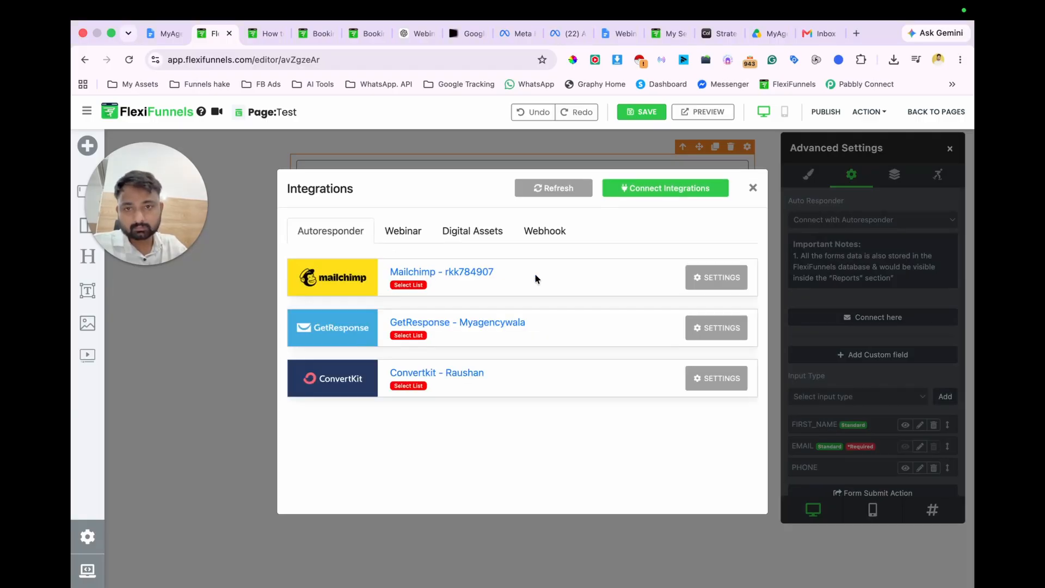
Step: Connect the "FREE Webinar Launch Checklist" digital asset to the Test page's form and save the integration
{"action": "left_click", "coordinate": [488, 235]}
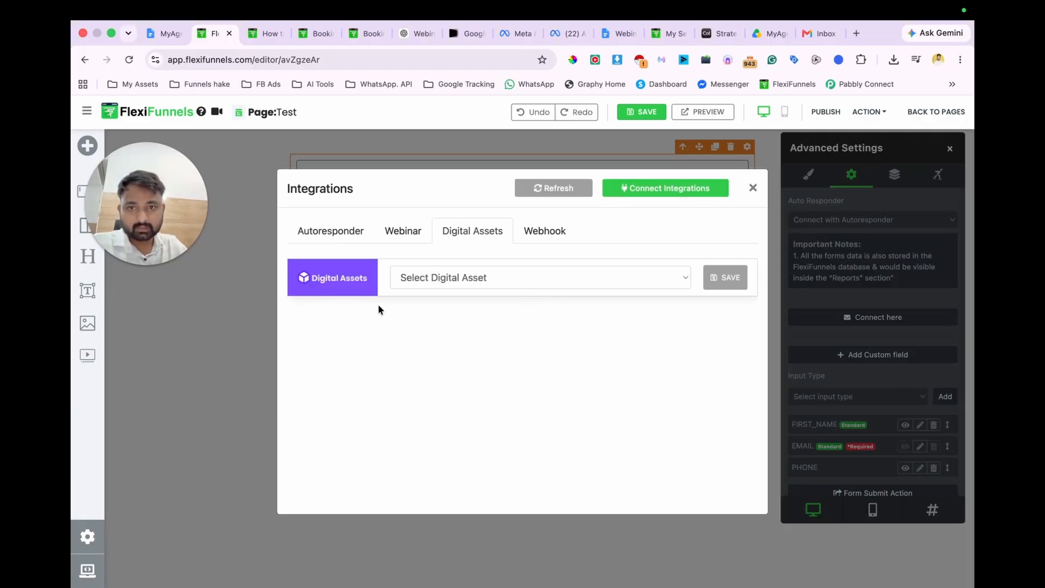
{"action": "left_click", "coordinate": [527, 277]}
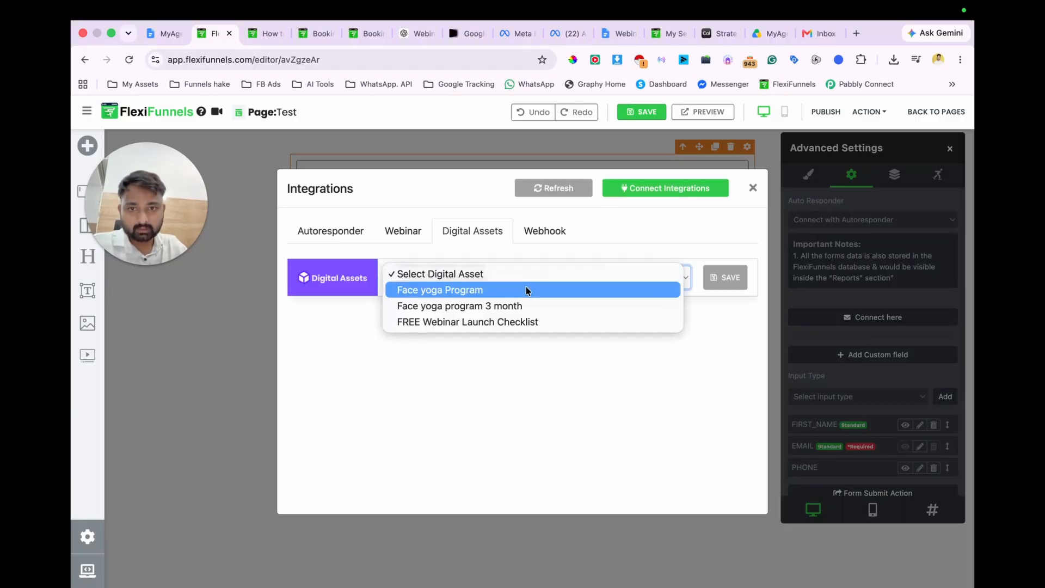
{"action": "left_click", "coordinate": [494, 323]}
{"action": "left_click", "coordinate": [723, 279]}
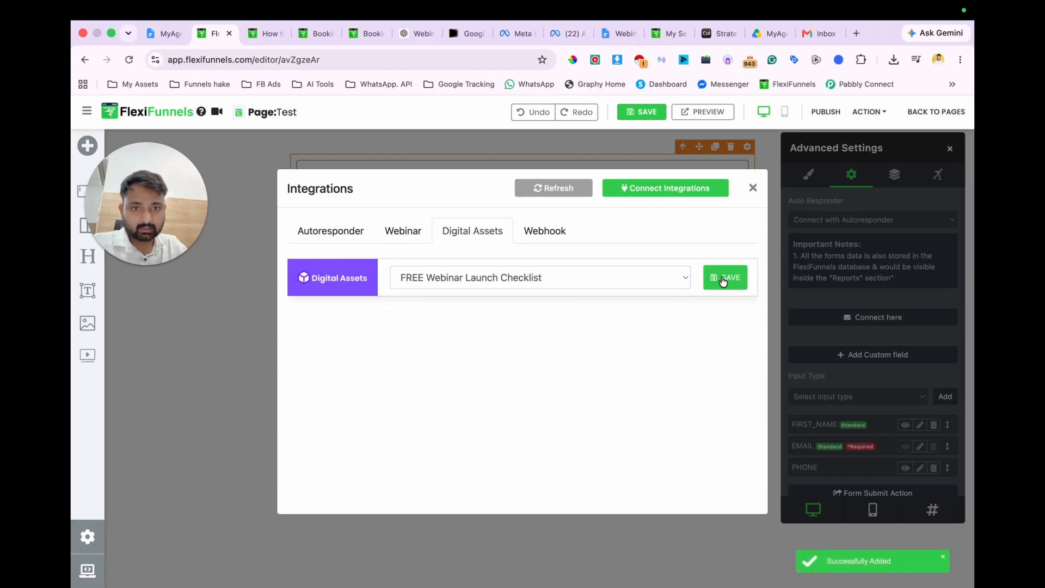
Step: Save and publish the Test page, and open its published URL
{"action": "left_click", "coordinate": [653, 115]}
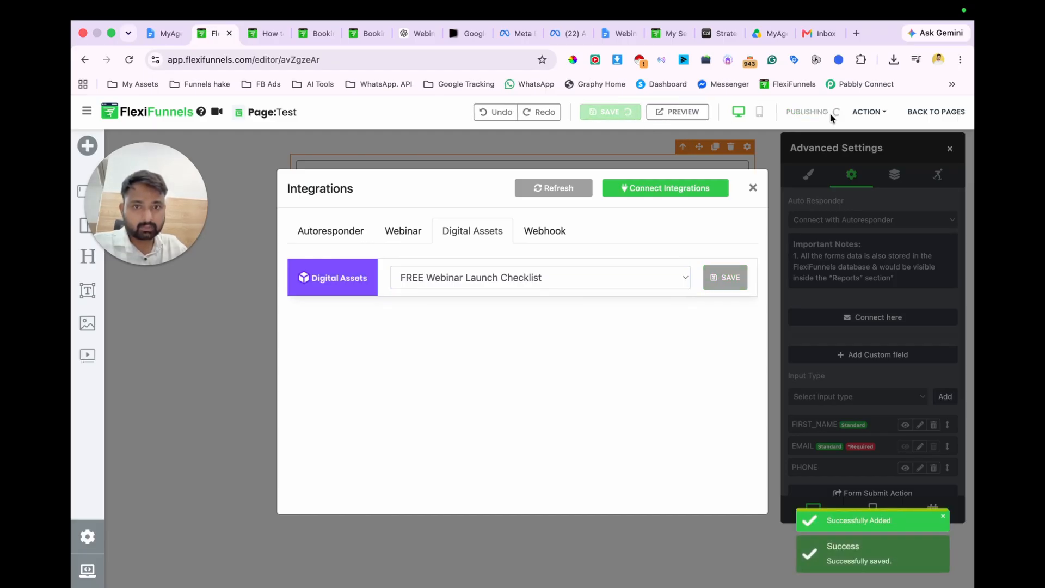
{"action": "left_click", "coordinate": [829, 114]}
{"action": "left_click", "coordinate": [868, 111]}
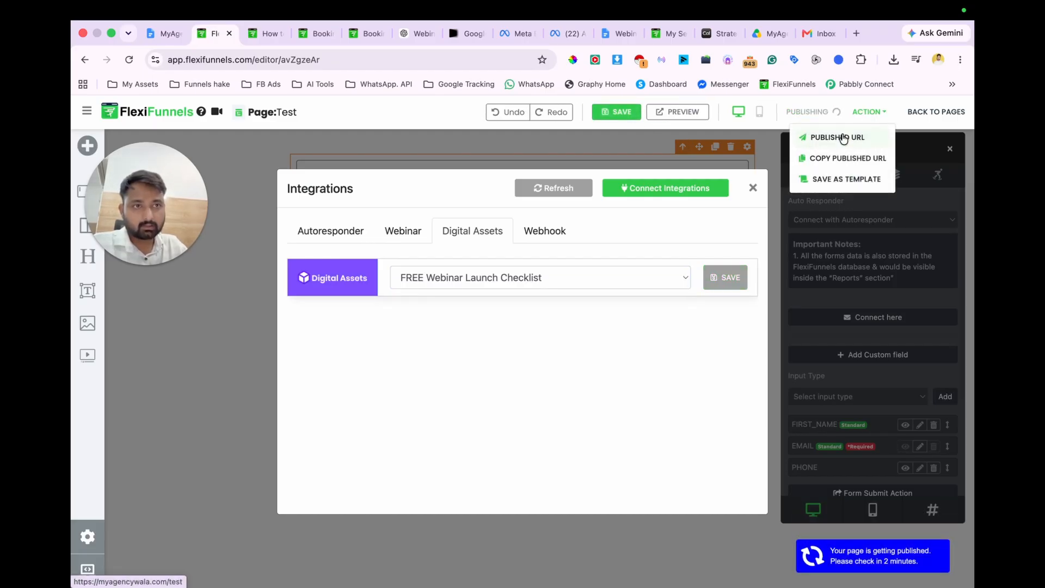
{"action": "left_click", "coordinate": [843, 139]}
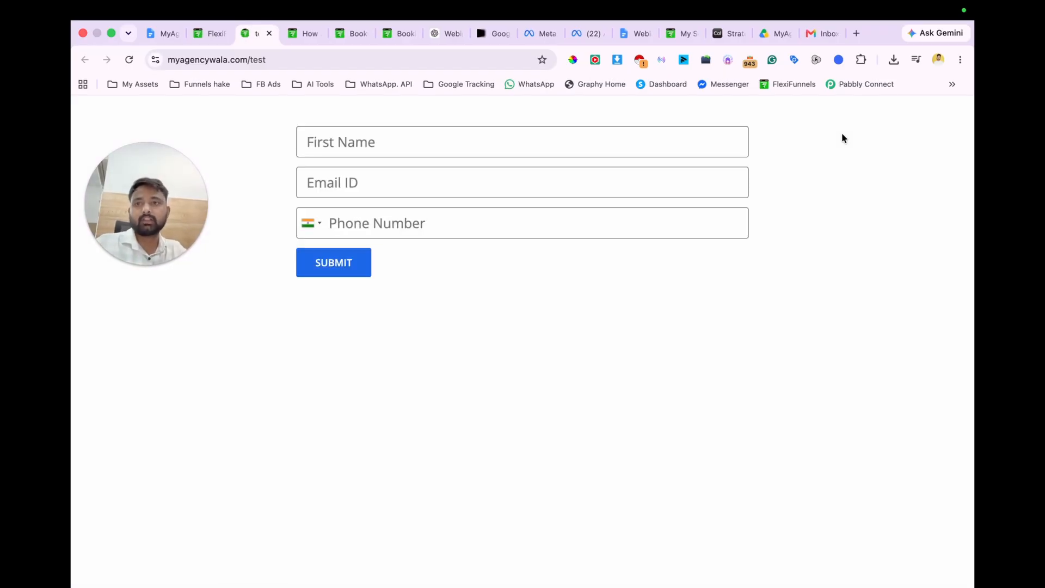
Step: Switch back to the Test page's editor, publish the page again and open its published URL
{"action": "left_click", "coordinate": [209, 33]}
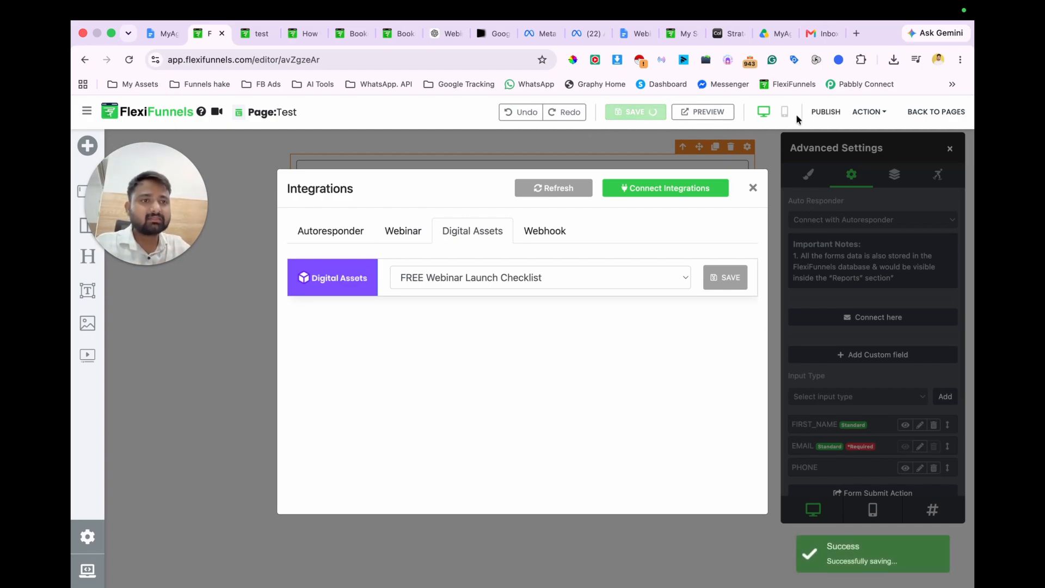
{"action": "left_click", "coordinate": [821, 113]}
{"action": "left_click", "coordinate": [869, 112]}
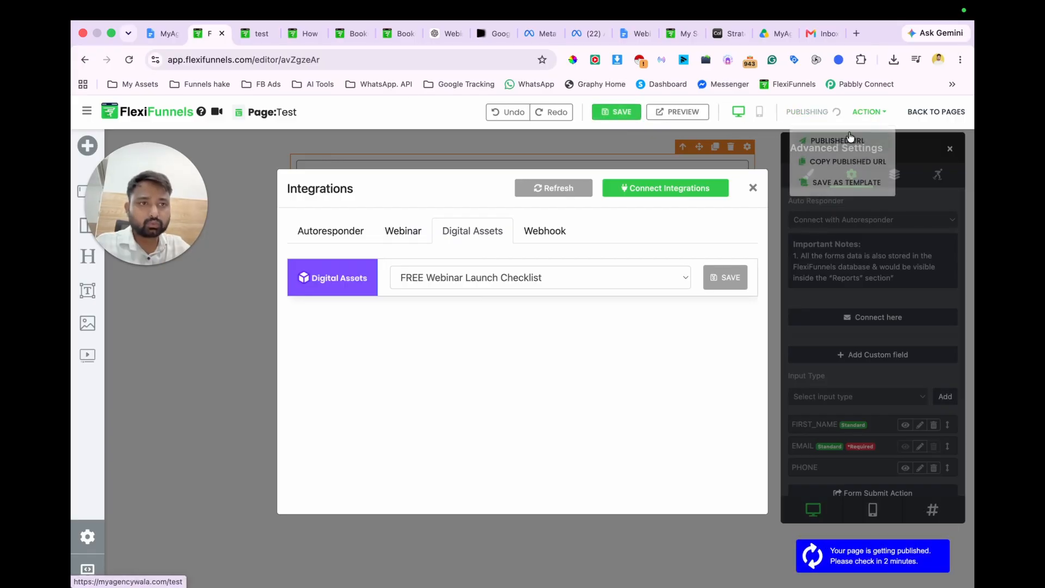
{"action": "left_click", "coordinate": [841, 140]}
Step: Fill in the Test page's form with the contact's name, e-mail and phone number, and submit it
{"action": "left_click", "coordinate": [401, 142]}
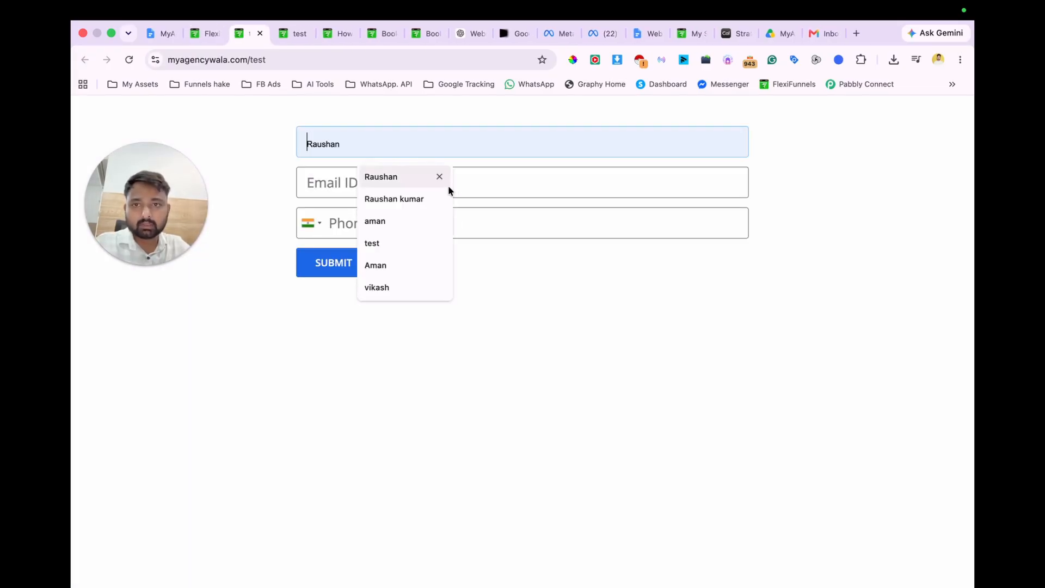
{"action": "left_click", "coordinate": [425, 197]}
{"action": "left_click", "coordinate": [380, 181]}
{"action": "left_click", "coordinate": [400, 216]}
{"action": "left_click", "coordinate": [368, 222]}
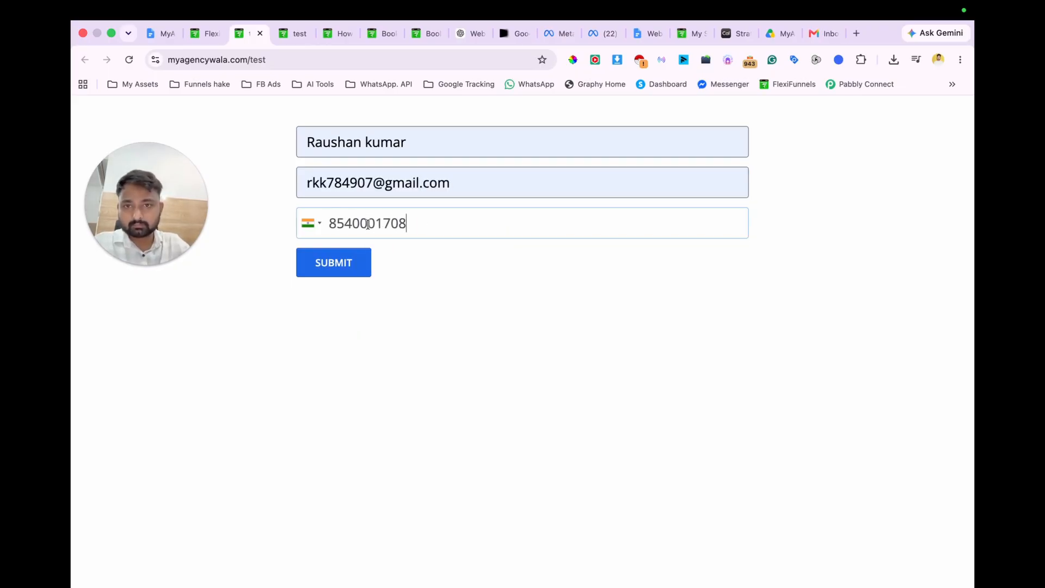
{"action": "left_click", "coordinate": [339, 271]}
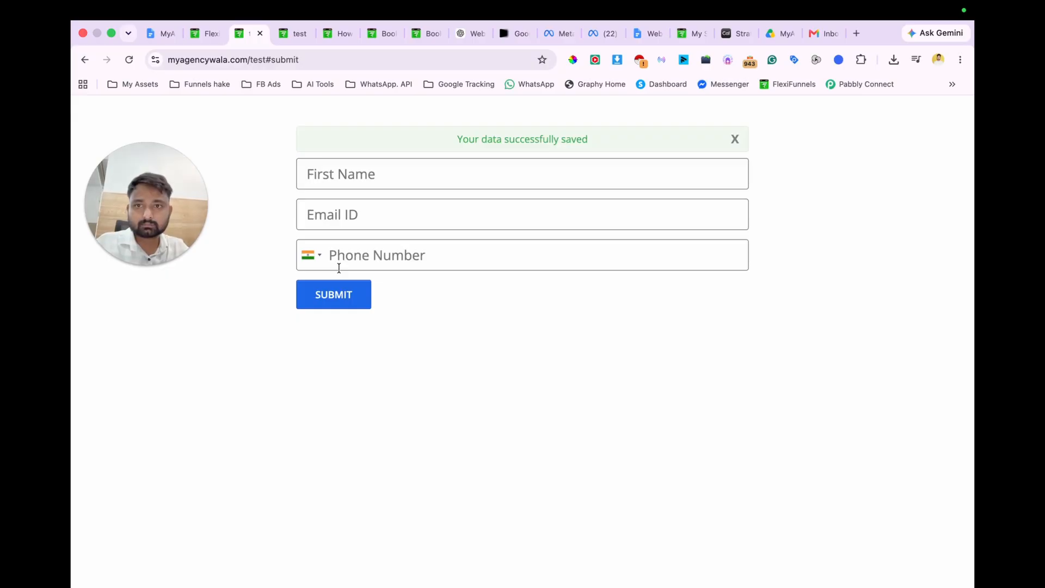
Step: Switch to Gmail, open the "Your Webinar Launch Checklist is here" email and read through its content
{"action": "left_click", "coordinate": [813, 34]}
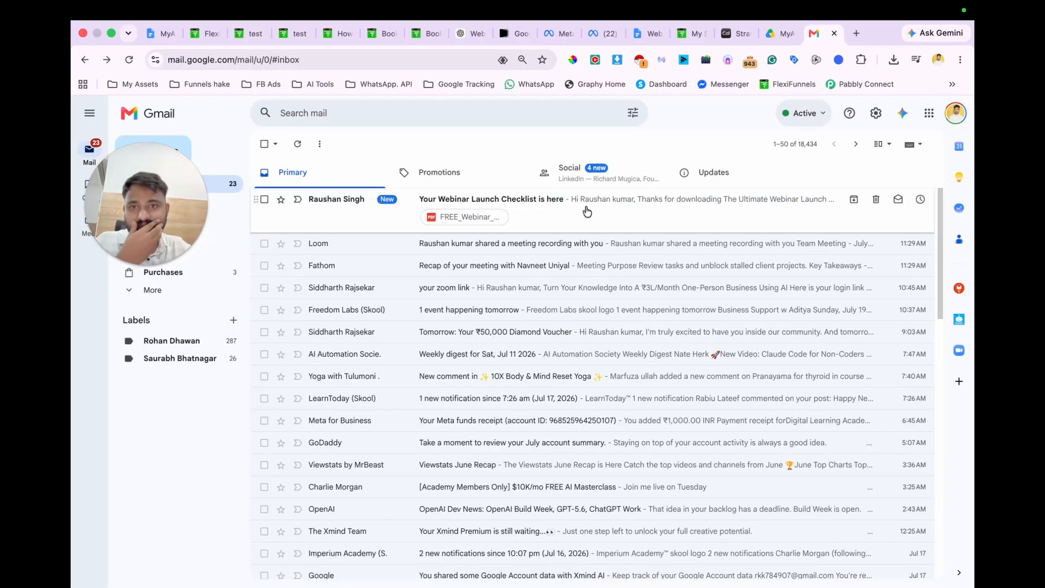
{"action": "left_click", "coordinate": [549, 219]}
{"action": "scroll", "coordinate": [518, 281], "scroll_direction": "down", "scroll_amount": 10}
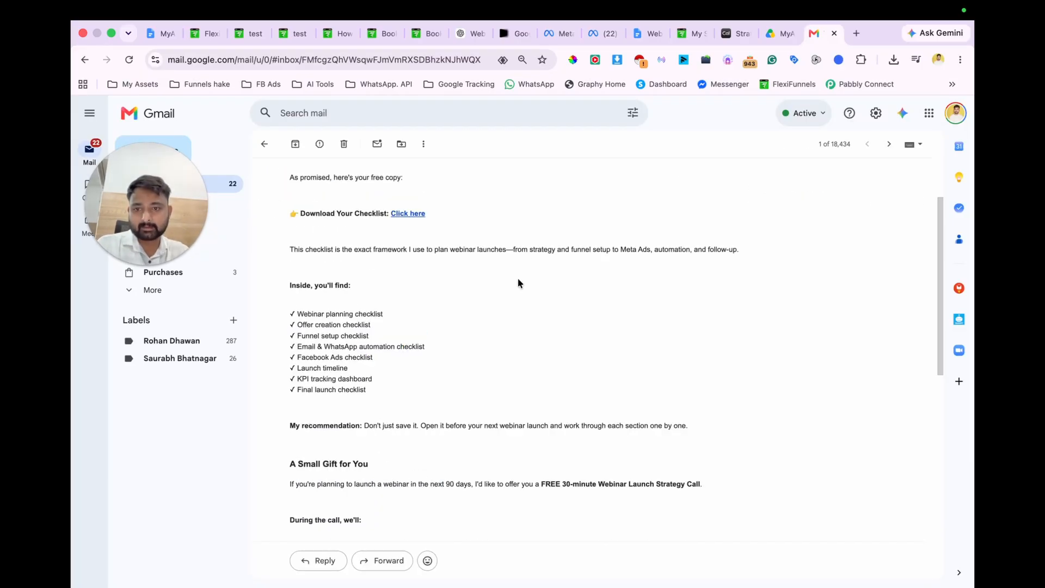
{"action": "scroll", "coordinate": [518, 283], "scroll_direction": "down", "scroll_amount": 4}
{"action": "scroll", "coordinate": [518, 283], "scroll_direction": "up", "scroll_amount": 12}
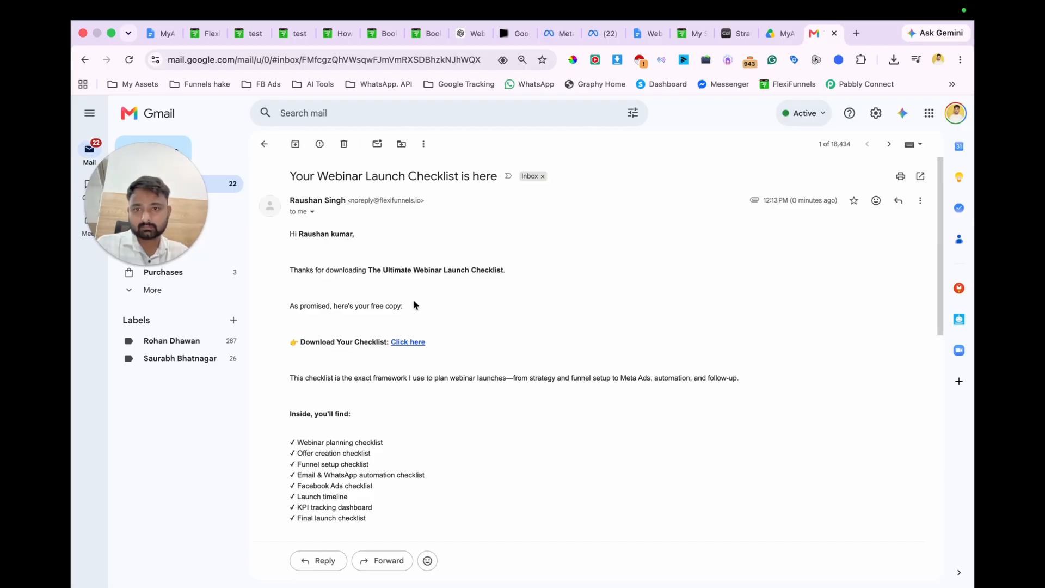
Step: Open the checklist download link in the email, look through the PDF's phases, and close the PDF
{"action": "left_click", "coordinate": [408, 341]}
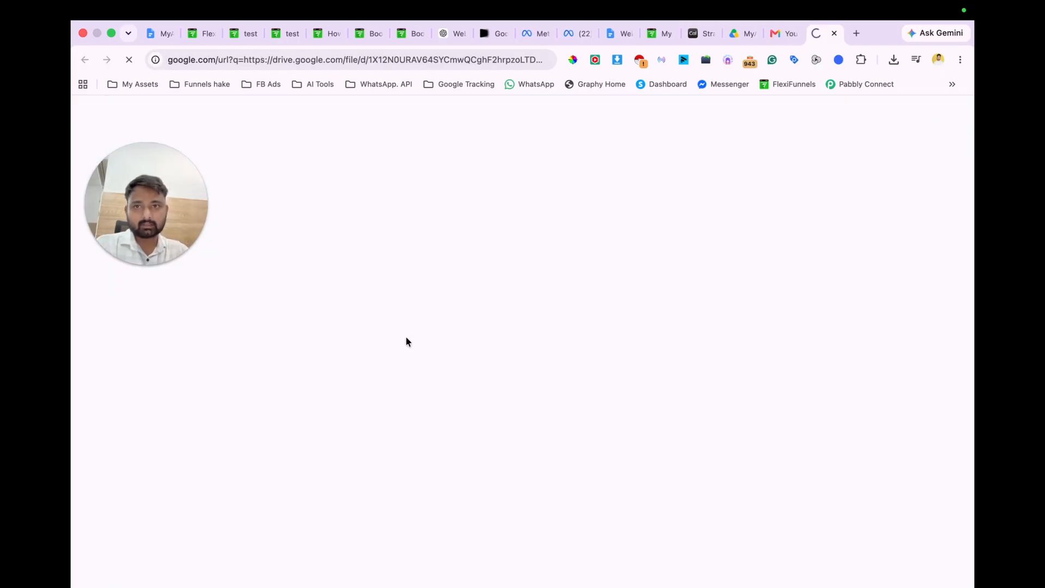
{"action": "scroll", "coordinate": [406, 342], "scroll_direction": "down", "scroll_amount": 5}
{"action": "scroll", "coordinate": [406, 338], "scroll_direction": "down", "scroll_amount": 5}
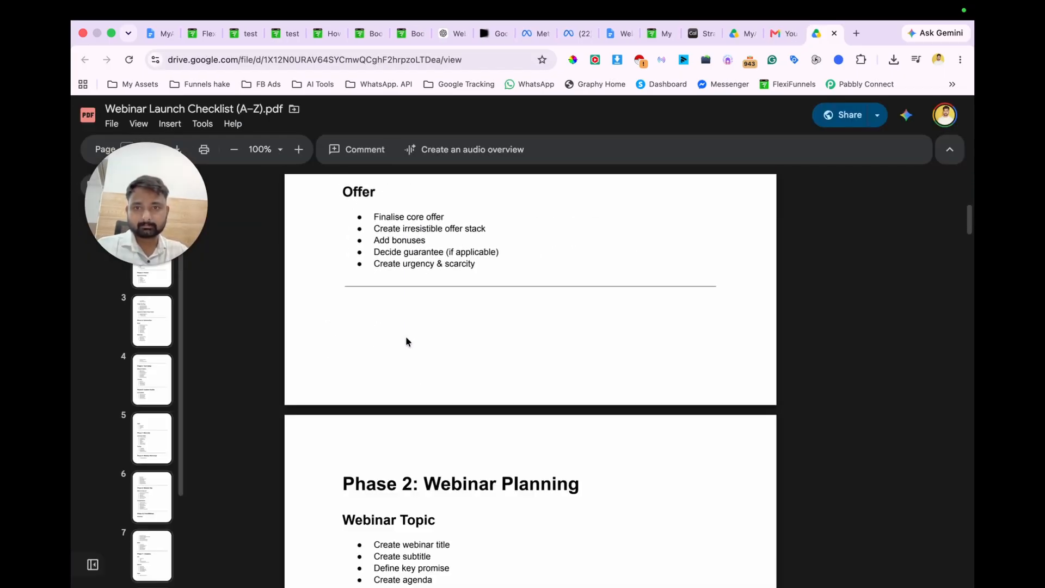
{"action": "scroll", "coordinate": [405, 340], "scroll_direction": "down", "scroll_amount": 4}
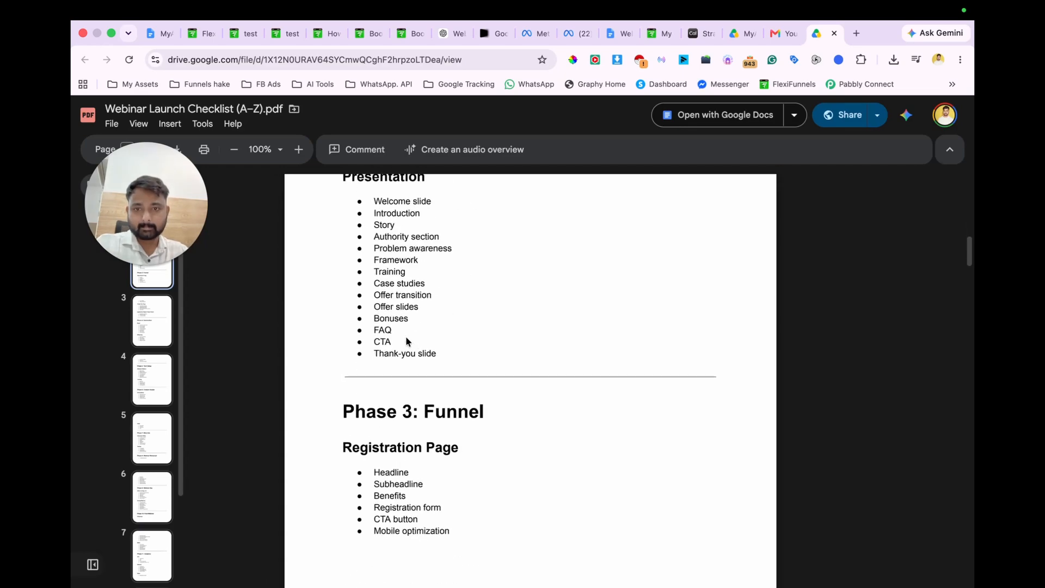
{"action": "scroll", "coordinate": [406, 341], "scroll_direction": "down", "scroll_amount": 6}
{"action": "scroll", "coordinate": [406, 341], "scroll_direction": "down", "scroll_amount": 10}
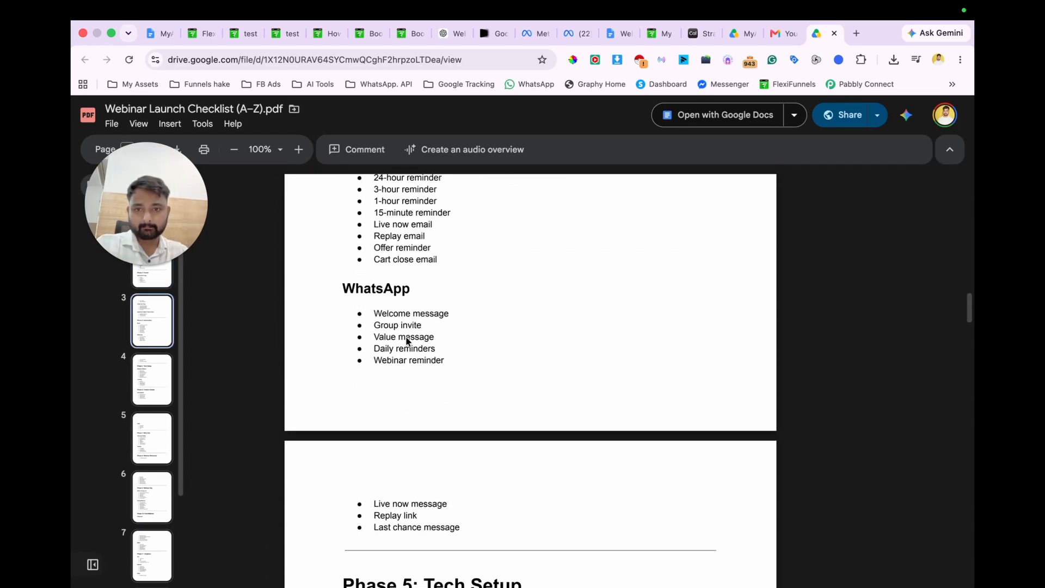
{"action": "scroll", "coordinate": [406, 341], "scroll_direction": "down", "scroll_amount": 10}
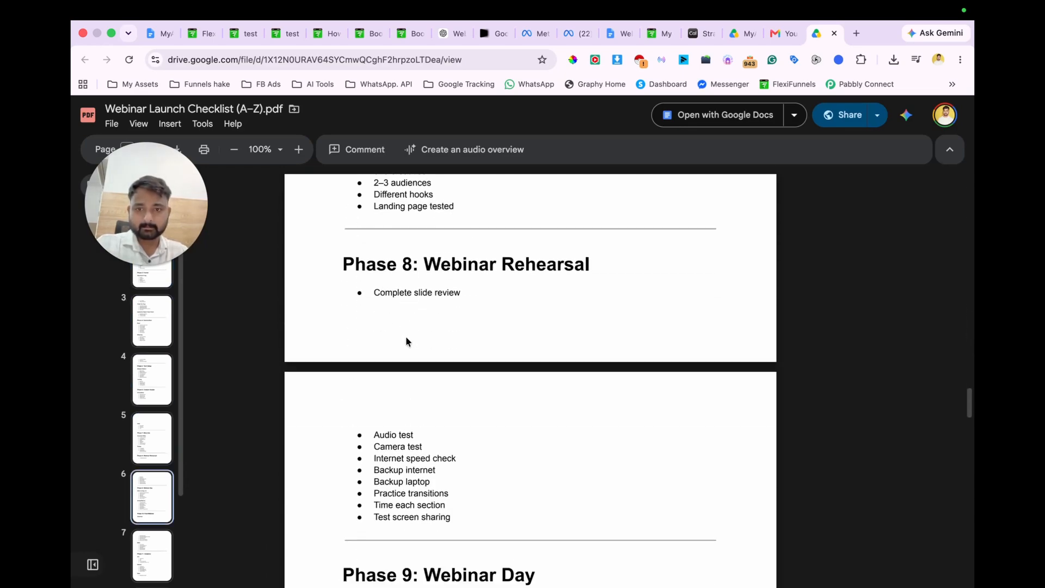
{"action": "scroll", "coordinate": [406, 340], "scroll_direction": "down", "scroll_amount": 5}
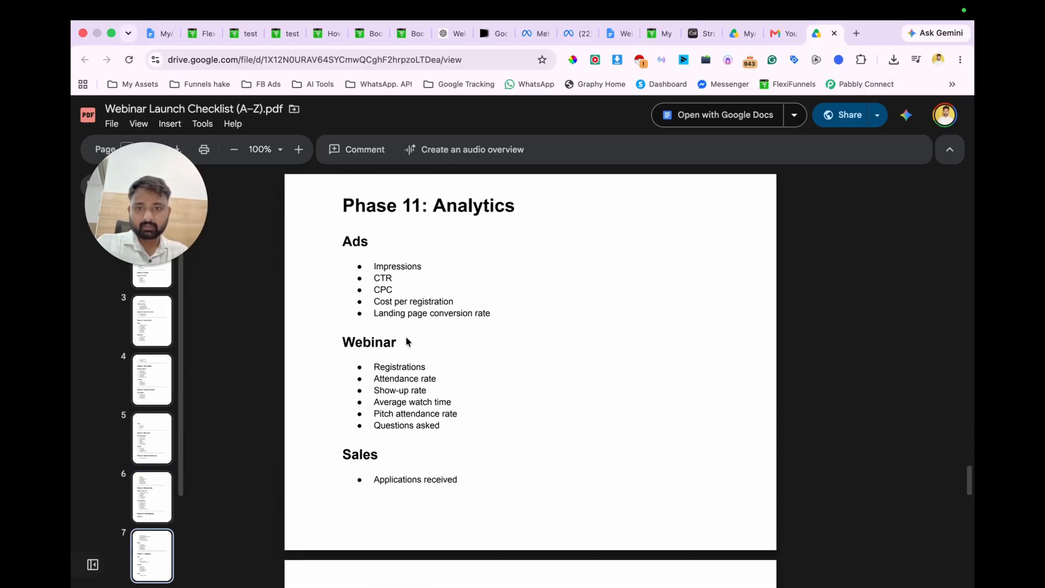
{"action": "scroll", "coordinate": [406, 341], "scroll_direction": "up", "scroll_amount": 20}
{"action": "key", "text": "super+w"}
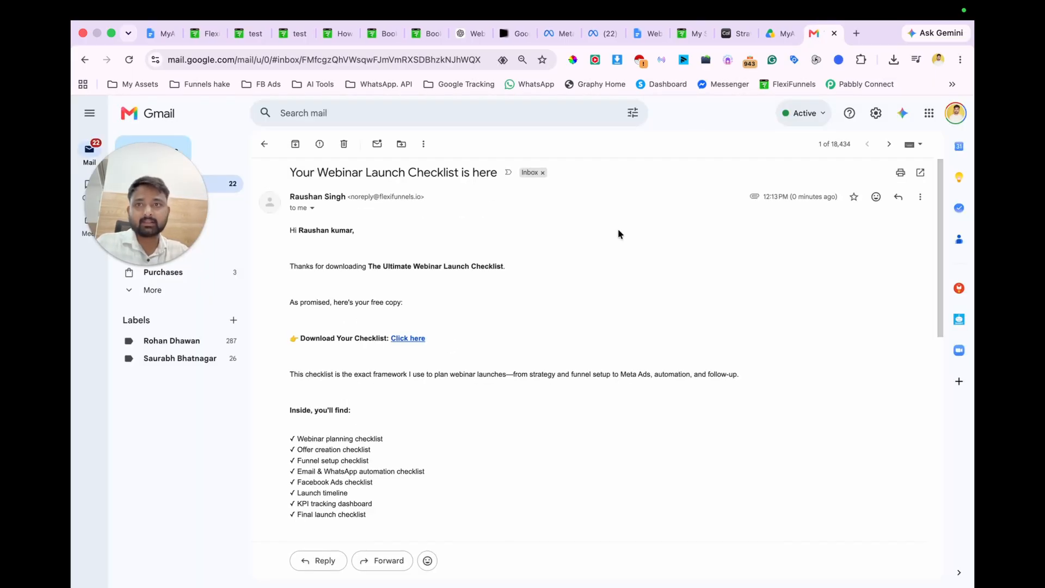
Step: Switch back to FlexiFunnels, close the Test page's integrations and leave its editor for the project's pages
{"action": "left_click", "coordinate": [201, 35]}
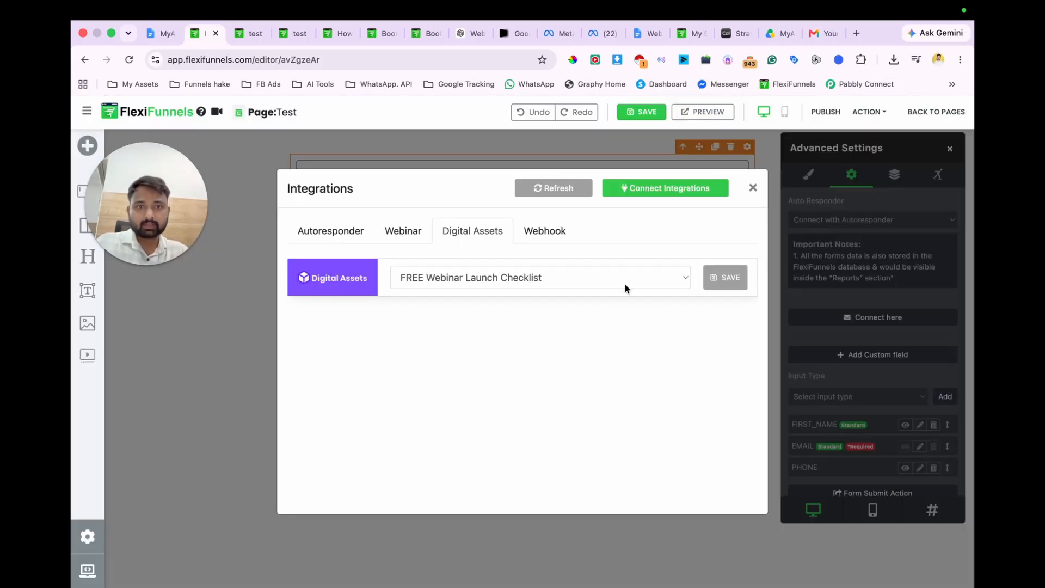
{"action": "left_click", "coordinate": [756, 187]}
{"action": "left_click", "coordinate": [934, 112]}
{"action": "left_click", "coordinate": [559, 243]}
Step: Open FlexiFunnels in a new browser tab and bring up the lead magnet project's Email Optin Page in the editor
{"action": "key", "text": "super+t"}
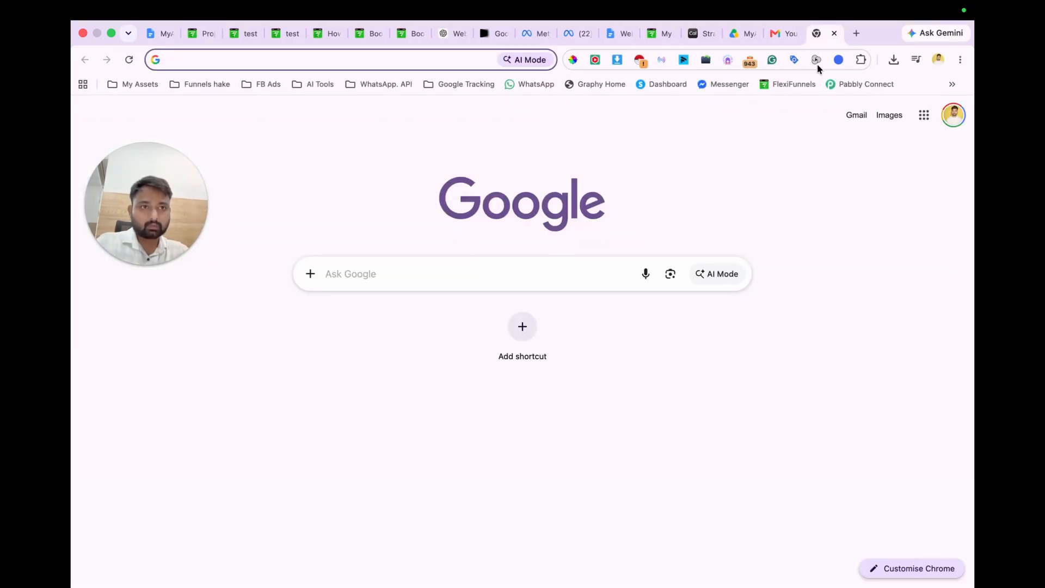
{"action": "left_click", "coordinate": [794, 84]}
{"action": "left_click", "coordinate": [527, 114]}
{"action": "left_click", "coordinate": [143, 488]}
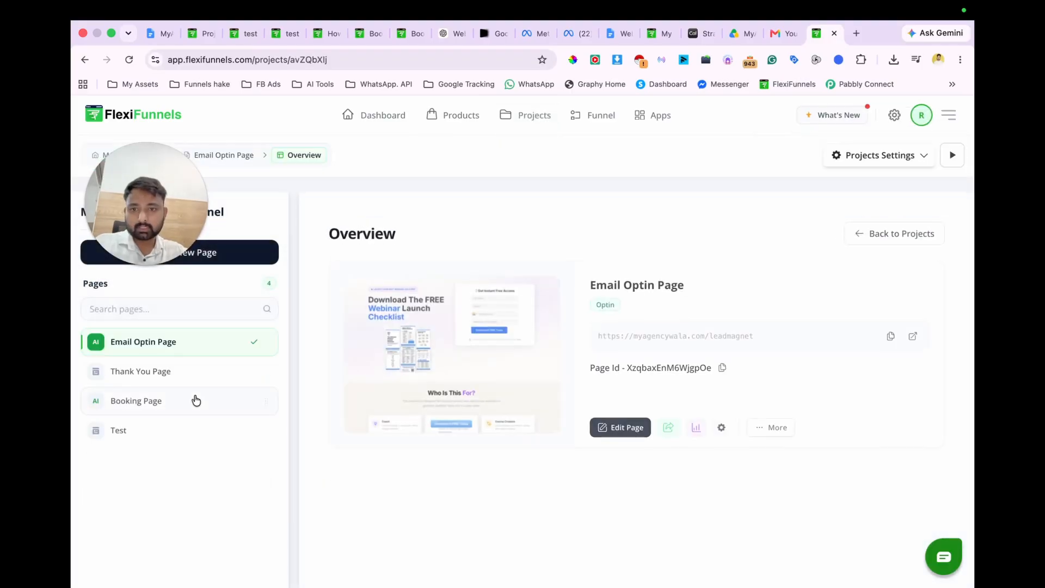
{"action": "left_click", "coordinate": [637, 428]}
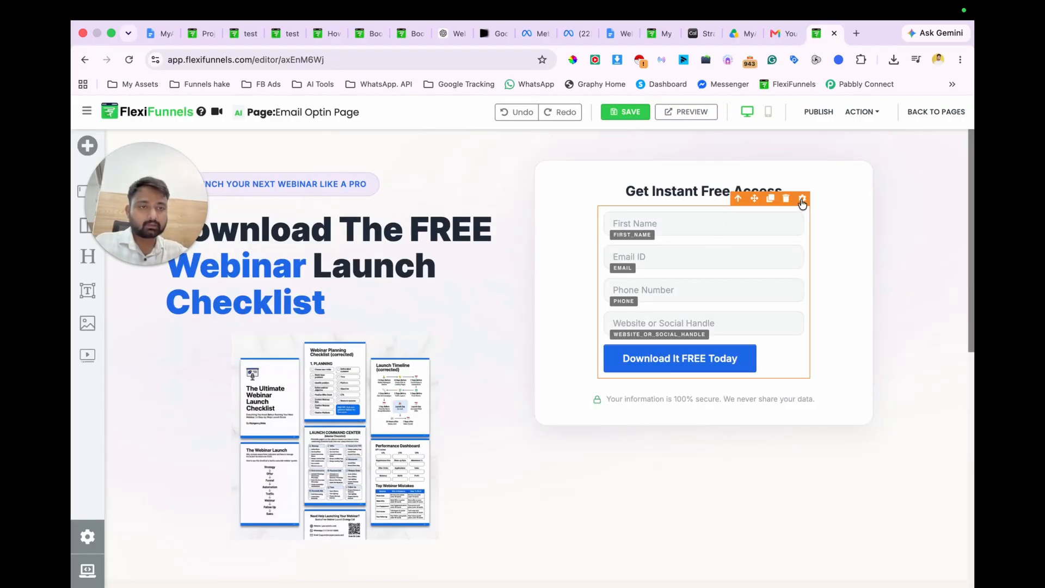
Step: Connect the "FREE Webinar Launch Checklist" digital asset to the Email Optin Page's form and save the integration
{"action": "left_click", "coordinate": [802, 199]}
{"action": "left_click", "coordinate": [851, 175]}
{"action": "left_click", "coordinate": [868, 315]}
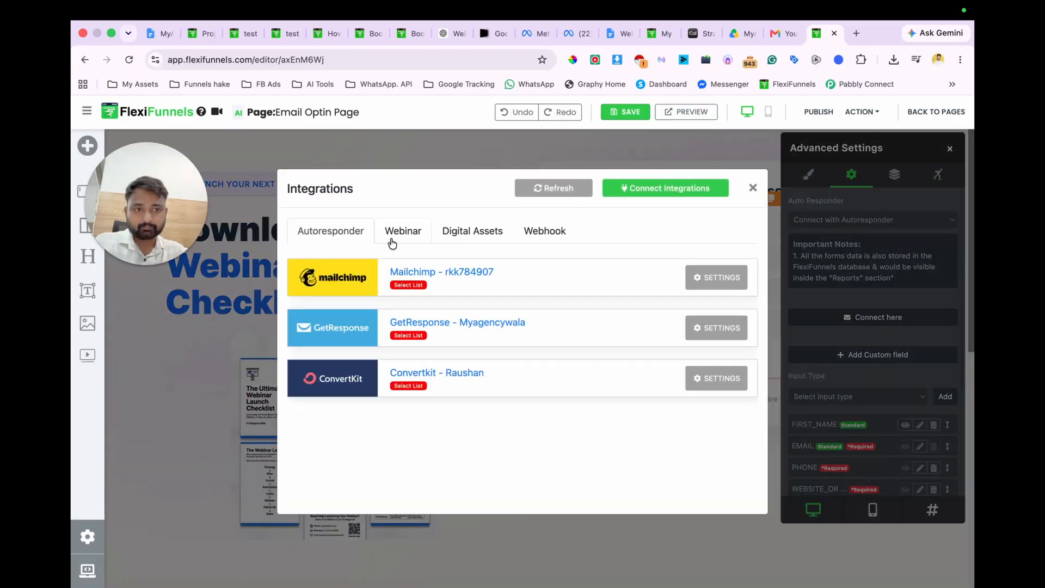
{"action": "left_click", "coordinate": [468, 236]}
{"action": "left_click", "coordinate": [524, 281]}
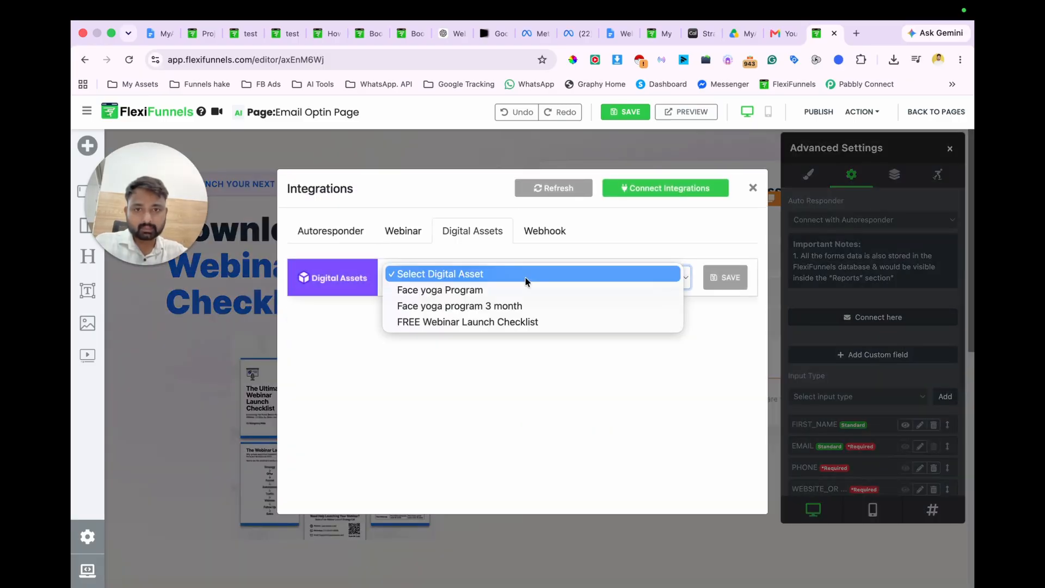
{"action": "left_click", "coordinate": [512, 322]}
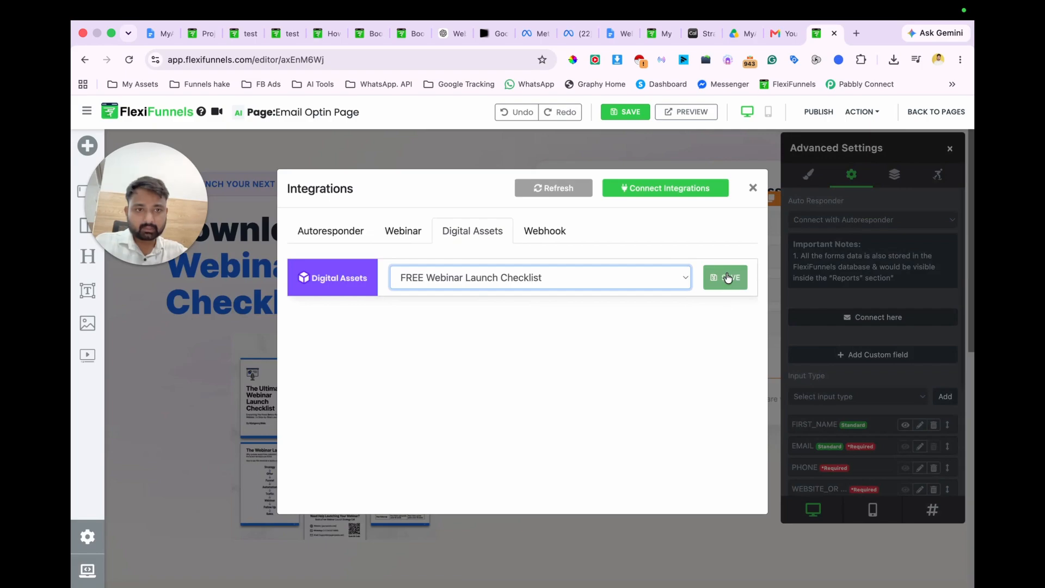
{"action": "left_click", "coordinate": [728, 276]}
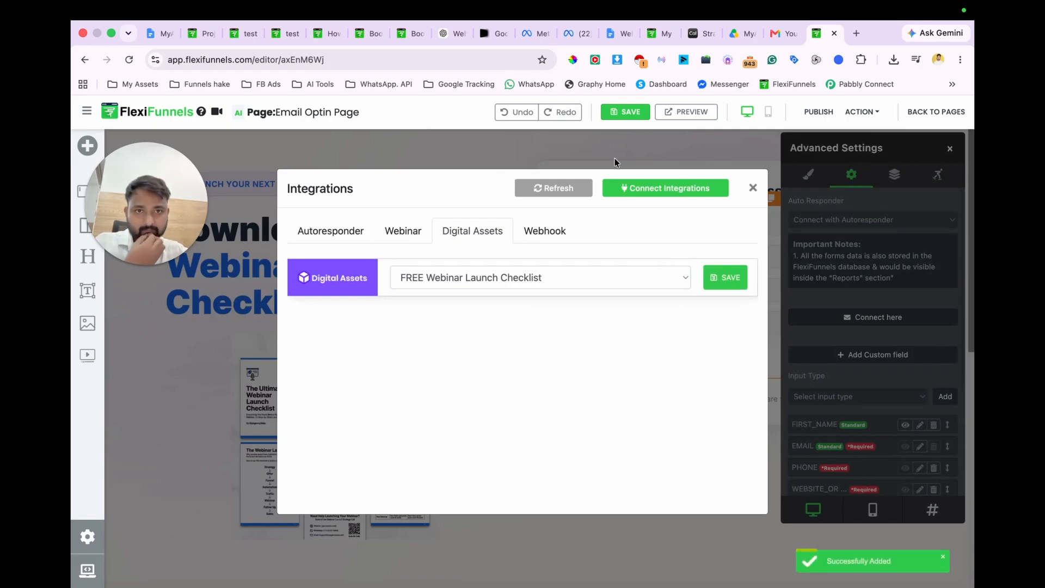
Step: Save and publish the Email Optin Page, and open its published URL
{"action": "left_click", "coordinate": [625, 113]}
{"action": "left_click", "coordinate": [819, 112]}
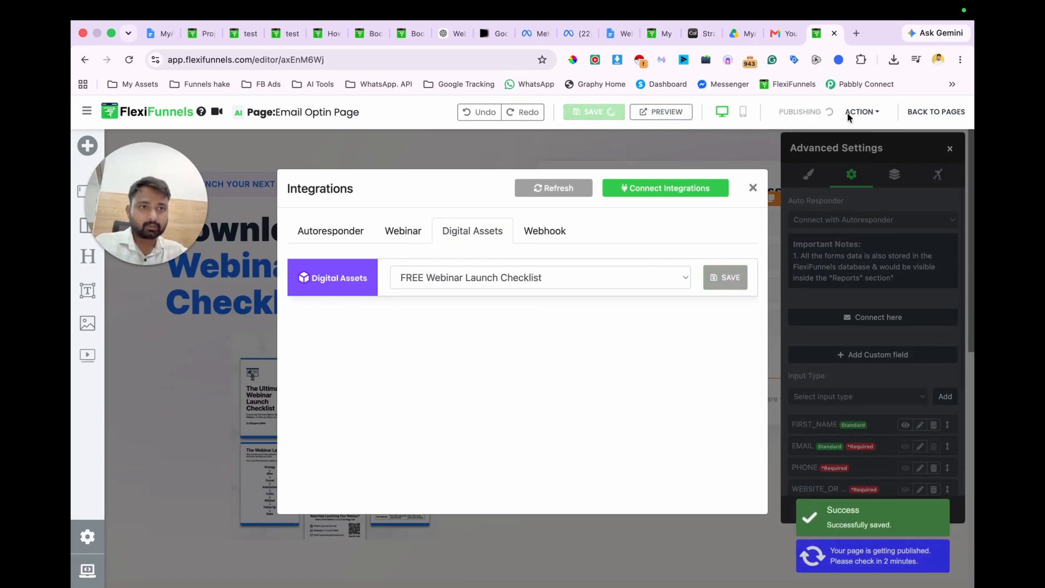
{"action": "left_click", "coordinate": [861, 112]}
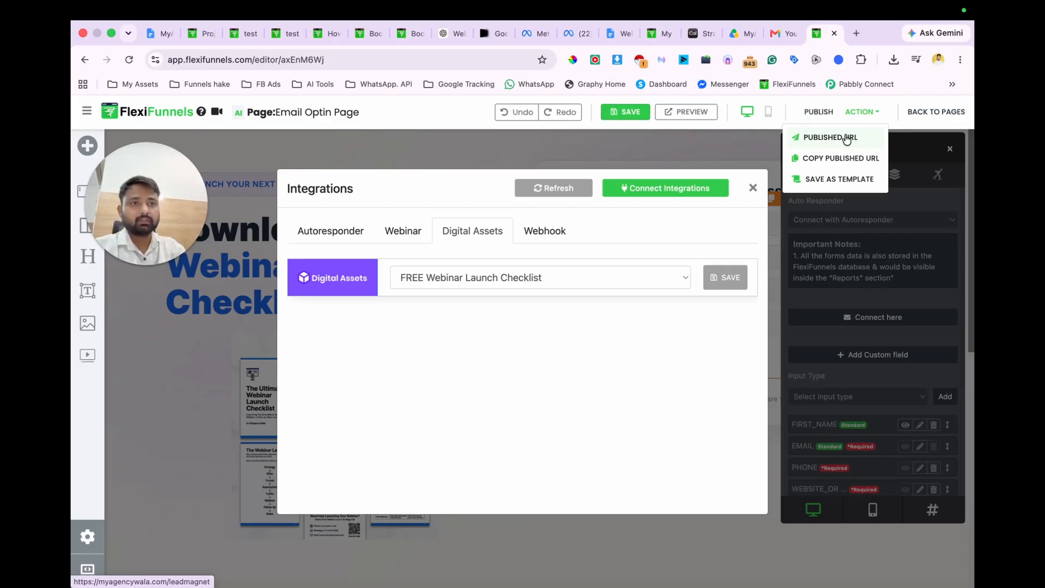
{"action": "left_click", "coordinate": [831, 138]}
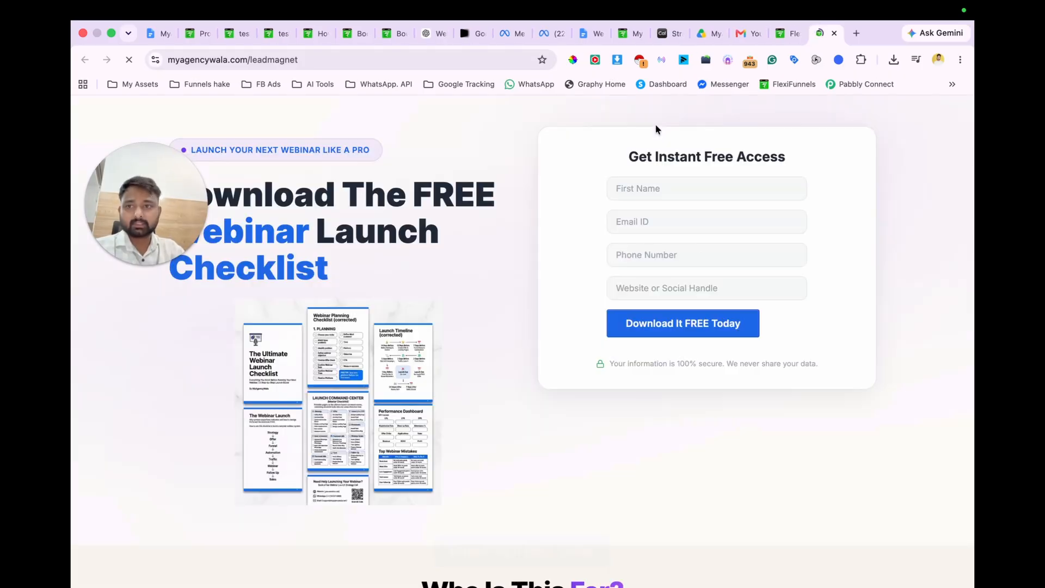
Step: Fill in the lead magnet form with the contact's name, e-mail, phone number and website myagencywala.com, and submit it
{"action": "left_click", "coordinate": [665, 185]}
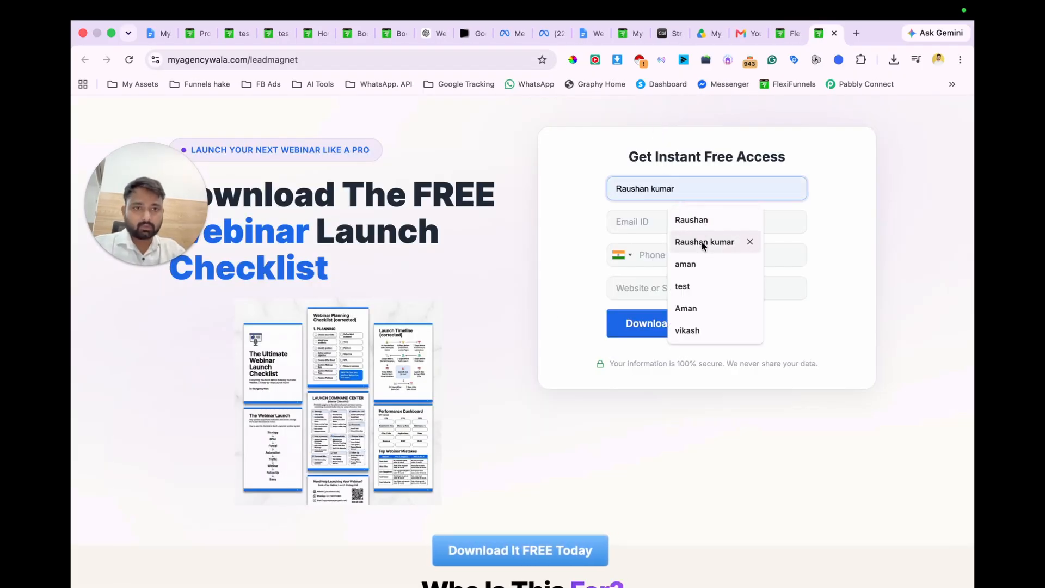
{"action": "left_click", "coordinate": [704, 241]}
{"action": "left_click", "coordinate": [702, 221]}
{"action": "left_click", "coordinate": [724, 254]}
{"action": "left_click", "coordinate": [667, 254]}
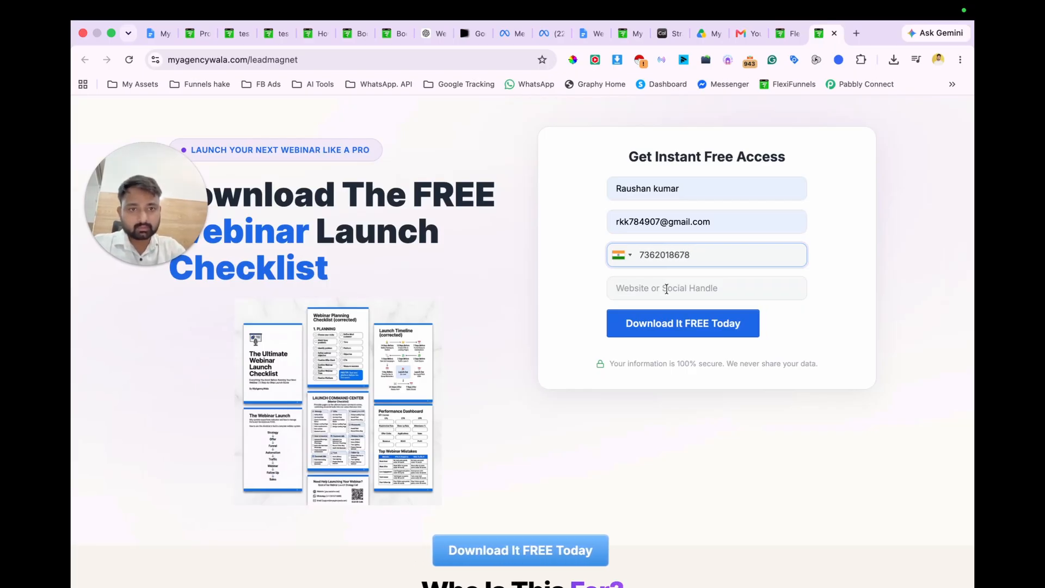
{"action": "left_click", "coordinate": [666, 289]}
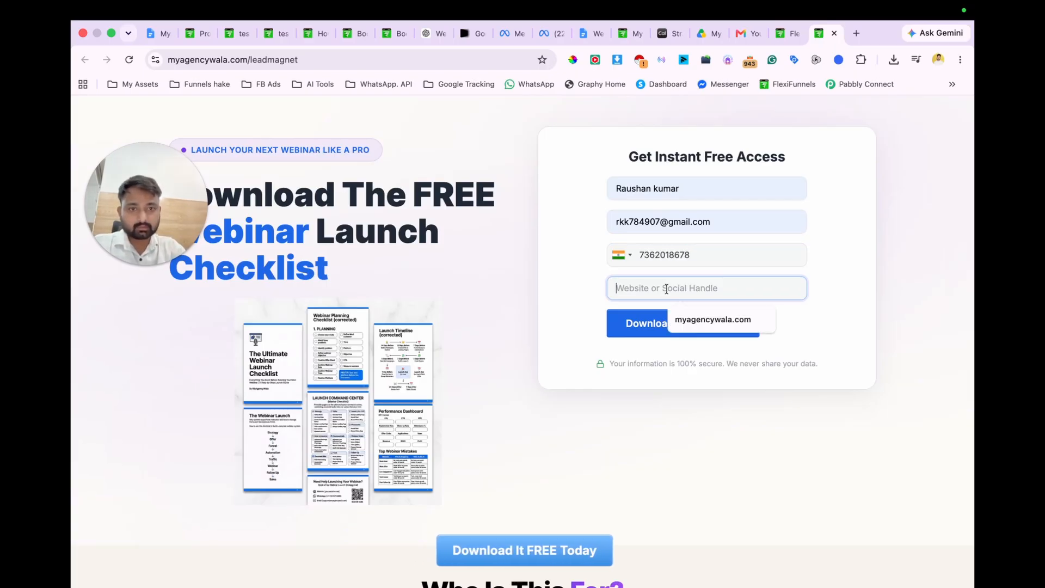
{"action": "type", "text": "maw.c"}
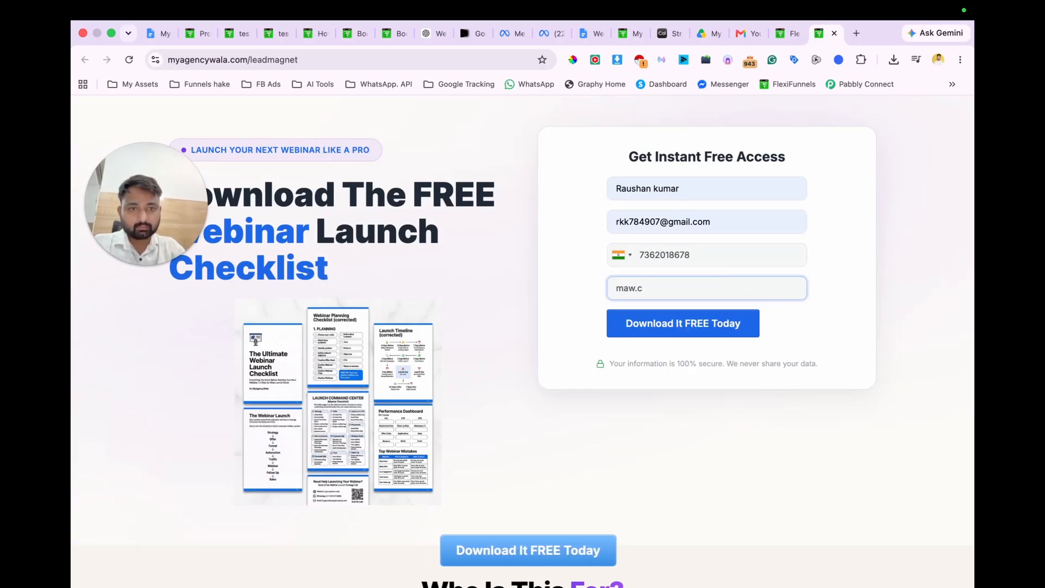
{"action": "key", "text": "BackSpace"}
{"action": "key", "text": "BackSpace"}
{"action": "key", "text": "Down"}
{"action": "key", "text": "Return"}
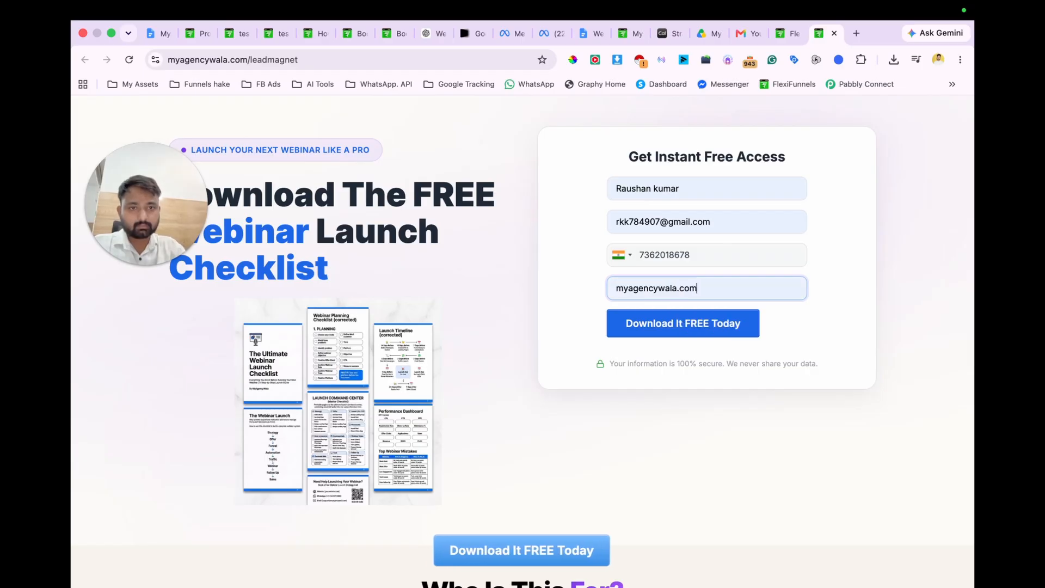
{"action": "left_click", "coordinate": [693, 329]}
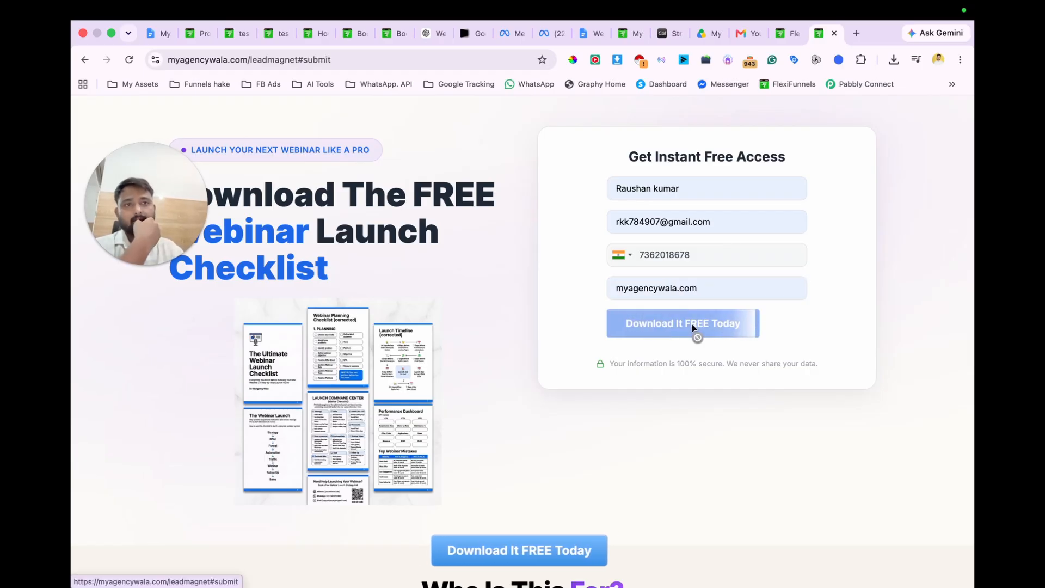
{"action": "scroll", "coordinate": [626, 435], "scroll_direction": "down", "scroll_amount": 2}
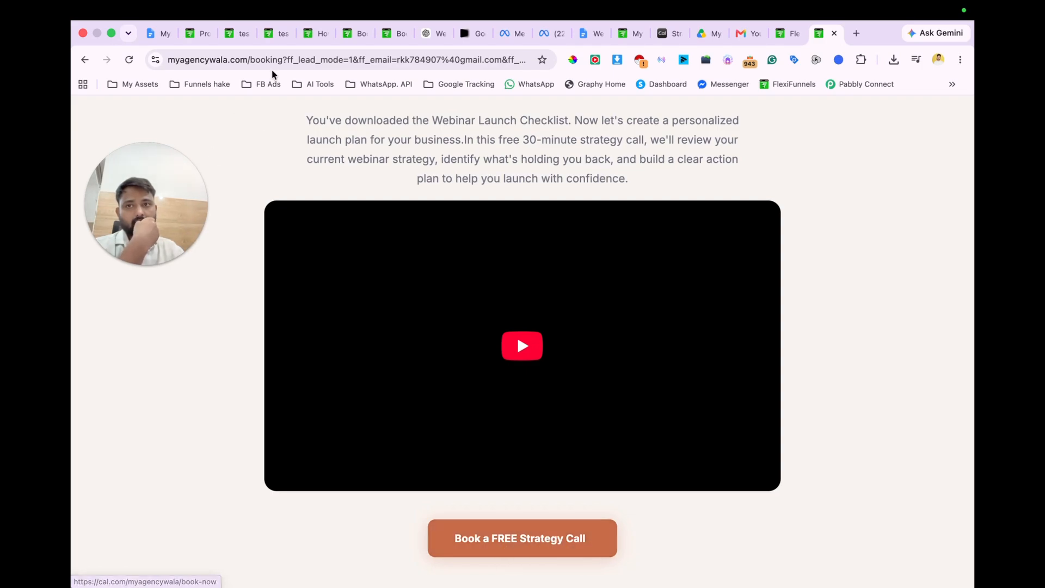
{"action": "left_click", "coordinate": [283, 60]}
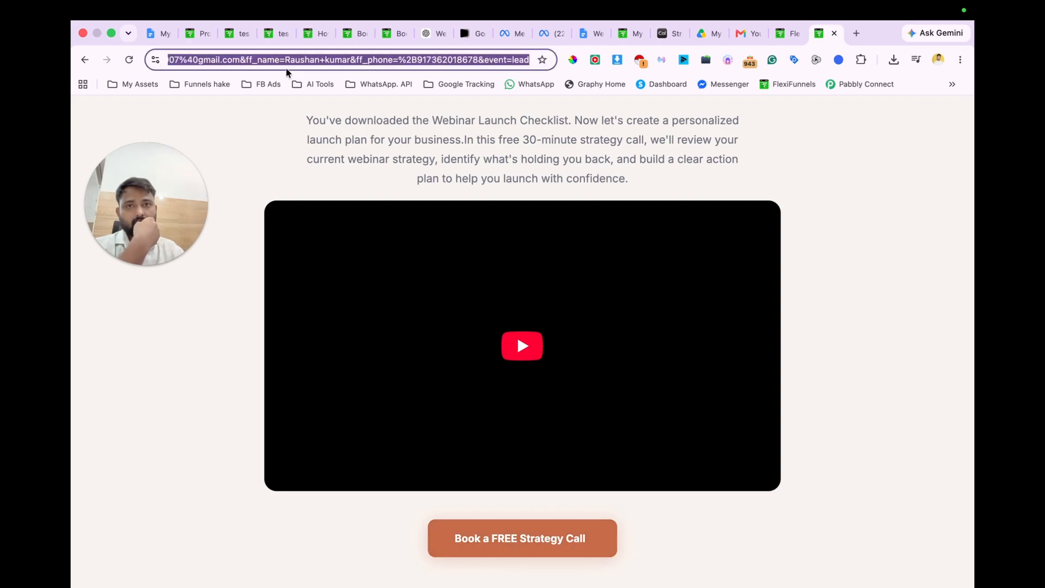
{"action": "type", "text": "https://myagencywala.com/booking"}
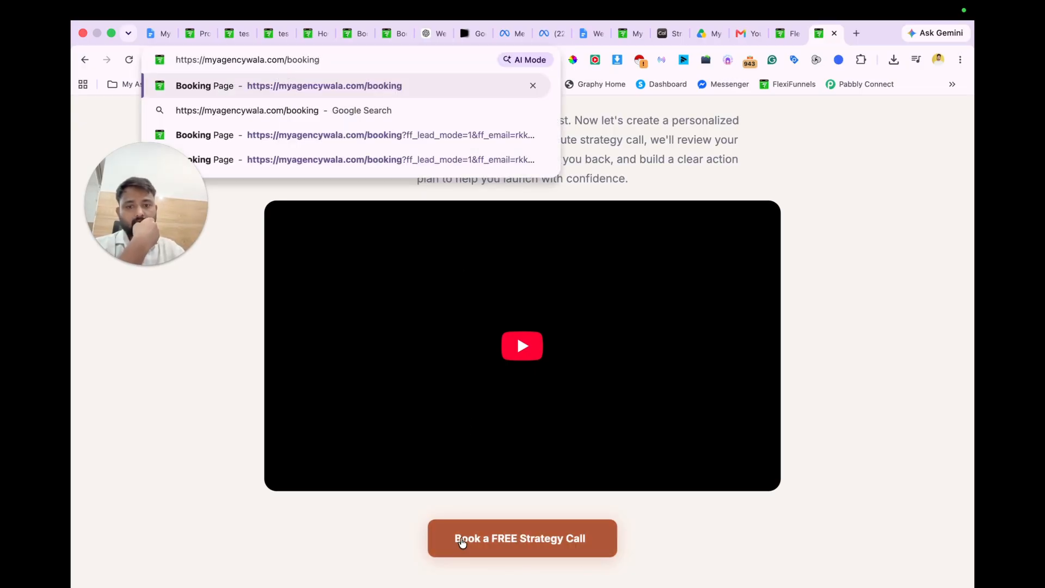
{"action": "left_click", "coordinate": [458, 546]}
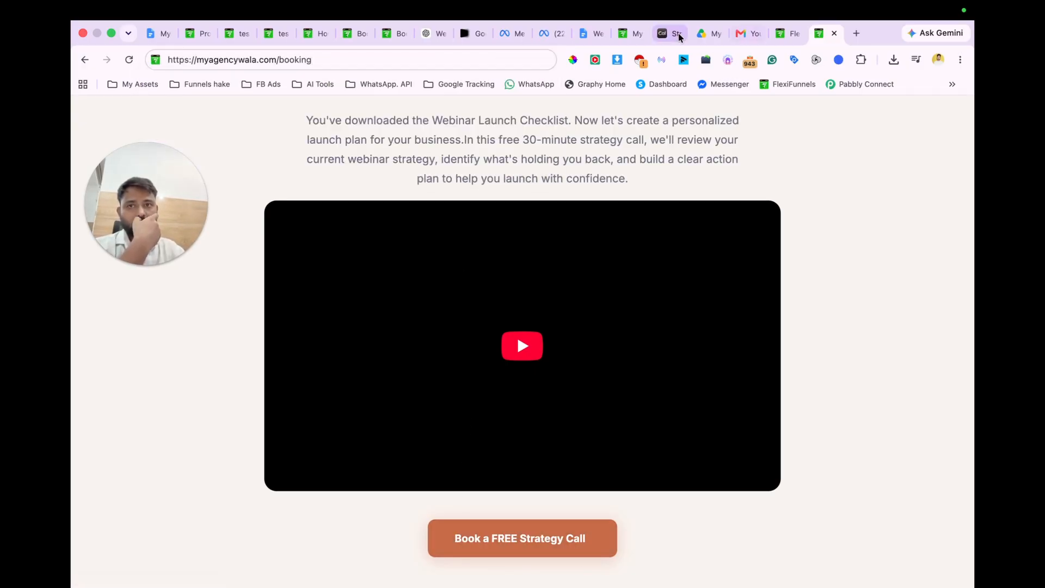
Step: Switch to Gmail and check the newly delivered "Your Webinar Launch Checklist is here" message with its PDF attachment, and expand the earlier message
{"action": "left_click", "coordinate": [737, 35]}
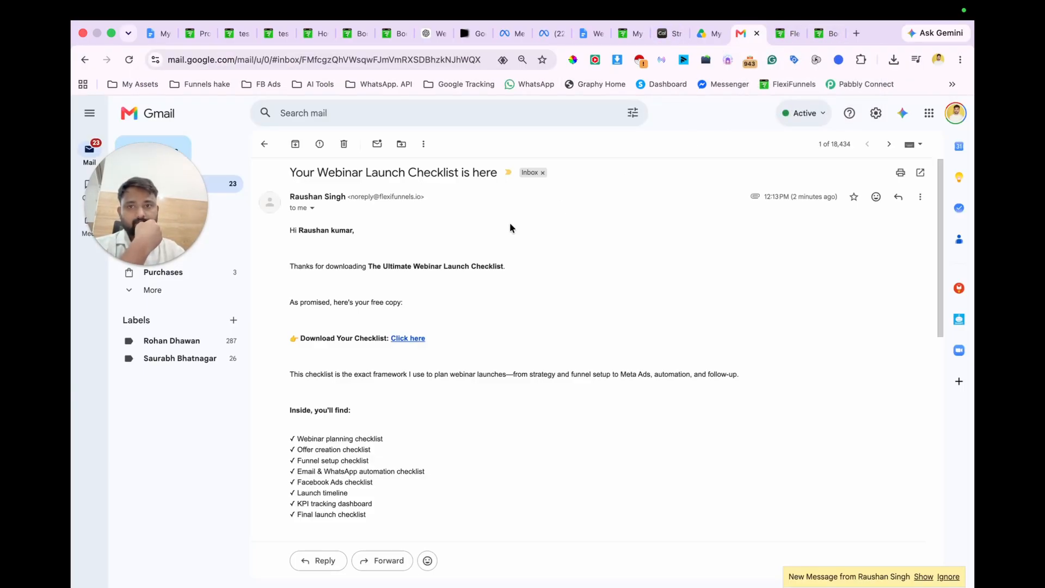
{"action": "left_click", "coordinate": [553, 199]}
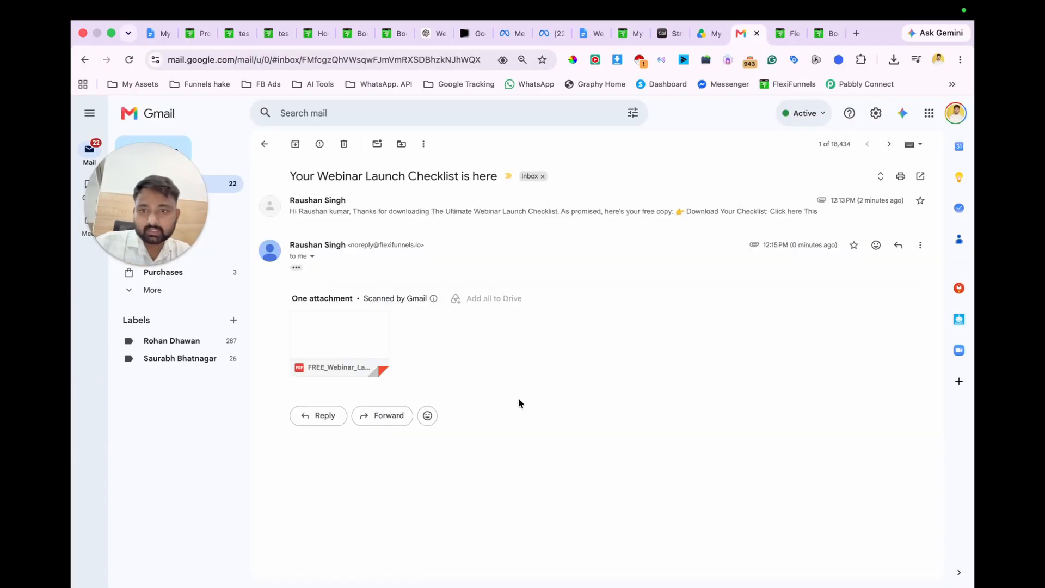
{"action": "left_click", "coordinate": [460, 216]}
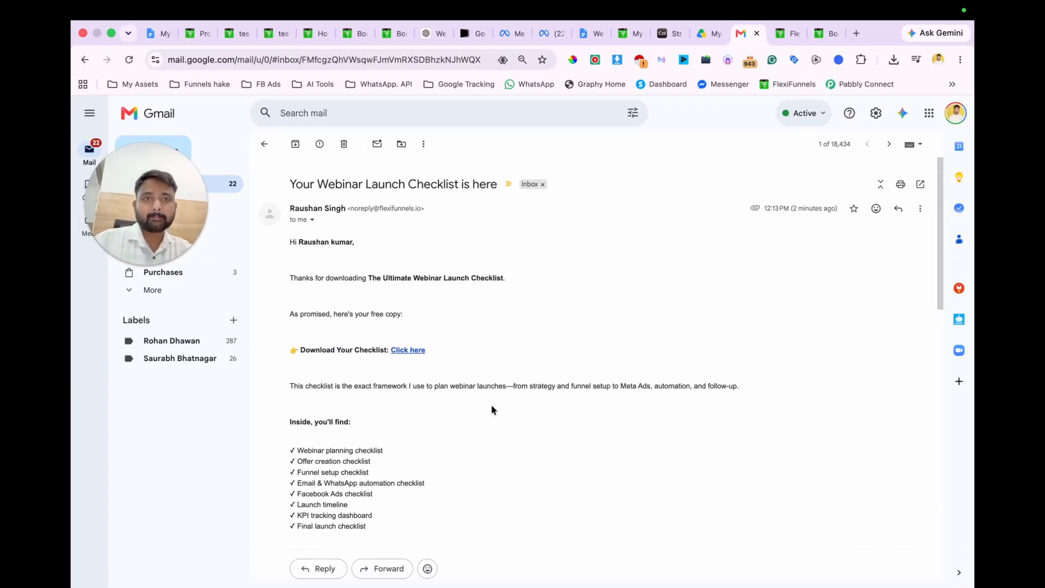
Step: Close the Gmail tab, publish the Email Optin Page again, and leave the editor for the project's page overview
{"action": "key", "text": "super+w"}
{"action": "key", "text": "super+w"}
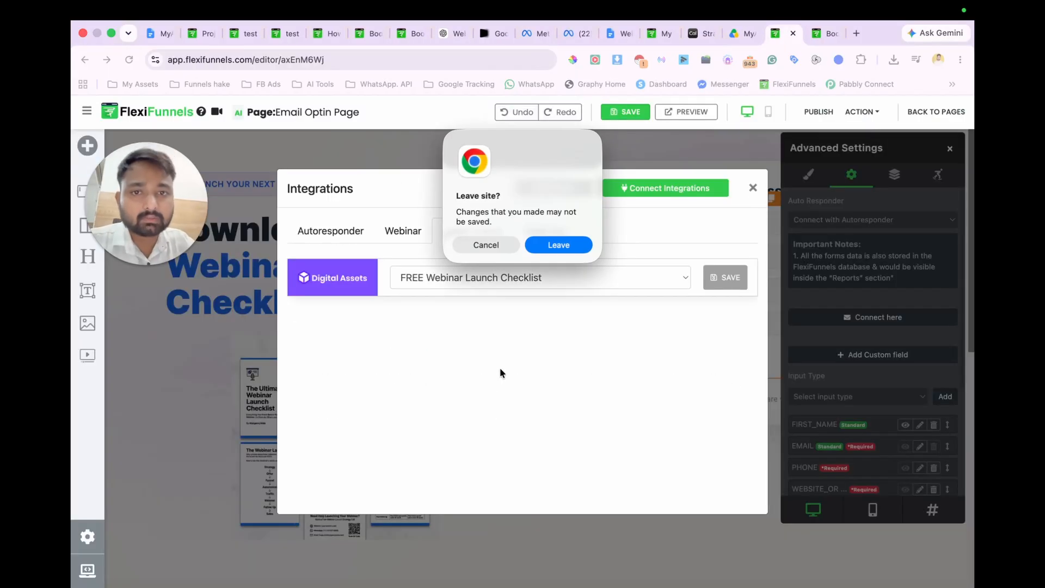
{"action": "left_click", "coordinate": [481, 244]}
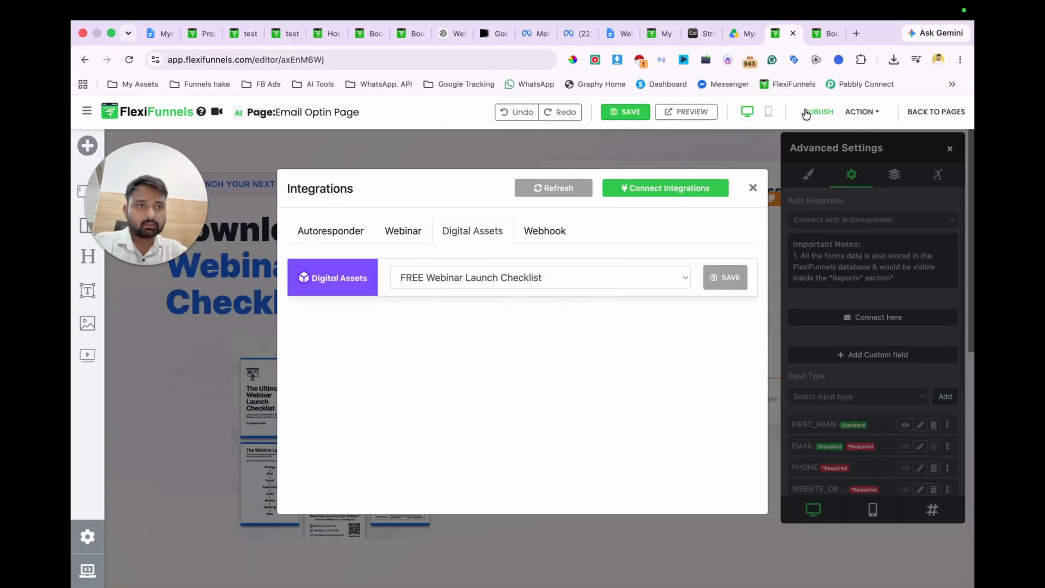
{"action": "left_click", "coordinate": [808, 112]}
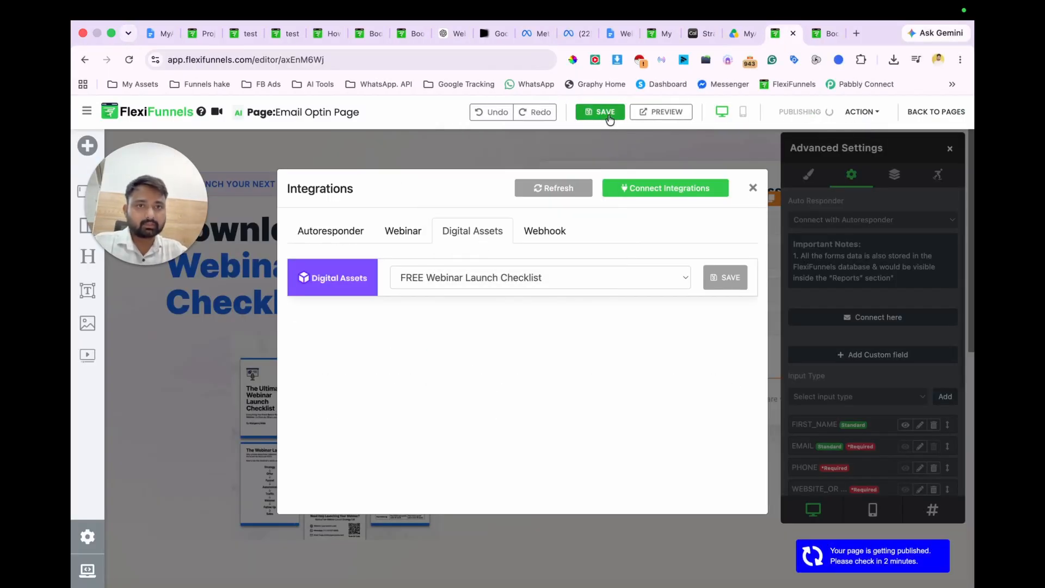
{"action": "left_click", "coordinate": [932, 112]}
{"action": "left_click", "coordinate": [566, 244]}
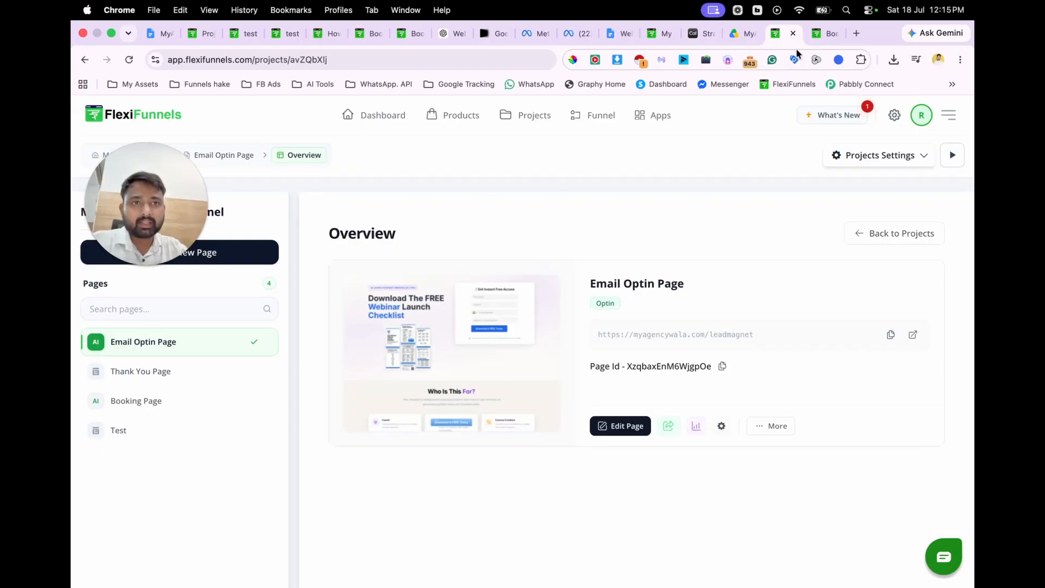
Step: Close the browser tabs no longer needed, from the FlexiFunnels project overview back to Meta Ads Manager
{"action": "key", "text": "super+w"}
{"action": "key", "text": "super+w"}
{"action": "key", "text": "super+w"}
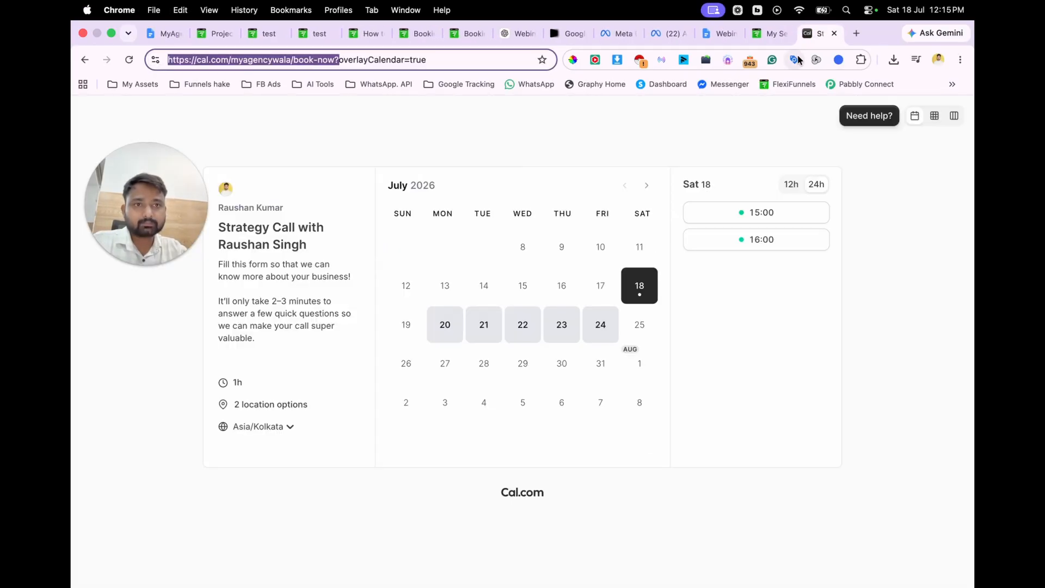
{"action": "key", "text": "super+w"}
{"action": "key", "text": "super+w"}
{"action": "key", "text": "super+w"}
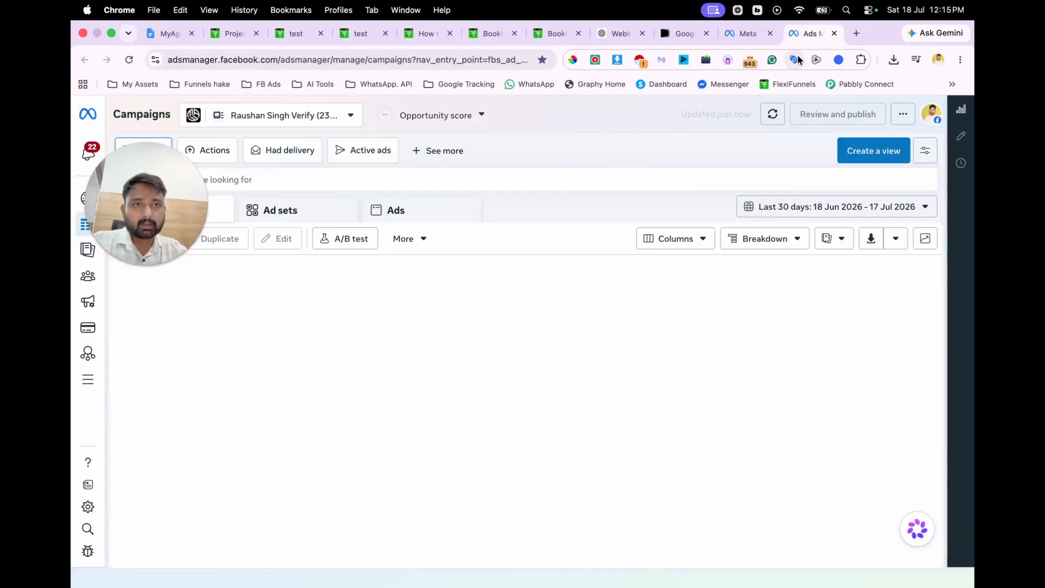
Step: Finish assigning people to the RIFA Formula Webinar dataset in Meta Business settings and open the dataset in Events Manager
{"action": "left_click", "coordinate": [746, 33]}
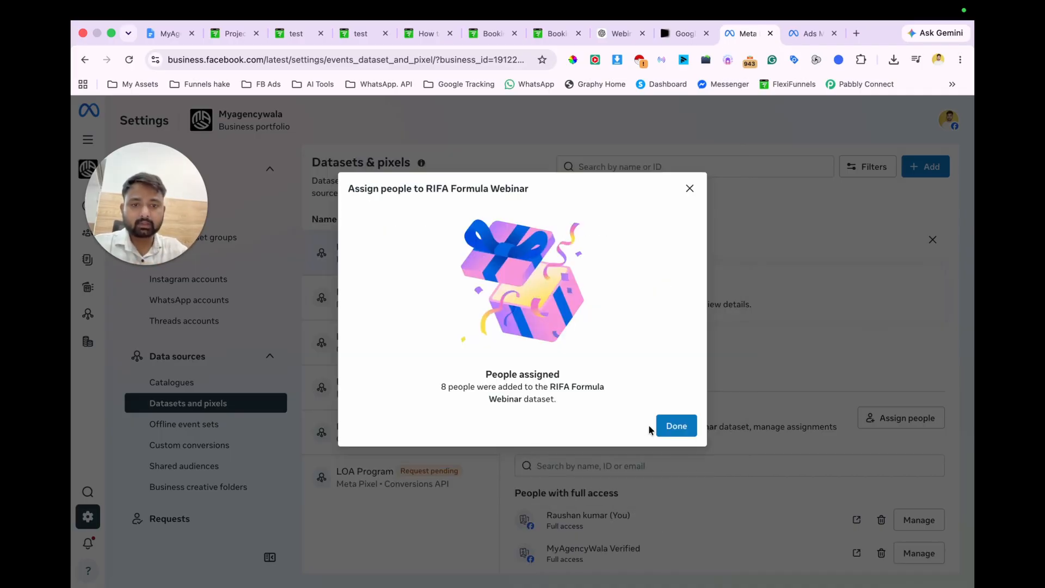
{"action": "left_click", "coordinate": [674, 427]}
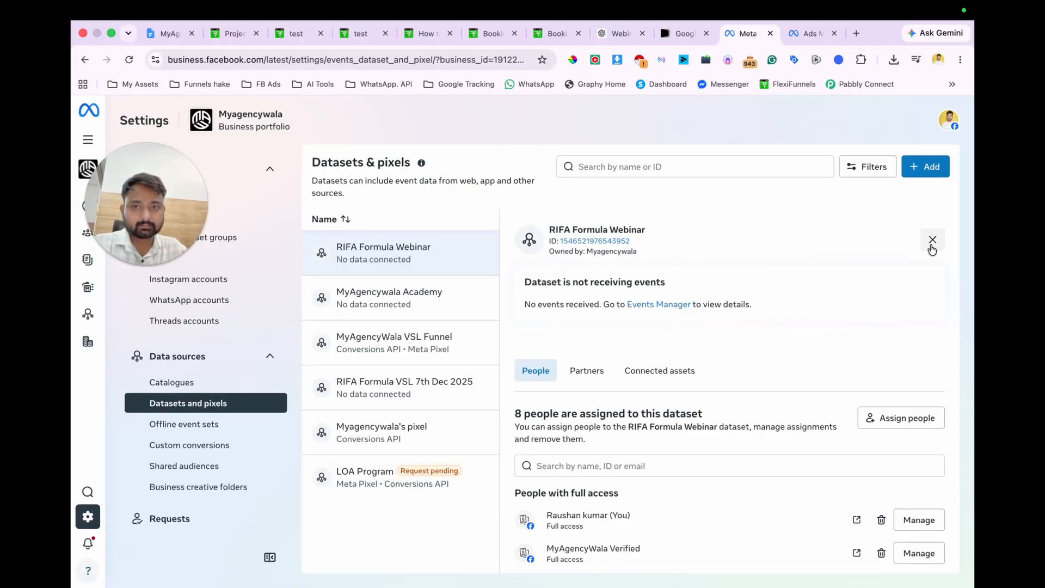
{"action": "left_click", "coordinate": [932, 240]}
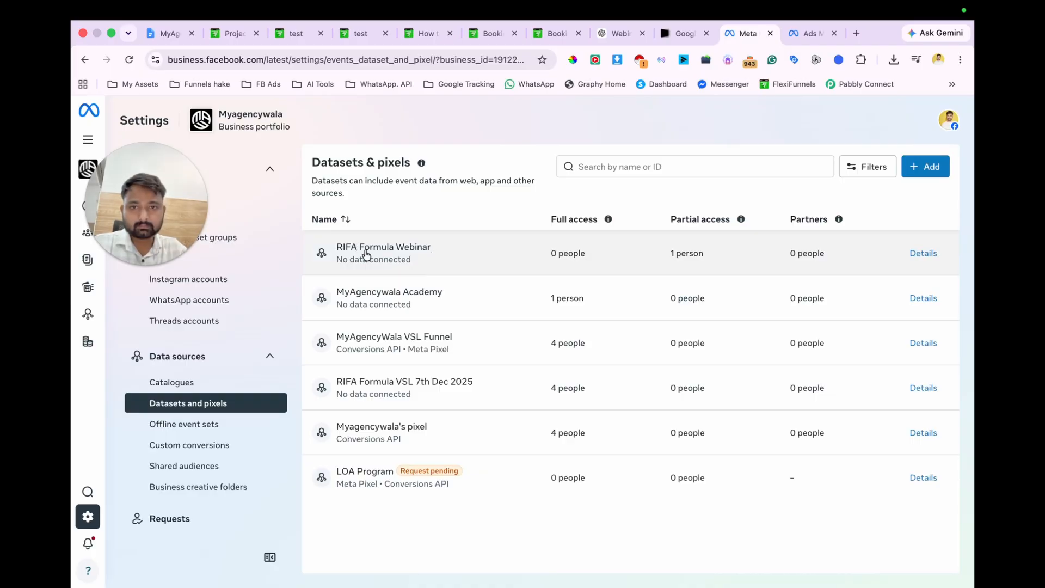
{"action": "left_click", "coordinate": [366, 255]}
{"action": "scroll", "coordinate": [734, 348], "scroll_direction": "down", "scroll_amount": 1}
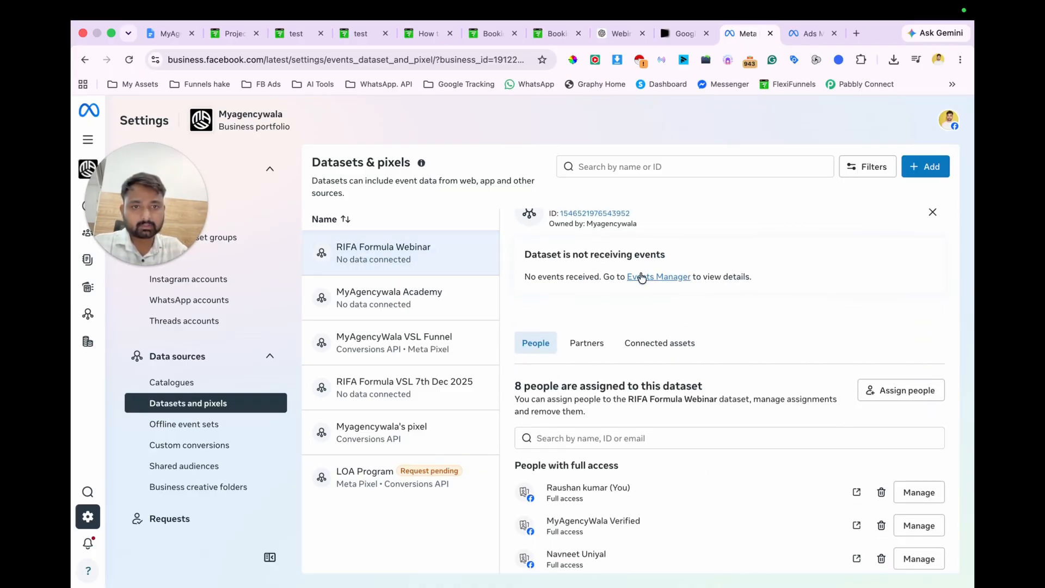
{"action": "left_click", "coordinate": [641, 278]}
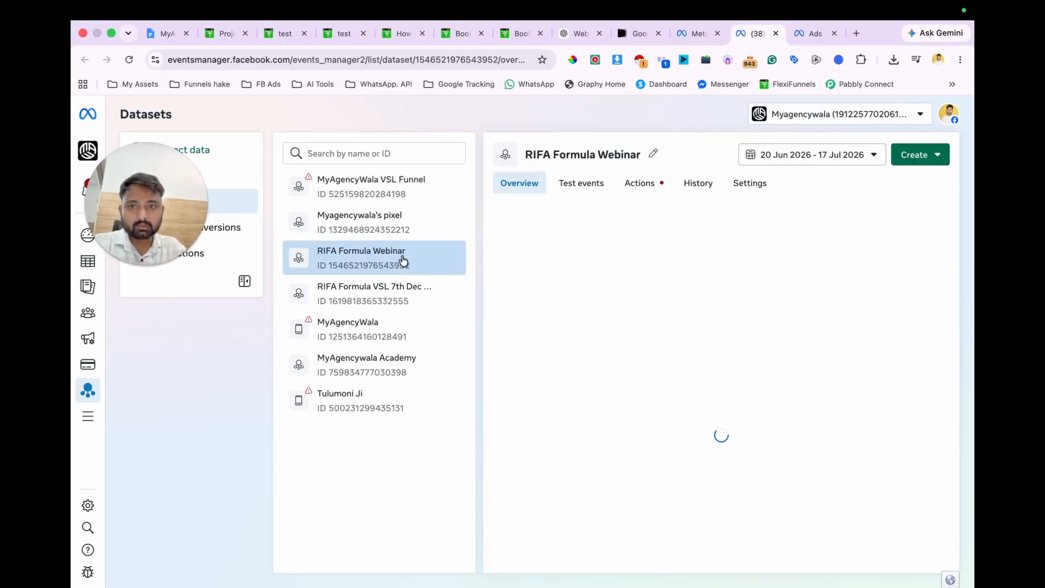
Step: Rename the RIFA Formula Webinar dataset to "Webinar Lead Magnet" and save the name
{"action": "left_click", "coordinate": [652, 154]}
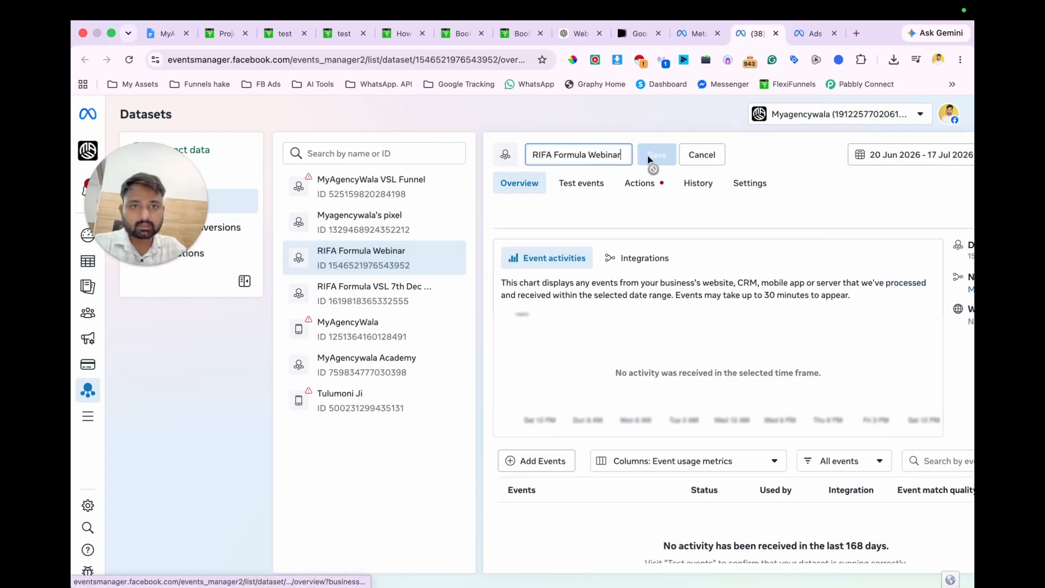
{"action": "triple_click", "coordinate": [619, 158]}
{"action": "type", "text": "Webinar Lead"}
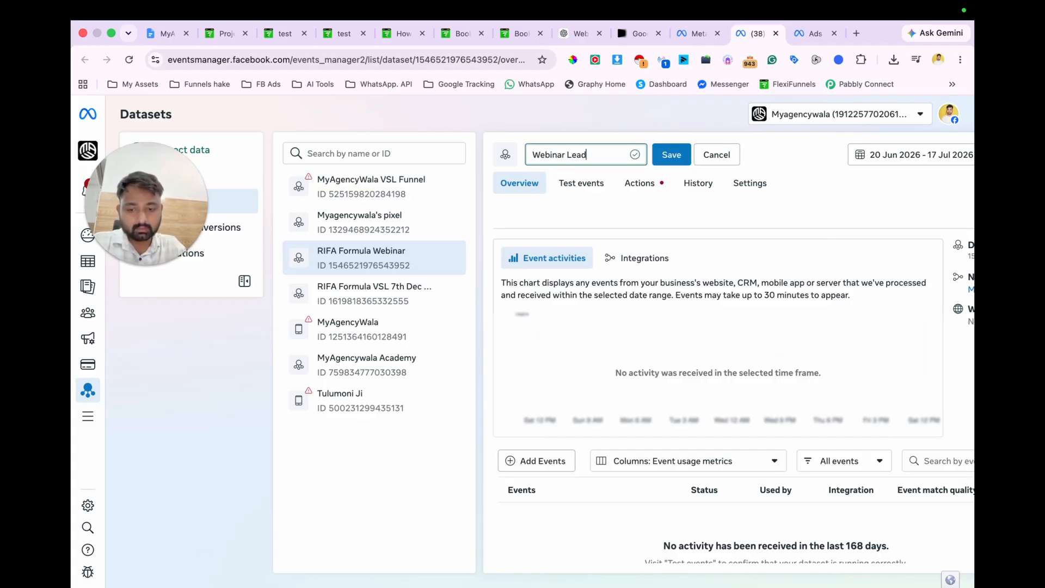
{"action": "type", "text": " Magnet"}
{"action": "left_click", "coordinate": [671, 154]}
{"action": "left_click", "coordinate": [519, 183]}
{"action": "left_click", "coordinate": [537, 427]}
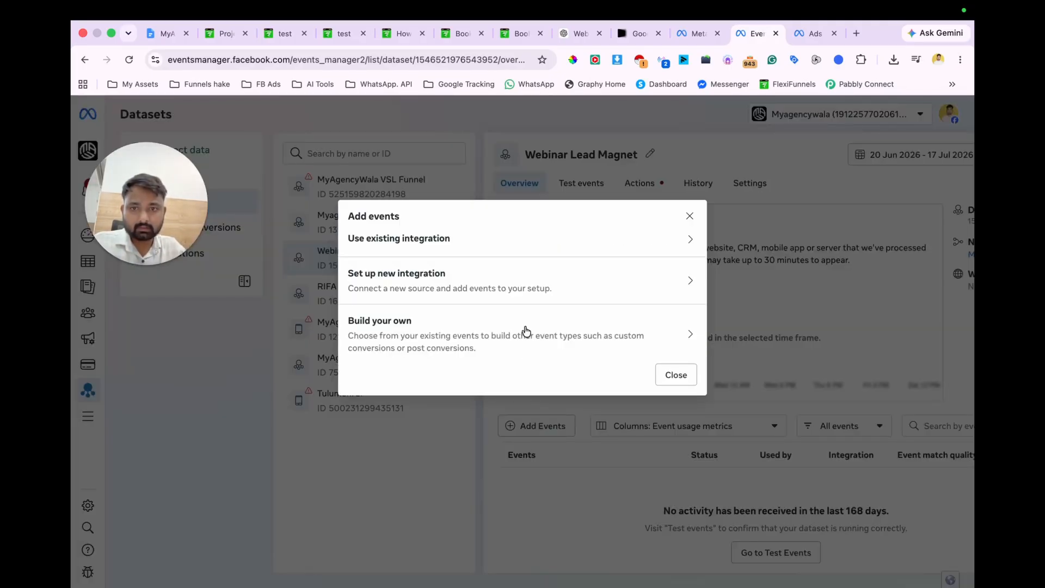
{"action": "left_click", "coordinate": [479, 281]}
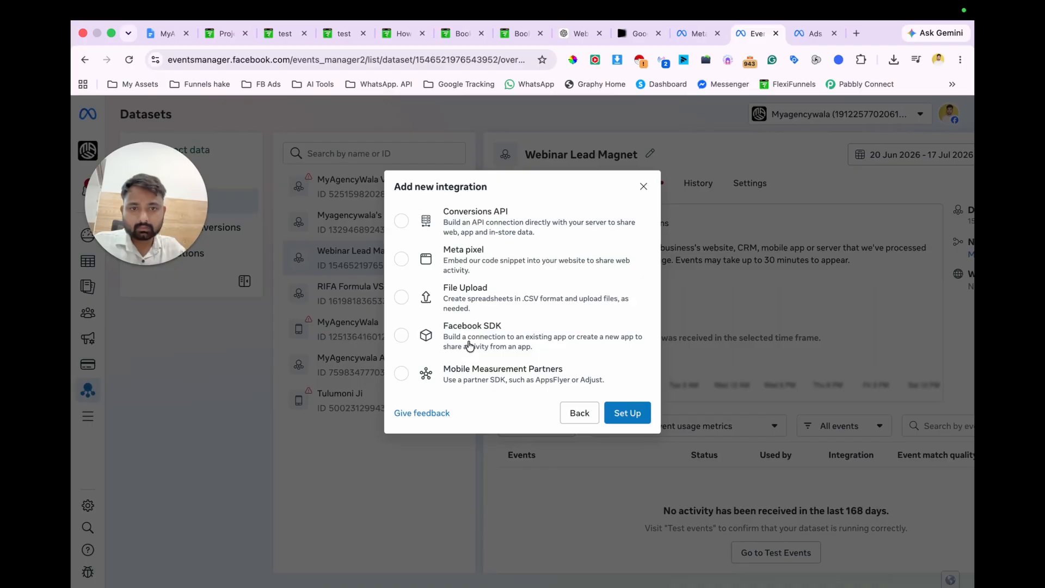
{"action": "left_click", "coordinate": [620, 407]}
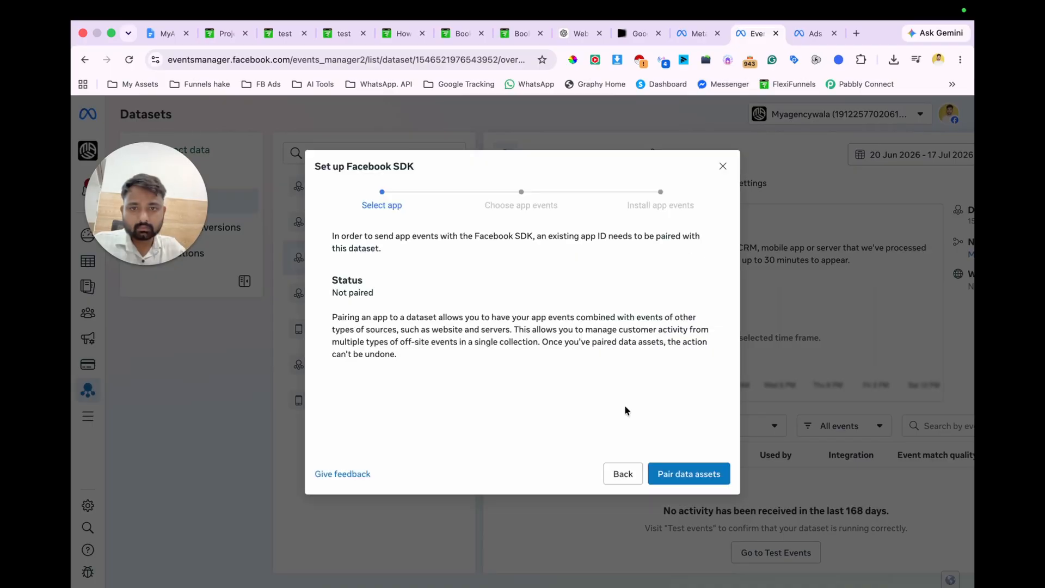
{"action": "left_click", "coordinate": [610, 478]}
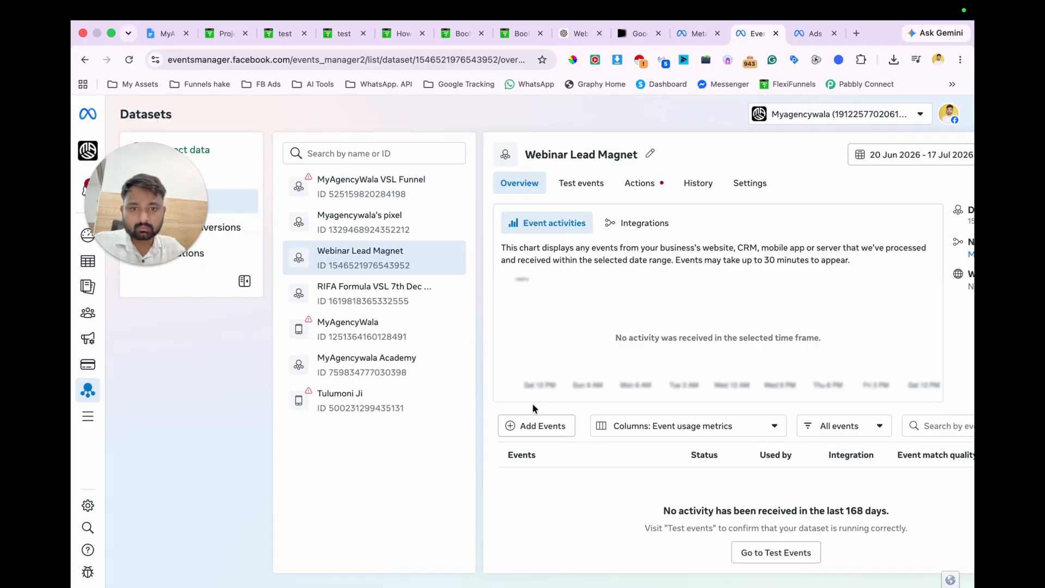
Step: Set up a new Meta pixel integration for the Webinar Lead Magnet dataset with the base code method, and copy the base code
{"action": "left_click", "coordinate": [529, 424]}
{"action": "left_click", "coordinate": [536, 273]}
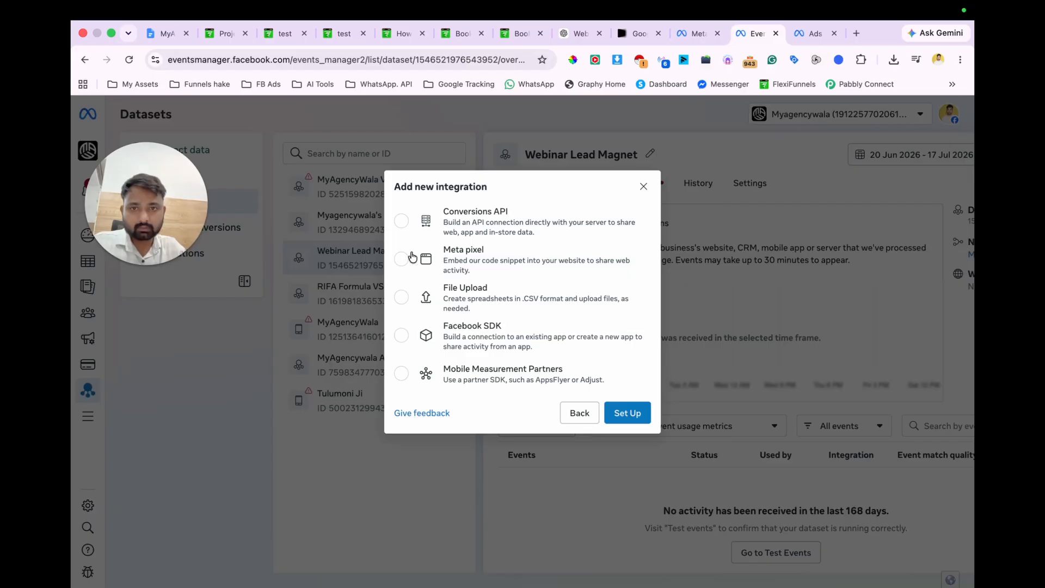
{"action": "left_click", "coordinate": [400, 259]}
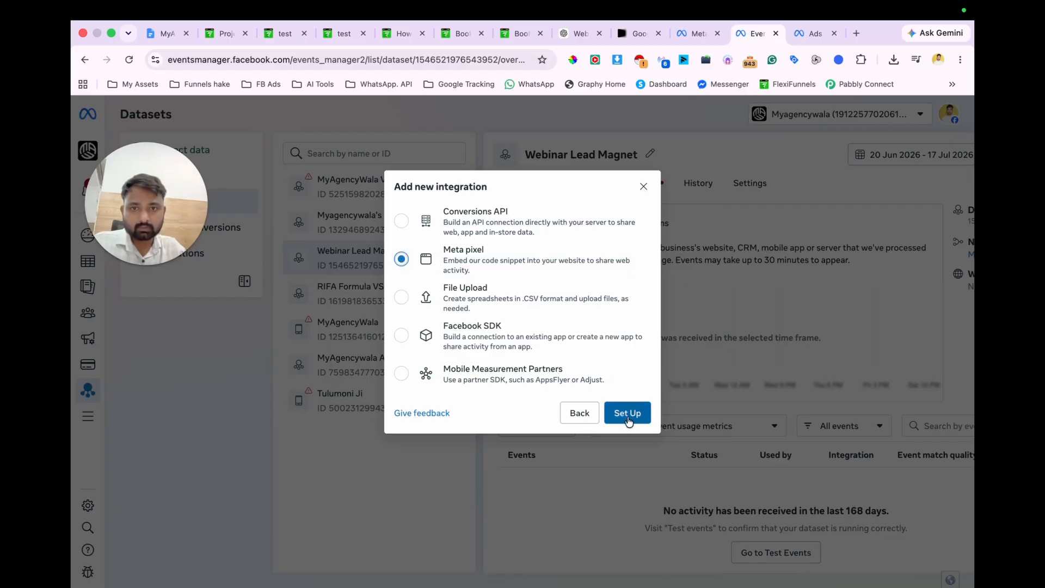
{"action": "left_click", "coordinate": [627, 415]}
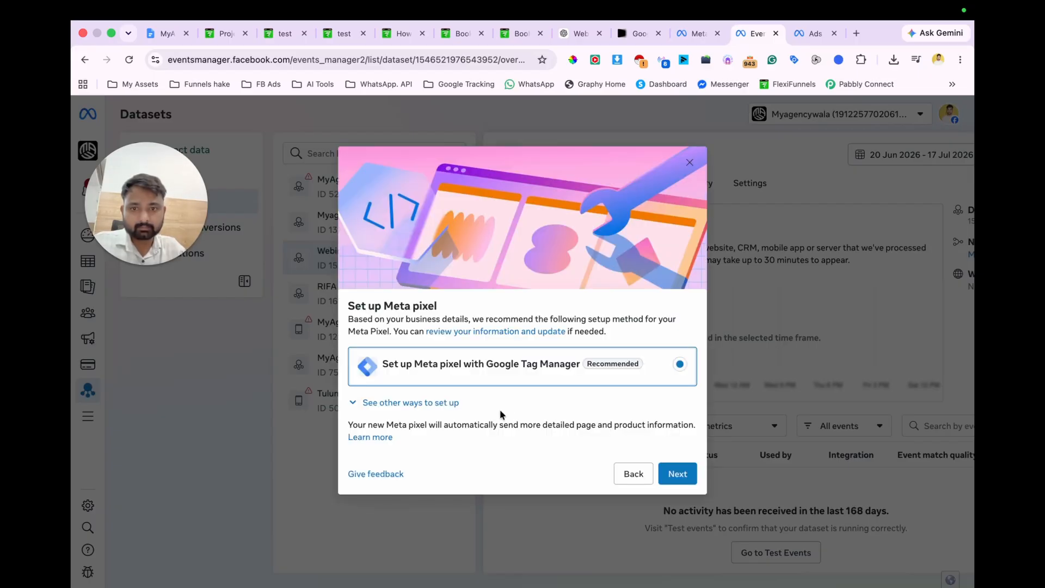
{"action": "left_click", "coordinate": [441, 403]}
{"action": "scroll", "coordinate": [504, 397], "scroll_direction": "down", "scroll_amount": 1}
{"action": "left_click", "coordinate": [529, 317]}
{"action": "left_click", "coordinate": [679, 536]}
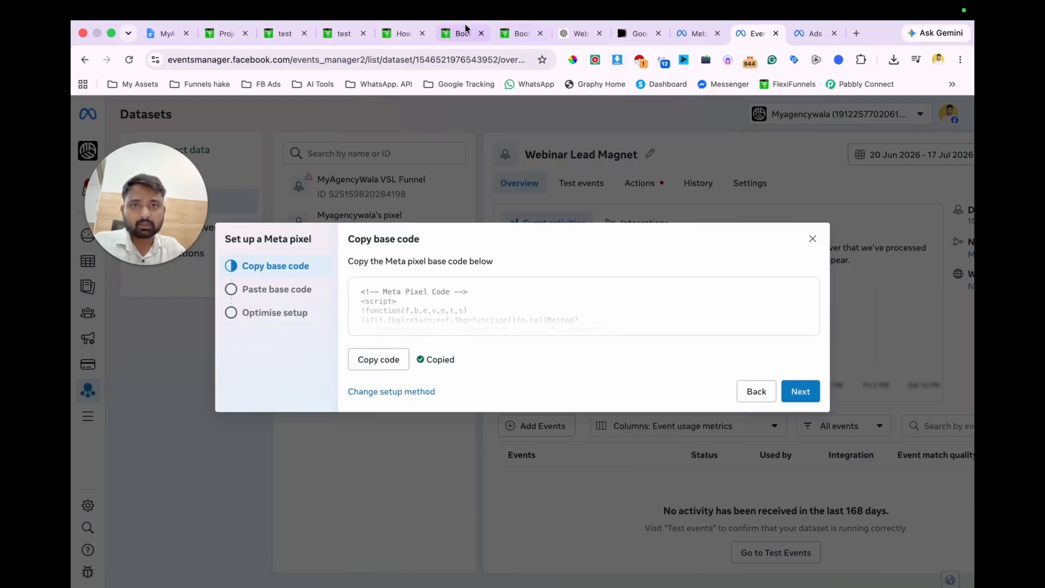
Step: Paste the Meta pixel base code into the head retargeting code of the FlexiFunnels lead magnet project's general code settings
{"action": "left_click", "coordinate": [221, 33]}
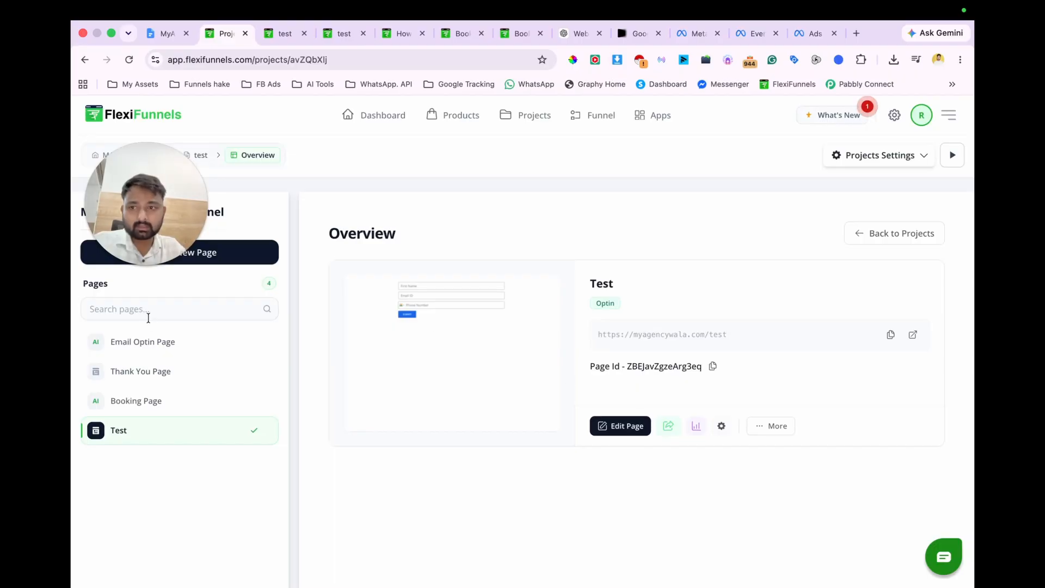
{"action": "left_click", "coordinate": [175, 345]}
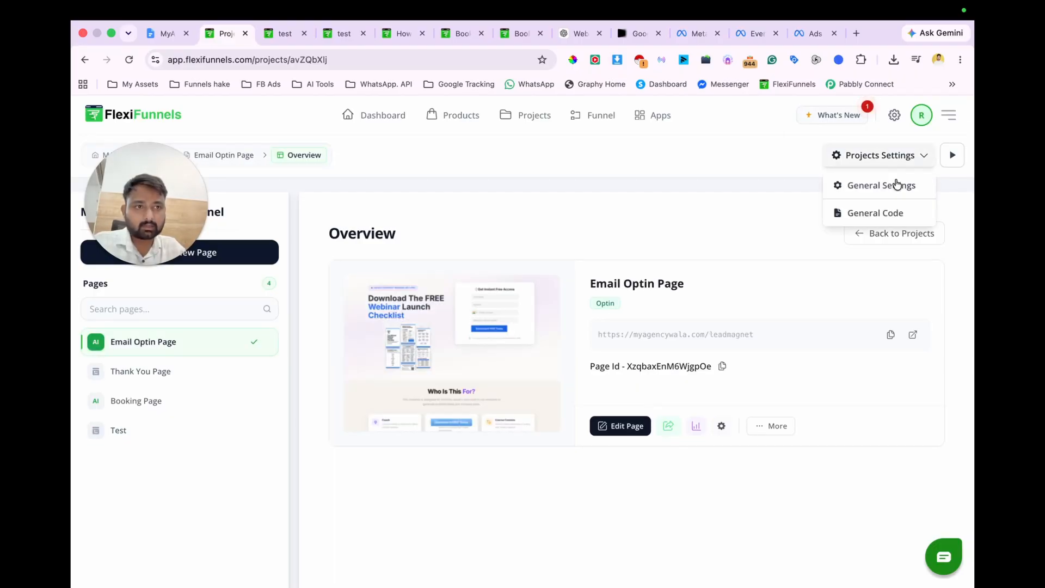
{"action": "left_click", "coordinate": [871, 215]}
{"action": "scroll", "coordinate": [472, 441], "scroll_direction": "down", "scroll_amount": 3}
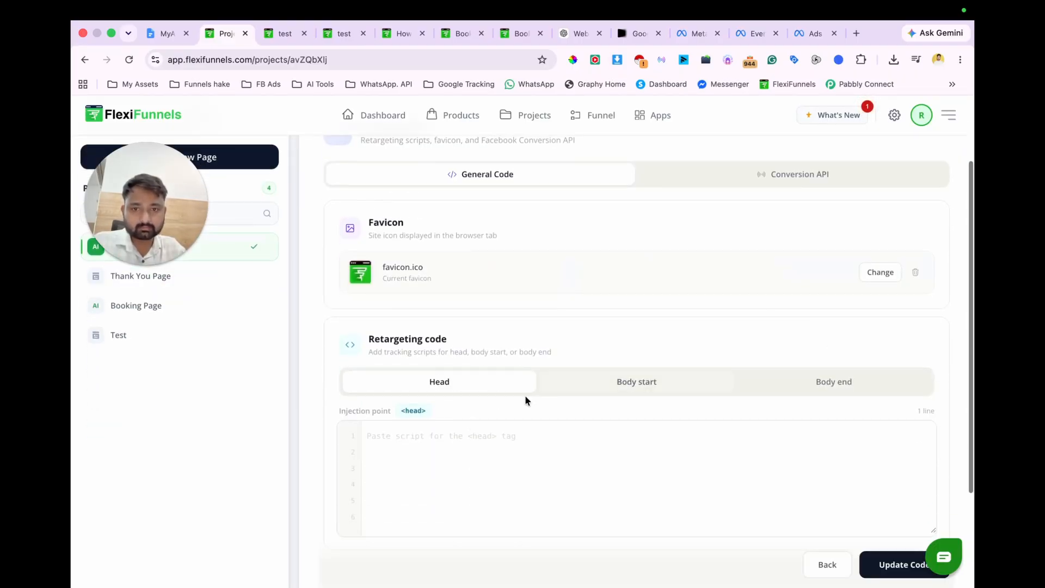
{"action": "left_click", "coordinate": [444, 434]}
{"action": "key", "text": "super+v"}
Step: Remove the project's current favicon and save the updated general code
{"action": "left_click", "coordinate": [917, 273]}
{"action": "scroll", "coordinate": [856, 408], "scroll_direction": "down", "scroll_amount": 3}
{"action": "left_click", "coordinate": [885, 488]}
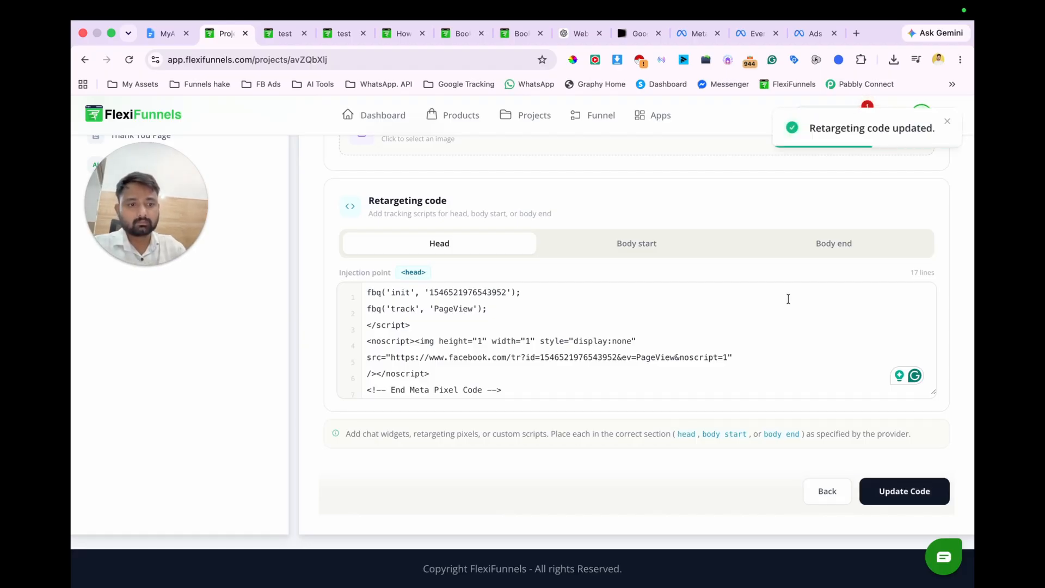
Step: Open the published Email Optin Page from the project overview and inspect its pixel with Meta Pixel Helper
{"action": "left_click", "coordinate": [828, 492]}
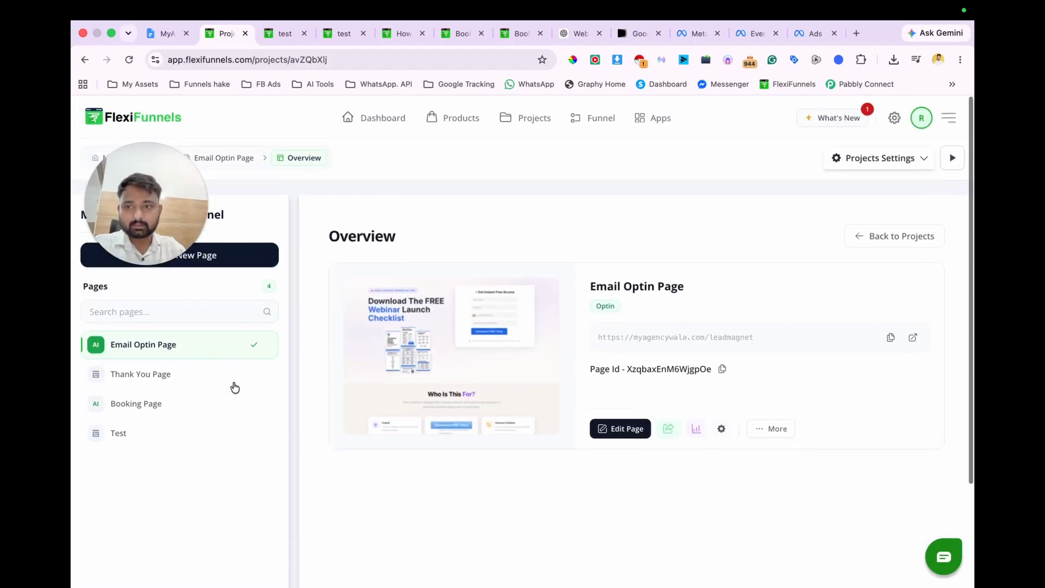
{"action": "left_click", "coordinate": [667, 426]}
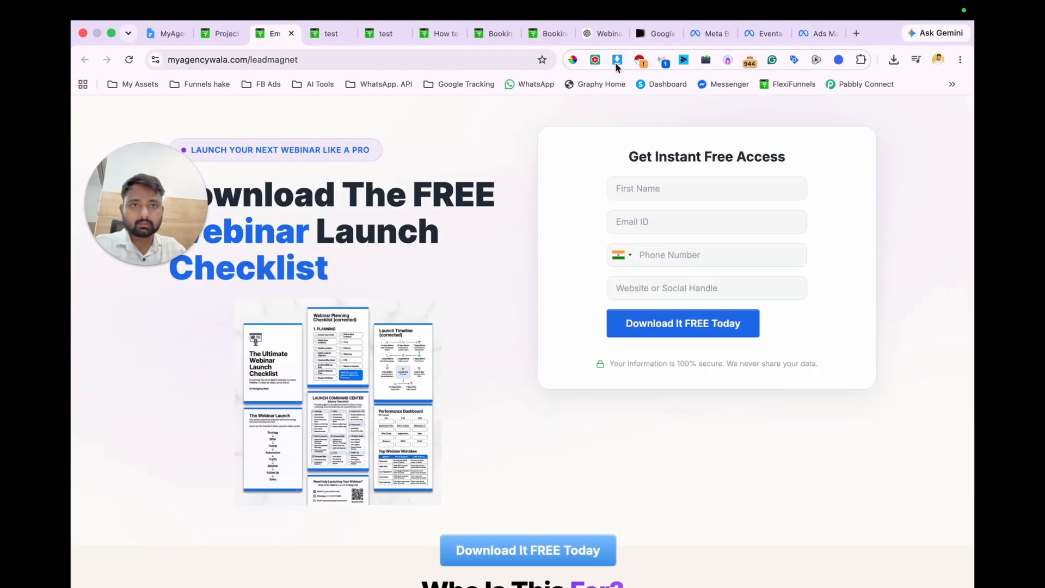
{"action": "left_click", "coordinate": [660, 61]}
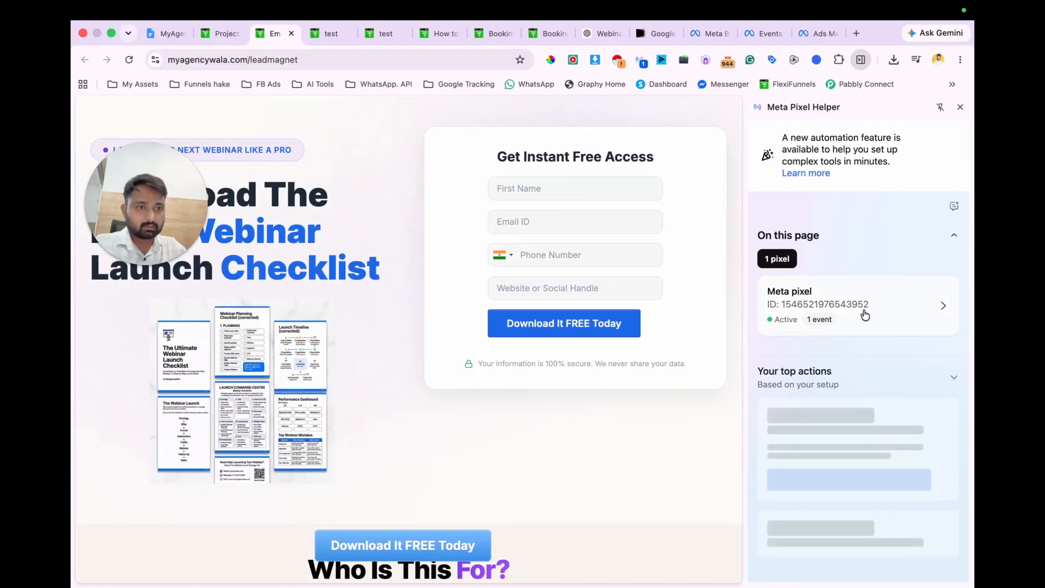
Step: Open the published Booking Page from the project overview, inspect its pixel with Meta Pixel Helper, and grab its URL
{"action": "left_click", "coordinate": [211, 32]}
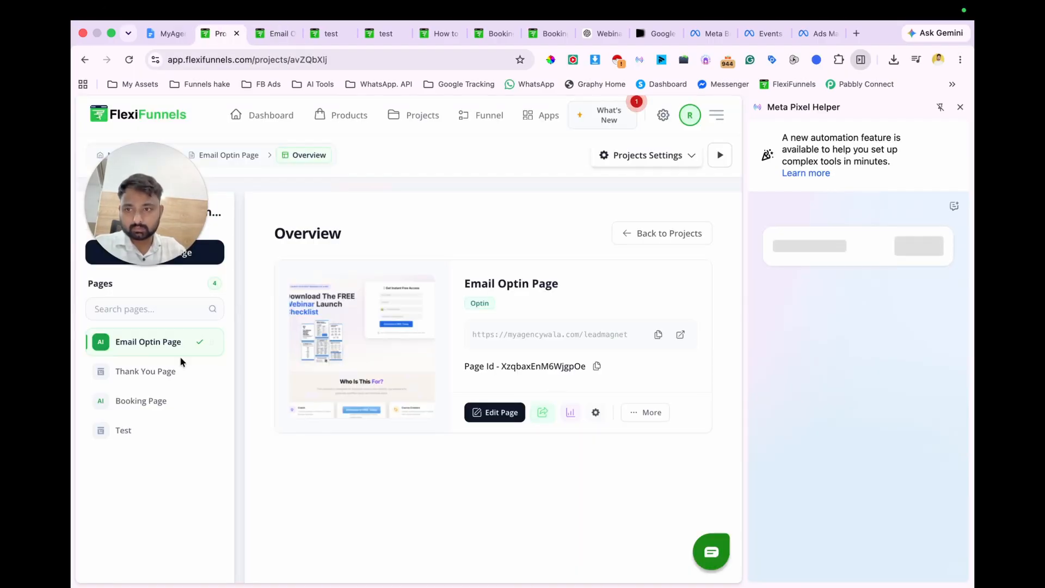
{"action": "left_click", "coordinate": [165, 405]}
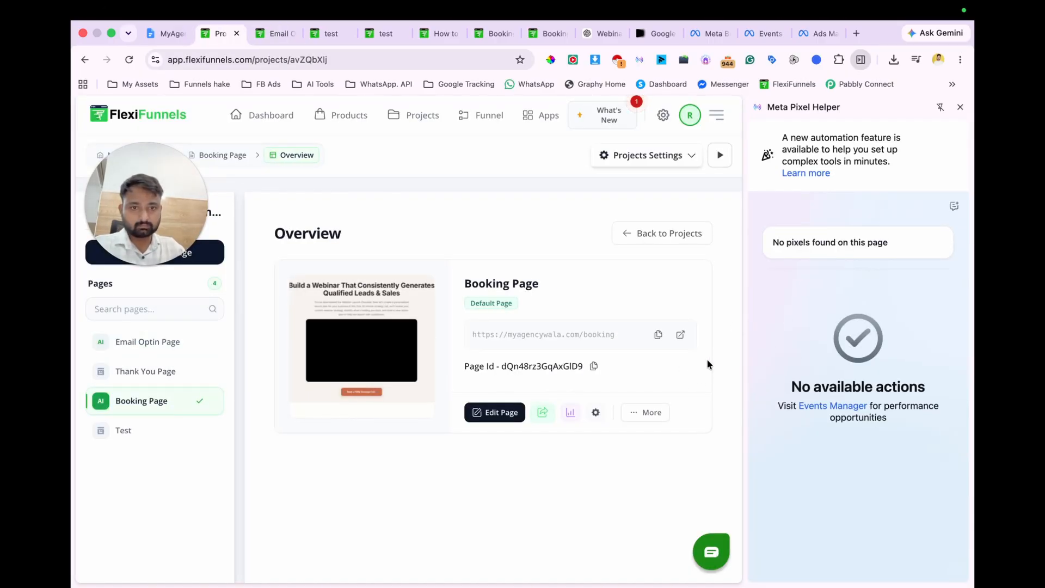
{"action": "left_click", "coordinate": [544, 414]}
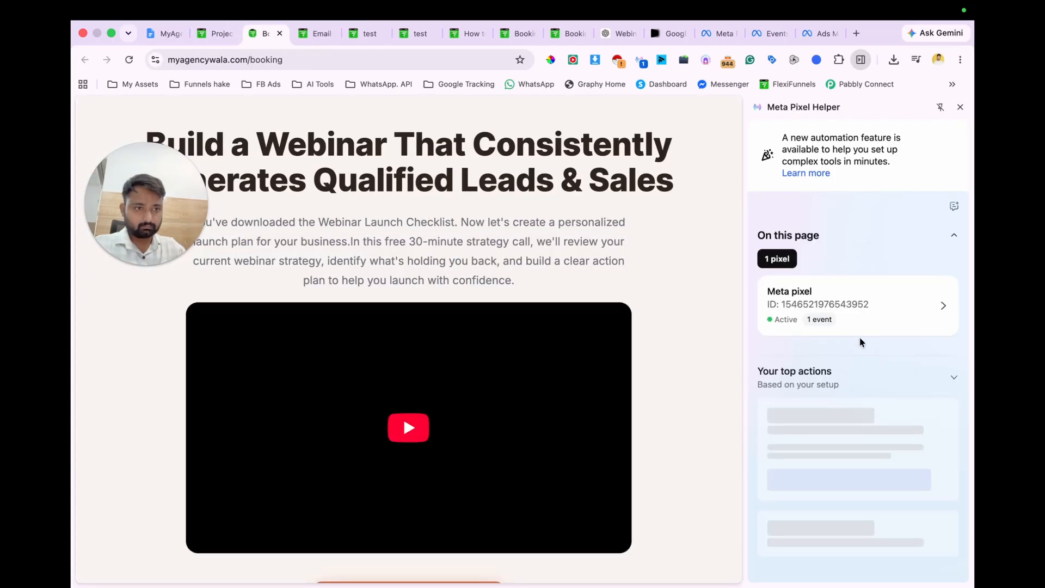
{"action": "key", "text": "super+l"}
{"action": "key", "text": "super+c"}
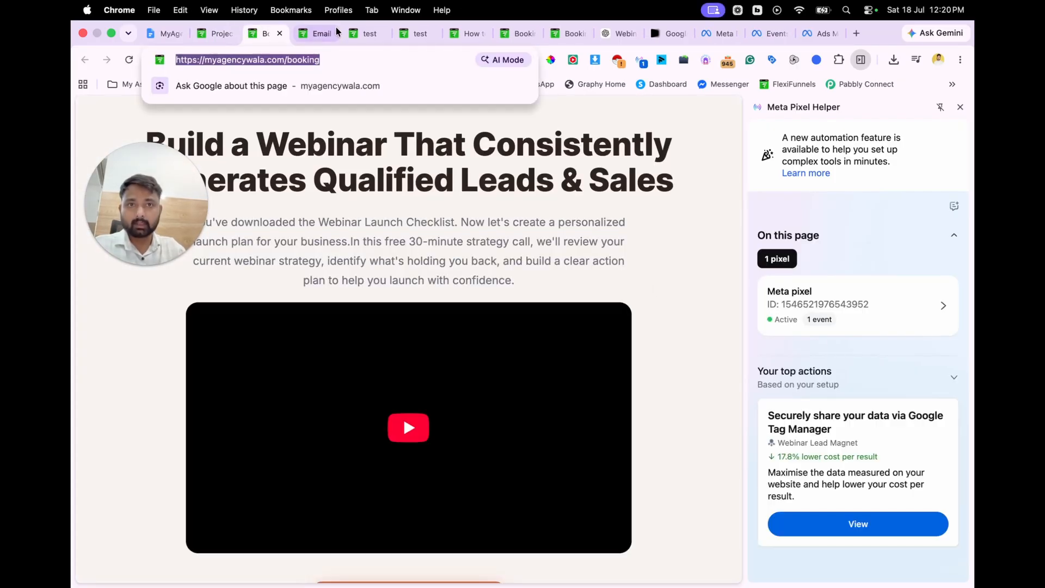
Step: Finish the Webinar Lead Magnet pixel setup with automatic advanced matching turned on, and close the Meta Pixel Helper
{"action": "left_click", "coordinate": [758, 35]}
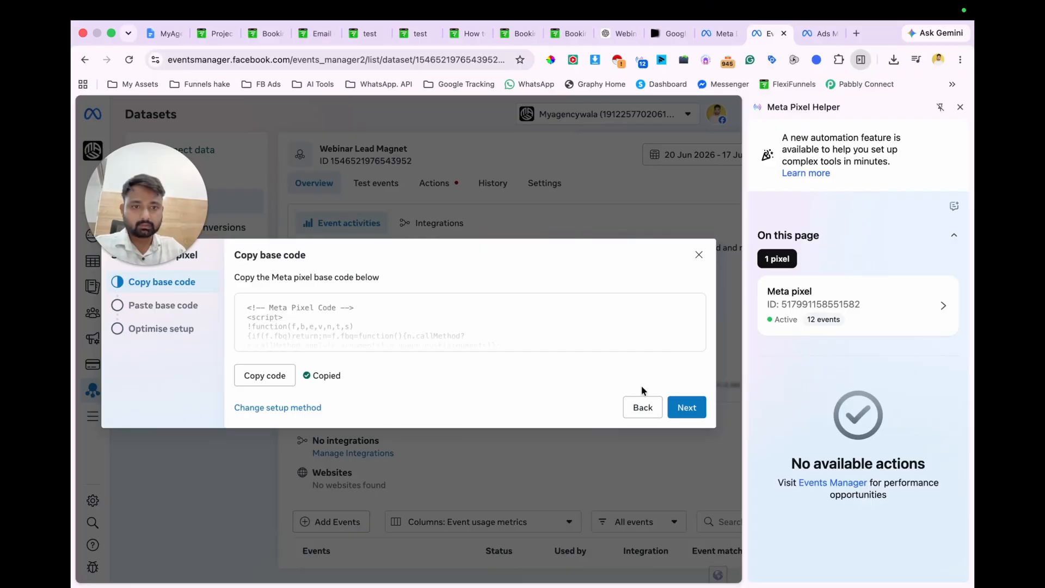
{"action": "left_click", "coordinate": [680, 412]}
{"action": "left_click", "coordinate": [678, 408]}
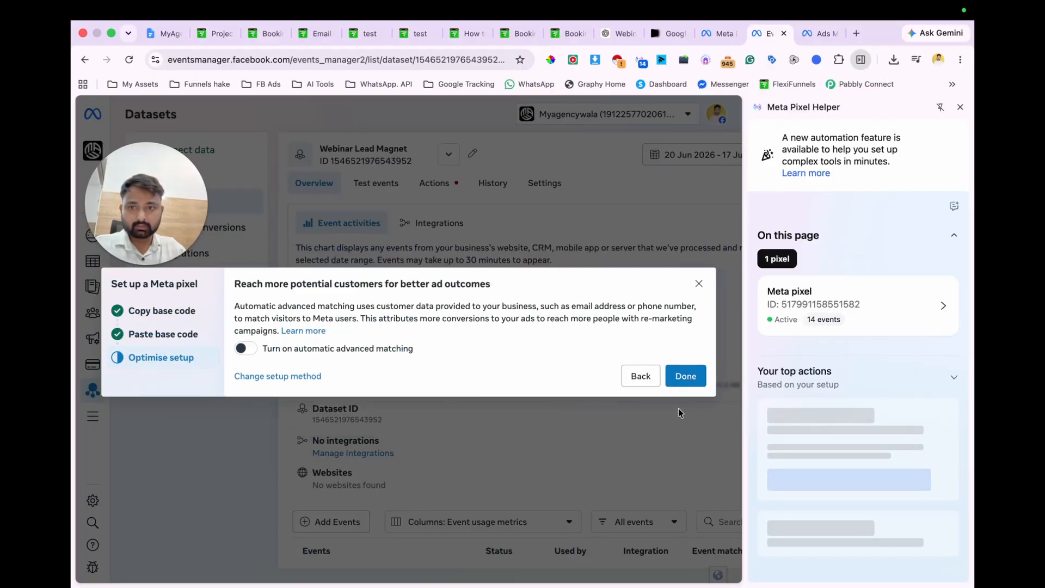
{"action": "left_click", "coordinate": [246, 348]}
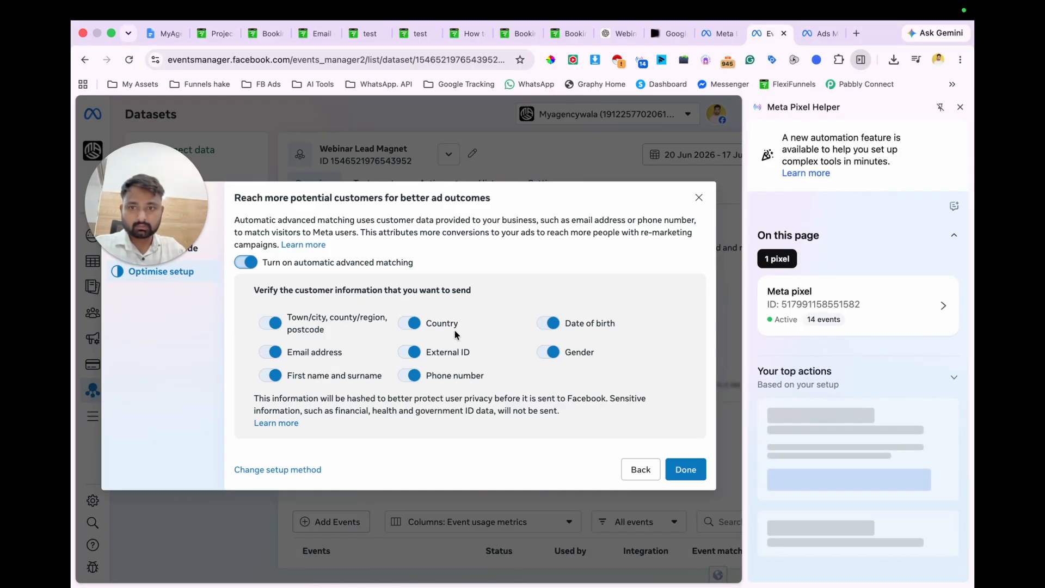
{"action": "left_click", "coordinate": [685, 471]}
{"action": "left_click", "coordinate": [409, 430]}
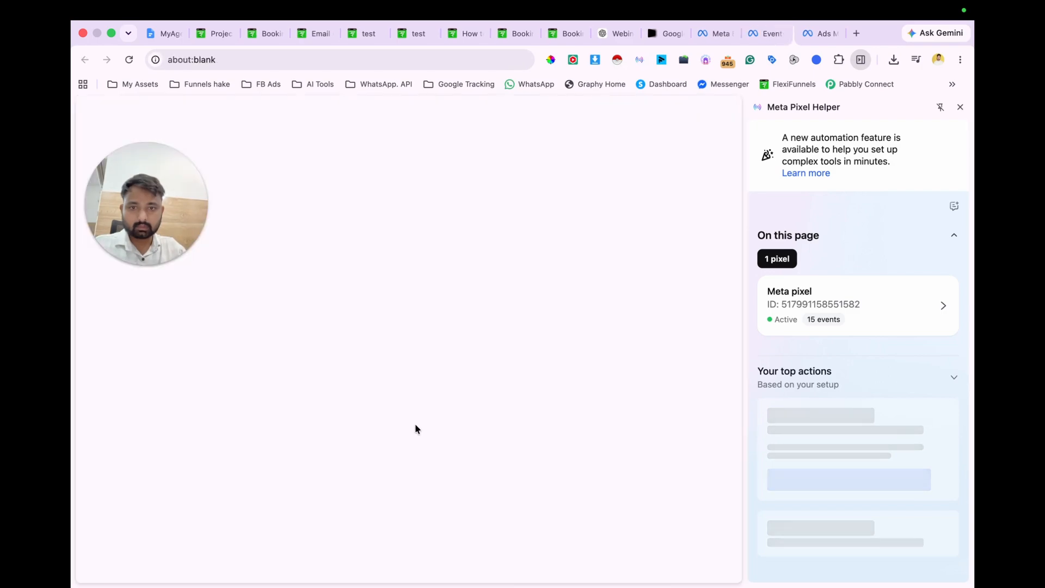
{"action": "left_click", "coordinate": [959, 107]}
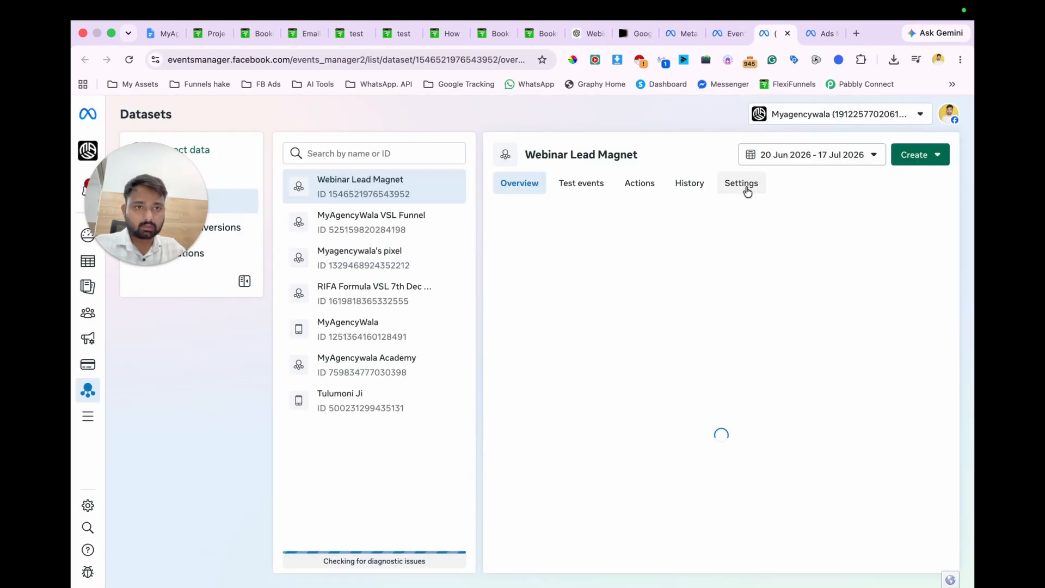
Step: Launch the Event Setup Tool from the Webinar Lead Magnet dataset's settings for the booking page at myagencywala.com/booking
{"action": "left_click", "coordinate": [748, 184]}
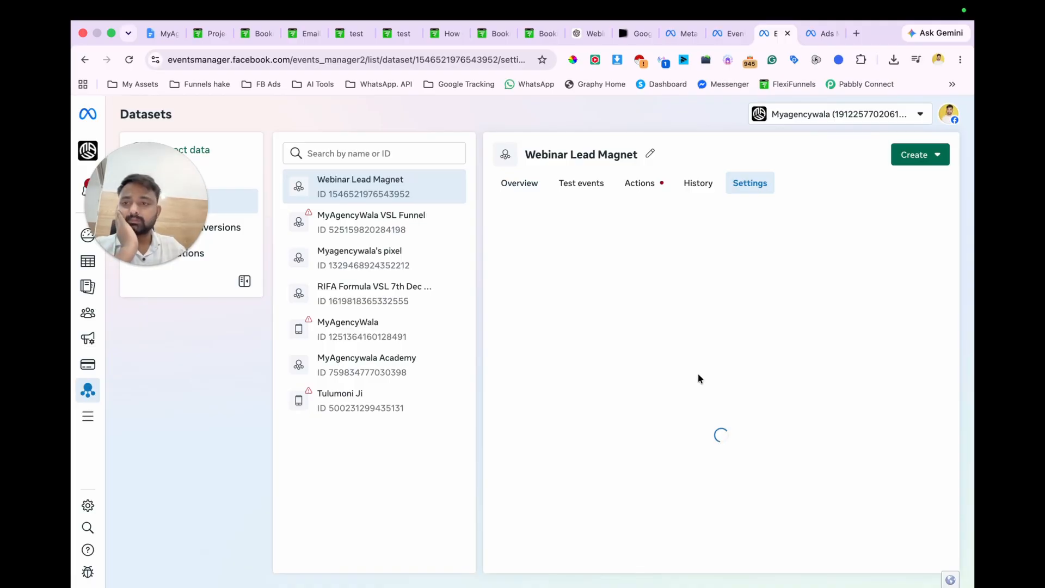
{"action": "scroll", "coordinate": [699, 377], "scroll_direction": "down", "scroll_amount": 15}
{"action": "scroll", "coordinate": [698, 375], "scroll_direction": "down", "scroll_amount": 8}
{"action": "left_click", "coordinate": [581, 405]}
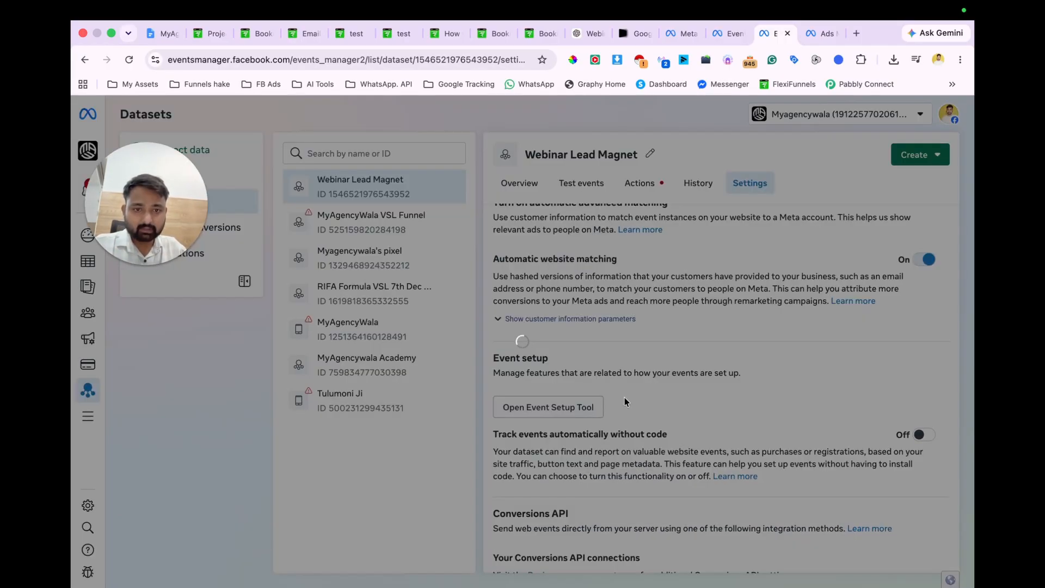
{"action": "key", "text": "super+v"}
{"action": "left_click", "coordinate": [670, 362]}
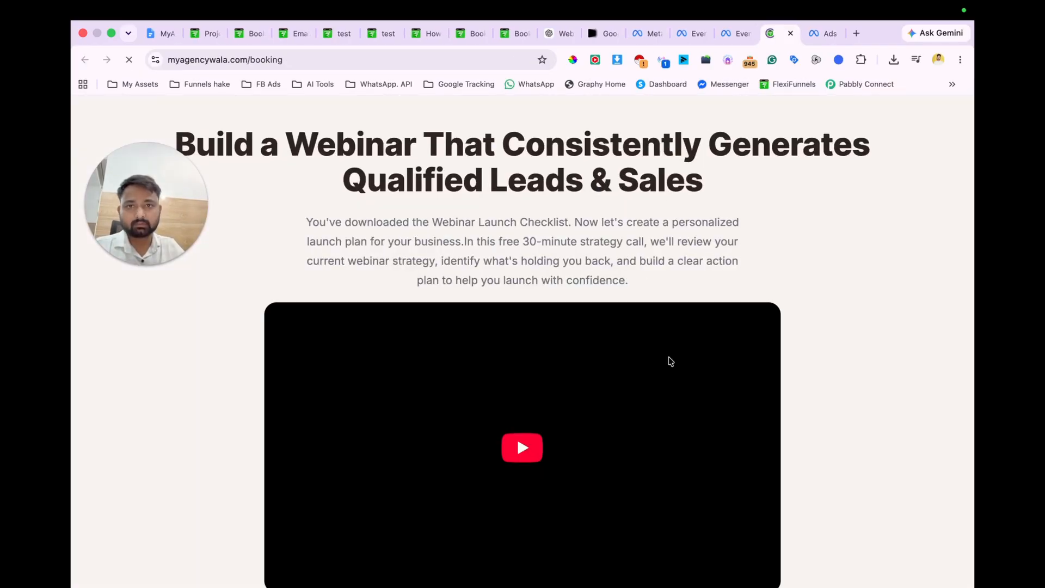
{"action": "left_click_drag", "start_coordinate": [172, 192], "coordinate": [904, 137]}
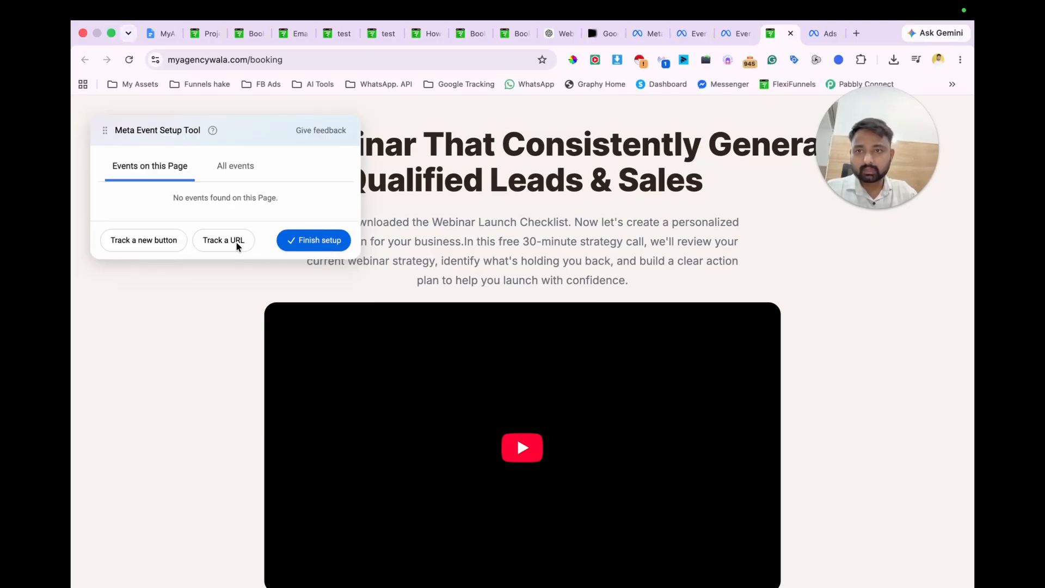
{"action": "left_click", "coordinate": [217, 241]}
{"action": "left_click", "coordinate": [212, 166]}
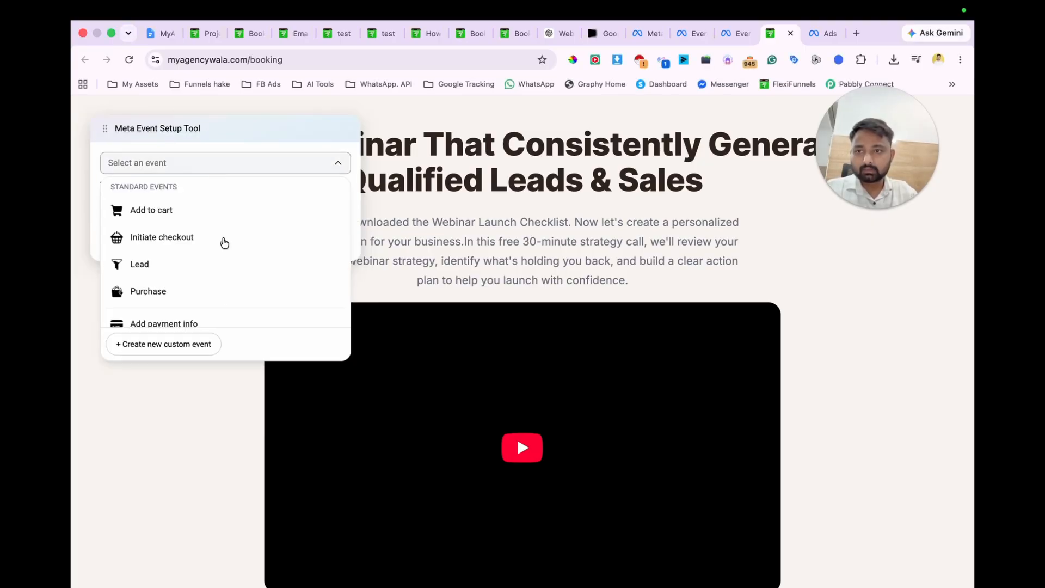
{"action": "left_click", "coordinate": [186, 265]}
{"action": "left_click", "coordinate": [146, 207]}
{"action": "left_click", "coordinate": [143, 230]}
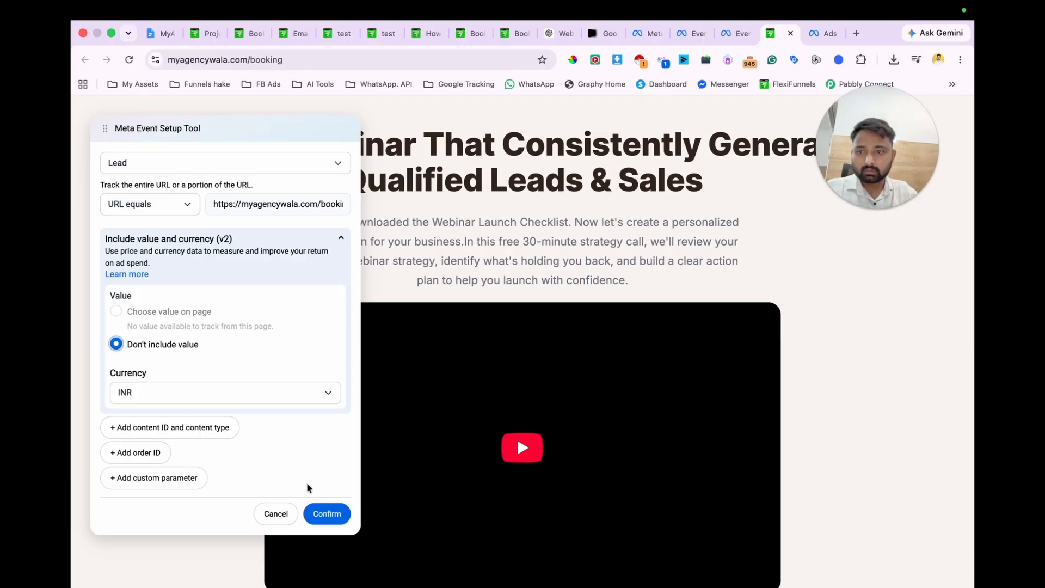
{"action": "left_click", "coordinate": [326, 515]}
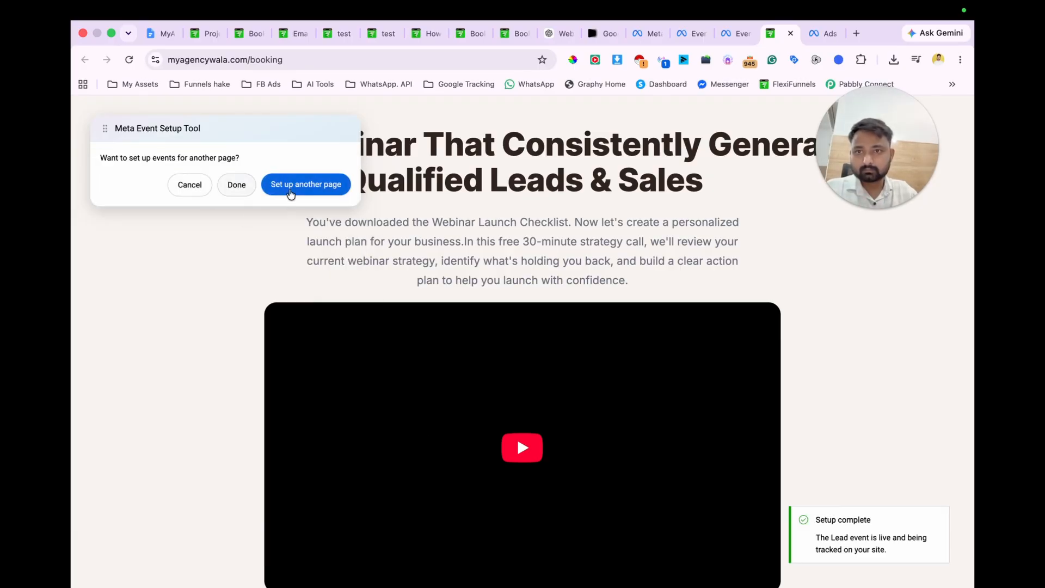
Step: Finish the event setup with the booking page's Lead event and continue past the Conversions API recommendation
{"action": "left_click", "coordinate": [304, 189]}
{"action": "left_click", "coordinate": [276, 270]}
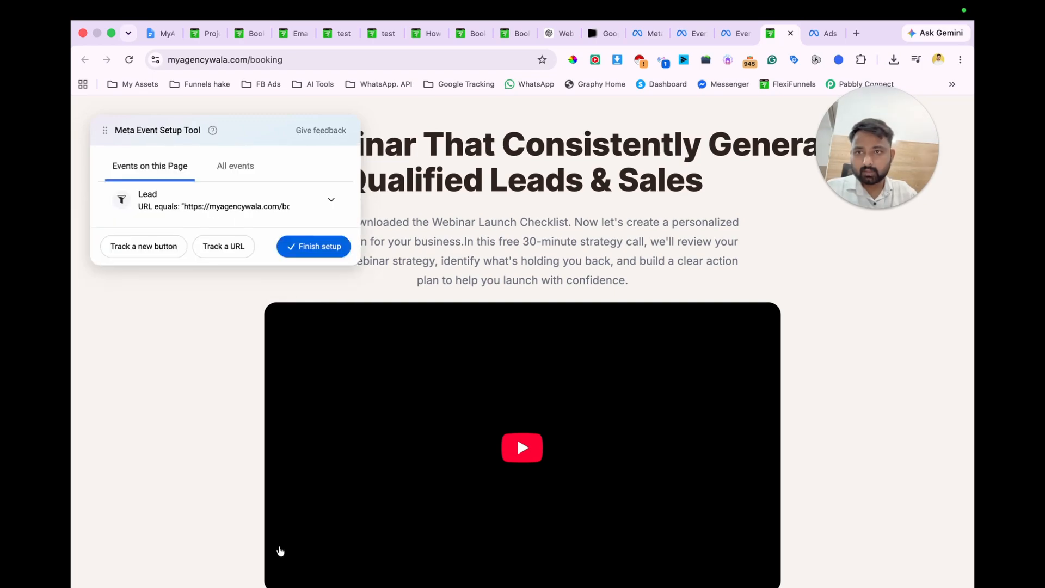
{"action": "left_click", "coordinate": [326, 247]}
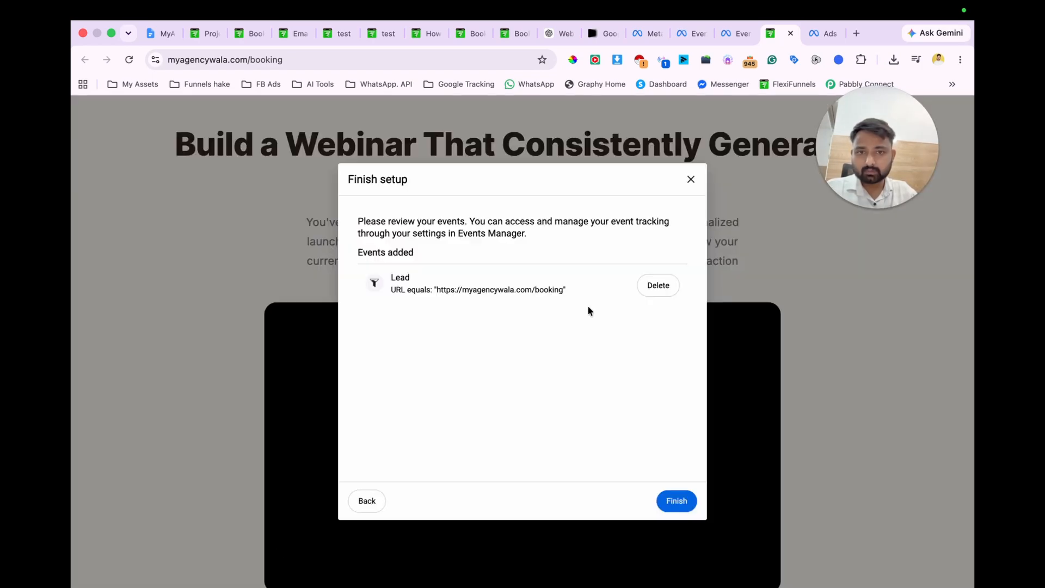
{"action": "left_click", "coordinate": [677, 500]}
{"action": "left_click", "coordinate": [619, 393]}
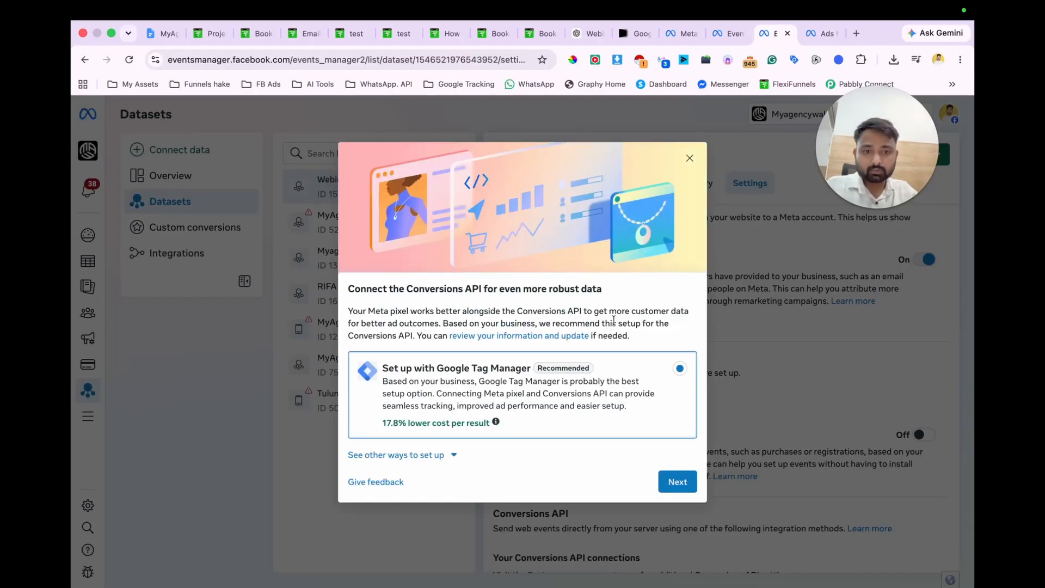
{"action": "left_click", "coordinate": [675, 481]}
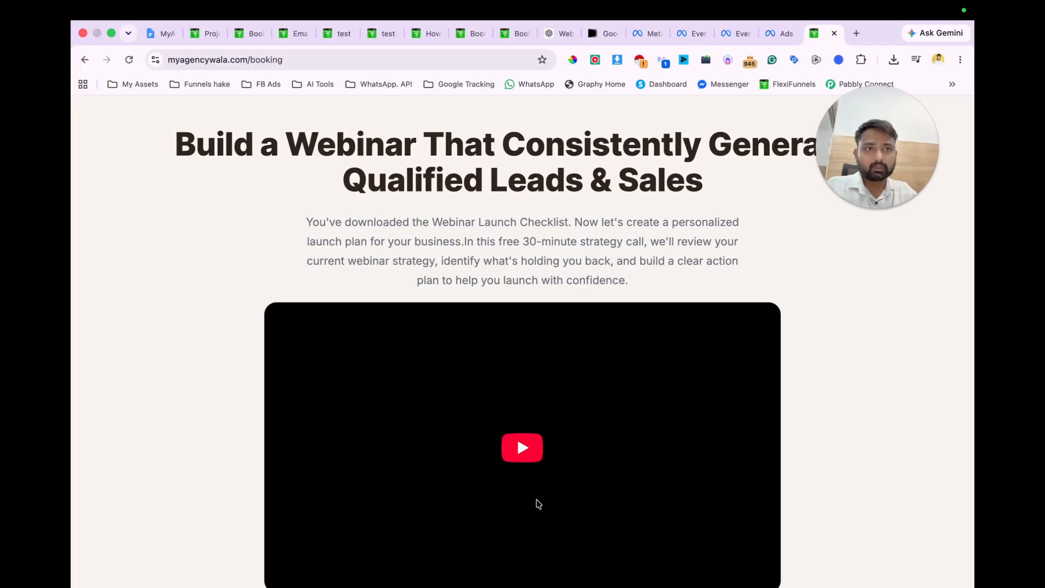
{"action": "key", "text": "super+t"}
{"action": "key", "text": "super+v"}
{"action": "key", "text": "Return"}
{"action": "key", "text": "super+t"}
{"action": "key", "text": "super+v"}
{"action": "key", "text": "Return"}
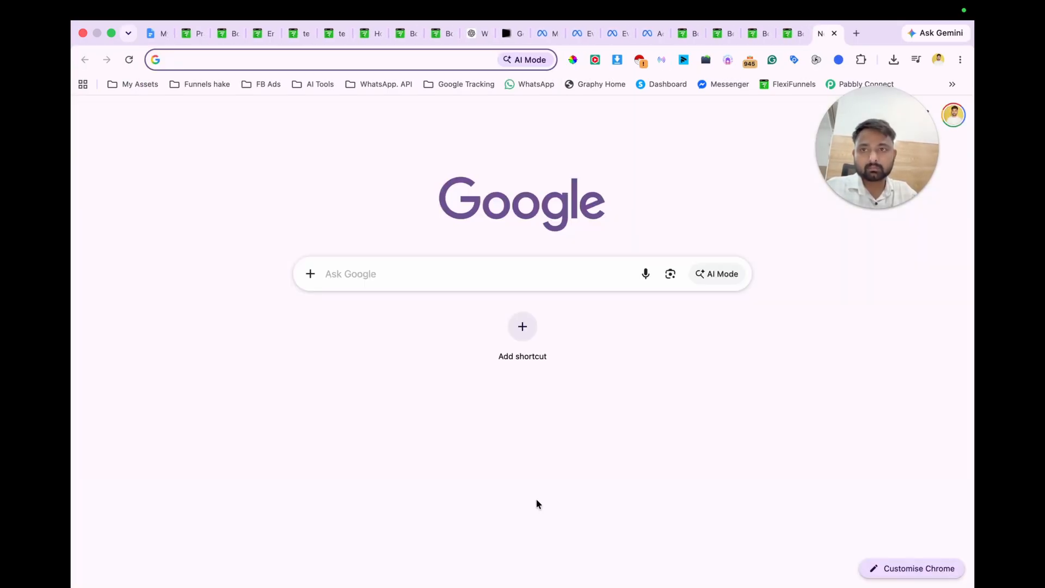
{"action": "key", "text": "ctrl+Left"}
{"action": "key", "text": "ctrl+Right"}
{"action": "left_click", "coordinate": [337, 11]}
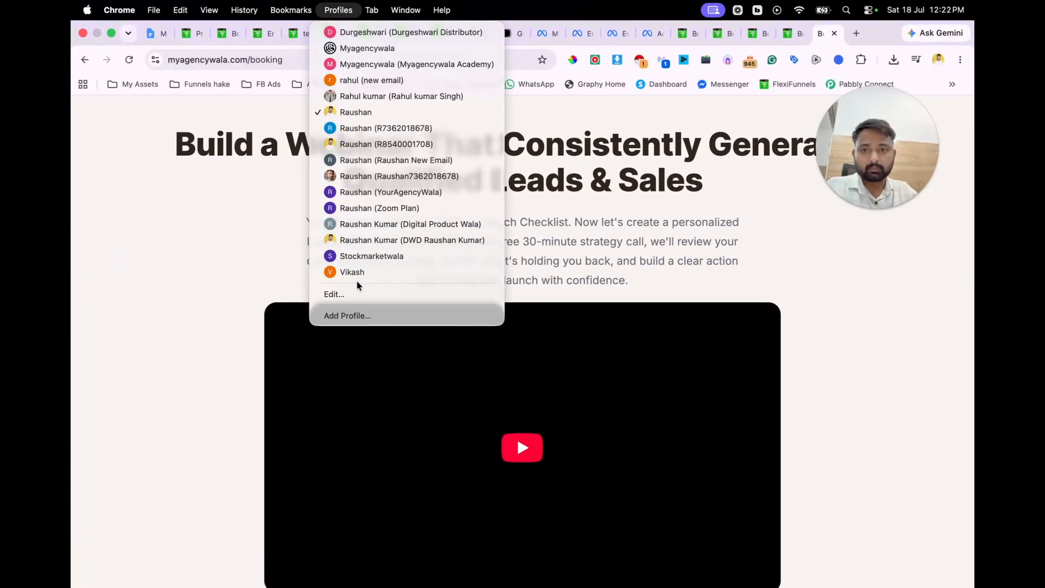
{"action": "left_click", "coordinate": [357, 272]}
{"action": "key", "text": "super+v"}
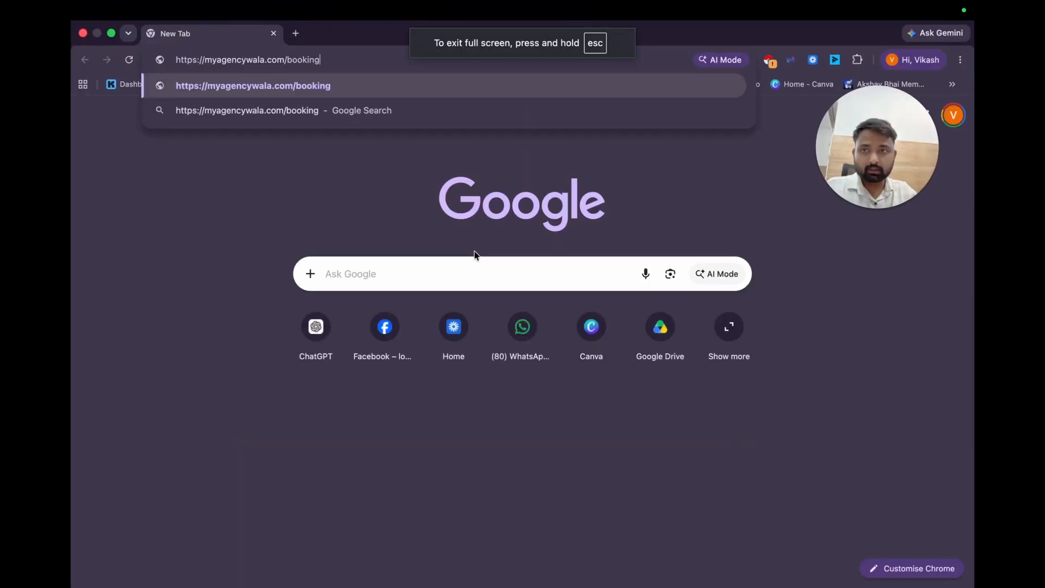
{"action": "key", "text": "Return"}
{"action": "key", "text": "super+t"}
{"action": "key", "text": "super+v"}
{"action": "key", "text": "Return"}
{"action": "key", "text": "super+t"}
{"action": "key", "text": "super+v"}
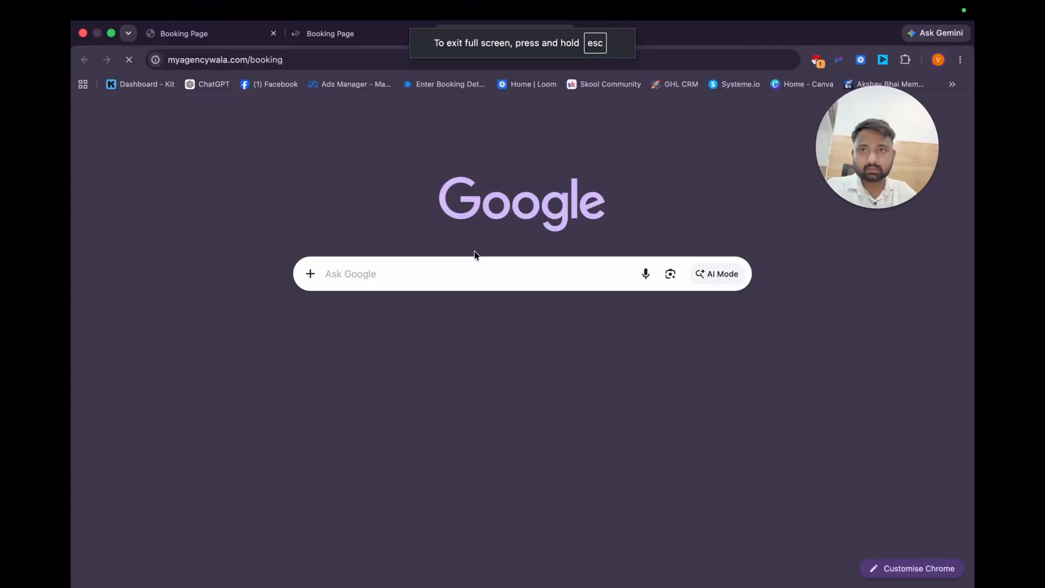
{"action": "key", "text": "Return"}
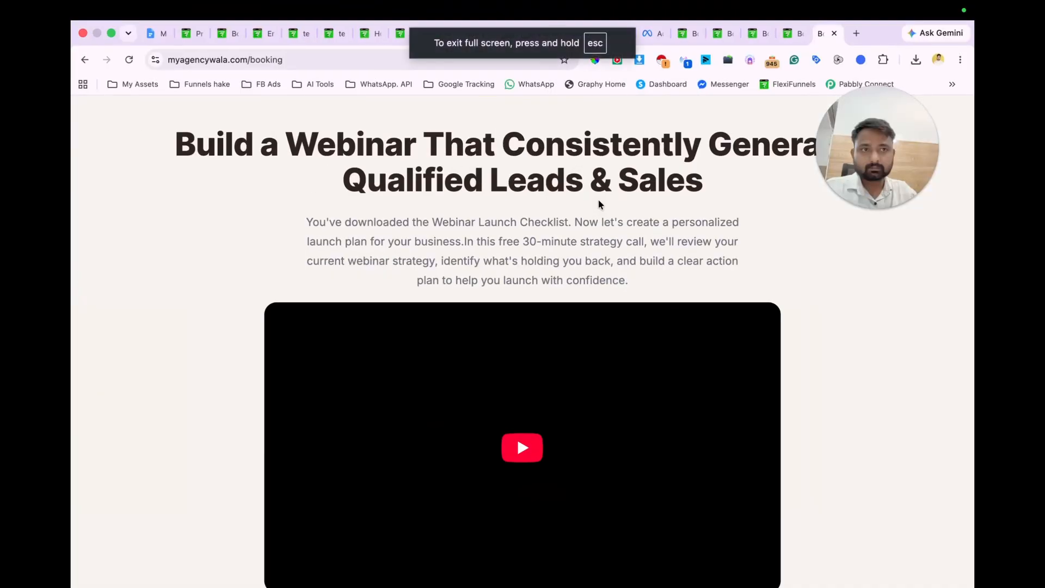
Step: Close the extra booking page tabs in the second profile and the leftover test tabs in the main window
{"action": "key", "text": "super+w"}
{"action": "key", "text": "super+w"}
{"action": "key", "text": "super+w"}
{"action": "key", "text": "super+w"}
{"action": "key", "text": "super+w"}
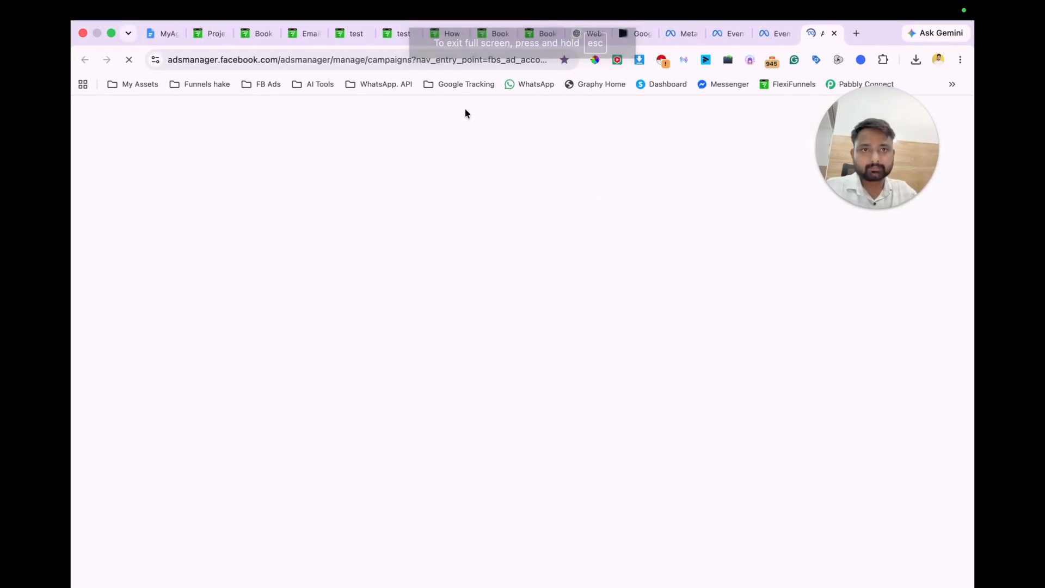
{"action": "left_click", "coordinate": [359, 38]}
{"action": "key", "text": "super+w"}
{"action": "key", "text": "super+w"}
{"action": "key", "text": "super+w"}
{"action": "key", "text": "super+w"}
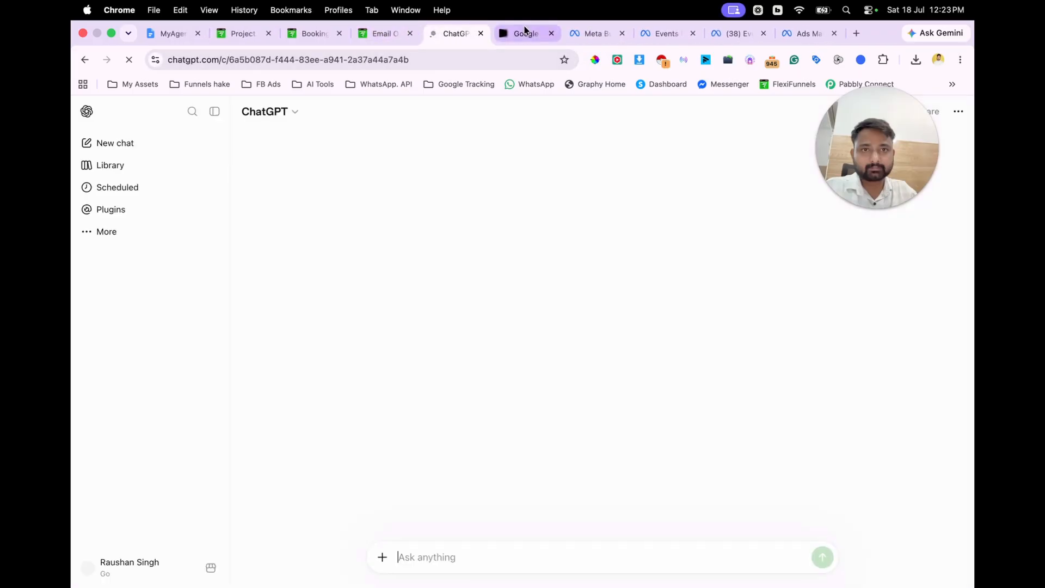
Step: Dismiss the Chrome crash report, check the event activity in the Webinar Lead Magnet dataset overview, and refresh it
{"action": "left_click", "coordinate": [524, 33]}
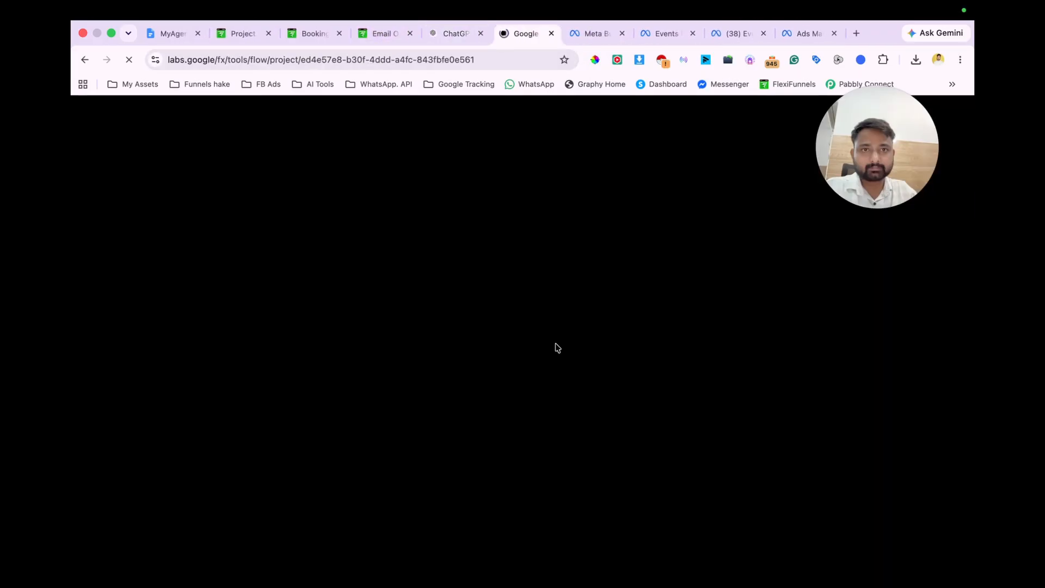
{"action": "left_click", "coordinate": [738, 33]}
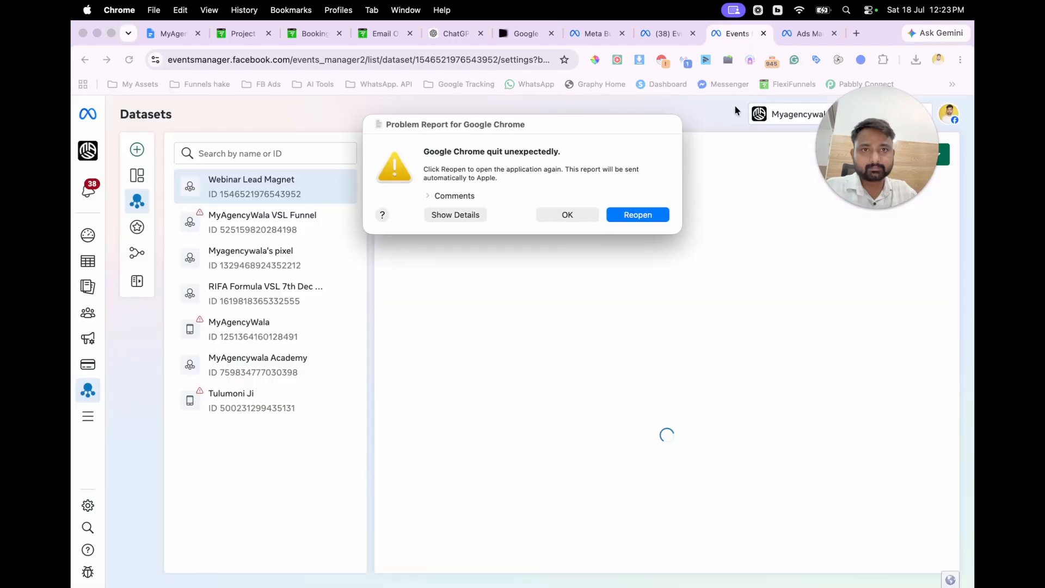
{"action": "left_click", "coordinate": [580, 215]}
{"action": "left_click", "coordinate": [405, 184]}
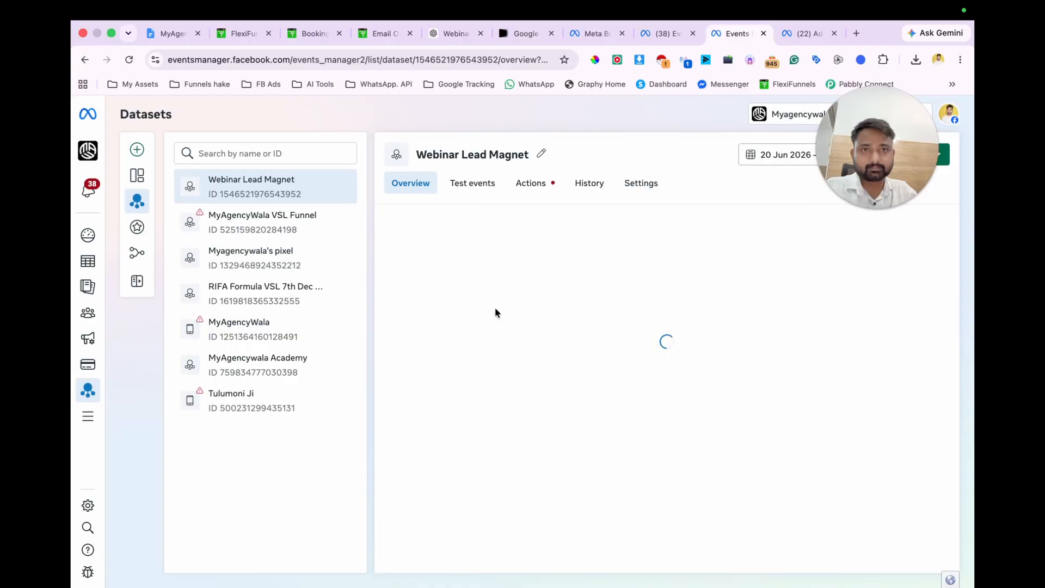
{"action": "scroll", "coordinate": [495, 309], "scroll_direction": "down", "scroll_amount": 2}
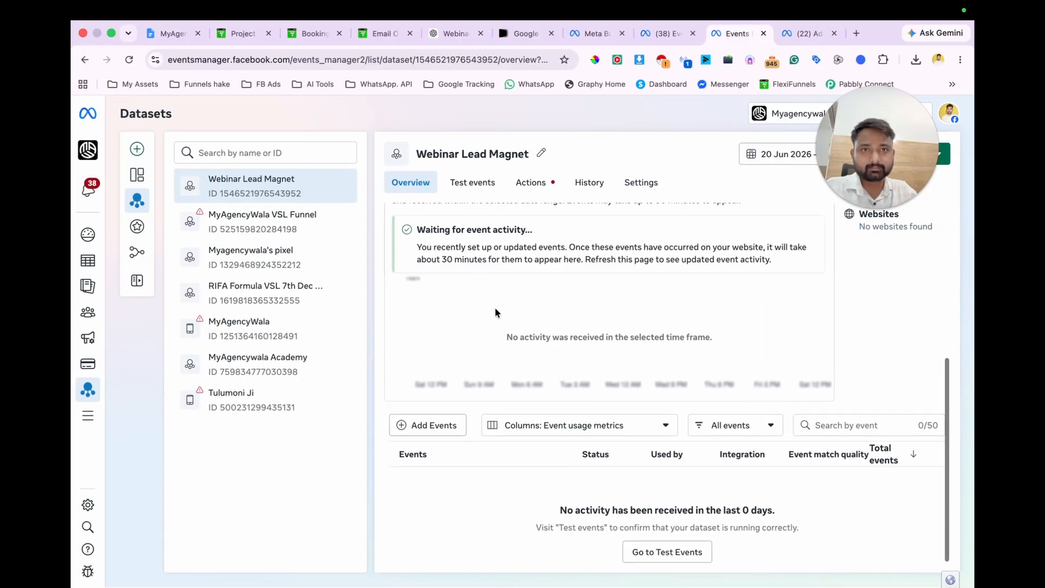
{"action": "key", "text": "super+r"}
Step: Close the Meta business settings tab and check the dataset overview in the other Events Manager tab
{"action": "left_click", "coordinate": [607, 39]}
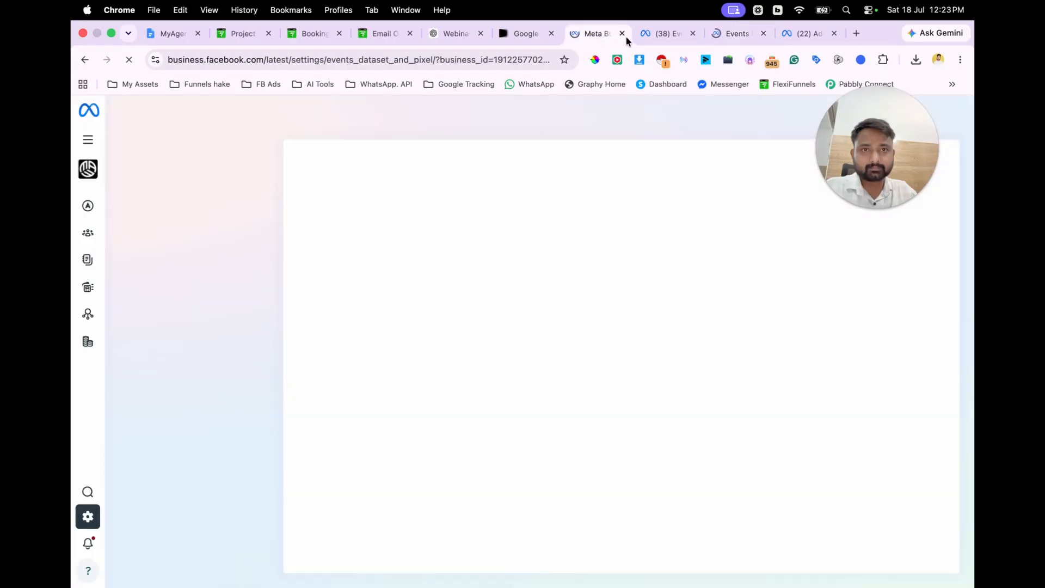
{"action": "left_click", "coordinate": [622, 34]}
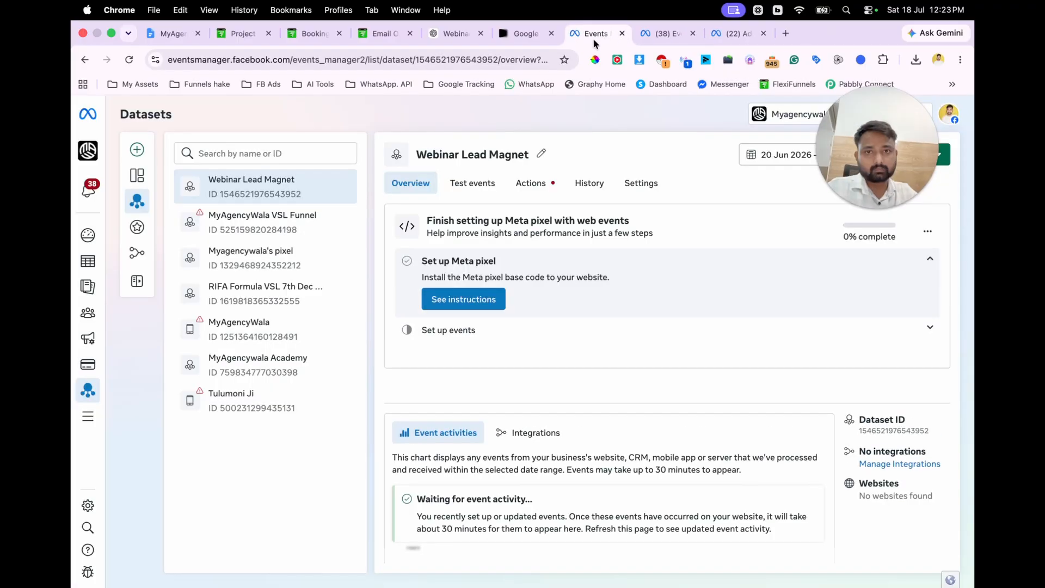
{"action": "left_click", "coordinate": [671, 35]}
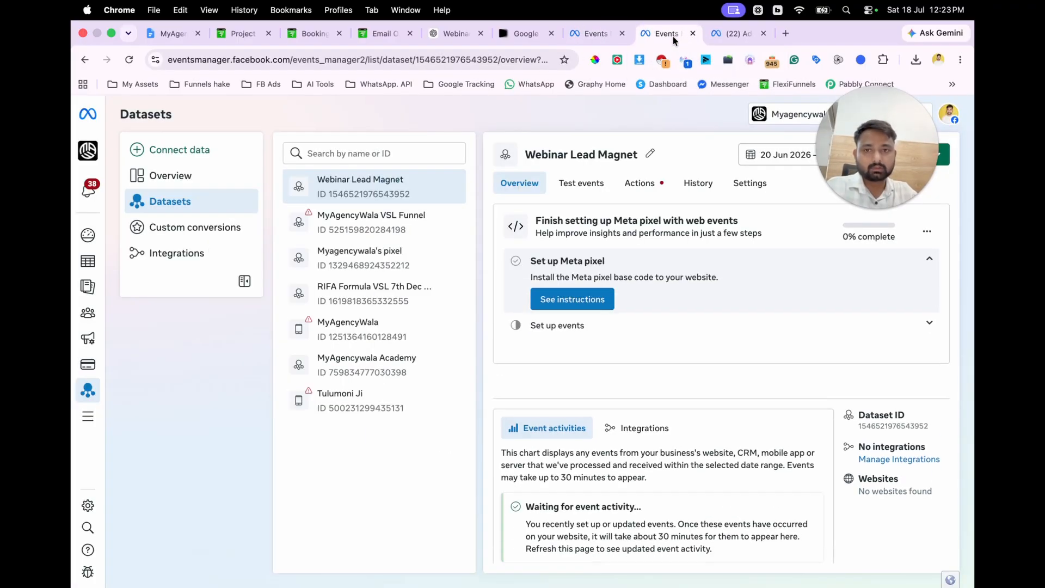
Step: Switch to Ads Manager and create a new auction campaign with the Leads objective
{"action": "left_click", "coordinate": [792, 37]}
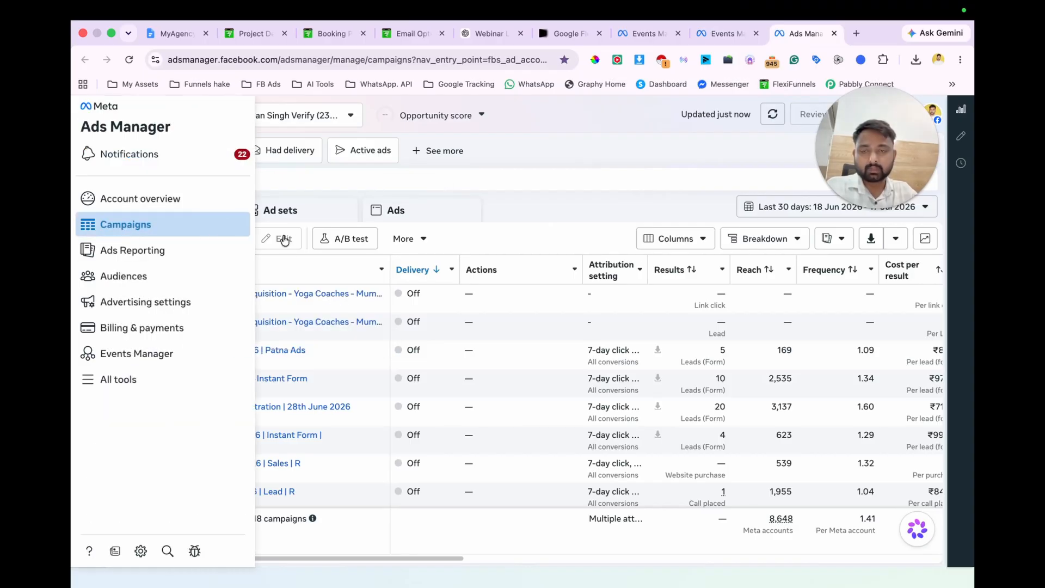
{"action": "left_click", "coordinate": [146, 238]}
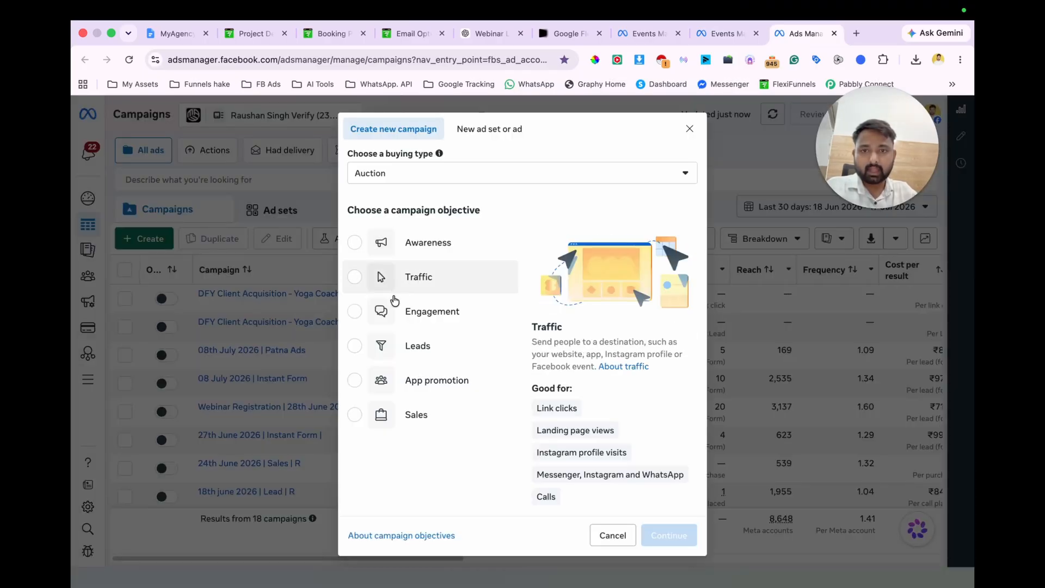
{"action": "left_click", "coordinate": [377, 346]}
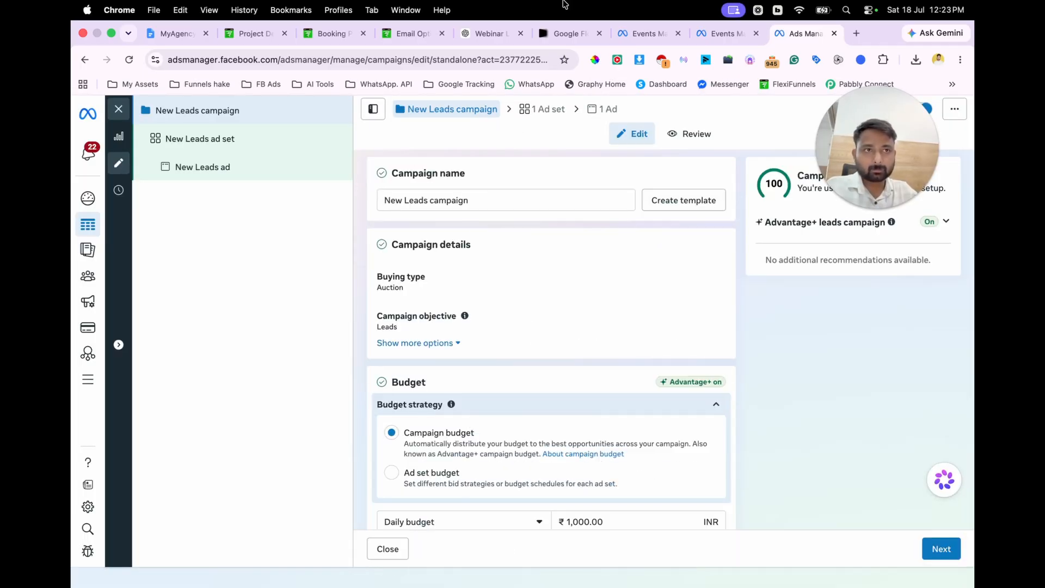
Step: Rename the campaign as "18th July 2026 | Webinar Lead magnet | R"
{"action": "triple_click", "coordinate": [485, 197]}
{"action": "key", "text": "BackSpace"}
{"action": "type", "text": "1"}
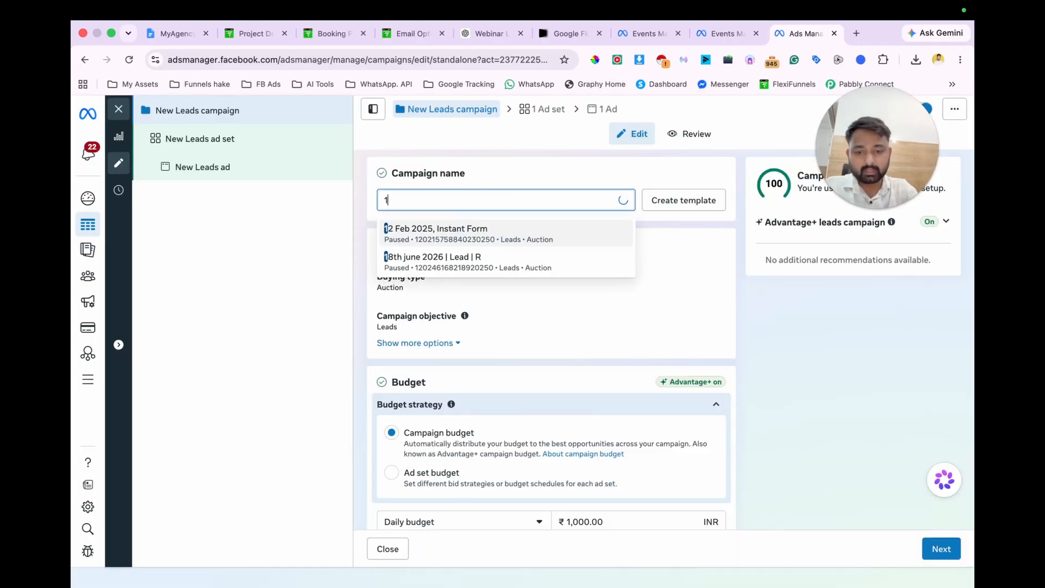
{"action": "type", "text": "8th July 2026 | Webinar Lead magnet | R"}
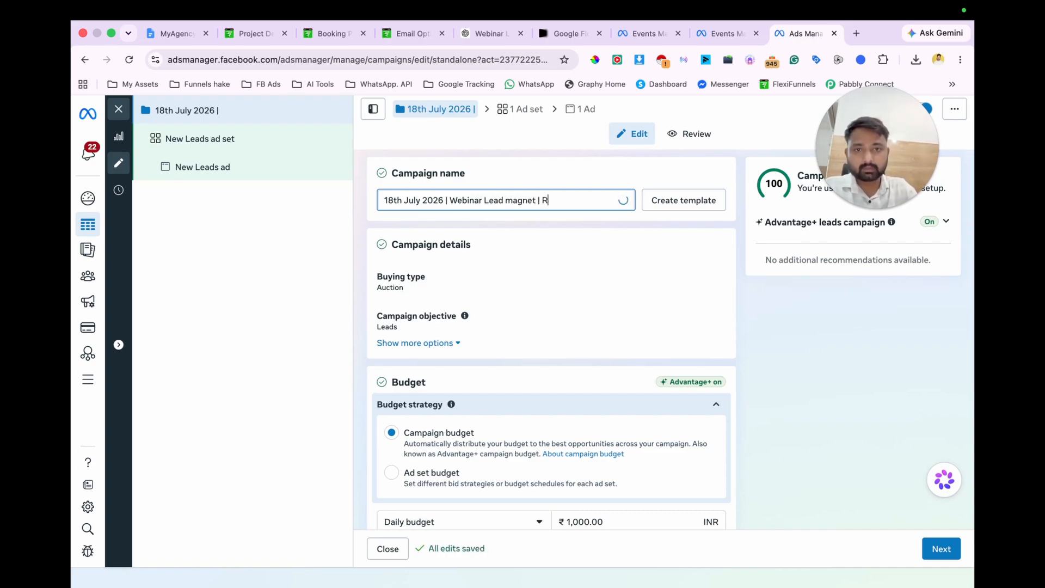
Step: Set the campaign's budget strategy to Ad set budget and turn off budget sharing with other ad sets
{"action": "scroll", "coordinate": [552, 326], "scroll_direction": "down", "scroll_amount": 3}
{"action": "left_click", "coordinate": [391, 327]}
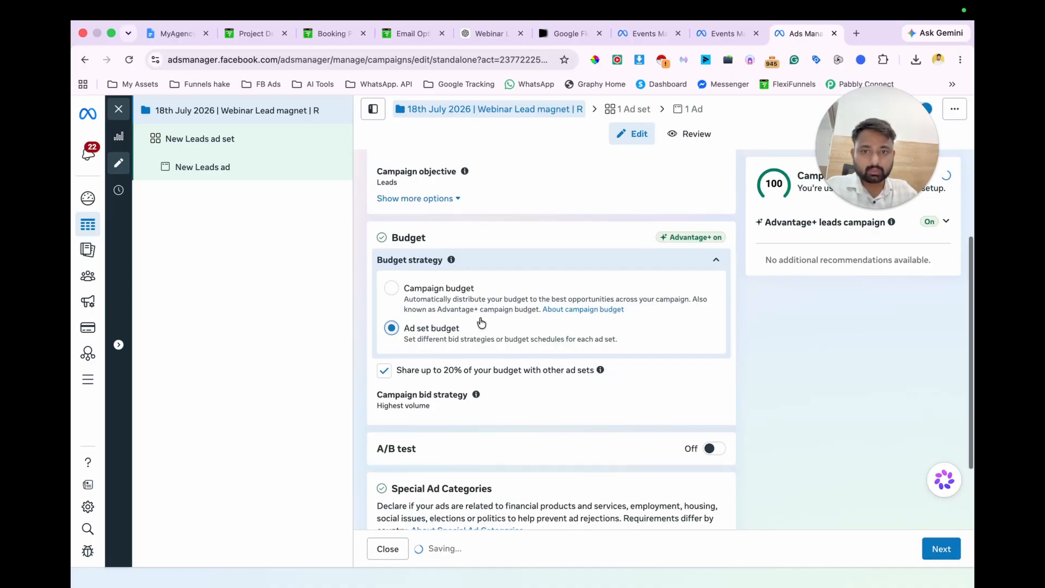
{"action": "scroll", "coordinate": [479, 272], "scroll_direction": "up", "scroll_amount": 3}
{"action": "scroll", "coordinate": [479, 272], "scroll_direction": "down", "scroll_amount": 3}
{"action": "left_click", "coordinate": [383, 356]}
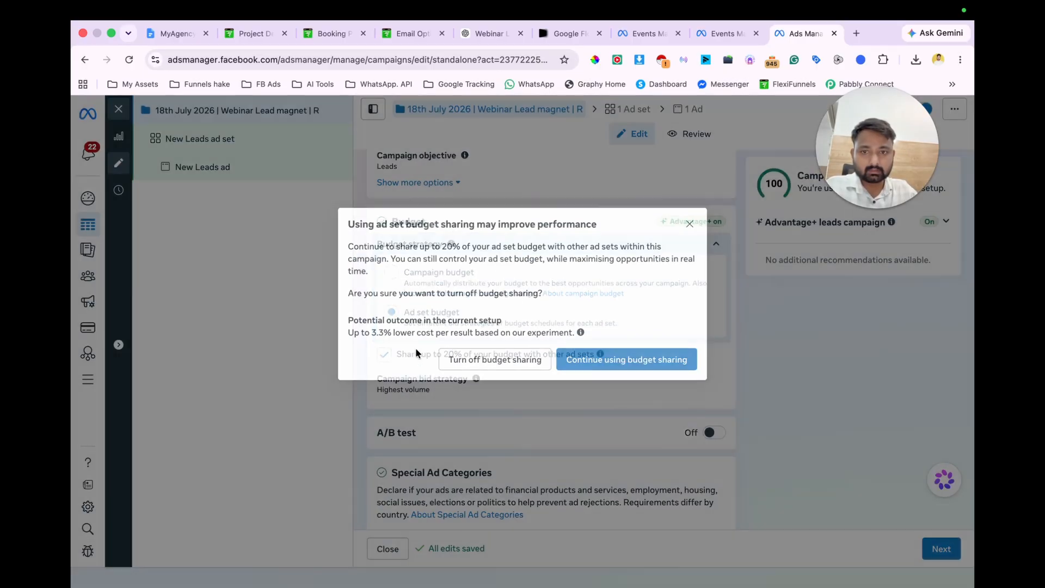
{"action": "left_click", "coordinate": [507, 368]}
Step: Open the new leads ad set and set its conversion location to Website
{"action": "left_click", "coordinate": [238, 145]}
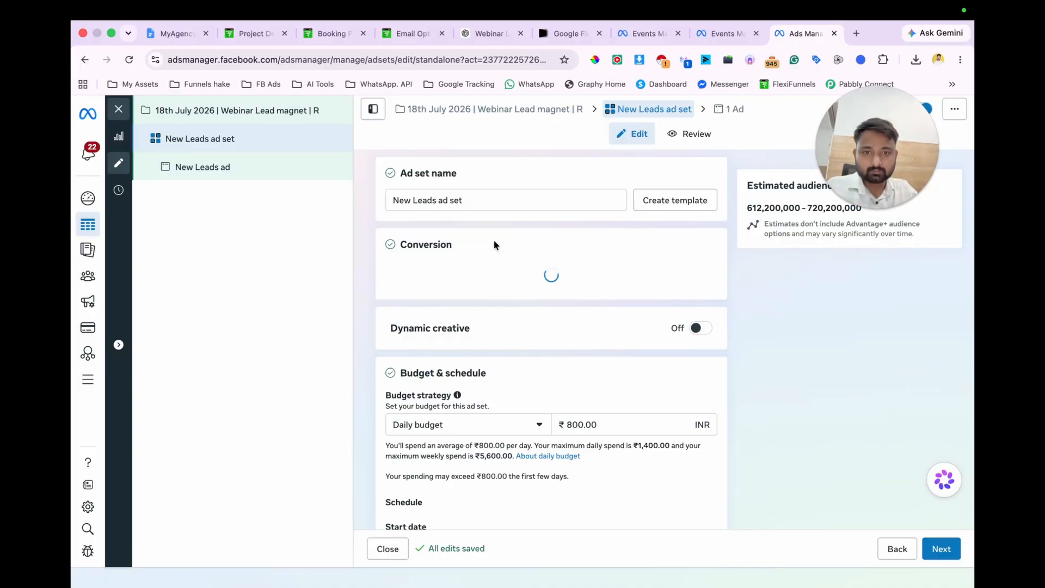
{"action": "left_click", "coordinate": [532, 304]}
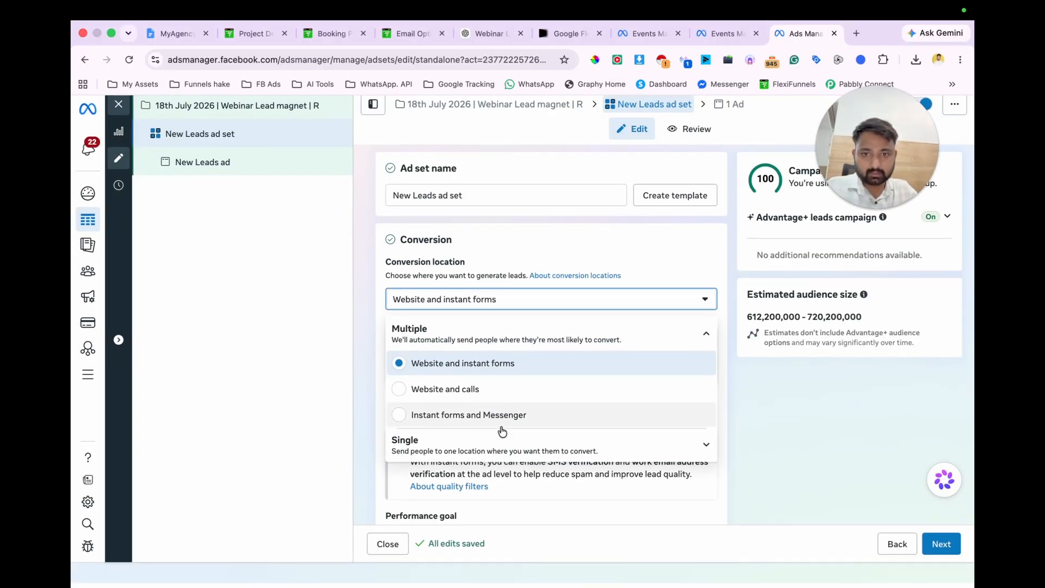
{"action": "scroll", "coordinate": [472, 442], "scroll_direction": "down", "scroll_amount": 2}
{"action": "left_click", "coordinate": [450, 419]}
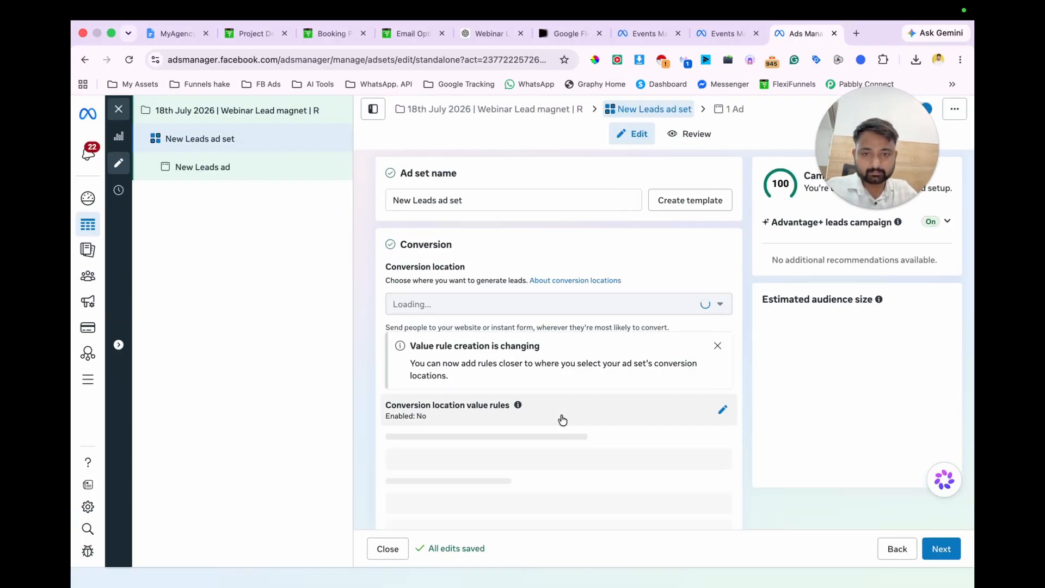
Step: Choose Maximise number of conversions as the performance goal and open the ad set's dataset choices
{"action": "scroll", "coordinate": [559, 419], "scroll_direction": "down", "scroll_amount": 5}
{"action": "left_click", "coordinate": [508, 315]}
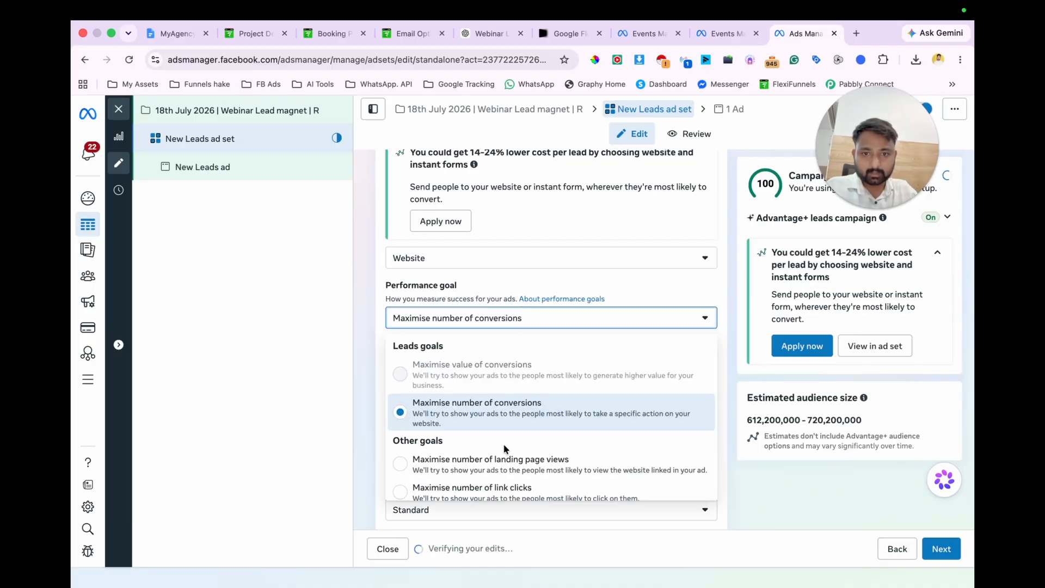
{"action": "scroll", "coordinate": [501, 460], "scroll_direction": "down", "scroll_amount": 2}
{"action": "scroll", "coordinate": [549, 415], "scroll_direction": "up", "scroll_amount": 2}
{"action": "left_click", "coordinate": [549, 416]}
{"action": "scroll", "coordinate": [598, 404], "scroll_direction": "down", "scroll_amount": 1}
{"action": "left_click", "coordinate": [588, 338]}
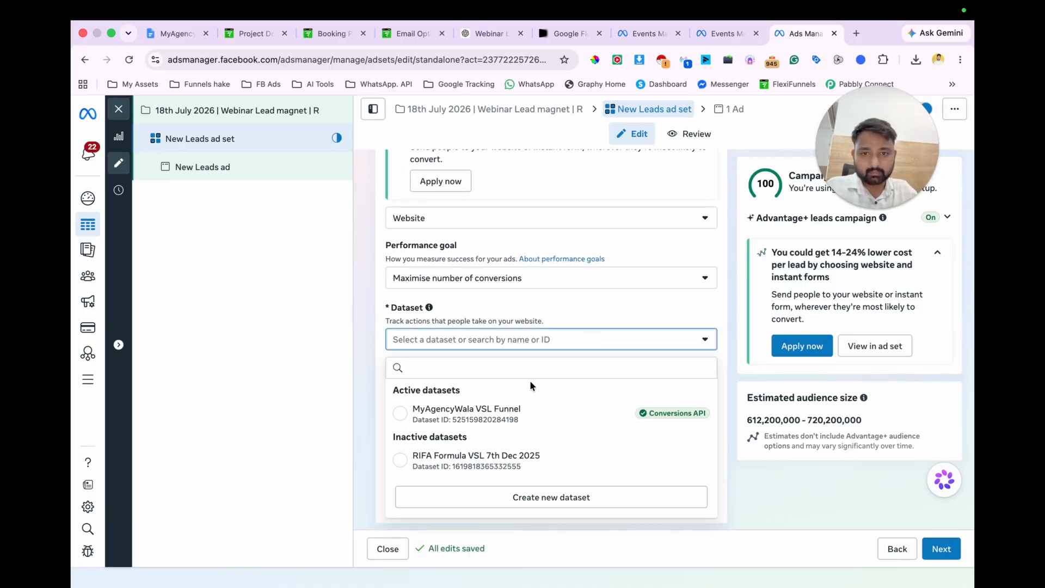
Step: Open the Webinar Lead Magnet dataset under Datasets and pixels in the Meta business settings
{"action": "left_click", "coordinate": [643, 33]}
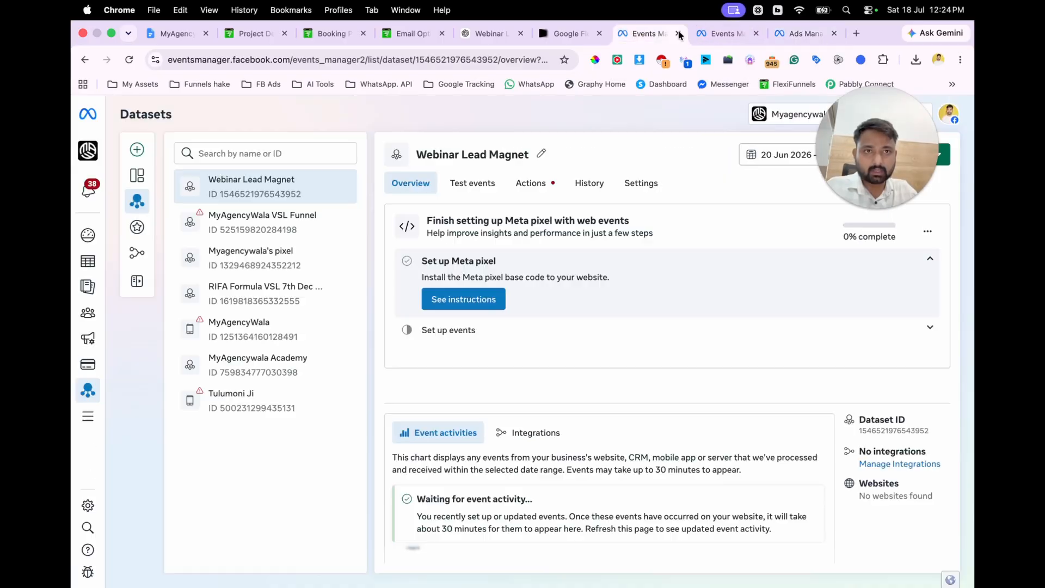
{"action": "left_click", "coordinate": [88, 506]}
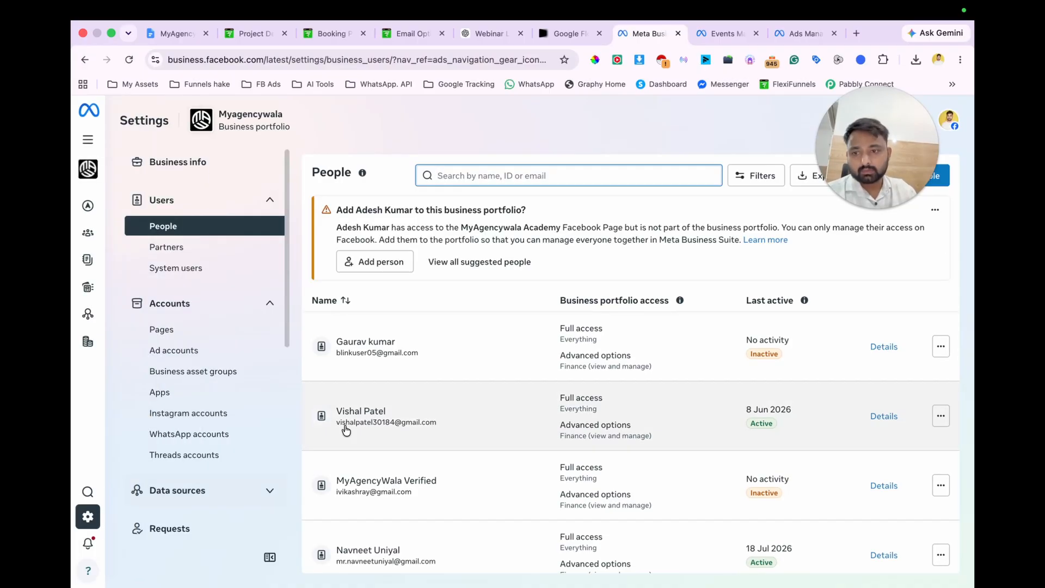
{"action": "left_click", "coordinate": [170, 491]}
{"action": "scroll", "coordinate": [217, 305], "scroll_direction": "down", "scroll_amount": 5}
{"action": "left_click", "coordinate": [187, 279]}
{"action": "left_click", "coordinate": [450, 268]}
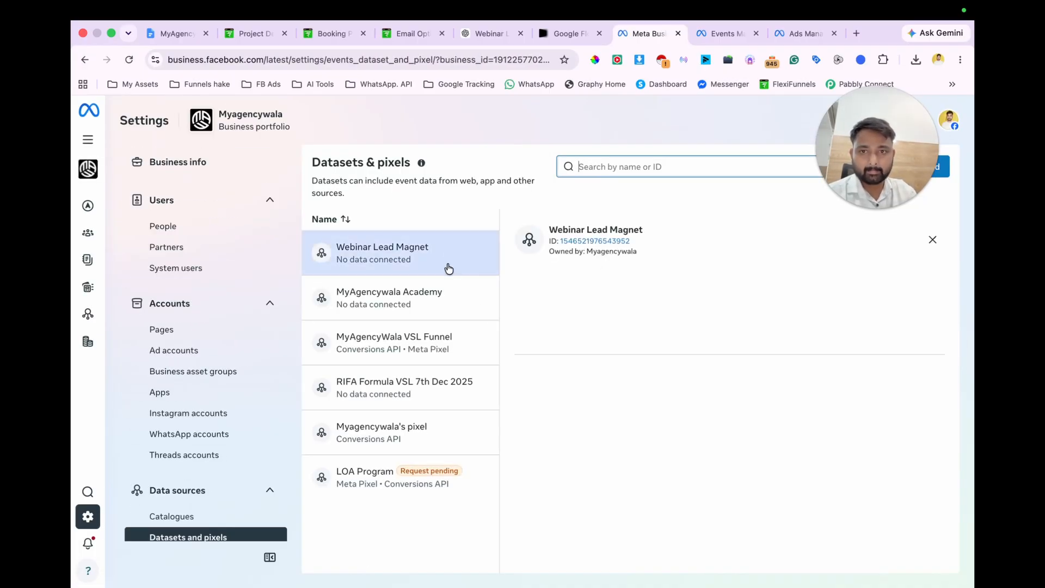
Step: Connect the ad account used for this campaign to the Webinar Lead Magnet dataset as a connected asset
{"action": "left_click", "coordinate": [672, 380]}
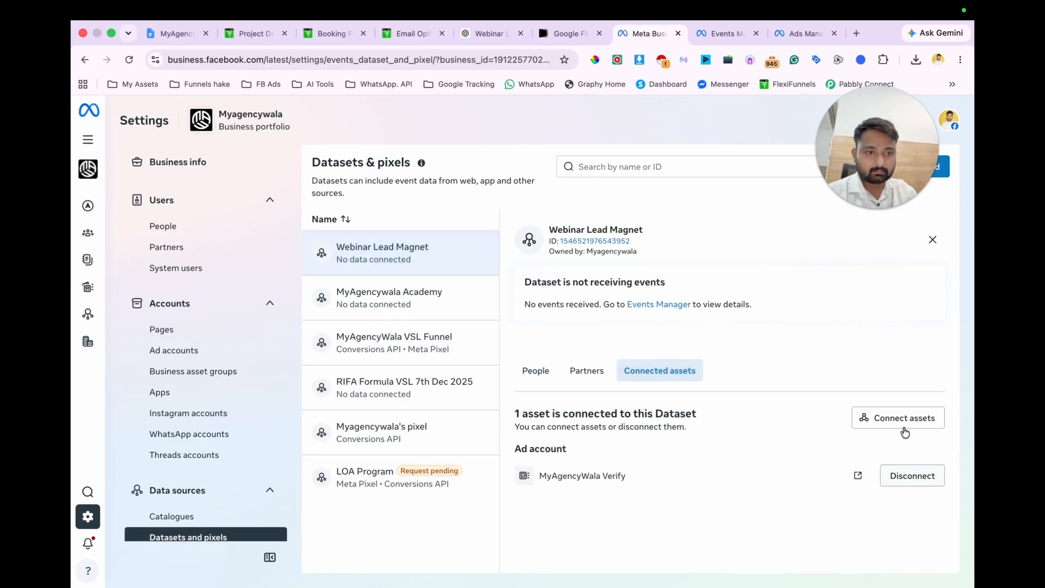
{"action": "left_click", "coordinate": [901, 417]}
{"action": "left_click", "coordinate": [533, 281]}
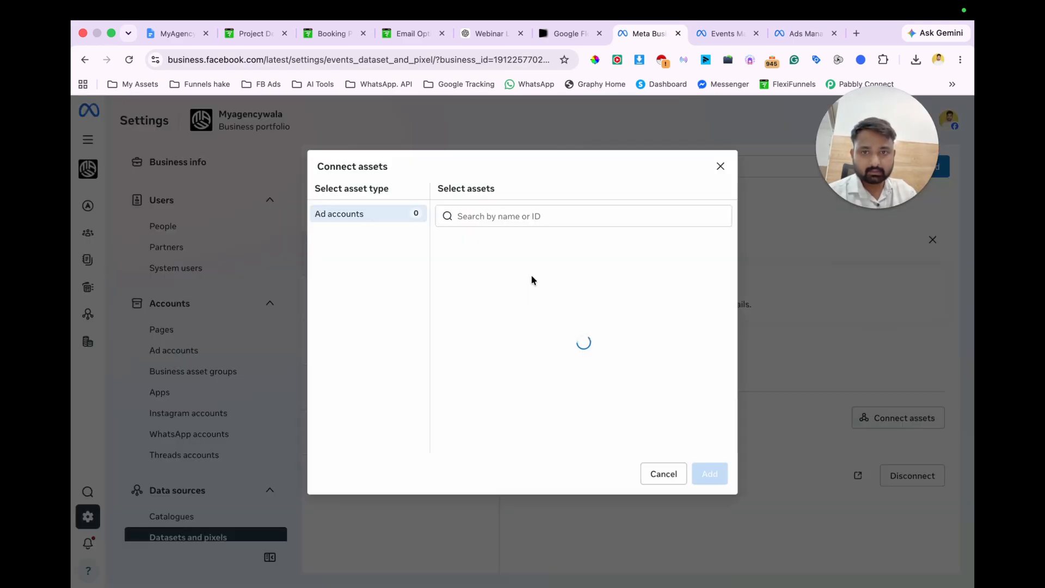
{"action": "left_click", "coordinate": [542, 309]}
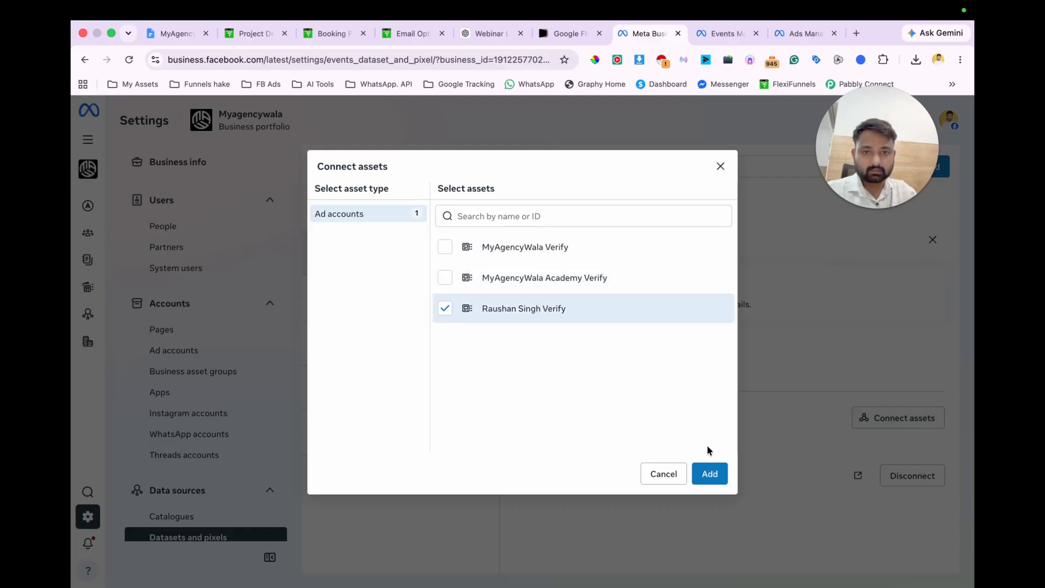
{"action": "left_click", "coordinate": [714, 474]}
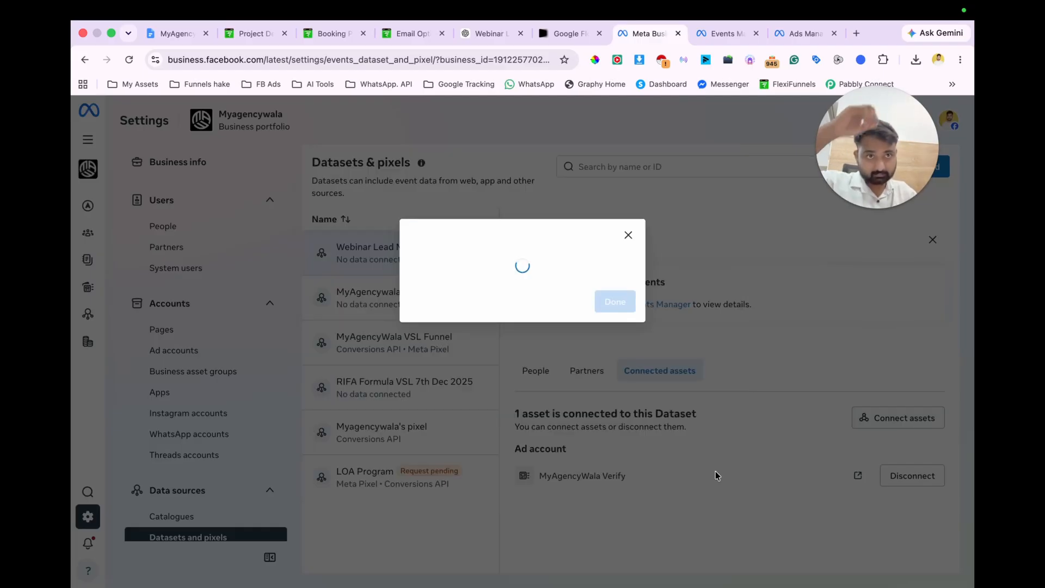
{"action": "left_click", "coordinate": [615, 320]}
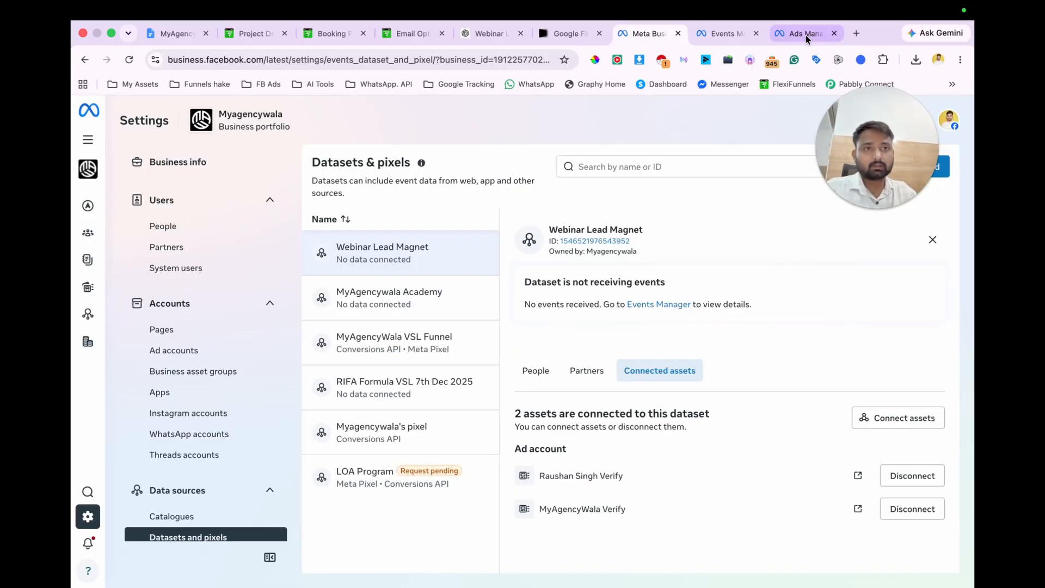
Step: Back in the Ads Manager ad set, choose the Webinar Lead Magnet dataset and Lead as the conversion event
{"action": "left_click", "coordinate": [806, 34]}
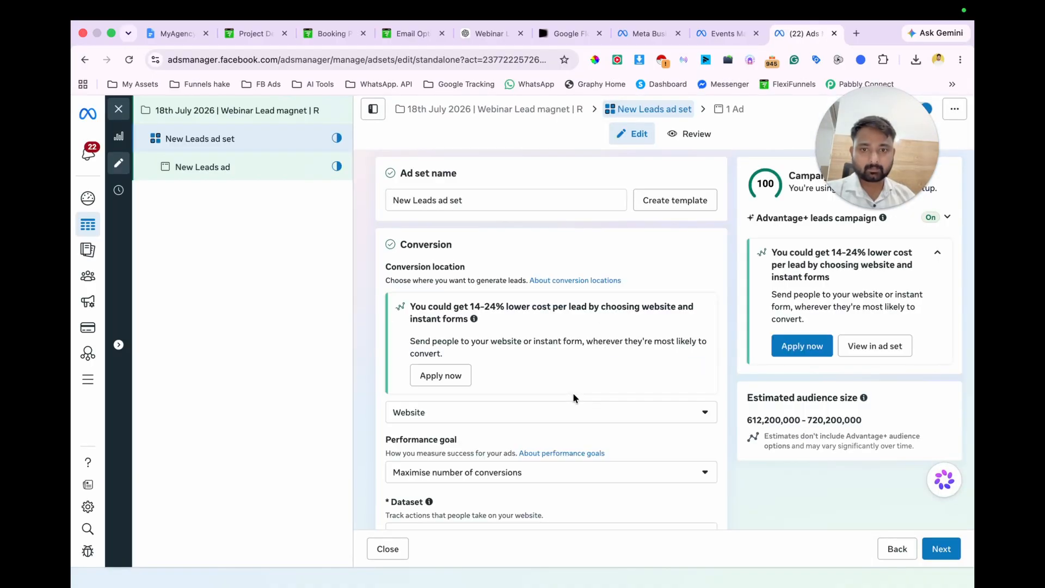
{"action": "scroll", "coordinate": [573, 392], "scroll_direction": "down", "scroll_amount": 3}
{"action": "scroll", "coordinate": [574, 399], "scroll_direction": "down", "scroll_amount": 1}
{"action": "left_click", "coordinate": [555, 305]}
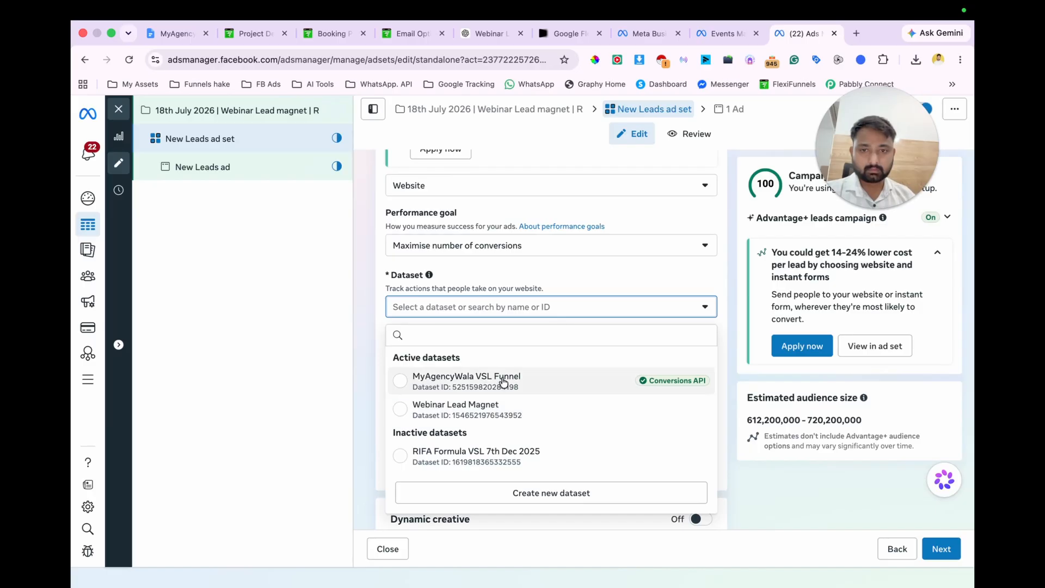
{"action": "left_click", "coordinate": [504, 410]}
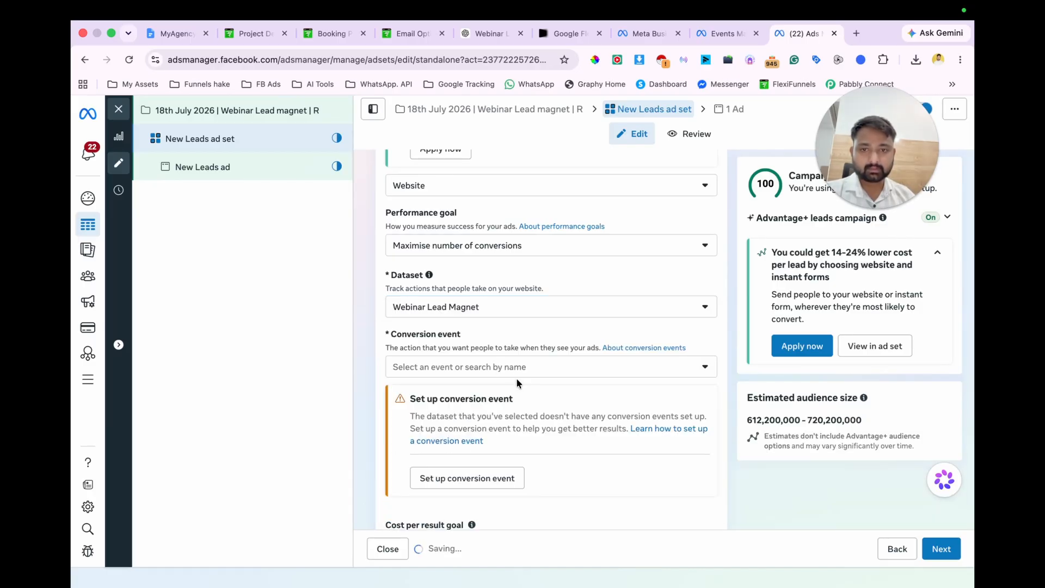
{"action": "left_click", "coordinate": [503, 366]}
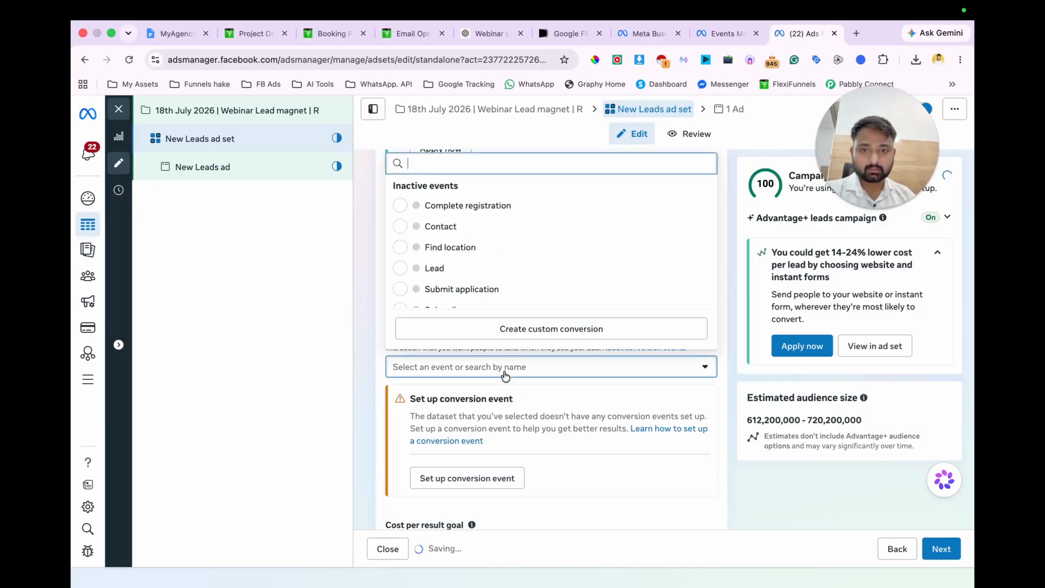
{"action": "left_click", "coordinate": [467, 269]}
Step: Set the ad set's daily budget to ₹250.55 and look through its audience and placement settings
{"action": "scroll", "coordinate": [504, 363], "scroll_direction": "down", "scroll_amount": 3}
{"action": "scroll", "coordinate": [504, 362], "scroll_direction": "down", "scroll_amount": 8}
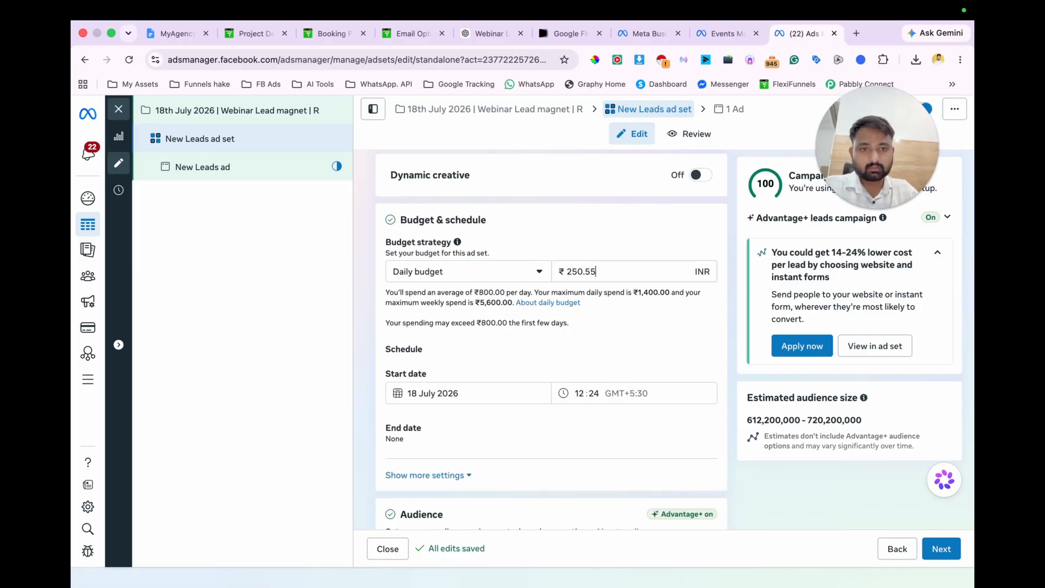
{"action": "scroll", "coordinate": [623, 272], "scroll_direction": "down", "scroll_amount": 12}
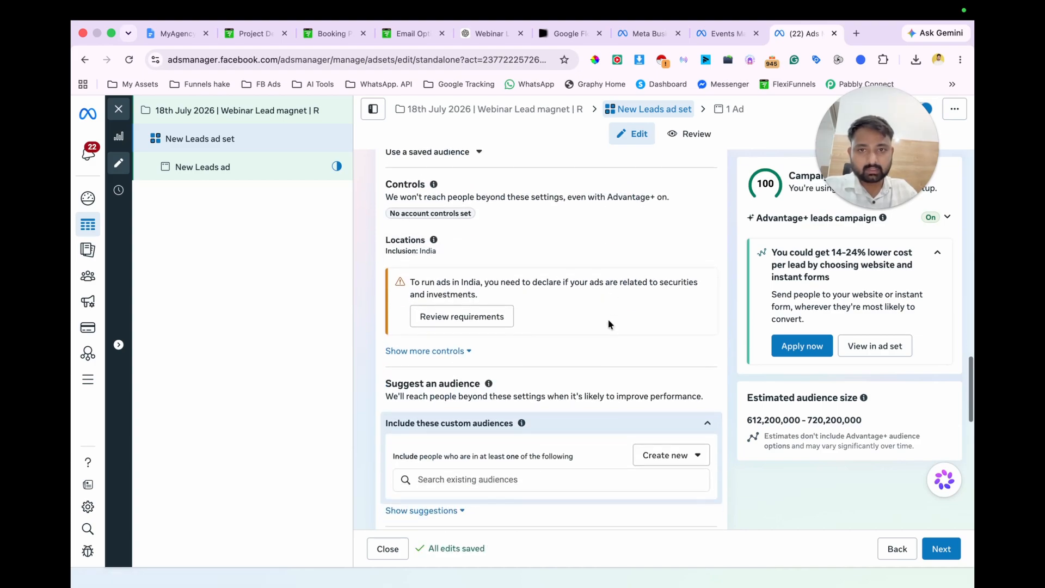
{"action": "scroll", "coordinate": [586, 308], "scroll_direction": "down", "scroll_amount": 8}
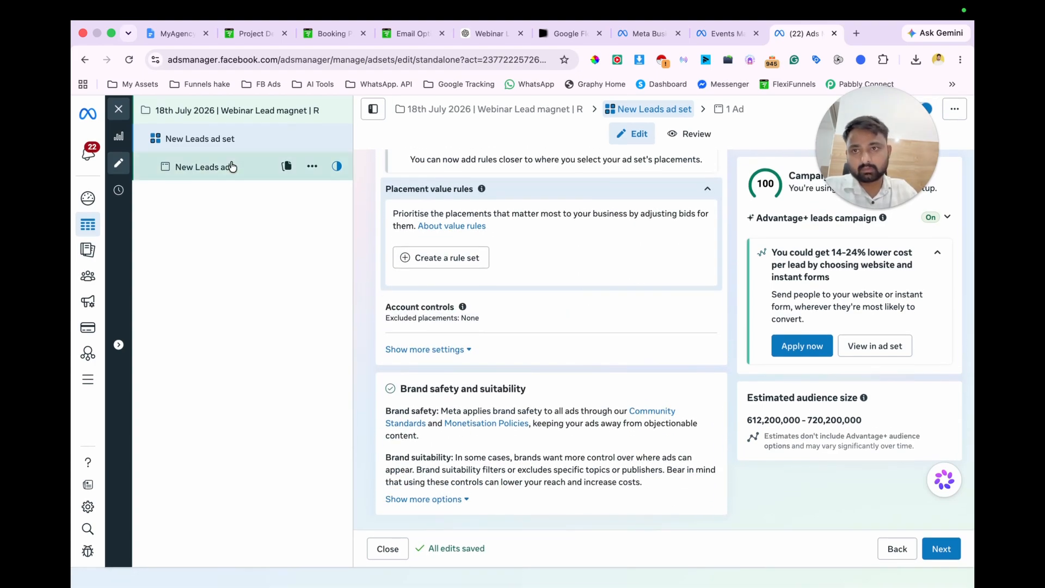
Step: Rename the new leads ad as "Image" and turn off multi-advertiser ads
{"action": "left_click", "coordinate": [229, 172]}
{"action": "triple_click", "coordinate": [482, 202]}
{"action": "key", "text": "BackSpace"}
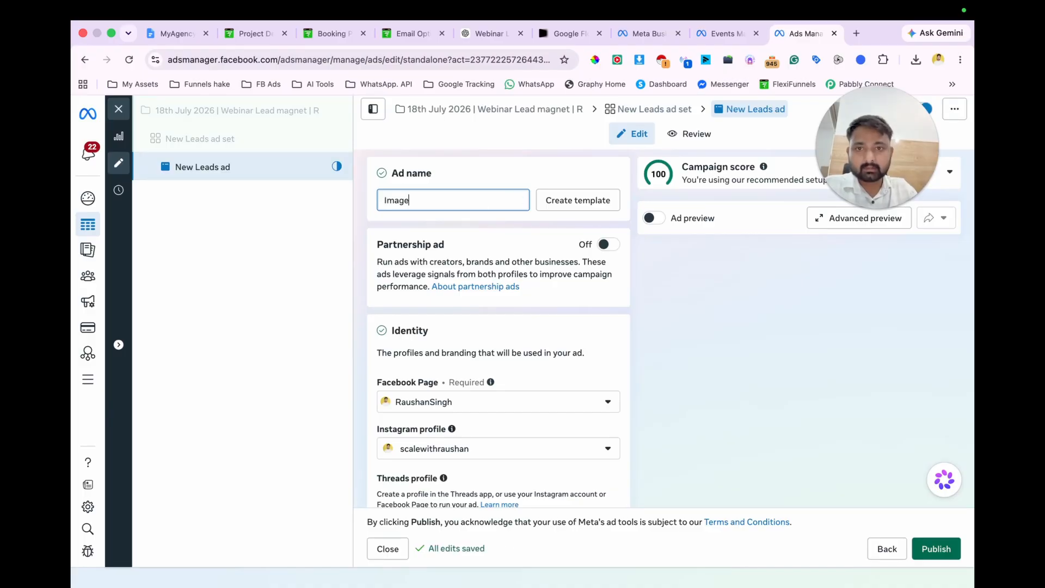
{"action": "scroll", "coordinate": [505, 344], "scroll_direction": "down", "scroll_amount": 12}
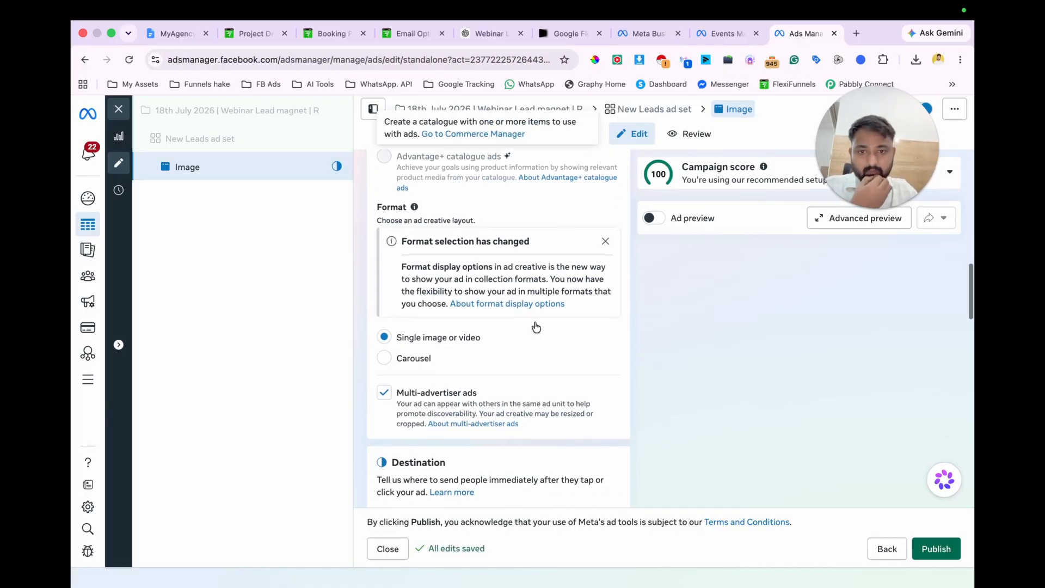
{"action": "left_click", "coordinate": [385, 395]}
{"action": "scroll", "coordinate": [497, 390], "scroll_direction": "down", "scroll_amount": 3}
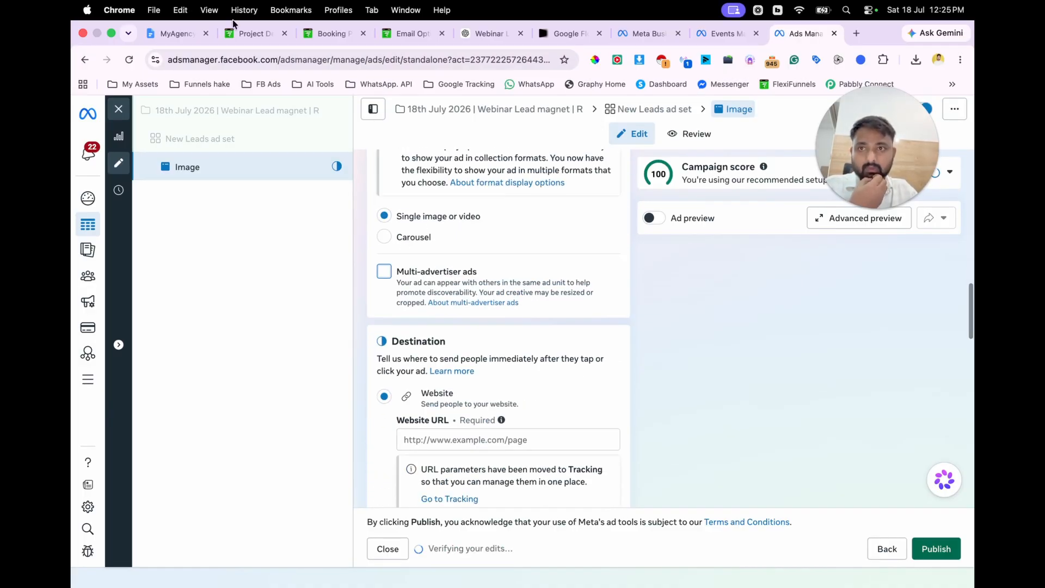
{"action": "left_click", "coordinate": [250, 33]}
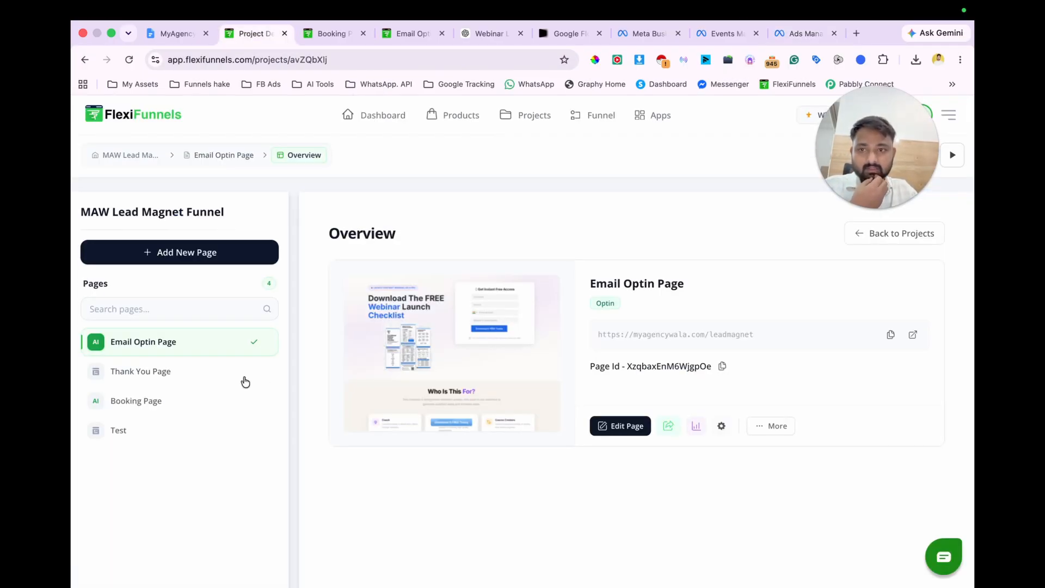
{"action": "left_click", "coordinate": [668, 425]}
{"action": "key", "text": "super+l"}
{"action": "key", "text": "super+c"}
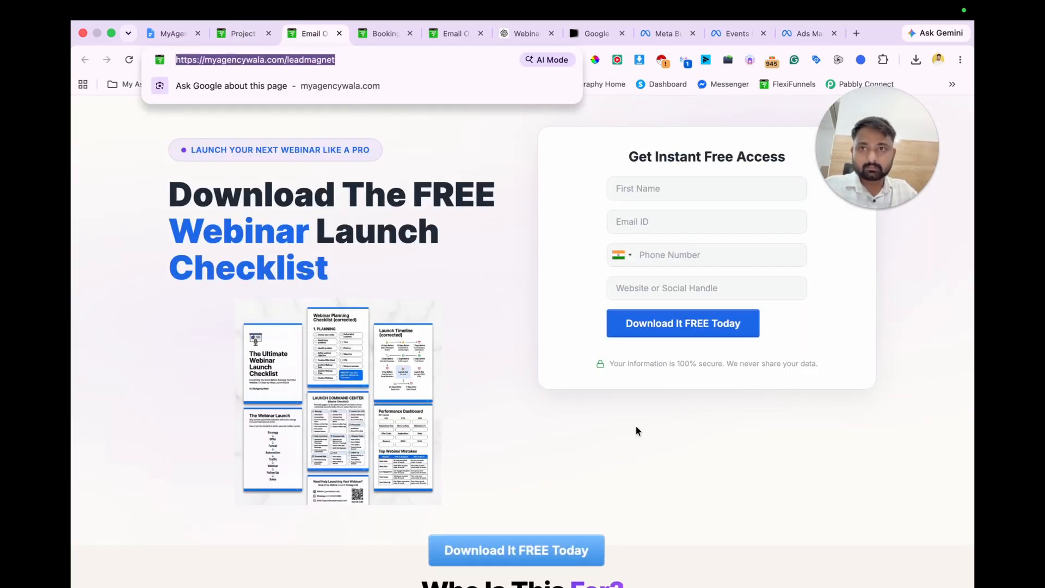
{"action": "left_click", "coordinate": [802, 33]}
{"action": "left_click", "coordinate": [495, 438]}
{"action": "key", "text": "super+v"}
Step: Set the browser add-on in the ad's destination to None and go to the ad creative section
{"action": "scroll", "coordinate": [588, 403], "scroll_direction": "down", "scroll_amount": 5}
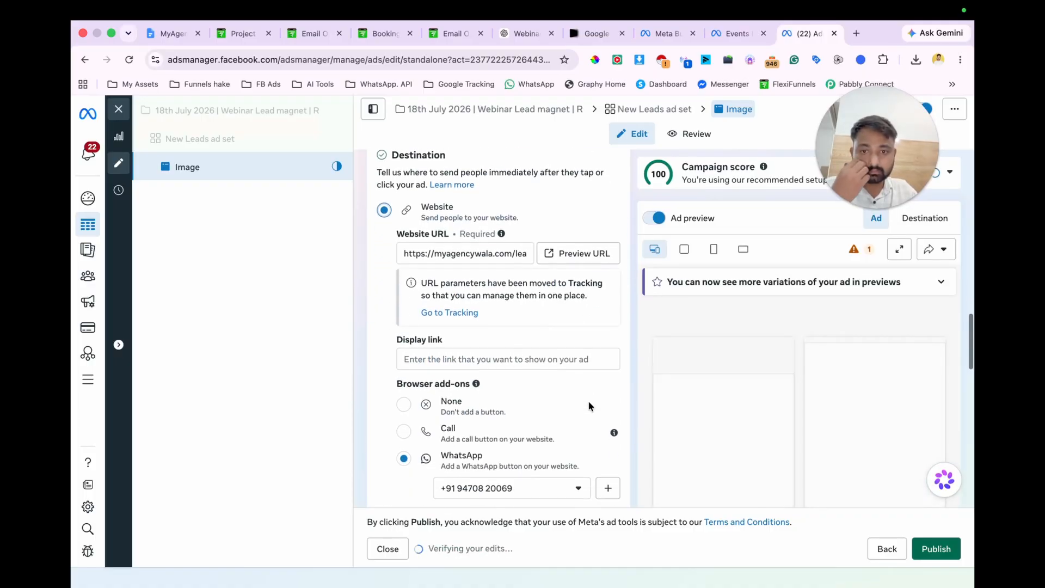
{"action": "left_click", "coordinate": [403, 402]}
{"action": "scroll", "coordinate": [498, 313], "scroll_direction": "down", "scroll_amount": 5}
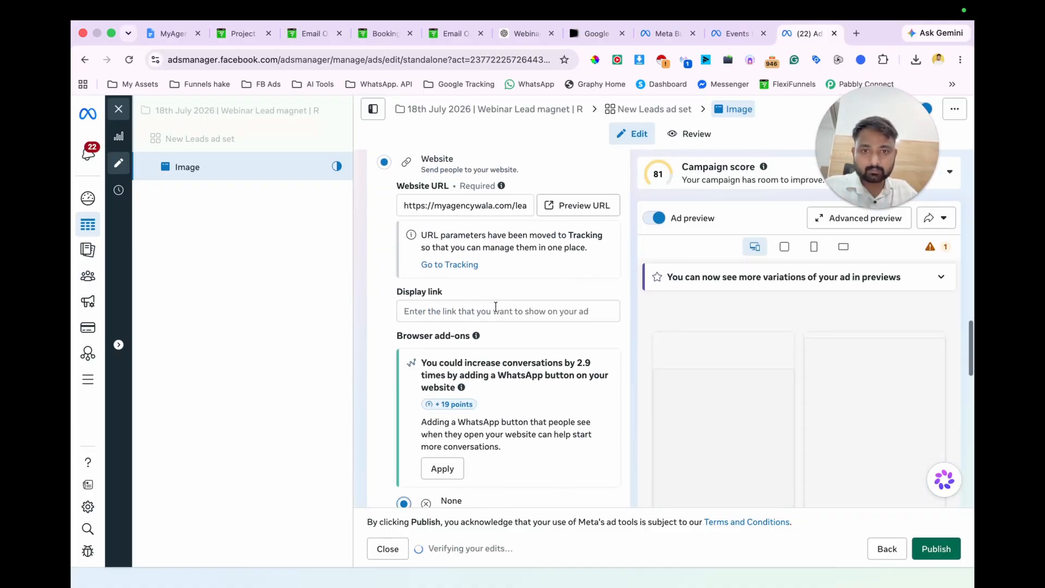
{"action": "scroll", "coordinate": [479, 204], "scroll_direction": "down", "scroll_amount": 10}
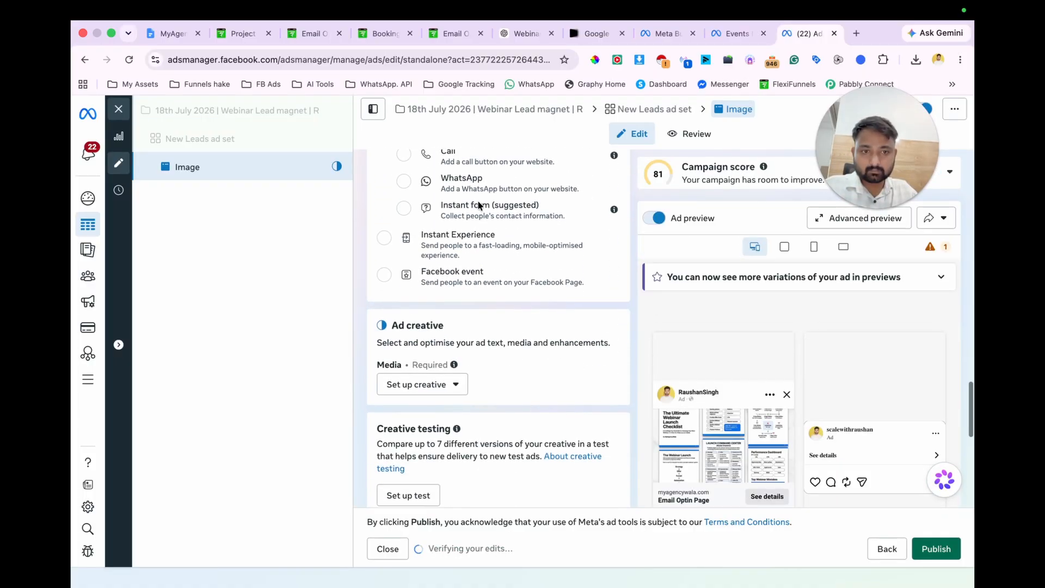
Step: Switch to Google Flow and download the first Ultimate Webinar Launch Checklist ad image in 1K original size
{"action": "left_click", "coordinate": [593, 34]}
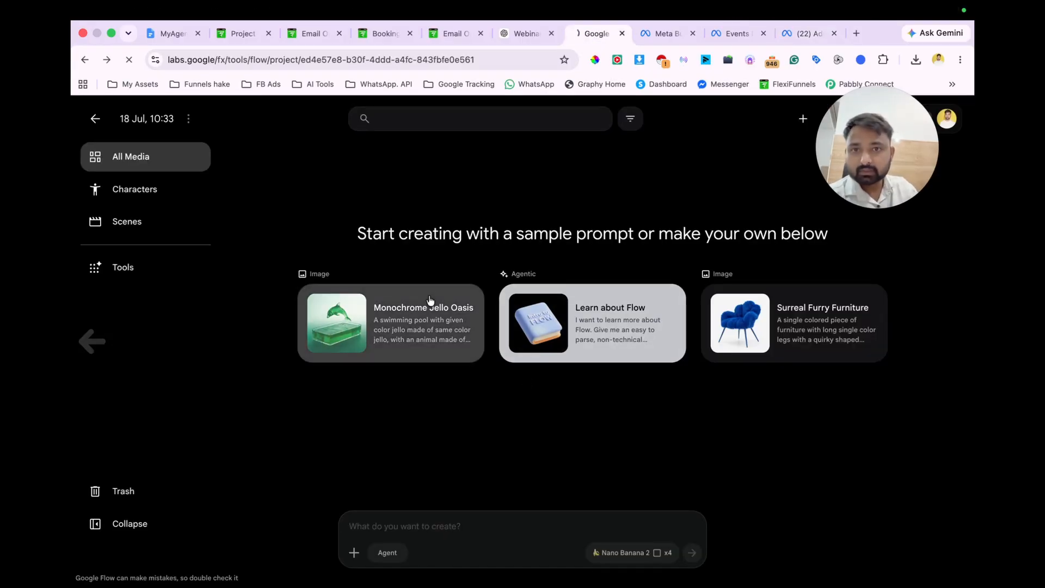
{"action": "scroll", "coordinate": [517, 287], "scroll_direction": "up", "scroll_amount": 1}
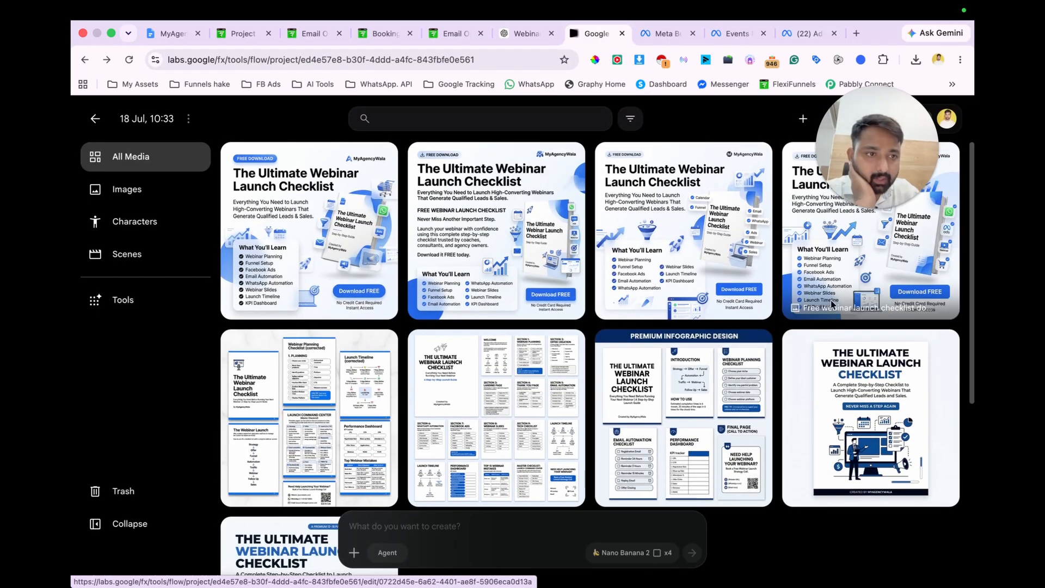
{"action": "left_click", "coordinate": [268, 250]}
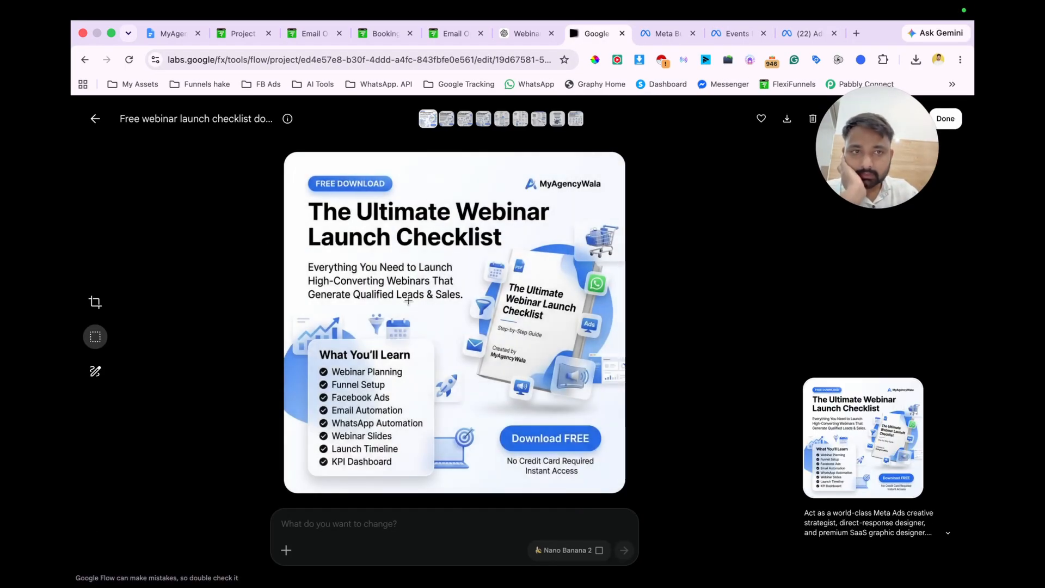
{"action": "left_click", "coordinate": [786, 121]}
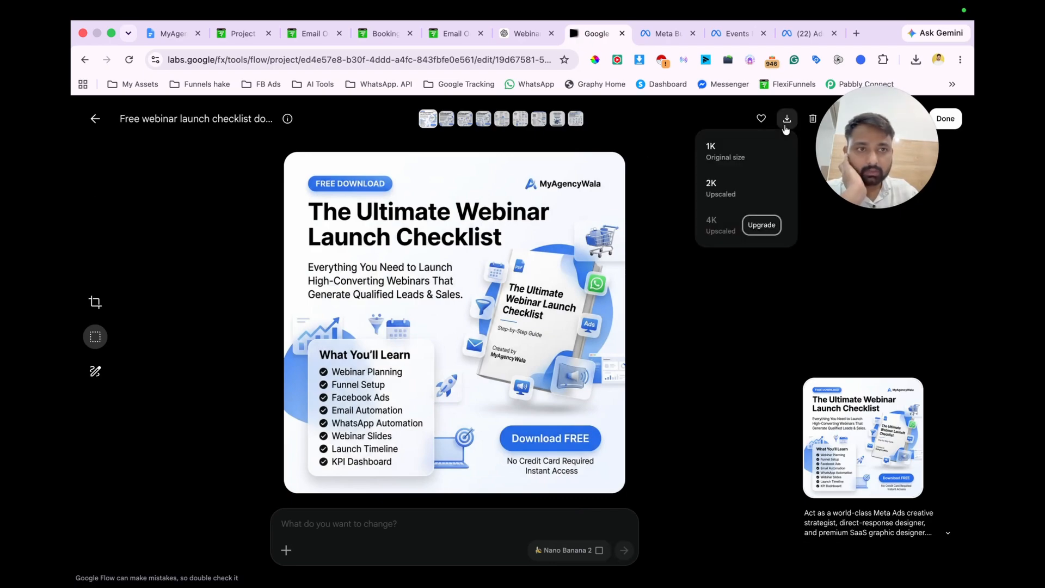
{"action": "left_click", "coordinate": [714, 163]}
Step: Browse the checklist ad variants and regenerate the third one with the prompt "make it simple with few words and highlight them"
{"action": "key", "text": "Right"}
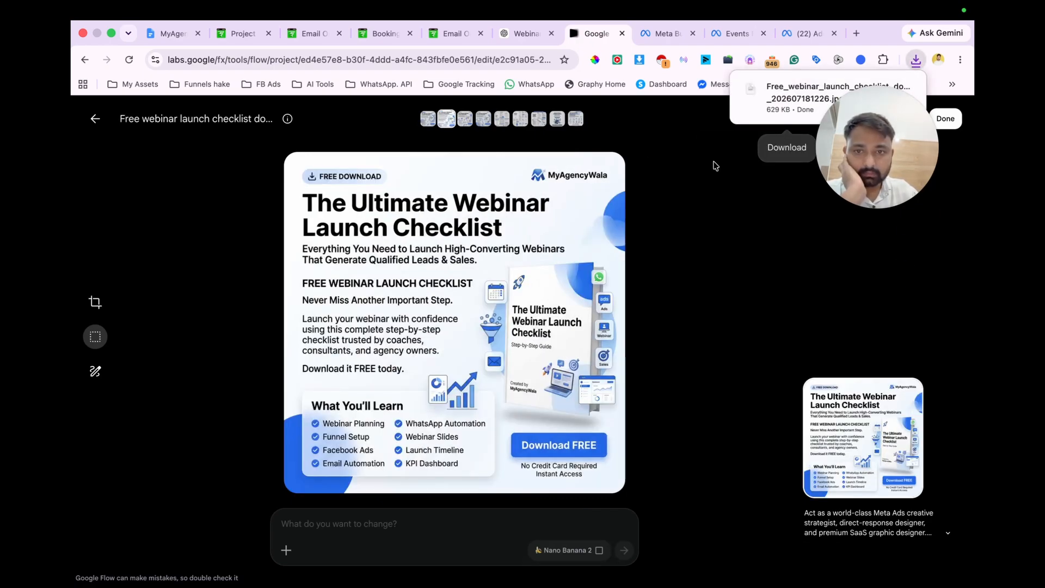
{"action": "key", "text": "Right"}
{"action": "key", "text": "Right"}
{"action": "key", "text": "Right"}
{"action": "key", "text": "Left"}
{"action": "key", "text": "Left"}
{"action": "left_click", "coordinate": [351, 529]}
{"action": "type", "text": "make"}
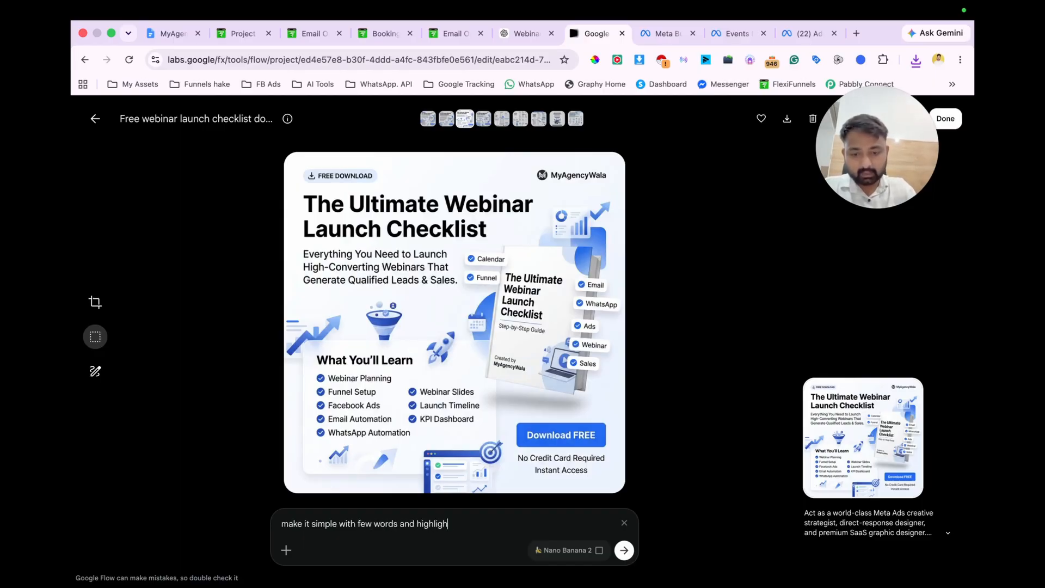
{"action": "key", "text": "Return"}
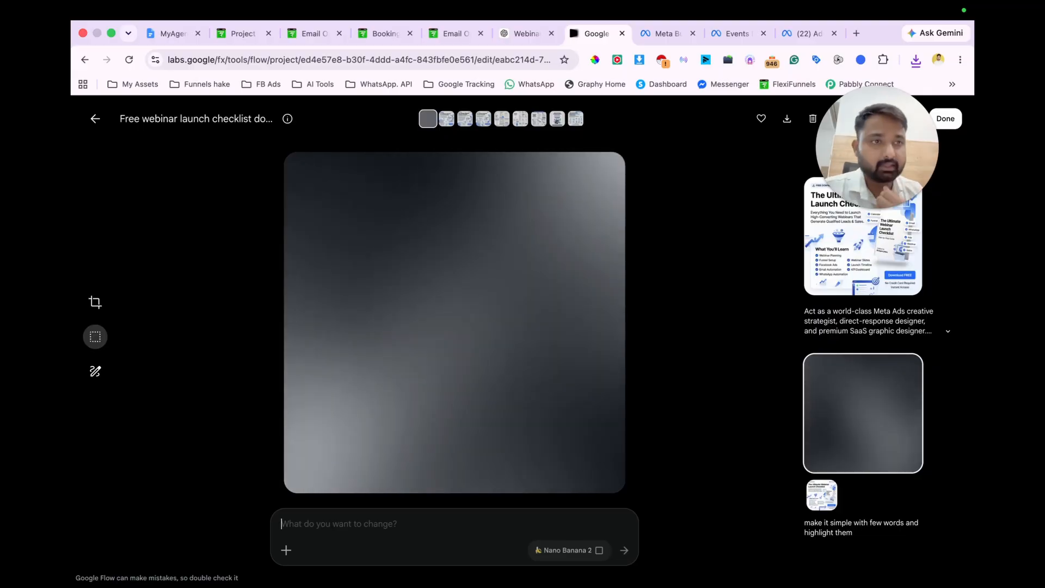
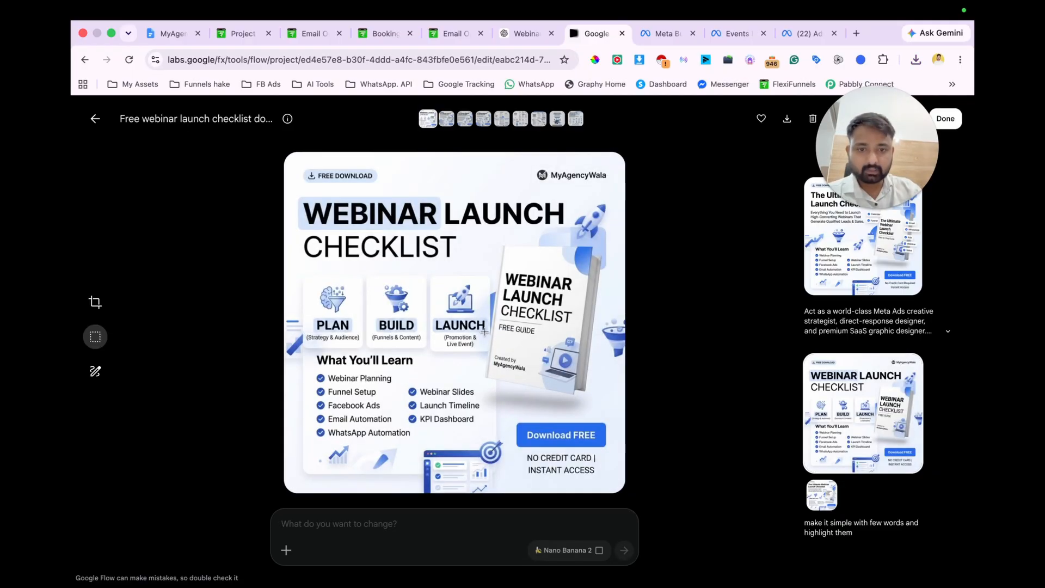
Step: Download an upscaled version of the simplified Webinar Launch Checklist image
{"action": "left_click", "coordinate": [787, 118]}
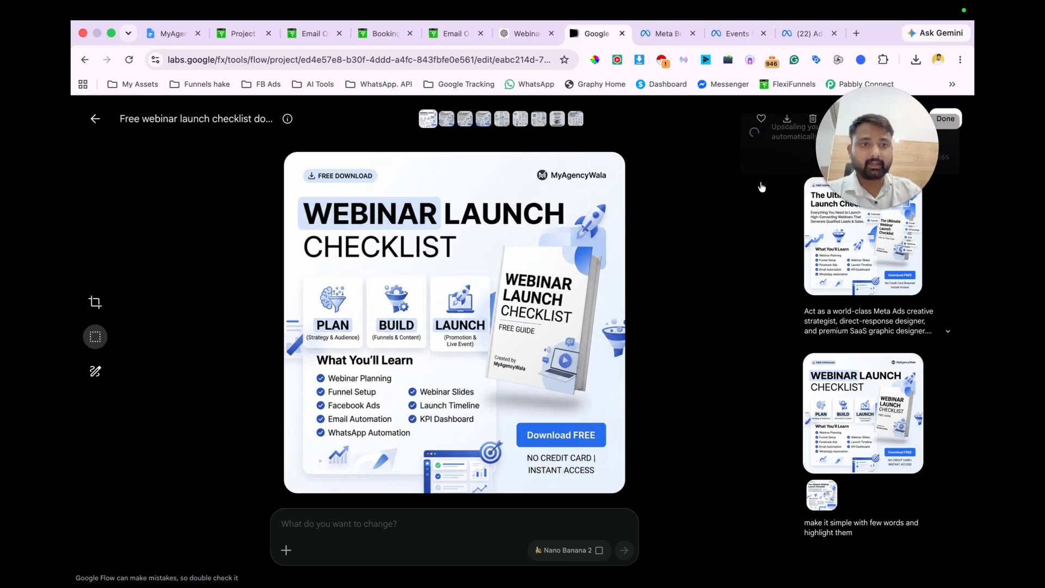
{"action": "left_click", "coordinate": [774, 181]}
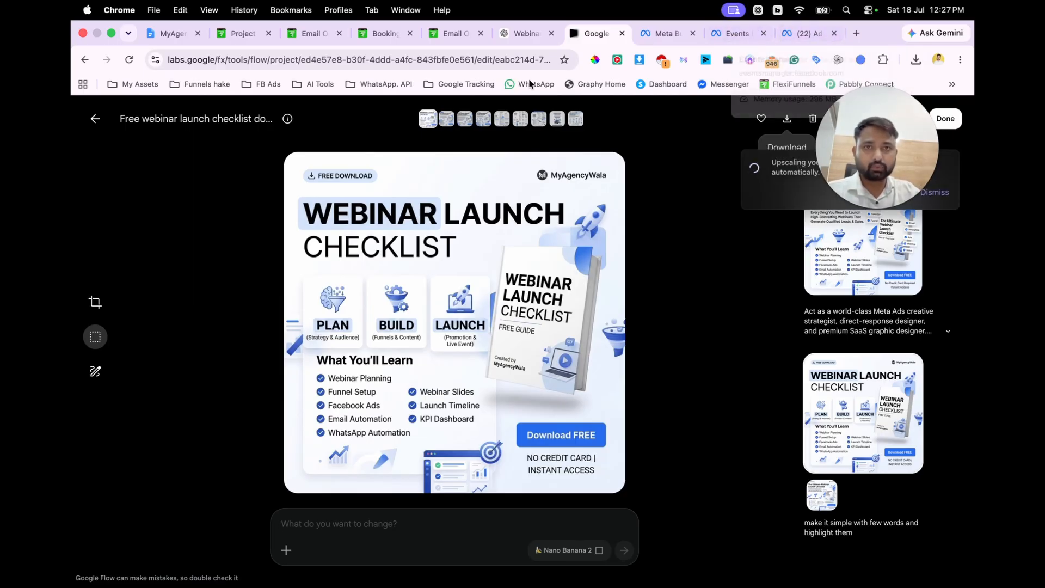
Step: Switch to the ChatGPT conversation, attach the earlier downloaded webinar checklist image and send the prompt "write a ad copy"
{"action": "left_click", "coordinate": [533, 36]}
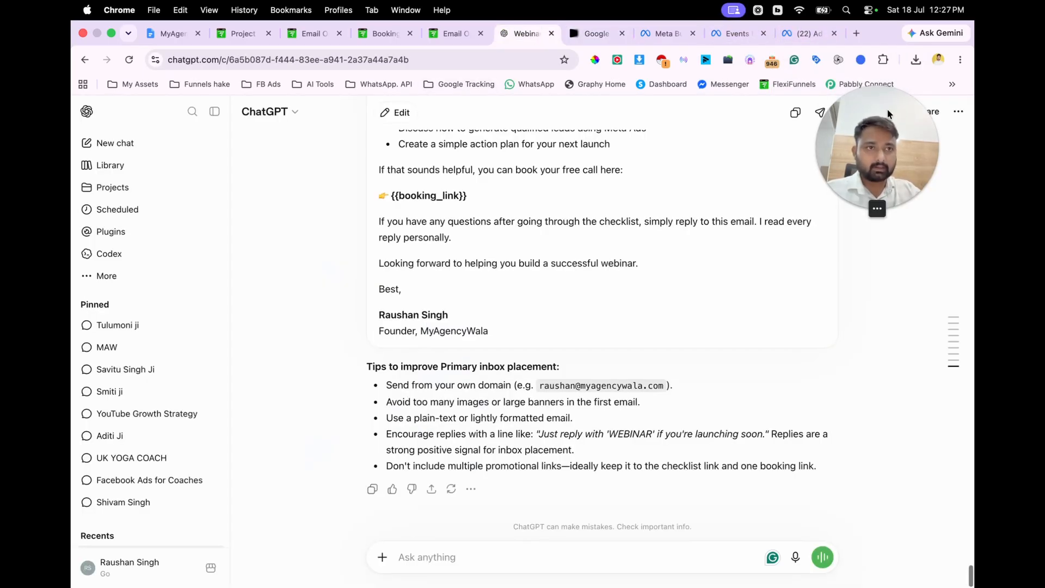
{"action": "left_click", "coordinate": [916, 61]}
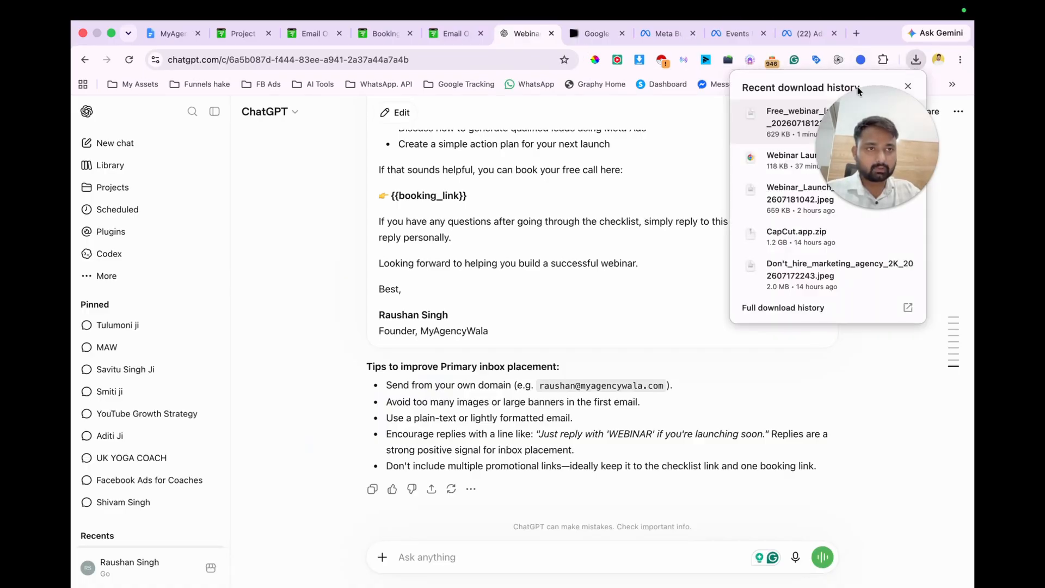
{"action": "left_click_drag", "start_coordinate": [804, 113], "coordinate": [542, 379]}
{"action": "type", "text": "ite"}
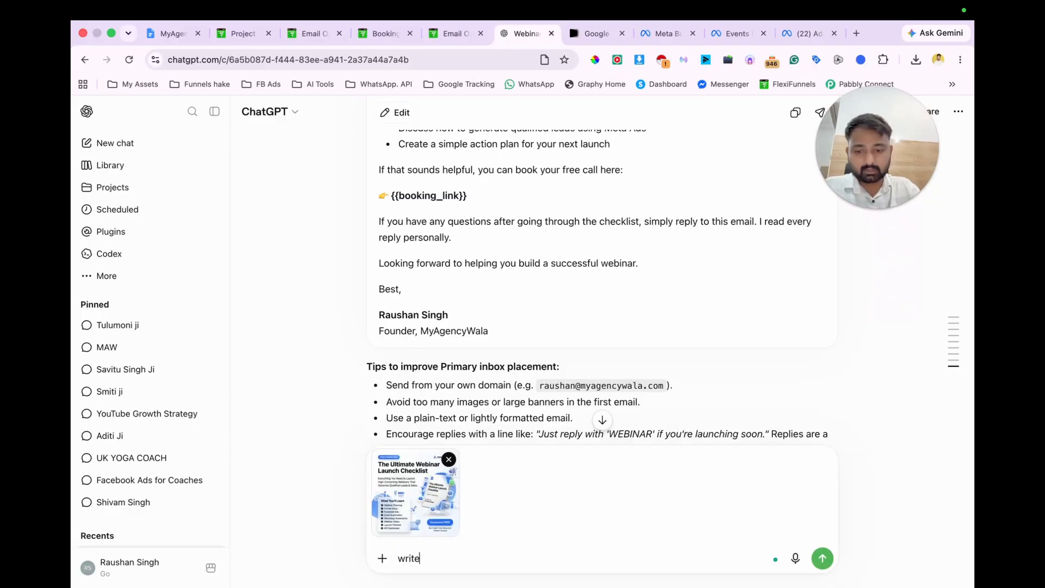
{"action": "type", "text": " a ad copy"}
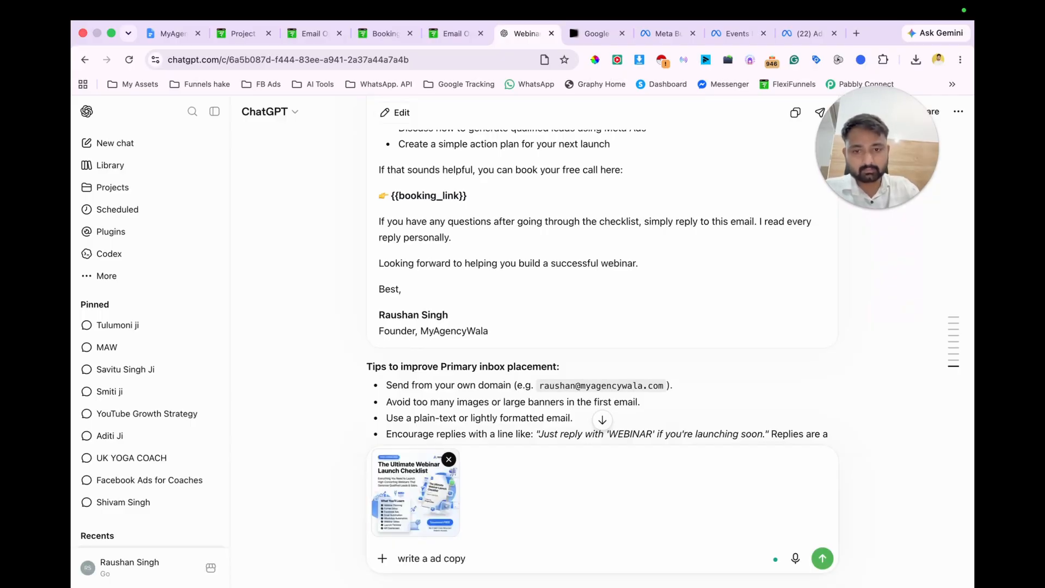
{"action": "key", "text": "Return"}
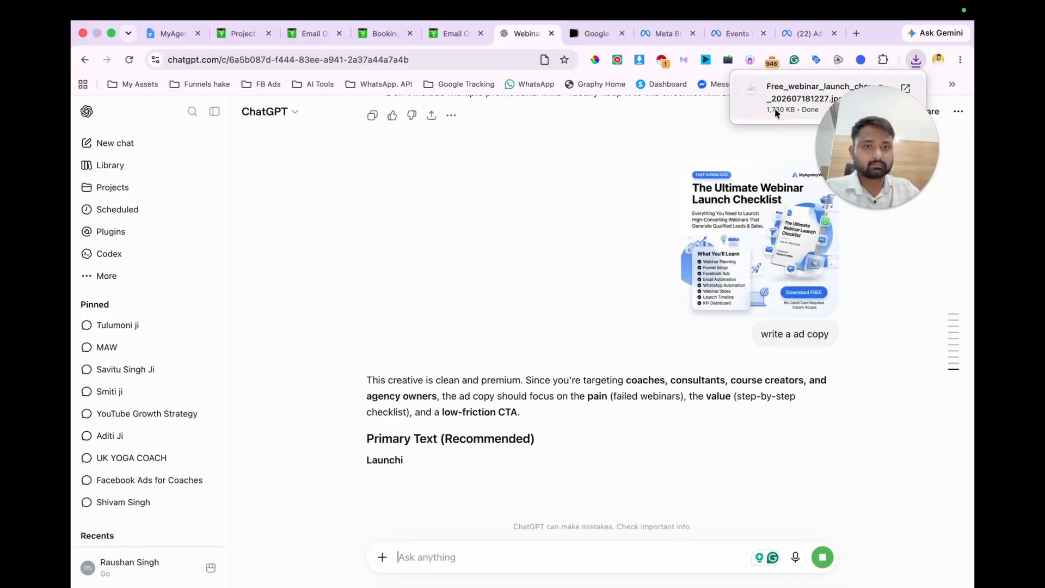
Step: Copy the recommended primary text from "Launching a webinar soon?" through "Download it FREE today."
{"action": "scroll", "coordinate": [591, 436], "scroll_direction": "down", "scroll_amount": 5}
{"action": "scroll", "coordinate": [590, 435], "scroll_direction": "down", "scroll_amount": 1}
{"action": "scroll", "coordinate": [590, 436], "scroll_direction": "up", "scroll_amount": 2}
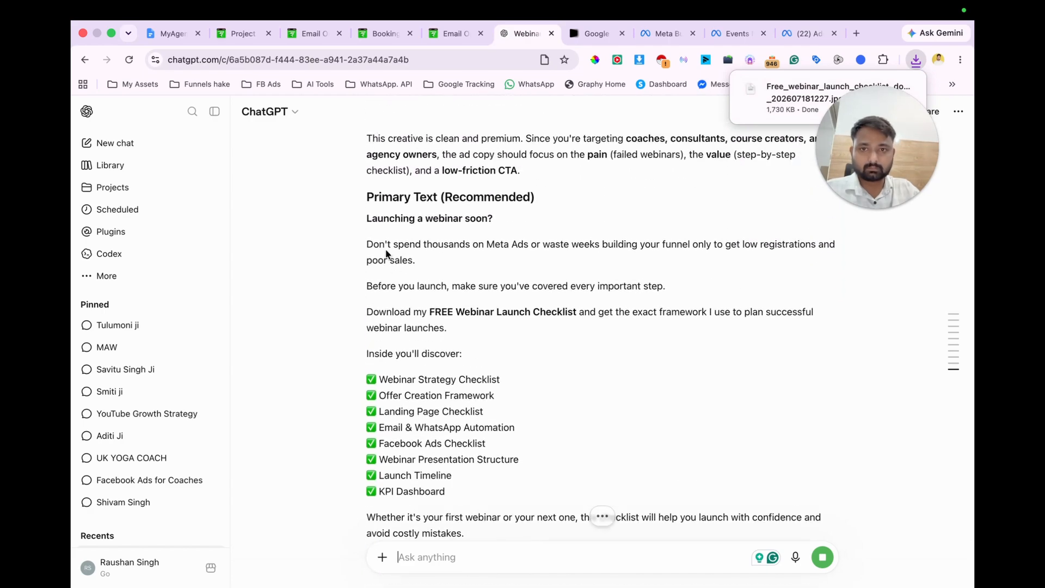
{"action": "left_click_drag", "start_coordinate": [367, 221], "coordinate": [508, 413]}
{"action": "key", "text": "cmd+c"}
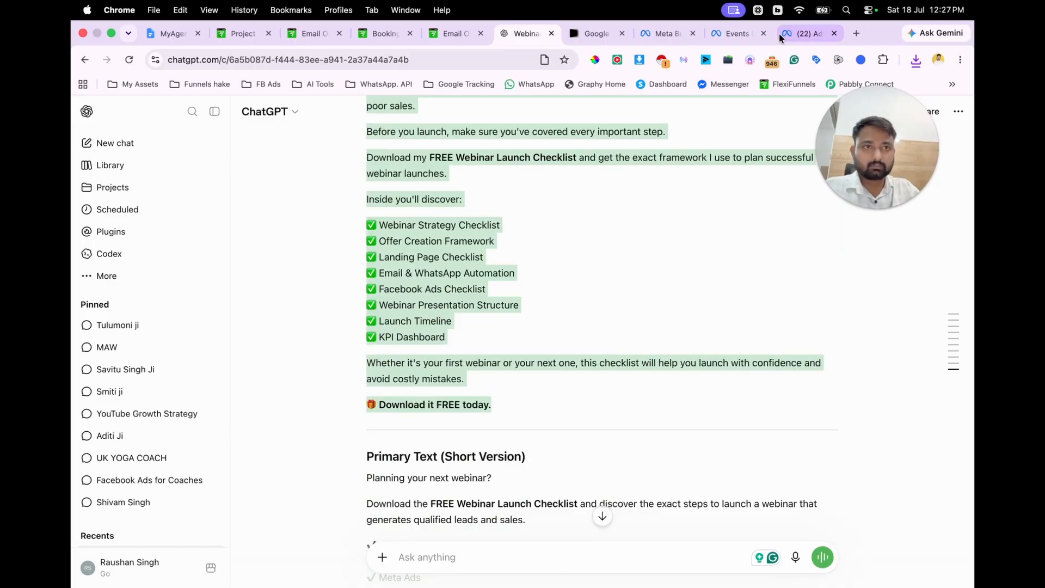
Step: In Meta Ads Manager, start the image ad's creative setup and upload the two webinar checklist images from Downloads
{"action": "key", "text": "super+9"}
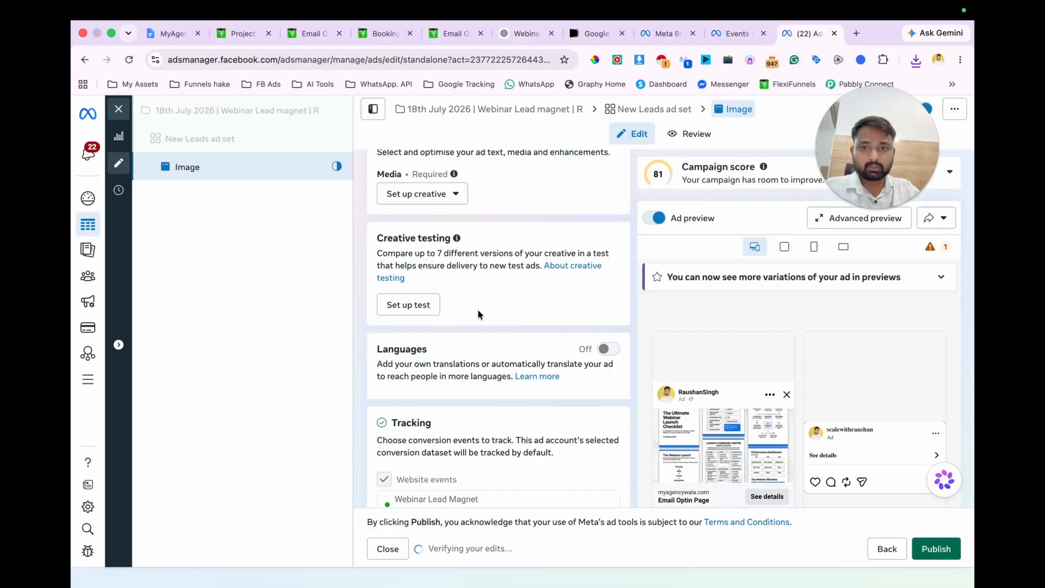
{"action": "left_click", "coordinate": [419, 202]}
{"action": "left_click", "coordinate": [428, 226]}
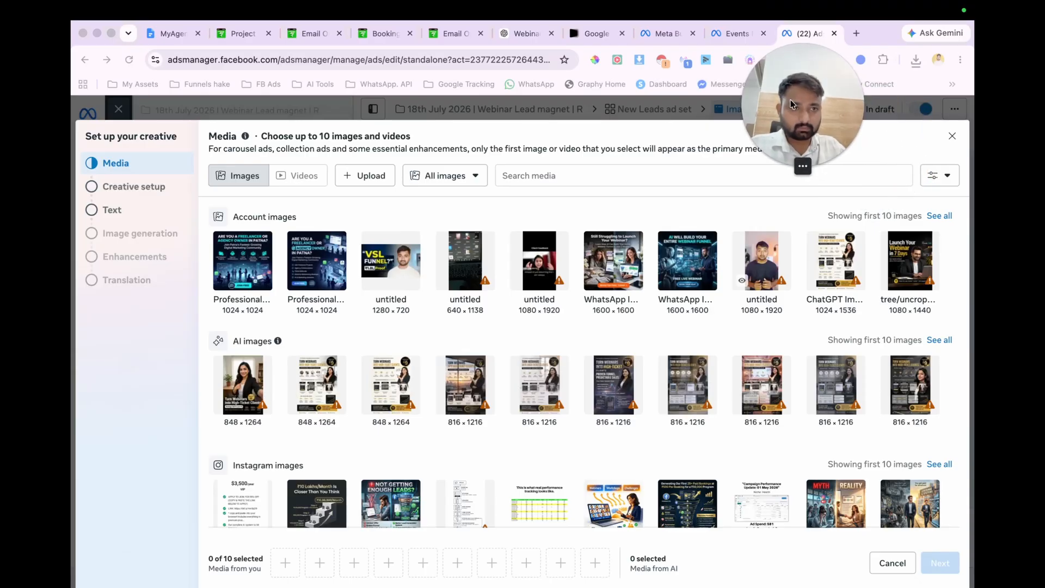
{"action": "left_click", "coordinate": [372, 181]}
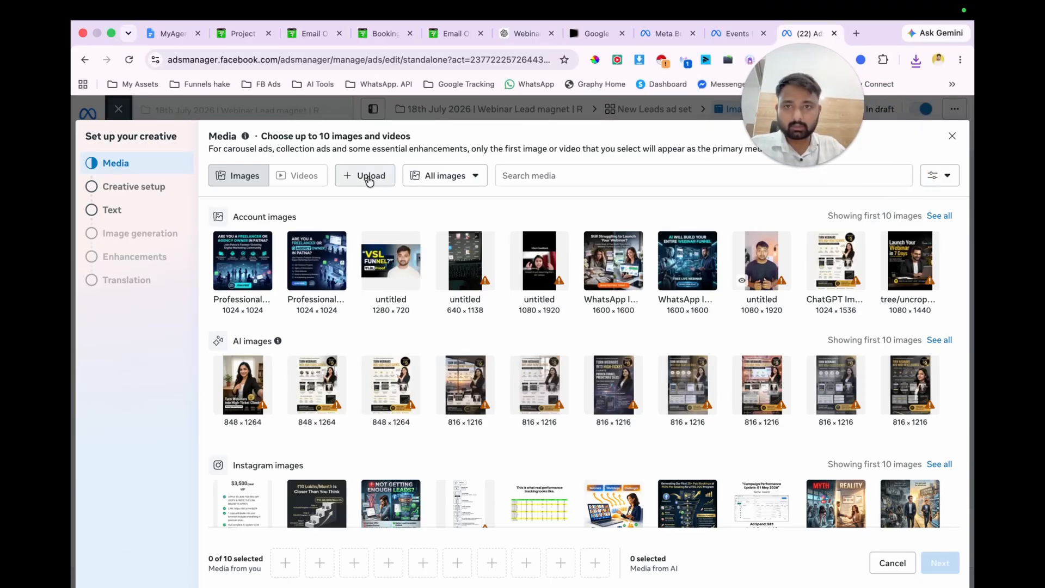
{"action": "scroll", "coordinate": [597, 368], "scroll_direction": "down", "scroll_amount": 3}
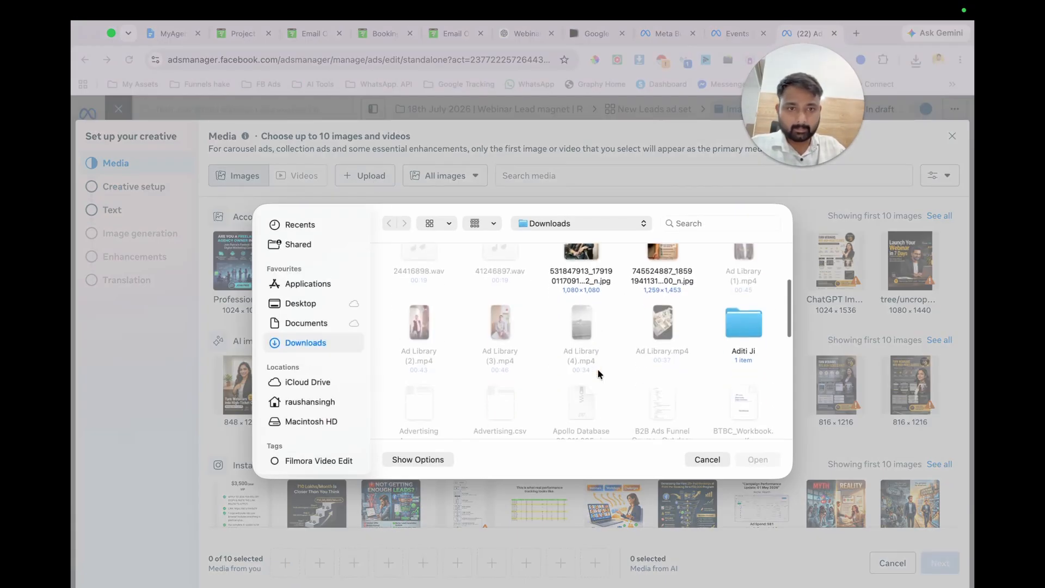
{"action": "scroll", "coordinate": [596, 368], "scroll_direction": "down", "scroll_amount": 3}
{"action": "left_click_drag", "start_coordinate": [473, 277], "coordinate": [575, 282]}
{"action": "key", "text": "Return"}
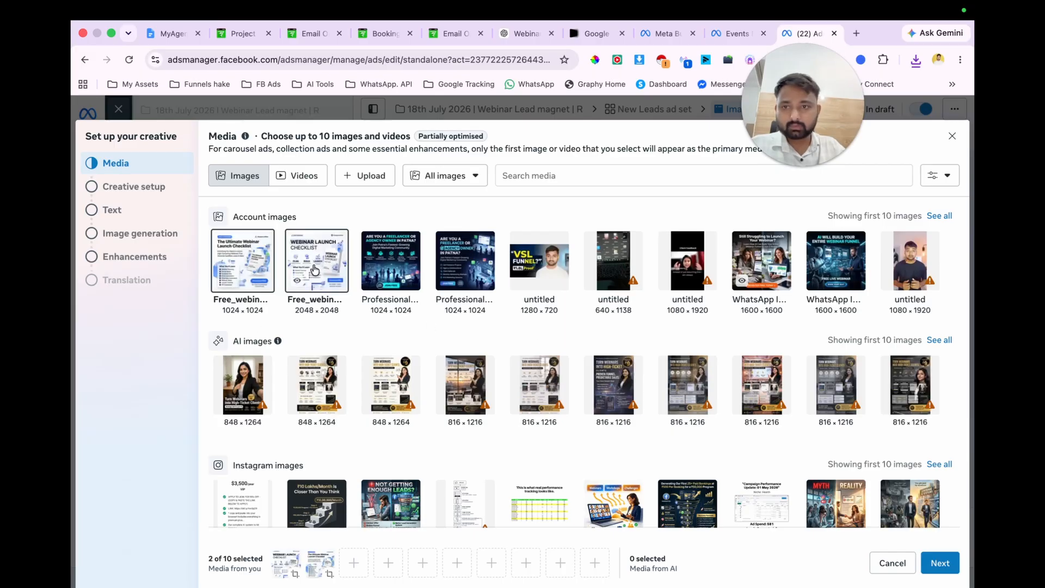
Step: Remove the simplified Webinar Launch Checklist image, keep only The Ultimate Webinar Launch Checklist image selected, and continue
{"action": "left_click", "coordinate": [317, 278]}
{"action": "mouse_move", "coordinate": [320, 564]}
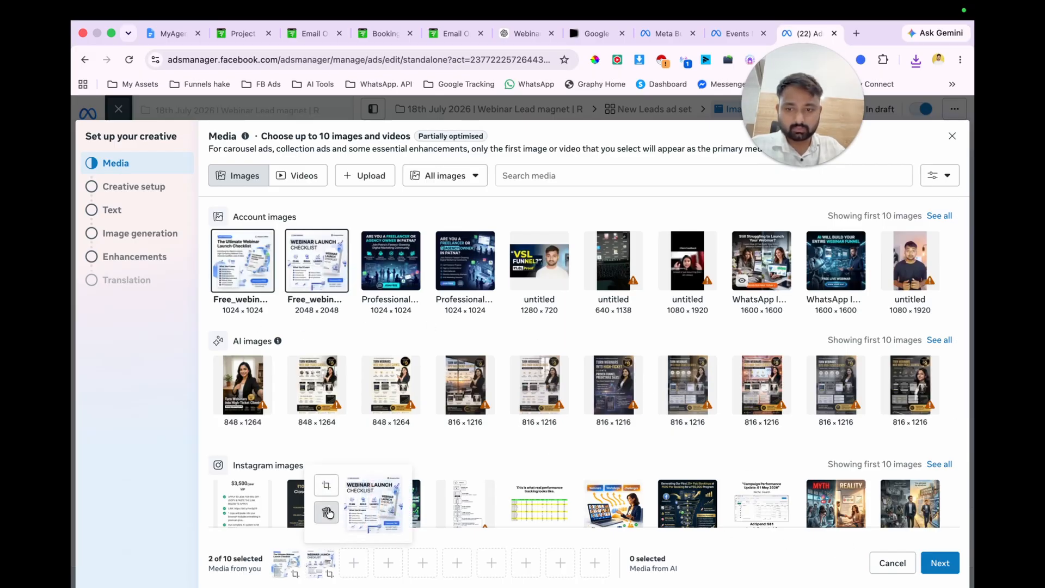
{"action": "left_click", "coordinate": [940, 564]}
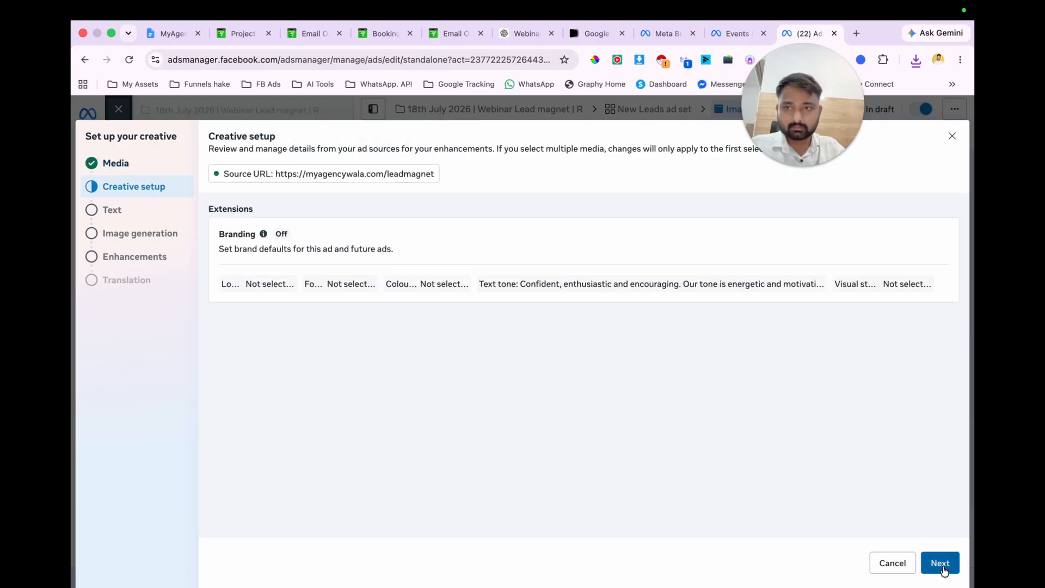
Step: Continue to the ad text, paste the copied ad copy as the primary text, and return to the ChatGPT response
{"action": "left_click", "coordinate": [940, 565]}
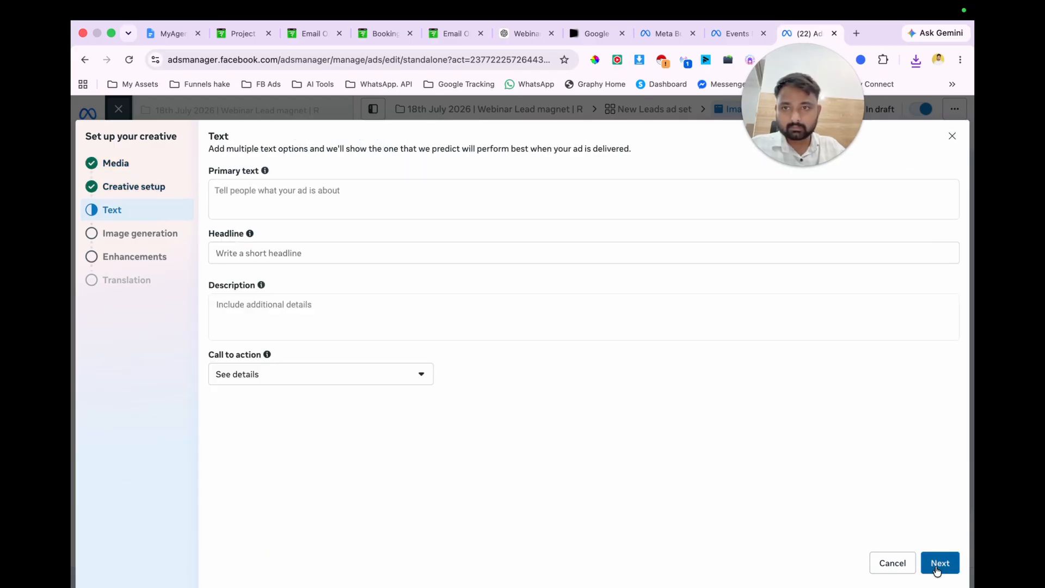
{"action": "left_click", "coordinate": [513, 181]}
{"action": "key", "text": "cmd+v"}
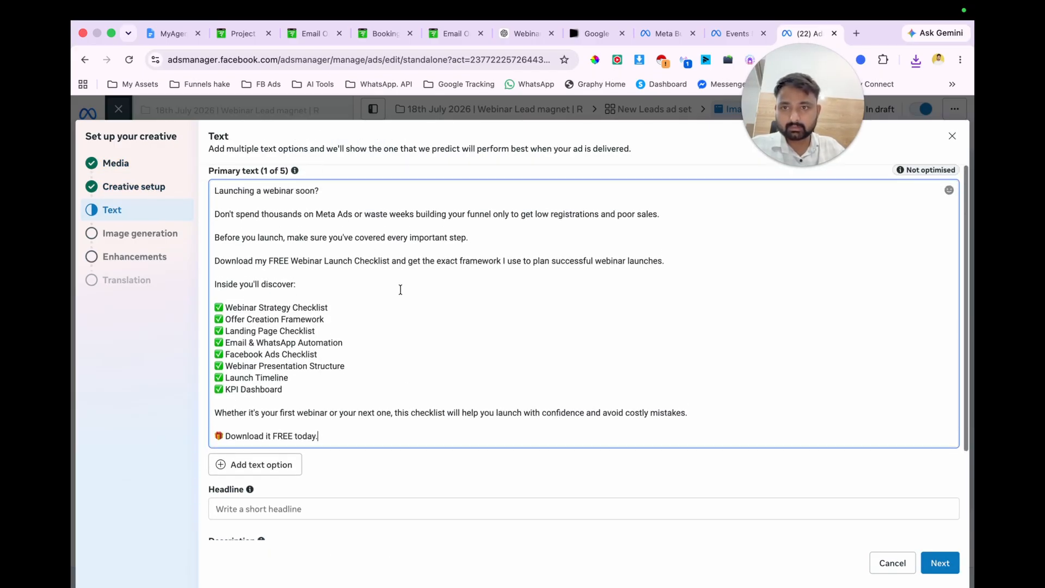
{"action": "left_click", "coordinate": [525, 33]}
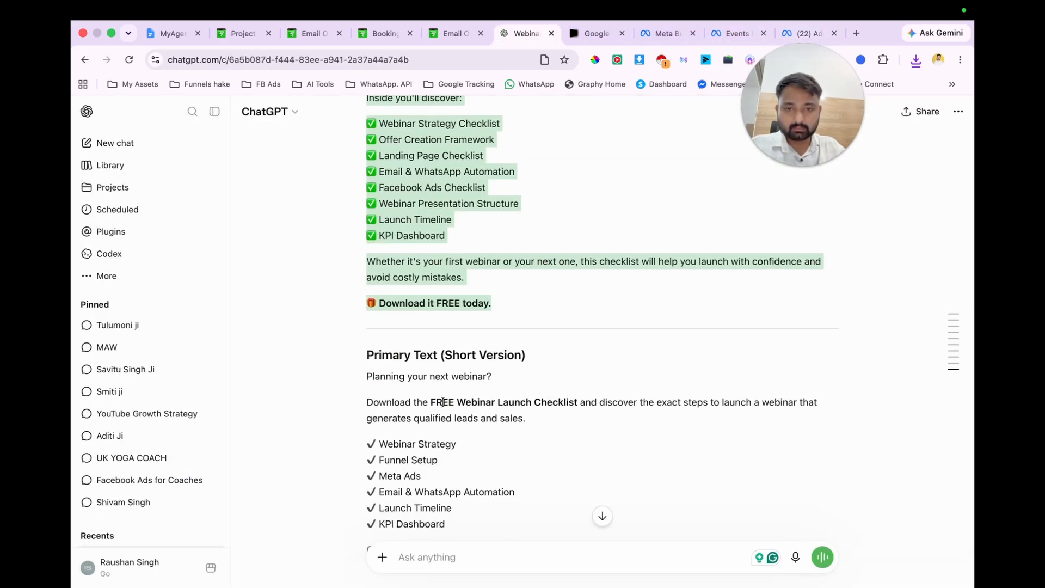
{"action": "left_click_drag", "start_coordinate": [365, 402], "coordinate": [577, 402]}
{"action": "scroll", "coordinate": [610, 426], "scroll_direction": "down", "scroll_amount": 4}
{"action": "left_click", "coordinate": [423, 349]}
{"action": "left_click_drag", "start_coordinate": [365, 300], "coordinate": [491, 453]}
{"action": "scroll", "coordinate": [491, 452], "scroll_direction": "up", "scroll_amount": 10}
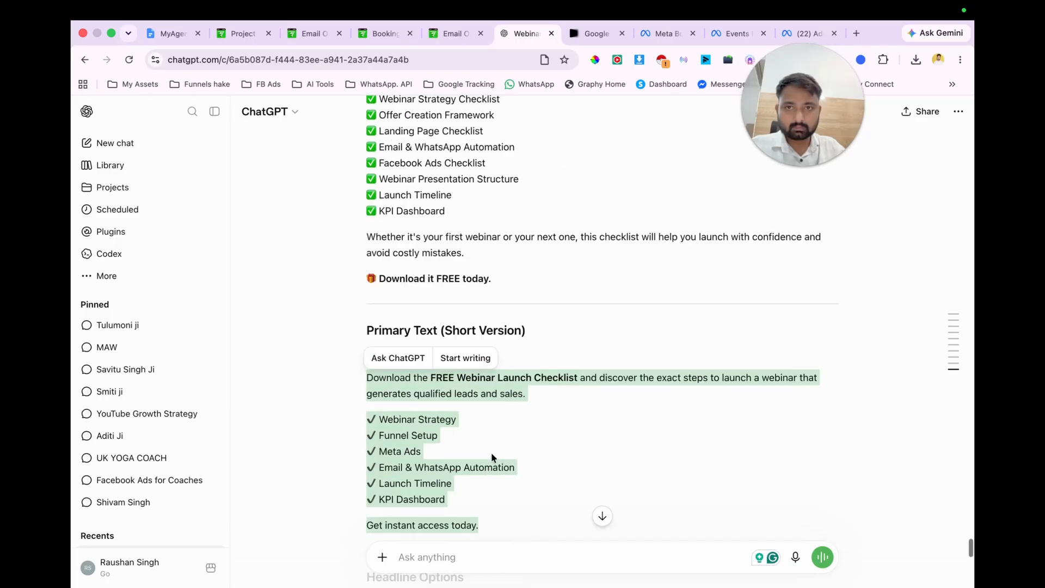
Step: Copy the first headline option, "FREE Webinar Launch Checklist", from ChatGPT into the ad's headline in Ads Manager
{"action": "scroll", "coordinate": [491, 452], "scroll_direction": "down", "scroll_amount": 7}
{"action": "scroll", "coordinate": [491, 453], "scroll_direction": "down", "scroll_amount": 6}
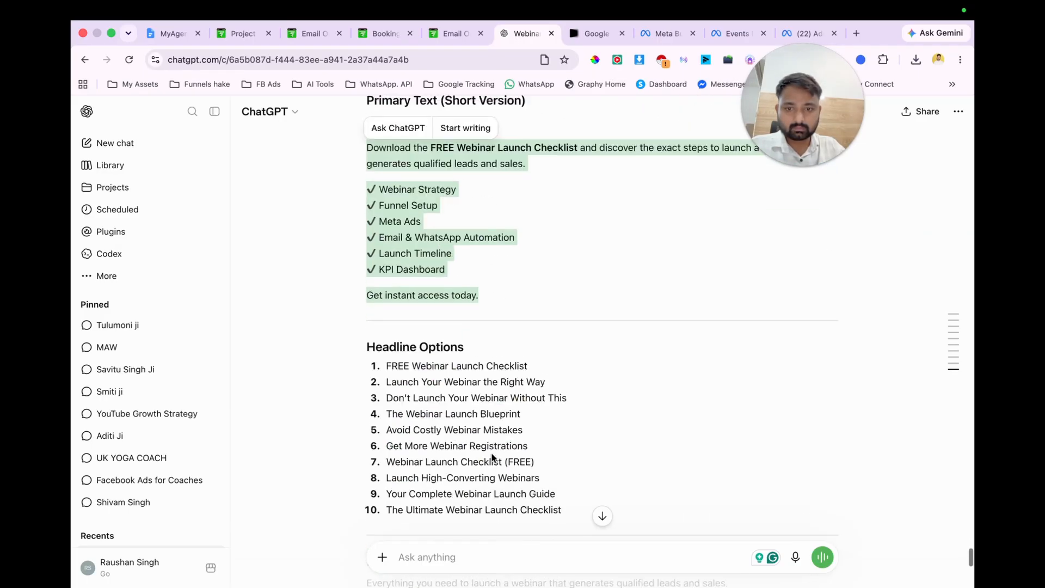
{"action": "left_click_drag", "start_coordinate": [386, 361], "coordinate": [528, 363]}
{"action": "key", "text": "ctrl+c"}
{"action": "left_click", "coordinate": [799, 34]}
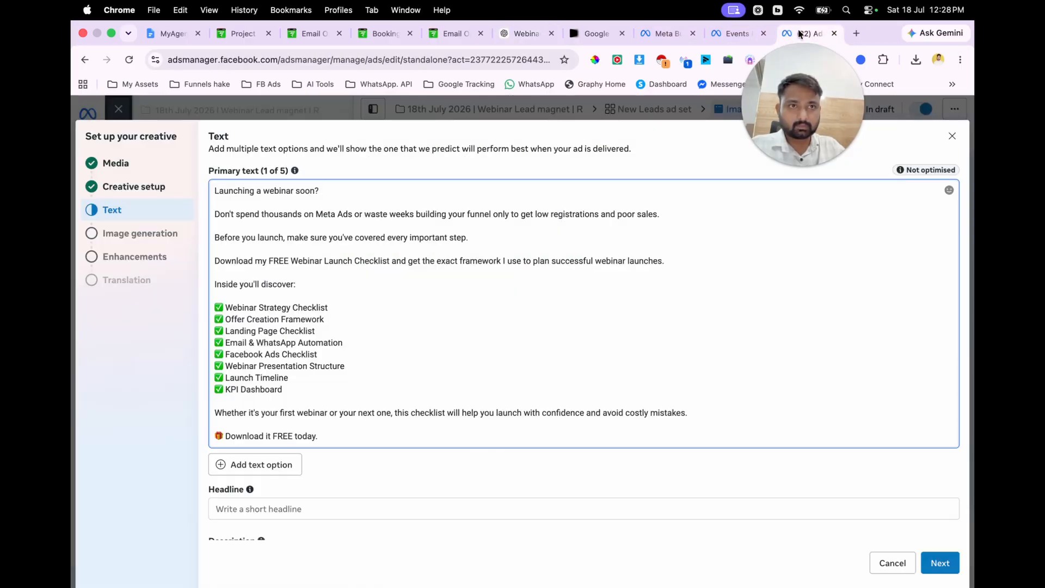
{"action": "left_click", "coordinate": [245, 506]}
{"action": "key", "text": "ctrl+v"}
Step: Check the call-to-action options, keep "See details", and continue to image generation
{"action": "scroll", "coordinate": [429, 434], "scroll_direction": "down", "scroll_amount": 5}
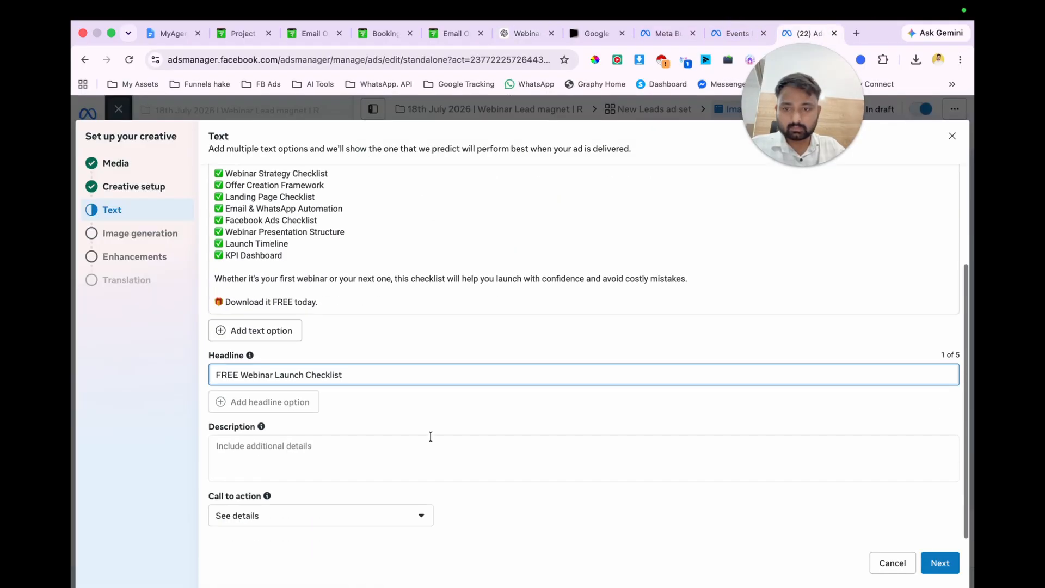
{"action": "left_click", "coordinate": [322, 526]}
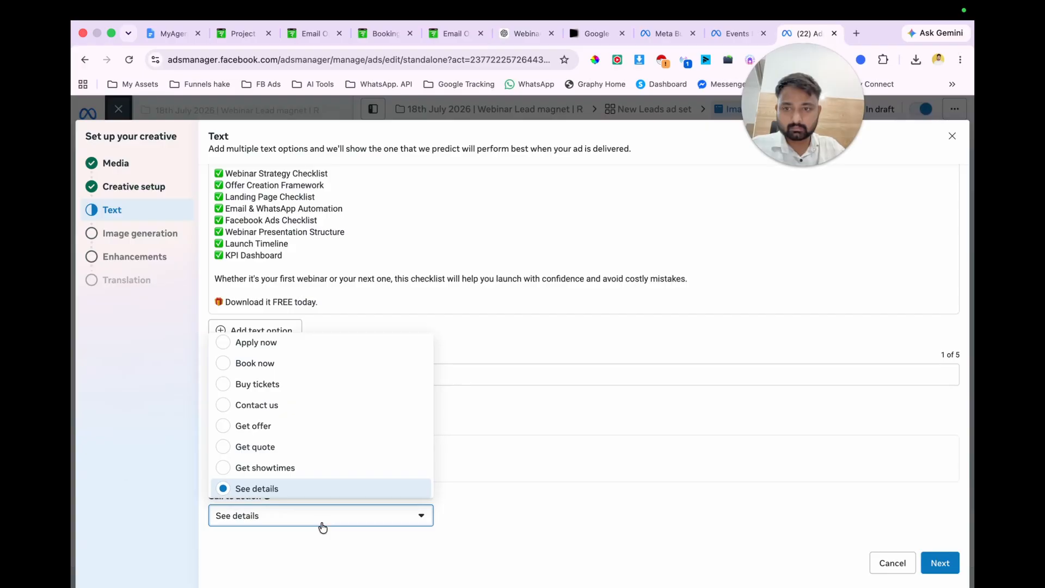
{"action": "left_click", "coordinate": [323, 526]}
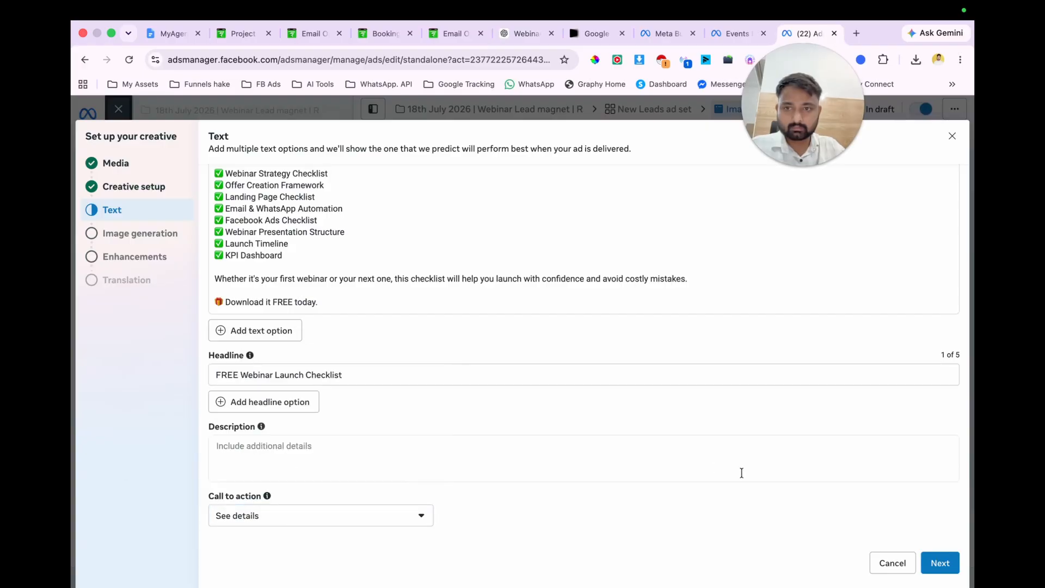
{"action": "left_click", "coordinate": [938, 564]}
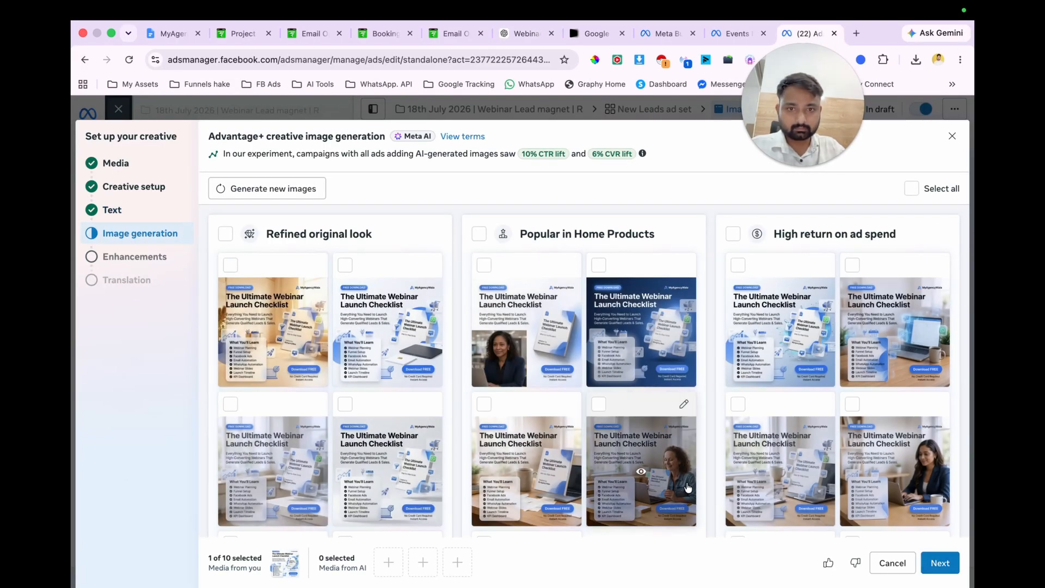
Step: Select all AI images under Refined original look, Popular in Home Products and High return on ad spend, and continue to enhancements
{"action": "scroll", "coordinate": [688, 487], "scroll_direction": "down", "scroll_amount": 3}
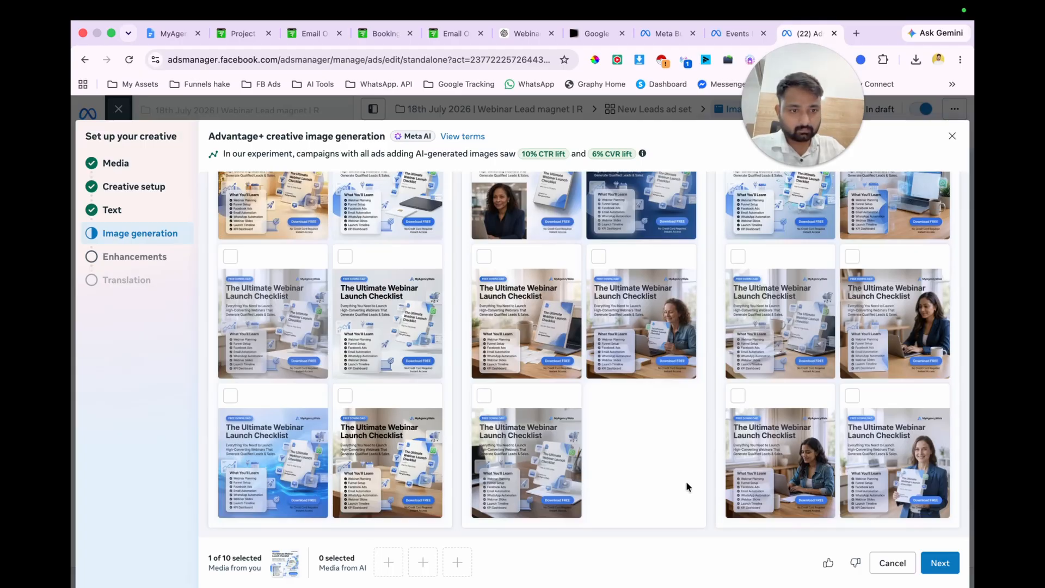
{"action": "scroll", "coordinate": [686, 481], "scroll_direction": "up", "scroll_amount": 4}
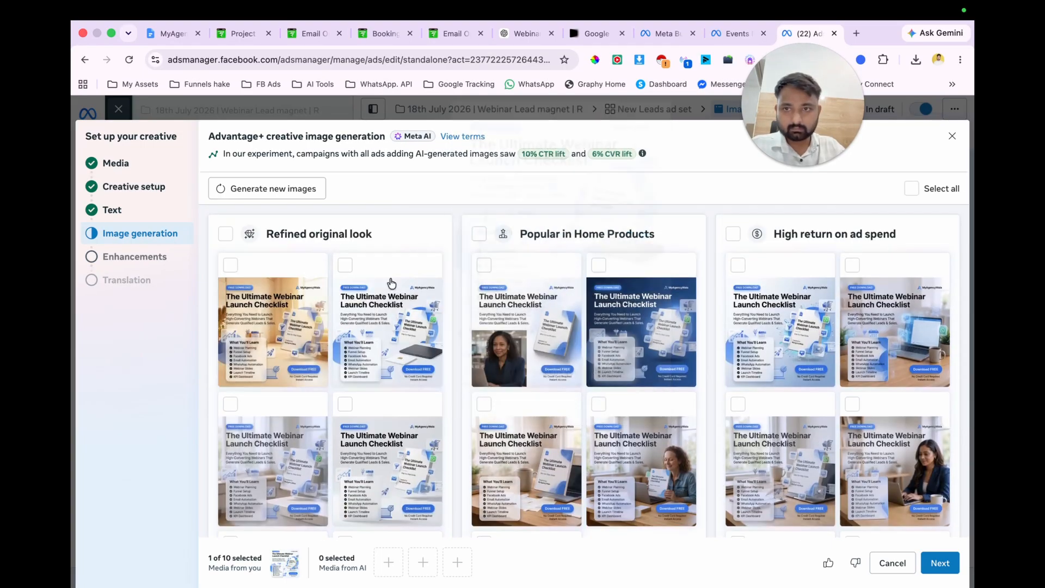
{"action": "left_click", "coordinate": [224, 234]}
{"action": "left_click", "coordinate": [477, 234]}
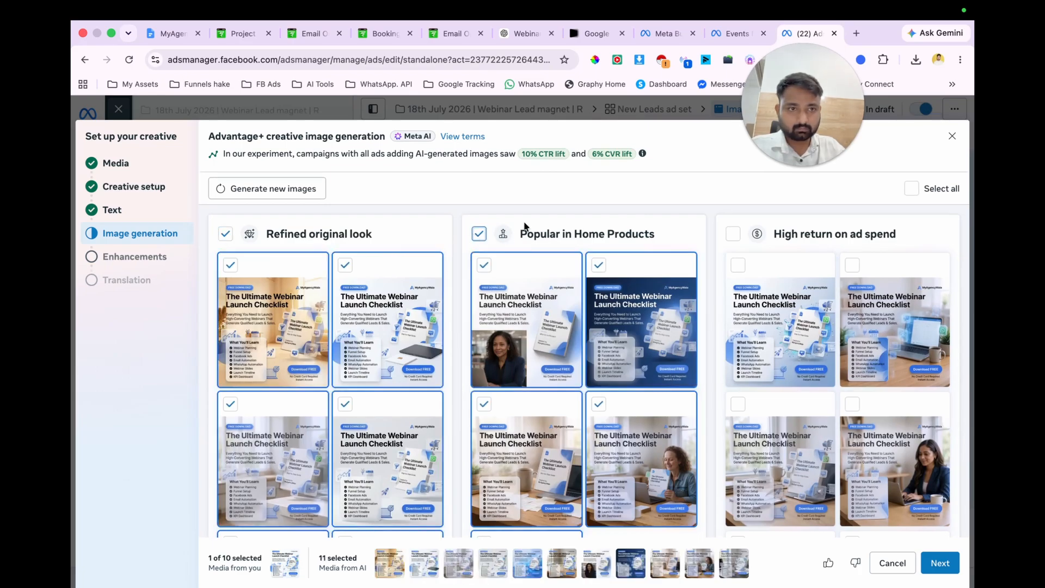
{"action": "scroll", "coordinate": [687, 326], "scroll_direction": "down", "scroll_amount": 3}
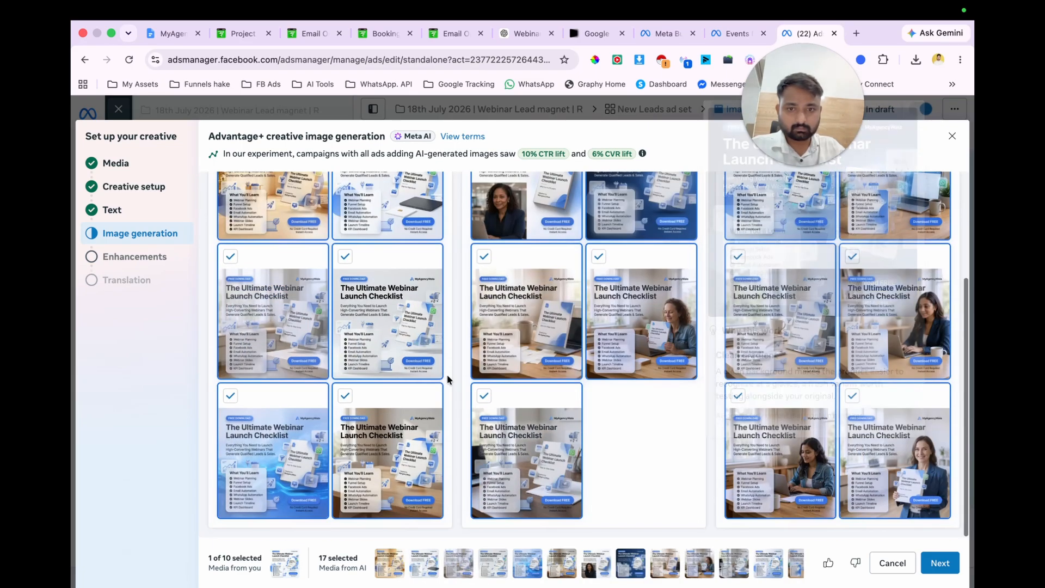
{"action": "left_click", "coordinate": [940, 563]}
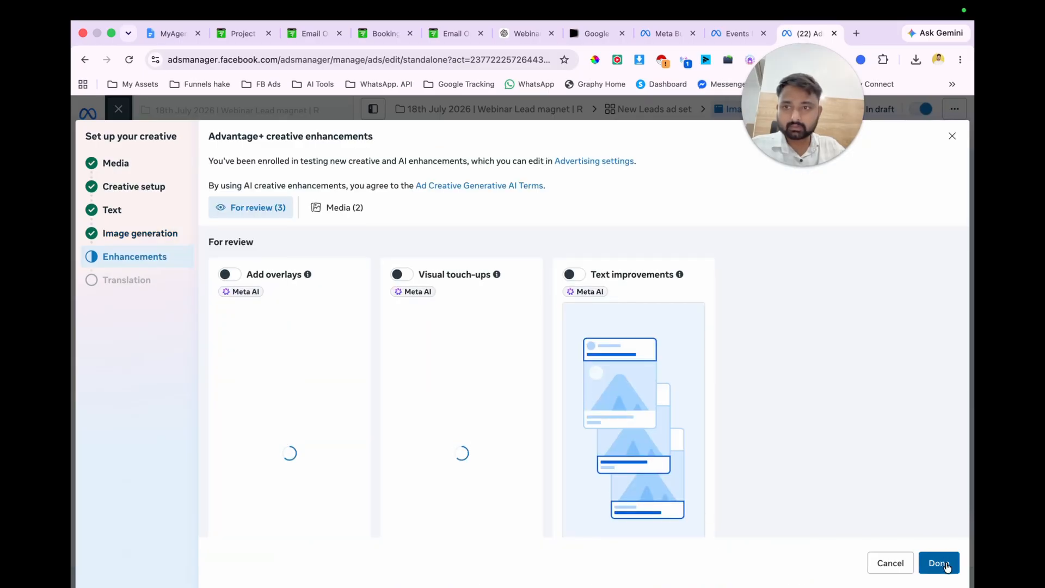
Step: Enable Text improvements, Visual touch-ups and Add overlays, check the media enhancements, and finish the creative setup
{"action": "left_click", "coordinate": [574, 273]}
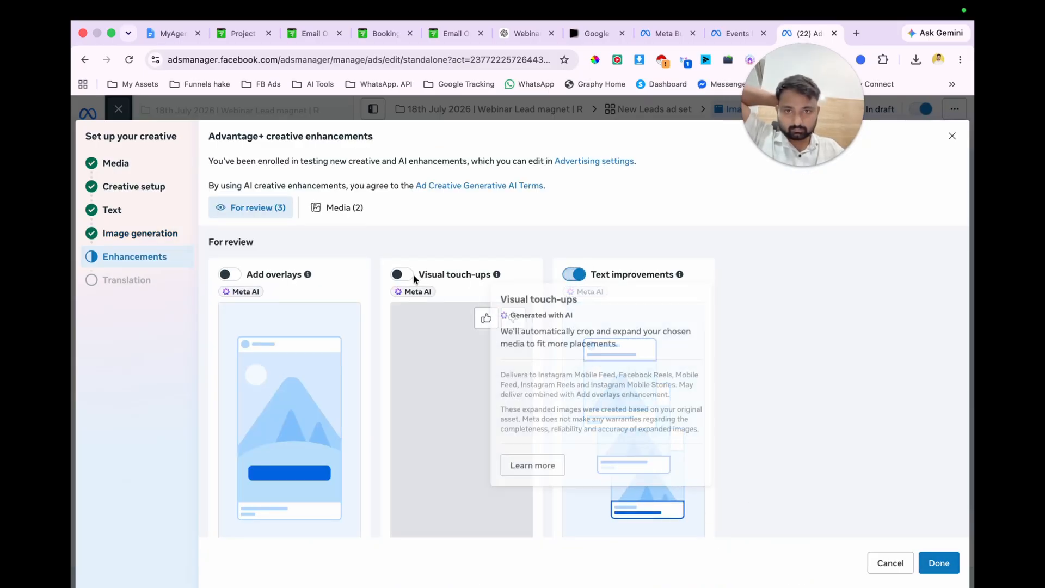
{"action": "left_click", "coordinate": [402, 275]}
{"action": "left_click", "coordinate": [229, 274]}
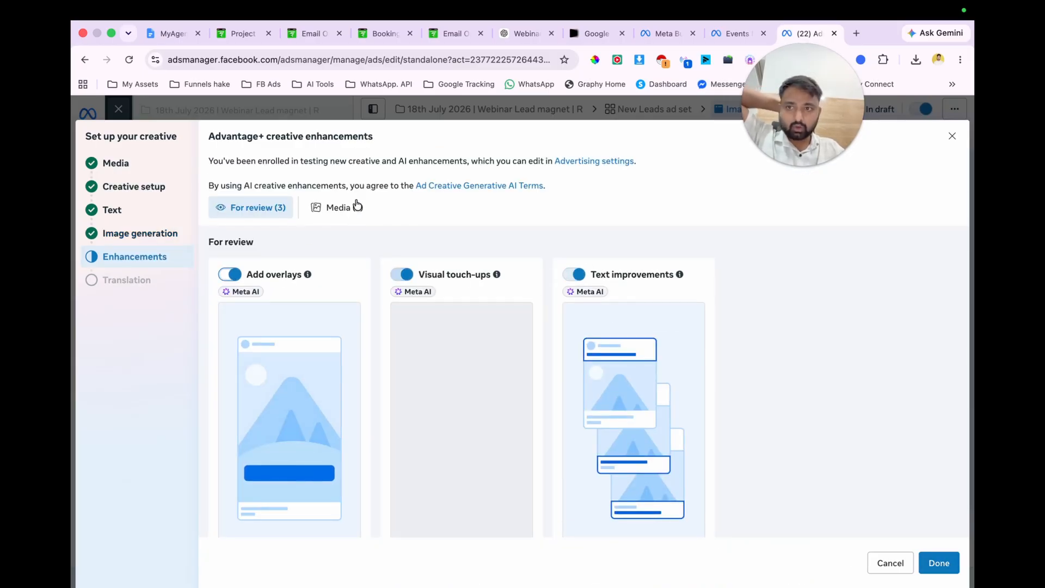
{"action": "left_click", "coordinate": [348, 208]}
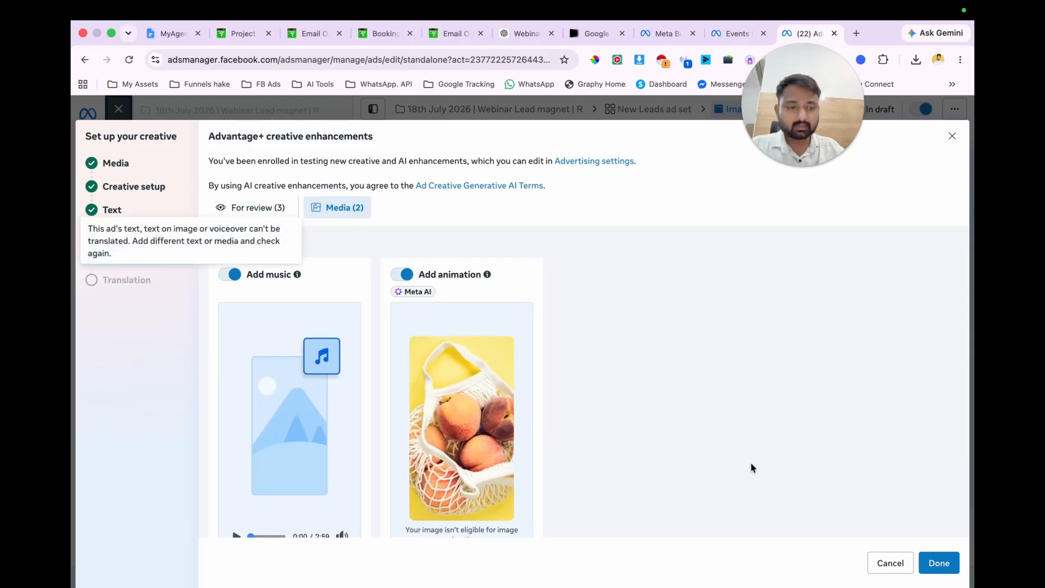
{"action": "left_click", "coordinate": [938, 562]}
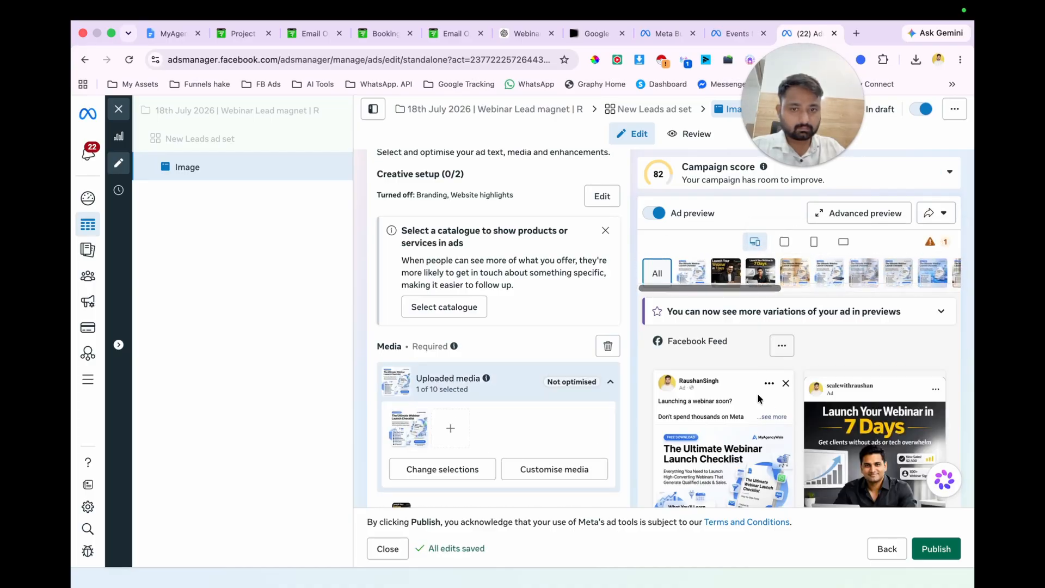
Step: Review the ad's creative settings and remove the two related media images from the ad
{"action": "scroll", "coordinate": [489, 388], "scroll_direction": "down", "scroll_amount": 6}
{"action": "scroll", "coordinate": [491, 388], "scroll_direction": "up", "scroll_amount": 3}
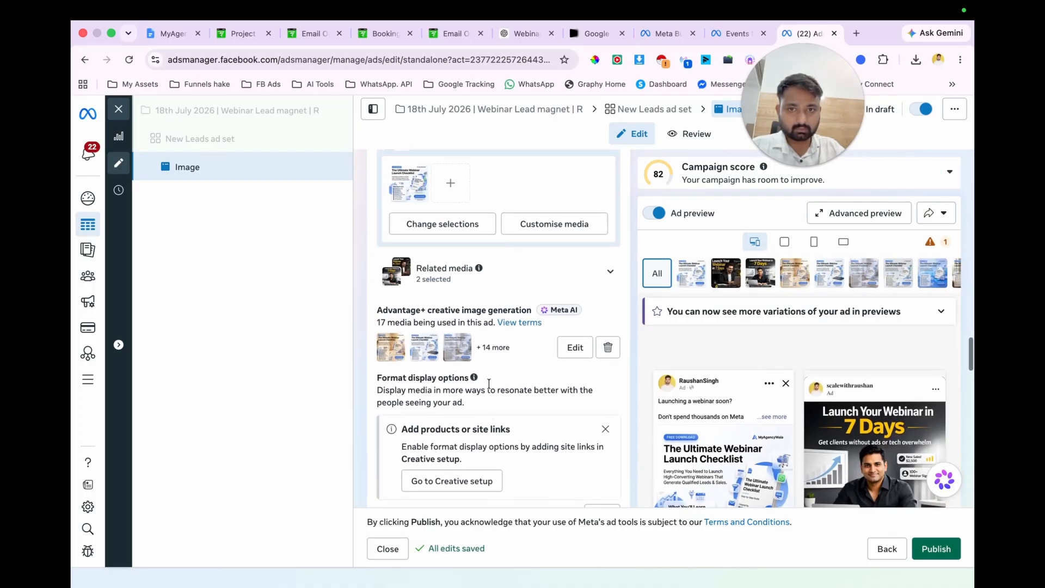
{"action": "left_click", "coordinate": [571, 355]}
{"action": "scroll", "coordinate": [573, 360], "scroll_direction": "down", "scroll_amount": 4}
{"action": "scroll", "coordinate": [574, 361], "scroll_direction": "up", "scroll_amount": 4}
{"action": "mouse_move", "coordinate": [362, 537]}
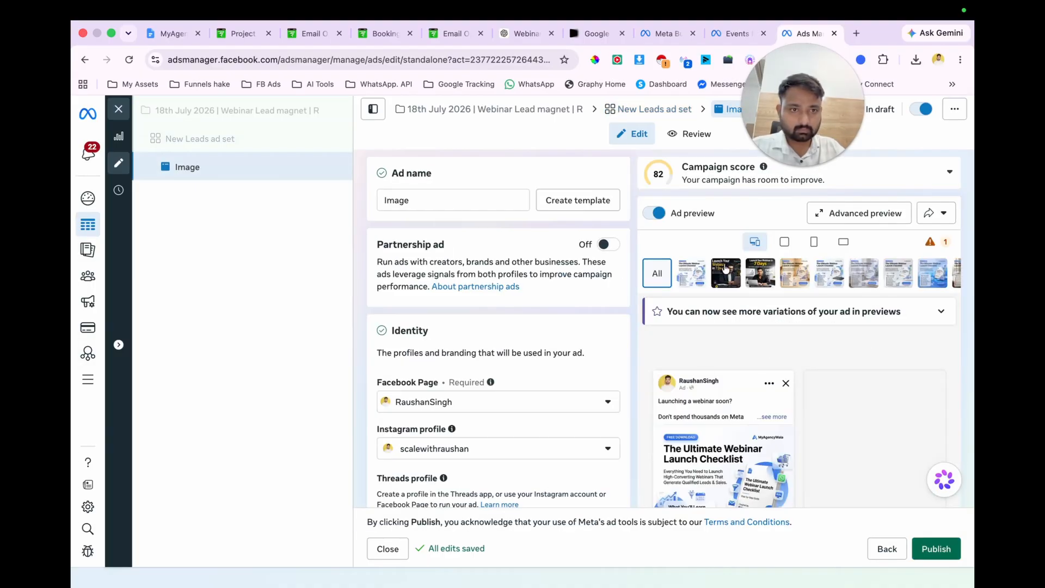
{"action": "scroll", "coordinate": [533, 396], "scroll_direction": "down", "scroll_amount": 5}
{"action": "scroll", "coordinate": [533, 392], "scroll_direction": "down", "scroll_amount": 15}
{"action": "scroll", "coordinate": [535, 396], "scroll_direction": "down", "scroll_amount": 10}
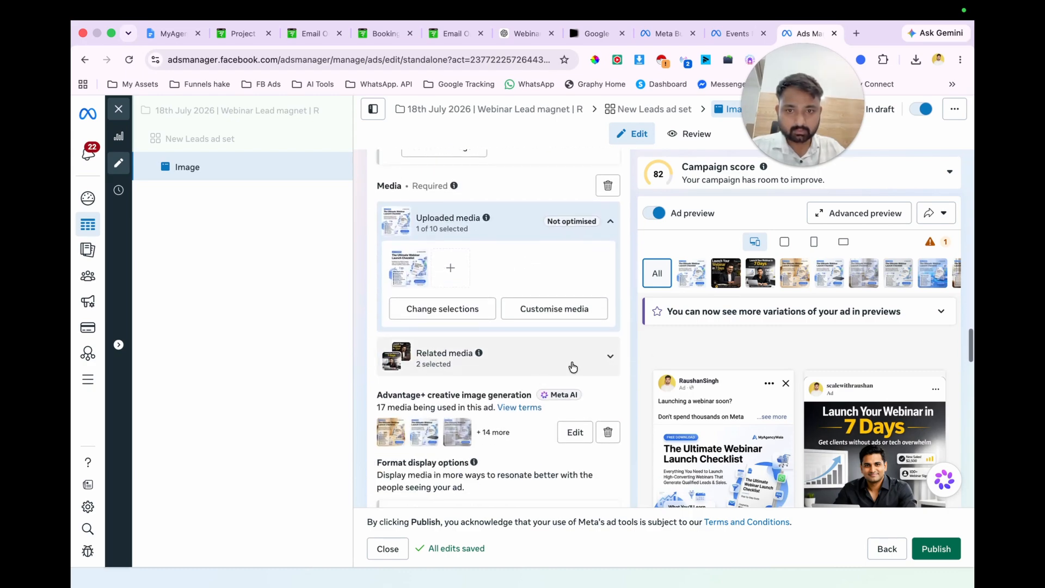
{"action": "left_click", "coordinate": [596, 368]}
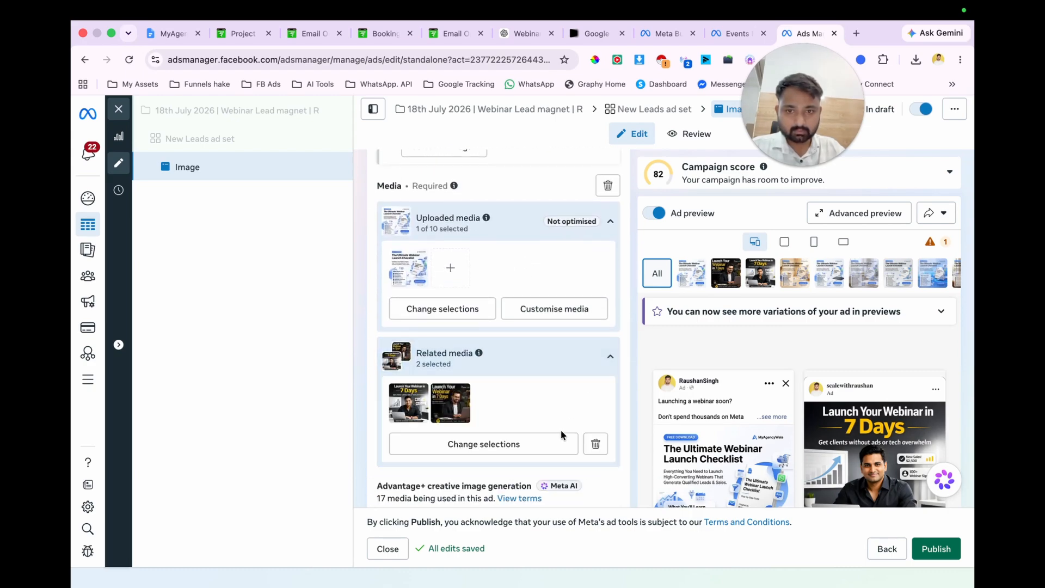
{"action": "left_click", "coordinate": [596, 444]}
{"action": "scroll", "coordinate": [544, 381], "scroll_direction": "down", "scroll_amount": 4}
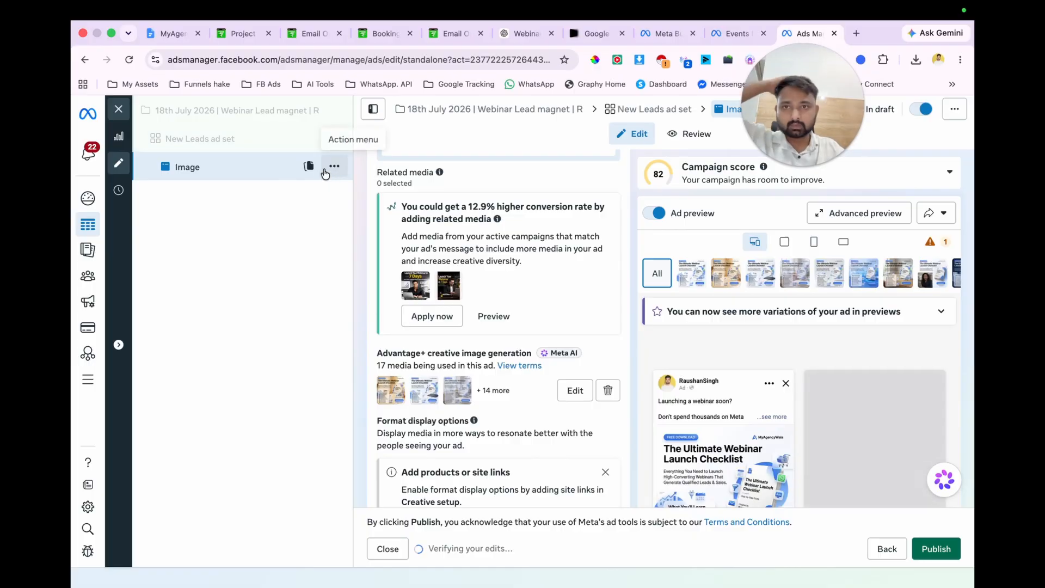
Step: Duplicate the Image ad within the same ad set and rename the copy "Image – 01"
{"action": "left_click", "coordinate": [309, 166]}
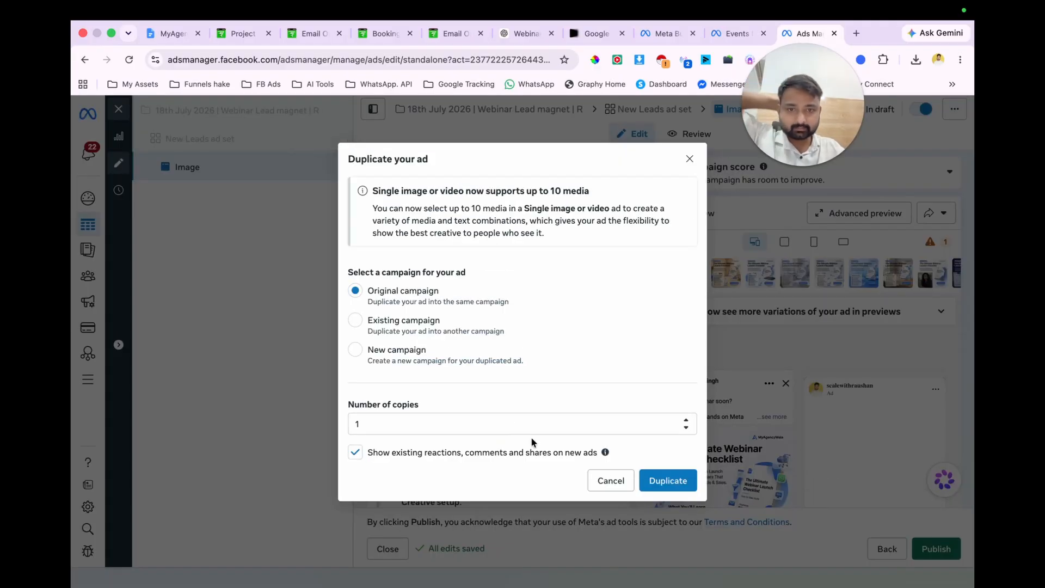
{"action": "left_click", "coordinate": [610, 480]}
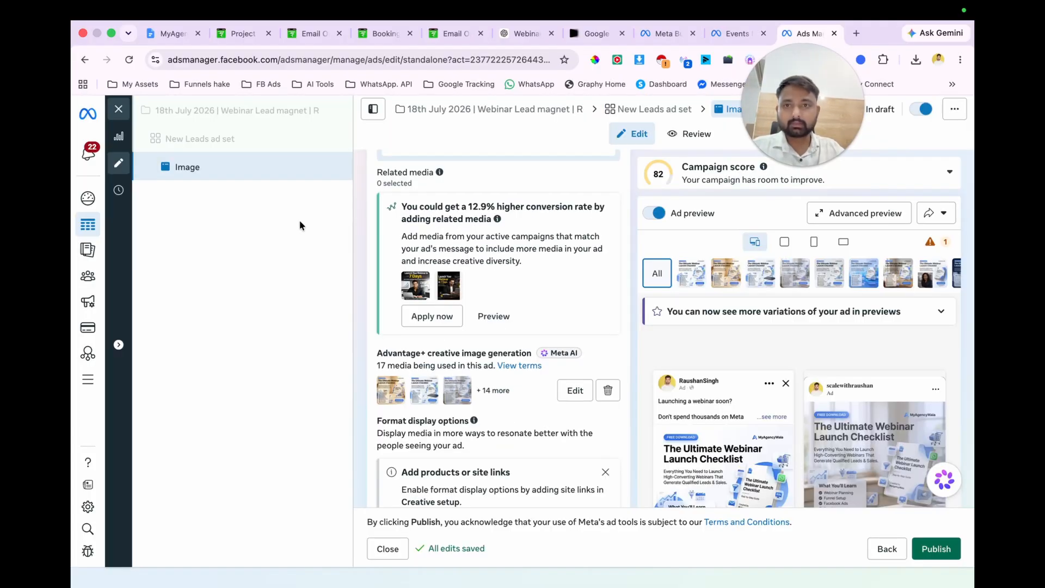
{"action": "left_click", "coordinate": [334, 167]}
{"action": "left_click", "coordinate": [361, 215]}
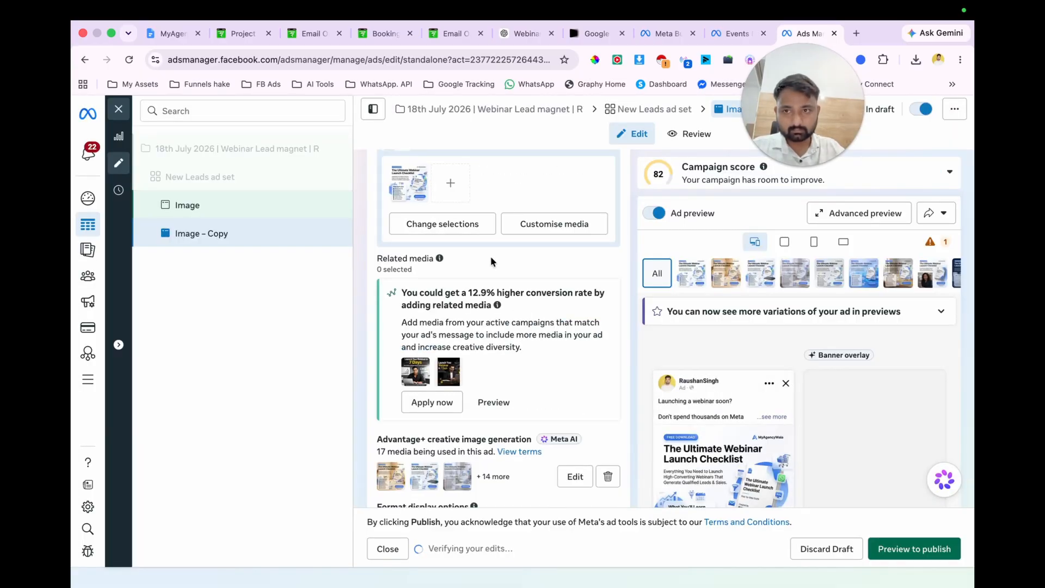
{"action": "scroll", "coordinate": [491, 258], "scroll_direction": "down", "scroll_amount": 1}
{"action": "scroll", "coordinate": [490, 256], "scroll_direction": "up", "scroll_amount": 15}
{"action": "double_click", "coordinate": [423, 190]}
{"action": "type", "text": "01"}
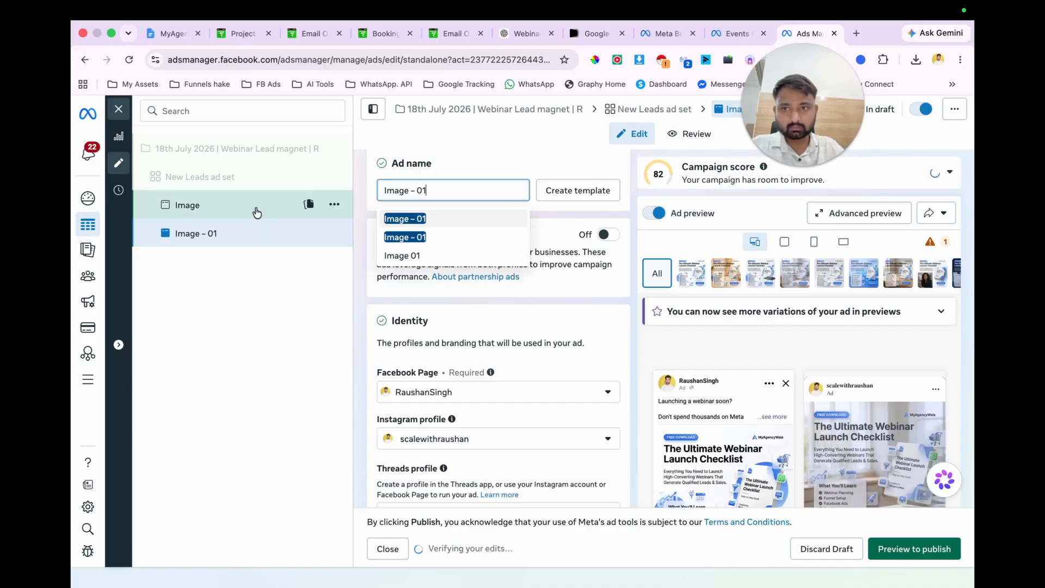
Step: Rename the original Image ad as "Image - 02"
{"action": "left_click", "coordinate": [257, 210]}
{"action": "left_click", "coordinate": [439, 188]}
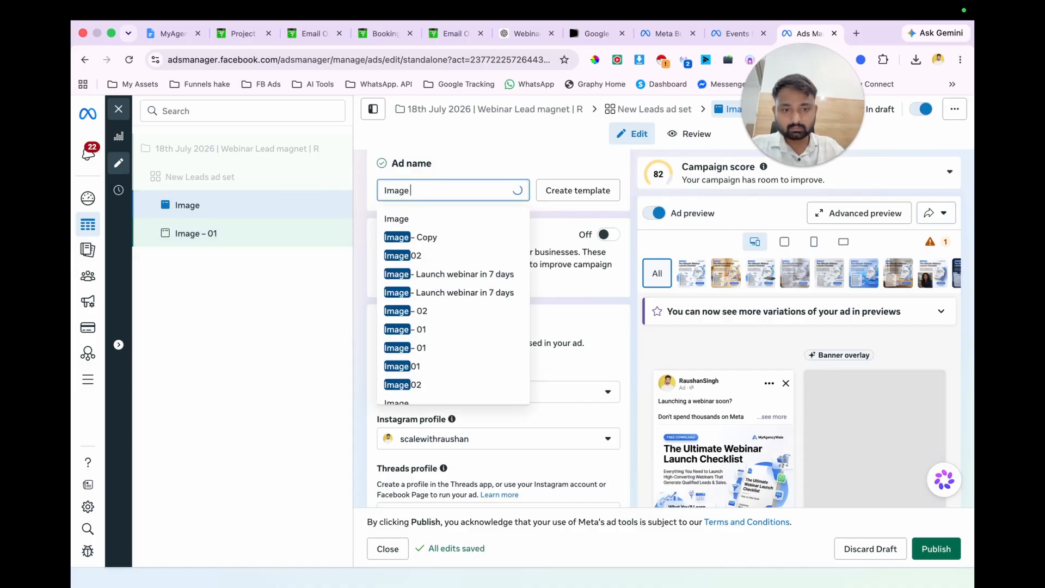
{"action": "type", "text": "- 02"}
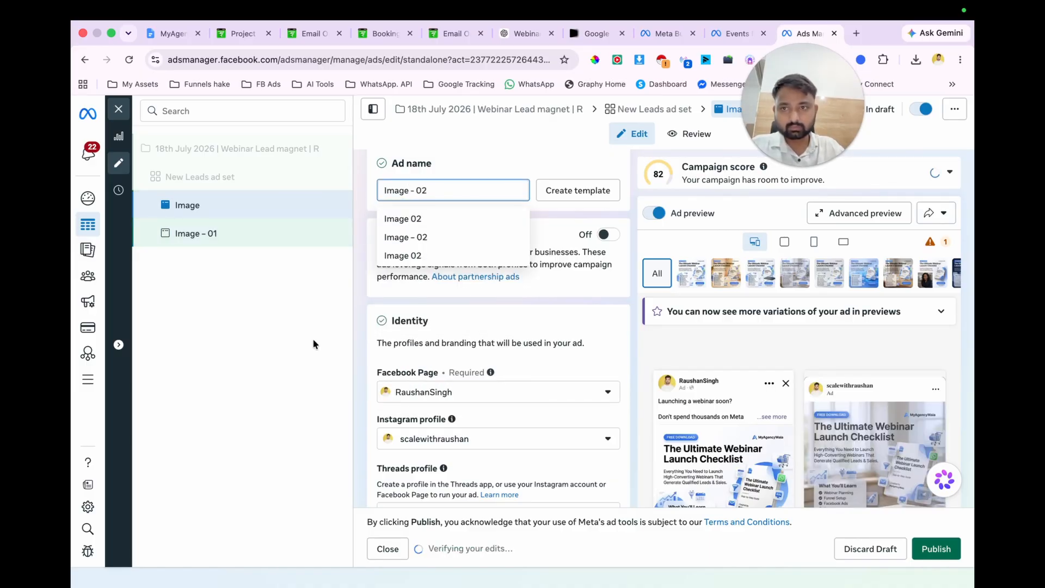
{"action": "left_click", "coordinate": [313, 344]}
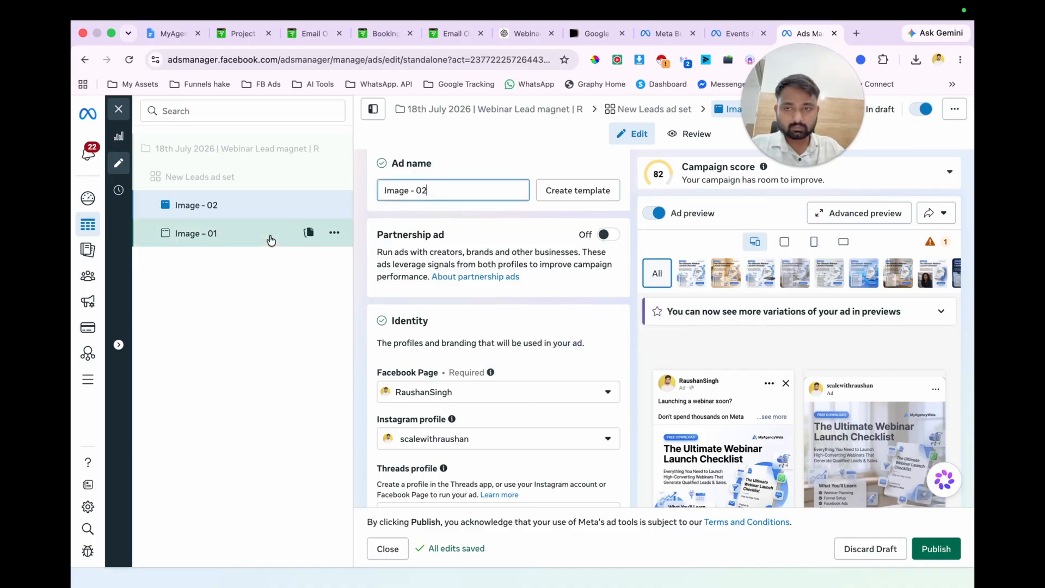
Step: Open the Image – 01 ad and remove its current media
{"action": "left_click", "coordinate": [270, 240]}
{"action": "scroll", "coordinate": [485, 285], "scroll_direction": "down", "scroll_amount": 10}
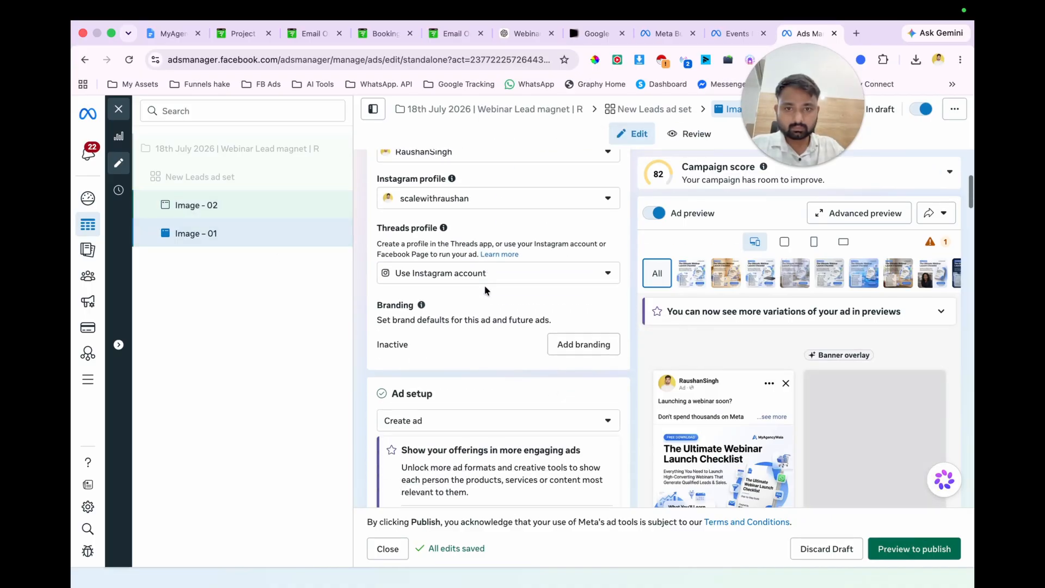
{"action": "scroll", "coordinate": [486, 291], "scroll_direction": "down", "scroll_amount": 15}
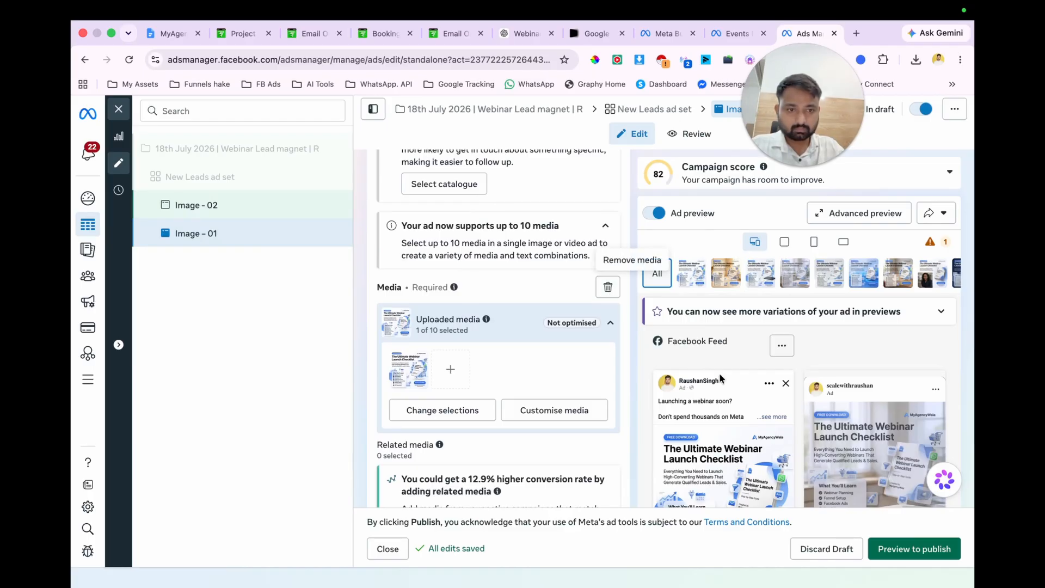
{"action": "scroll", "coordinate": [720, 378], "scroll_direction": "down", "scroll_amount": 2}
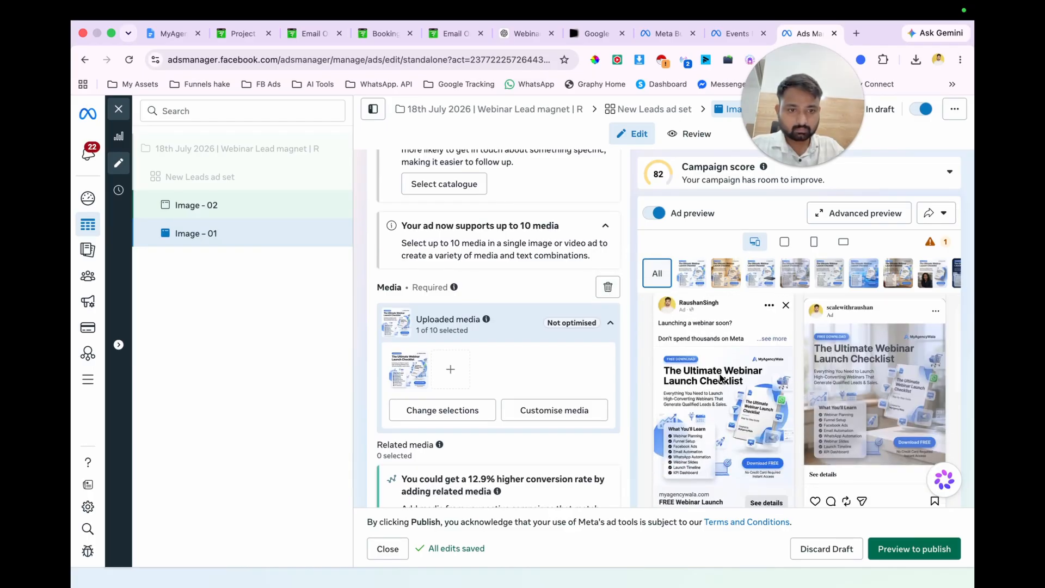
{"action": "left_click", "coordinate": [607, 287]}
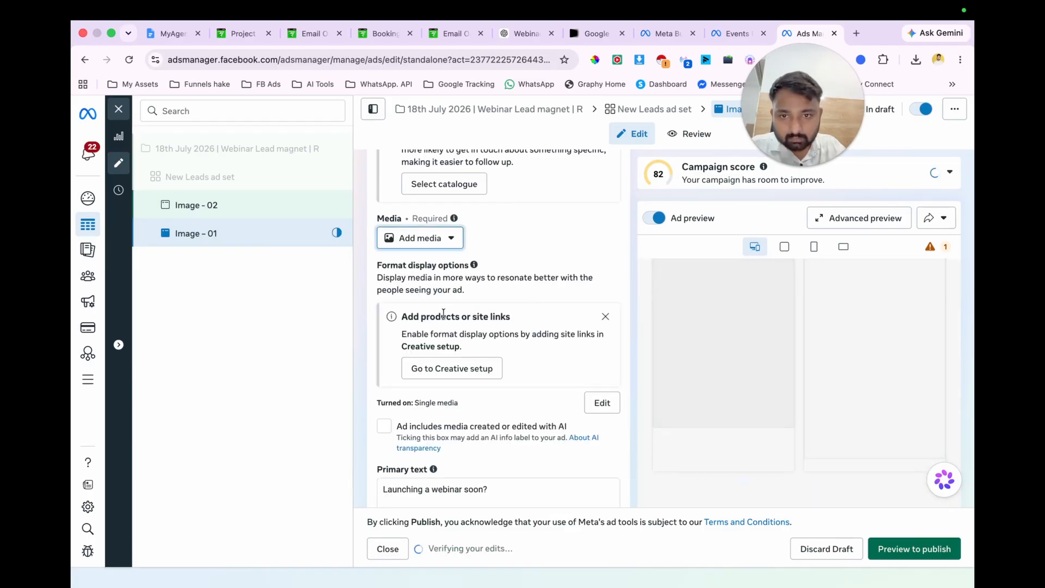
Step: Use the 2048 × 2048 webinar launch checklist account image as the ad's only media, replacing the 1024 × 1024 one, and continue to image generation
{"action": "left_click", "coordinate": [427, 238]}
{"action": "left_click", "coordinate": [427, 270]}
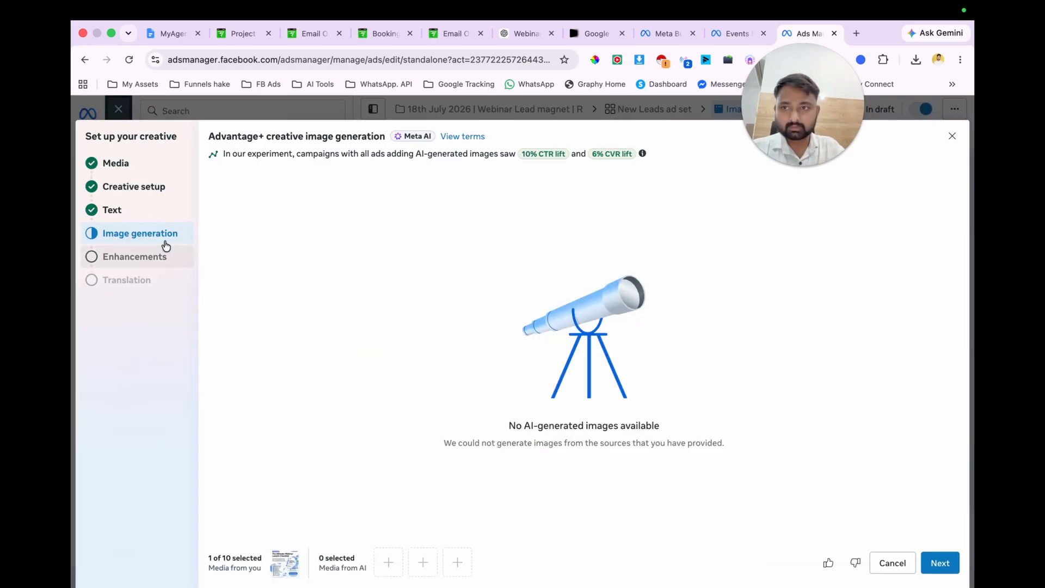
{"action": "left_click", "coordinate": [145, 164]}
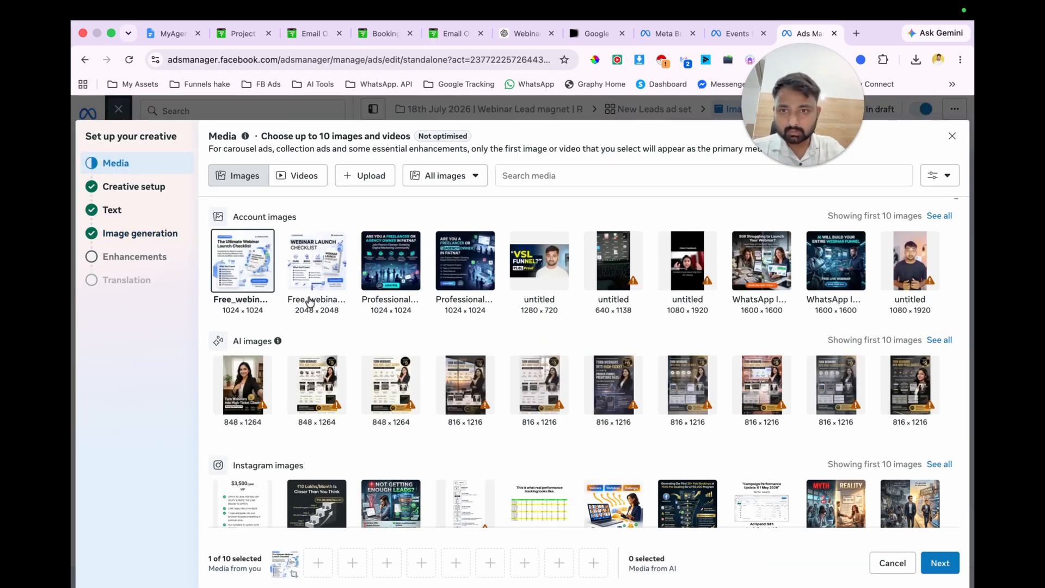
{"action": "left_click", "coordinate": [312, 257]}
{"action": "mouse_move", "coordinate": [285, 568]}
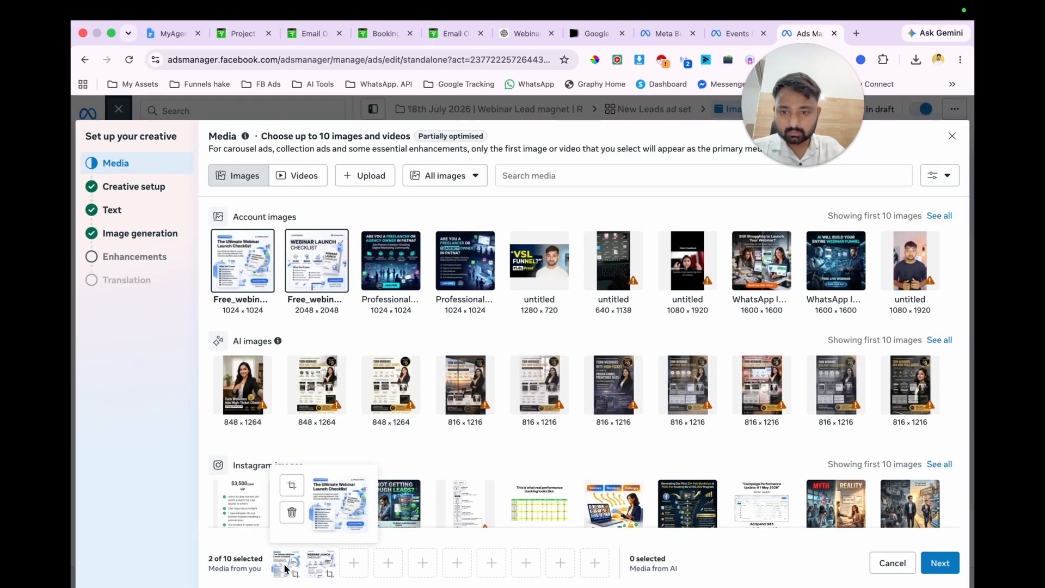
{"action": "left_click", "coordinate": [292, 512]}
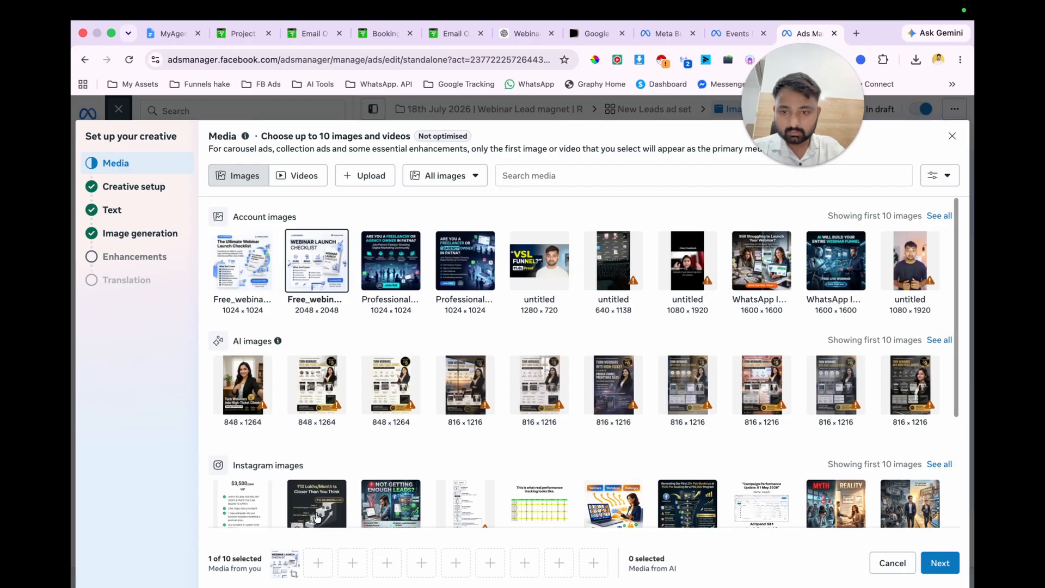
{"action": "left_click", "coordinate": [937, 568]}
{"action": "left_click", "coordinate": [937, 568]}
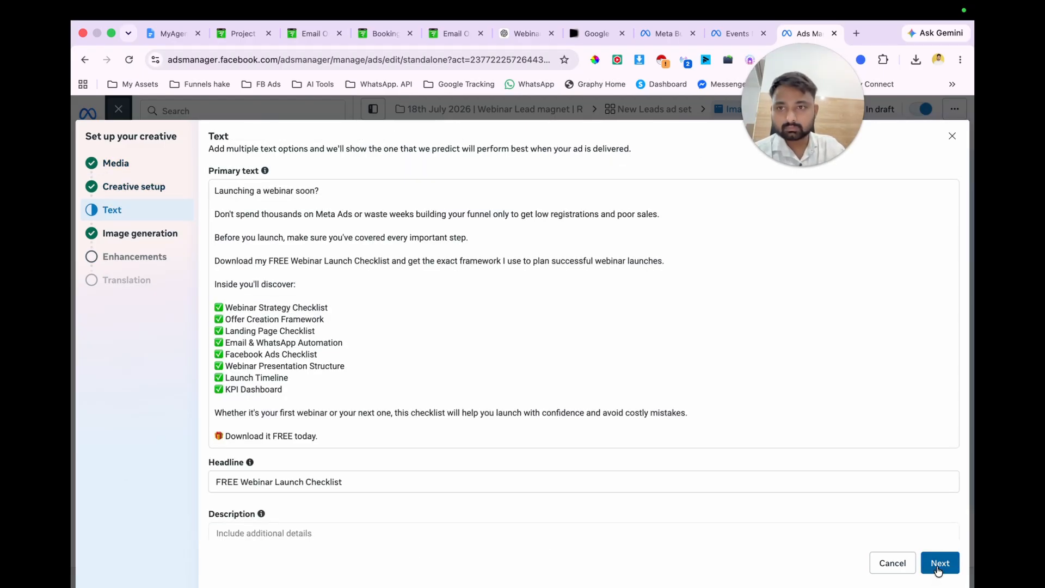
{"action": "left_click", "coordinate": [937, 568]}
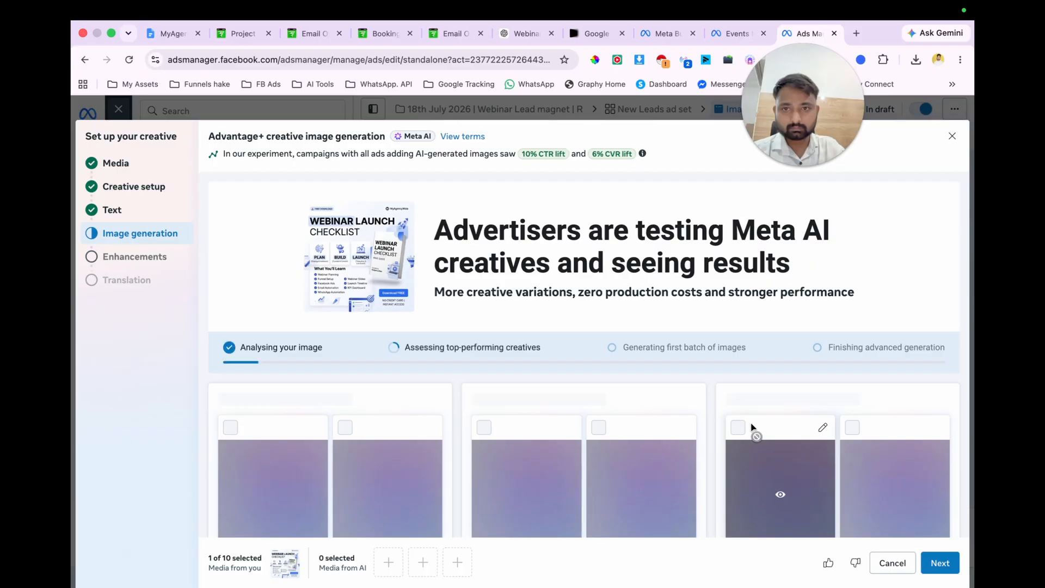
Step: Select all AI images under Refined original look, Popular in Home Products and High return on ad spend, and finish the ad's creative setup
{"action": "scroll", "coordinate": [748, 408], "scroll_direction": "down", "scroll_amount": 2}
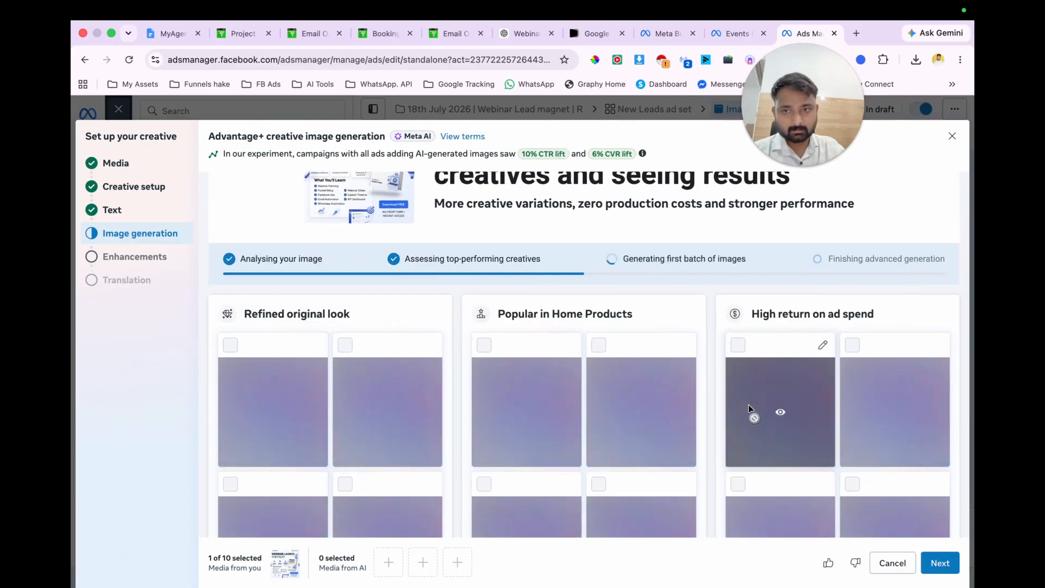
{"action": "scroll", "coordinate": [748, 404], "scroll_direction": "down", "scroll_amount": 2}
{"action": "scroll", "coordinate": [749, 404], "scroll_direction": "up", "scroll_amount": 2}
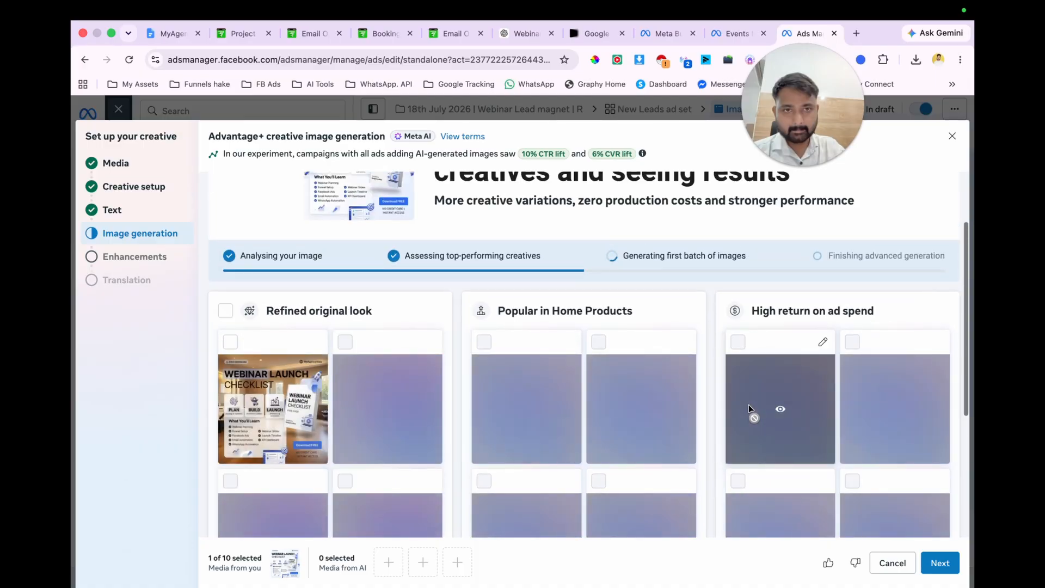
{"action": "scroll", "coordinate": [749, 408], "scroll_direction": "down", "scroll_amount": 3}
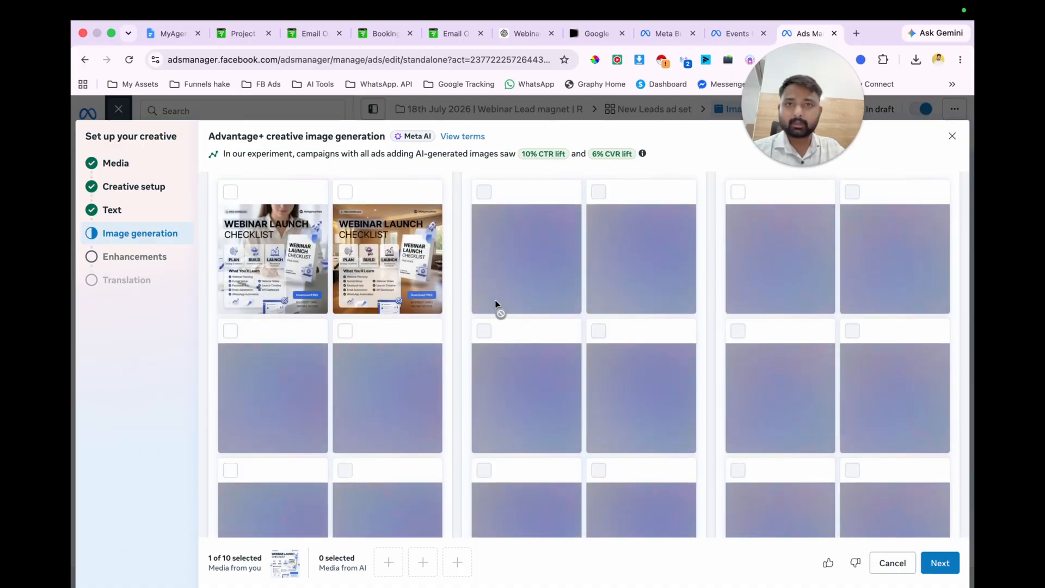
{"action": "scroll", "coordinate": [495, 304], "scroll_direction": "up", "scroll_amount": 2}
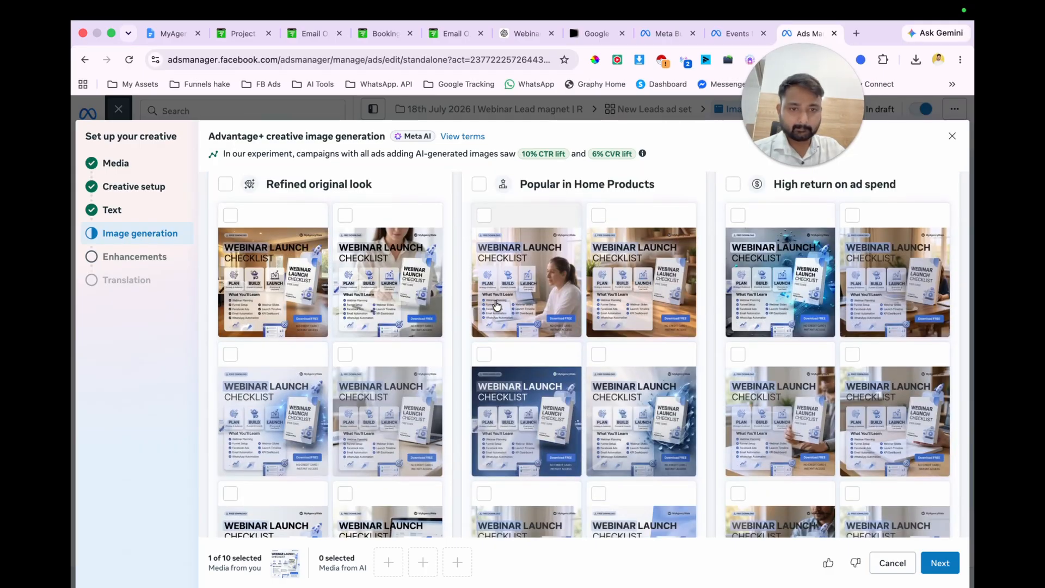
{"action": "scroll", "coordinate": [497, 306], "scroll_direction": "down", "scroll_amount": 2}
{"action": "scroll", "coordinate": [496, 307], "scroll_direction": "up", "scroll_amount": 3}
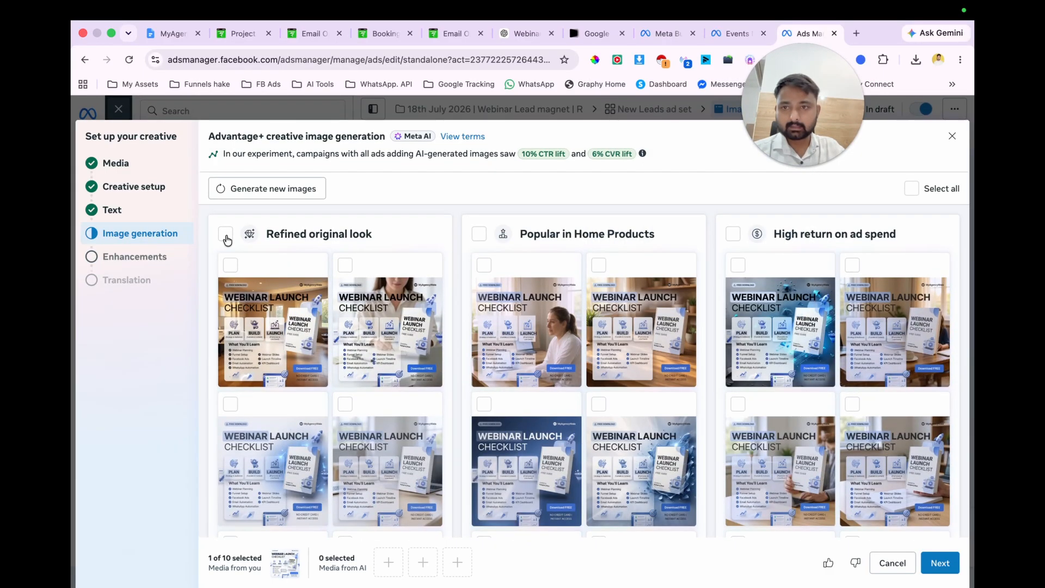
{"action": "left_click", "coordinate": [226, 233]}
{"action": "left_click", "coordinate": [479, 233]}
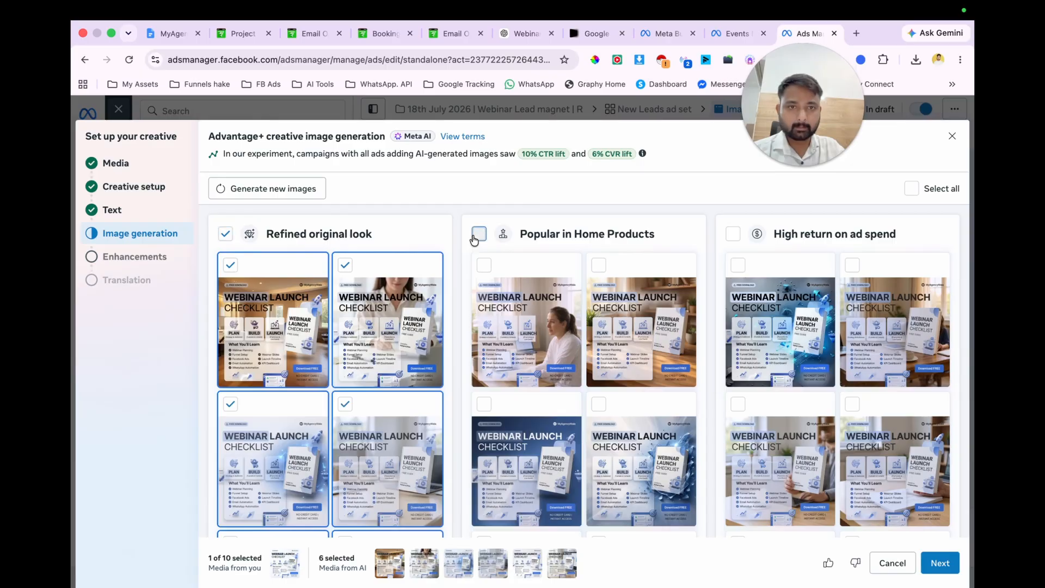
{"action": "left_click", "coordinate": [734, 234]}
{"action": "scroll", "coordinate": [789, 326], "scroll_direction": "down", "scroll_amount": 3}
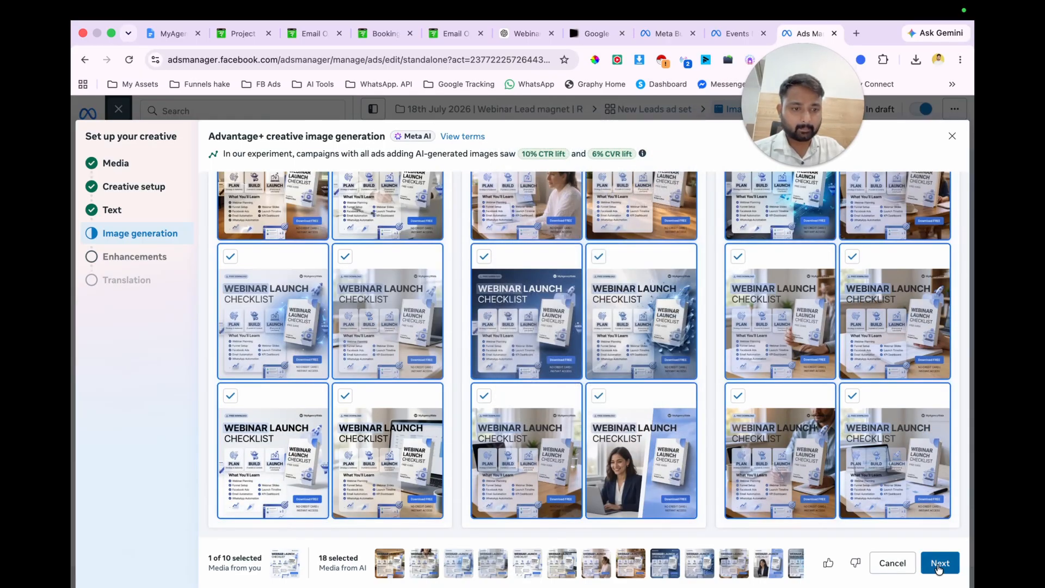
{"action": "left_click", "coordinate": [940, 562]}
{"action": "left_click", "coordinate": [938, 564]}
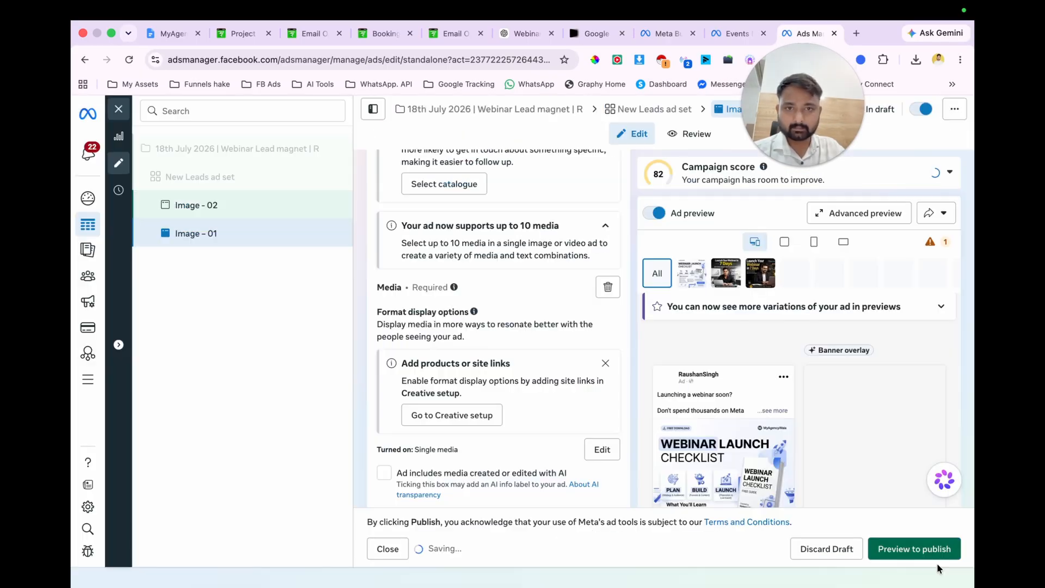
Step: Check the New Leads ad set and the campaign, and publish the "18th July 2026 | Webinar Lead magnet | R" campaign
{"action": "left_click", "coordinate": [285, 150]}
{"action": "left_click", "coordinate": [252, 178]}
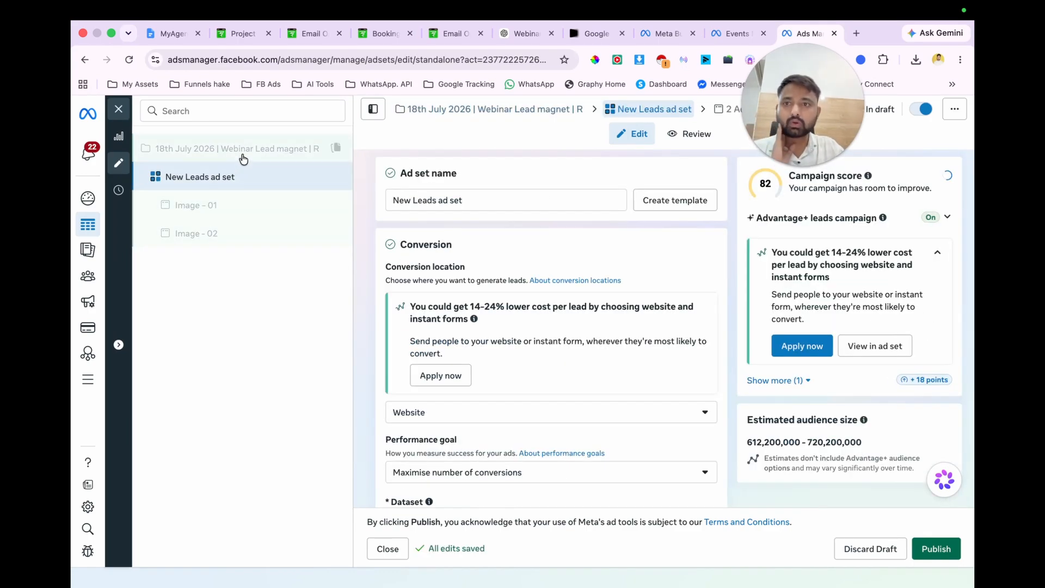
{"action": "left_click", "coordinate": [245, 155]}
{"action": "left_click", "coordinate": [936, 549]}
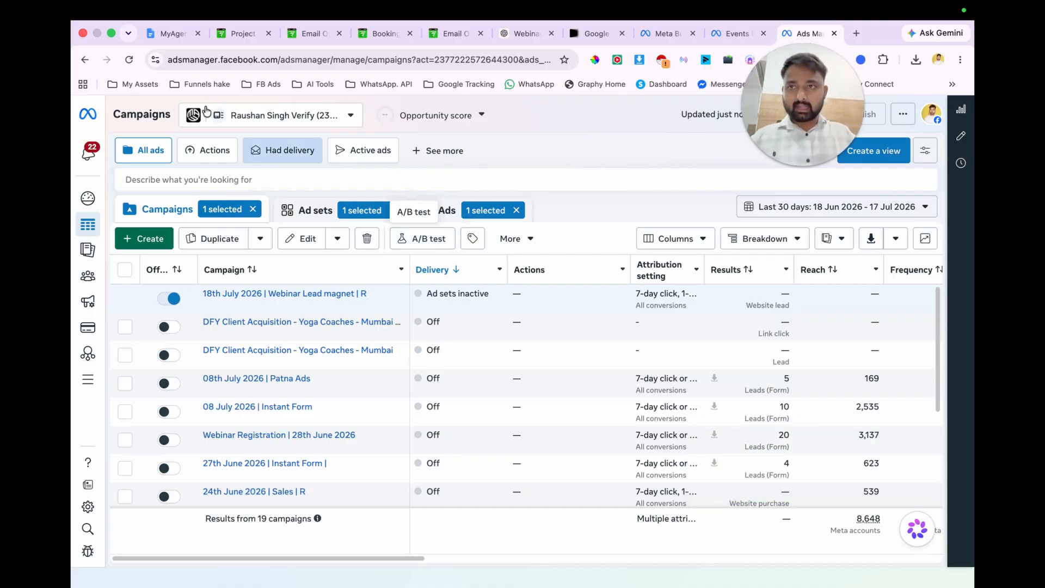
Step: Switch to the Lead Magnet Funnel notes in Google Docs, add an "Ads Launch:" line under the email delivery line and a colon after "Setup pixel"
{"action": "left_click", "coordinate": [161, 36]}
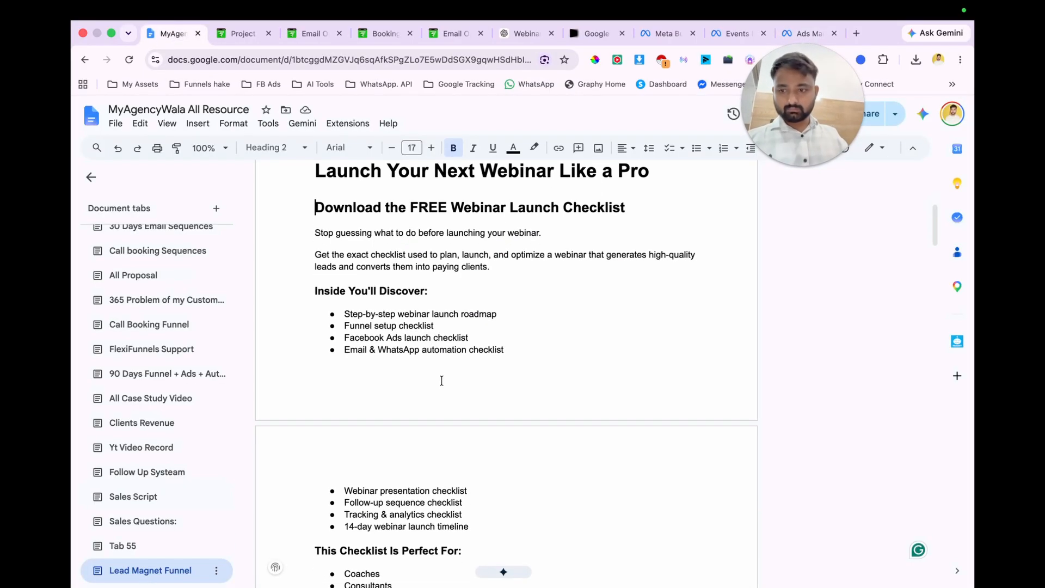
{"action": "scroll", "coordinate": [446, 395], "scroll_direction": "up", "scroll_amount": 6}
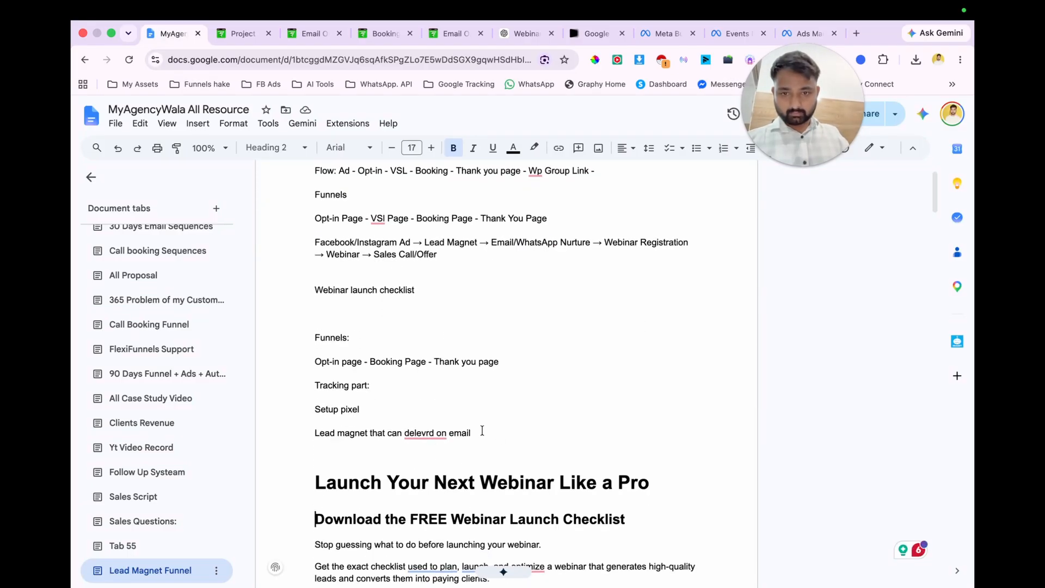
{"action": "left_click", "coordinate": [482, 430]}
{"action": "key", "text": "Return"}
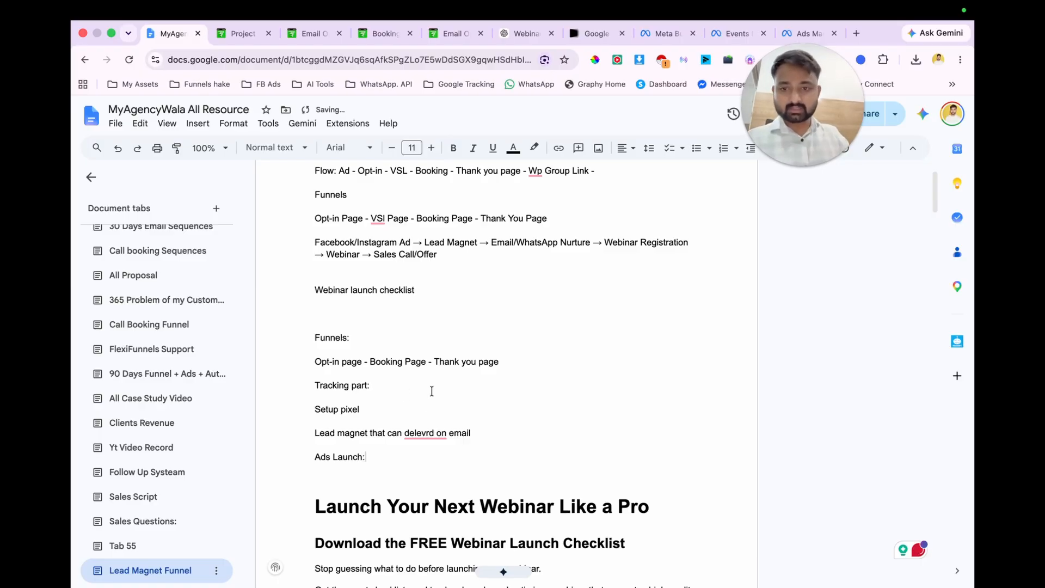
{"action": "type", "text": "Setup pixel:"}
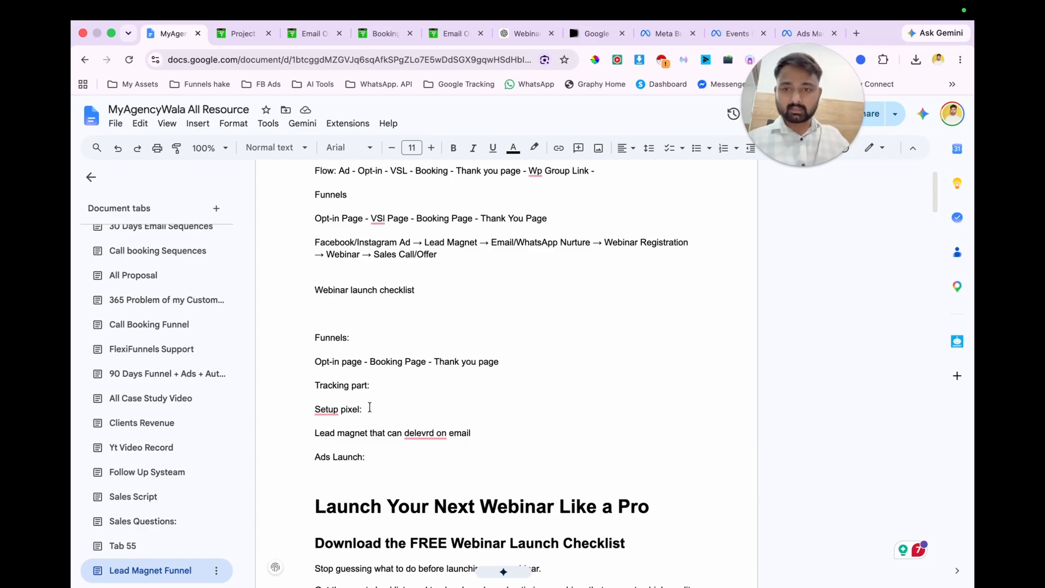
Step: Move the "Tracking part:" and "Setup pixel:" lines below "Ads Launch:" in the outline
{"action": "left_click_drag", "start_coordinate": [366, 409], "coordinate": [255, 385]}
{"action": "key", "text": "BackSpace"}
{"action": "left_click", "coordinate": [358, 453]}
{"action": "key", "text": "super+z"}
{"action": "key", "text": "super+z"}
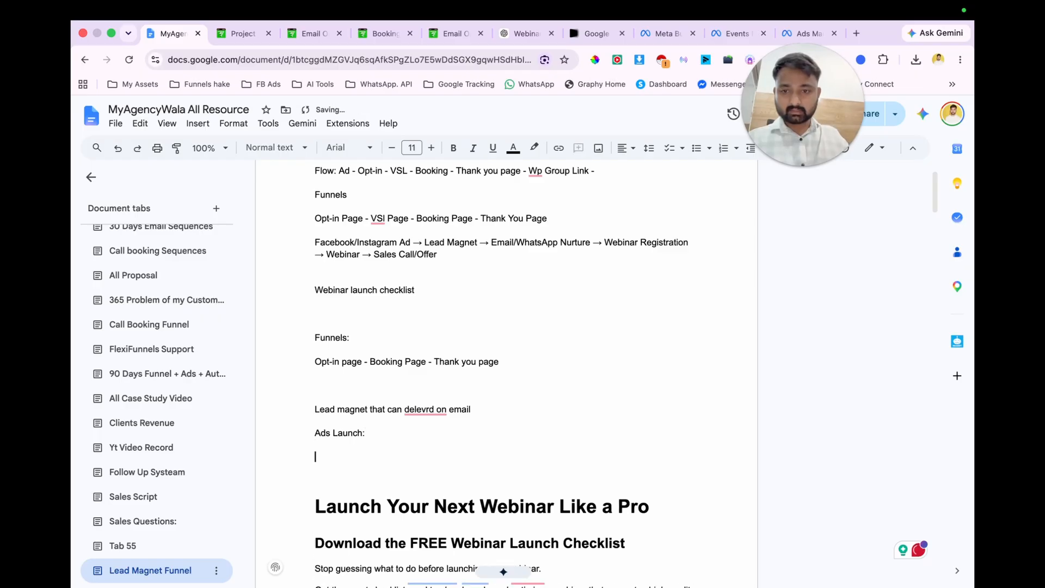
Step: Insert "Lead magnet setup:" in the blank line above the email delivery line and select the outline from "Funnels:" to "Setup pixel:"
{"action": "left_click", "coordinate": [329, 388]}
{"action": "type", "text": "Lead magnet setup:"}
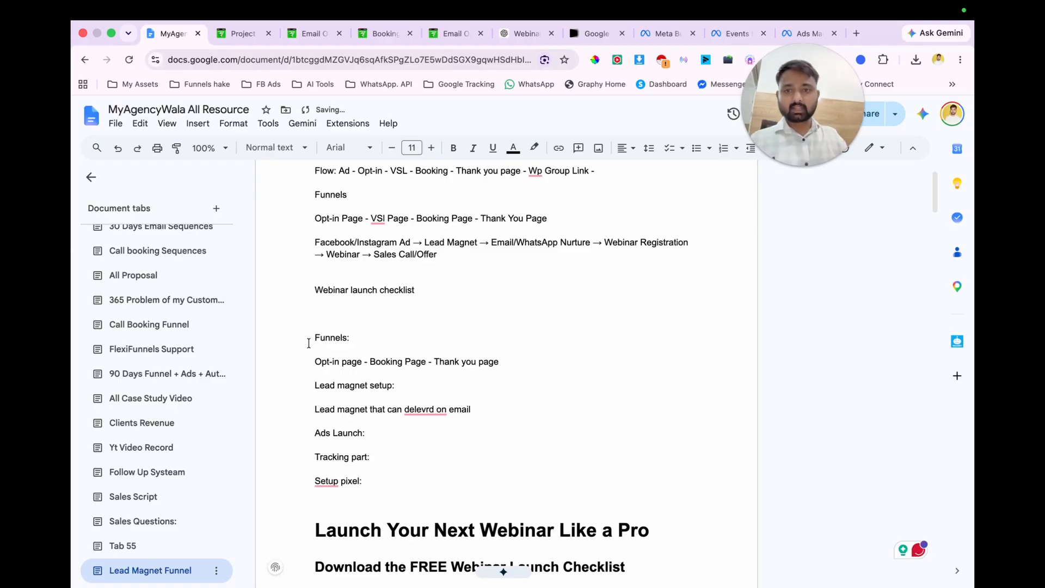
{"action": "left_click_drag", "start_coordinate": [311, 342], "coordinate": [362, 493]}
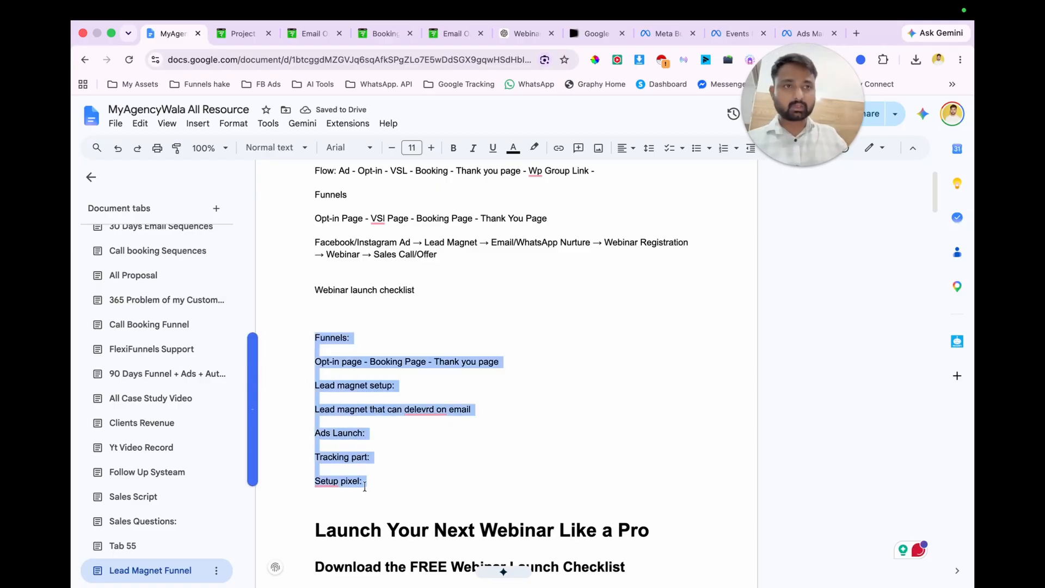